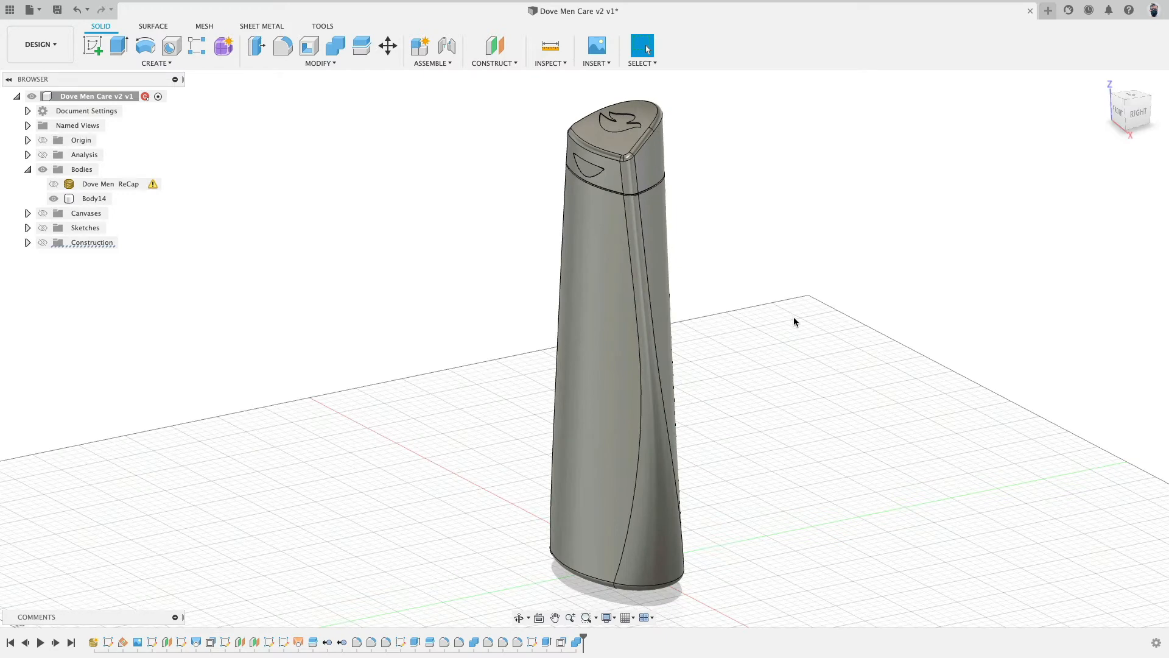
# - Compare the finished bottle body with the scanned ReCap mesh by switching their visibility back and forth
pyautogui.keyDown('shift'); pyautogui.moveTo(795, 322); pyautogui.dragTo(864, 296, button='middle'); pyautogui.keyUp('shift')
pyautogui.click(1131, 110)
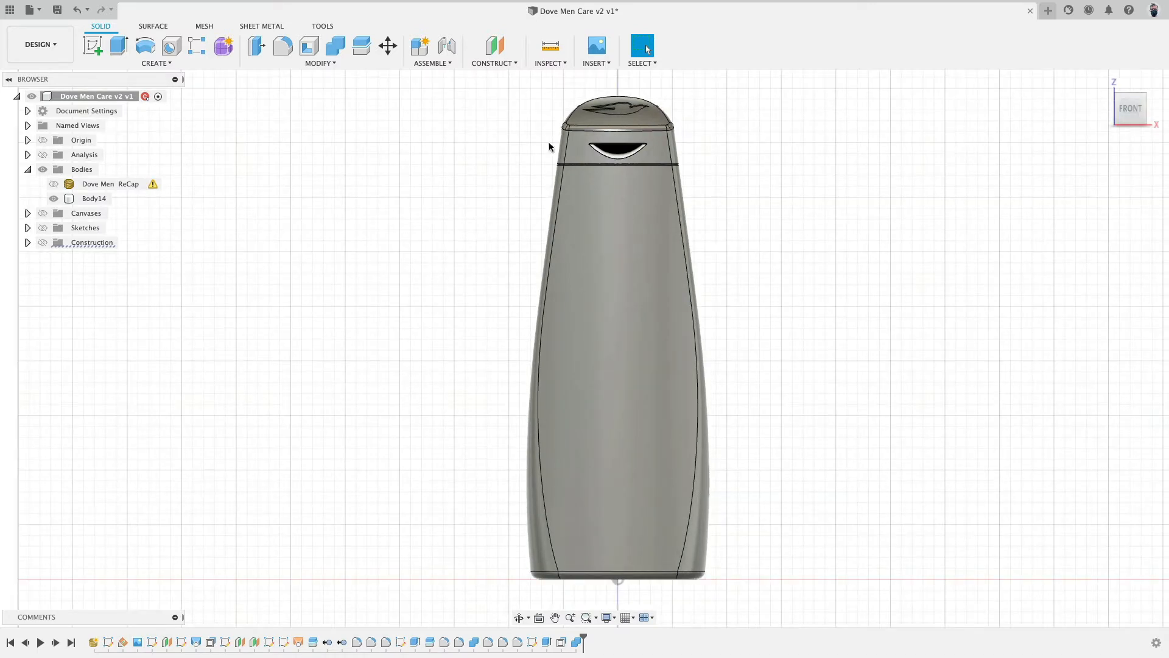
pyautogui.click(53, 198)
pyautogui.click(53, 183)
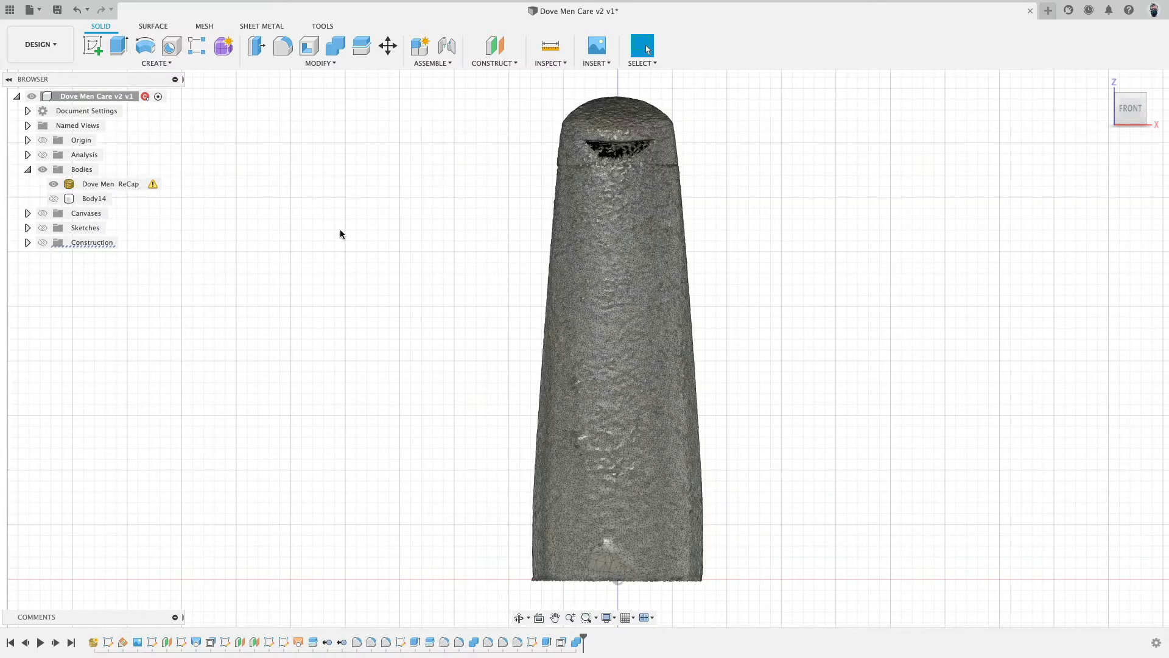
pyautogui.keyDown('shift'); pyautogui.moveTo(340, 231); pyautogui.dragTo(389, 293, button='middle'); pyautogui.keyUp('shift')
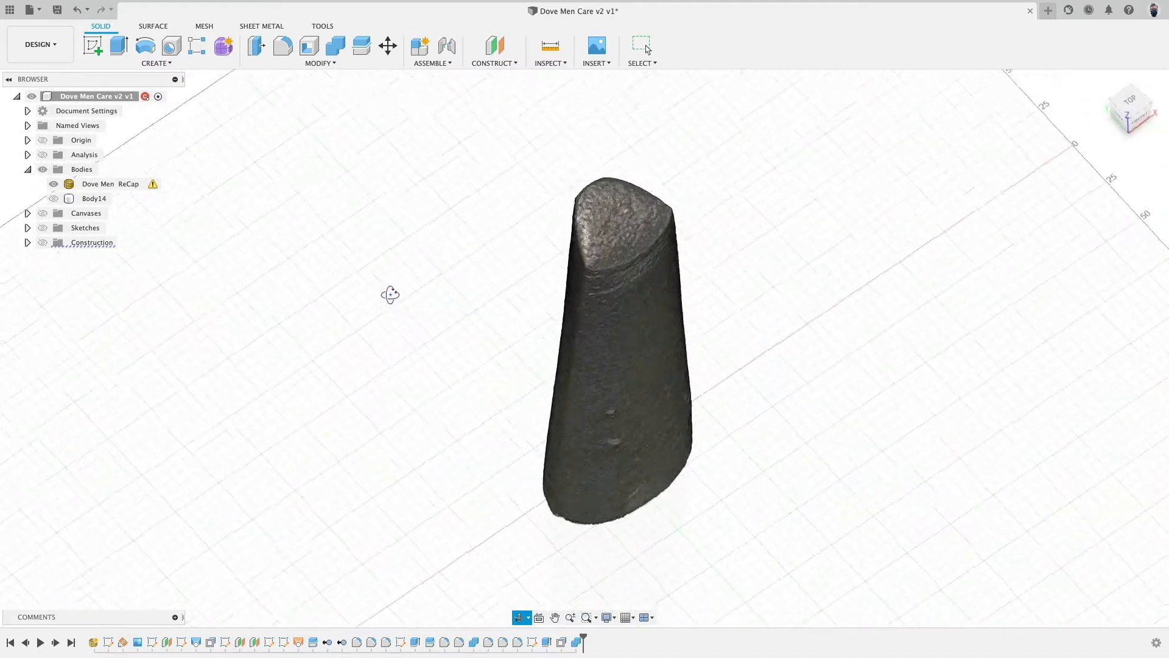
pyautogui.click(1141, 121)
pyautogui.click(53, 185)
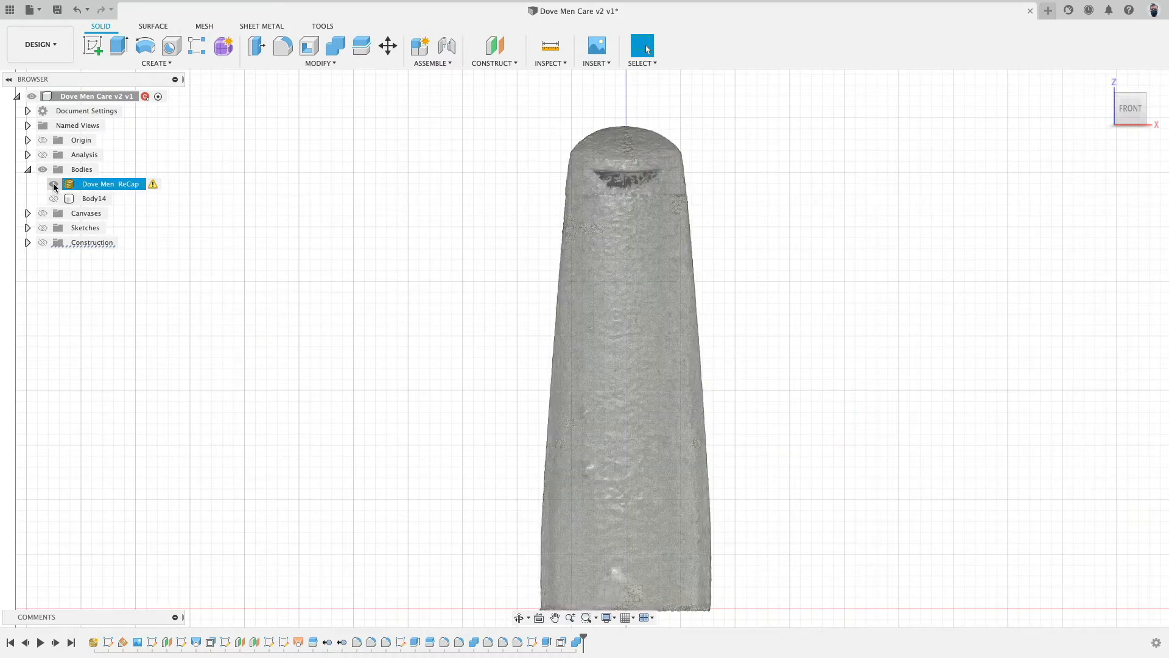
pyautogui.click(54, 184)
pyautogui.click(54, 198)
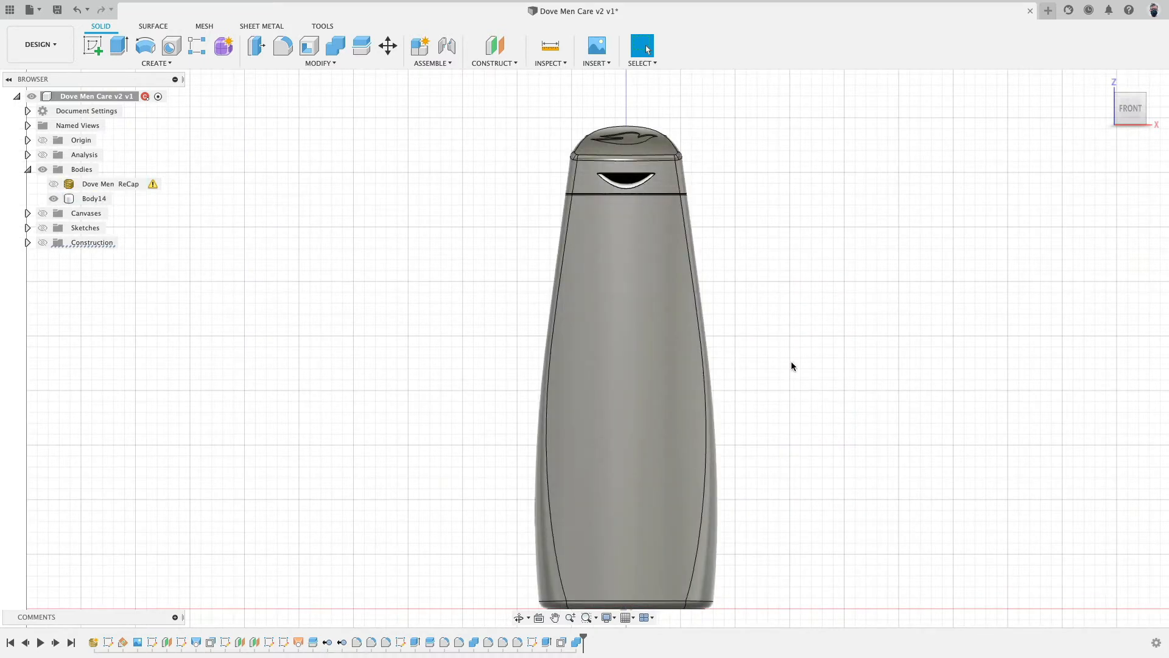
# - Examine the finished bottle's side faces, top, dove logo and cap recess from several angles, then show only the scan mesh
pyautogui.keyDown('shift'); pyautogui.moveTo(793, 384); pyautogui.dragTo(648, 367, button='middle'); pyautogui.keyUp('shift')
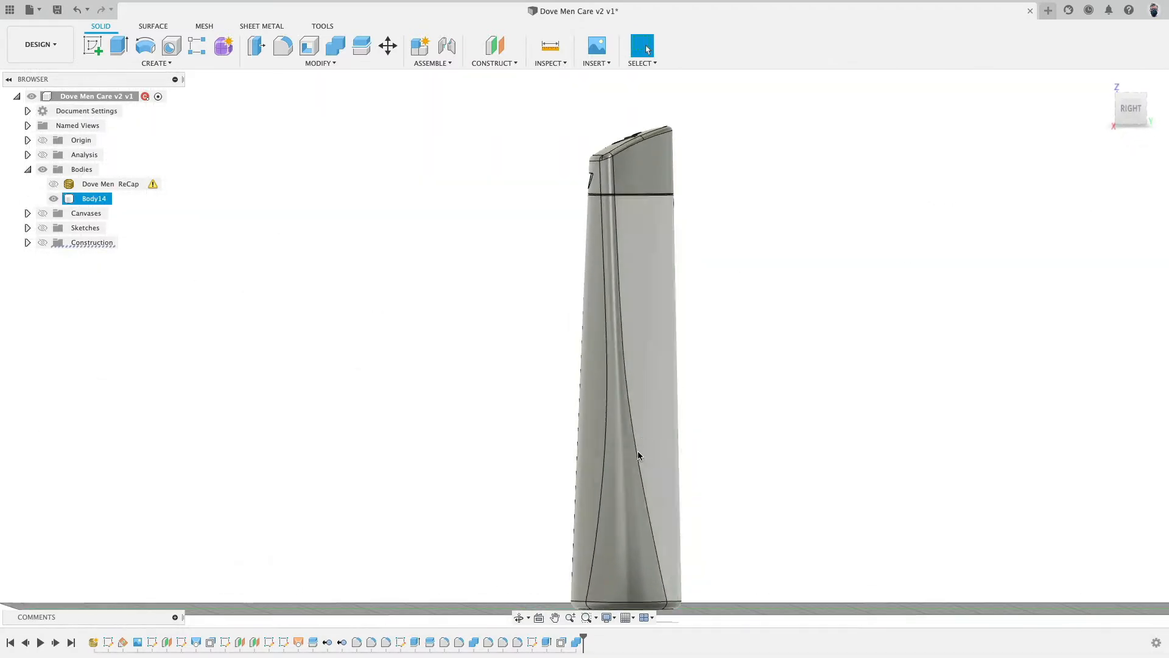
pyautogui.click(616, 387)
pyautogui.keyDown('shift'); pyautogui.click(607, 178); pyautogui.keyUp('shift')
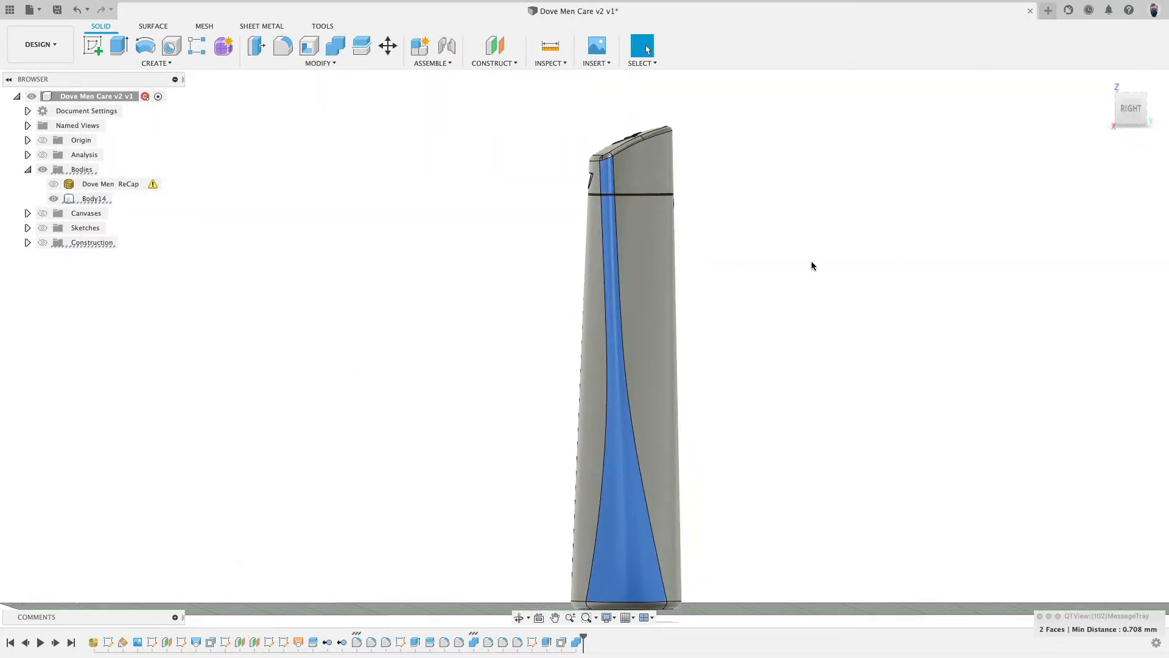
pyautogui.scroll(-2, 813, 263)
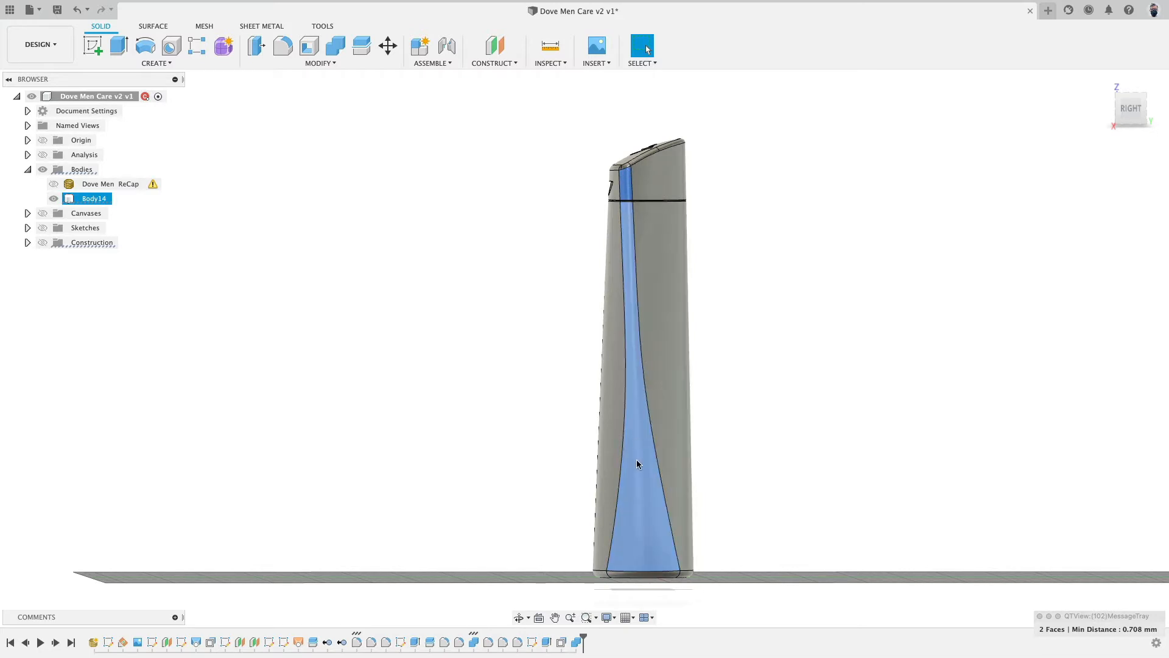
pyautogui.keyDown('shift'); pyautogui.moveTo(728, 389); pyautogui.dragTo(803, 414, button='middle'); pyautogui.keyUp('shift')
pyautogui.click(671, 238)
pyautogui.moveTo(756, 274)
pyautogui.keyDown('shift'); pyautogui.mouseDown(button='middle')
pyautogui.moveTo(782, 240)
pyautogui.moveTo(778, 203)
pyautogui.mouseUp(button='middle'); pyautogui.keyUp('shift')
pyautogui.scroll(5, 650, 134)
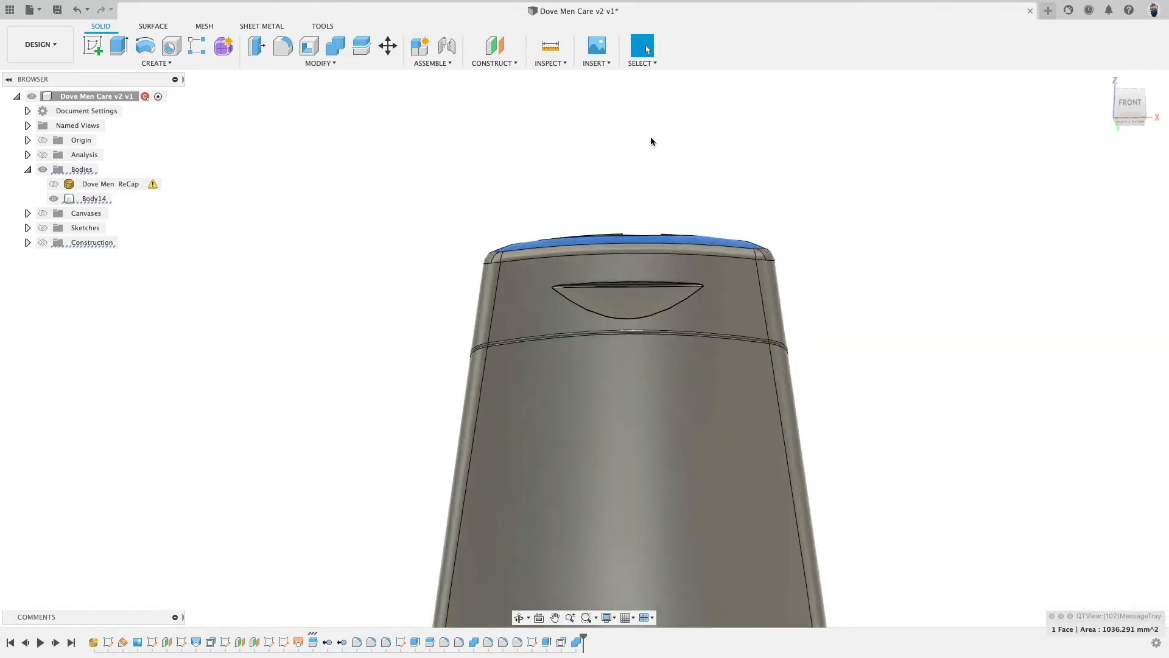
pyautogui.moveTo(656, 153)
pyautogui.keyDown('shift'); pyautogui.mouseDown(button='middle')
pyautogui.moveTo(545, 190)
pyautogui.moveTo(670, 165)
pyautogui.mouseUp(button='middle'); pyautogui.keyUp('shift')
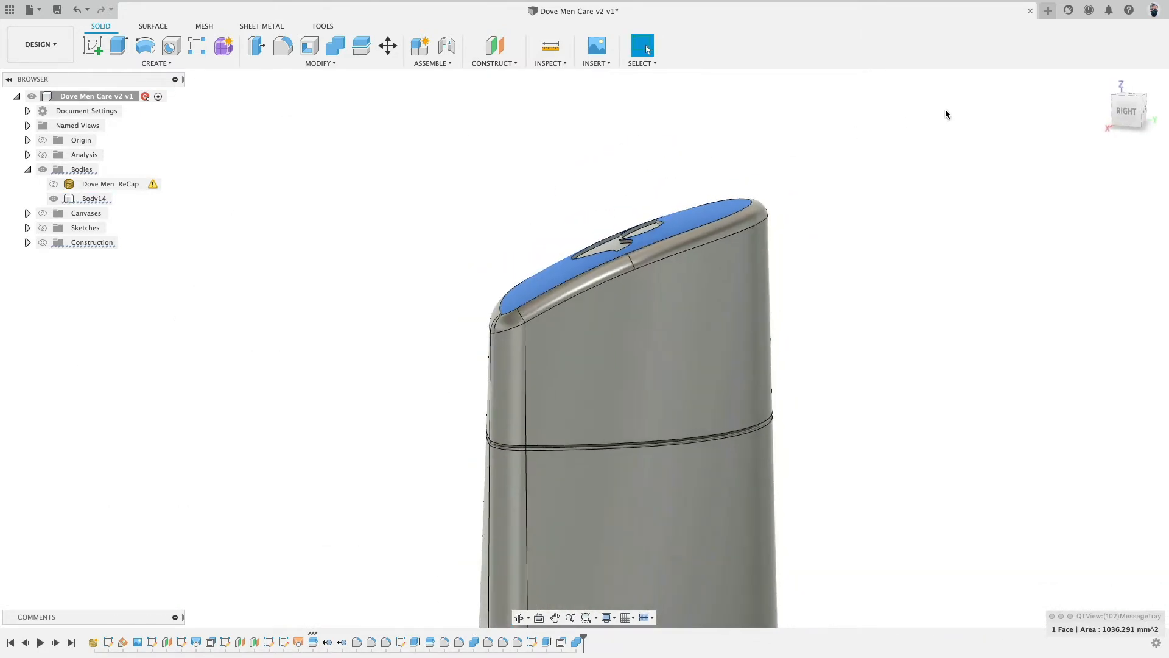
pyautogui.click(1115, 111)
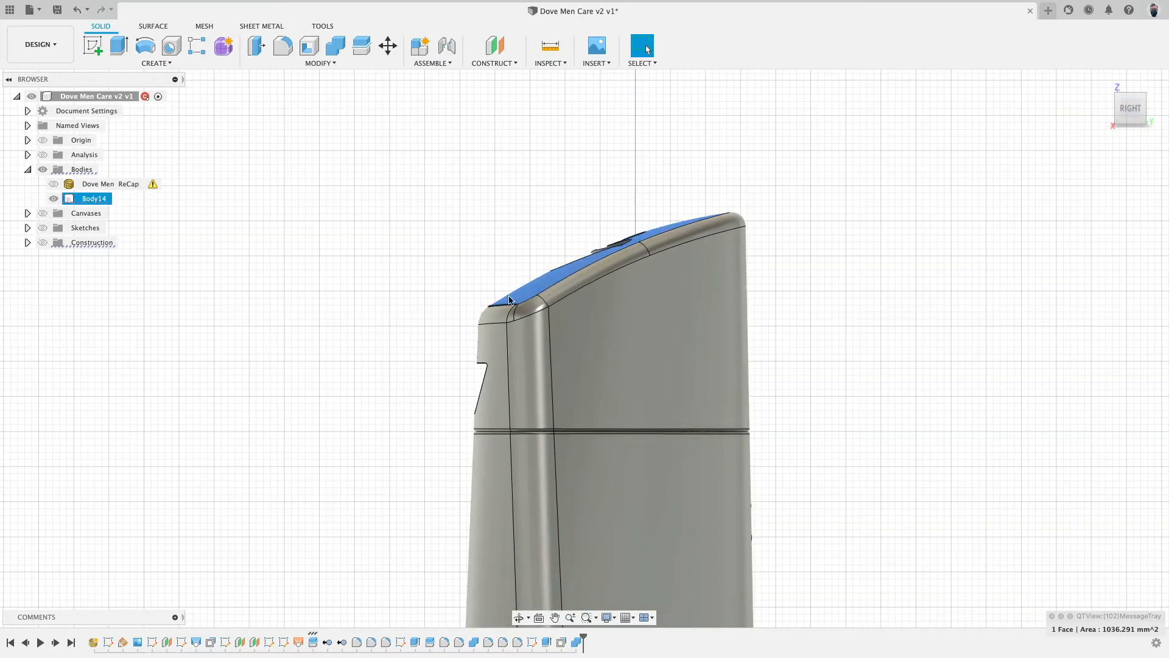
pyautogui.keyDown('shift'); pyautogui.moveTo(590, 238); pyautogui.dragTo(637, 212, button='middle'); pyautogui.keyUp('shift')
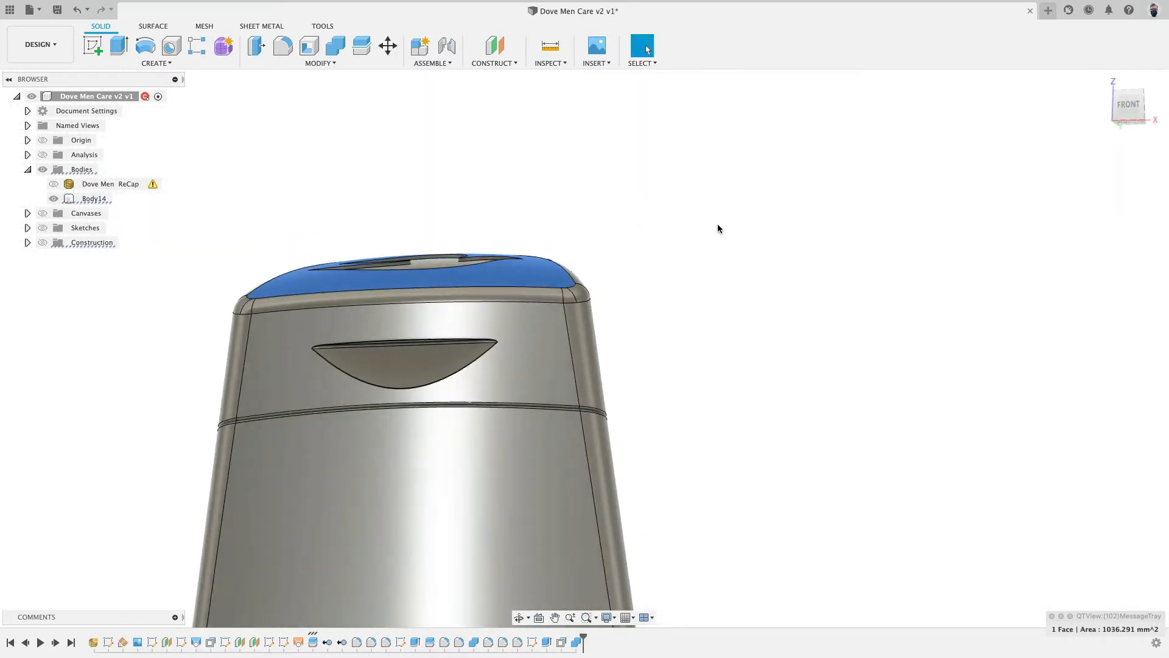
pyautogui.keyDown('shift'); pyautogui.moveTo(718, 227); pyautogui.dragTo(554, 239, button='middle'); pyautogui.keyUp('shift')
pyautogui.click(506, 218)
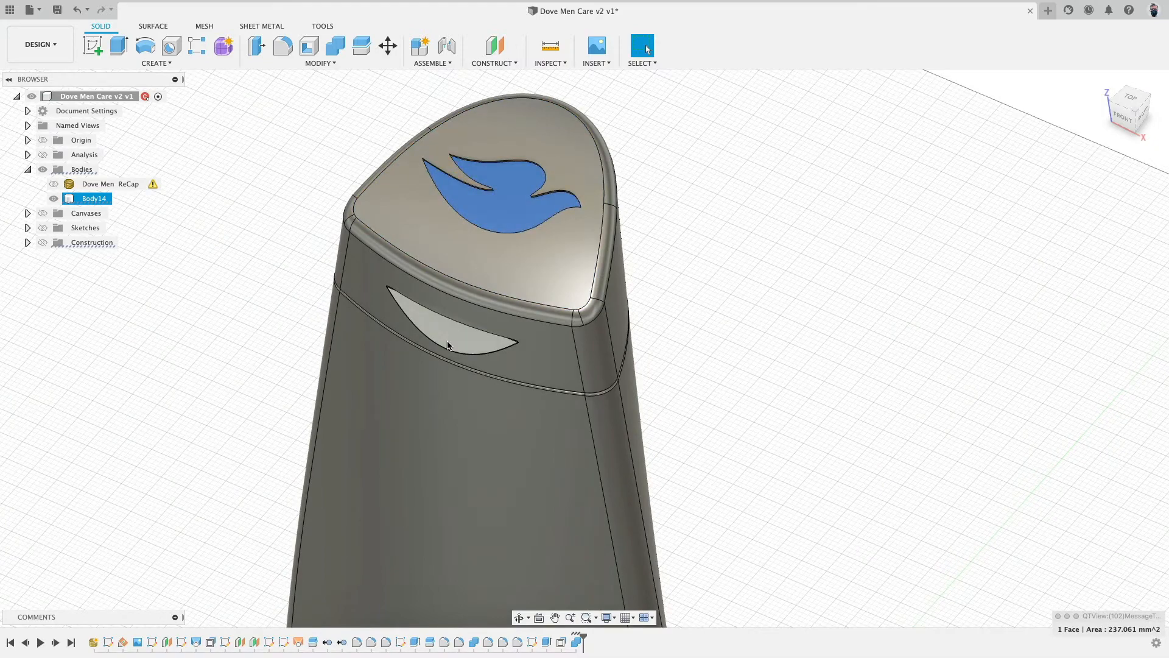
pyautogui.click(452, 321)
pyautogui.scroll(-8, 737, 285)
pyautogui.keyDown('shift'); pyautogui.moveTo(850, 345); pyautogui.dragTo(896, 275, button='middle'); pyautogui.keyUp('shift')
pyautogui.click(1129, 111)
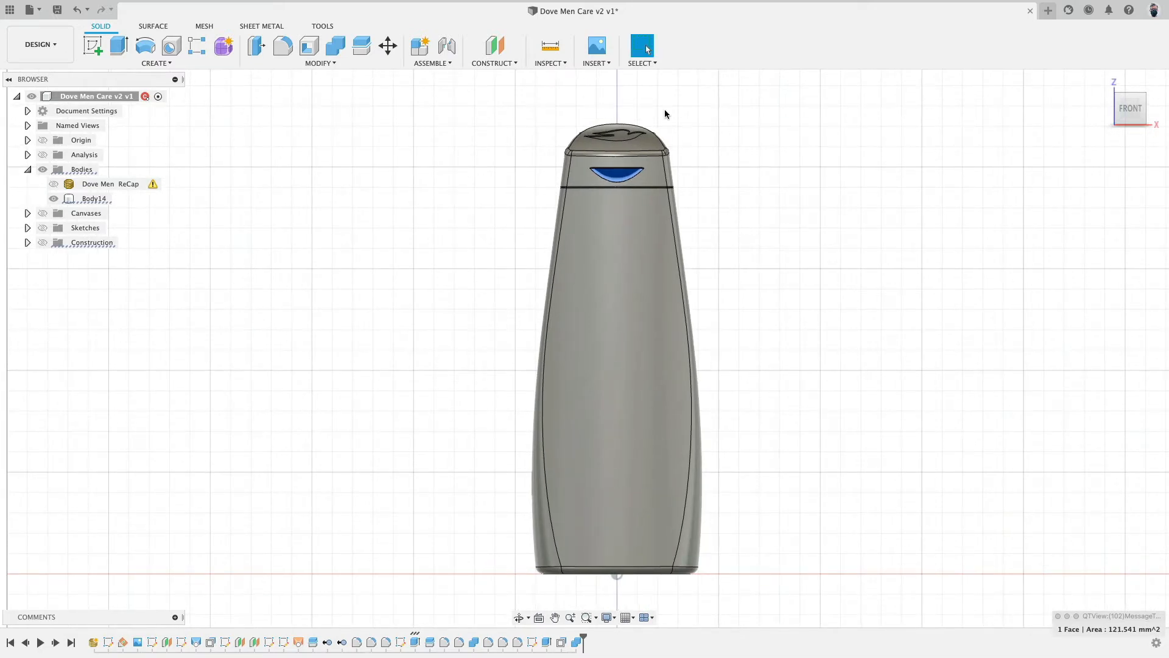
pyautogui.click(53, 199)
pyautogui.click(54, 184)
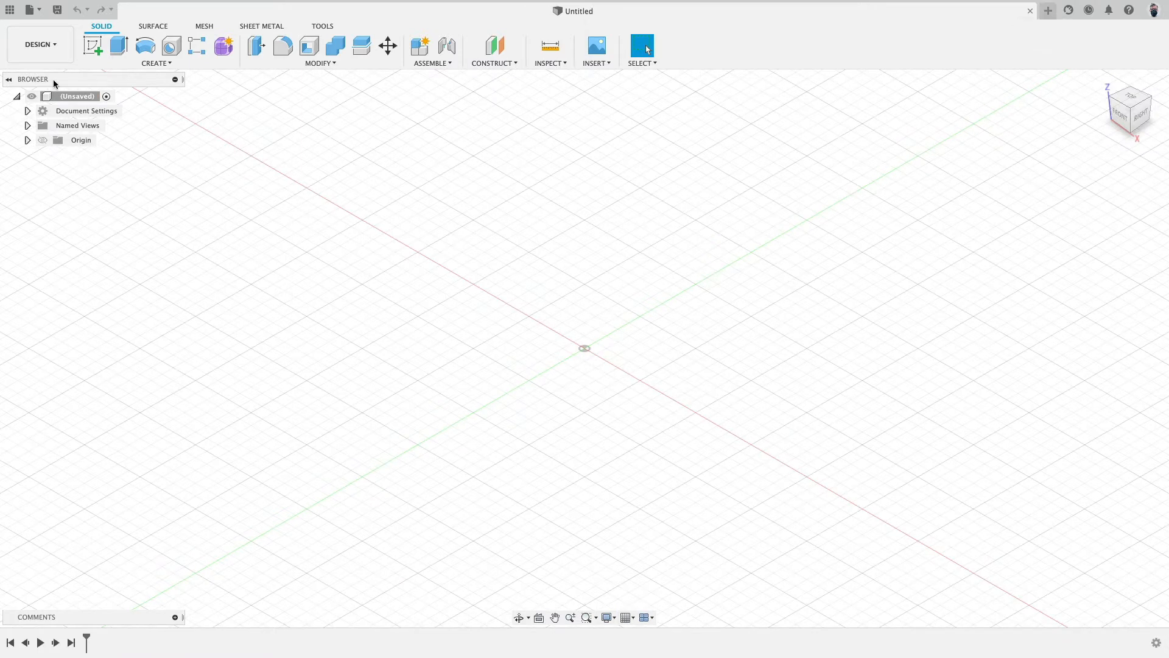
# - Open the Dove Men Care RAW.f3d design from the computer's Desktop
pyautogui.click(36, 11)
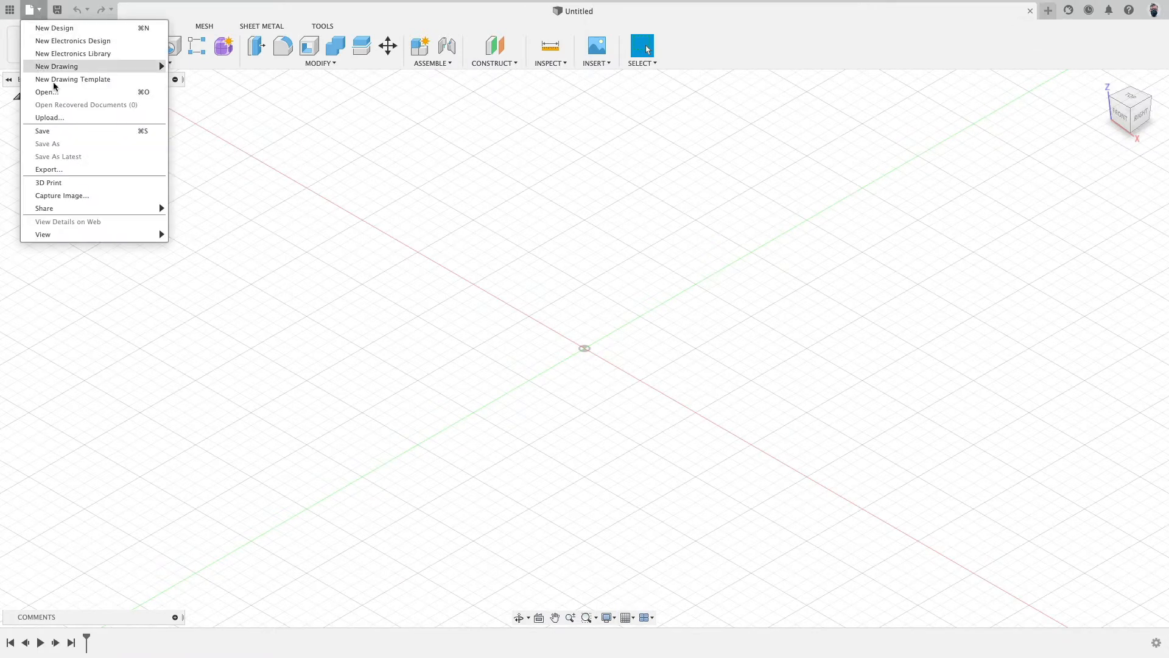
pyautogui.click(80, 92)
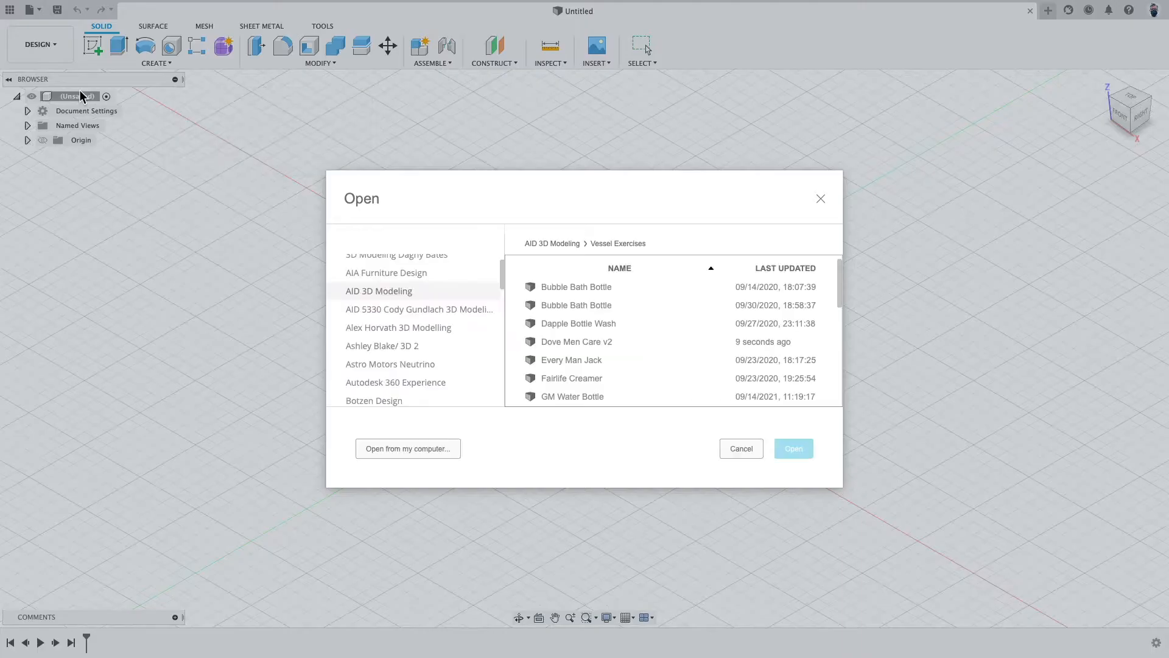
pyautogui.click(402, 448)
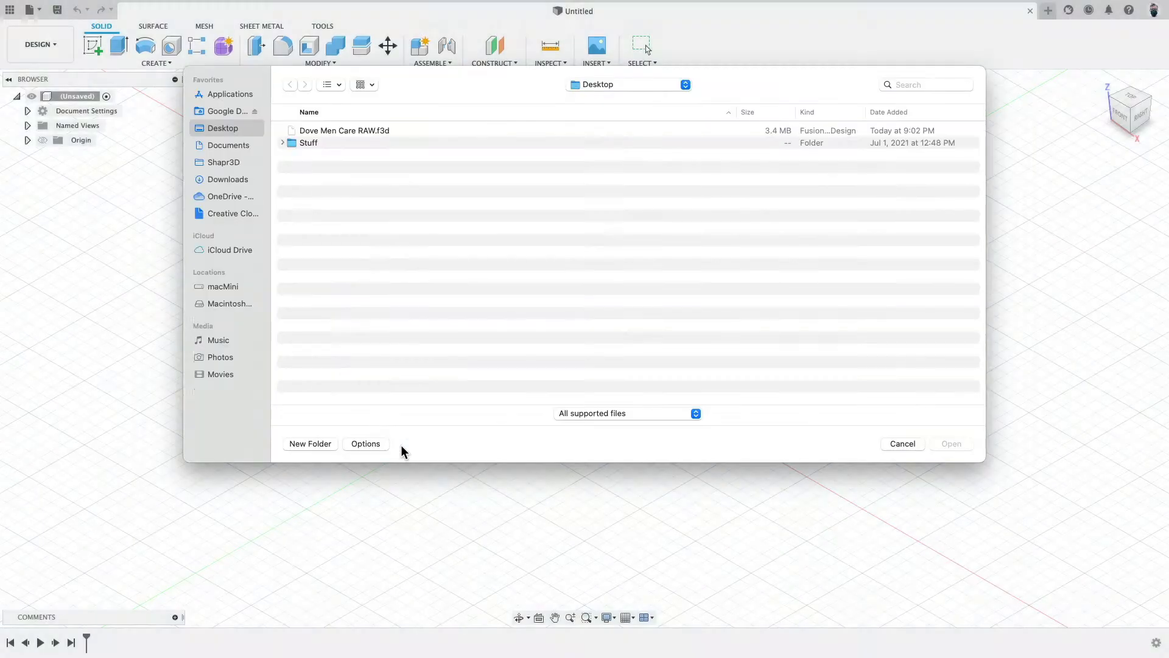
pyautogui.click(385, 131)
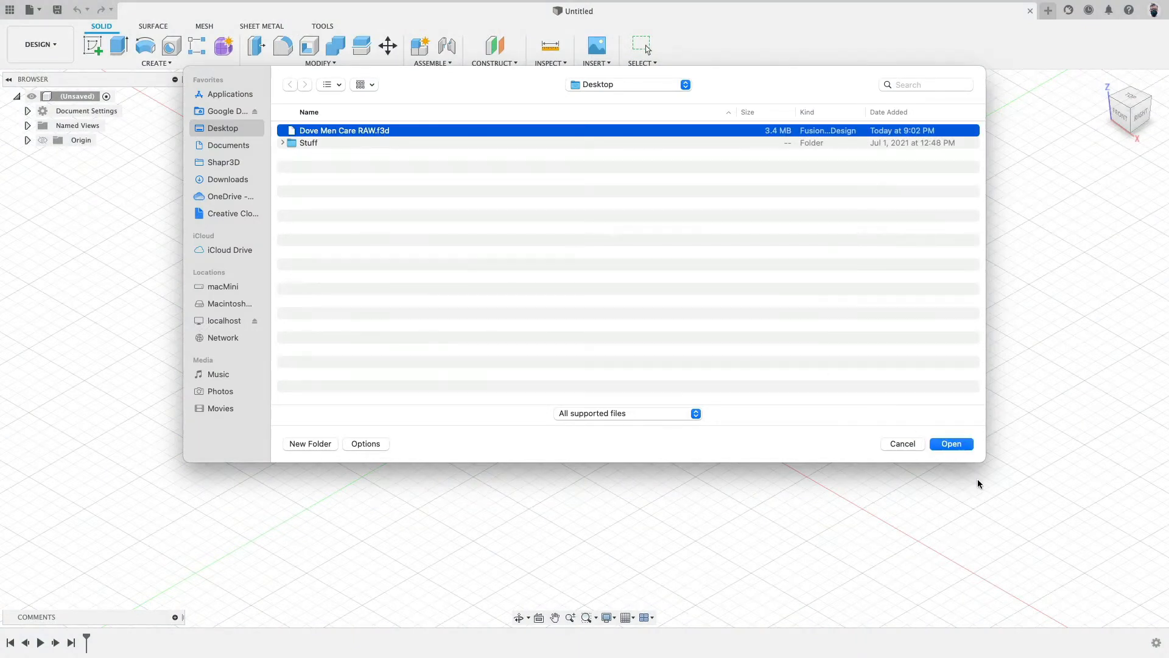
pyautogui.click(964, 449)
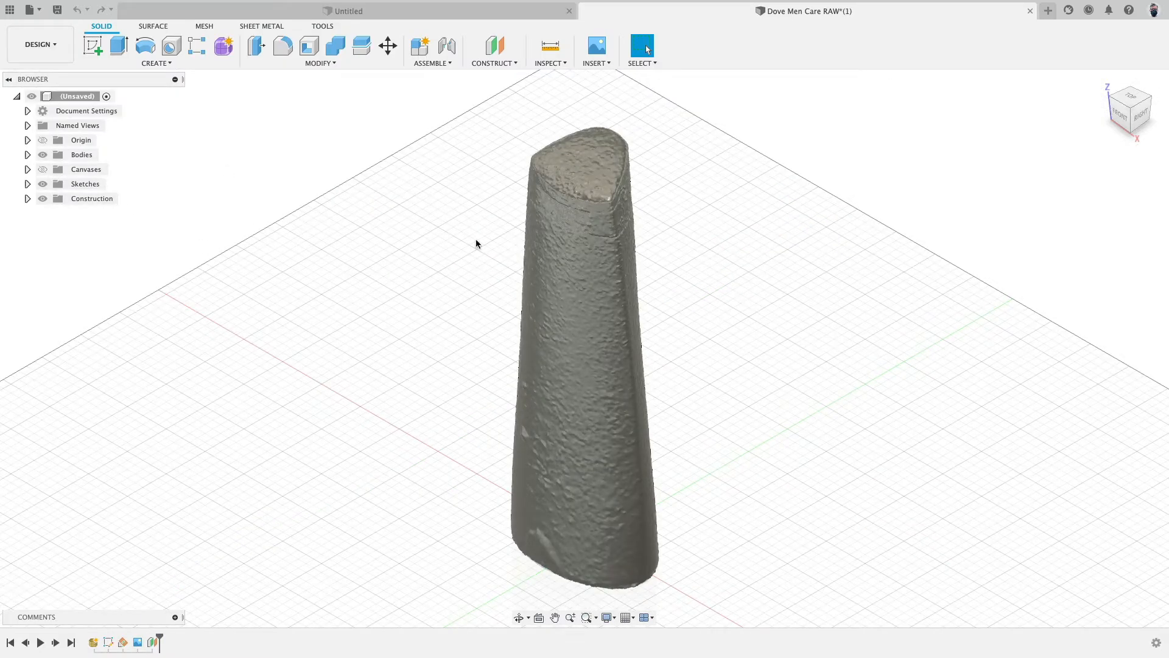
# - Expand the Bodies and Canvases folders and briefly toggle the Dove canvas's visibility
pyautogui.click(27, 155)
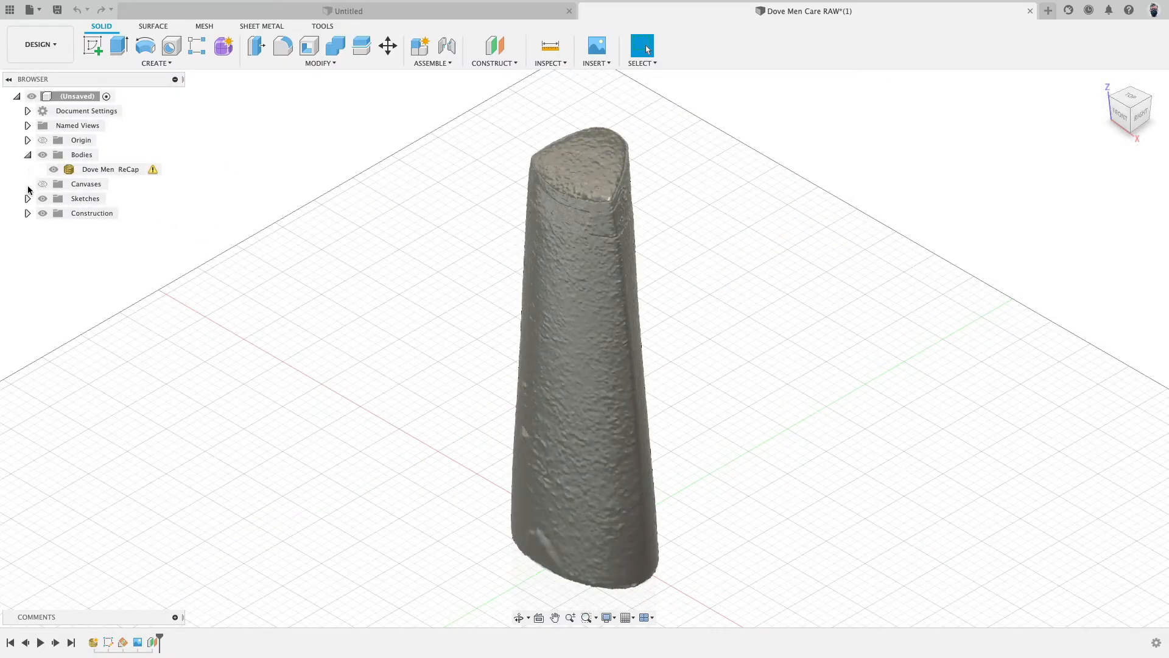
pyautogui.click(28, 184)
pyautogui.click(44, 184)
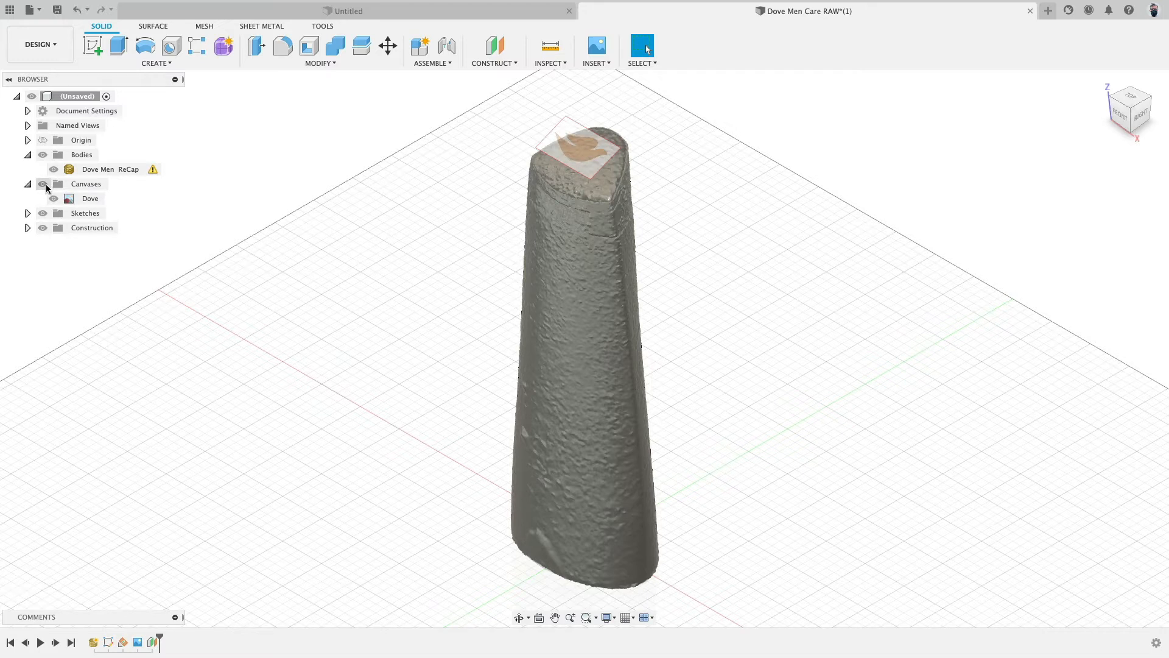
pyautogui.click(43, 184)
pyautogui.click(28, 184)
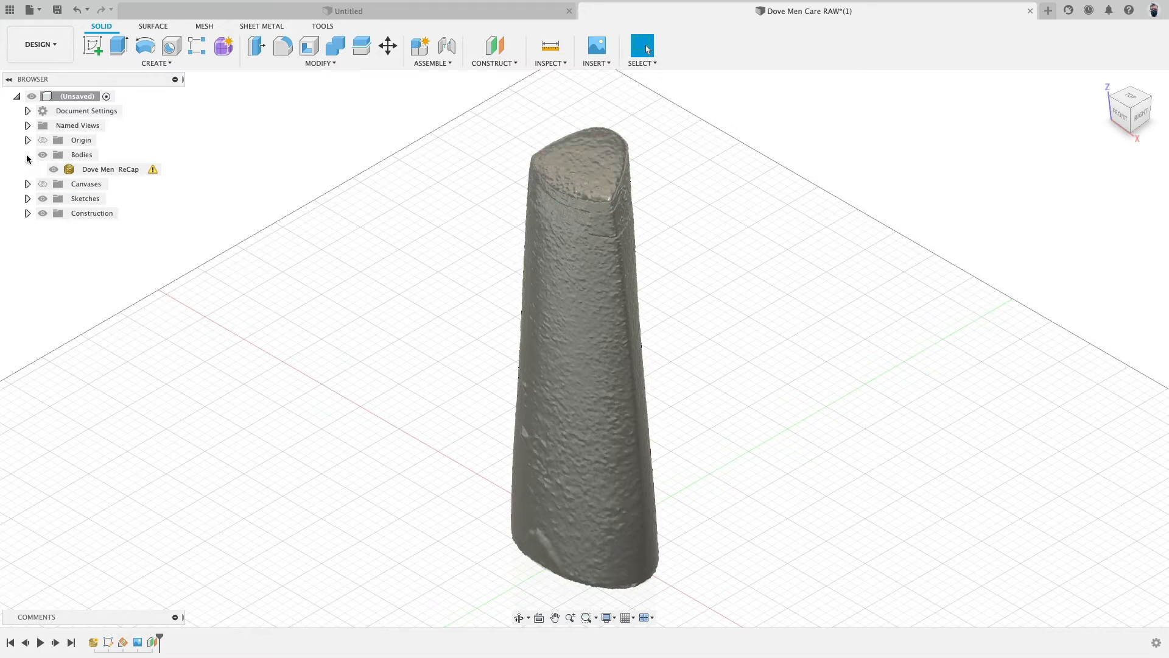
pyautogui.click(27, 156)
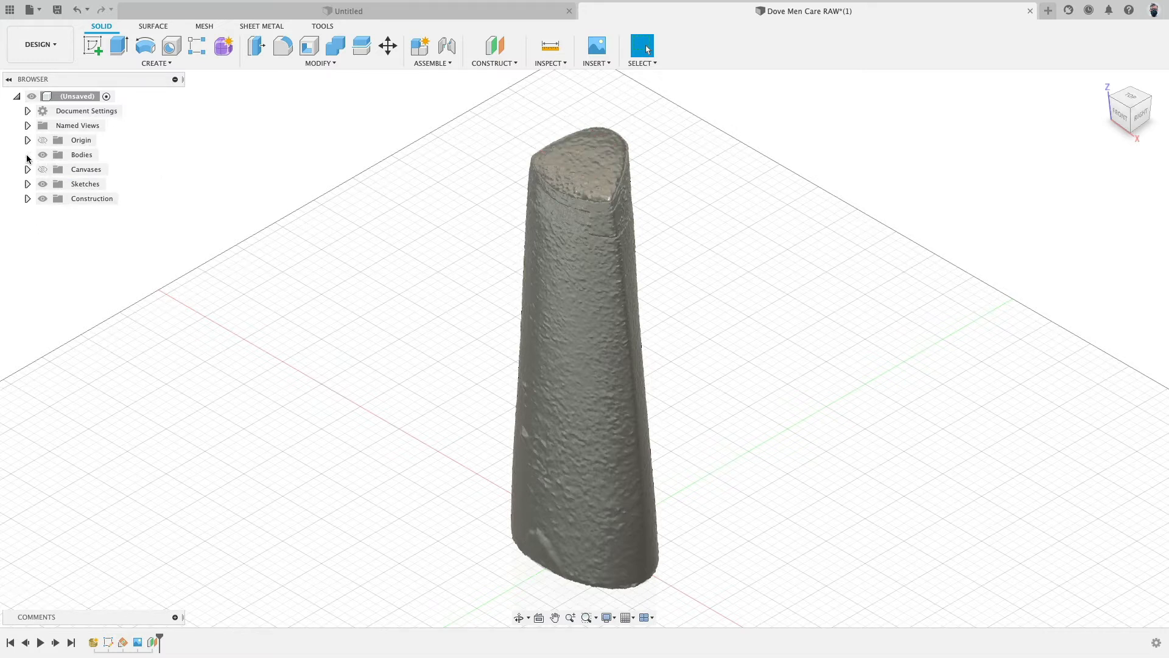
# - Examine the raw scan mesh from the front, side, top and bottom views
pyautogui.click(608, 618)
pyautogui.moveTo(645, 518)
pyautogui.keyDown('shift'); pyautogui.moveTo(646, 239); pyautogui.dragTo(630, 292, button='middle'); pyautogui.keyUp('shift')
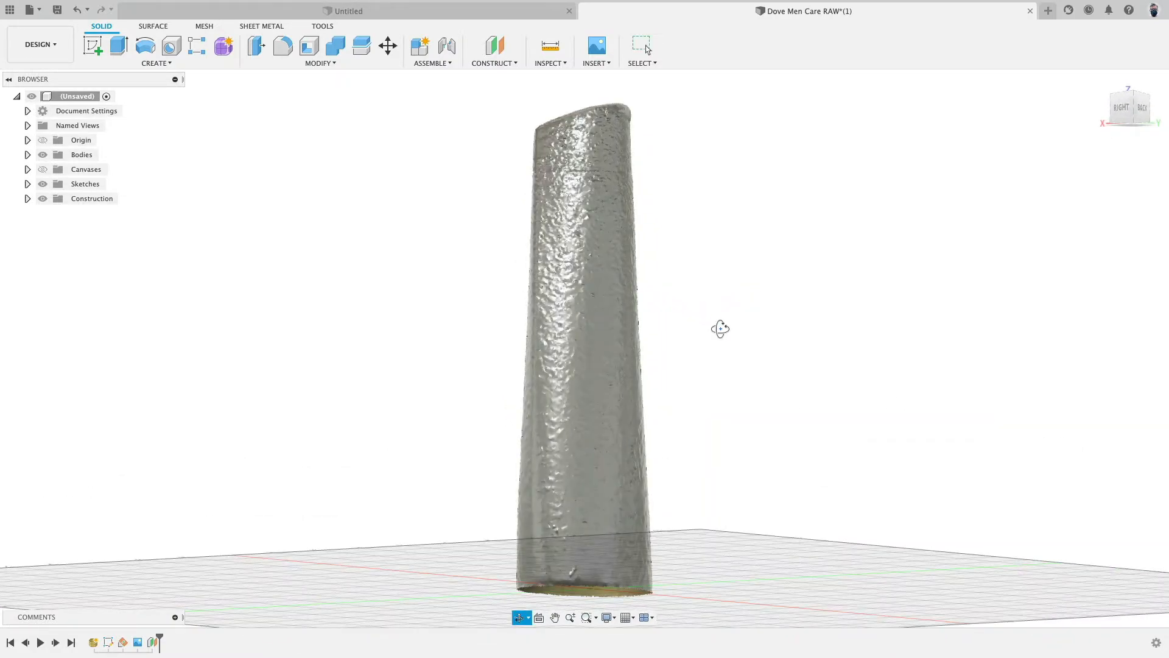
pyautogui.keyDown('shift'); pyautogui.moveTo(721, 329); pyautogui.dragTo(454, 332, button='middle'); pyautogui.keyUp('shift')
pyautogui.click(1128, 111)
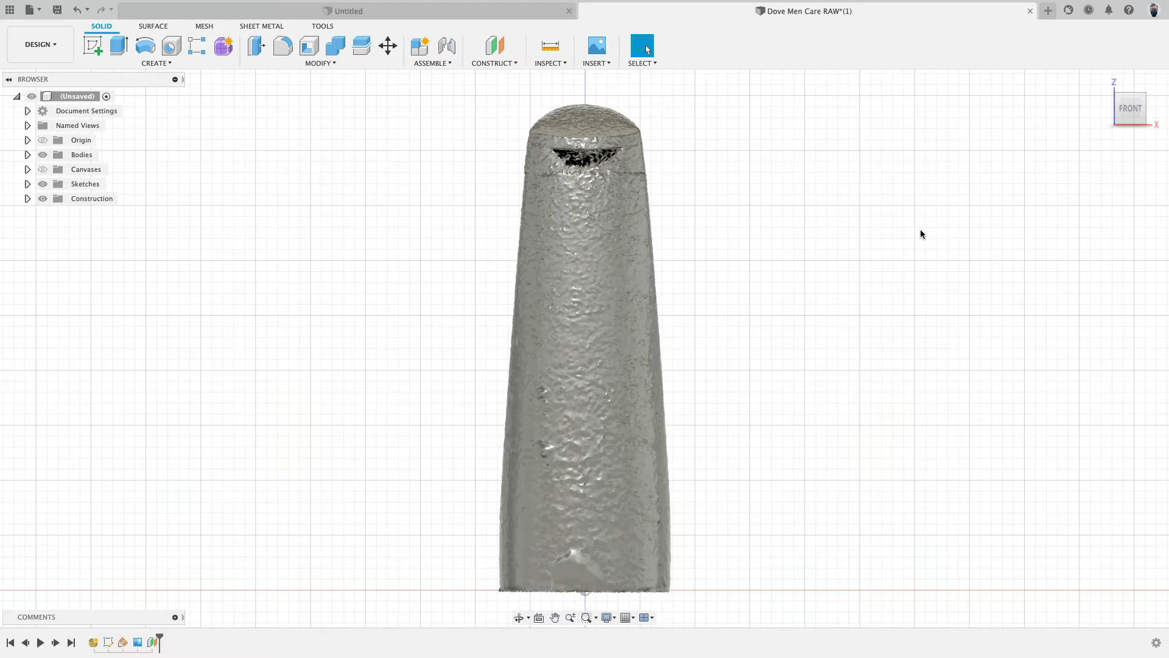
pyautogui.keyDown('shift'); pyautogui.moveTo(868, 410); pyautogui.dragTo(773, 421, button='middle'); pyautogui.keyUp('shift')
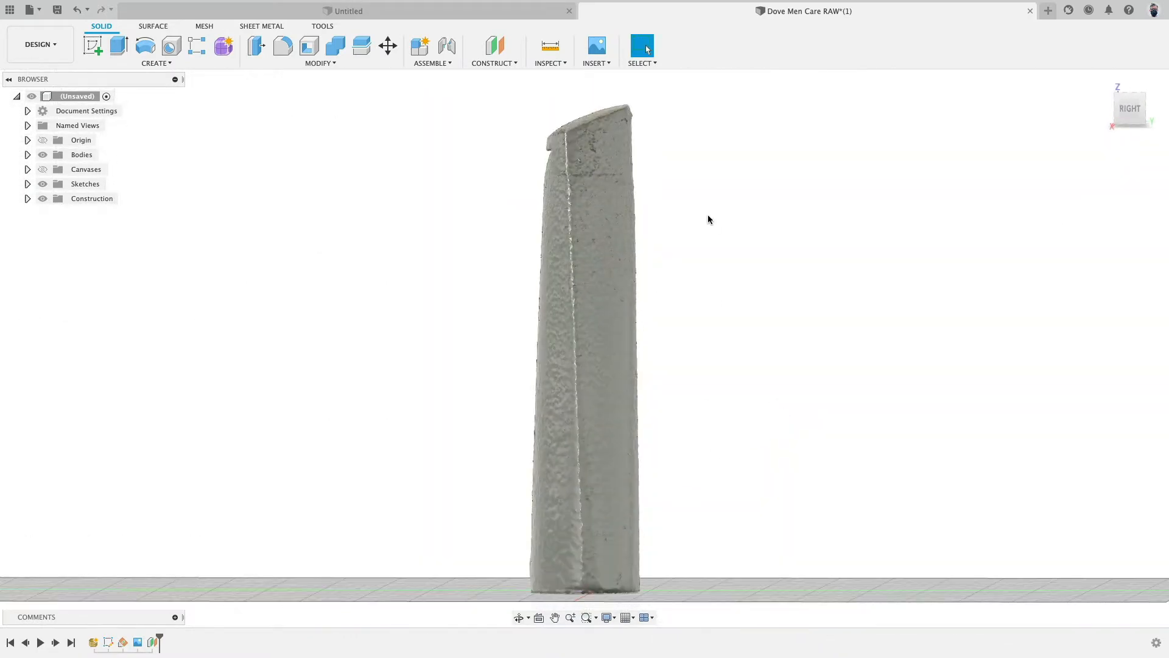
pyautogui.keyDown('shift'); pyautogui.moveTo(697, 447); pyautogui.dragTo(641, 378, button='middle'); pyautogui.keyUp('shift')
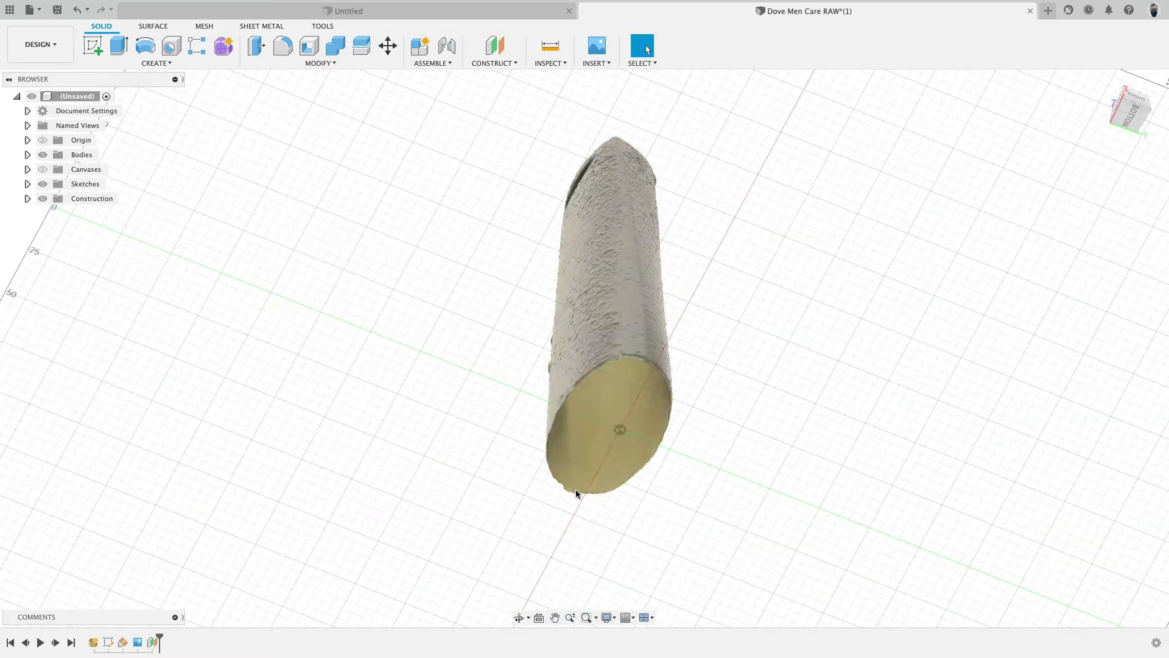
pyautogui.keyDown('shift'); pyautogui.moveTo(702, 318); pyautogui.dragTo(590, 284, button='middle'); pyautogui.keyUp('shift')
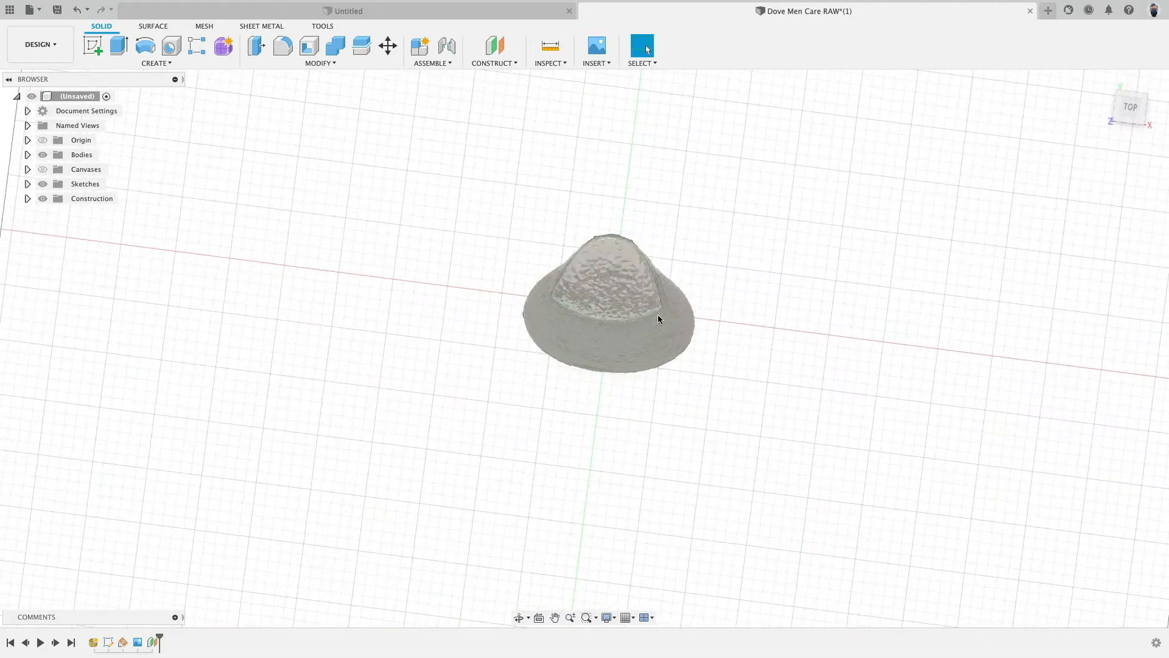
pyautogui.keyDown('shift'); pyautogui.moveTo(681, 271); pyautogui.dragTo(760, 280, button='middle'); pyautogui.keyUp('shift')
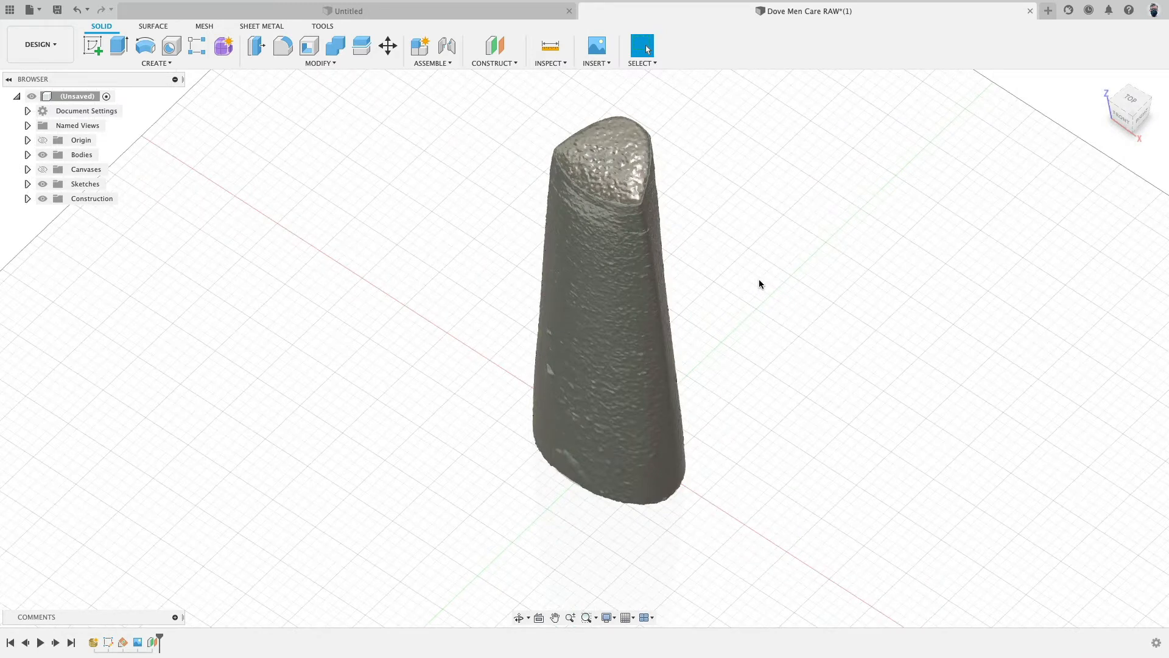
pyautogui.click(1141, 120)
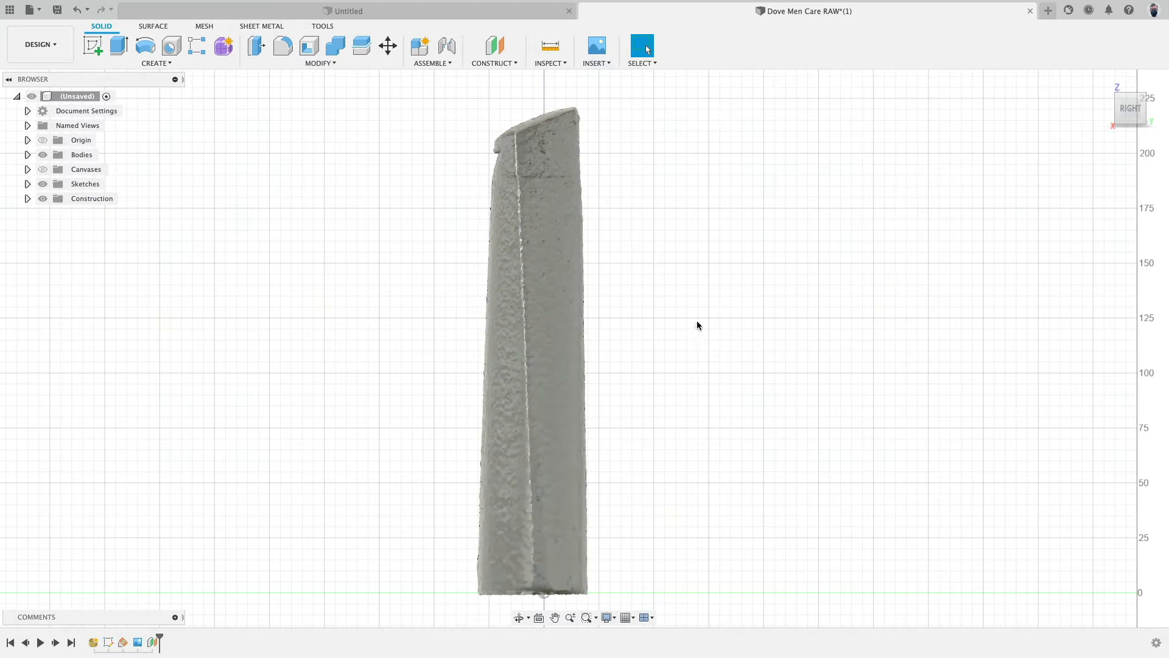
pyautogui.keyDown('shift'); pyautogui.moveTo(697, 326); pyautogui.dragTo(733, 237, button='middle'); pyautogui.keyUp('shift')
pyautogui.keyDown('shift'); pyautogui.moveTo(644, 279); pyautogui.dragTo(617, 297, button='middle'); pyautogui.keyUp('shift')
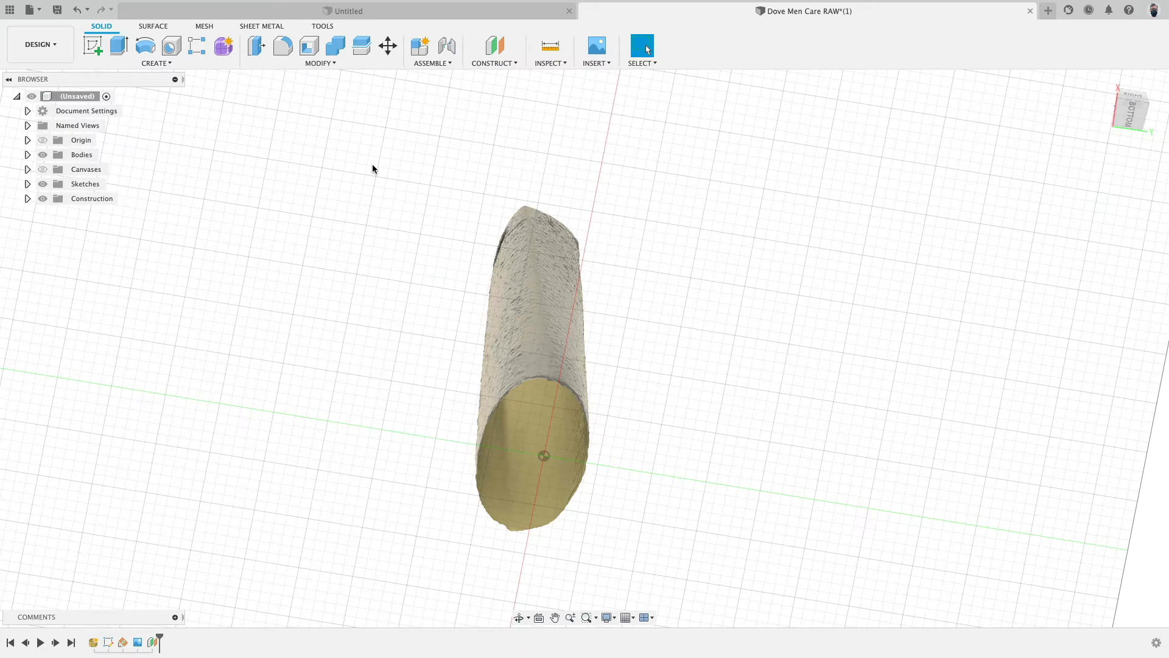
pyautogui.keyDown('shift'); pyautogui.moveTo(373, 163); pyautogui.dragTo(393, 237, button='middle'); pyautogui.keyUp('shift')
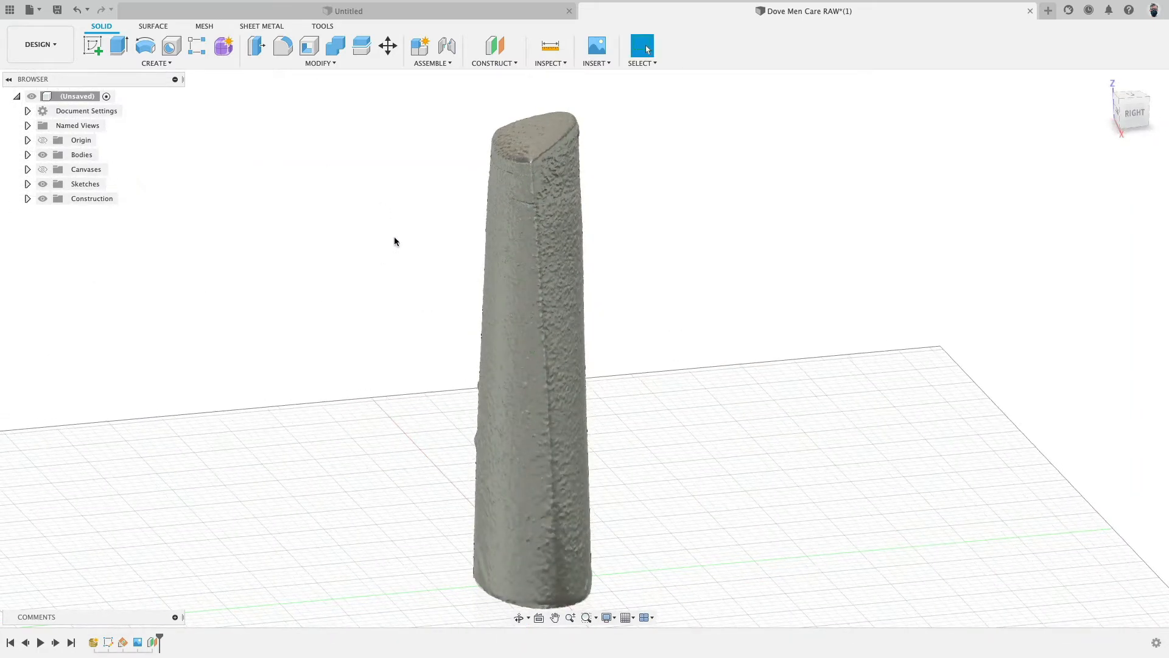
# - Create an offset plane 190 mm above the ground plane, near the top of the scan
pyautogui.click(495, 47)
pyautogui.click(600, 584)
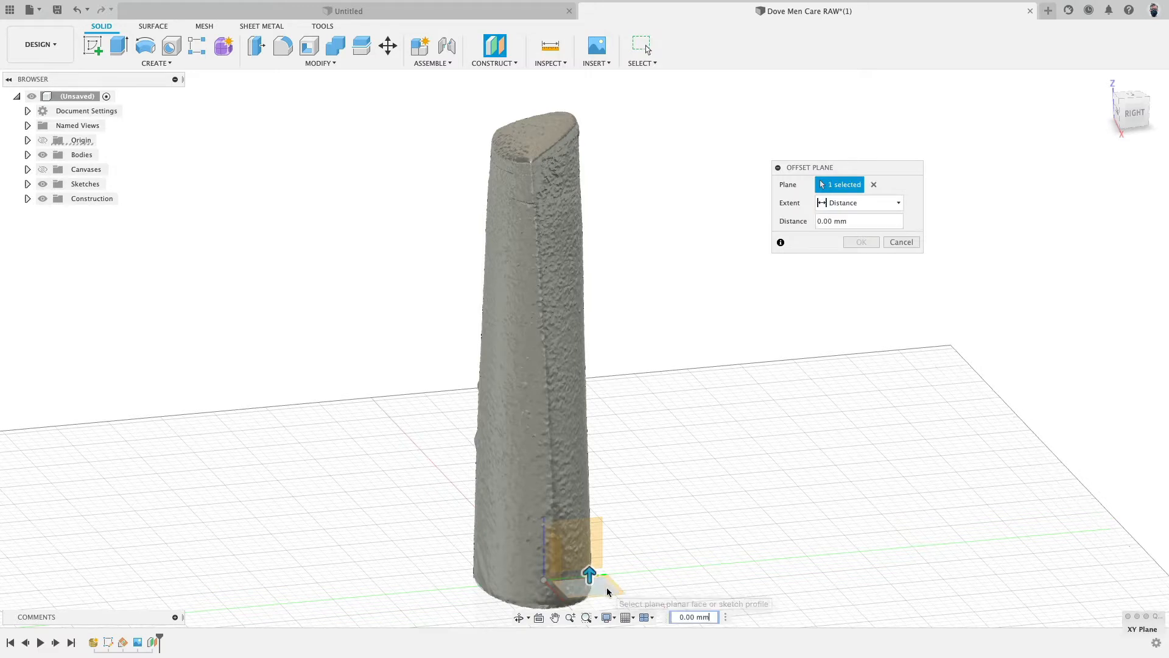
pyautogui.moveTo(590, 574); pyautogui.dragTo(629, 188)
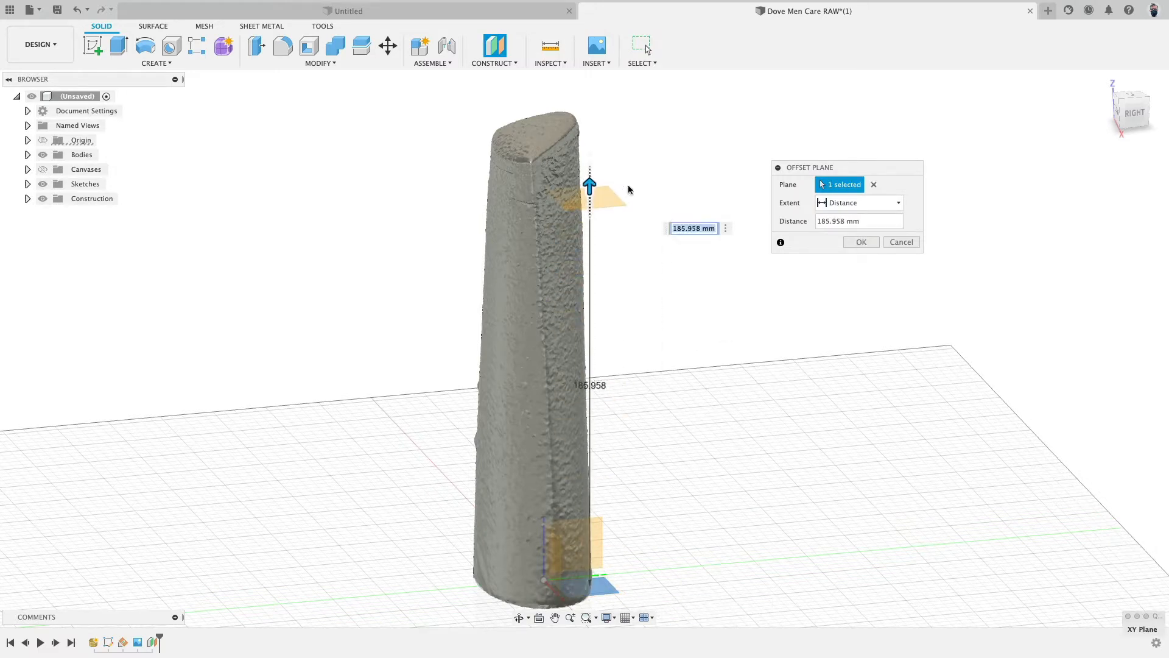
pyautogui.write('180')
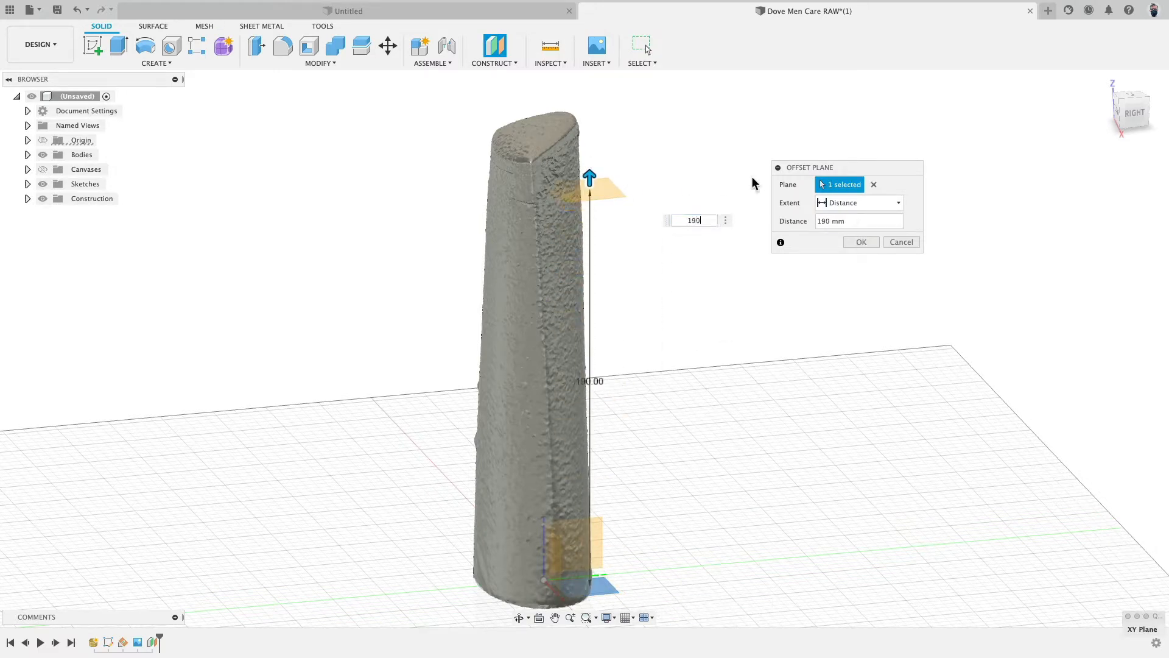
pyautogui.press('Return')
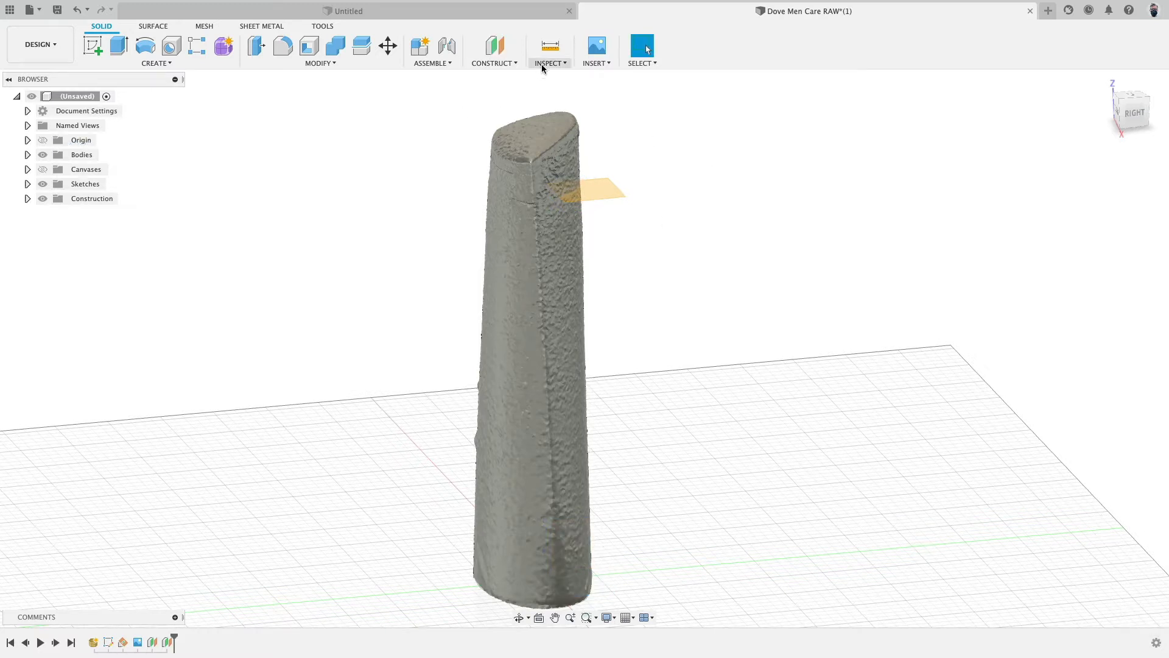
# - Create a section analysis of the scan mesh at the offset plane
pyautogui.click(543, 64)
pyautogui.click(586, 190)
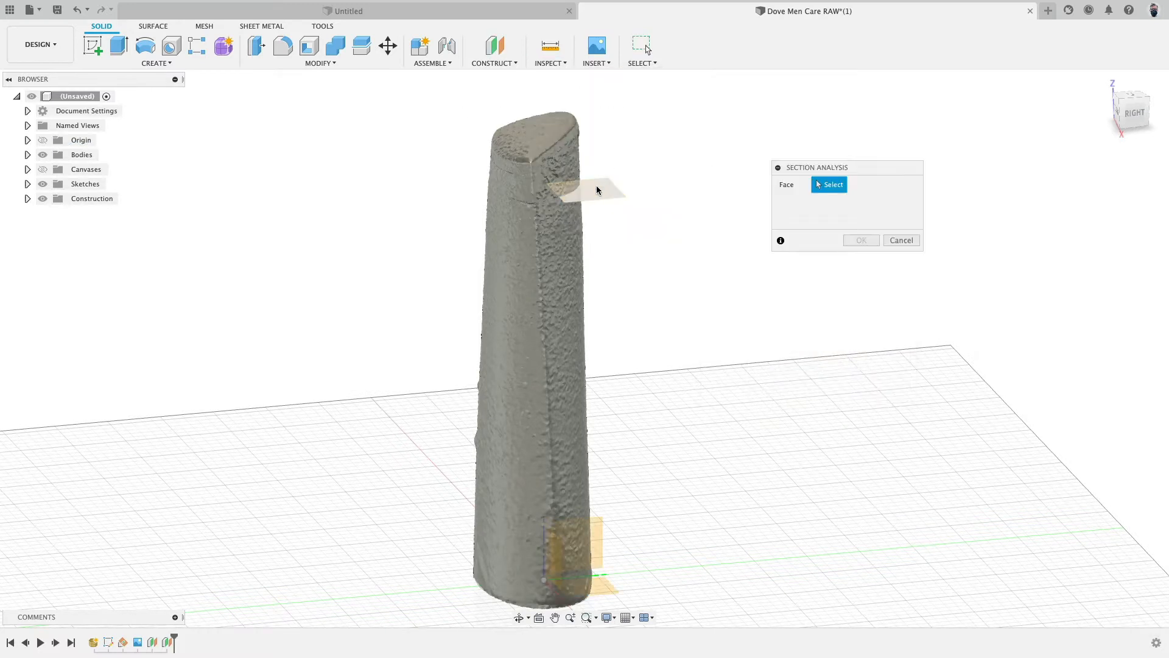
pyautogui.click(598, 191)
pyautogui.click(860, 299)
pyautogui.keyDown('shift'); pyautogui.moveTo(678, 161); pyautogui.dragTo(719, 204, button='middle'); pyautogui.keyUp('shift')
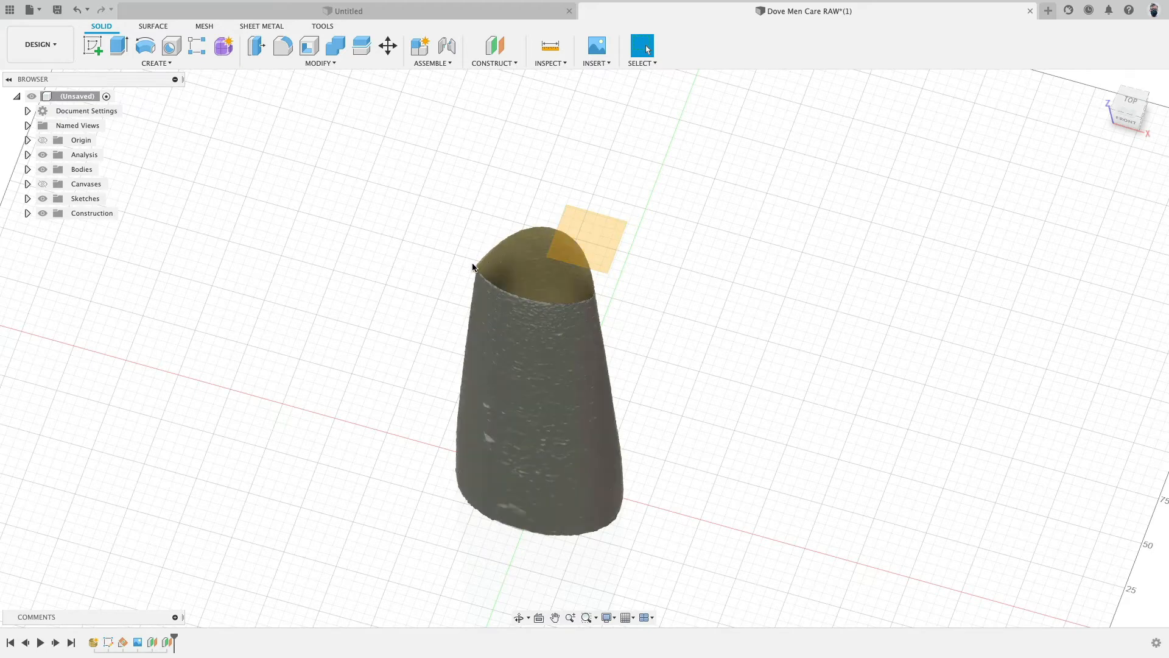
# - Start a new sketch on the offset plane to trace the mesh cross-section
pyautogui.click(92, 45)
pyautogui.click(595, 230)
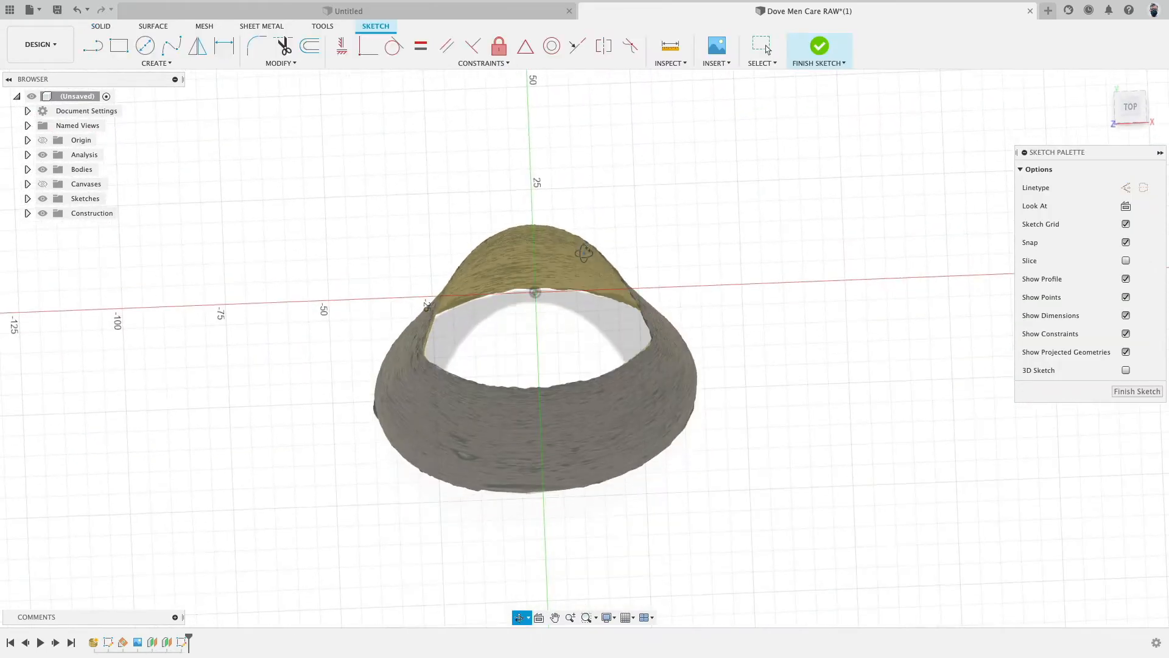
pyautogui.keyDown('shift'); pyautogui.moveTo(583, 261); pyautogui.dragTo(584, 259, button='middle'); pyautogui.keyUp('shift')
pyautogui.scroll(5, 431, 214)
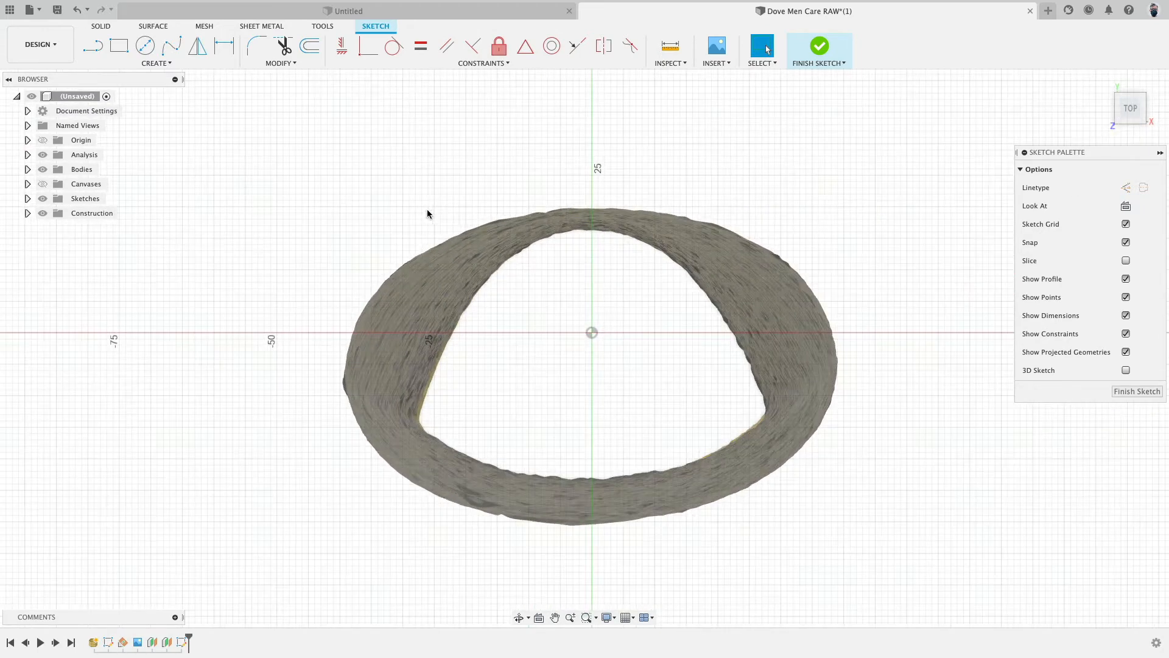
# - Draw a three-point arc about 58 mm wide along the bottom of the inner cross-section
pyautogui.click(161, 64)
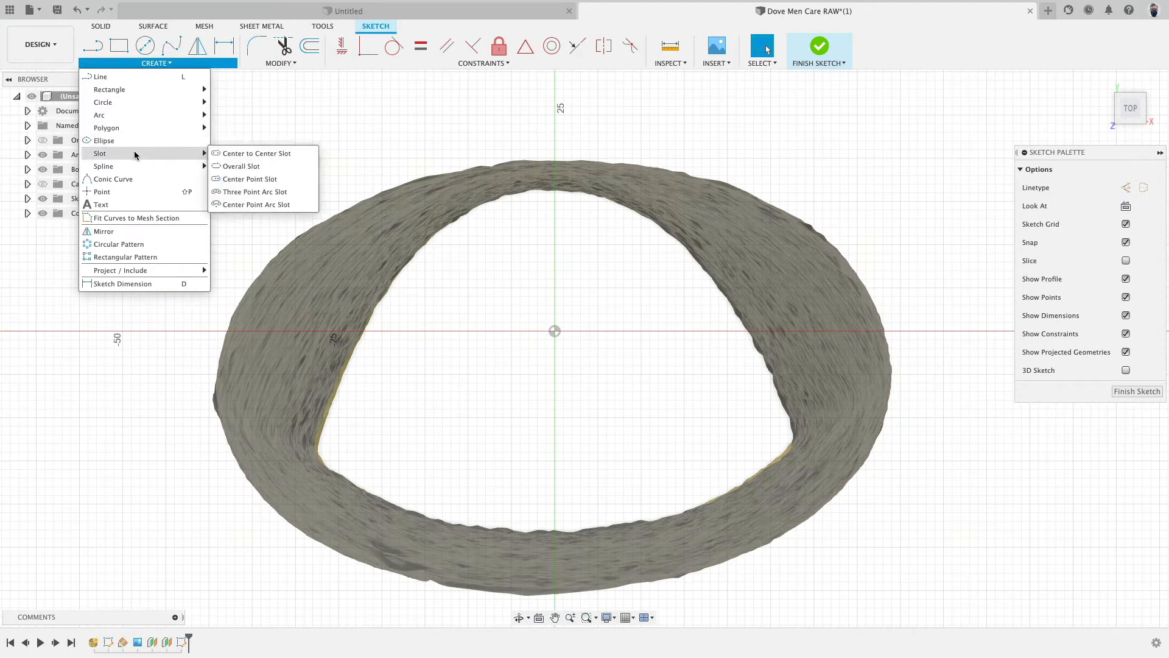
pyautogui.moveTo(195, 115)
pyautogui.click(232, 116)
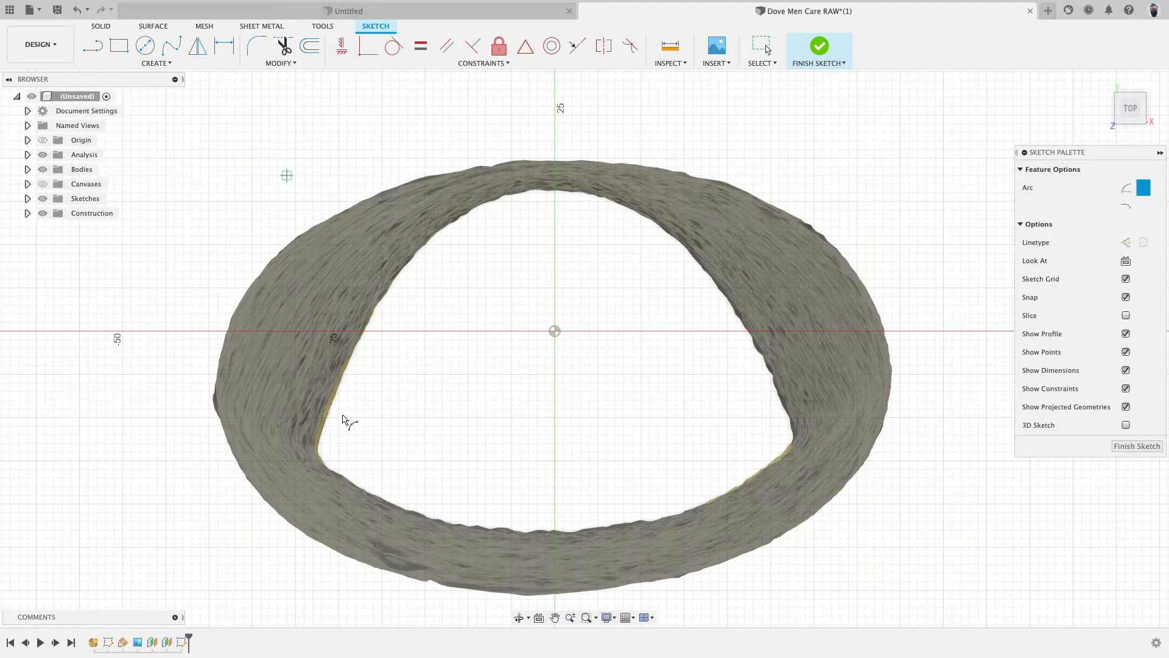
pyautogui.click(304, 454)
pyautogui.click(805, 443)
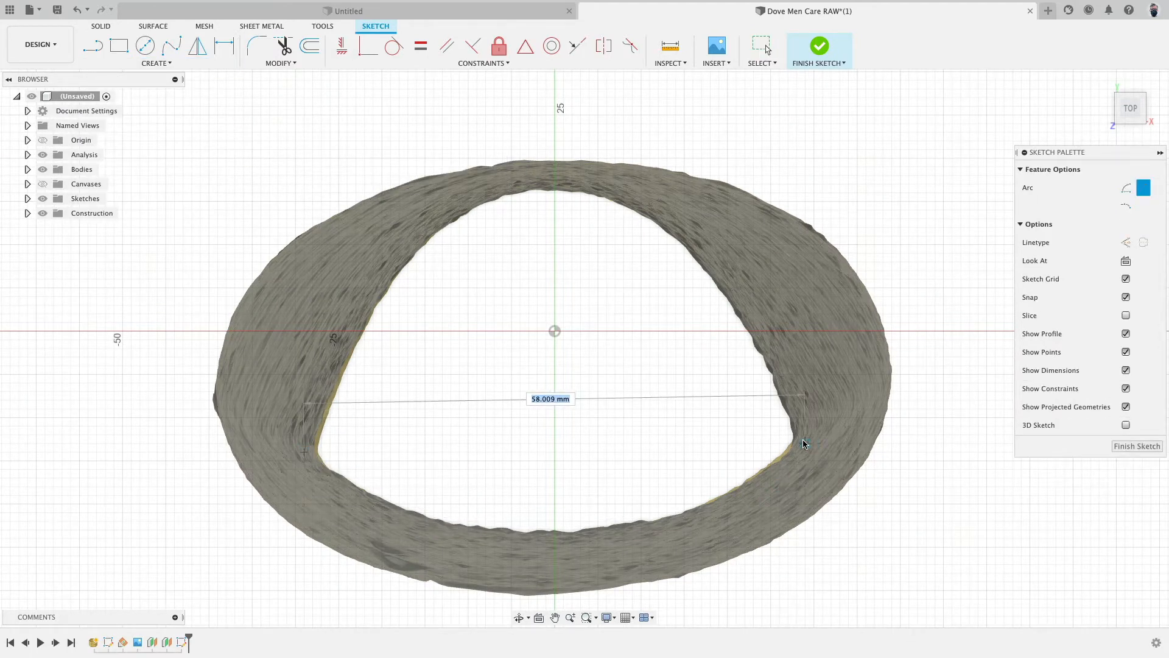
pyautogui.click(616, 521)
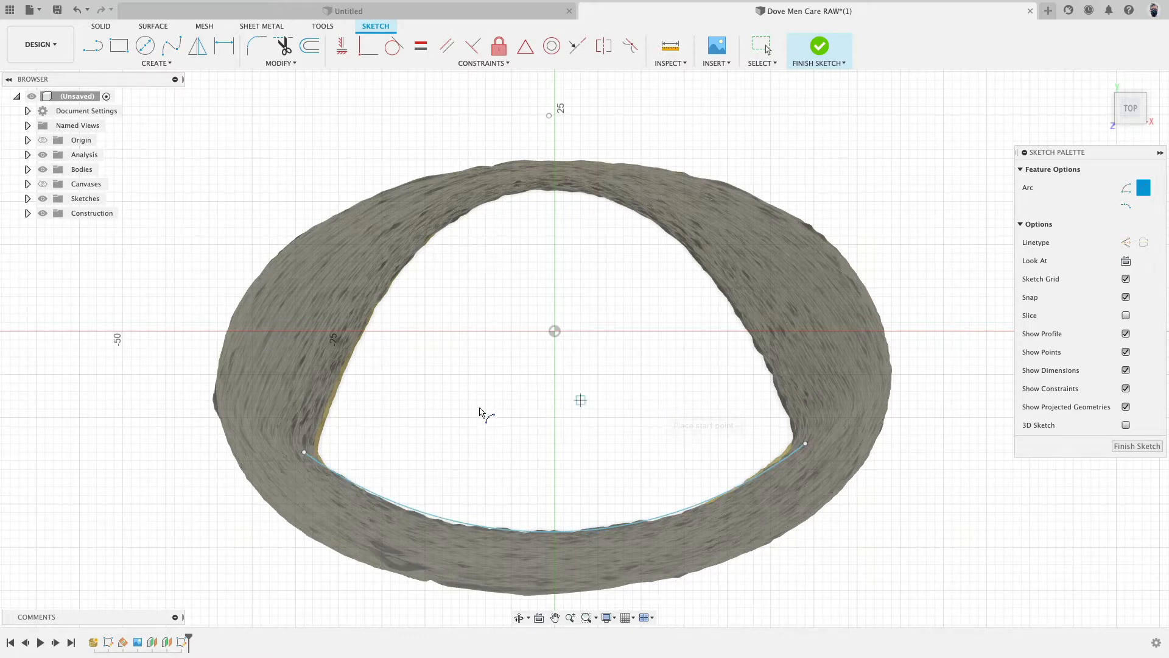
# - Try a three-point arc over the top of the cross-section between the bottom arc's ends
pyautogui.click(304, 452)
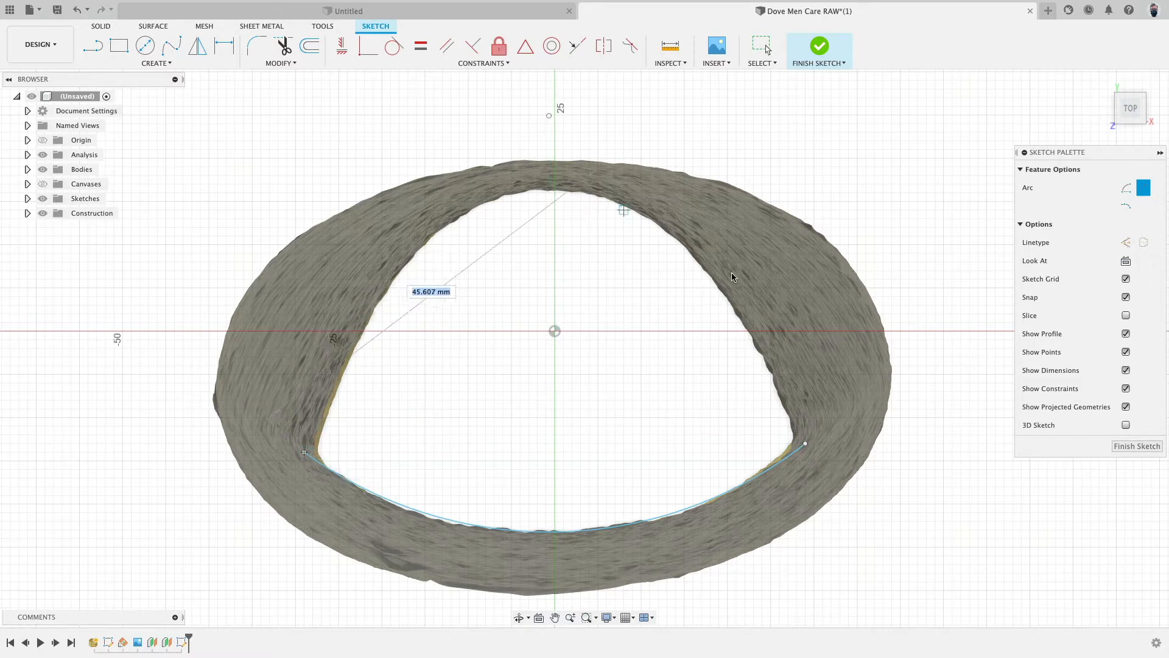
pyautogui.click(805, 444)
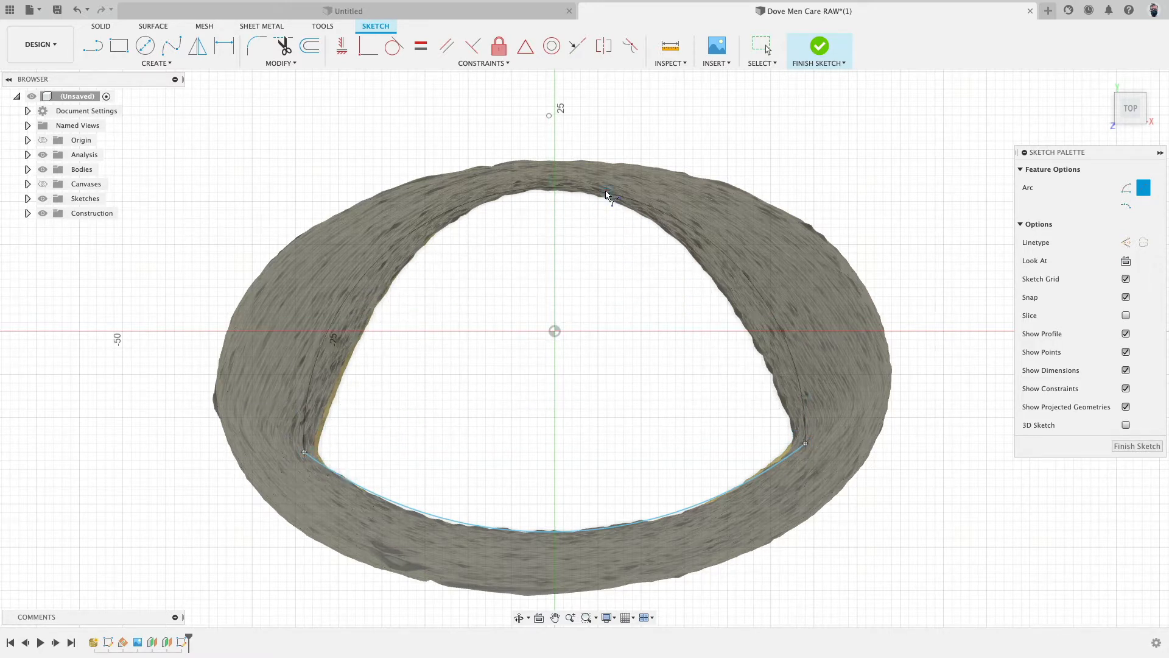
pyautogui.click(661, 211)
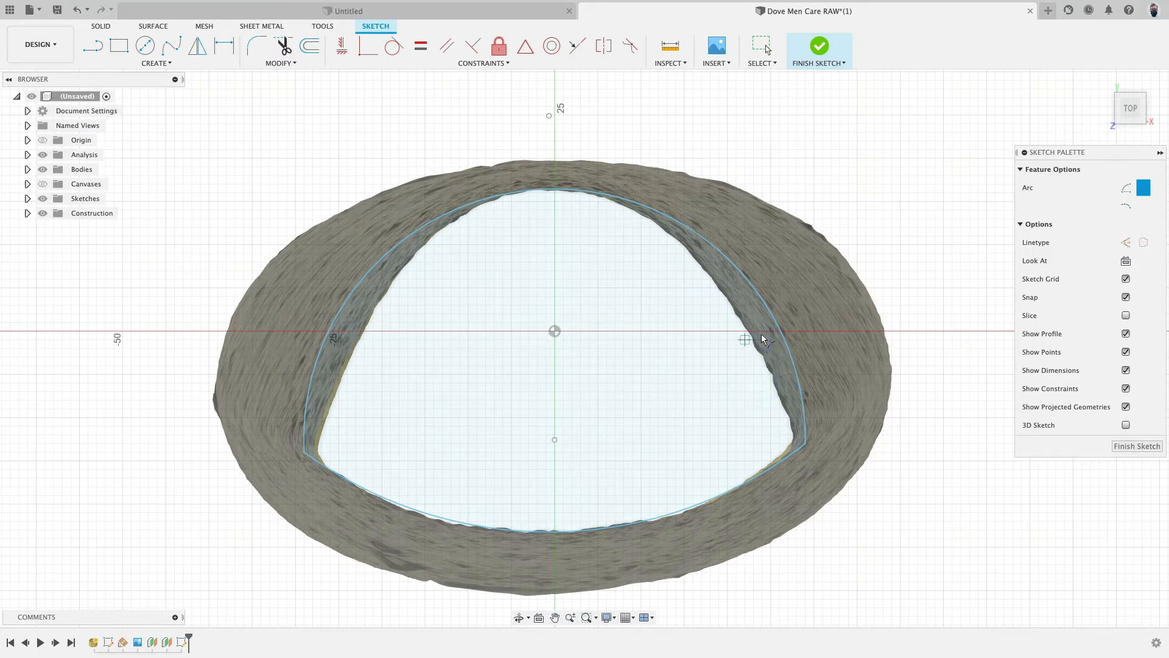
pyautogui.press('Escape')
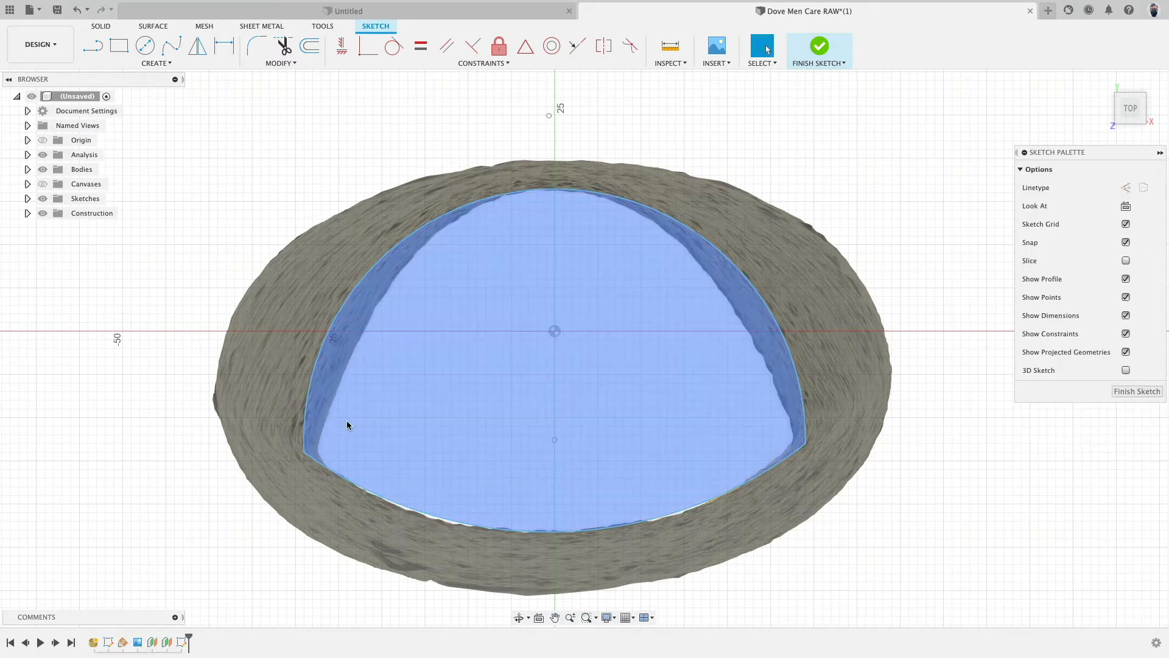
pyautogui.press('super+z')
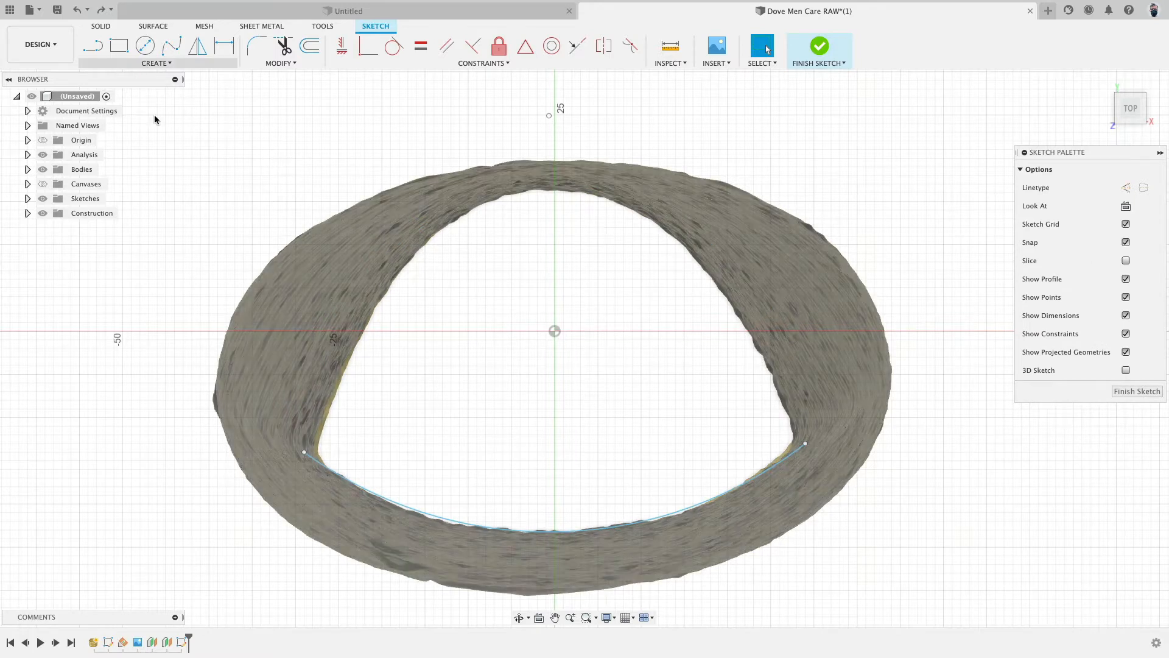
# - Try a spline between the bottom arc's two ends
pyautogui.click(171, 46)
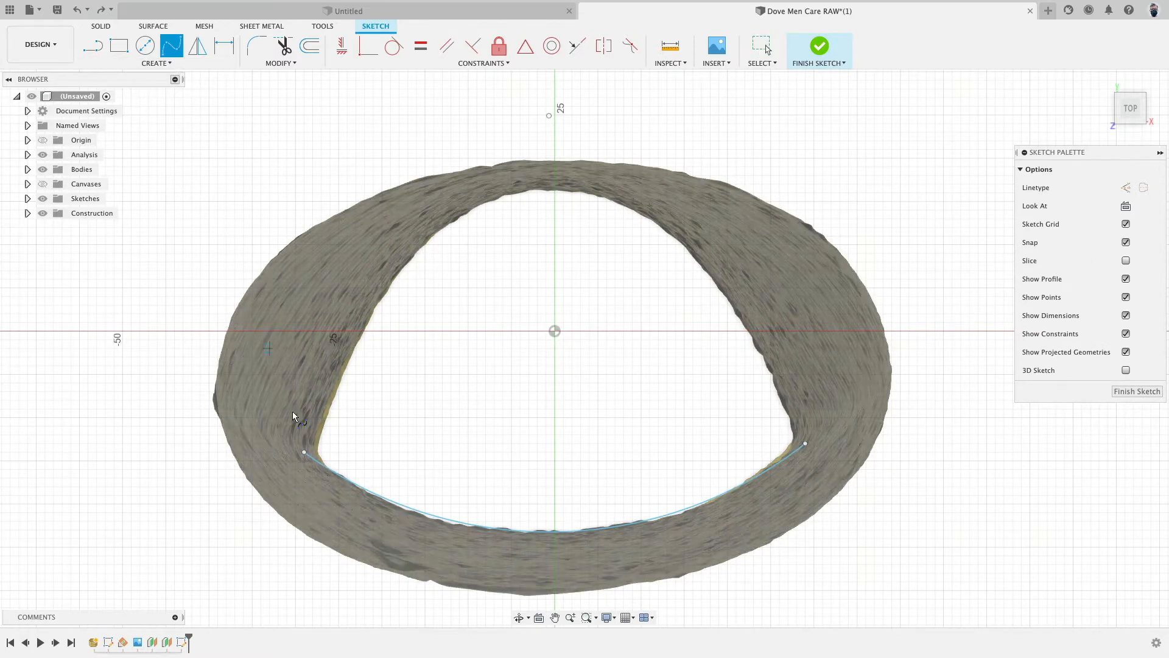
pyautogui.click(304, 453)
pyautogui.click(806, 443)
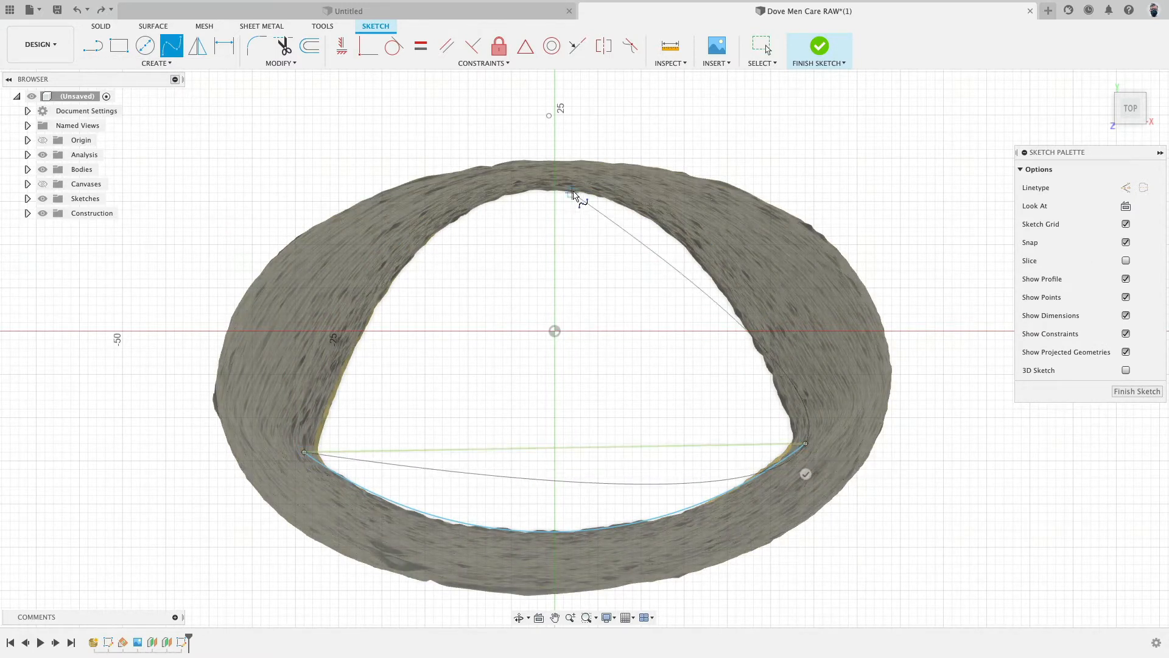
pyautogui.click(806, 474)
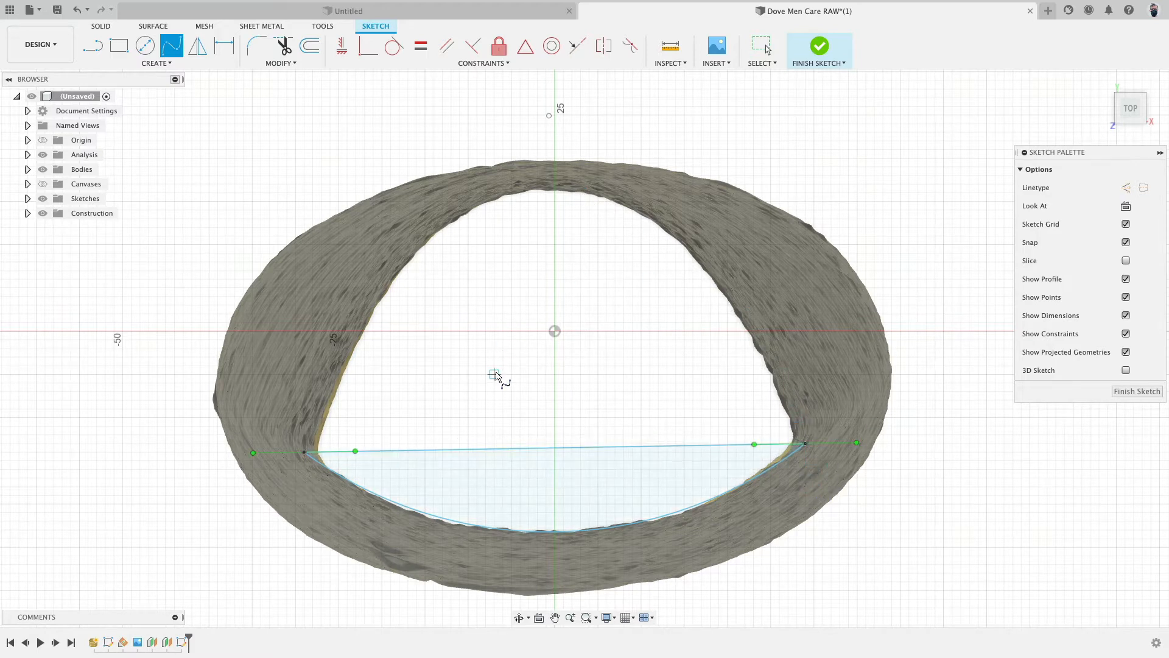
pyautogui.press('Escape')
pyautogui.press('super+z')
# - Try a spline from the arc's left end over the top of the cross-section to its right end
pyautogui.click(173, 47)
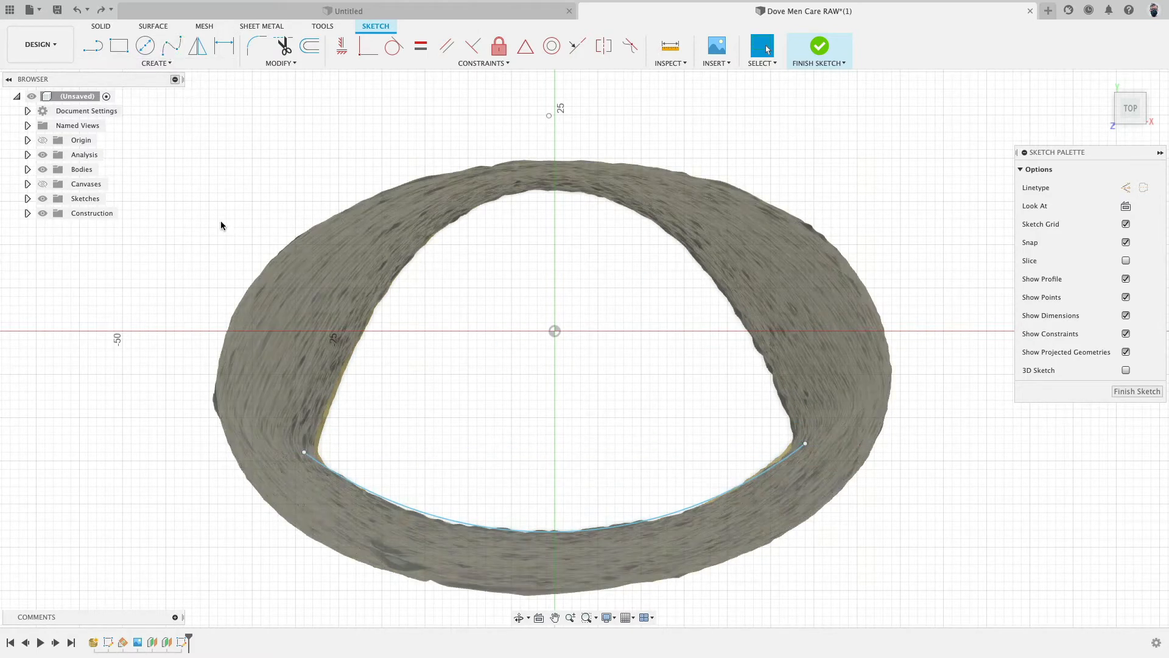
pyautogui.click(305, 452)
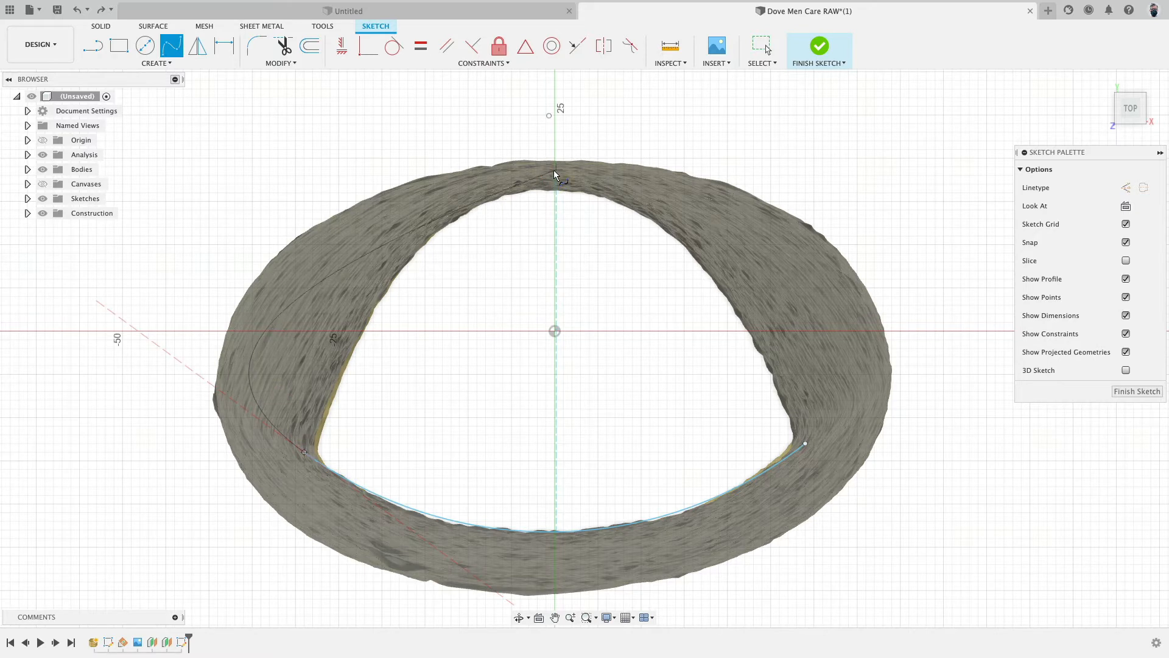
pyautogui.click(554, 173)
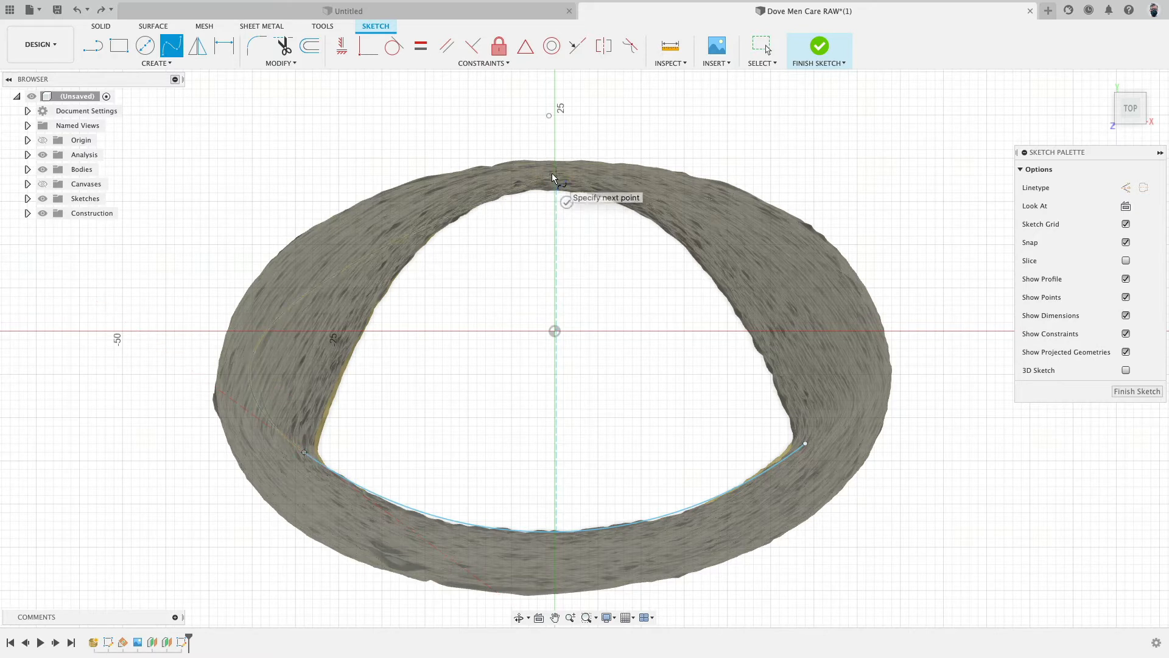
pyautogui.click(807, 441)
pyautogui.click(774, 439)
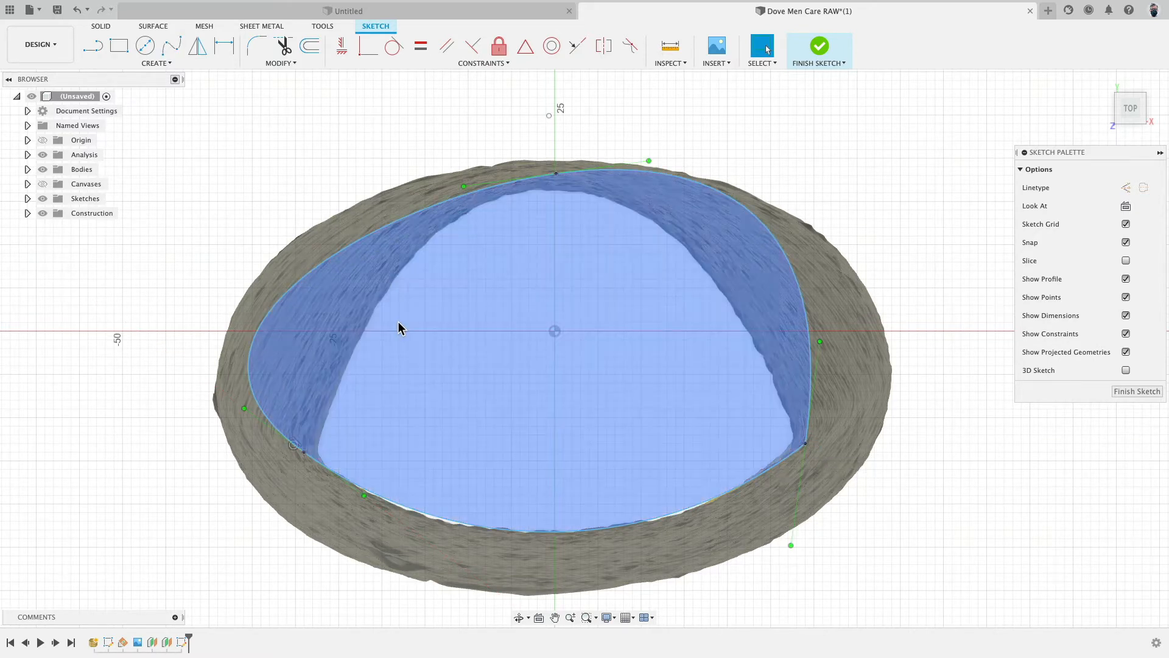
pyautogui.press('super+z')
# - Draw a spline over the top of the cross-section between the arc's ends, fitting its top point and tangent to the inner edge
pyautogui.click(172, 46)
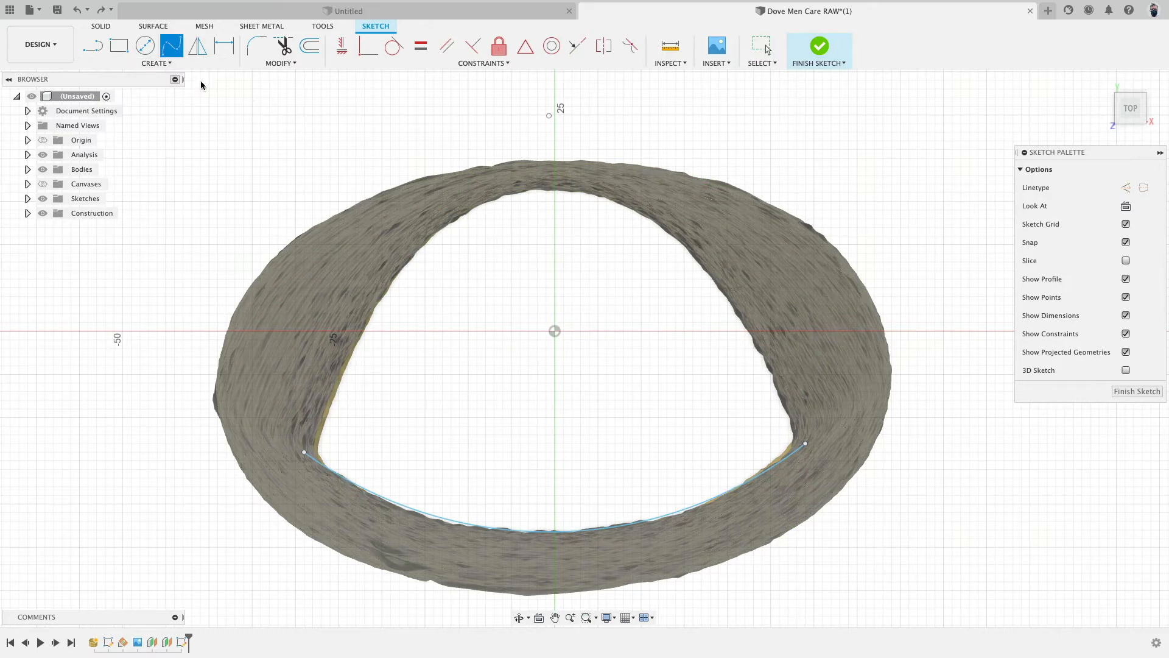
pyautogui.click(304, 452)
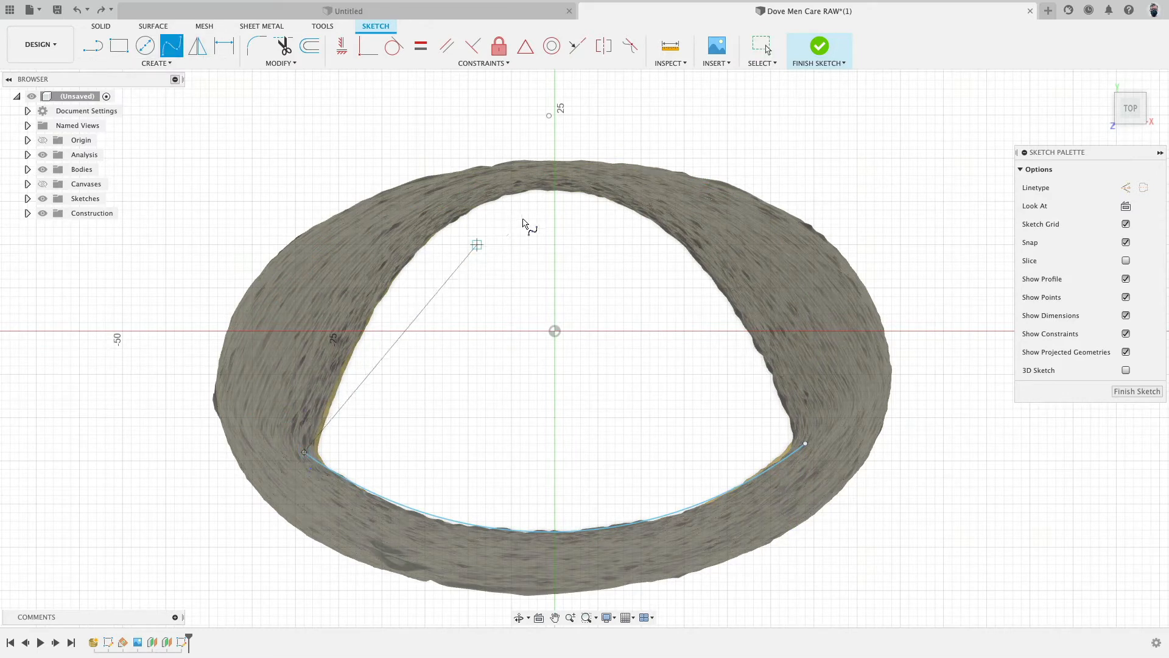
pyautogui.click(555, 142)
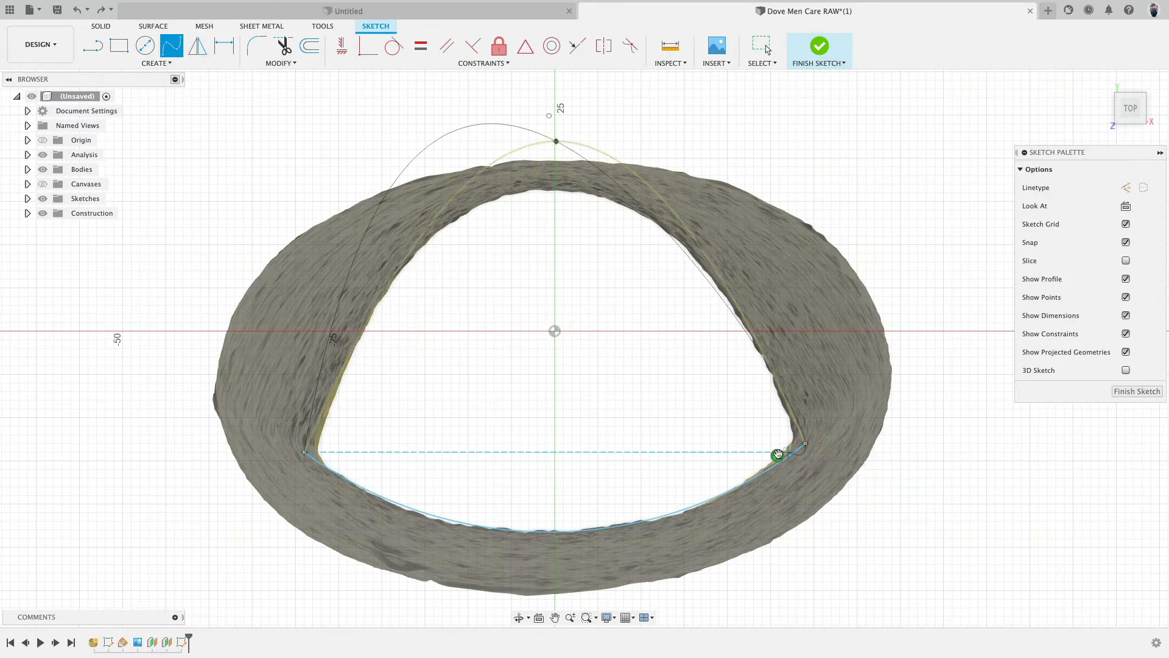
pyautogui.doubleClick(804, 444)
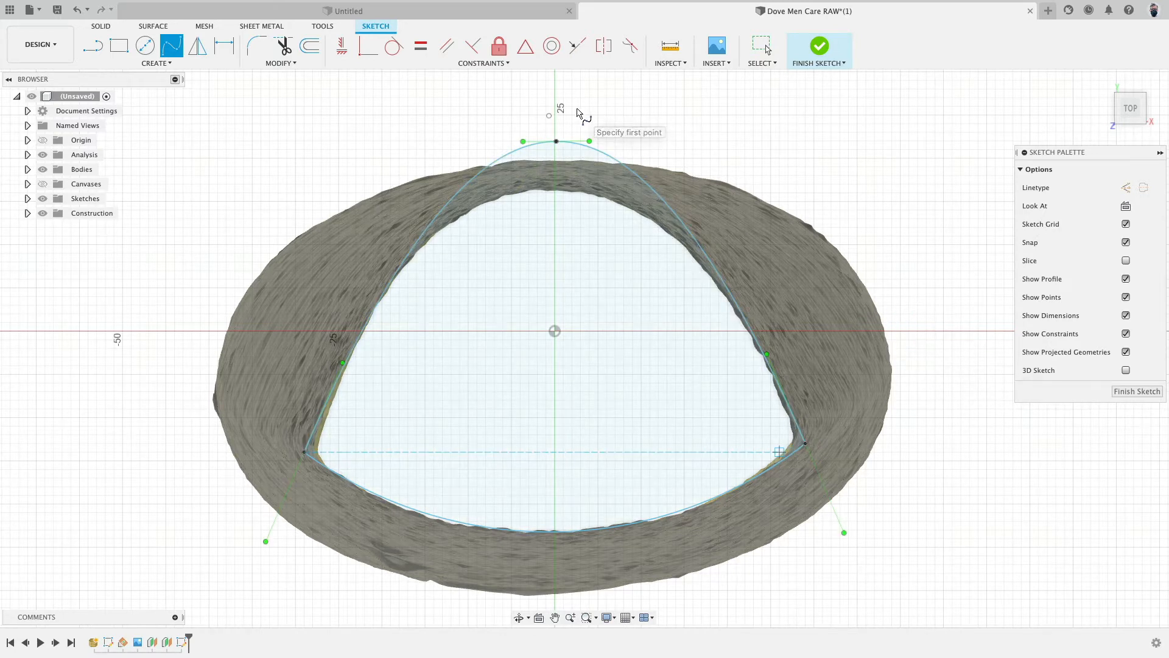
pyautogui.press('Escape')
pyautogui.moveTo(555, 142); pyautogui.dragTo(554, 192)
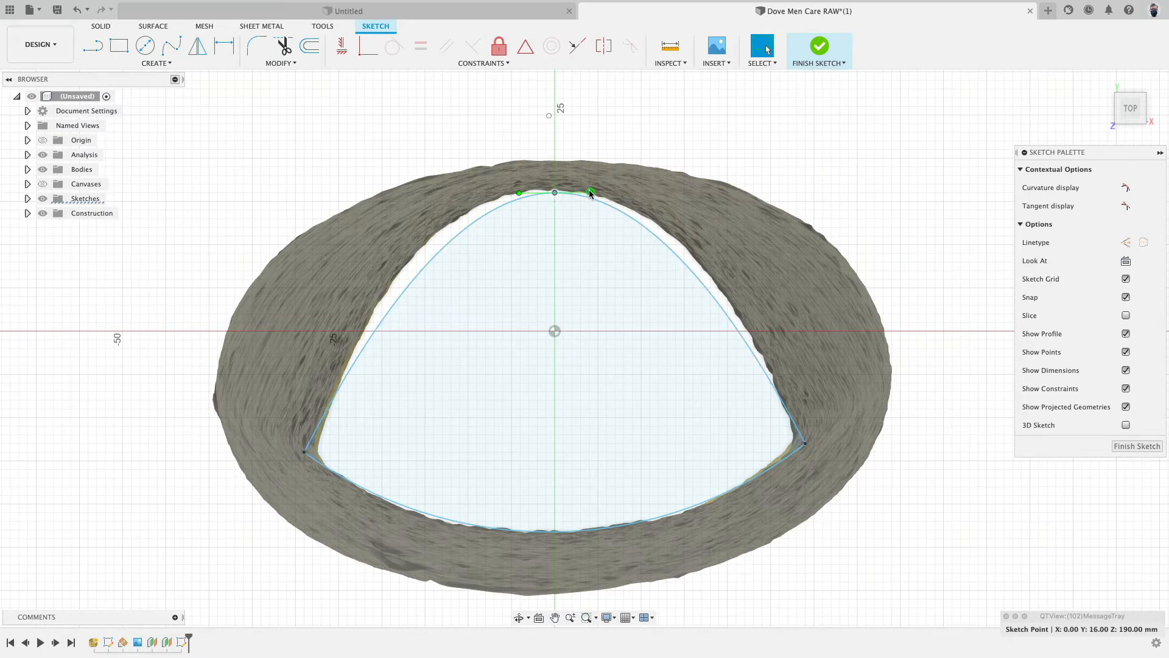
pyautogui.moveTo(590, 192); pyautogui.dragTo(602, 194)
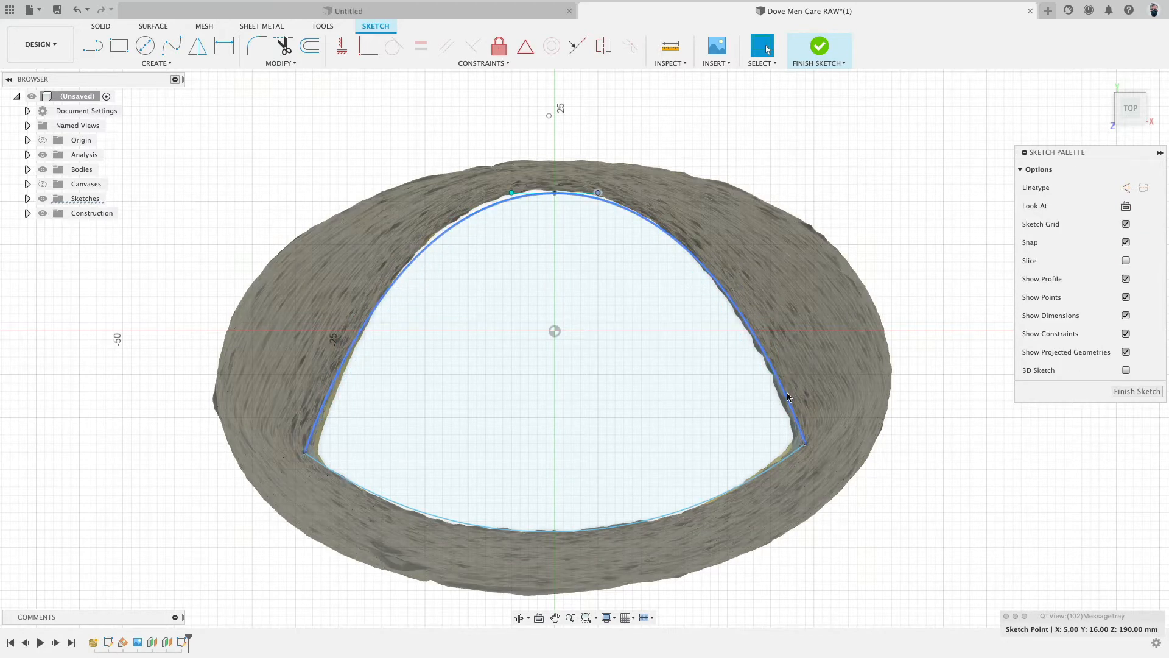
# - Constrain the spline's top tangent handle to be horizontal
pyautogui.scroll(5, 599, 137)
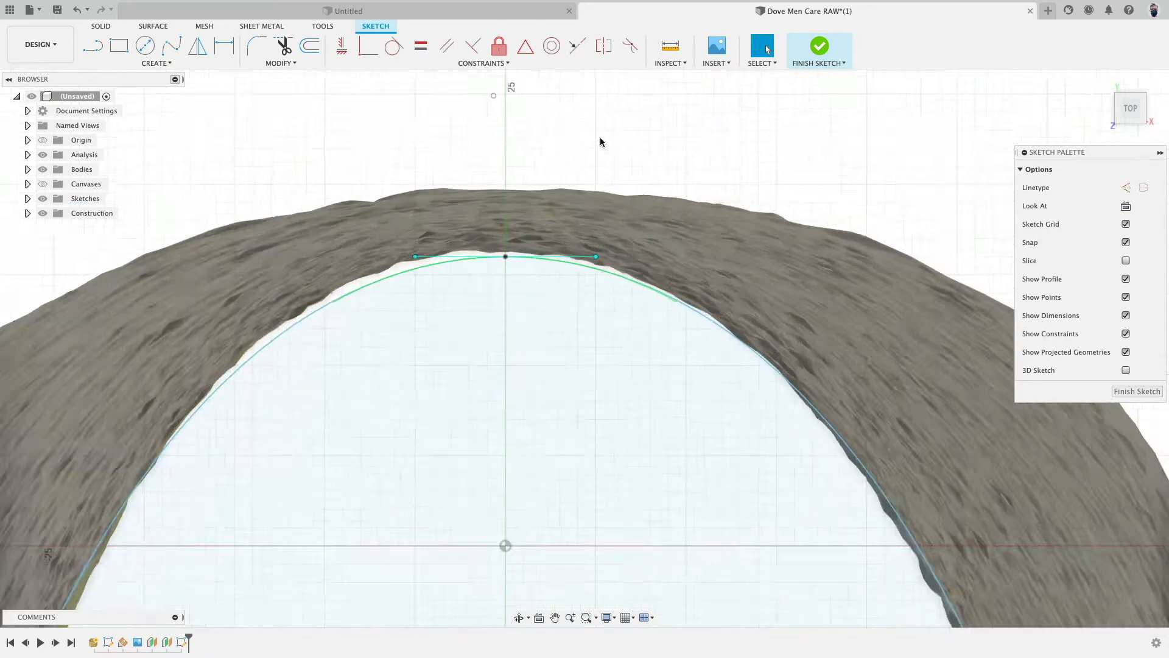
pyautogui.click(548, 332)
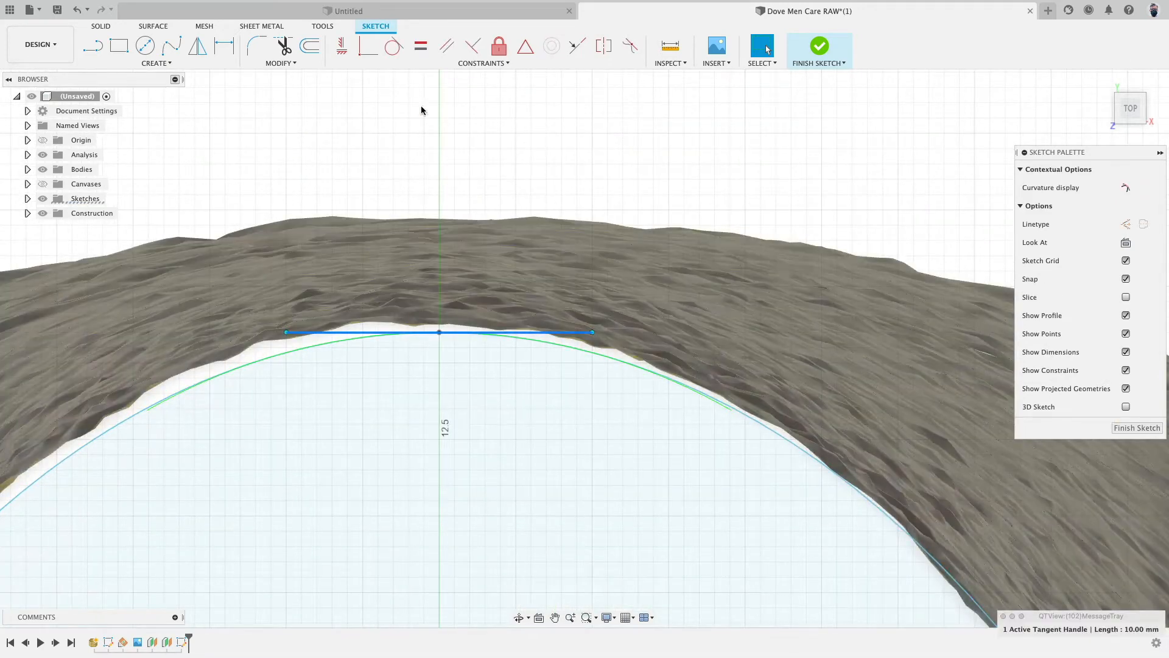
pyautogui.click(340, 46)
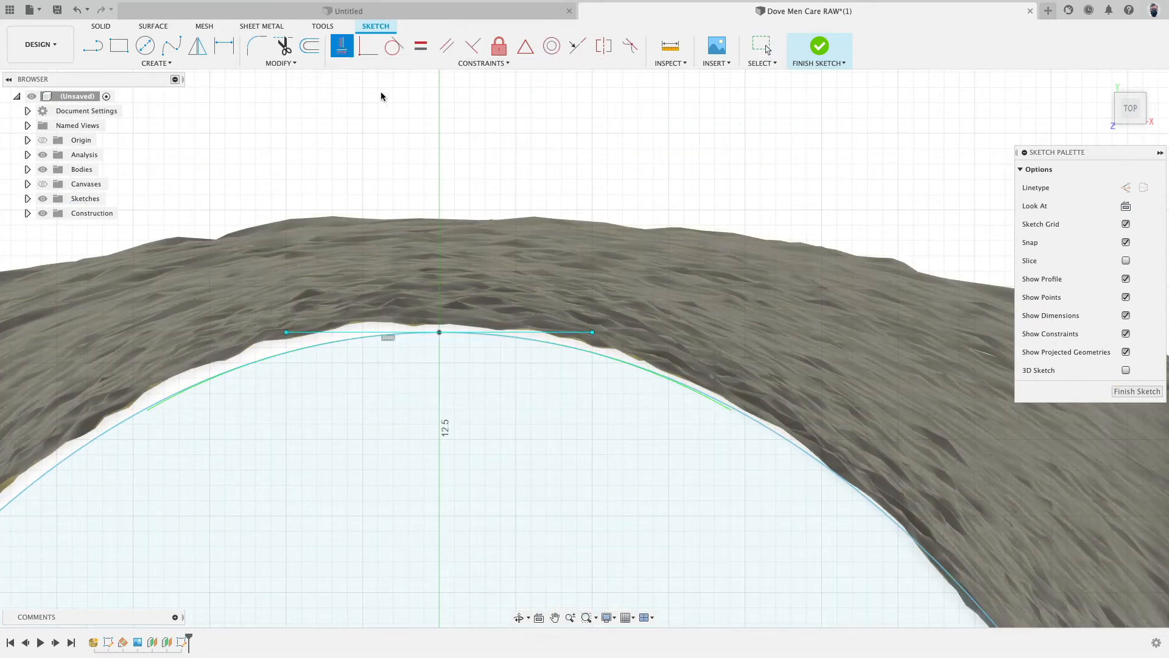
# - Align the spline's top point vertically with the sketch origin
pyautogui.scroll(-3, 472, 184)
pyautogui.scroll(-2, 470, 184)
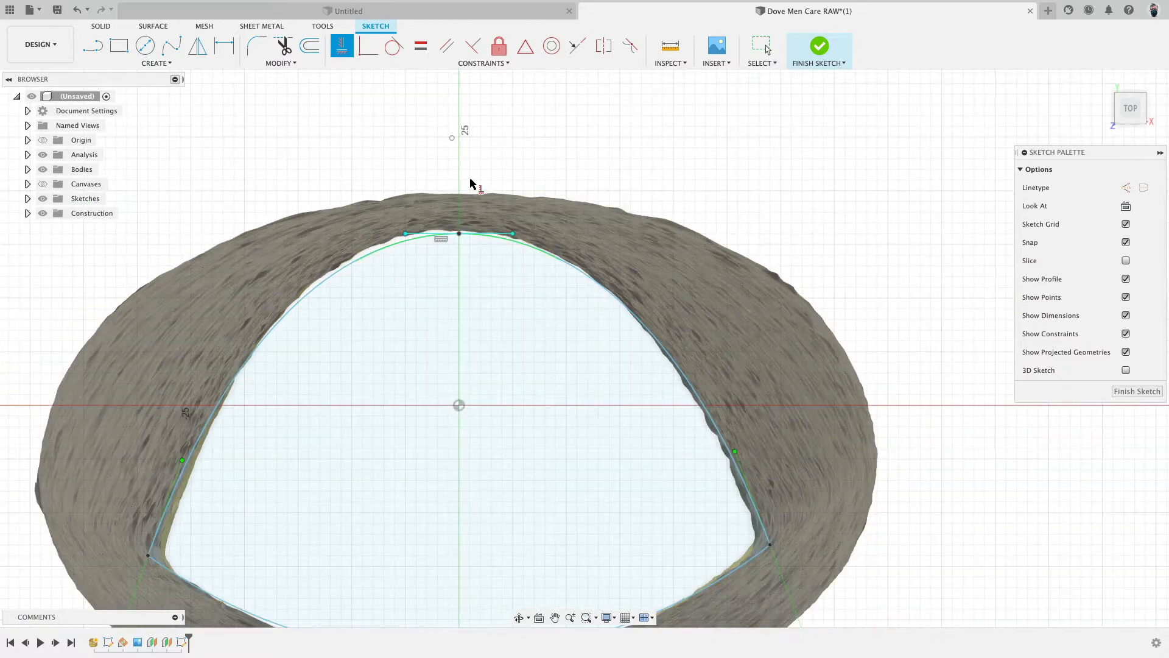
pyautogui.click(459, 235)
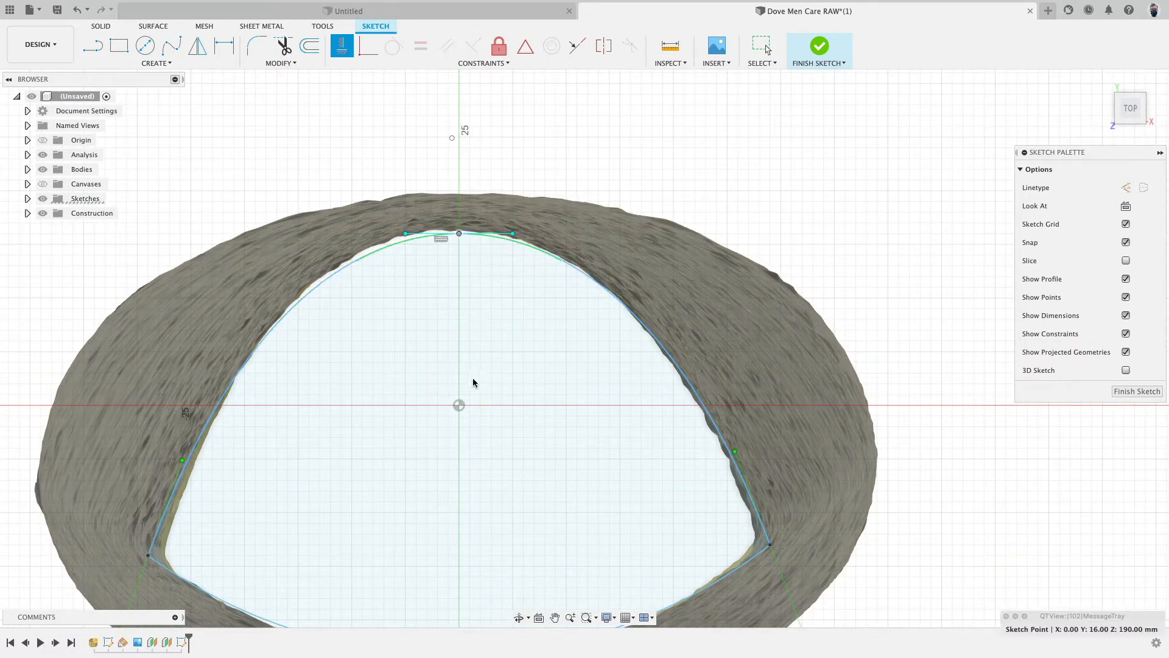
pyautogui.click(460, 406)
pyautogui.scroll(-3, 572, 298)
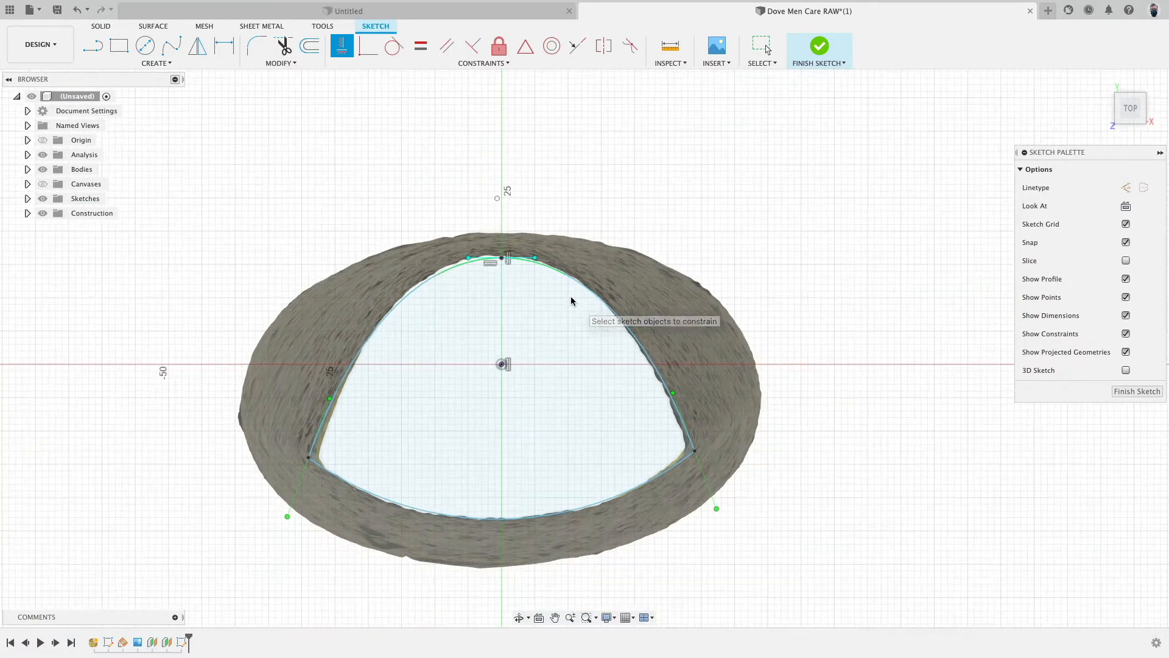
pyautogui.scroll(-3, 573, 299)
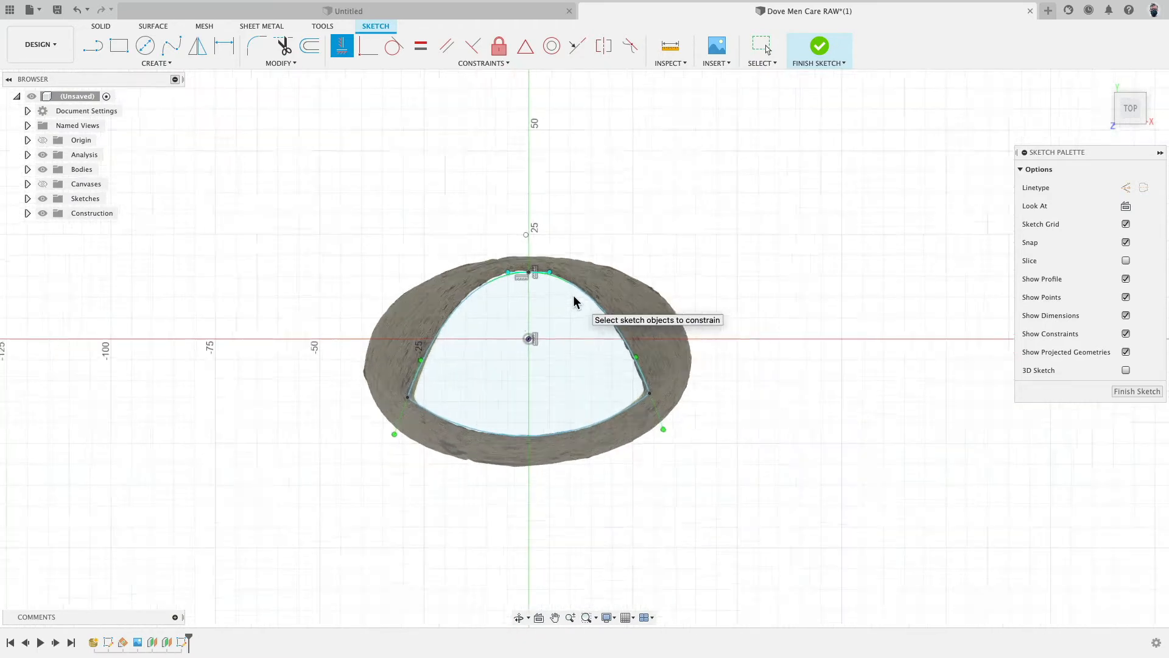
# - Constrain the bottom arc's center point to be vertically aligned with the sketch origin
pyautogui.scroll(4, 518, 198)
pyautogui.click(493, 192)
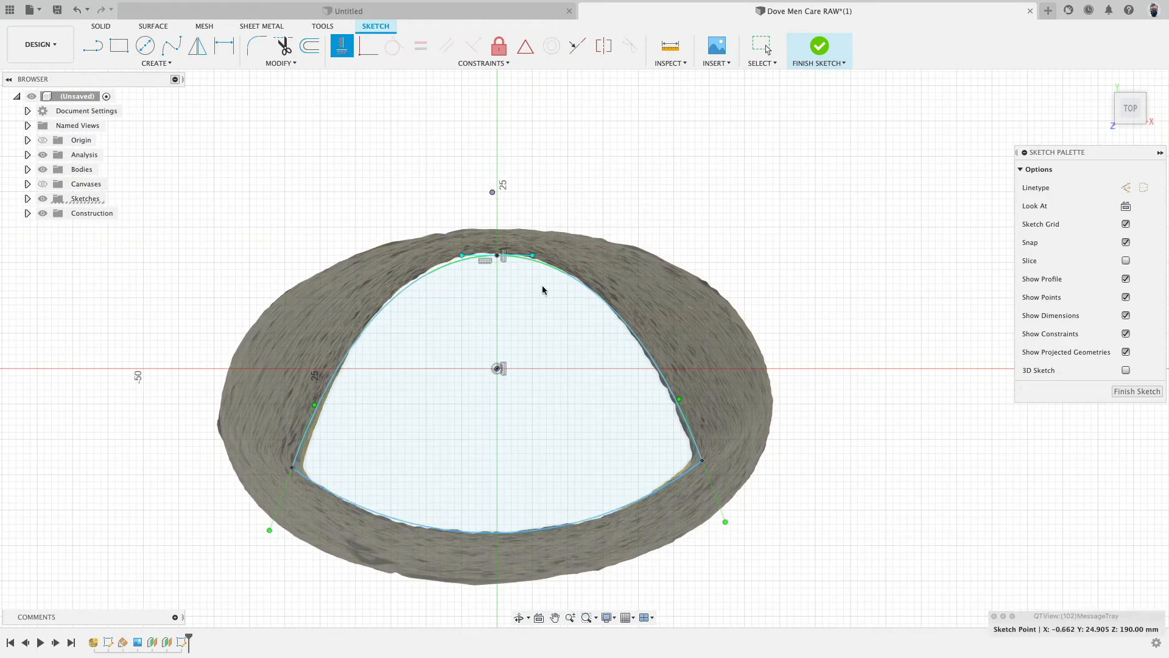
pyautogui.click(497, 370)
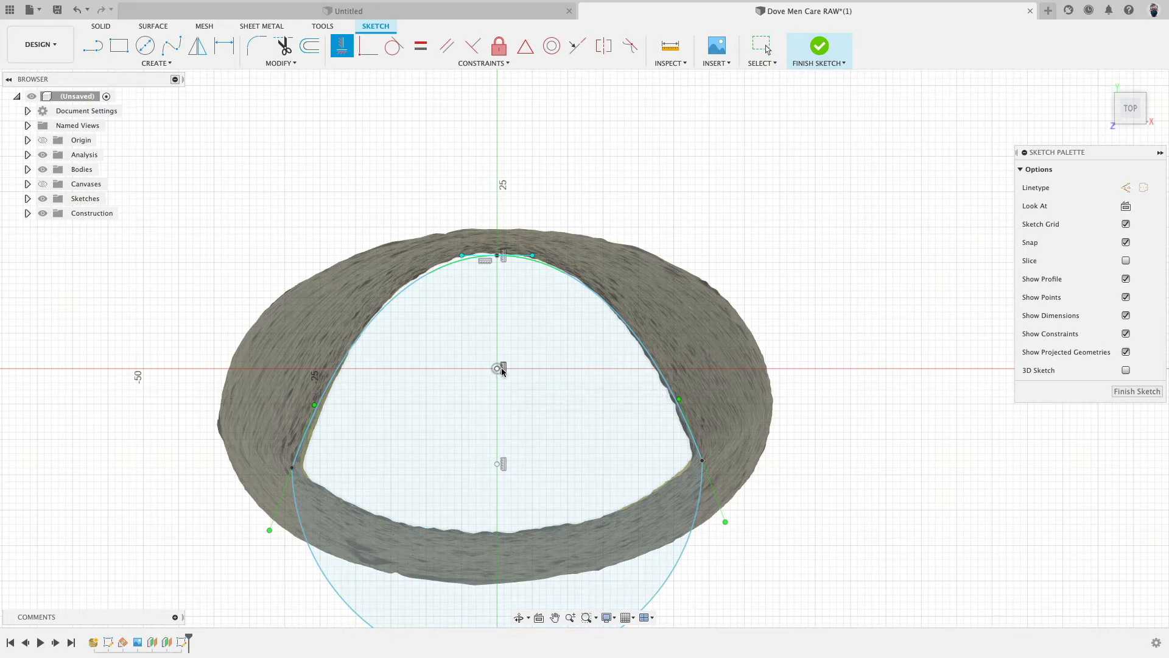
pyautogui.scroll(-2, 496, 369)
pyautogui.scroll(4, 616, 542)
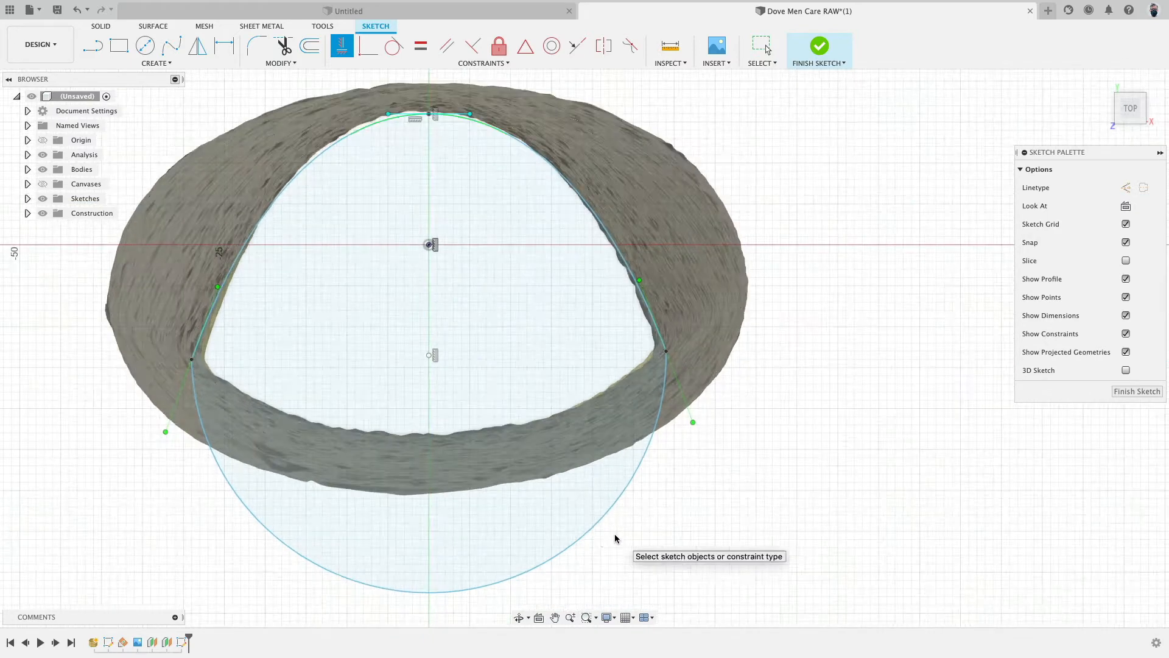
pyautogui.press('Escape')
# - Drag the arc's center up to about 5 mm above the origin, undoing a stray endpoint drag
pyautogui.scroll(-3, 513, 548)
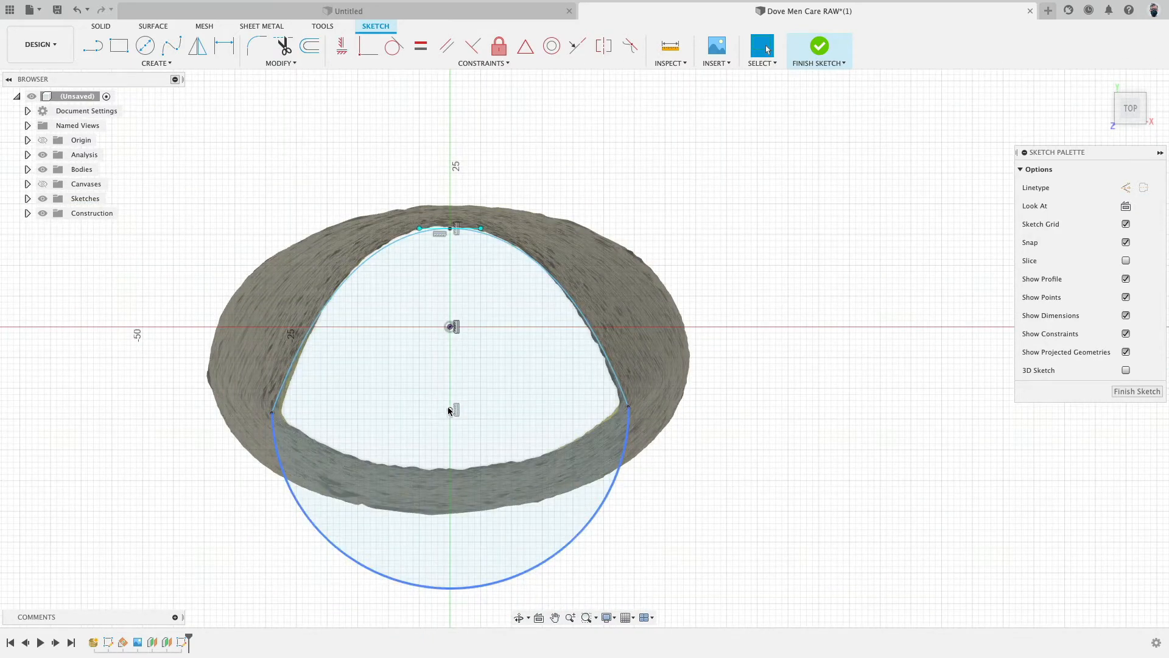
pyautogui.moveTo(449, 410); pyautogui.dragTo(455, 295)
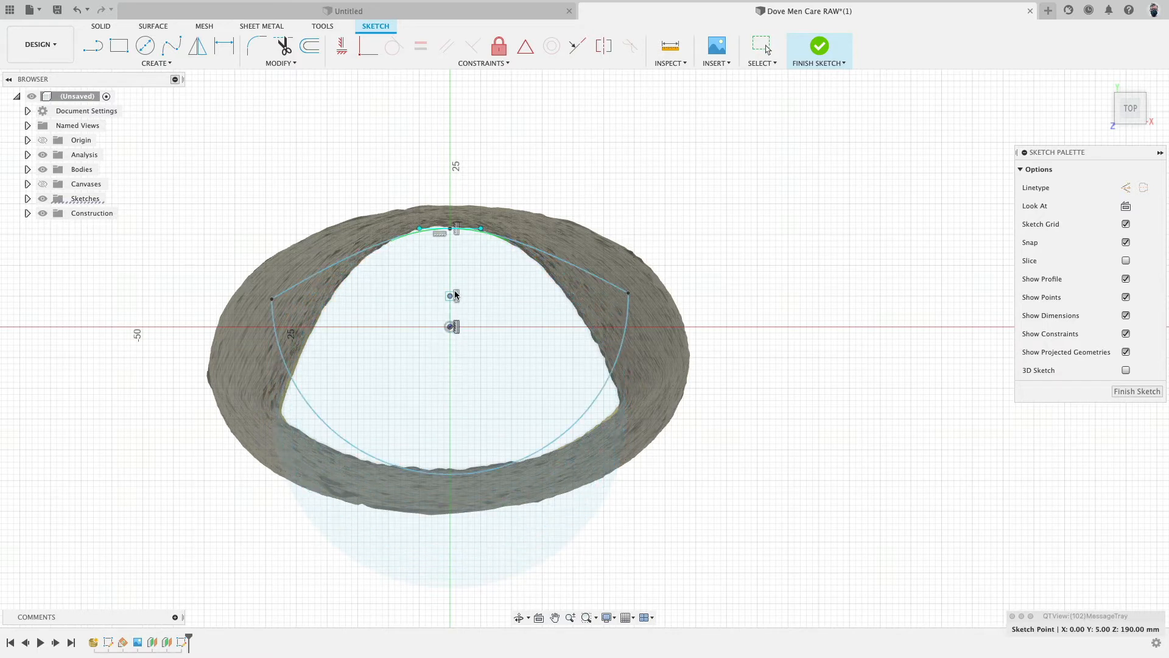
pyautogui.moveTo(629, 293); pyautogui.dragTo(634, 344)
pyautogui.press('super+z')
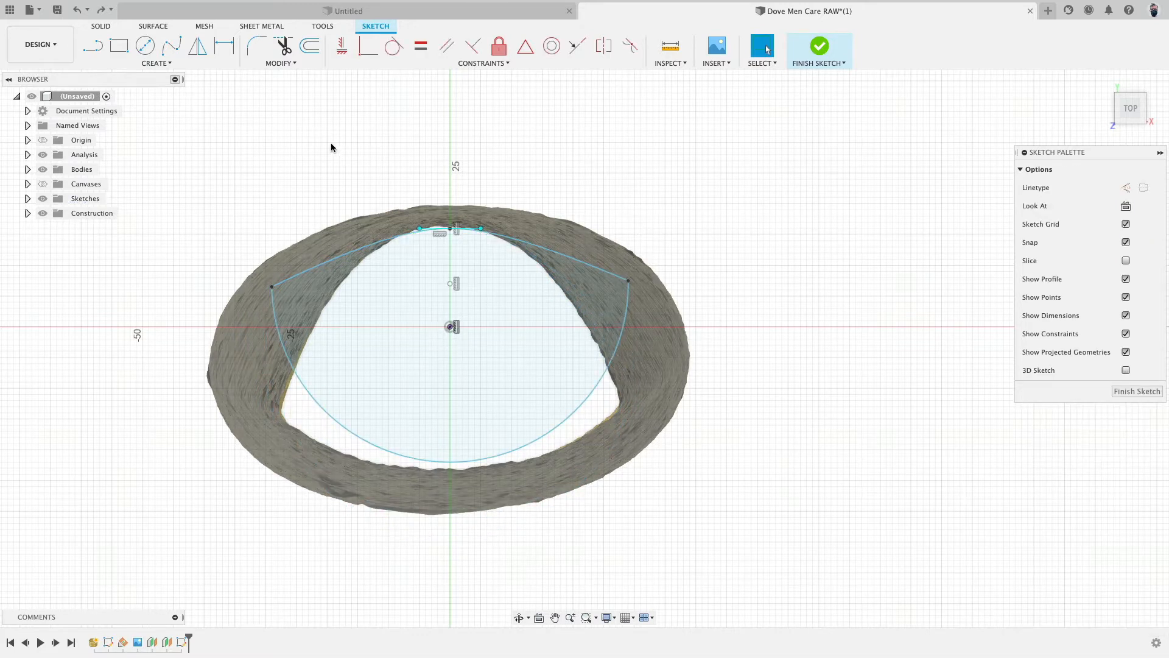
# - Constrain the arc's two endpoints to be horizontal with each other
pyautogui.click(342, 46)
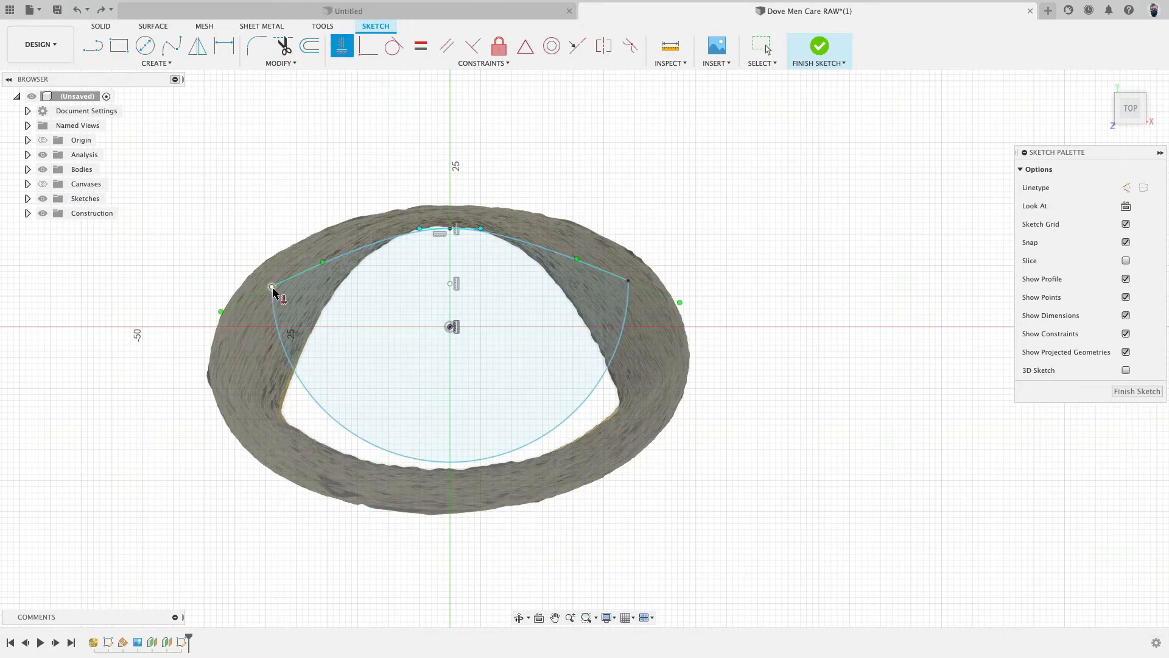
pyautogui.click(272, 286)
pyautogui.click(633, 283)
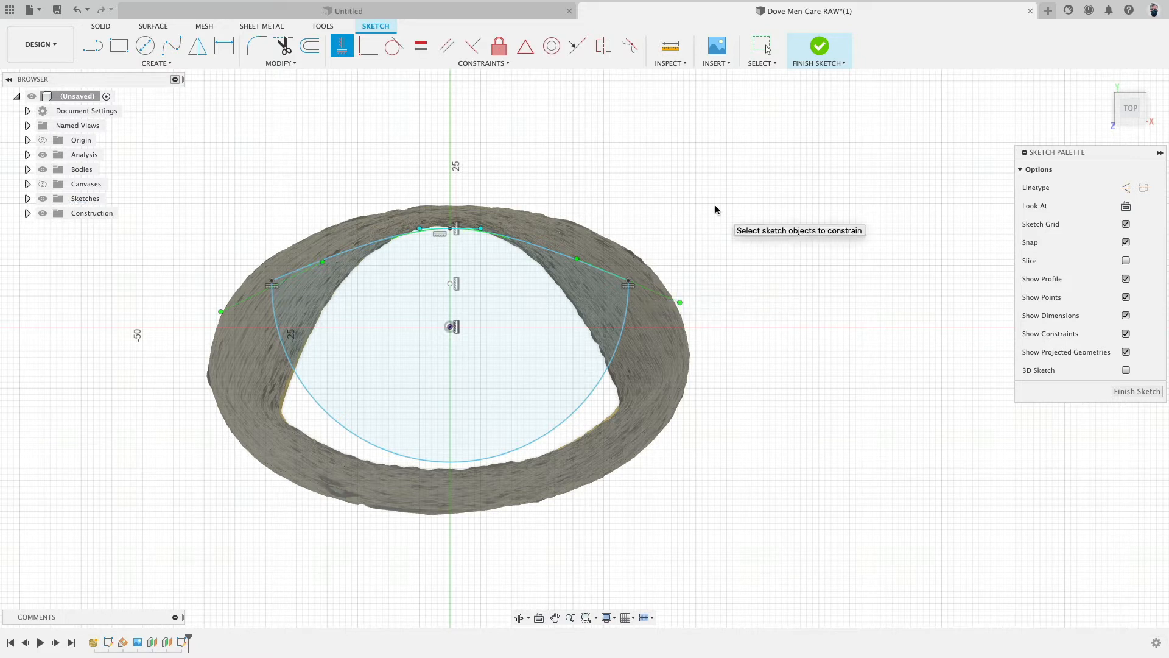
pyautogui.press('Escape')
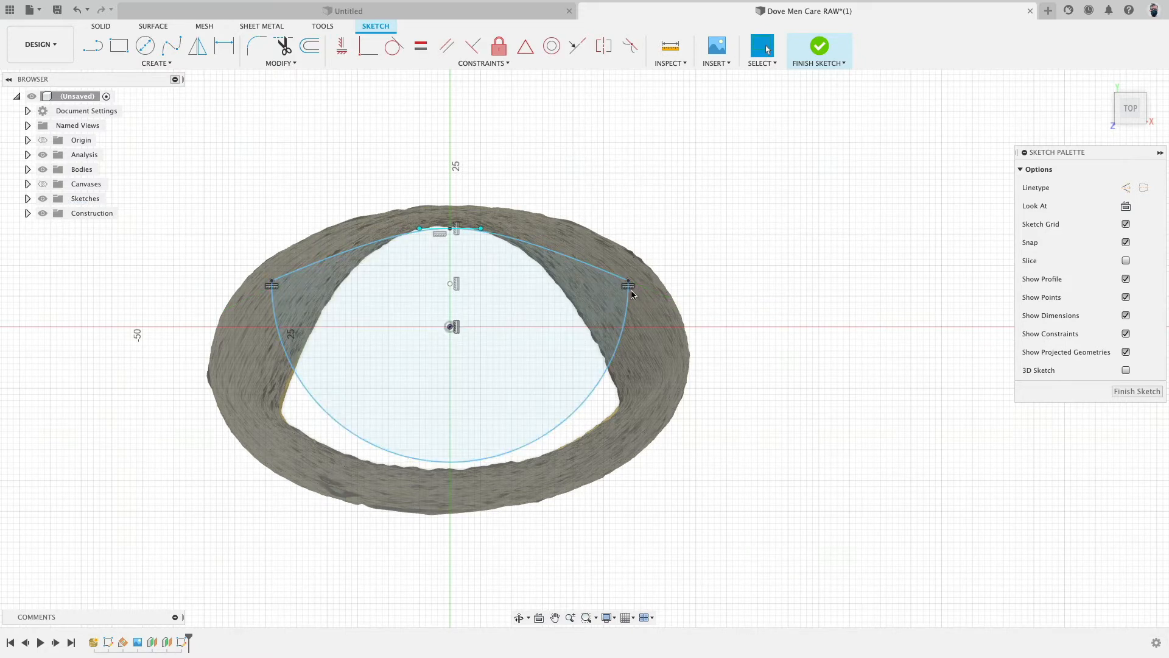
# - Fit the arc to the bottom of the cross-section, moving its endpoints to about 29 mm, −13 mm and its center to about 18 mm
pyautogui.moveTo(630, 285); pyautogui.dragTo(630, 407)
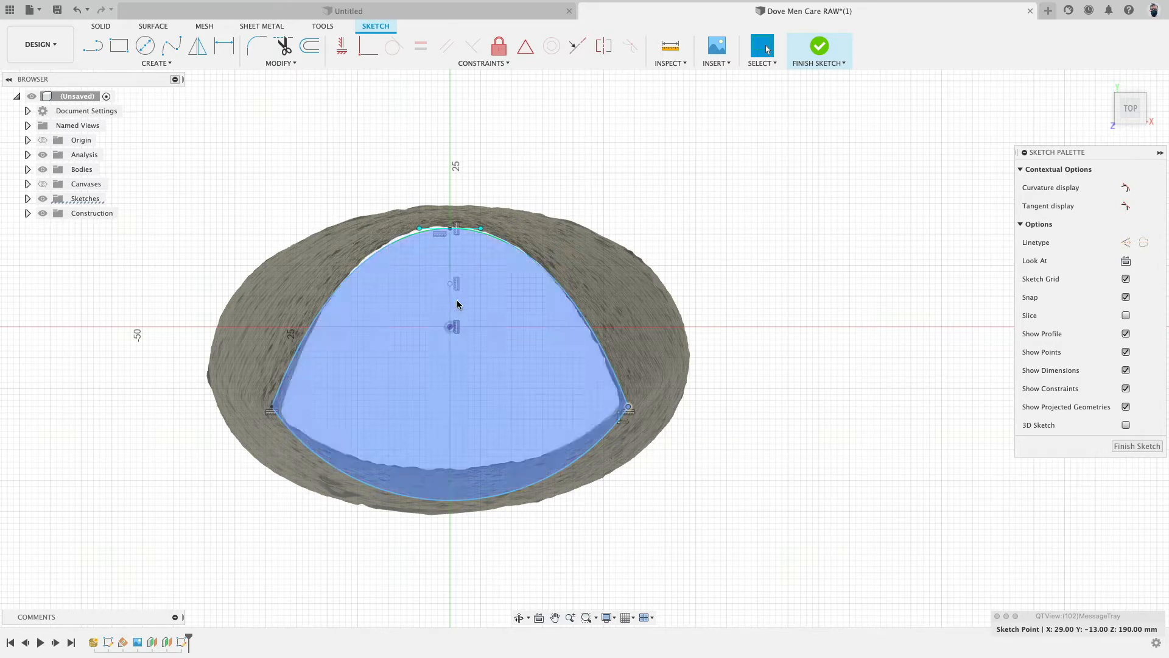
pyautogui.moveTo(450, 284); pyautogui.dragTo(452, 254)
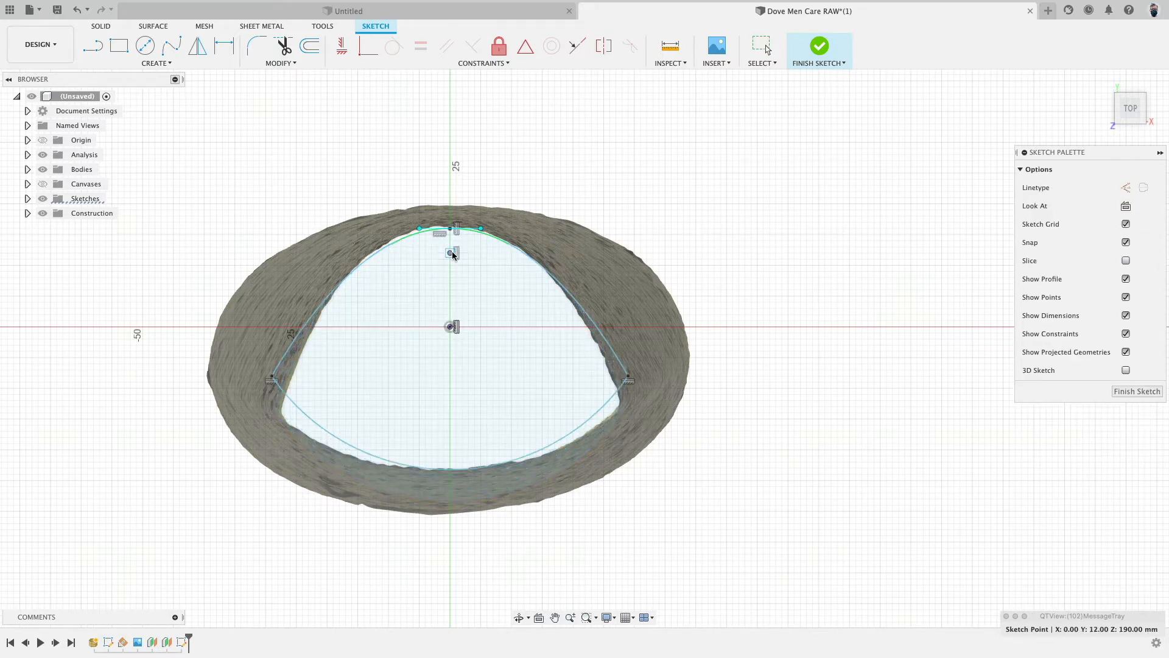
pyautogui.moveTo(628, 381); pyautogui.dragTo(631, 394)
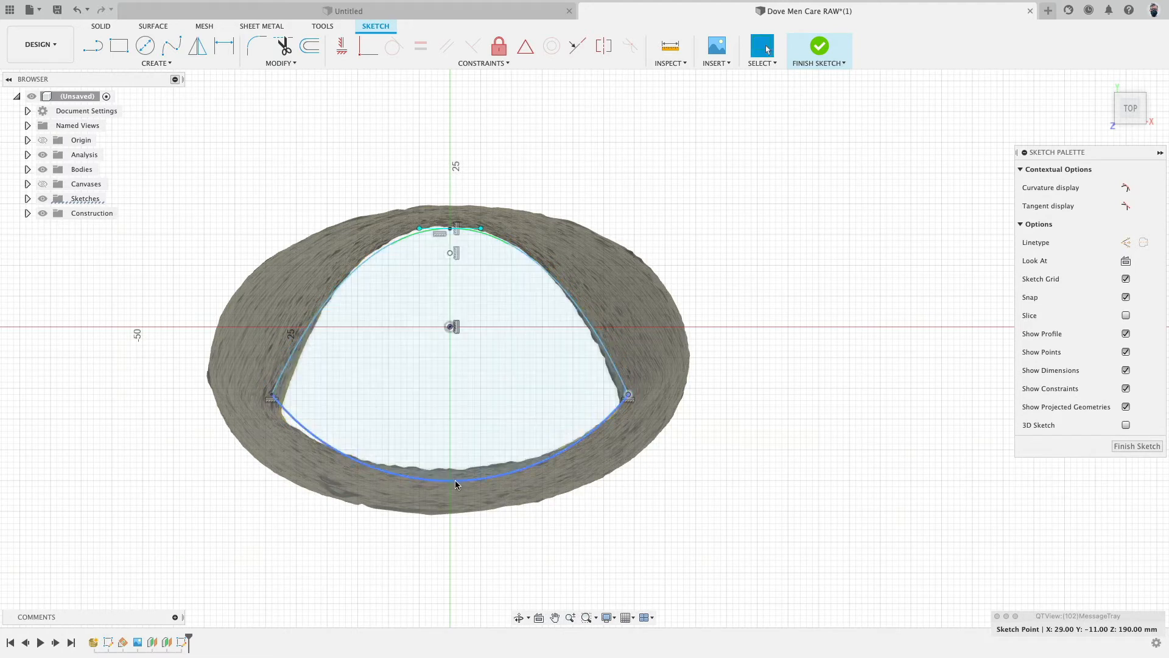
pyautogui.moveTo(455, 480); pyautogui.dragTo(453, 469)
pyautogui.moveTo(612, 394); pyautogui.dragTo(630, 399)
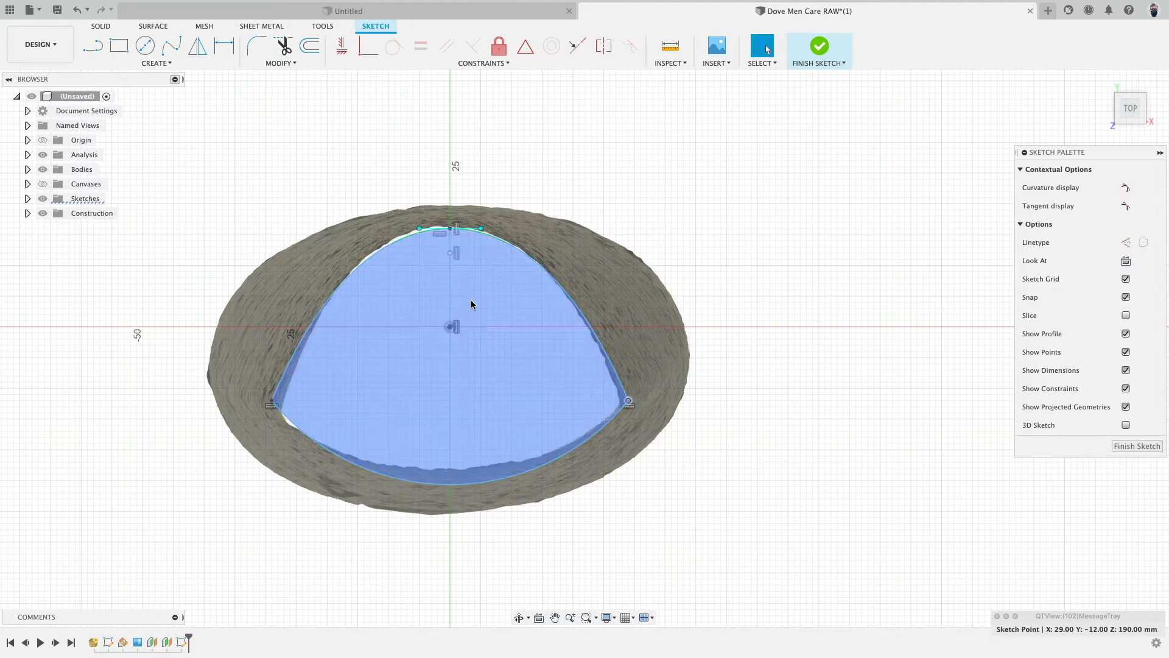
pyautogui.moveTo(449, 253); pyautogui.dragTo(448, 238)
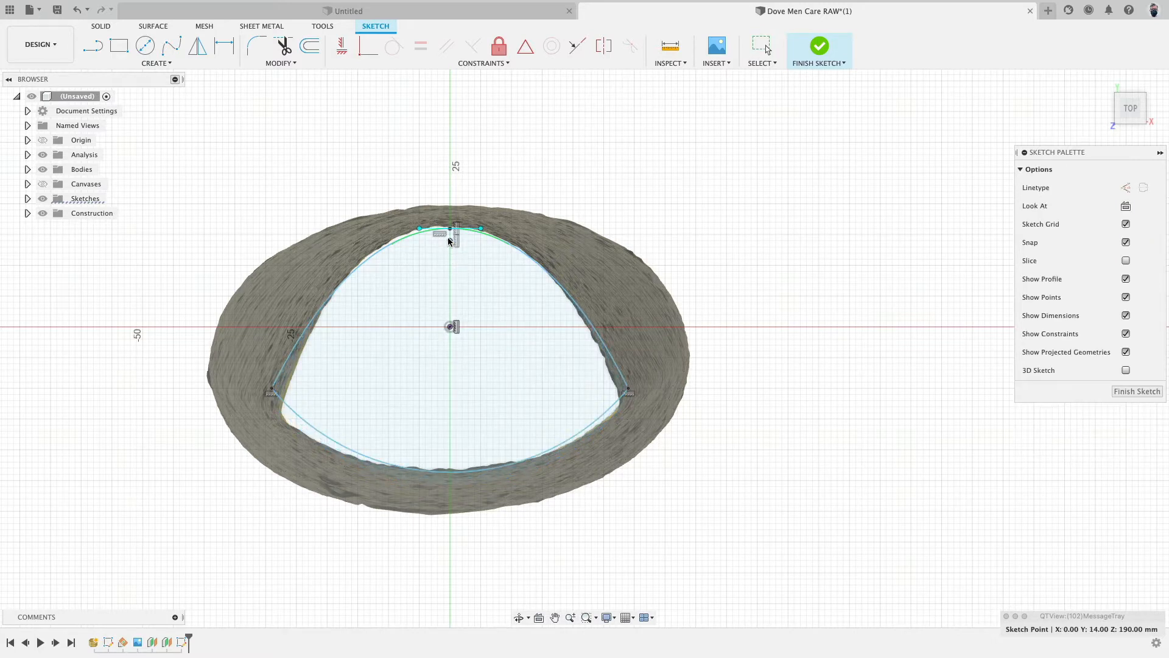
pyautogui.moveTo(629, 390); pyautogui.dragTo(631, 402)
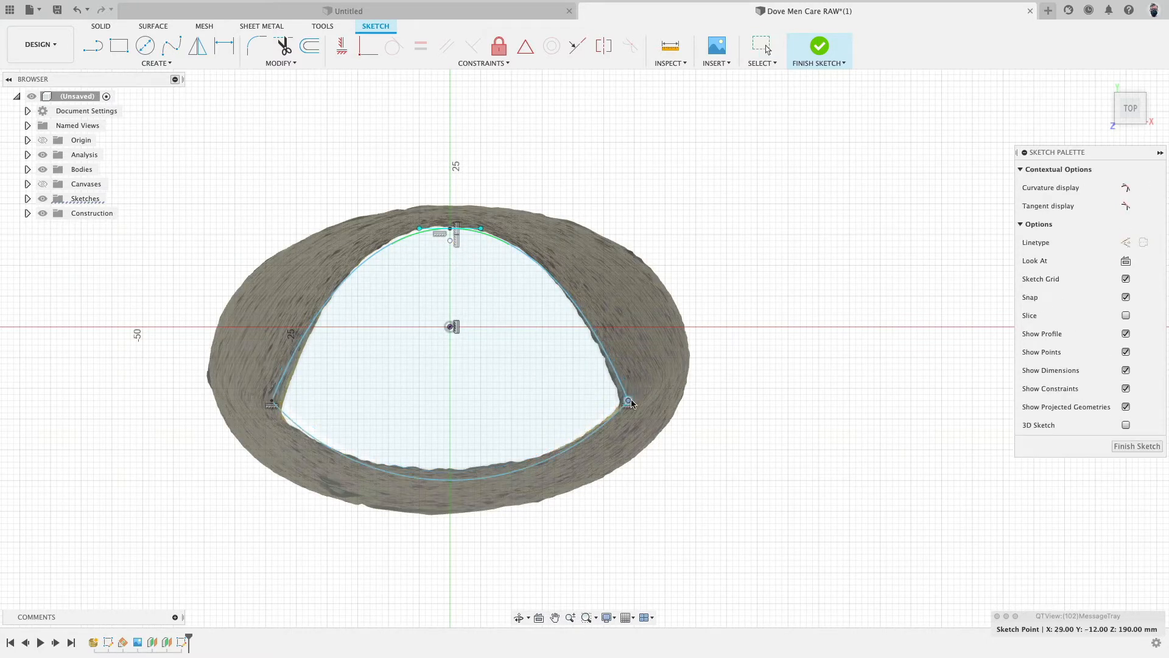
pyautogui.moveTo(450, 241); pyautogui.dragTo(451, 215)
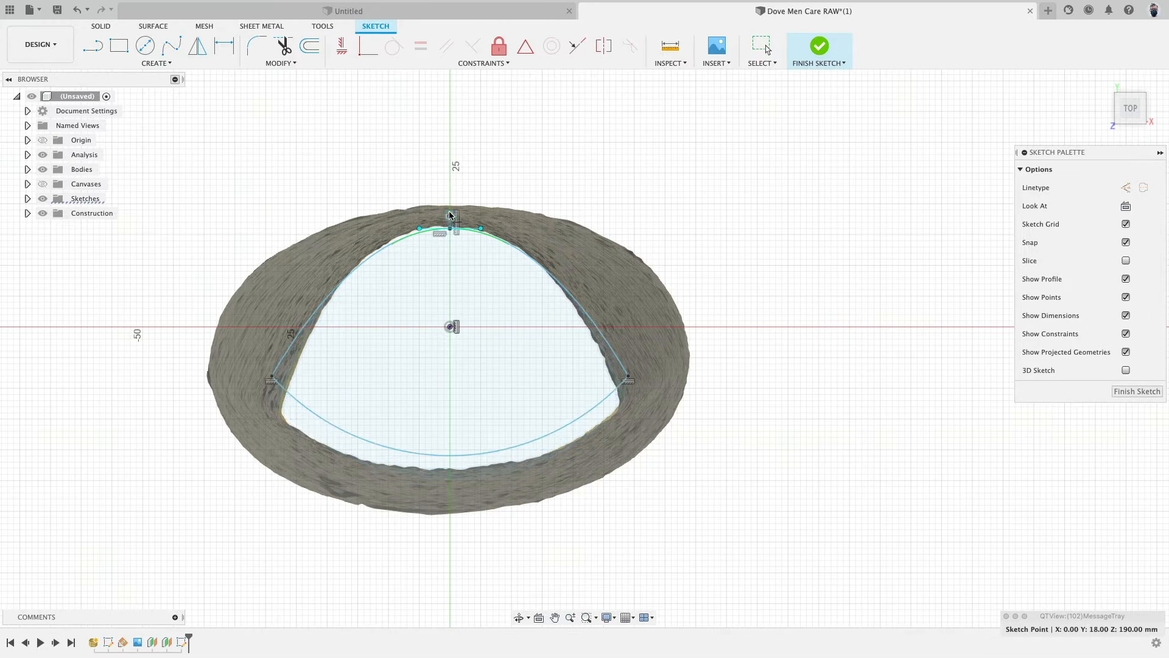
pyautogui.moveTo(629, 378); pyautogui.dragTo(633, 395)
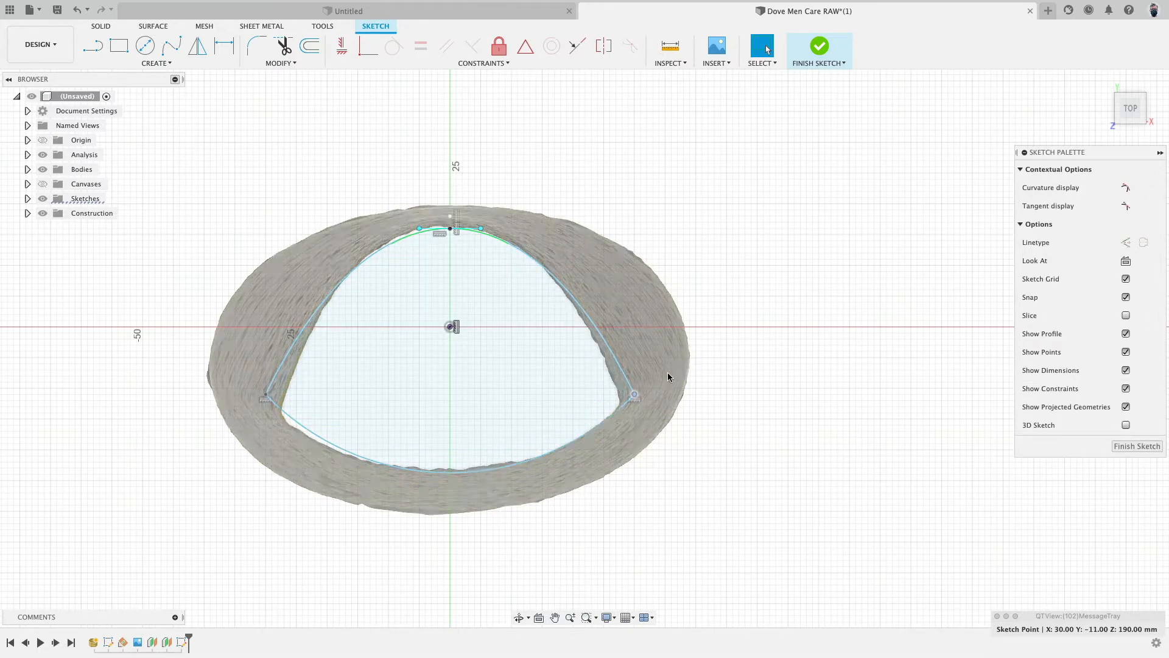
pyautogui.moveTo(634, 395); pyautogui.dragTo(628, 402)
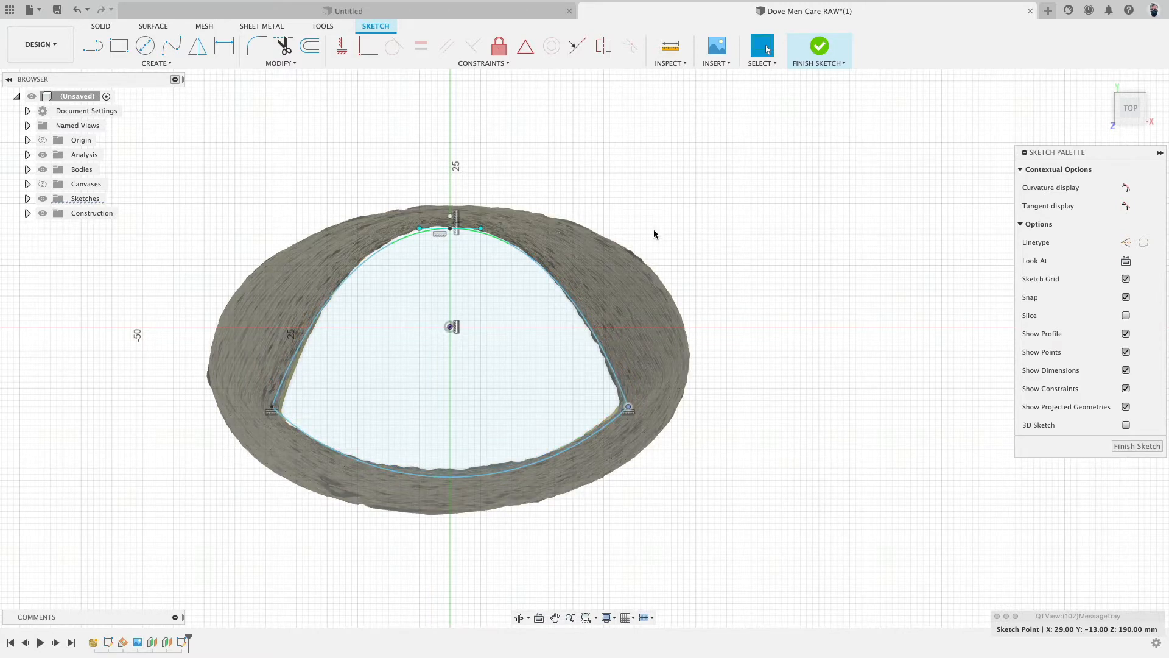
# - Nudge the spline's top point up to about 16.4 mm above the origin
pyautogui.scroll(5, 506, 186)
pyautogui.moveTo(376, 290); pyautogui.dragTo(377, 283)
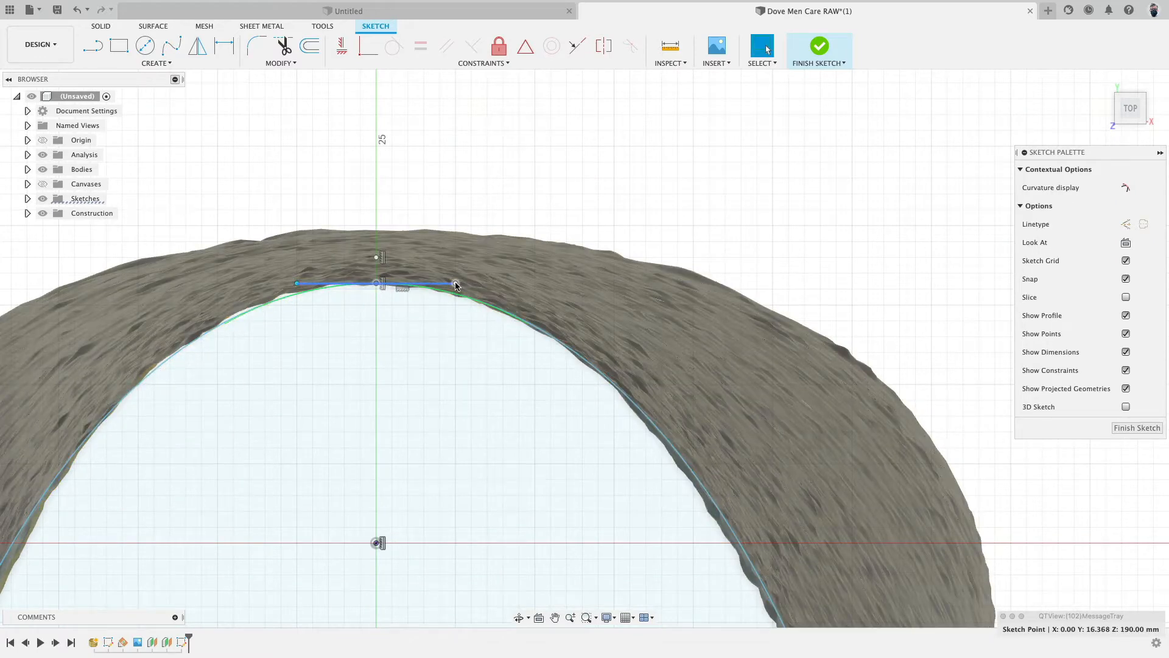
pyautogui.scroll(-5, 522, 286)
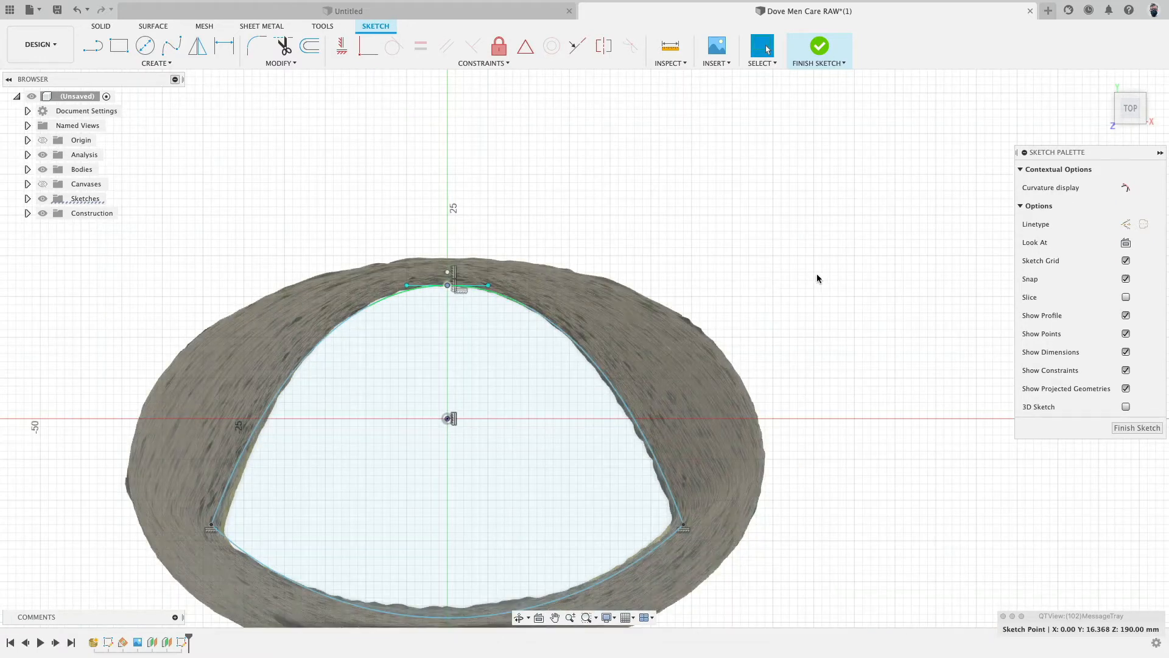
# - Finish the sketch
pyautogui.moveTo(816, 278)
pyautogui.keyDown('shift'); pyautogui.mouseDown(button='middle')
pyautogui.moveTo(784, 256)
pyautogui.moveTo(709, 254)
pyautogui.moveTo(684, 219)
pyautogui.mouseUp(button='middle'); pyautogui.keyUp('shift')
pyautogui.click(832, 63)
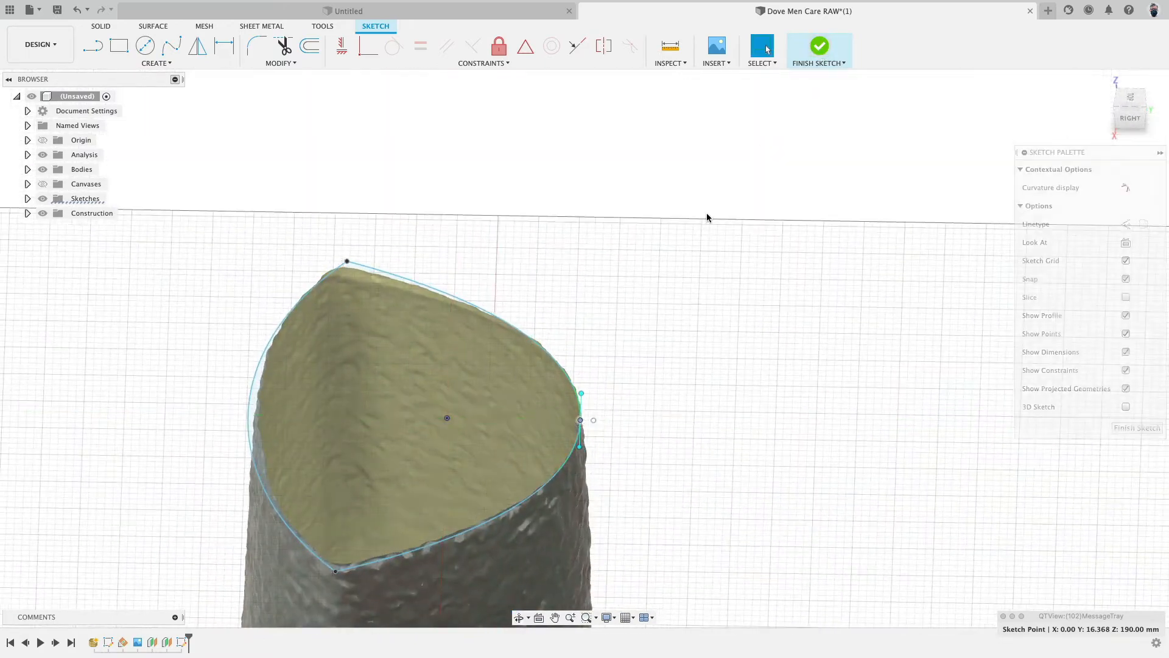
# - Hide the Section7 section analysis so the whole bottle mesh shows
pyautogui.scroll(-5, 646, 275)
pyautogui.scroll(-4, 407, 208)
pyautogui.moveTo(340, 187); pyautogui.dragTo(341, 128, button='middle')
pyautogui.scroll(-2, 332, 153)
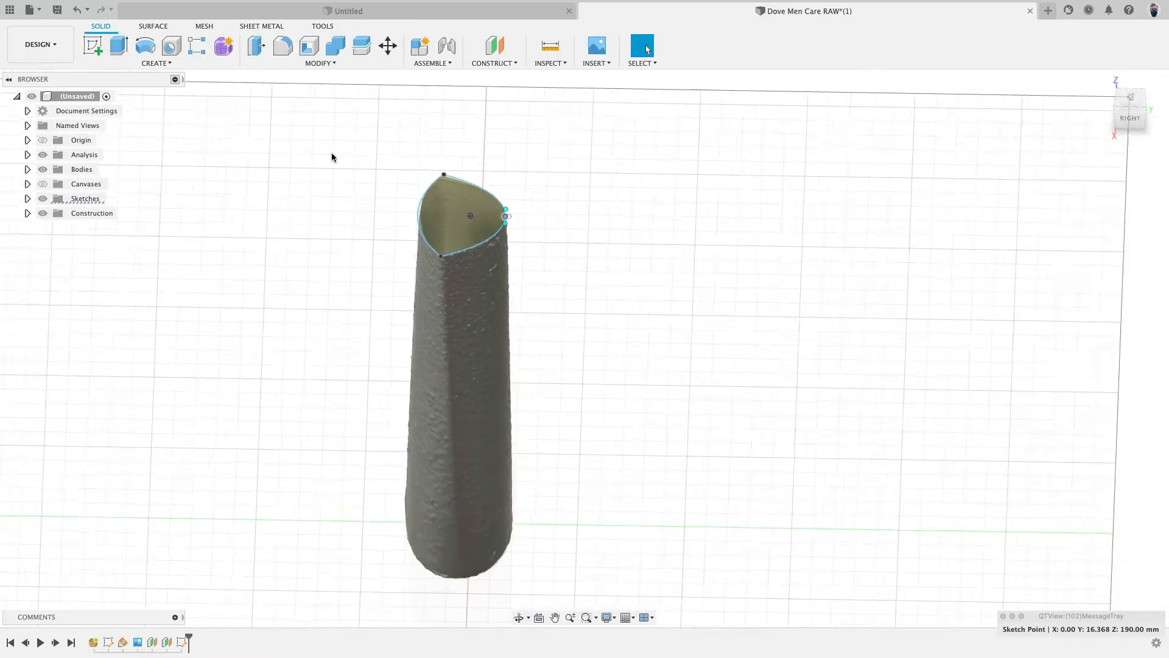
pyautogui.scroll(-1, 331, 153)
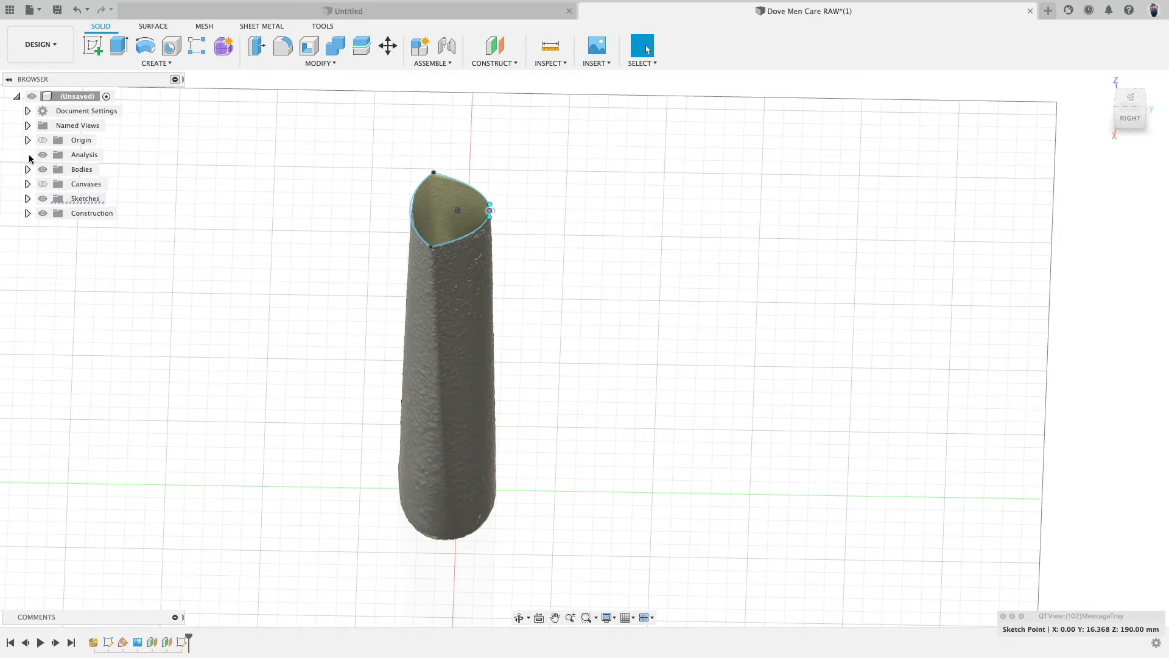
pyautogui.click(28, 155)
pyautogui.click(53, 169)
# - Create an offset plane 80 mm above the XY plane
pyautogui.scroll(-2, 266, 293)
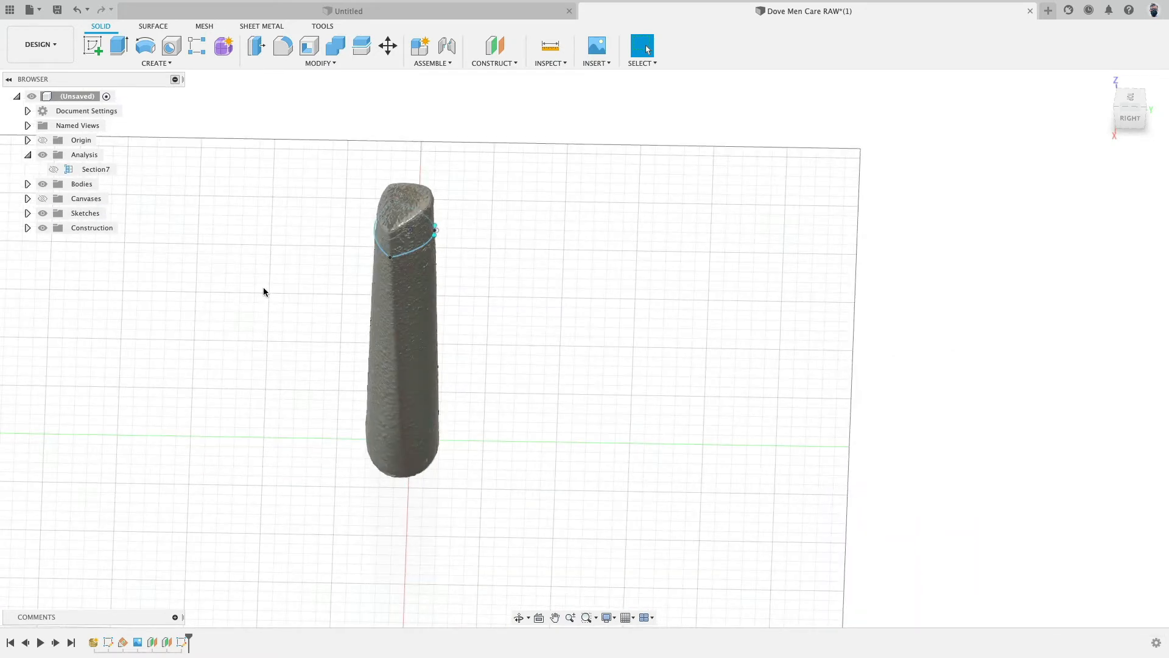
pyautogui.keyDown('shift'); pyautogui.moveTo(511, 363); pyautogui.dragTo(491, 334, button='middle'); pyautogui.keyUp('shift')
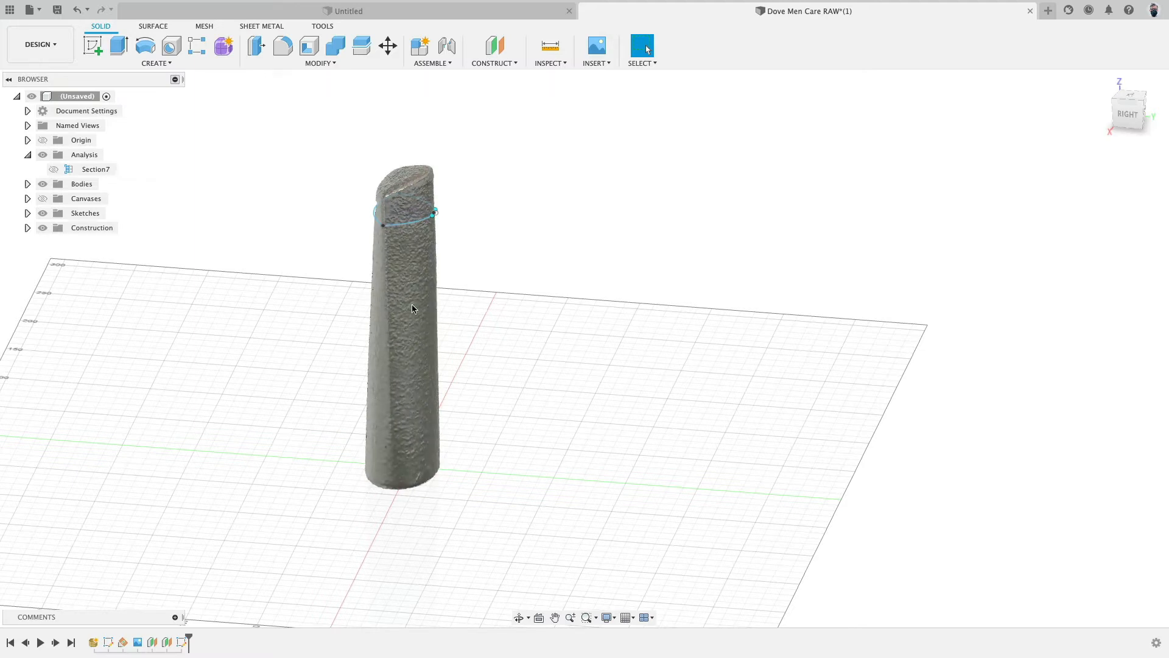
pyautogui.click(495, 45)
pyautogui.click(437, 483)
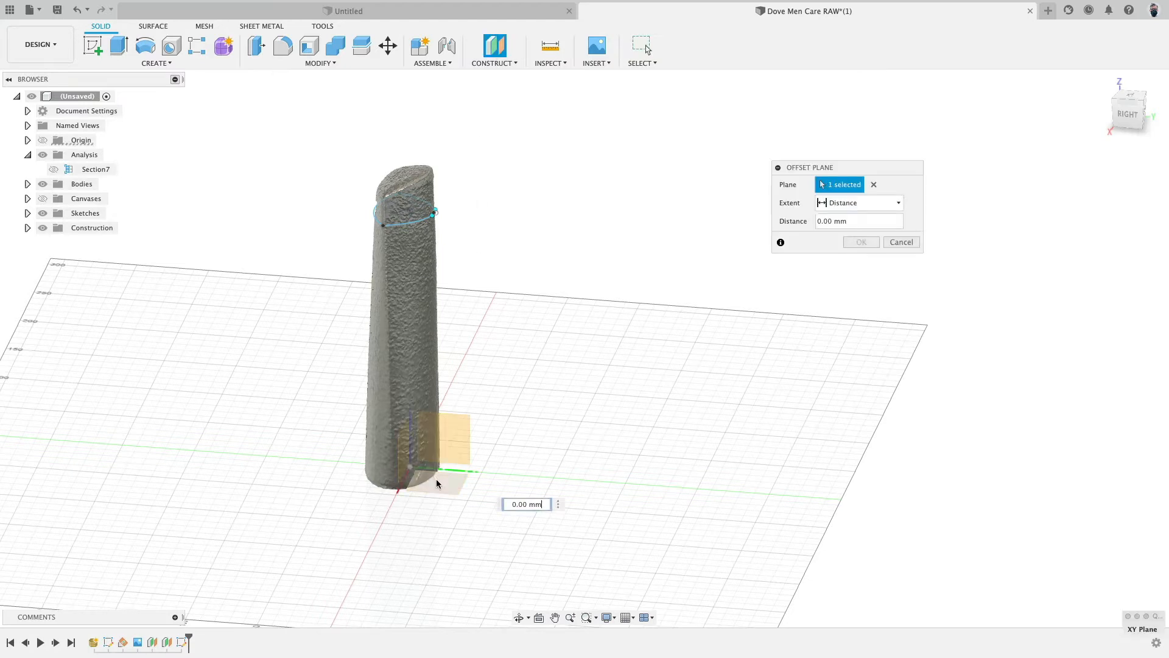
pyautogui.moveTo(420, 459); pyautogui.dragTo(444, 351)
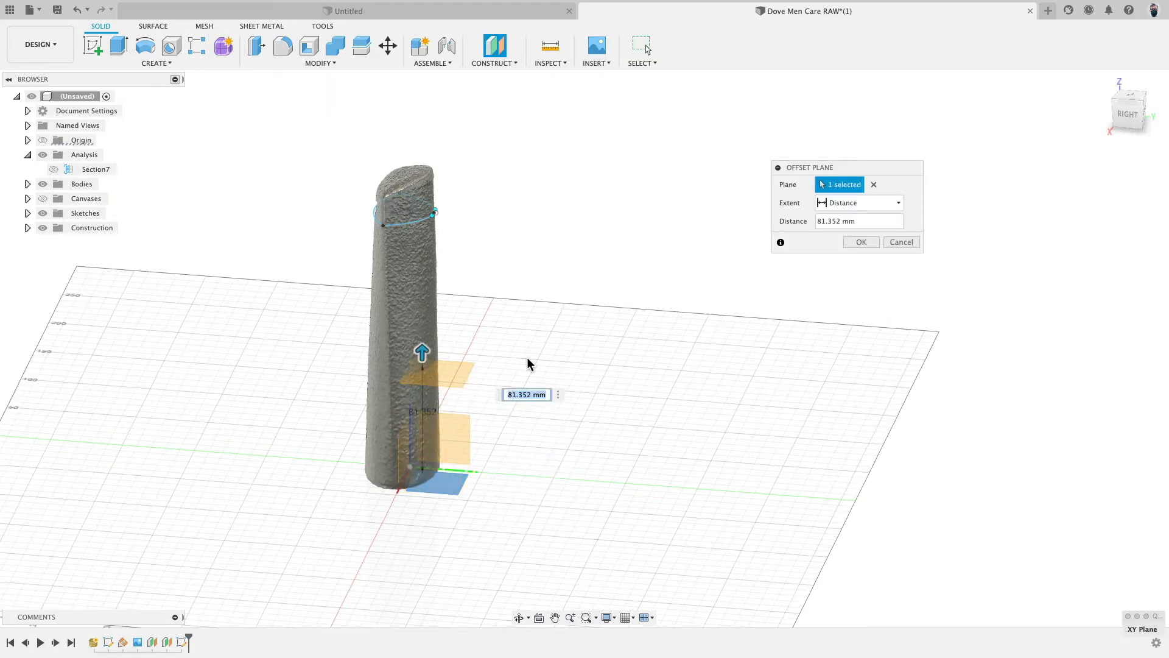
pyautogui.write('80')
pyautogui.press('Return')
# - Add a section analysis through the bottle at the new offset plane
pyautogui.scroll(5, 529, 359)
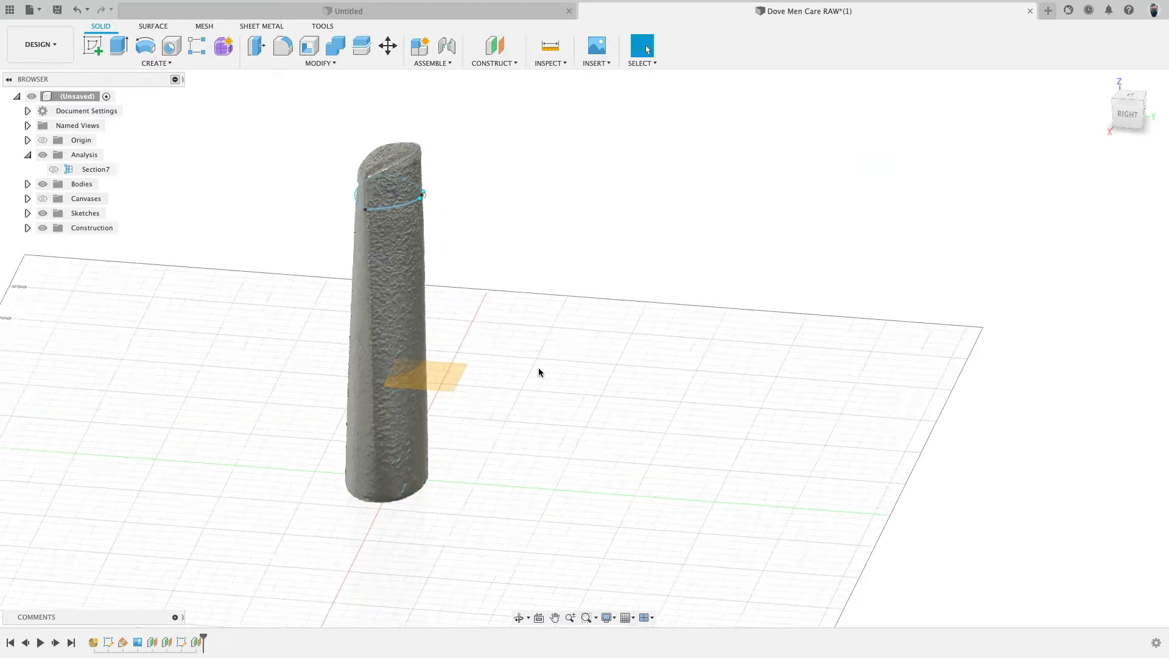
pyautogui.scroll(-4, 296, 251)
pyautogui.click(549, 56)
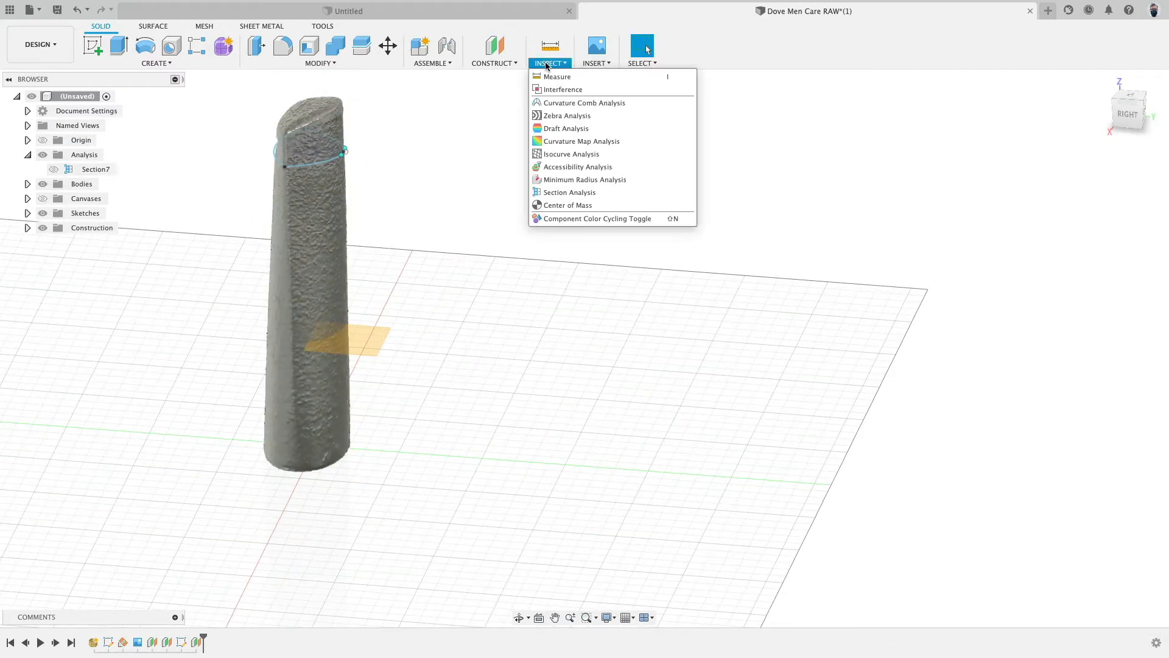
pyautogui.click(570, 190)
pyautogui.click(362, 343)
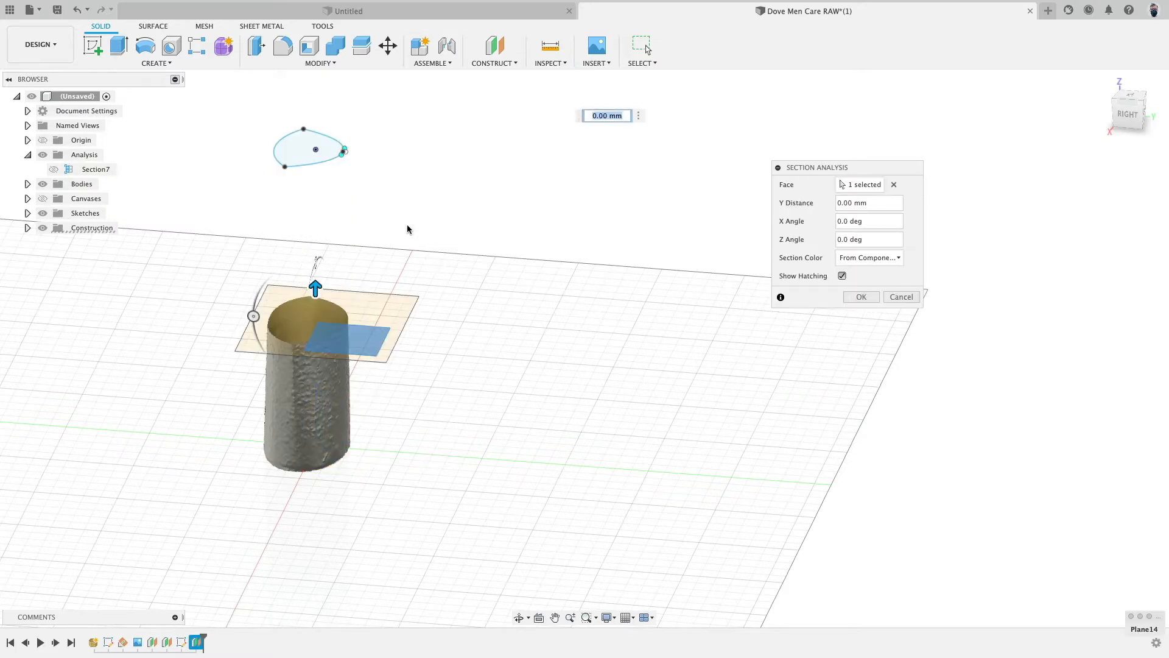
pyautogui.moveTo(405, 230); pyautogui.dragTo(529, 240, button='middle')
# - Start a new sketch on the offset plane and hide Sketch18
pyautogui.click(93, 46)
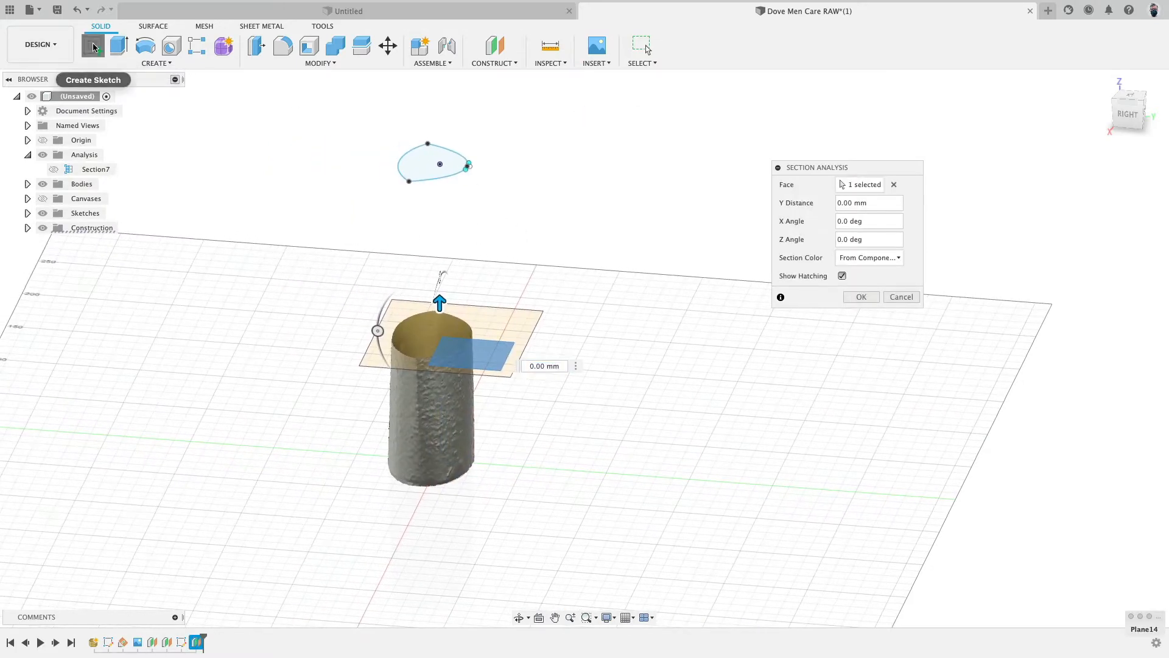
pyautogui.click(491, 348)
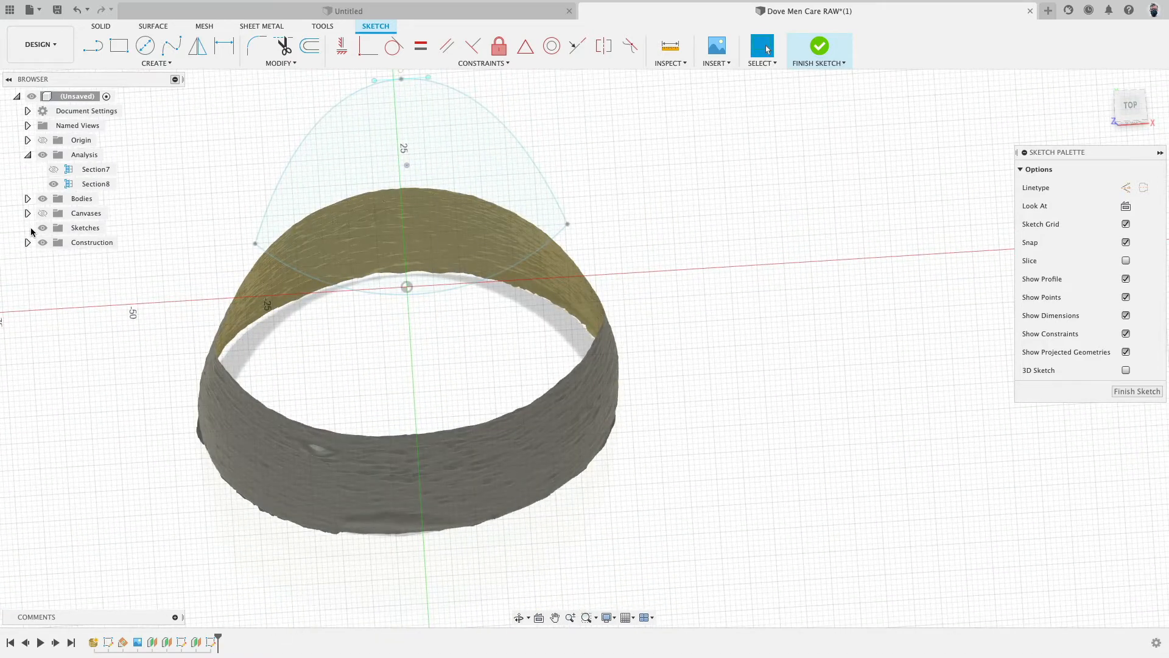
pyautogui.click(28, 228)
pyautogui.click(54, 259)
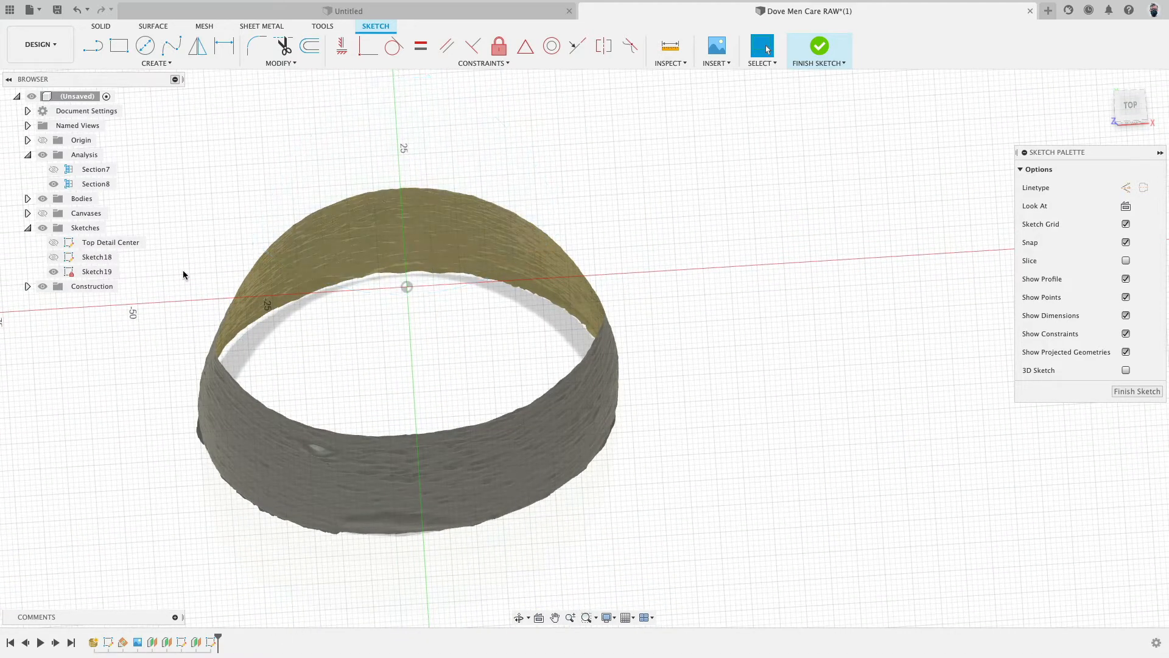
# - Sketch a spline along the lower edge of the mesh outline from the left side through the bottom to the right side, removing an extra point
pyautogui.scroll(-3, 420, 284)
pyautogui.moveTo(420, 285)
pyautogui.keyDown('shift'); pyautogui.mouseDown(button='middle')
pyautogui.moveTo(417, 299)
pyautogui.moveTo(409, 292)
pyautogui.mouseUp(button='middle'); pyautogui.keyUp('shift')
pyautogui.click(171, 45)
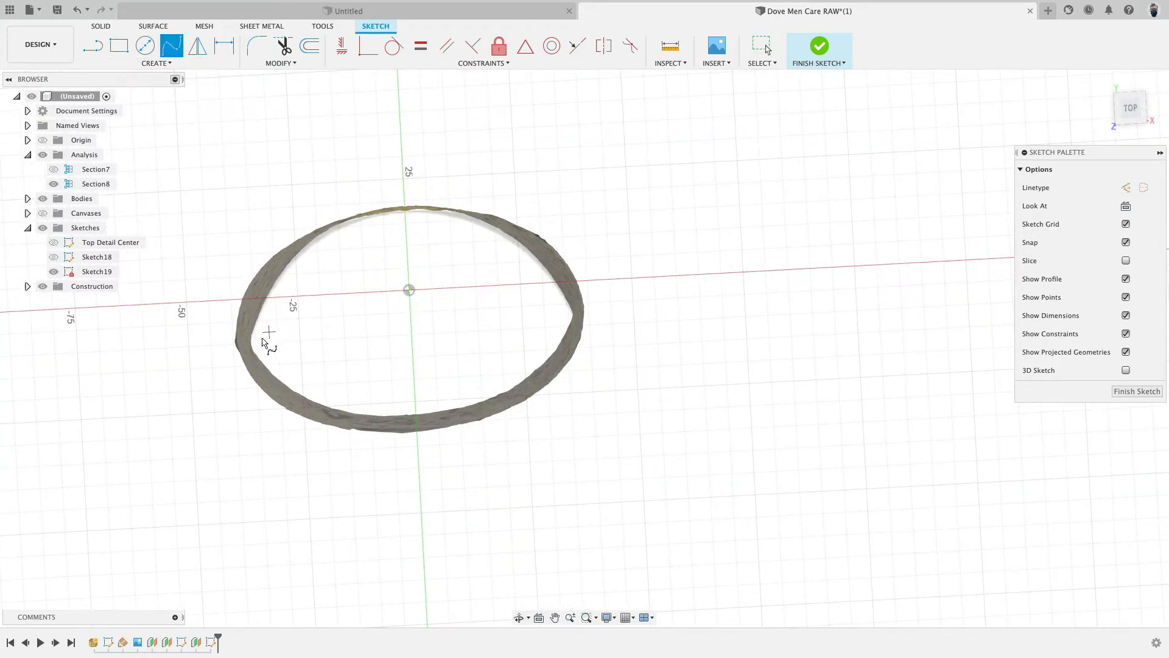
pyautogui.click(255, 343)
pyautogui.click(416, 415)
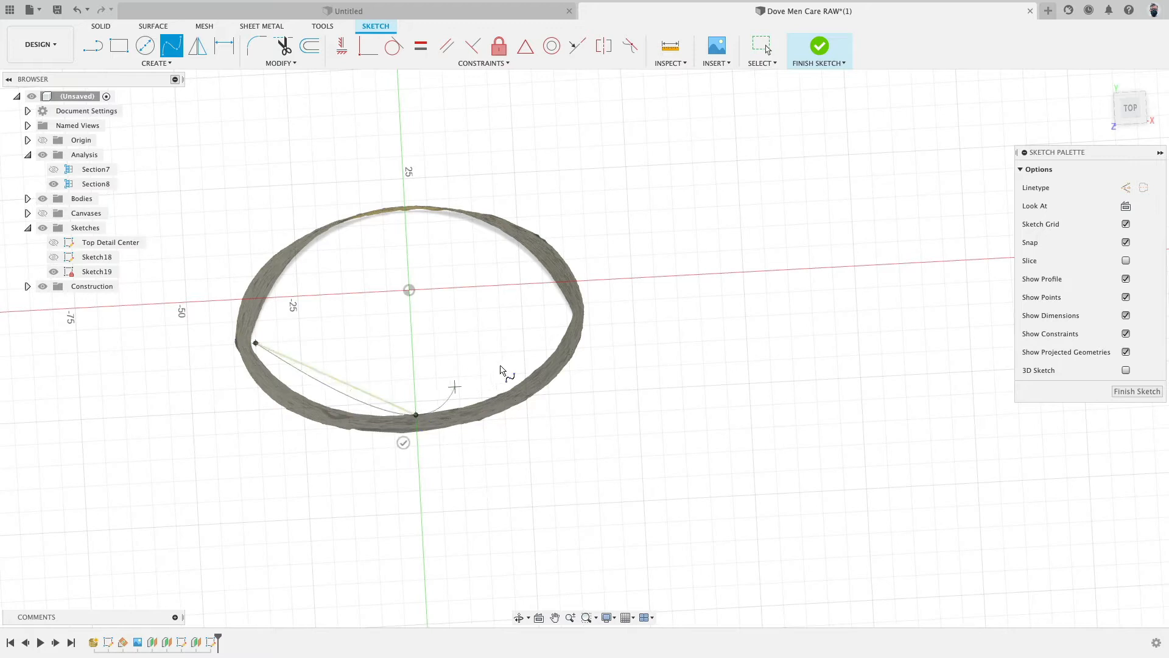
pyautogui.click(565, 318)
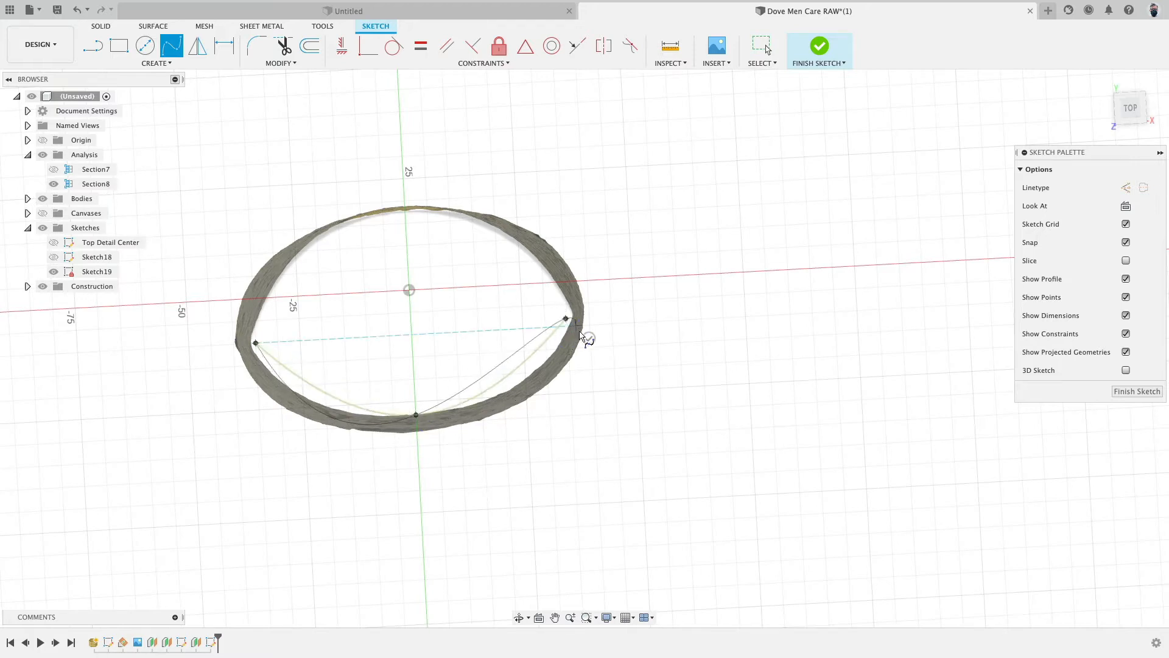
pyautogui.click(586, 333)
pyautogui.click(556, 338)
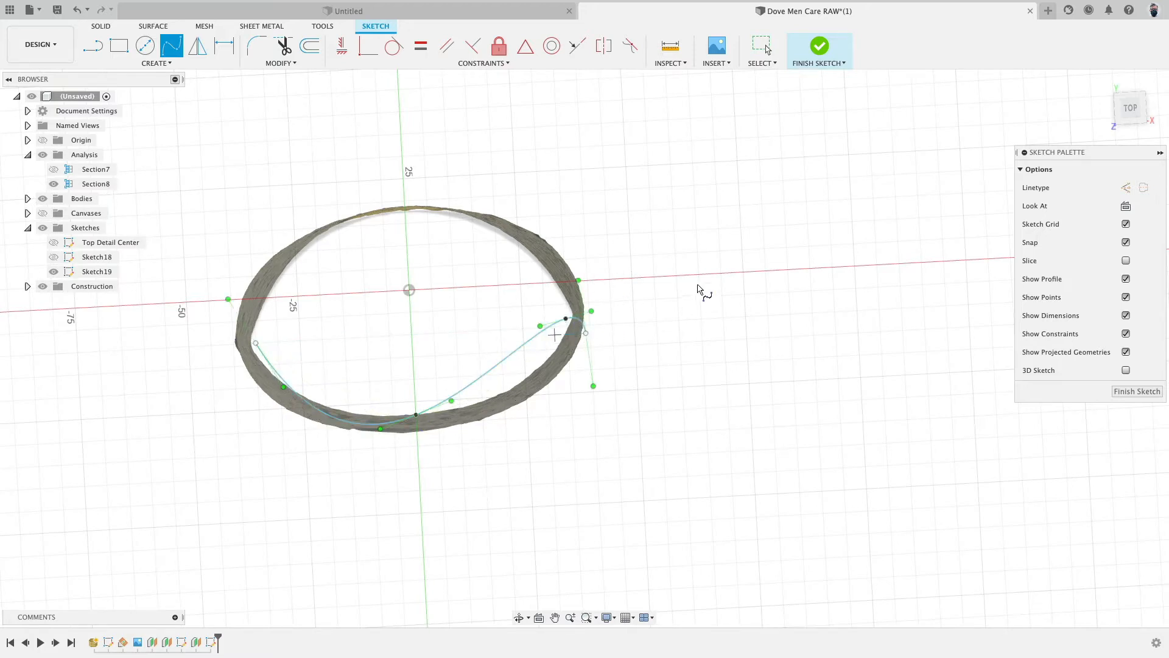
pyautogui.press('Escape')
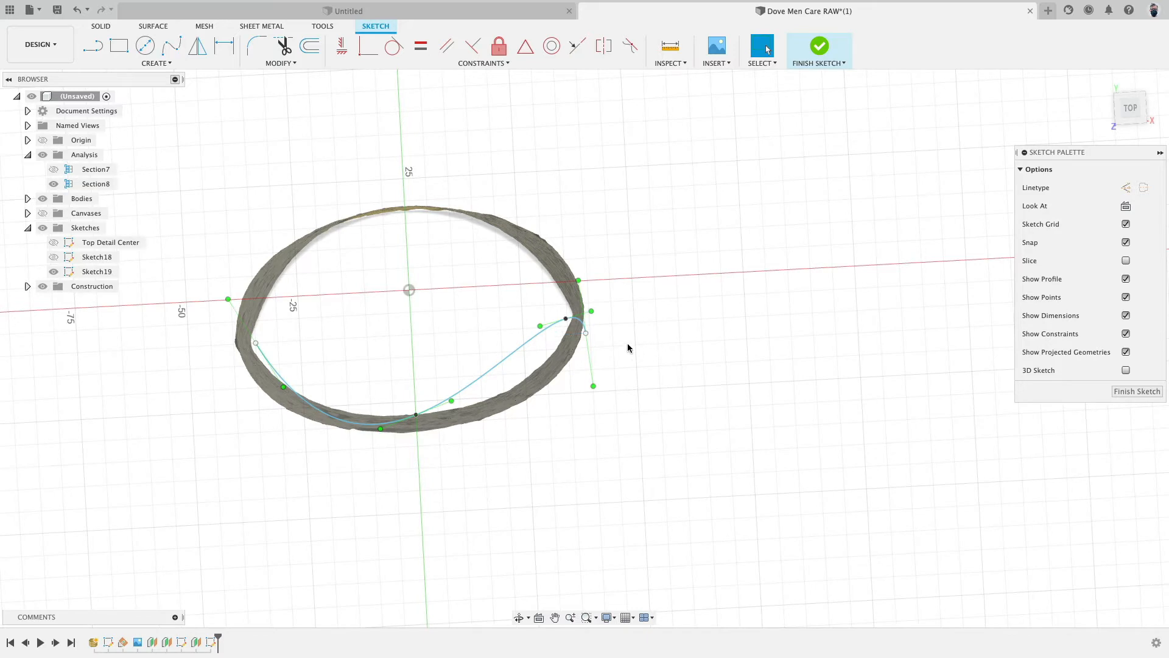
pyautogui.click(587, 334)
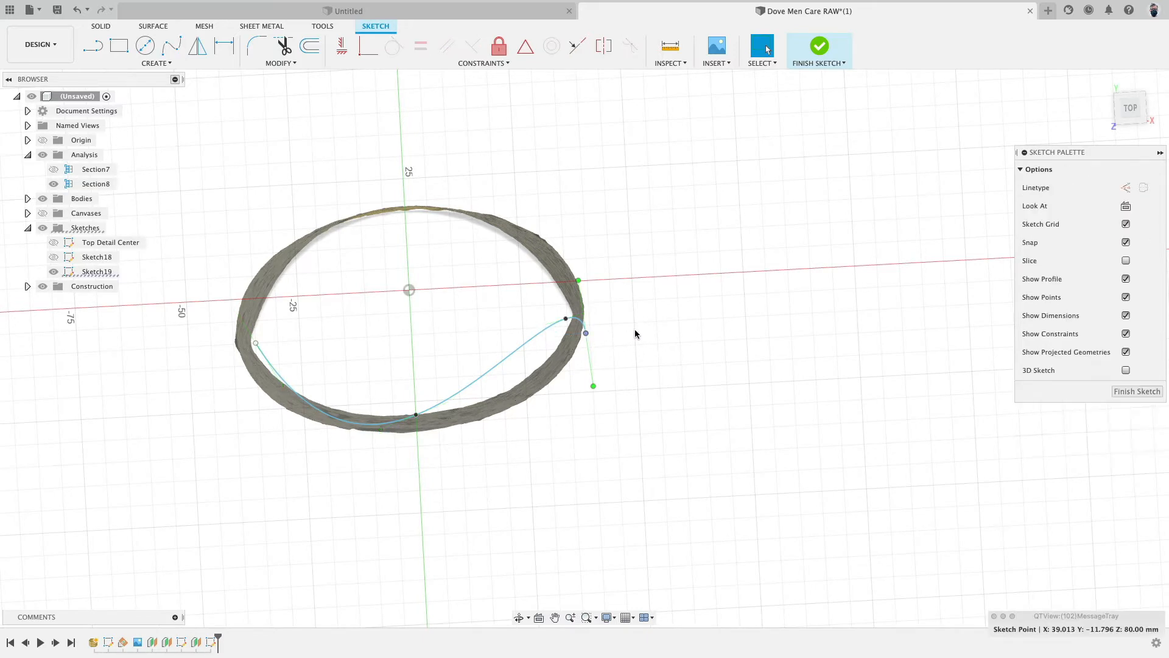
pyautogui.press('Delete')
# - Sketch a second spline from the left endpoint through a point above the top to the right endpoint, closing the profile
pyautogui.click(172, 50)
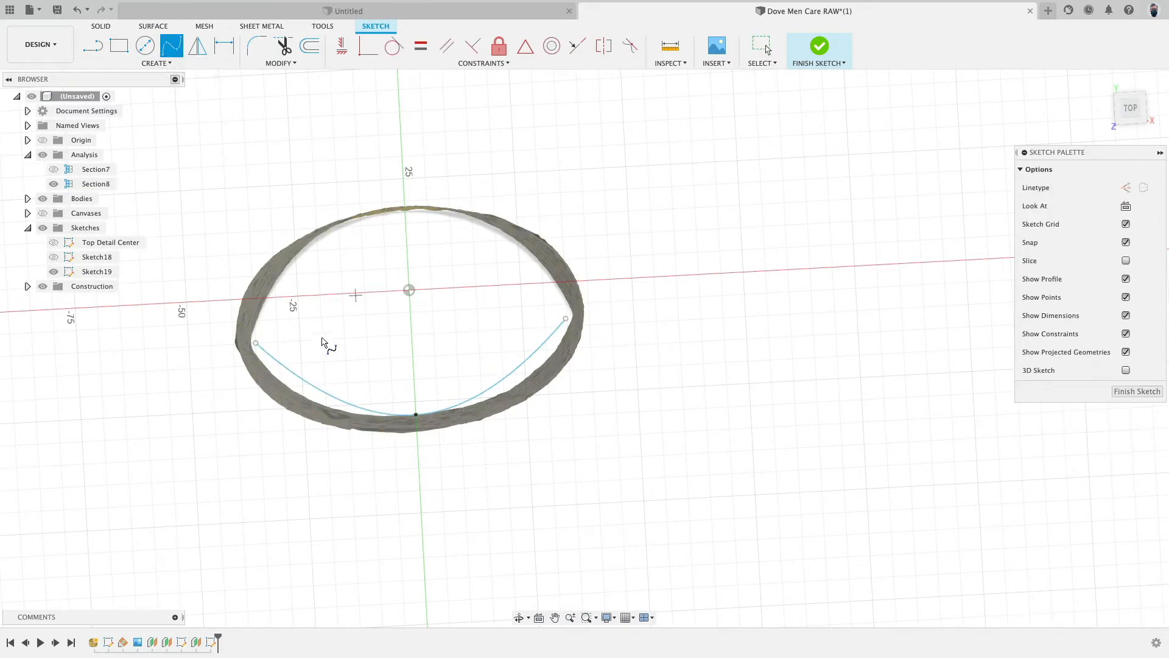
pyautogui.click(256, 343)
pyautogui.click(402, 150)
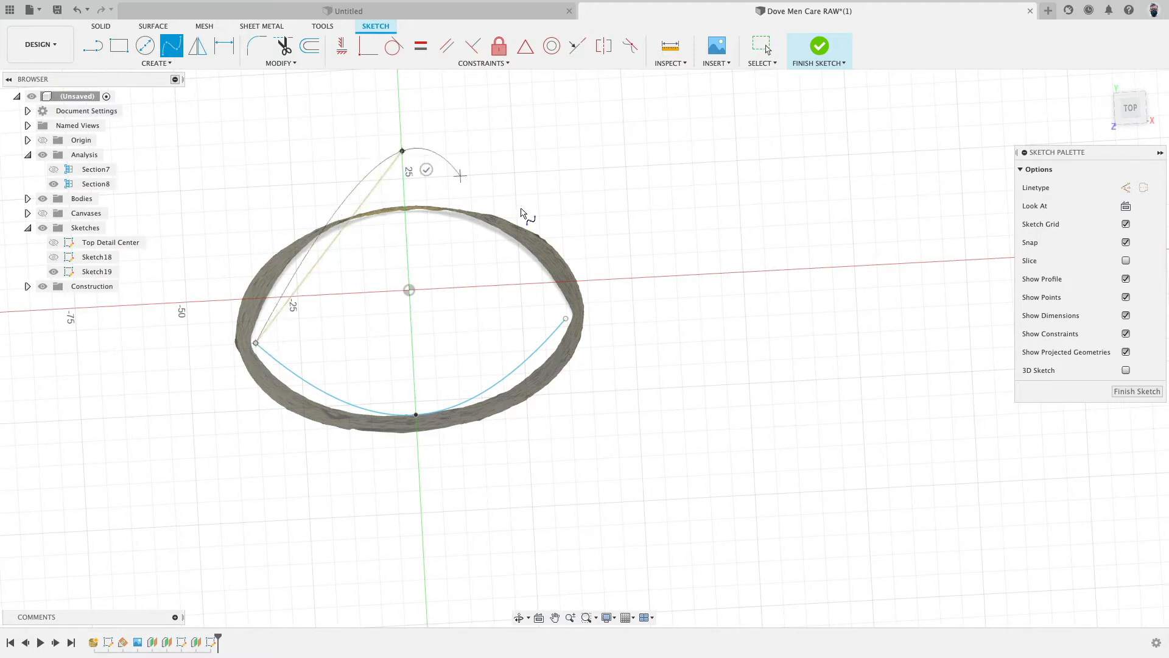
pyautogui.click(566, 319)
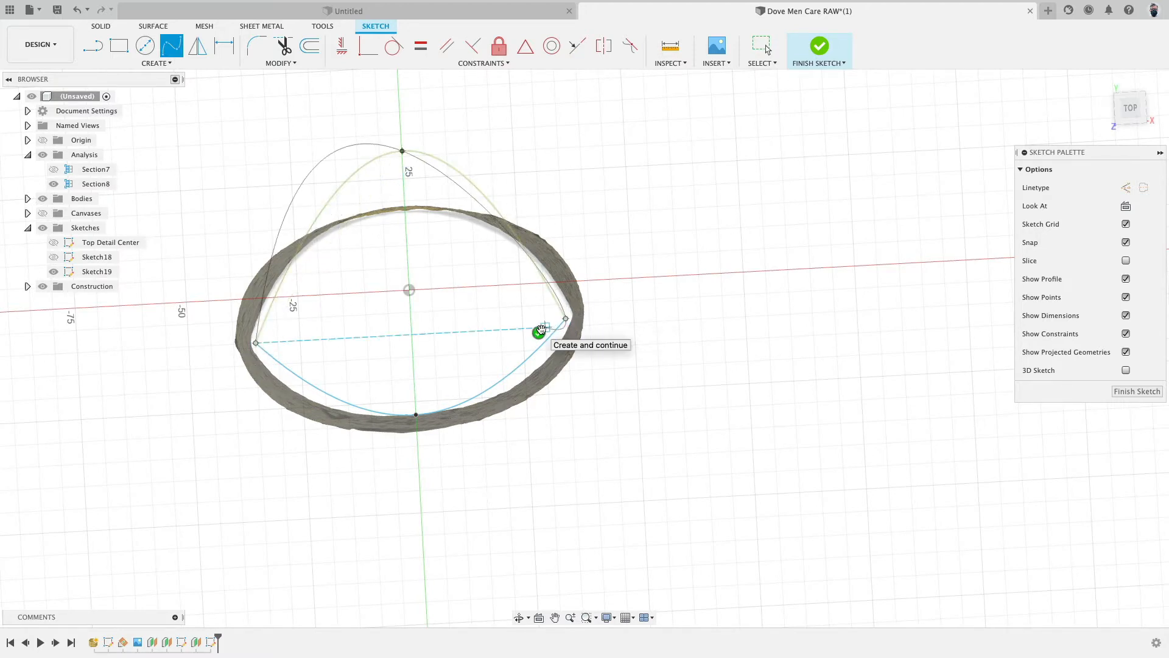
pyautogui.click(542, 331)
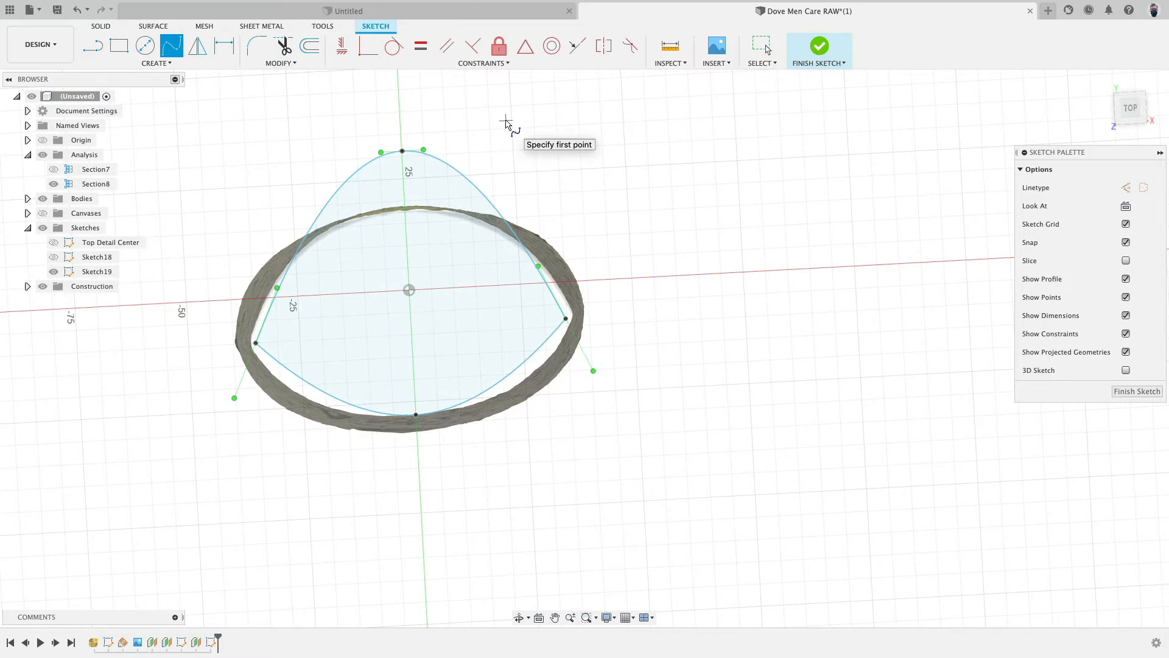
# - Constrain the top and bottom spline points vertical to the origin and the two side endpoints horizontal to each other
pyautogui.click(345, 50)
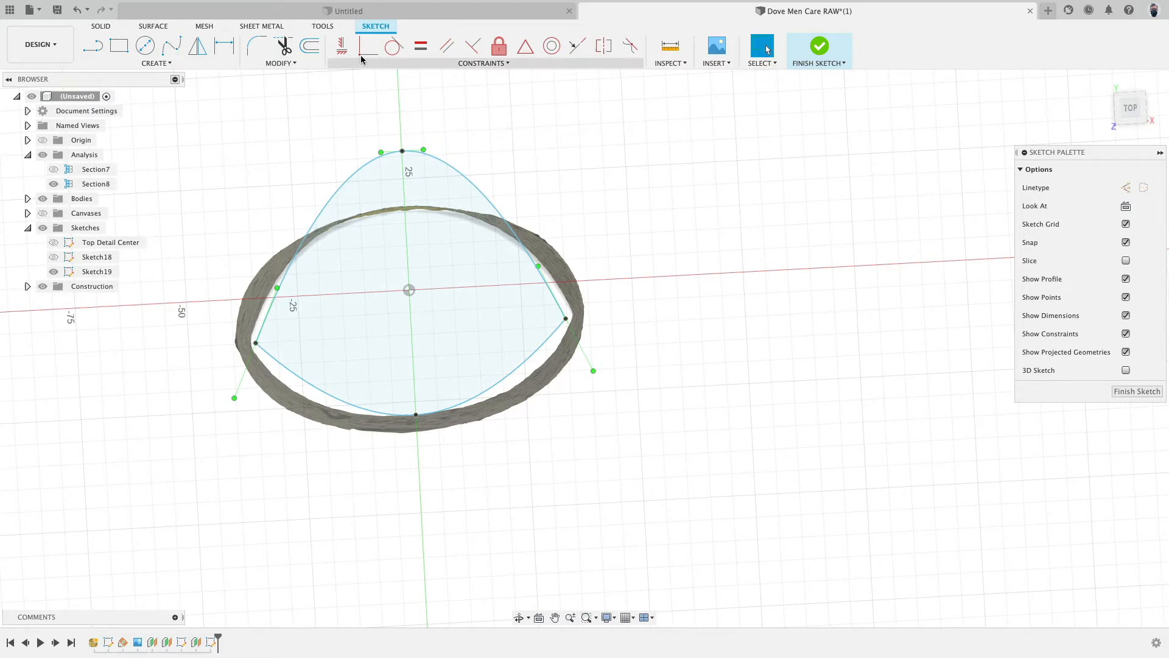
pyautogui.click(402, 151)
pyautogui.click(409, 291)
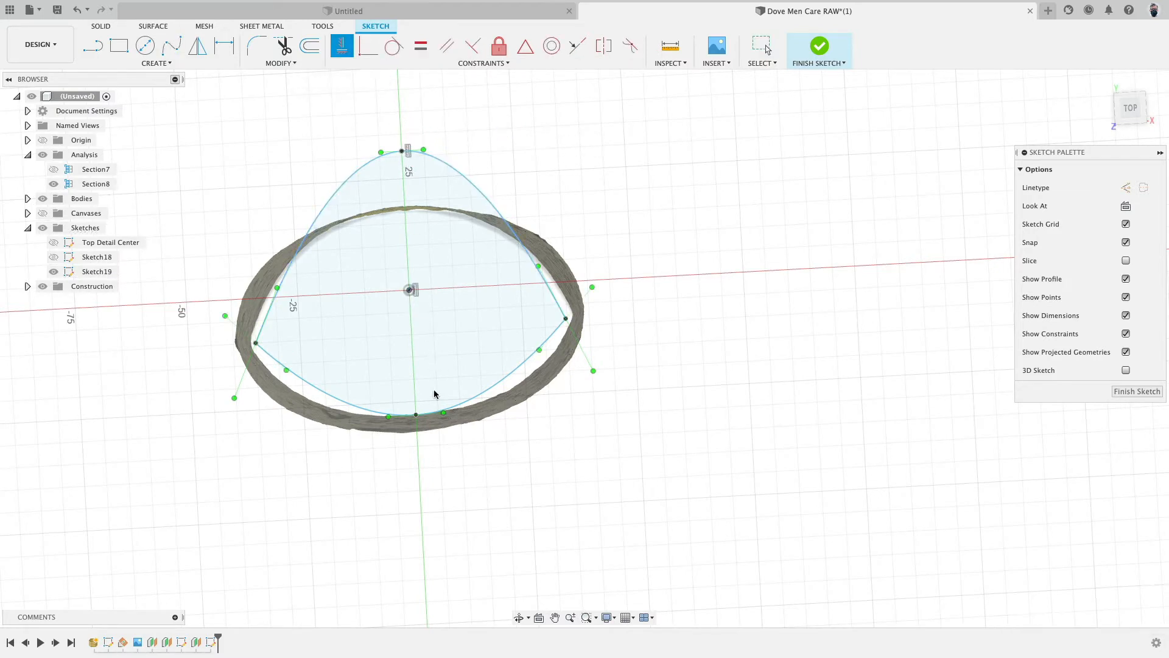
pyautogui.click(416, 416)
pyautogui.click(409, 291)
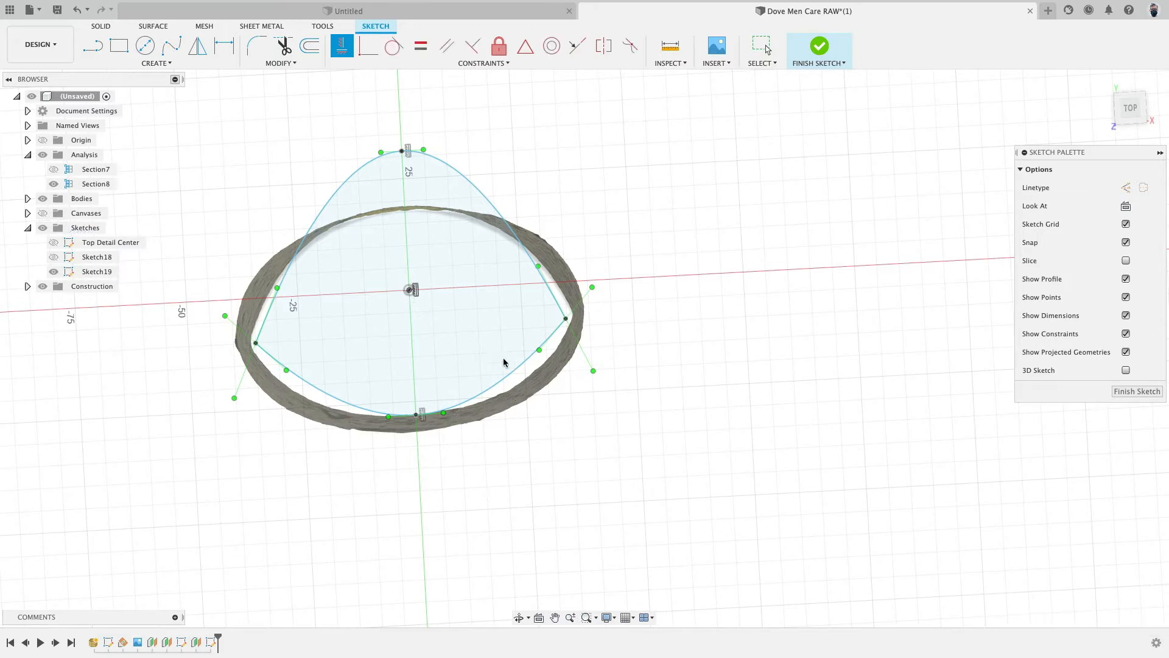
pyautogui.click(566, 319)
pyautogui.click(255, 344)
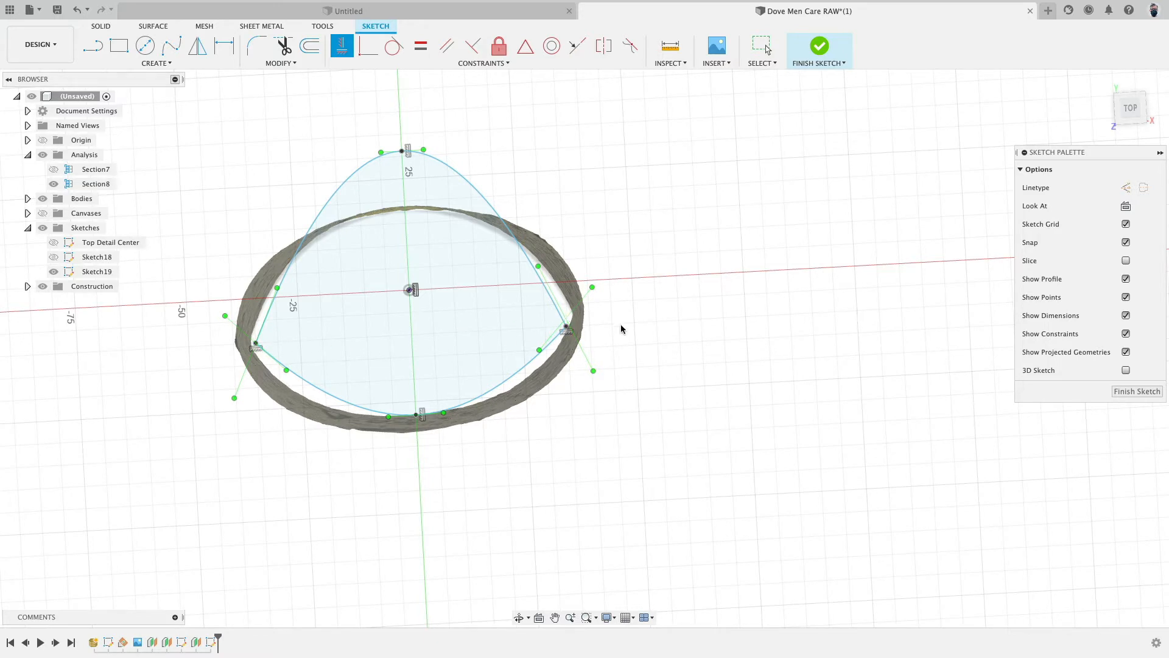
pyautogui.press('Escape')
pyautogui.moveTo(566, 327); pyautogui.dragTo(496, 333)
pyautogui.press('super+z')
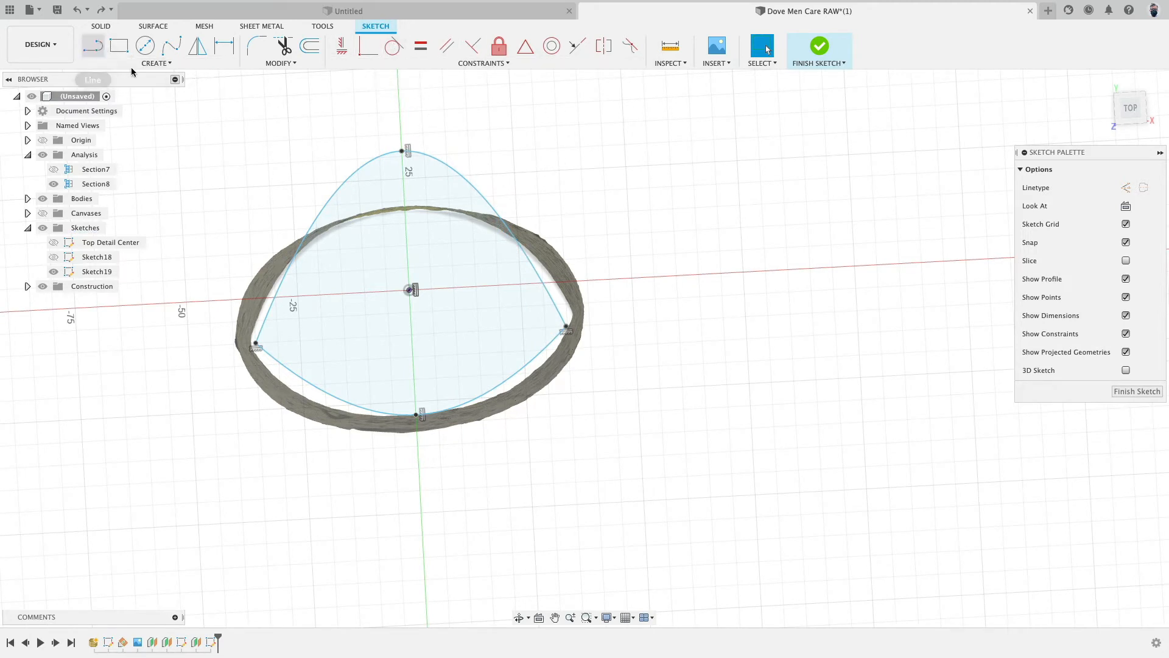
# - Draw a vertical line about 13 mm long downward from the origin
pyautogui.press('l')
pyautogui.click(409, 291)
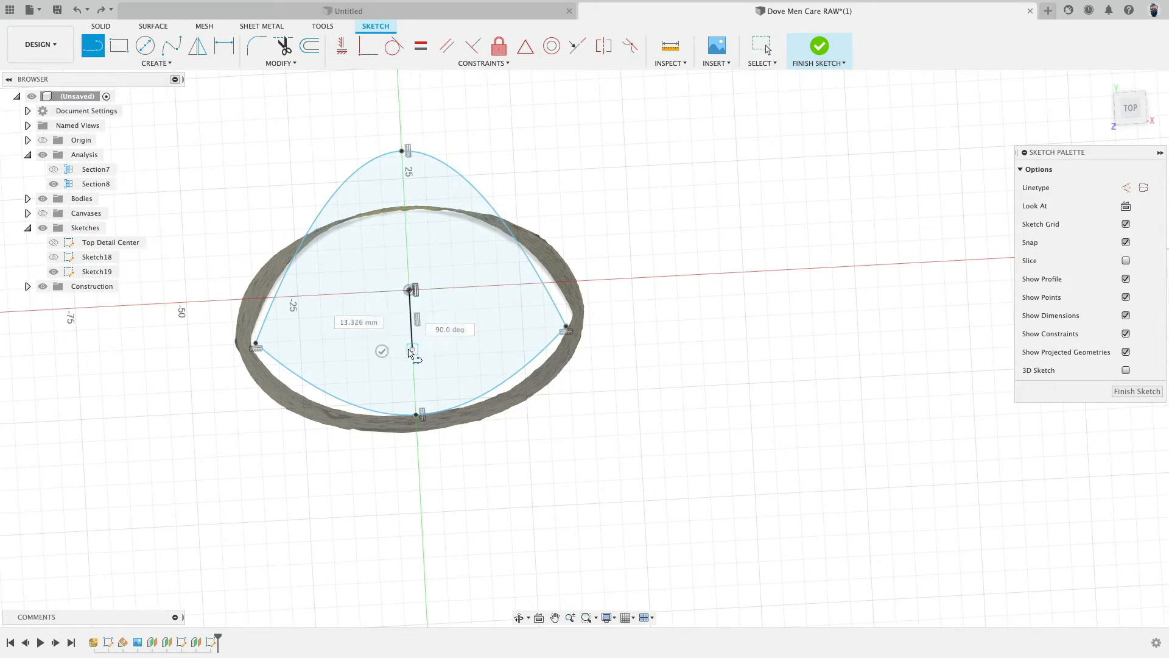
pyautogui.click(413, 349)
pyautogui.press('Escape')
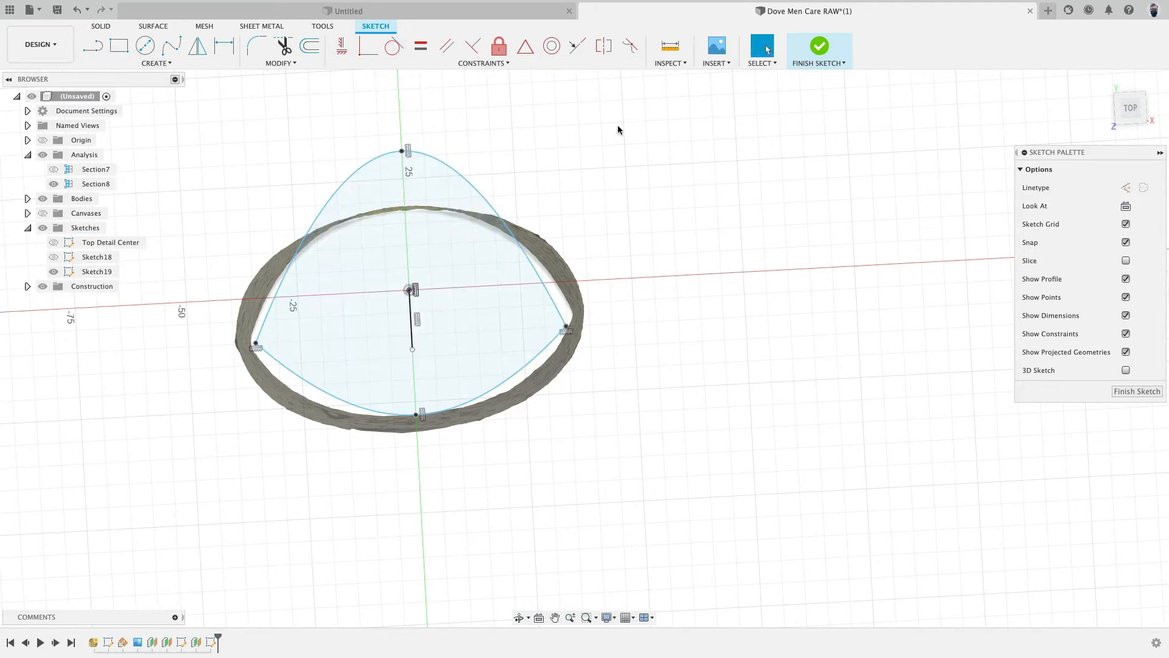
# - Apply a Symmetry constraint to the two side endpoints about the new vertical line
pyautogui.click(604, 46)
pyautogui.click(567, 329)
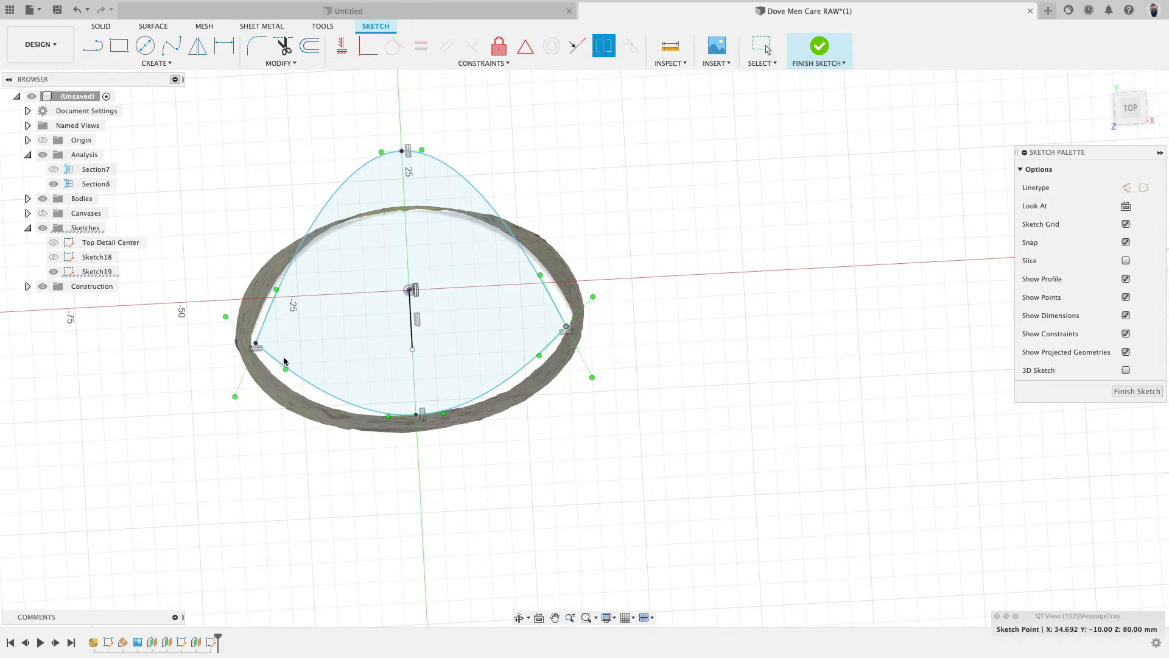
pyautogui.click(256, 344)
pyautogui.click(413, 336)
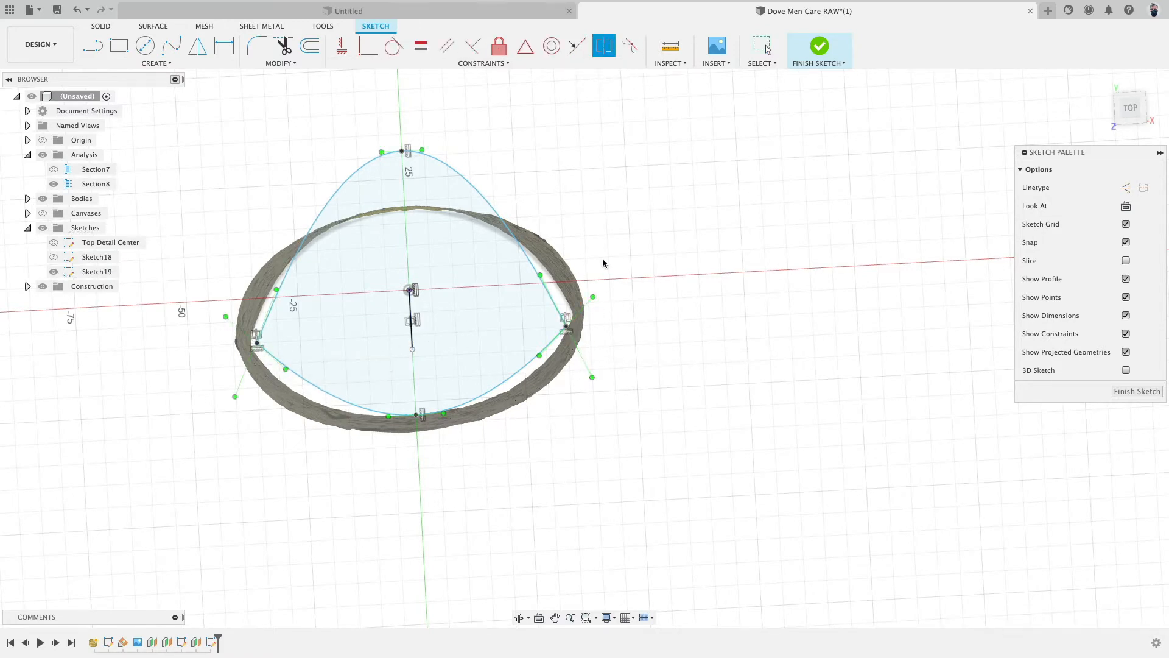
pyautogui.press('Escape')
# - Drag the side endpoints outward and the top point down onto the mesh outline, then adjust the top tangent handle
pyautogui.moveTo(566, 329); pyautogui.dragTo(595, 333)
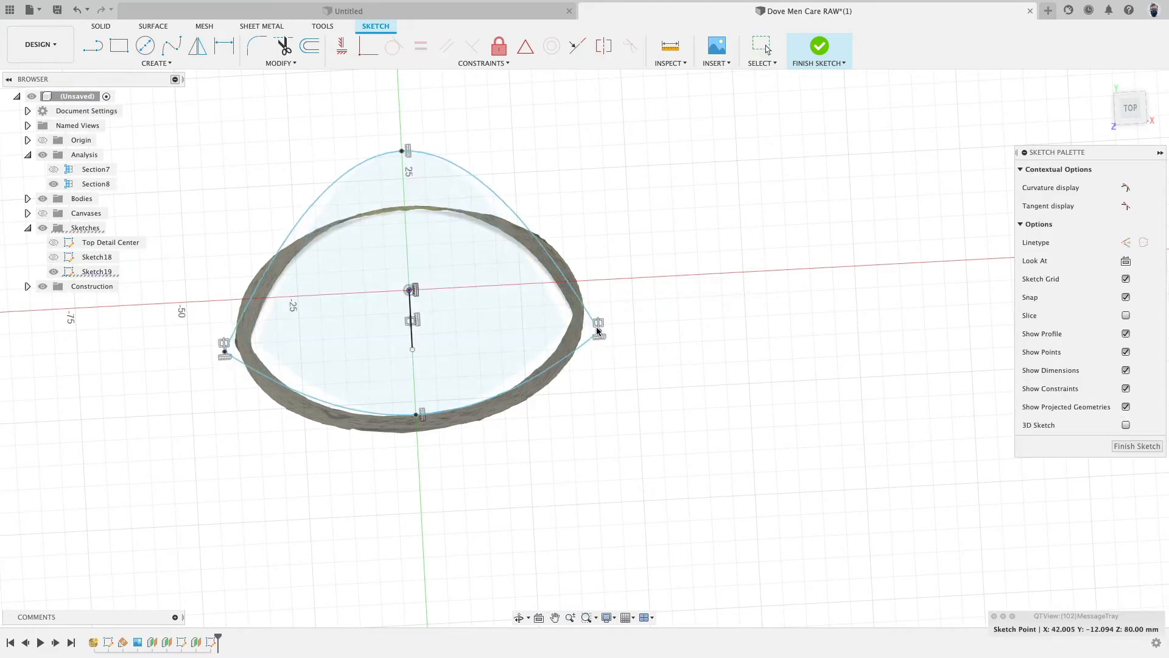
pyautogui.moveTo(404, 152); pyautogui.dragTo(447, 208)
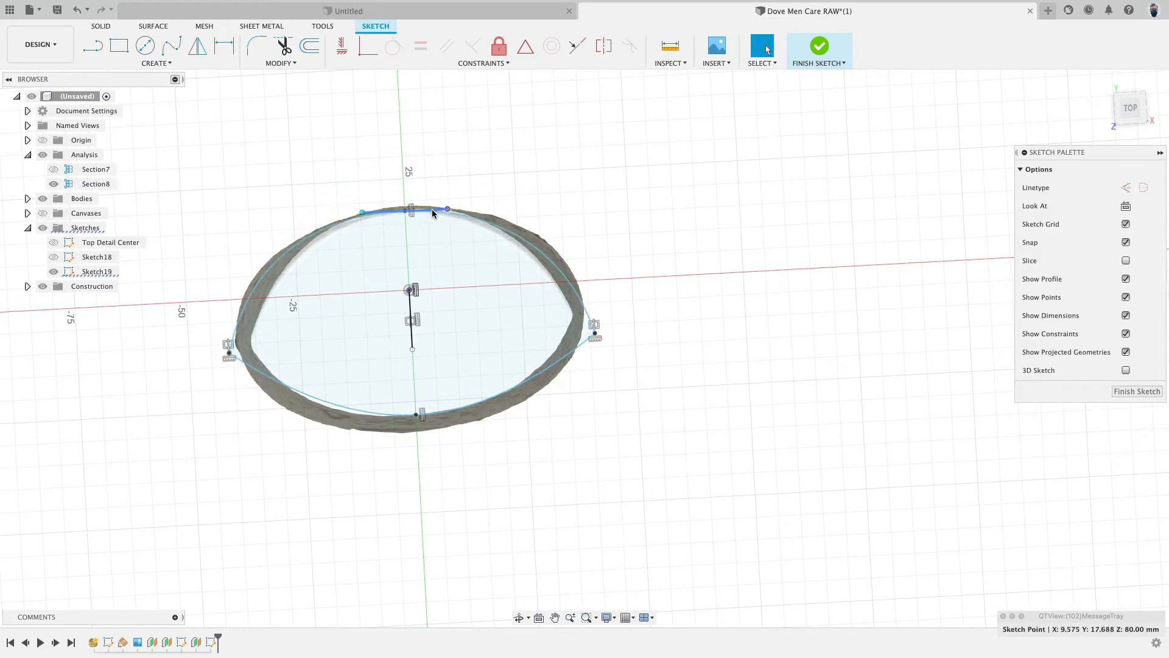
pyautogui.scroll(5, 363, 177)
pyautogui.click(361, 227)
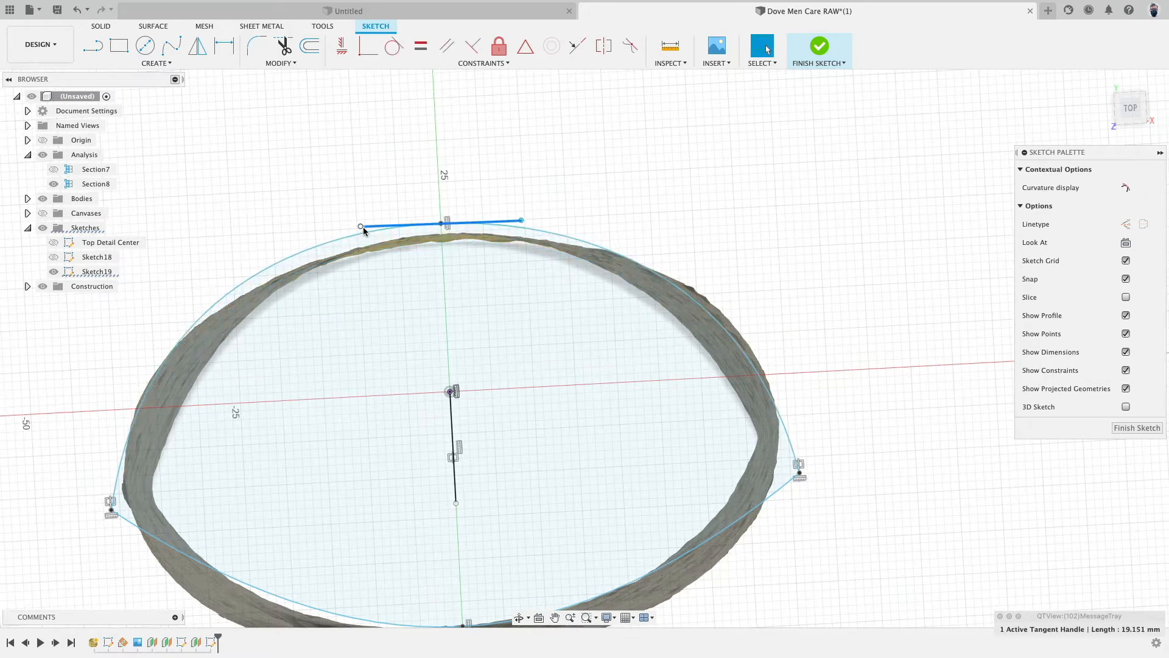
pyautogui.moveTo(363, 227); pyautogui.dragTo(365, 211)
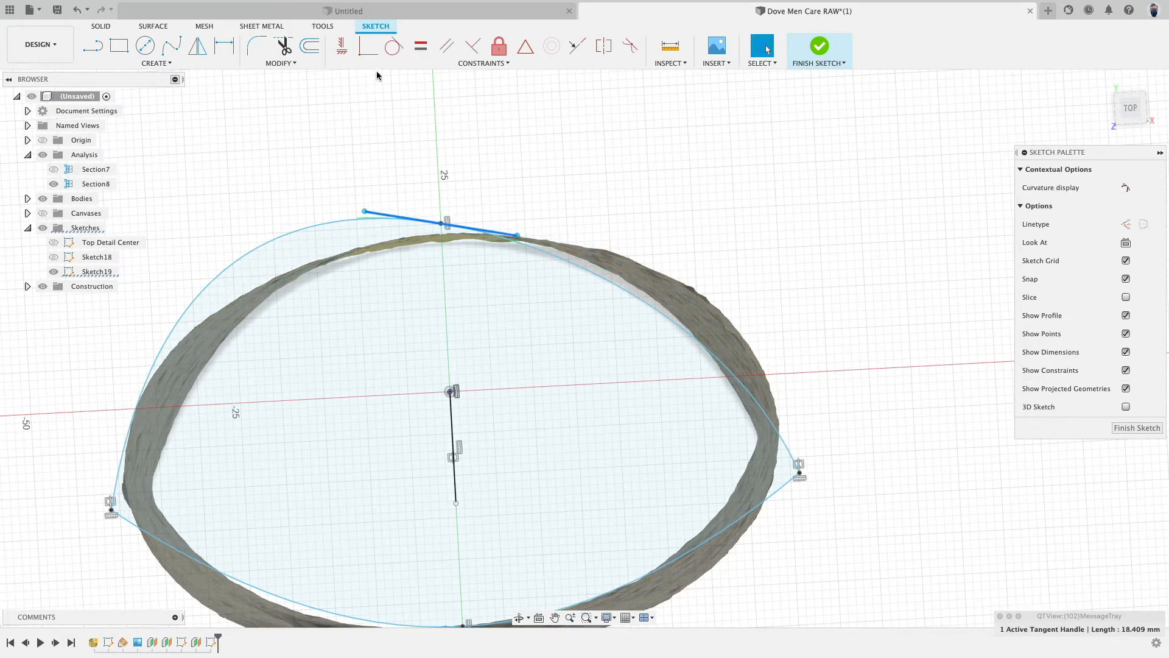
# - Constrain the top tangent handle horizontal and nudge the top point down onto the mesh edge
pyautogui.click(339, 49)
pyautogui.press('Escape')
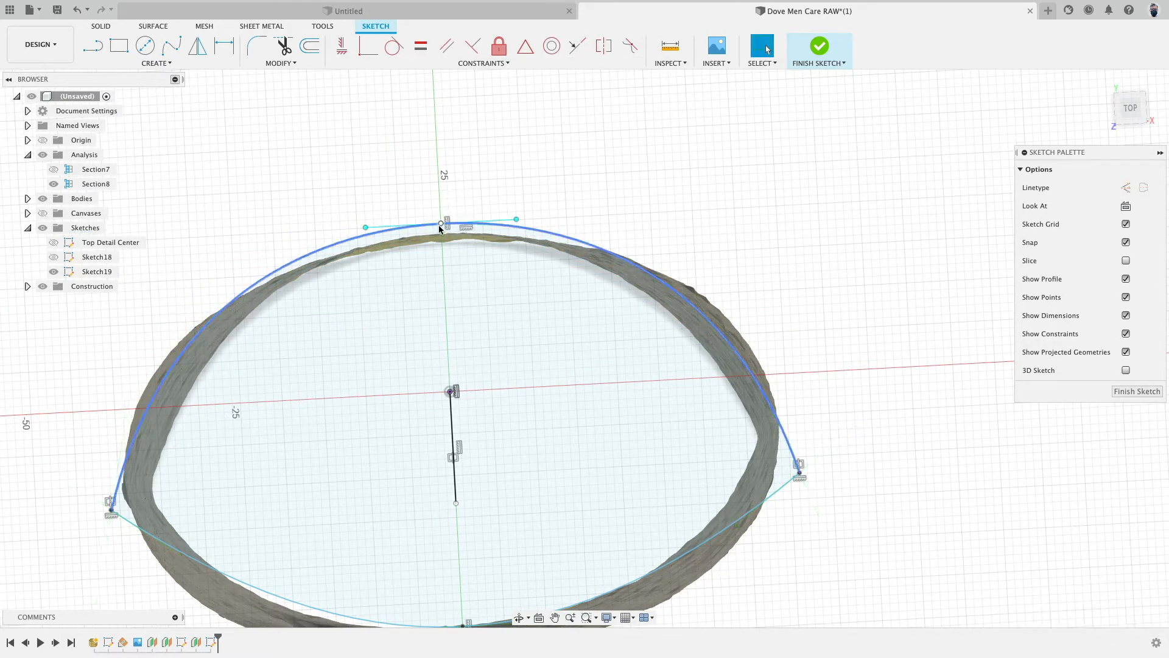
pyautogui.click(441, 230)
pyautogui.moveTo(441, 229); pyautogui.dragTo(441, 237)
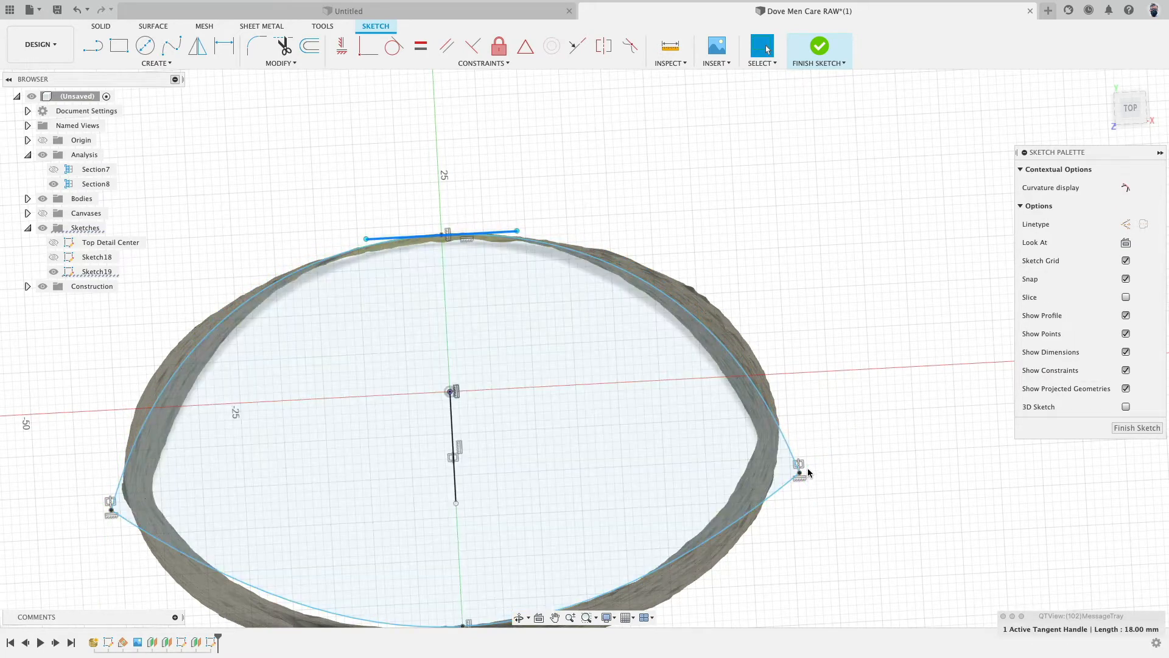
# - Drag the right side endpoint inward onto the mesh outline
pyautogui.moveTo(799, 472); pyautogui.dragTo(771, 444)
pyautogui.scroll(-3, 777, 447)
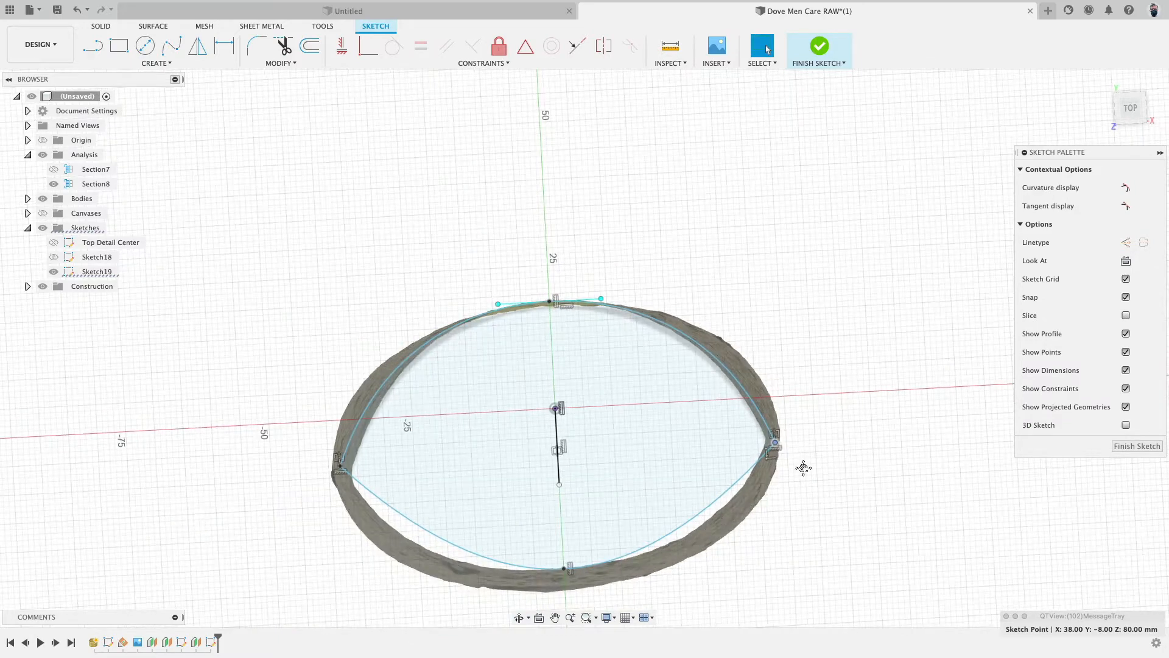
pyautogui.scroll(4, 673, 488)
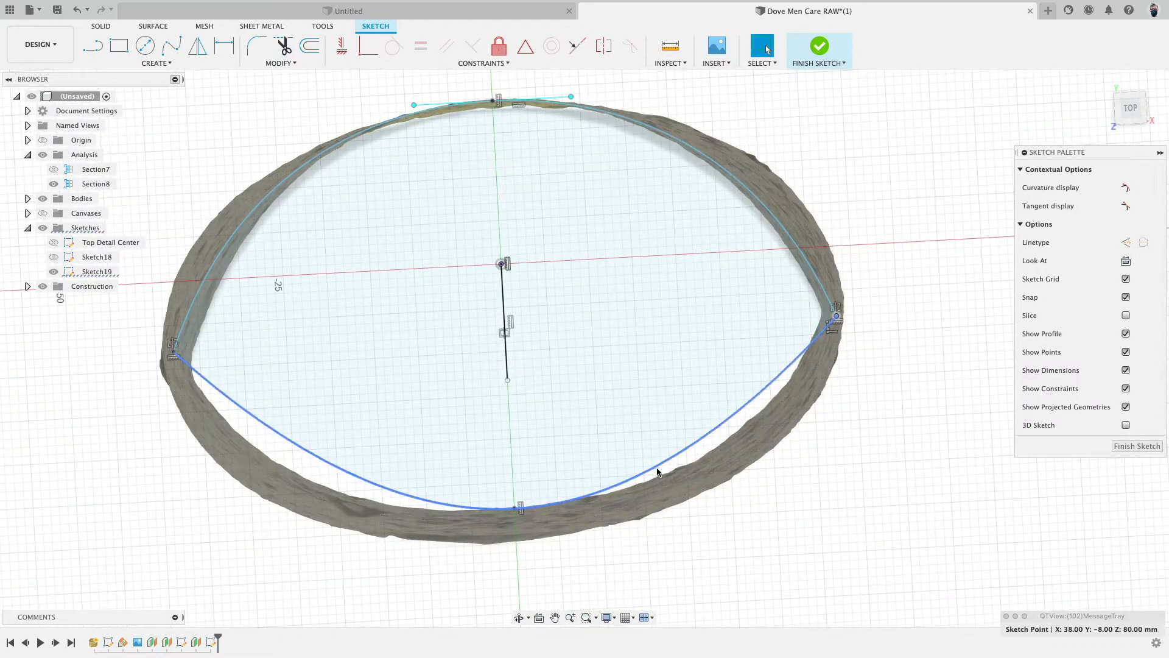
# - Lengthen the bottom spline's tangent handle, constrain it horizontal, and finish the sketch
pyautogui.click(627, 483)
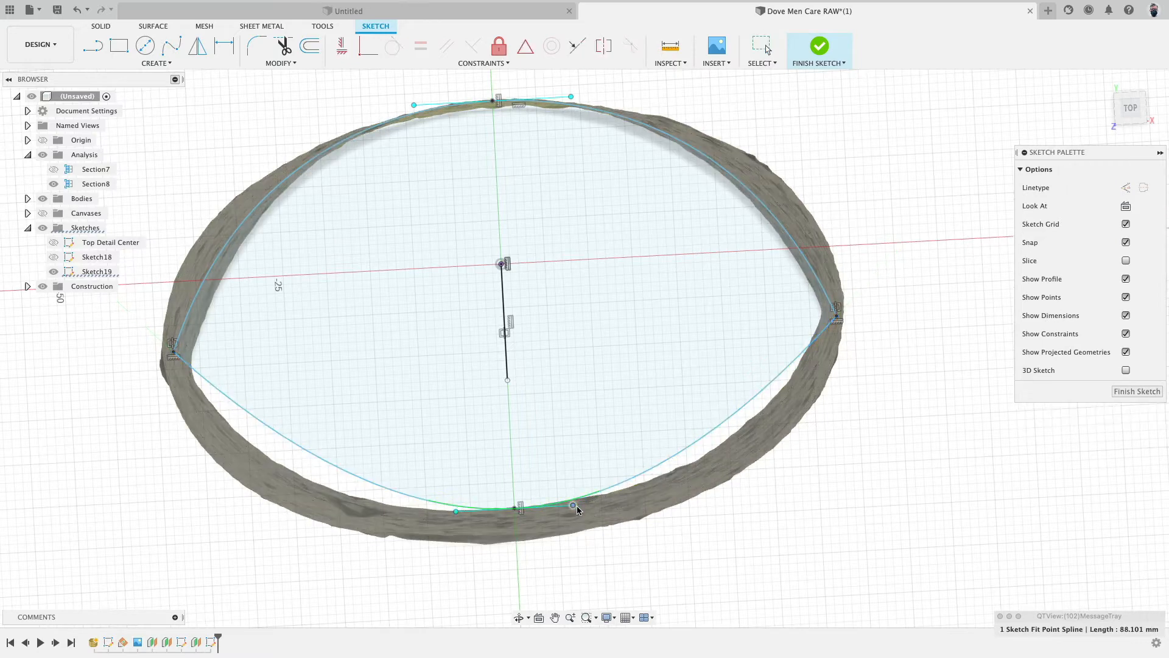
pyautogui.moveTo(576, 507); pyautogui.dragTo(597, 506)
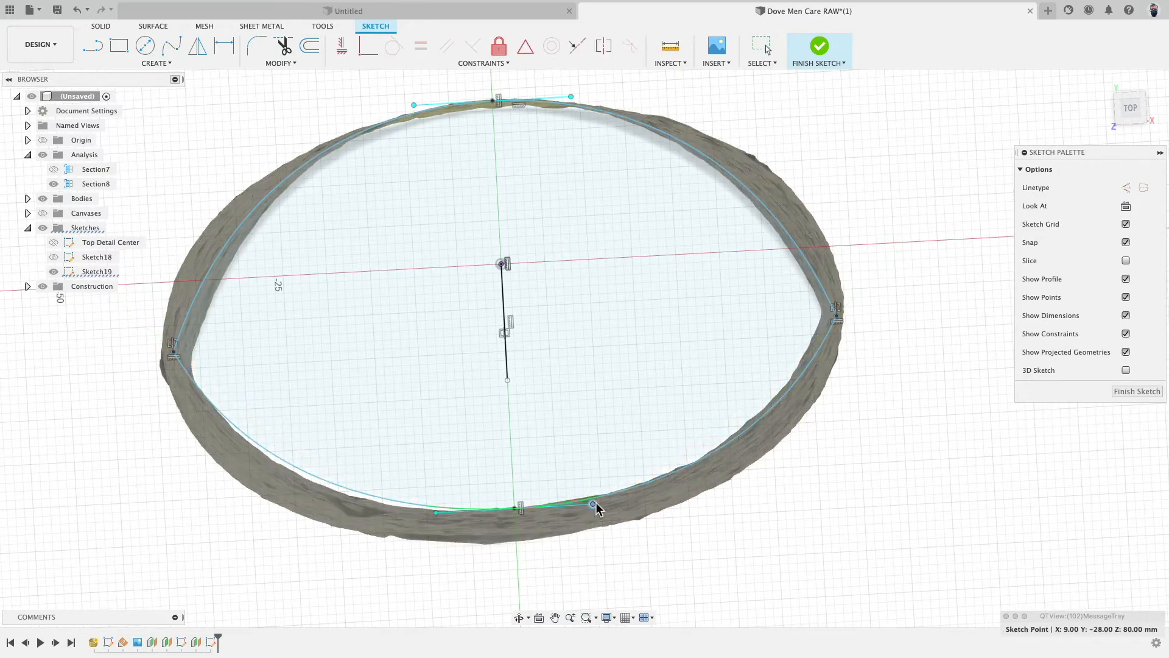
pyautogui.click(596, 507)
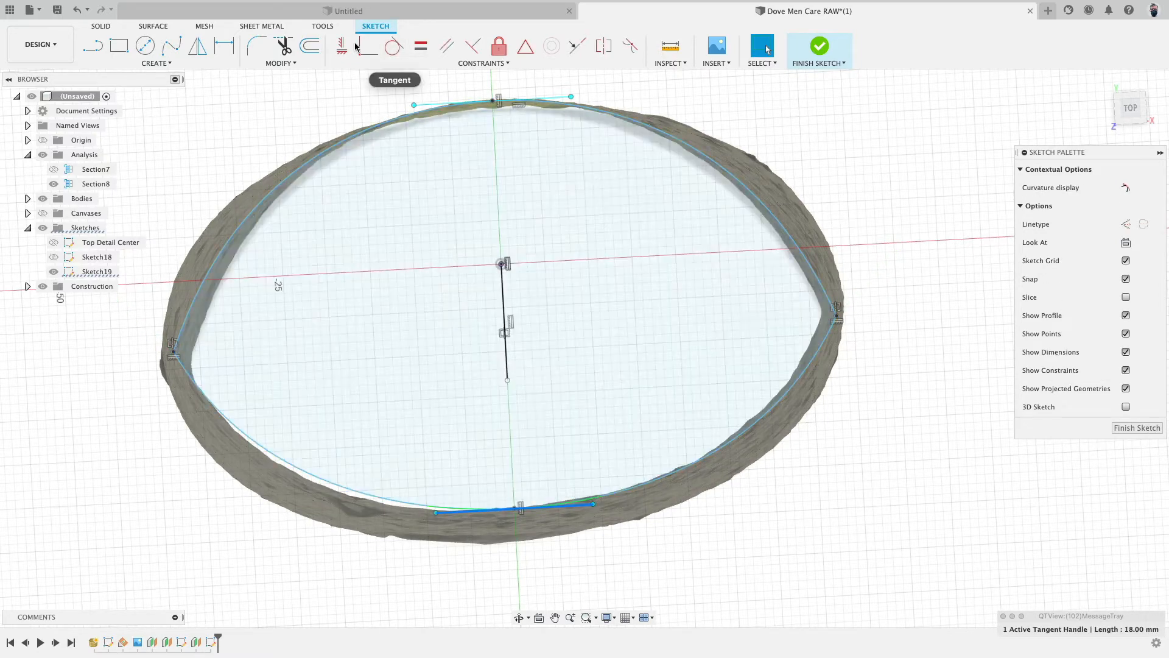
pyautogui.click(342, 45)
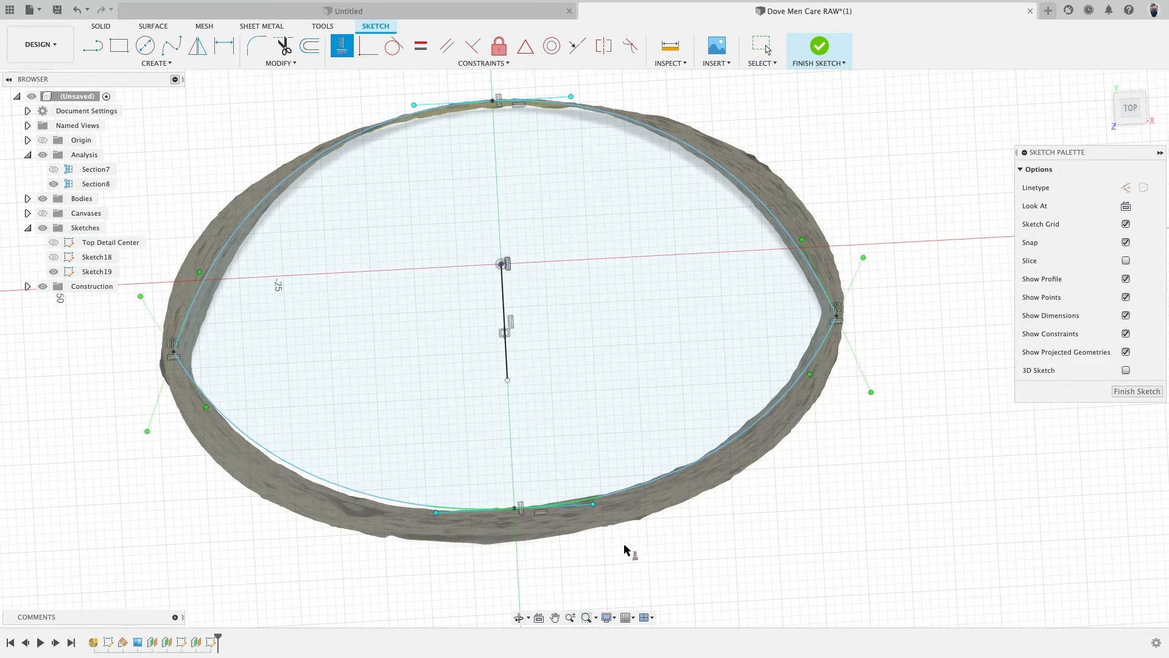
pyautogui.press('Escape')
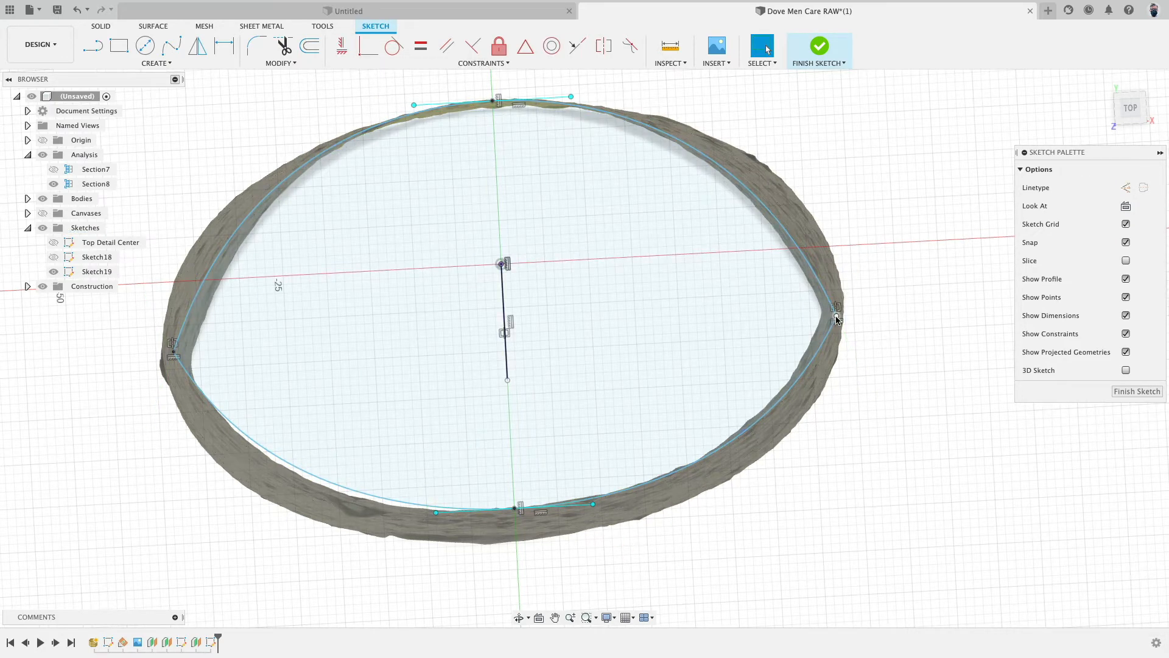
pyautogui.moveTo(836, 314); pyautogui.dragTo(836, 315)
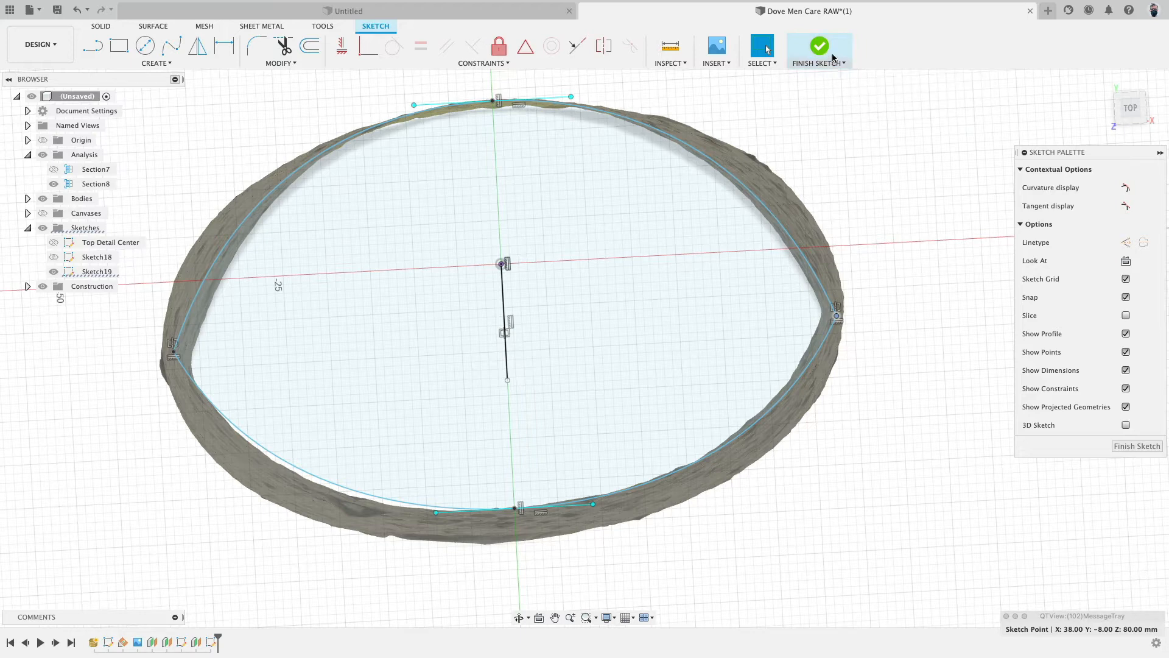
pyautogui.click(823, 48)
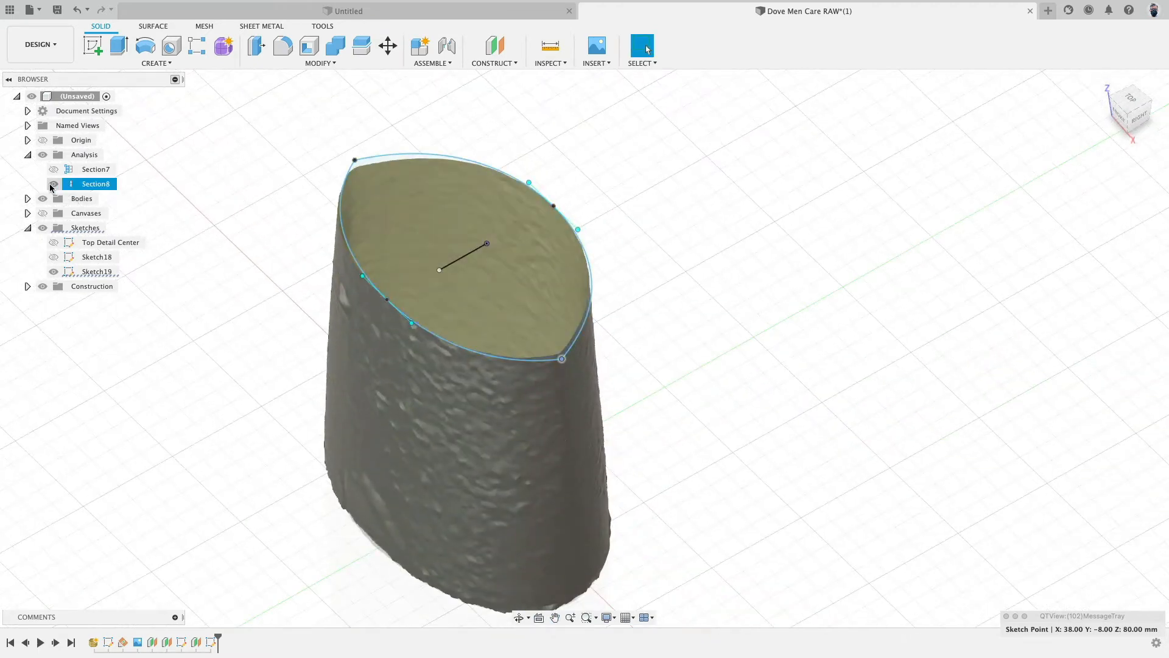
# - Hide the Section8 analysis and the Dove Men ReCap mesh body so only the sketch shows
pyautogui.click(54, 183)
pyautogui.scroll(-1, 188, 297)
pyautogui.moveTo(173, 182); pyautogui.dragTo(175, 329, button='middle')
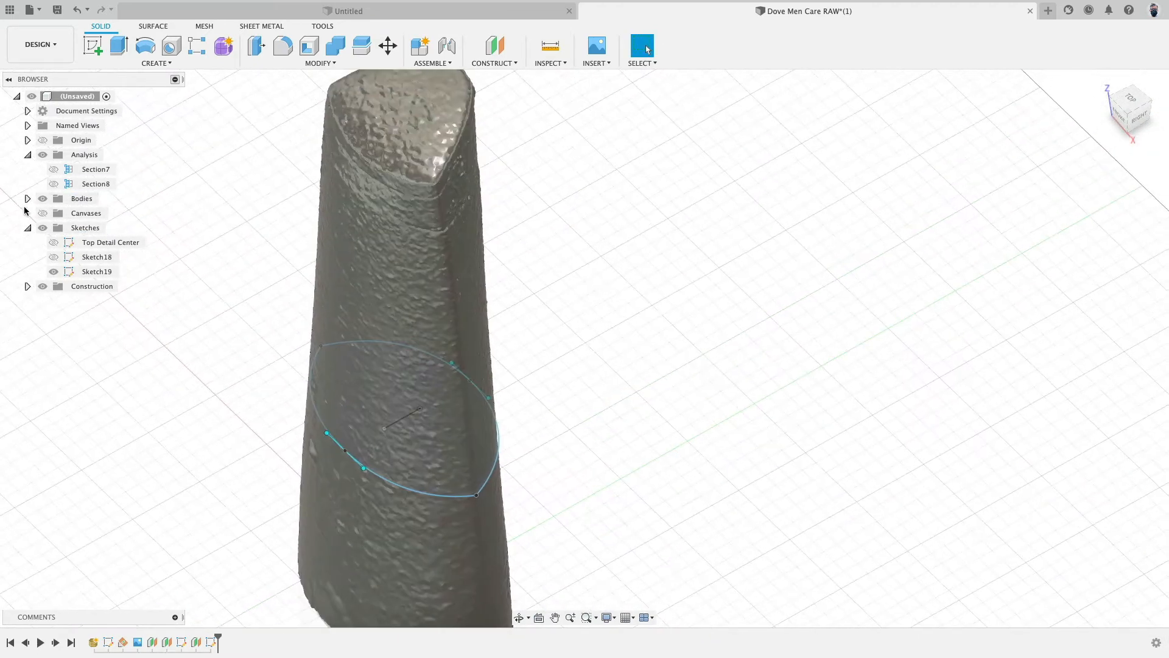
pyautogui.click(27, 198)
pyautogui.click(54, 213)
pyautogui.scroll(-3, 173, 298)
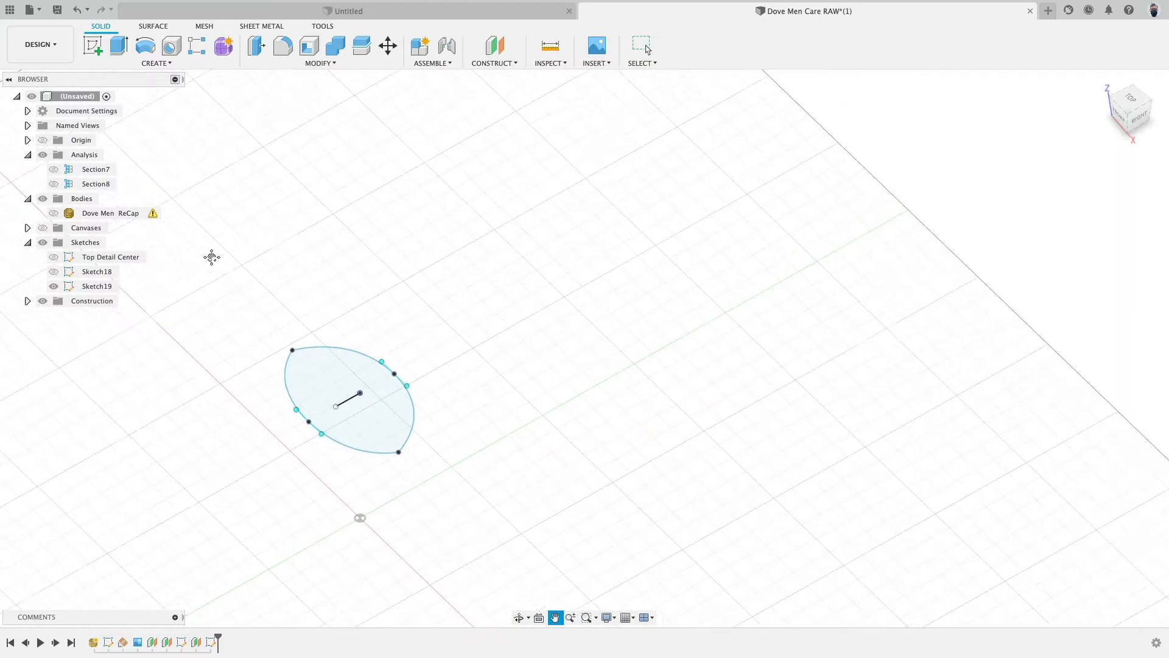
# - Show Sketch18 and loft a new body between the two spline profiles of Sketch18 and Sketch19
pyautogui.click(54, 271)
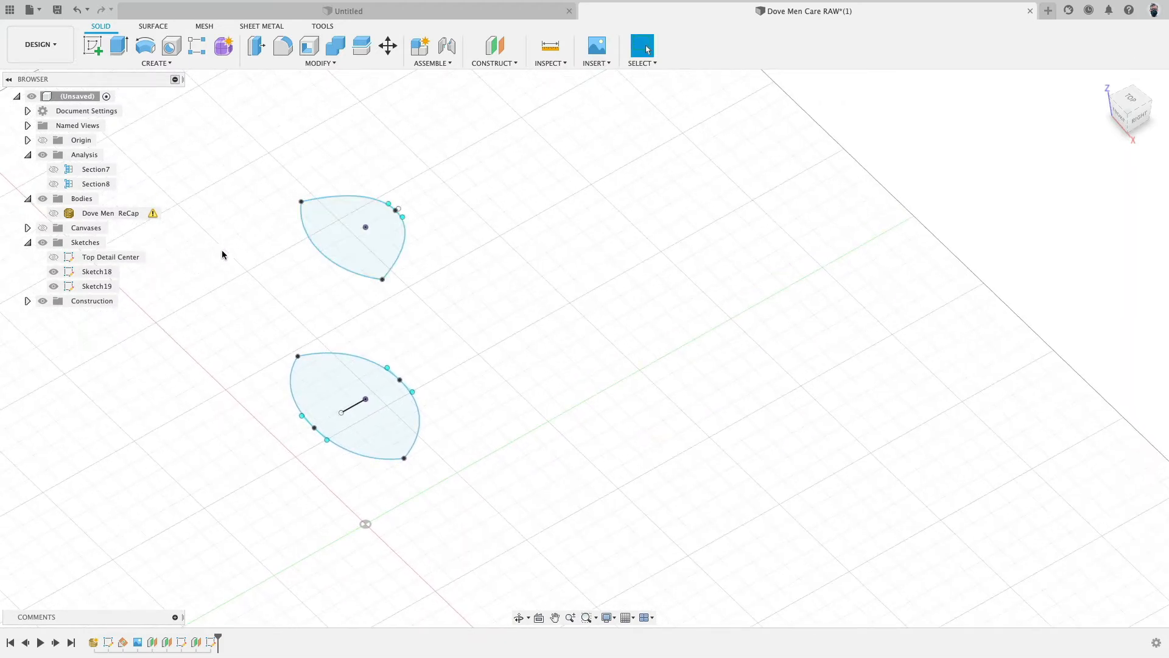
pyautogui.click(153, 62)
pyautogui.click(131, 163)
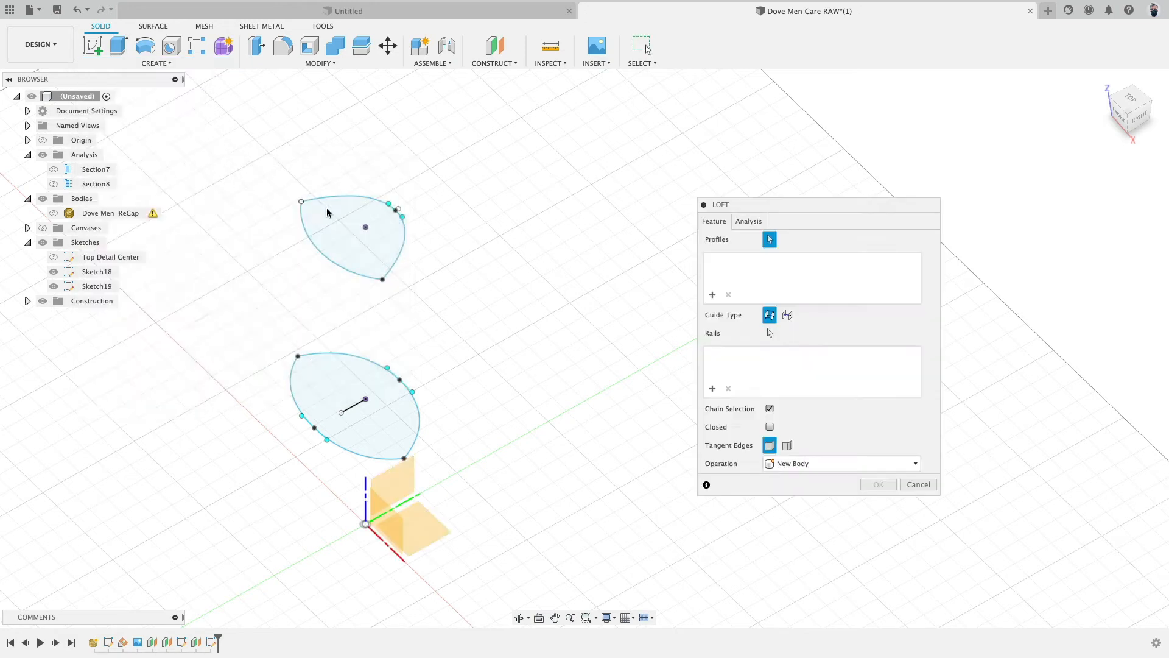
pyautogui.click(327, 209)
pyautogui.click(329, 388)
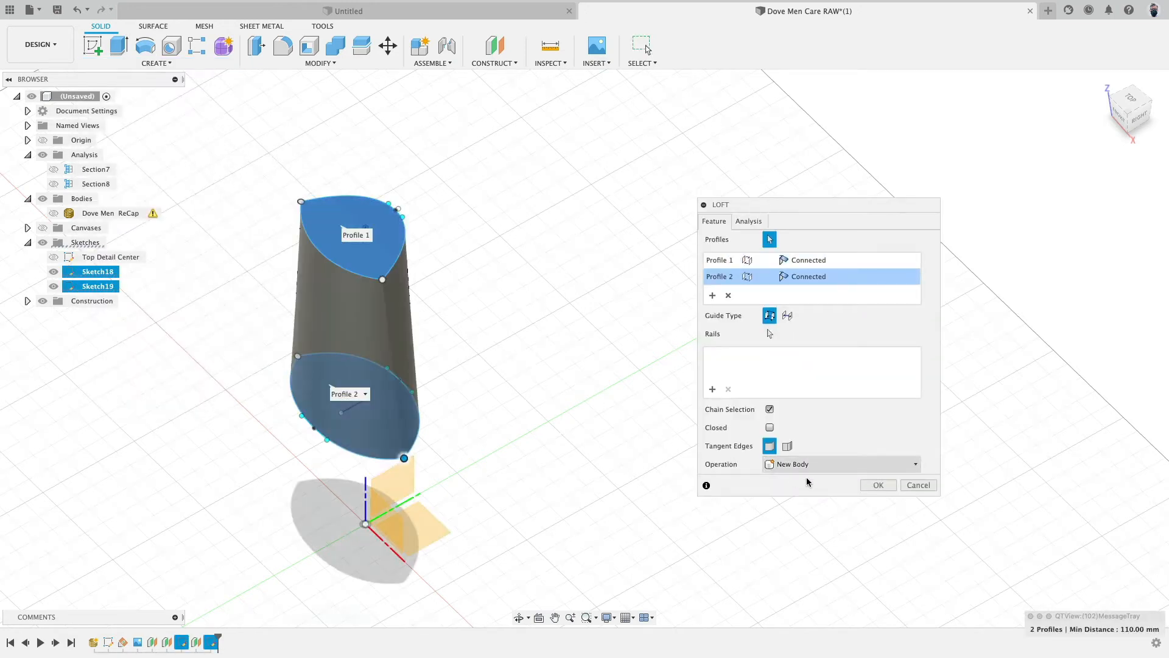
pyautogui.click(878, 484)
pyautogui.keyDown('shift'); pyautogui.moveTo(753, 281); pyautogui.dragTo(714, 248, button='middle'); pyautogui.keyUp('shift')
pyautogui.press('Escape')
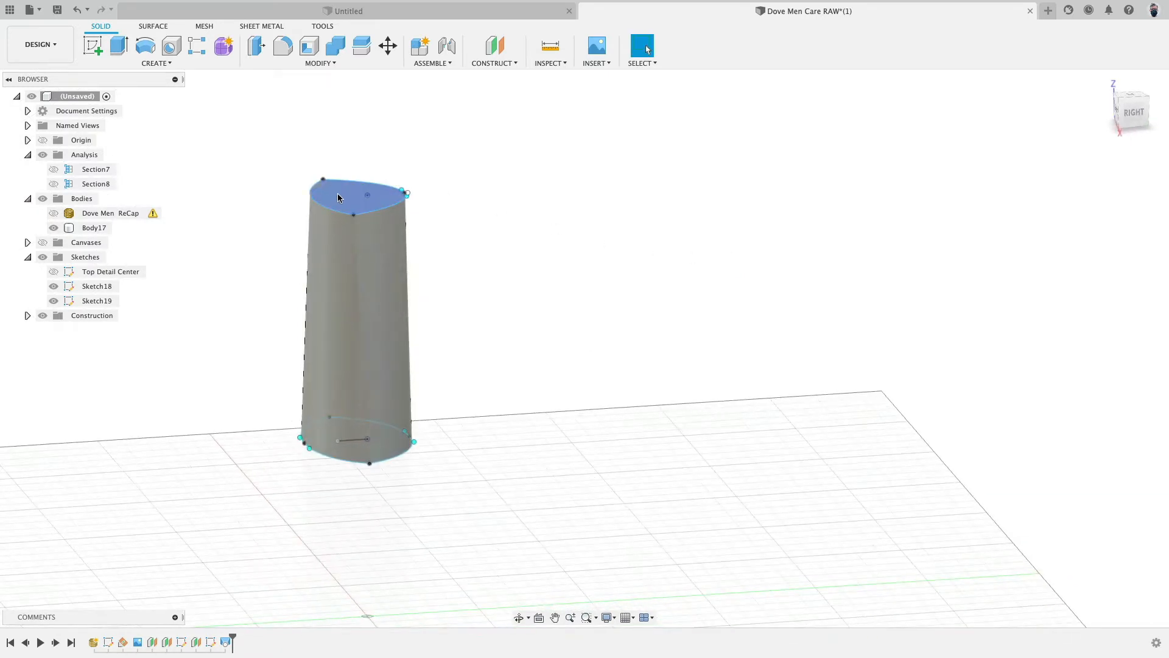
# - Show the Dove Men ReCap mesh body again to compare it with the lofted body
pyautogui.keyDown('shift'); pyautogui.moveTo(491, 384); pyautogui.dragTo(388, 416, button='middle'); pyautogui.keyUp('shift')
pyautogui.keyDown('shift'); pyautogui.moveTo(479, 259); pyautogui.dragTo(472, 317, button='middle'); pyautogui.keyUp('shift')
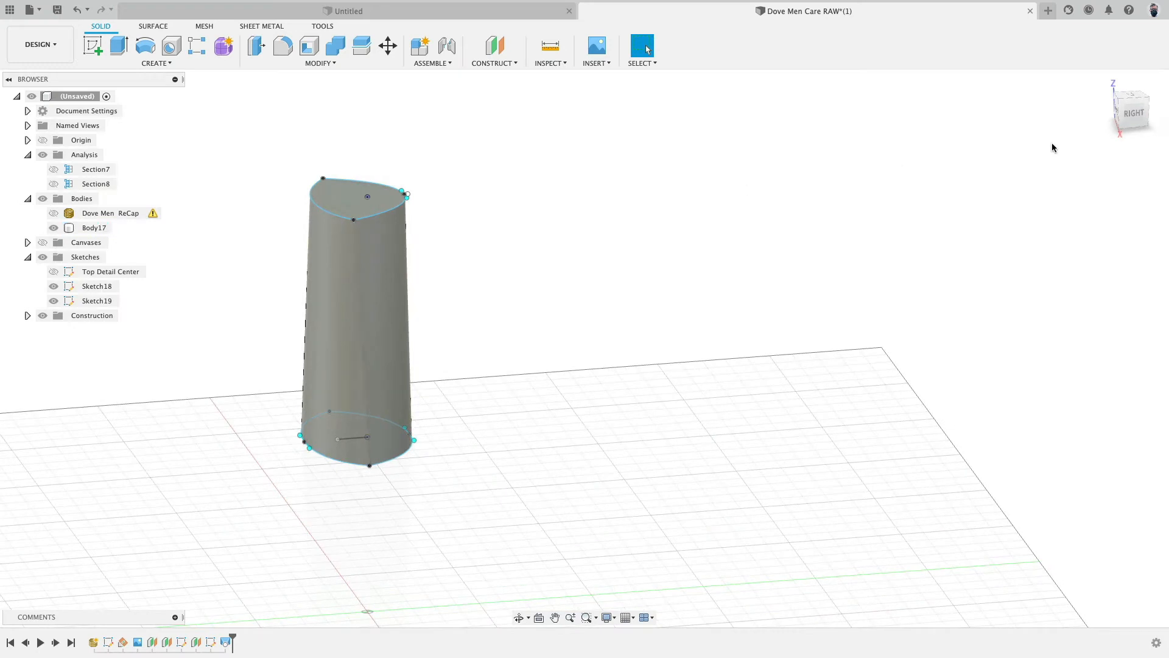
pyautogui.click(1133, 113)
pyautogui.click(53, 214)
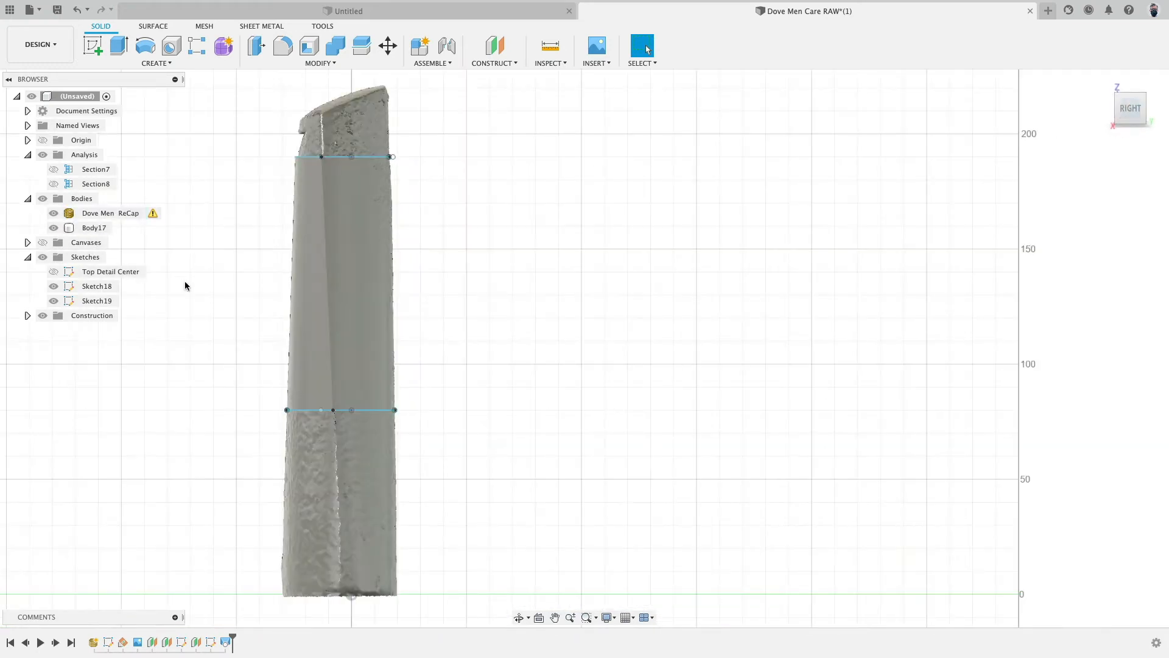
# - Move the top profile's front spline point 2.196 mm along Y onto the mesh edge
pyautogui.scroll(3, 198, 287)
pyautogui.scroll(5, 243, 274)
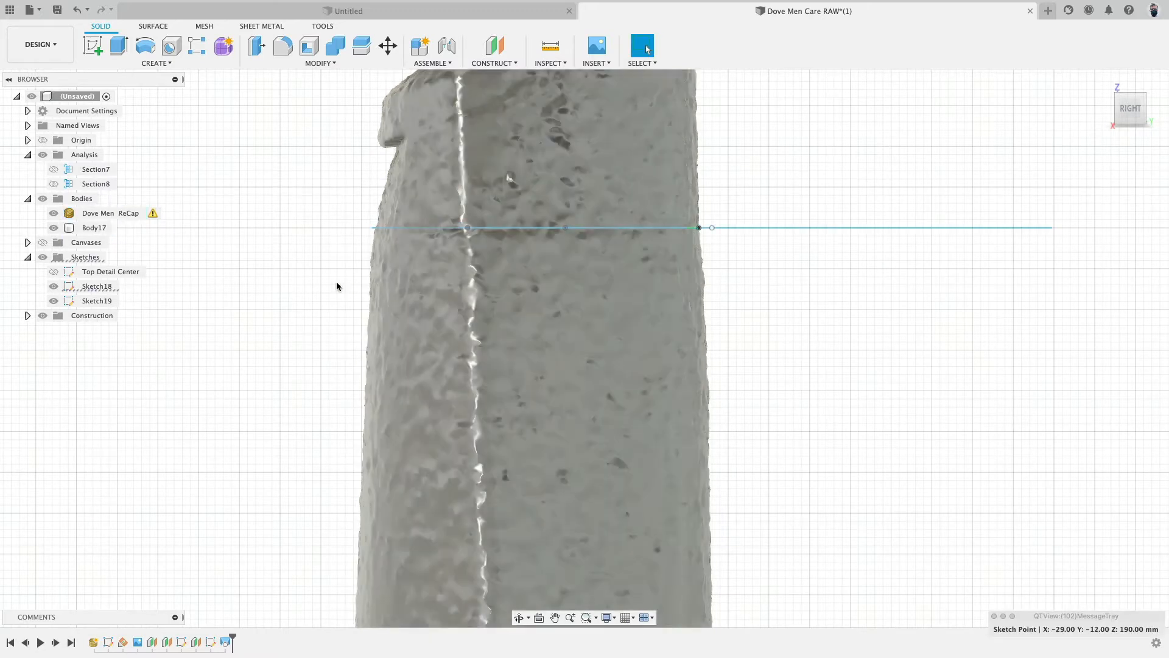
pyautogui.scroll(-5, 336, 282)
pyautogui.keyDown('shift'); pyautogui.moveTo(296, 283); pyautogui.dragTo(354, 321, button='middle'); pyautogui.keyUp('shift')
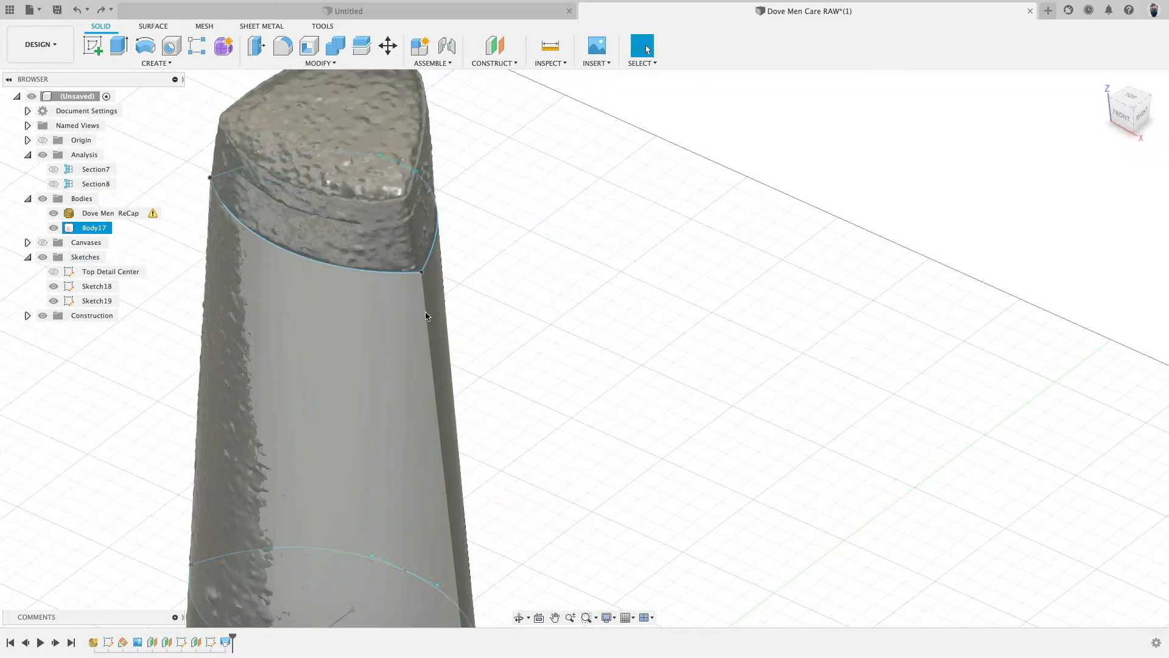
pyautogui.moveTo(476, 272)
pyautogui.keyDown('shift'); pyautogui.mouseDown(button='middle')
pyautogui.moveTo(489, 261)
pyautogui.moveTo(475, 258)
pyautogui.mouseUp(button='middle'); pyautogui.keyUp('shift')
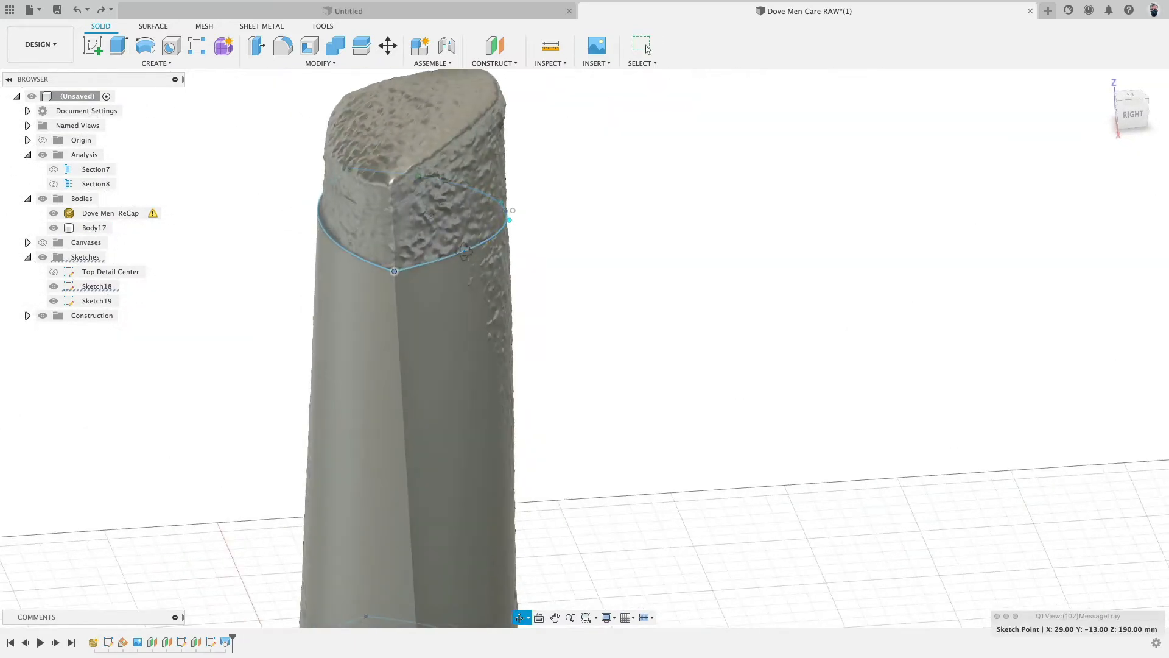
pyautogui.click(467, 254)
pyautogui.press('m')
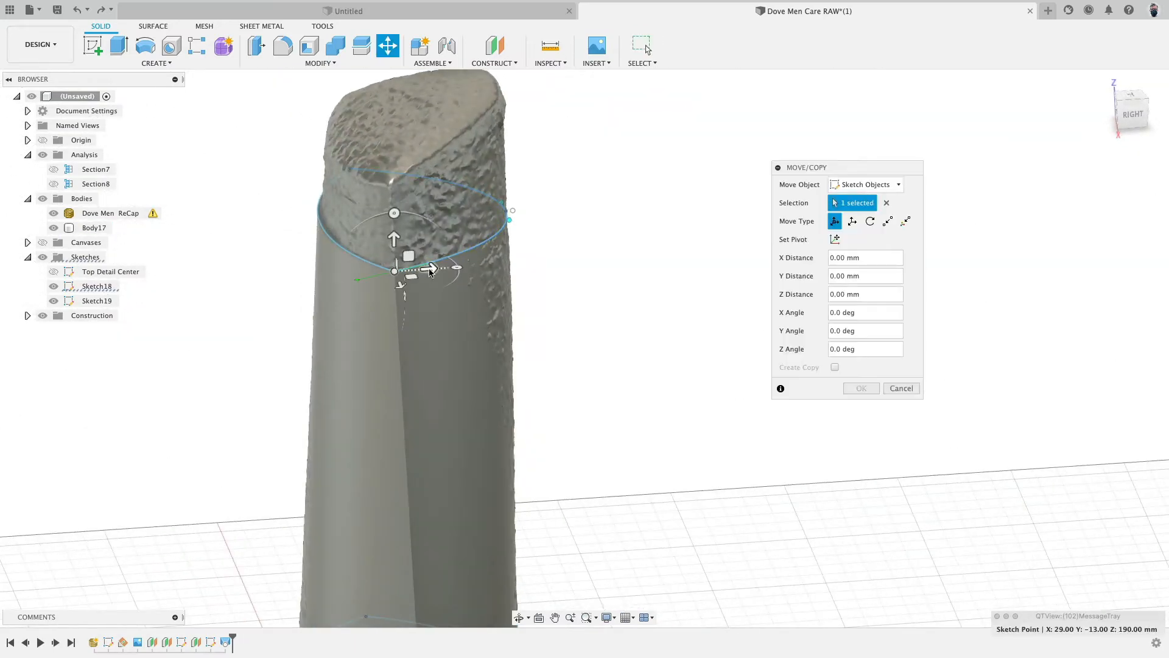
pyautogui.moveTo(430, 272); pyautogui.dragTo(436, 272)
pyautogui.scroll(-2, 402, 283)
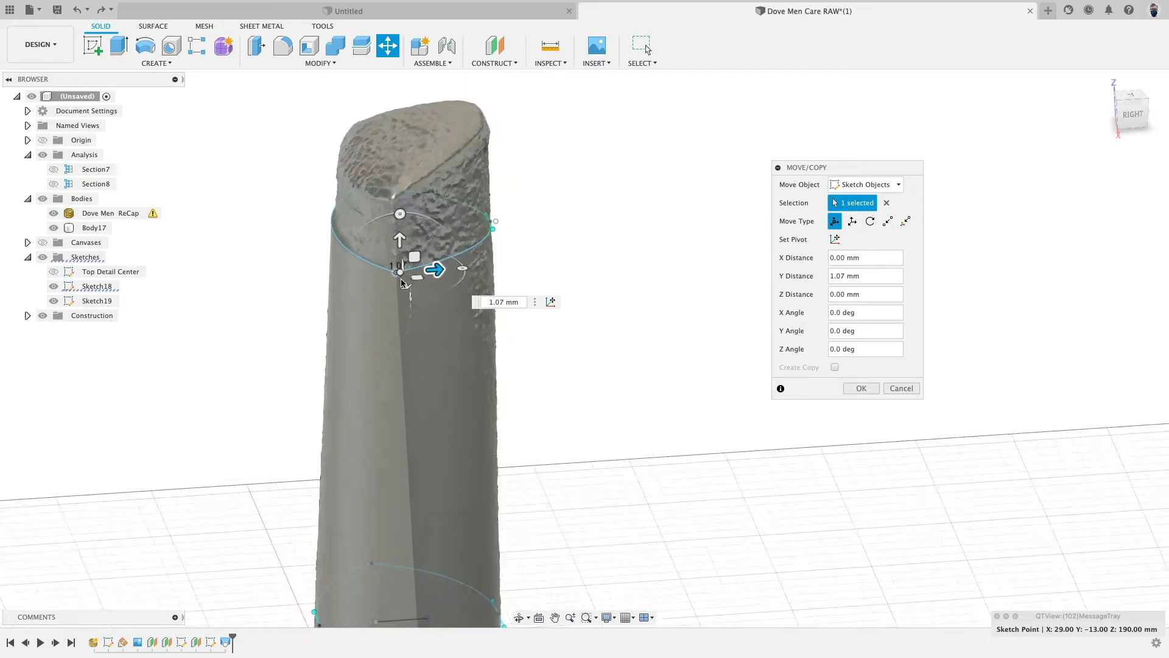
pyautogui.scroll(4, 402, 284)
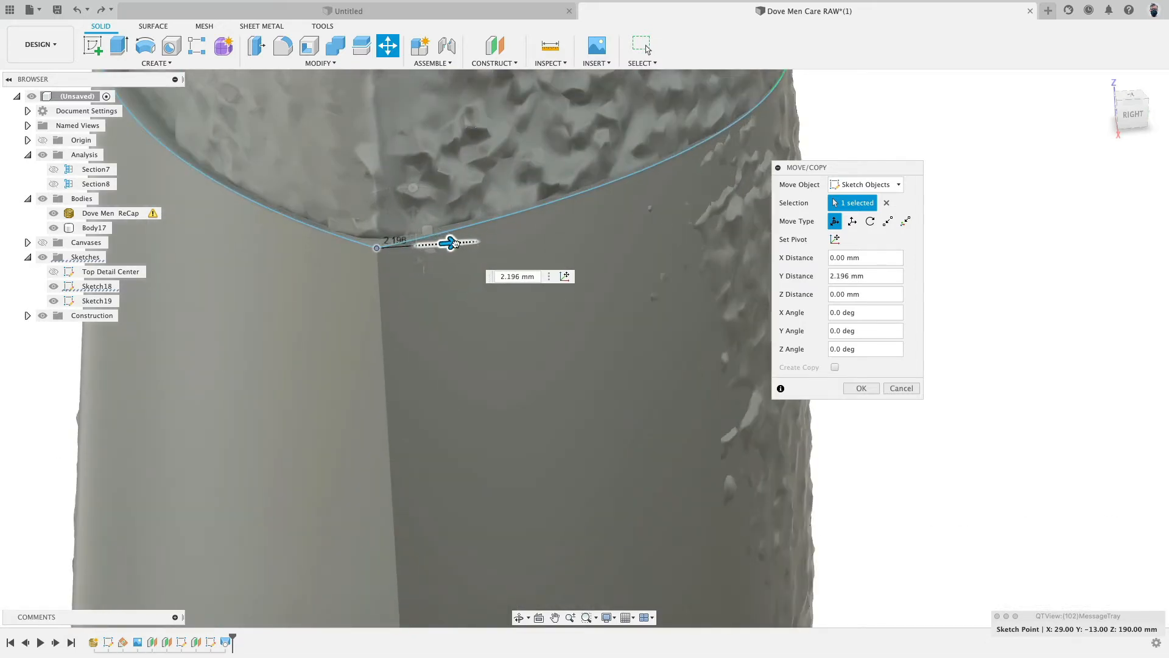
pyautogui.press('Return')
# - Nudge the top profile's front spline point slightly sideways onto the mesh seam
pyautogui.click(376, 248)
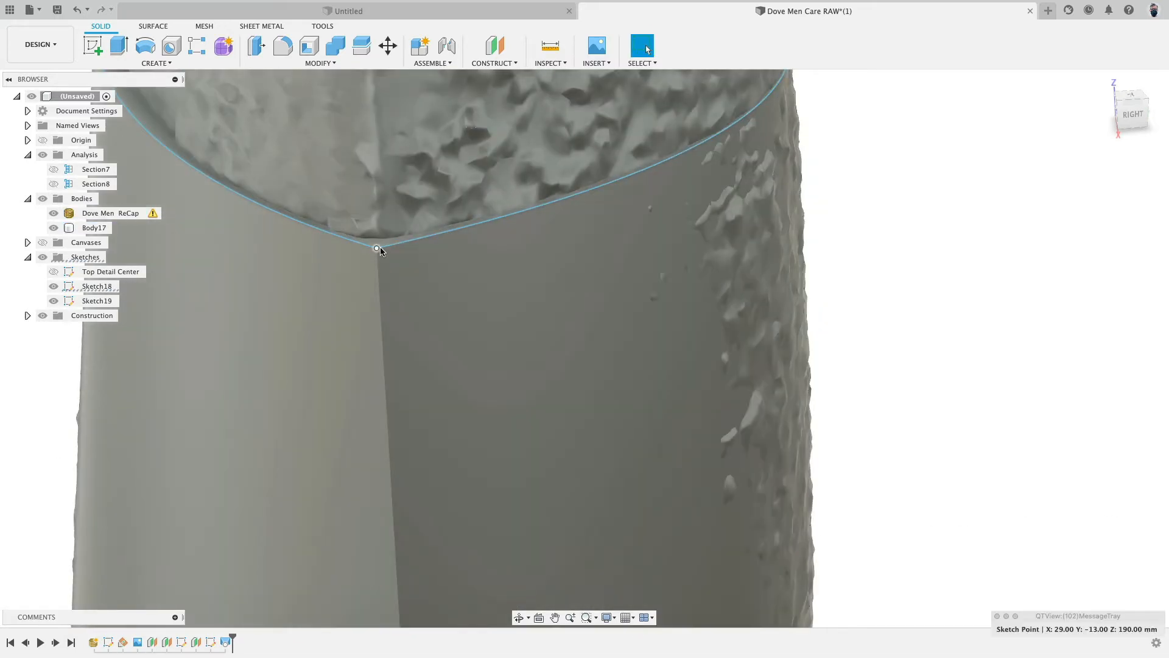
pyautogui.press('m')
pyautogui.moveTo(413, 247); pyautogui.dragTo(653, 329)
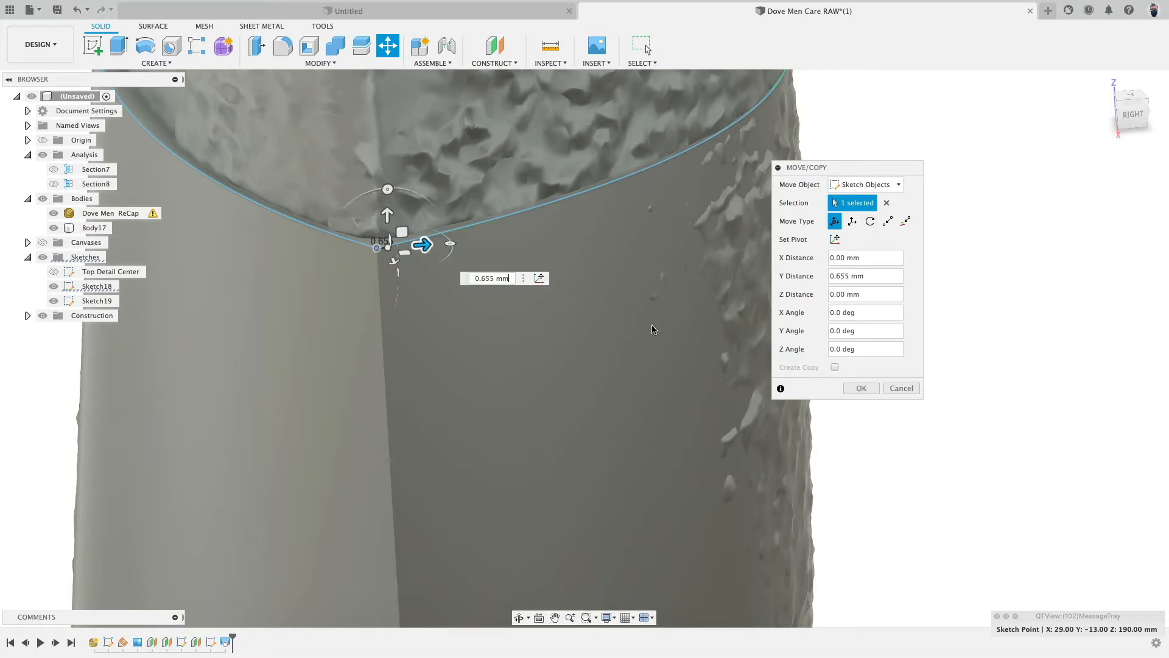
pyautogui.click(895, 388)
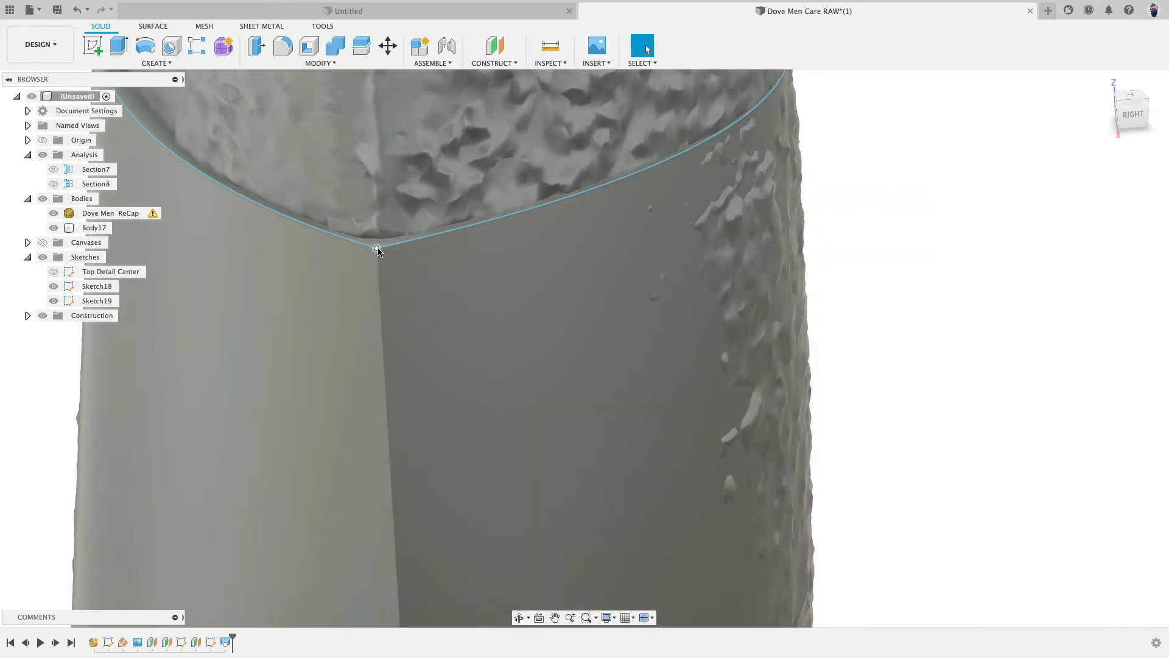
pyautogui.moveTo(377, 249); pyautogui.dragTo(383, 249)
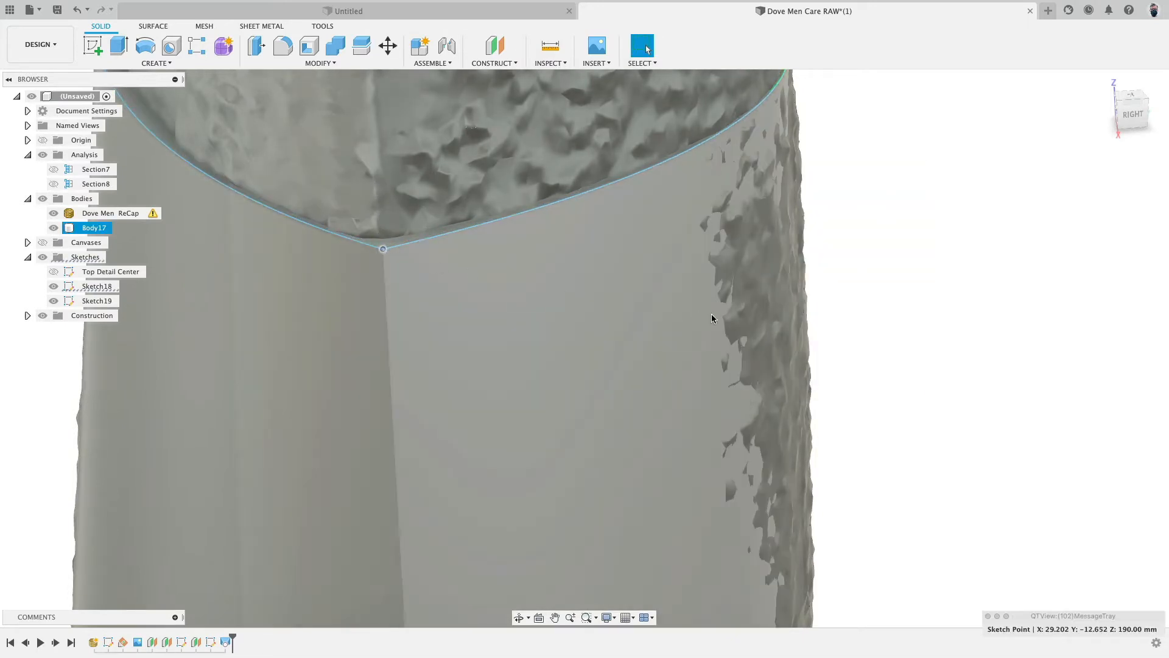
# - Inspect how the lofted body's top and bottom profiles line up with the mesh from several views
pyautogui.scroll(-5, 712, 318)
pyautogui.click(1132, 117)
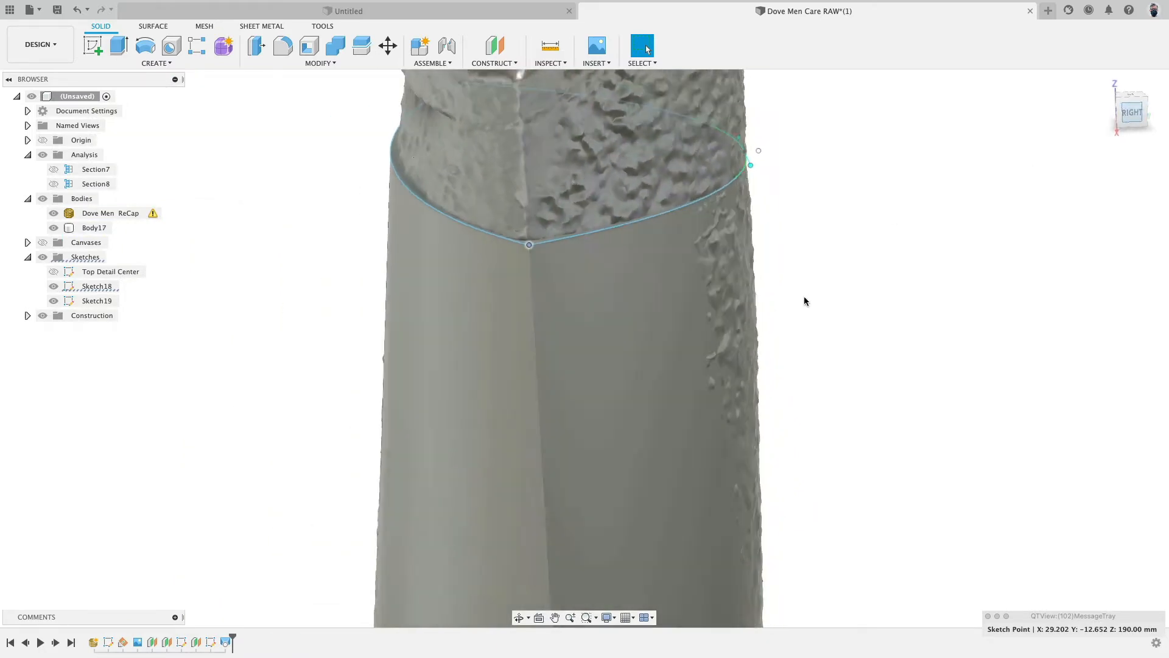
pyautogui.scroll(-5, 829, 381)
pyautogui.click(869, 375)
pyautogui.scroll(-10, 850, 299)
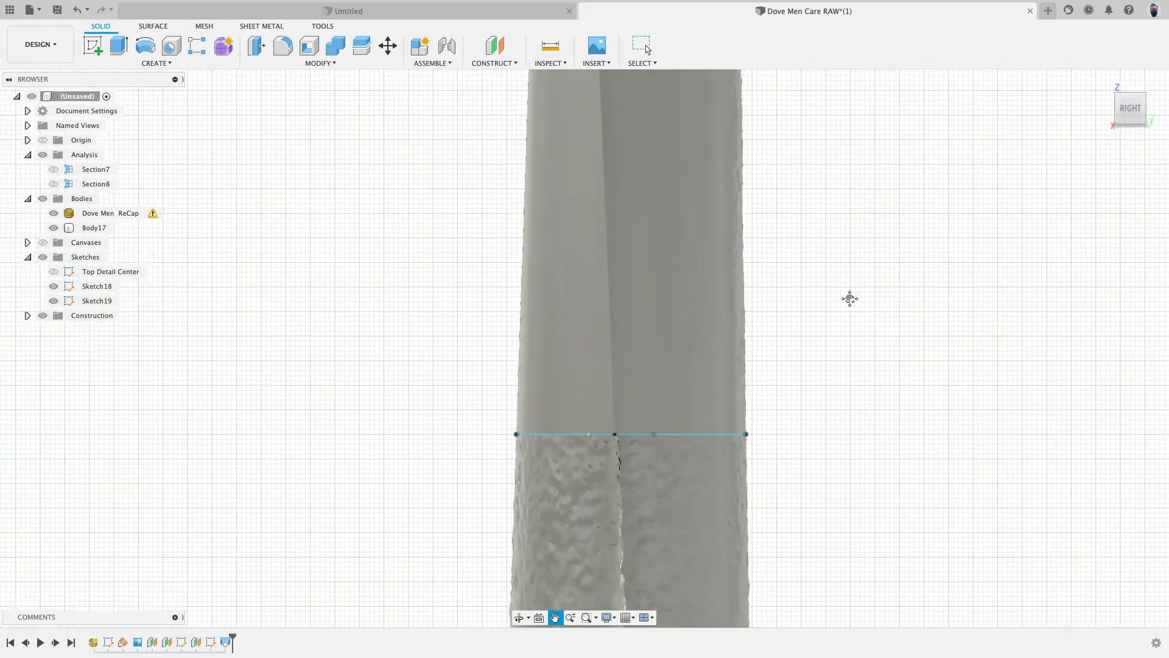
pyautogui.moveTo(850, 298); pyautogui.dragTo(858, 204, button='middle')
pyautogui.scroll(5, 727, 347)
pyautogui.scroll(5, 519, 329)
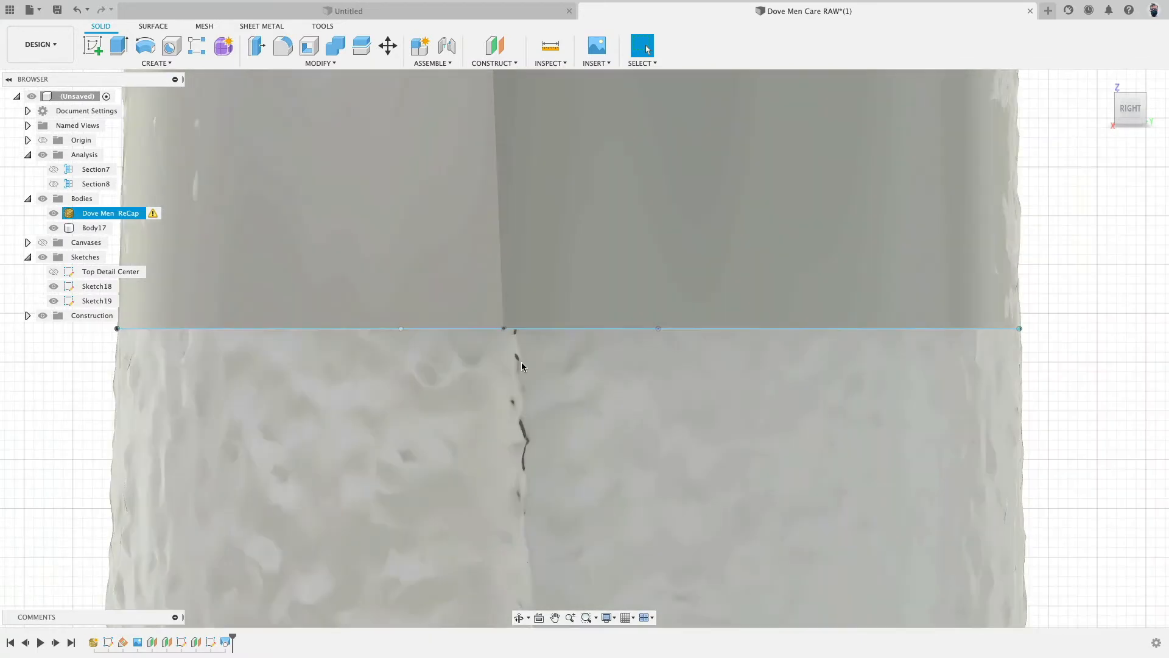
pyautogui.keyDown('shift'); pyautogui.moveTo(520, 361); pyautogui.dragTo(522, 328, button='middle'); pyautogui.keyUp('shift')
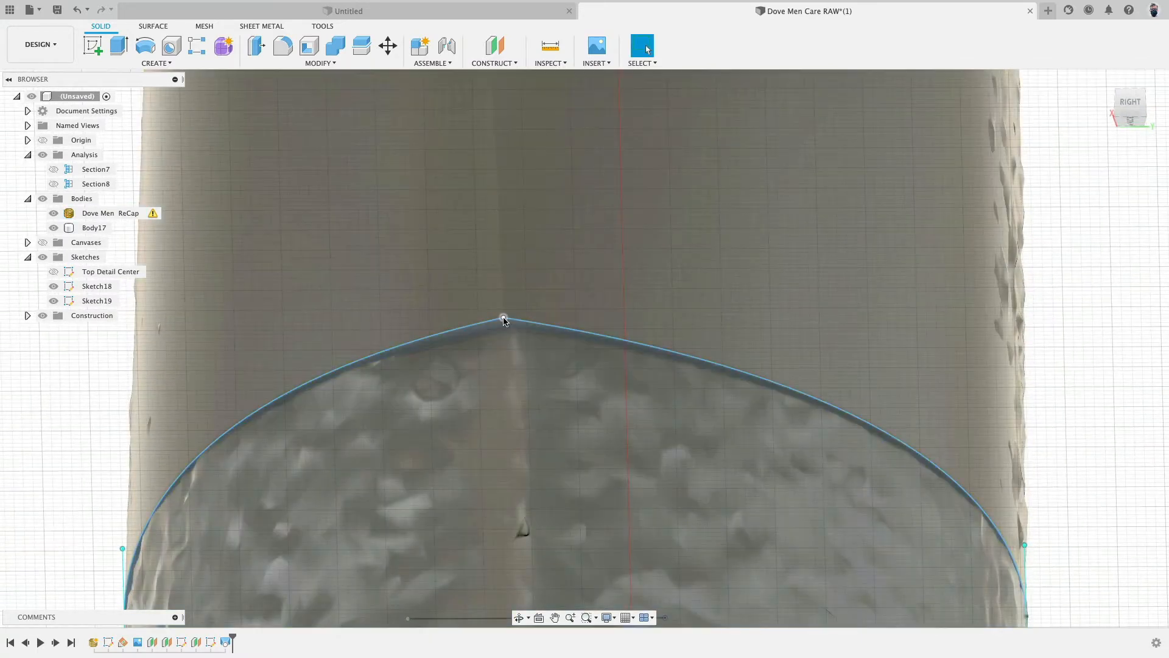
pyautogui.click(504, 319)
pyautogui.scroll(-5, 588, 381)
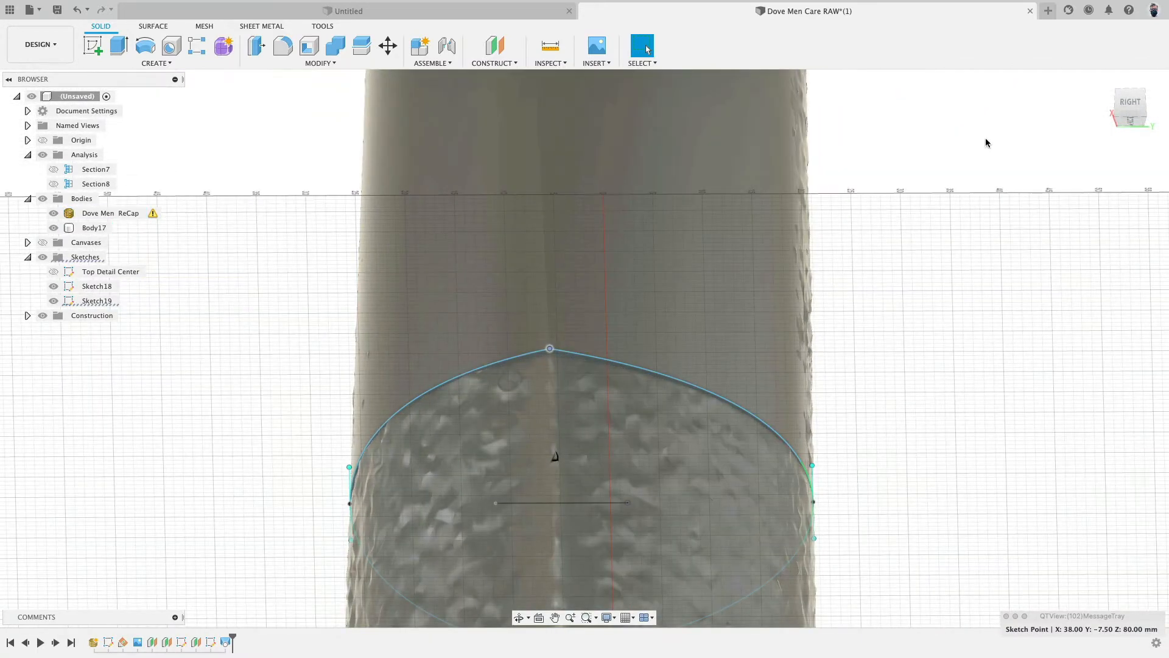
pyautogui.click(1124, 107)
pyautogui.scroll(-5, 852, 426)
pyautogui.moveTo(868, 413)
pyautogui.mouseDown(button='middle')
pyautogui.moveTo(866, 321)
pyautogui.moveTo(883, 372)
pyautogui.mouseUp(button='middle')
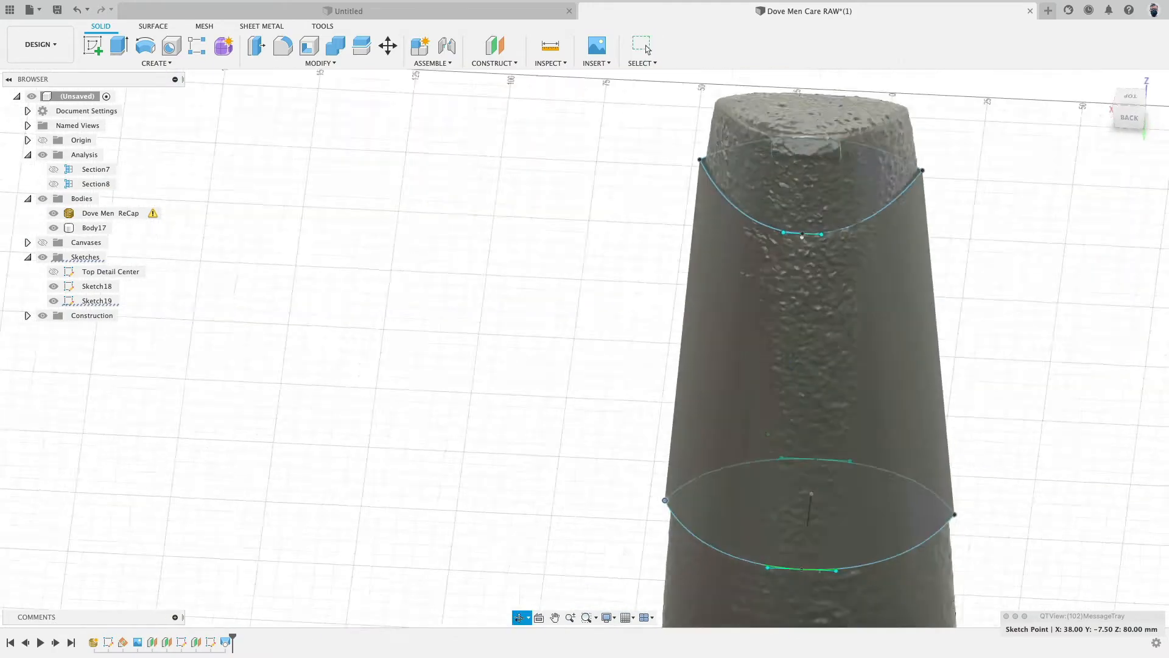
pyautogui.moveTo(798, 390)
pyautogui.keyDown('shift'); pyautogui.mouseDown(button='middle')
pyautogui.moveTo(785, 335)
pyautogui.moveTo(842, 347)
pyautogui.mouseUp(button='middle'); pyautogui.keyUp('shift')
pyautogui.scroll(6, 841, 214)
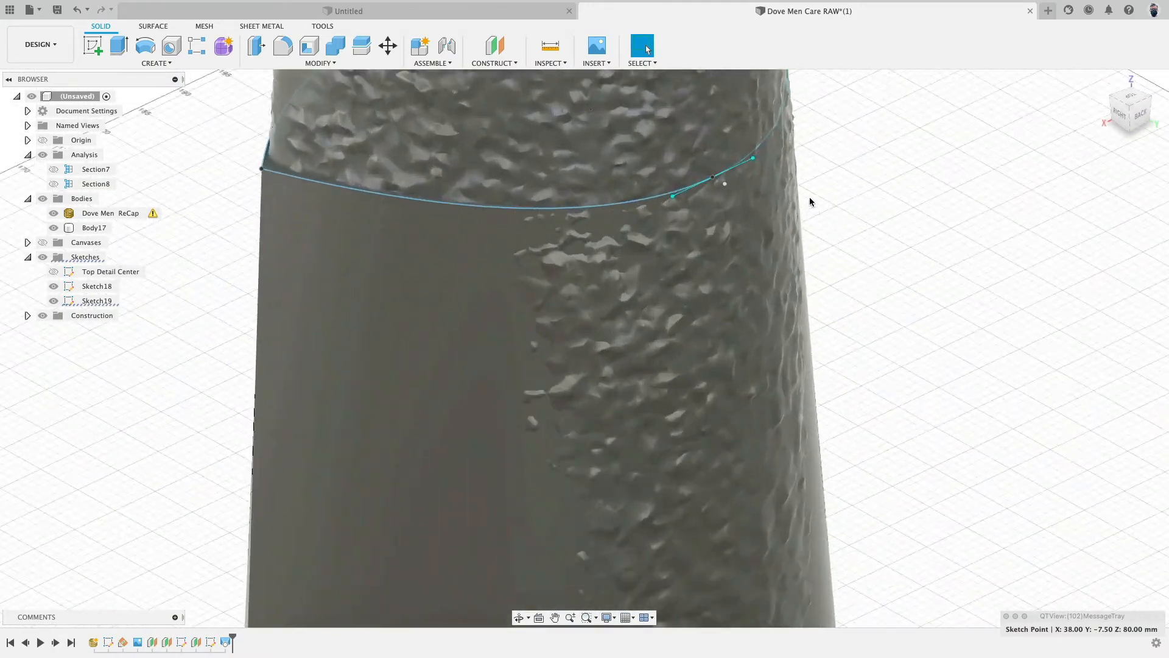
# - Adjust the top spline's side tangent handle and point so the curve follows the mesh edge
pyautogui.keyDown('shift'); pyautogui.moveTo(759, 164); pyautogui.dragTo(813, 178, button='middle'); pyautogui.keyUp('shift')
pyautogui.scroll(4, 811, 177)
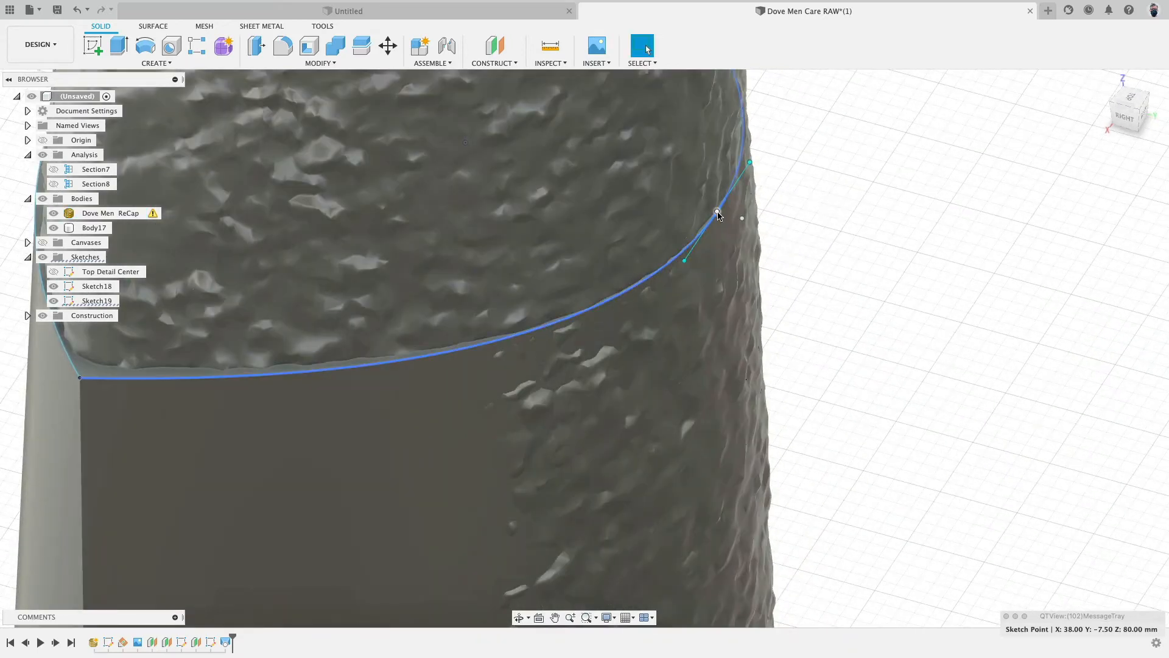
pyautogui.moveTo(718, 214); pyautogui.dragTo(726, 216)
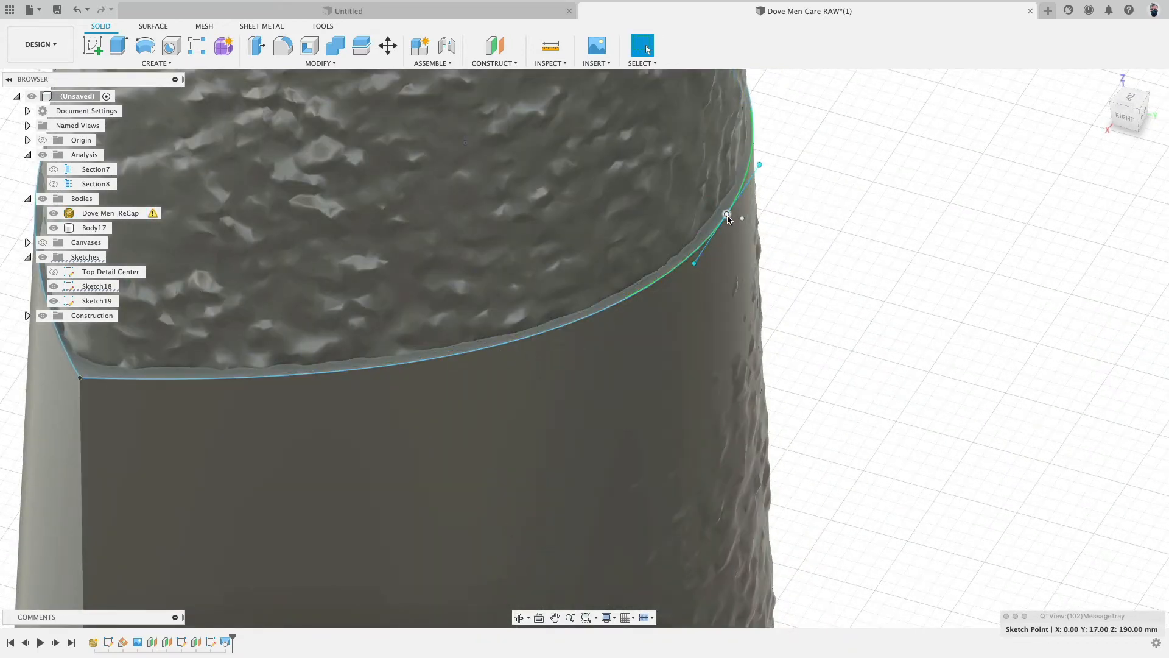
pyautogui.scroll(5, 727, 216)
pyautogui.moveTo(724, 210); pyautogui.dragTo(710, 208)
pyautogui.scroll(-5, 808, 284)
pyautogui.scroll(-5, 809, 304)
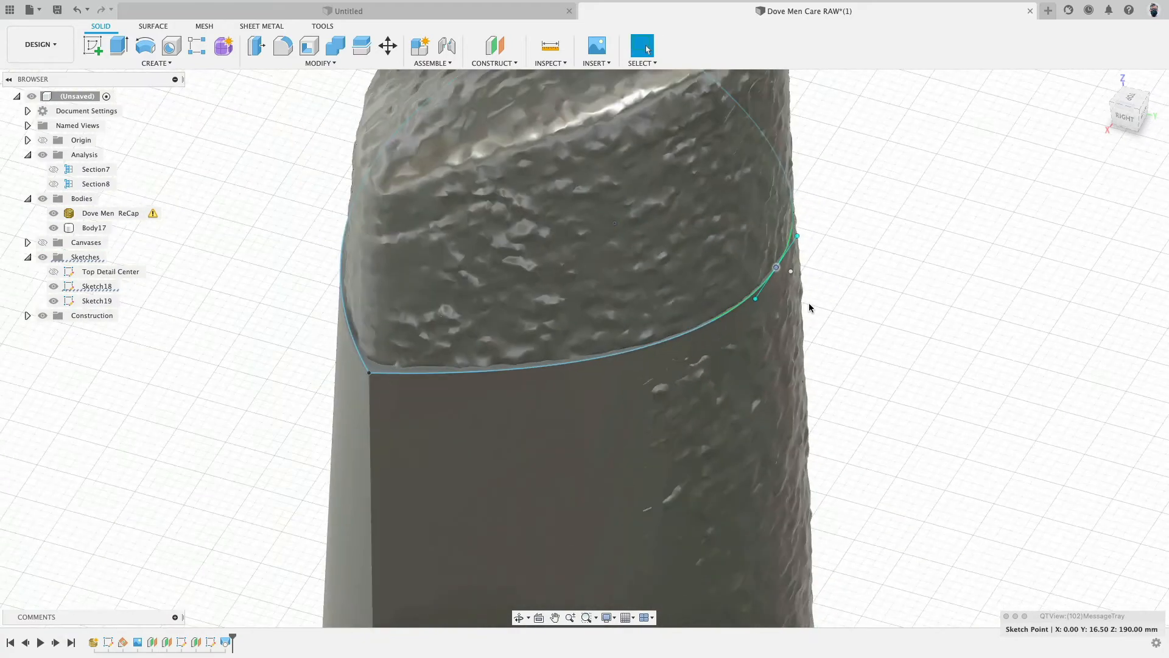
pyautogui.scroll(2, 809, 305)
pyautogui.scroll(-4, 809, 307)
# - Hide the sketches and Press Pull the loft's top face upward about 36.051 mm to the mesh top
pyautogui.keyDown('shift'); pyautogui.moveTo(478, 322); pyautogui.dragTo(536, 247, button='middle'); pyautogui.keyUp('shift')
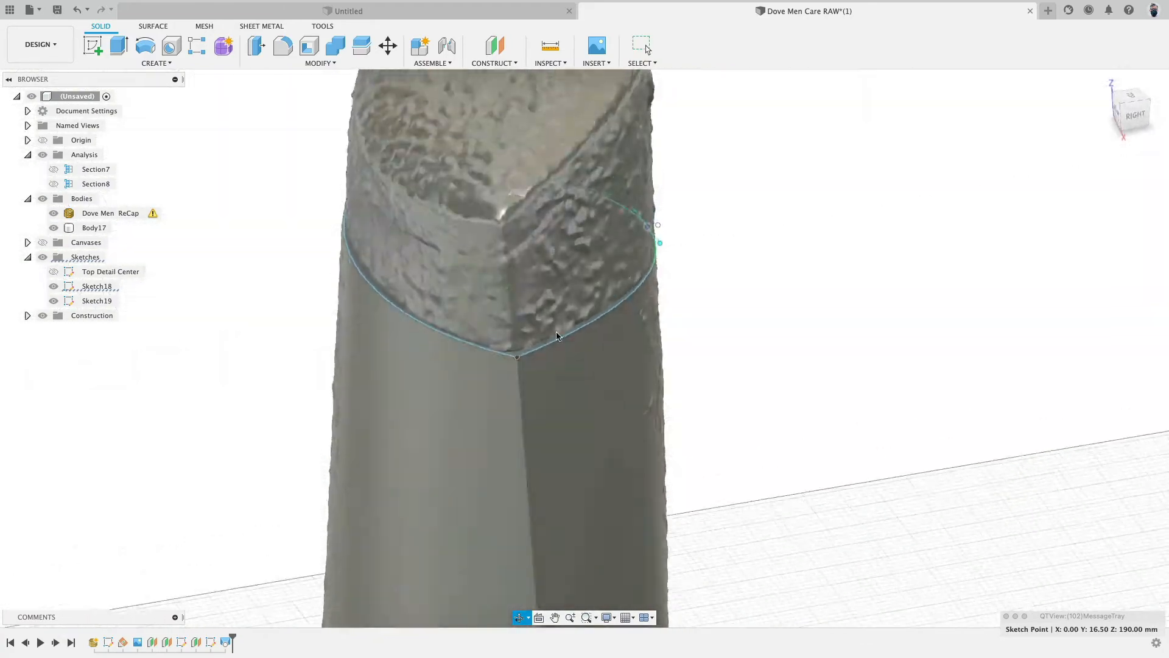
pyautogui.scroll(-5, 670, 372)
pyautogui.keyDown('shift'); pyautogui.moveTo(682, 389); pyautogui.dragTo(774, 360, button='middle'); pyautogui.keyUp('shift')
pyautogui.moveTo(774, 360); pyautogui.dragTo(777, 170, button='middle')
pyautogui.keyDown('shift'); pyautogui.moveTo(725, 329); pyautogui.dragTo(543, 386, button='middle'); pyautogui.keyUp('shift')
pyautogui.scroll(-5, 540, 390)
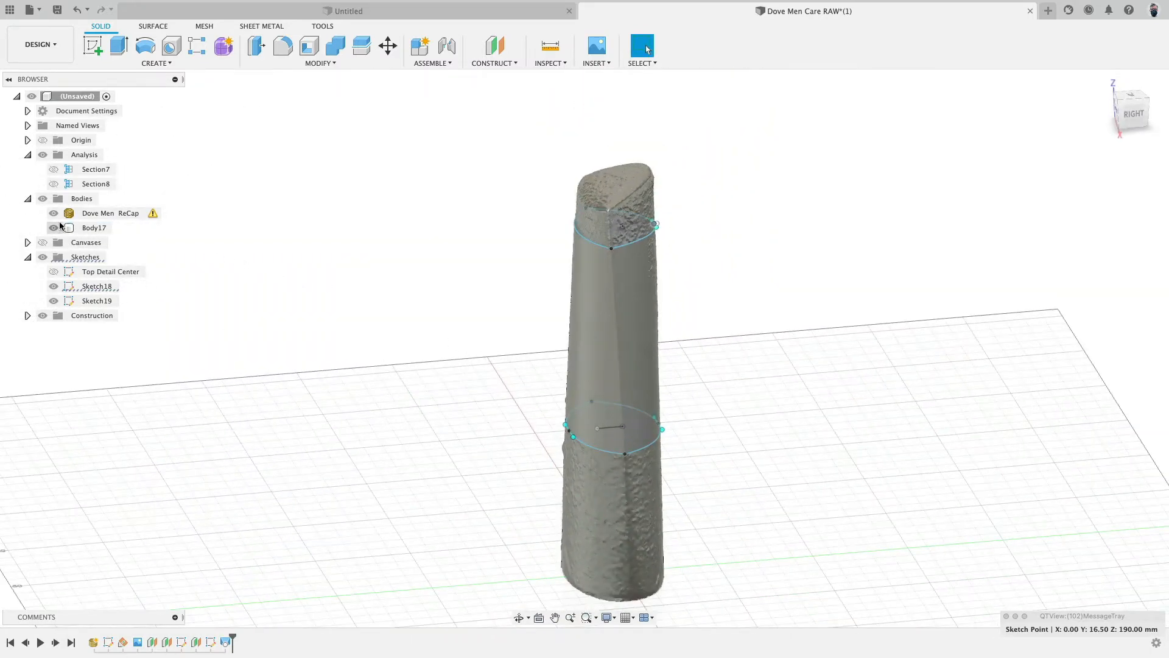
pyautogui.click(42, 258)
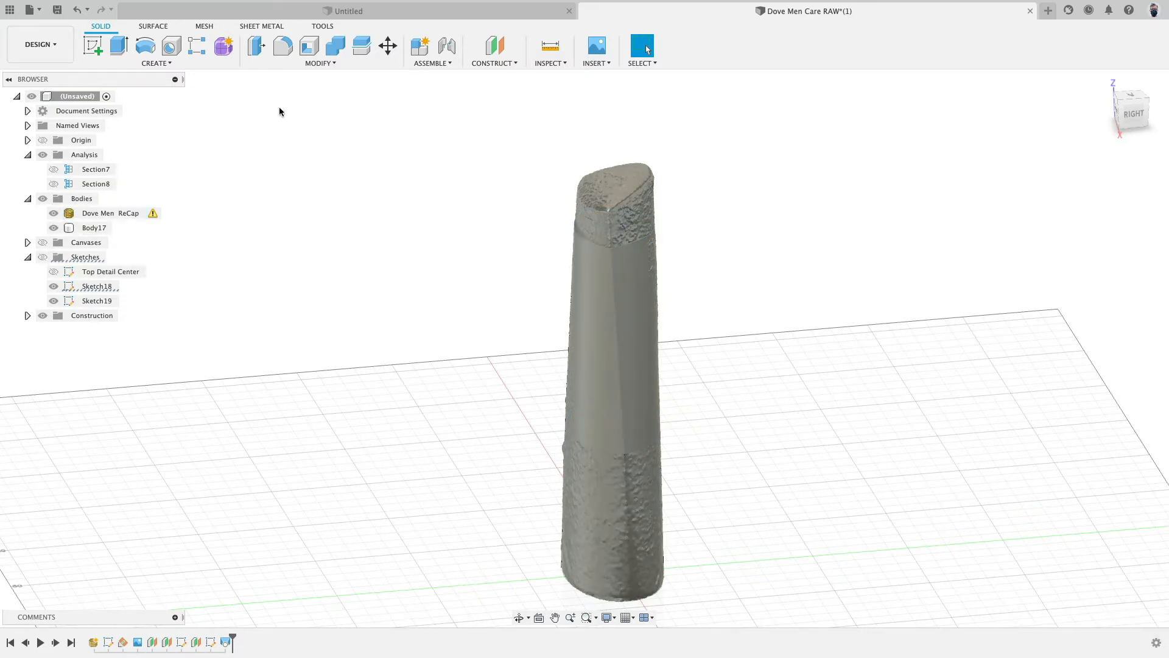
pyautogui.click(256, 46)
pyautogui.scroll(5, 609, 244)
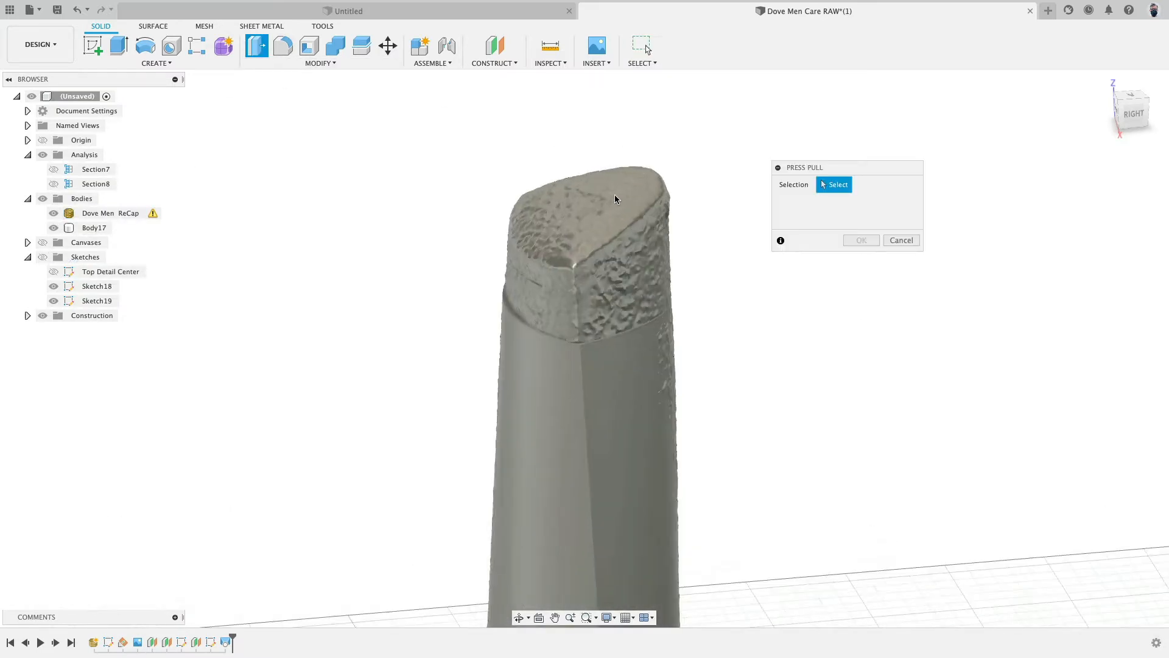
pyautogui.click(489, 356)
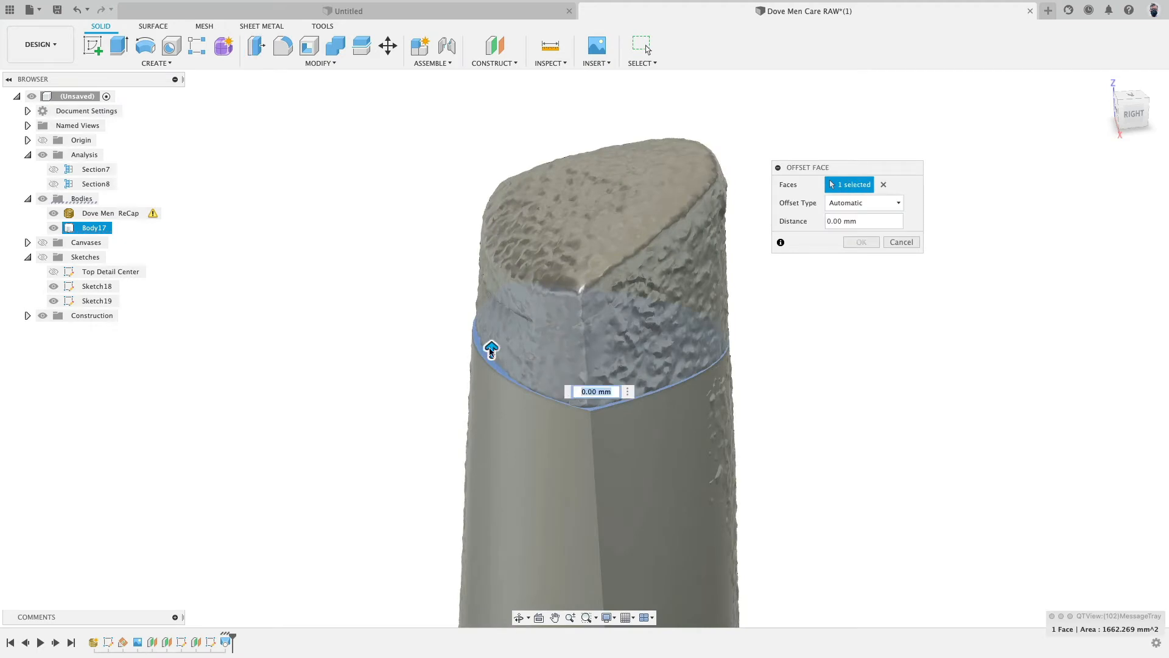
pyautogui.moveTo(492, 350); pyautogui.dragTo(471, 128)
pyautogui.scroll(-4, 397, 384)
pyautogui.keyDown('shift'); pyautogui.moveTo(396, 384); pyautogui.dragTo(387, 299, button='middle'); pyautogui.keyUp('shift')
pyautogui.keyDown('shift'); pyautogui.moveTo(386, 407); pyautogui.dragTo(584, 210, button='middle'); pyautogui.keyUp('shift')
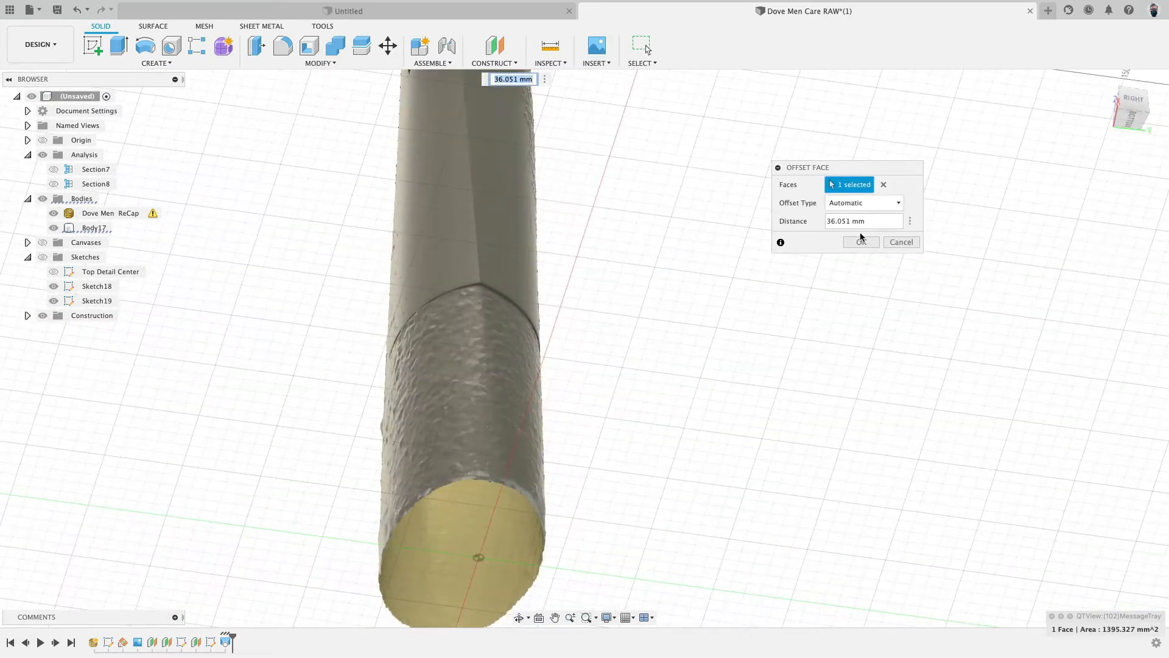
pyautogui.press('Return')
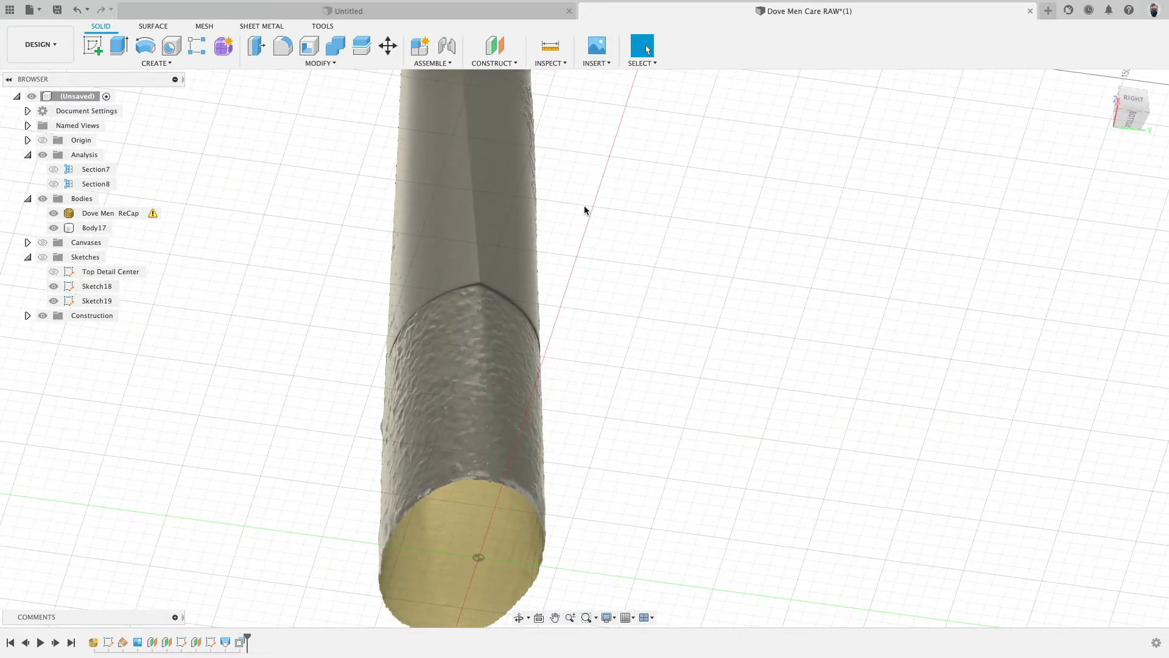
# - Press Pull the body's bottom face downward about 82.144 mm to reach the mesh bottom
pyautogui.click(256, 45)
pyautogui.scroll(5, 501, 301)
pyautogui.click(485, 269)
pyautogui.scroll(-5, 487, 274)
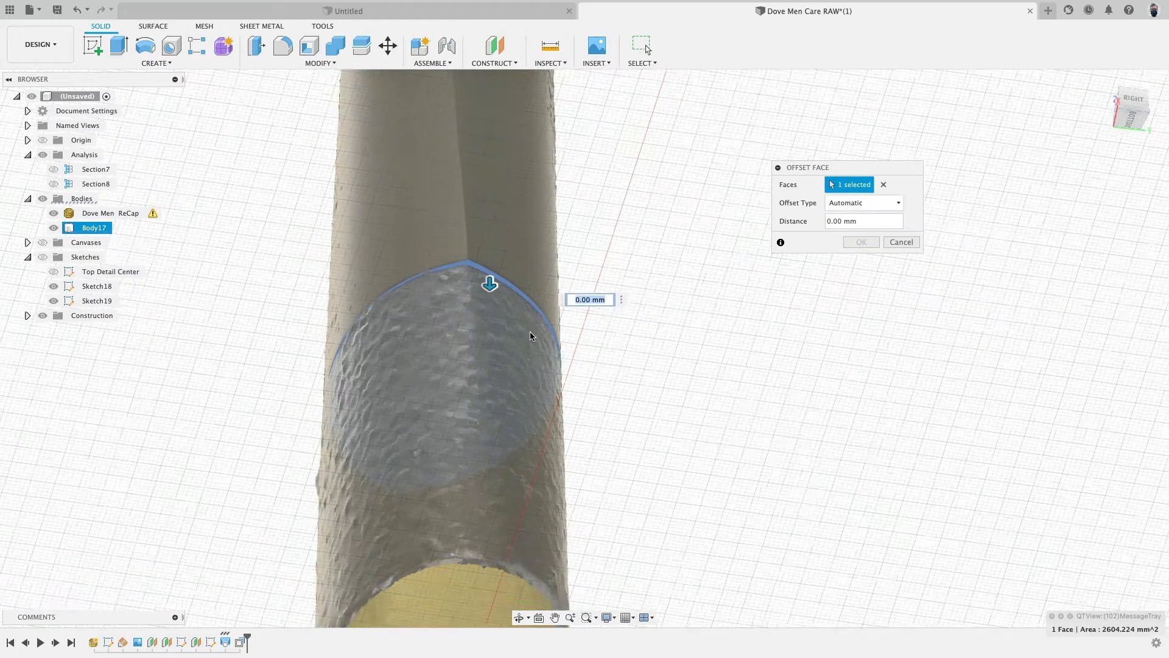
pyautogui.moveTo(503, 298); pyautogui.dragTo(519, 523)
pyautogui.keyDown('shift'); pyautogui.moveTo(611, 493); pyautogui.dragTo(655, 402, button='middle'); pyautogui.keyUp('shift')
pyautogui.click(1125, 113)
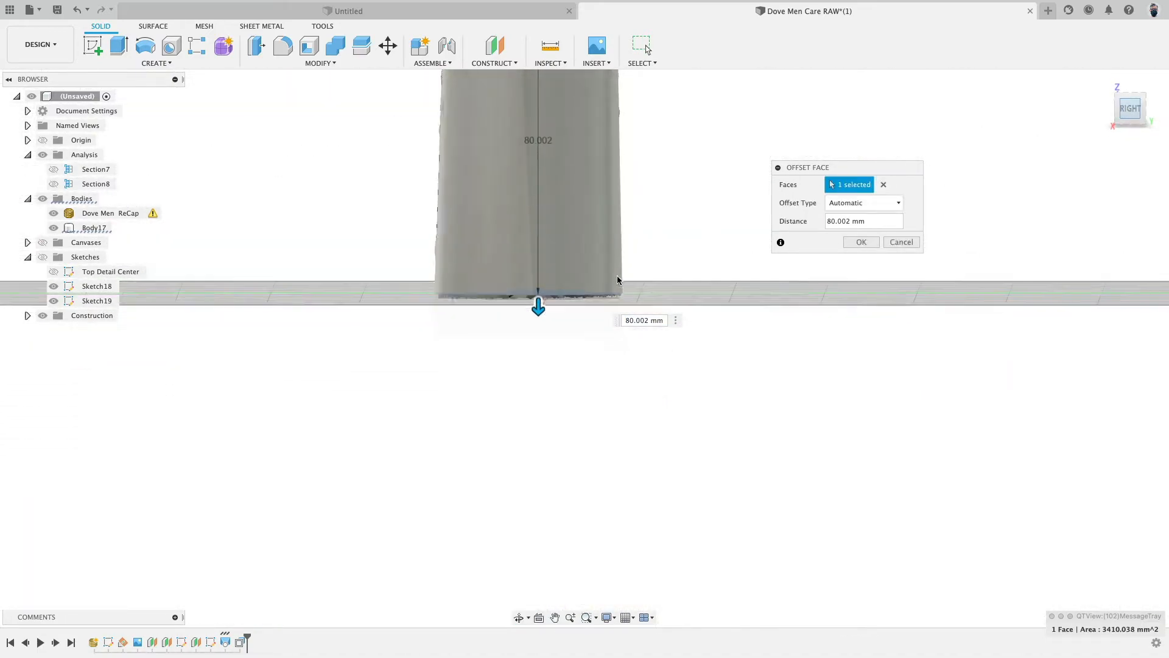
pyautogui.moveTo(526, 295); pyautogui.dragTo(573, 307)
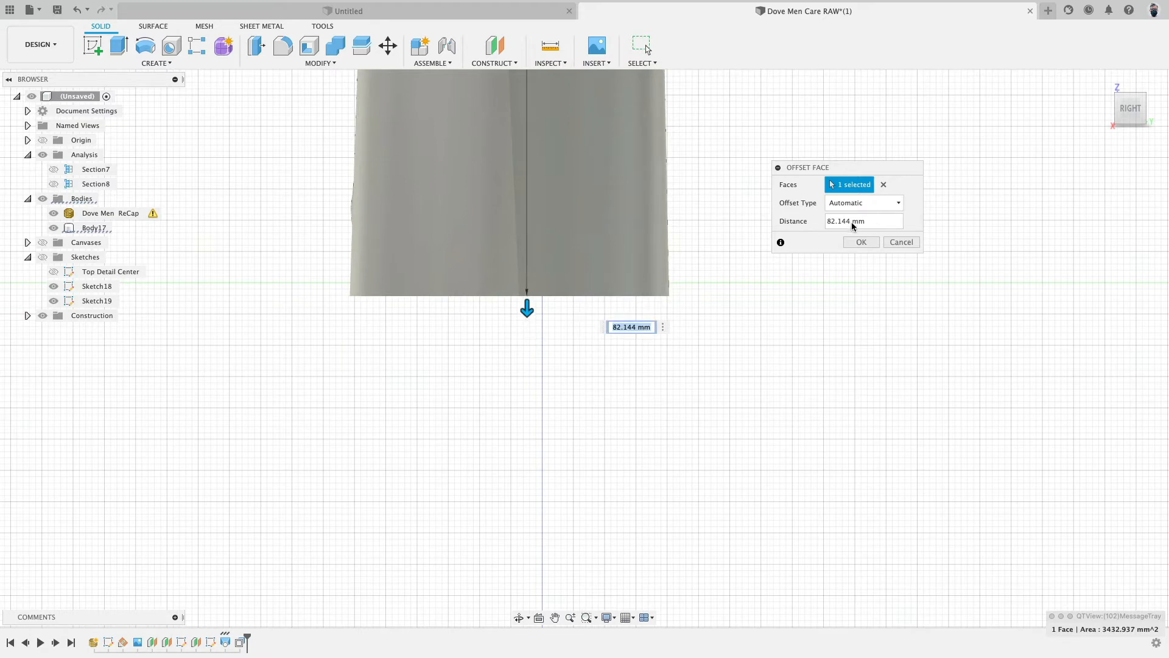
pyautogui.click(870, 247)
# - Inspect the extended body against the mesh from several views, checking its bottom face and edge
pyautogui.keyDown('shift'); pyautogui.moveTo(640, 468); pyautogui.dragTo(714, 431, button='middle'); pyautogui.keyUp('shift')
pyautogui.scroll(-5, 714, 431)
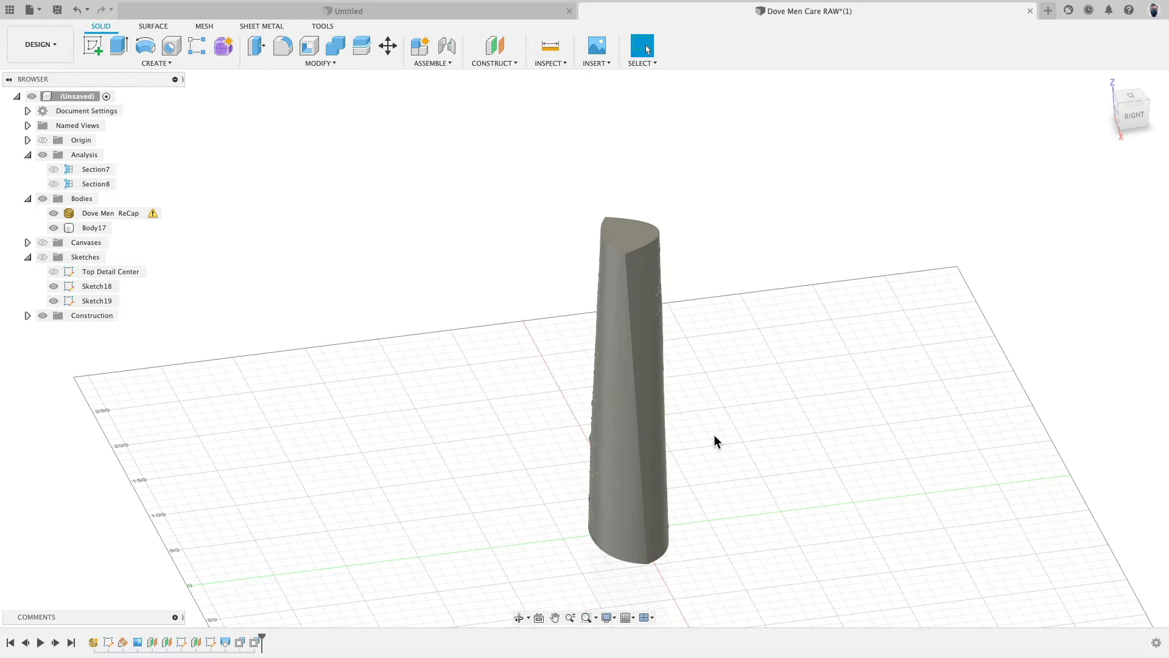
pyautogui.moveTo(713, 434)
pyautogui.keyDown('shift'); pyautogui.mouseDown(button='middle')
pyautogui.moveTo(702, 410)
pyautogui.moveTo(706, 426)
pyautogui.mouseUp(button='middle'); pyautogui.keyUp('shift')
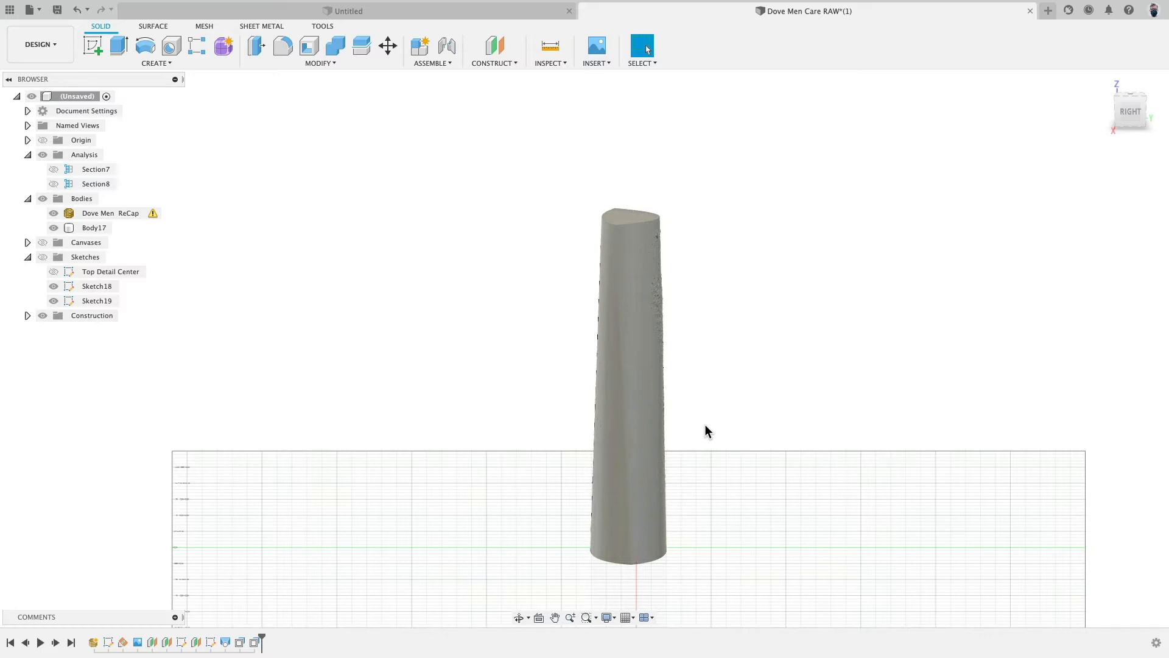
pyautogui.click(1128, 113)
pyautogui.moveTo(547, 360); pyautogui.dragTo(524, 263, button='middle')
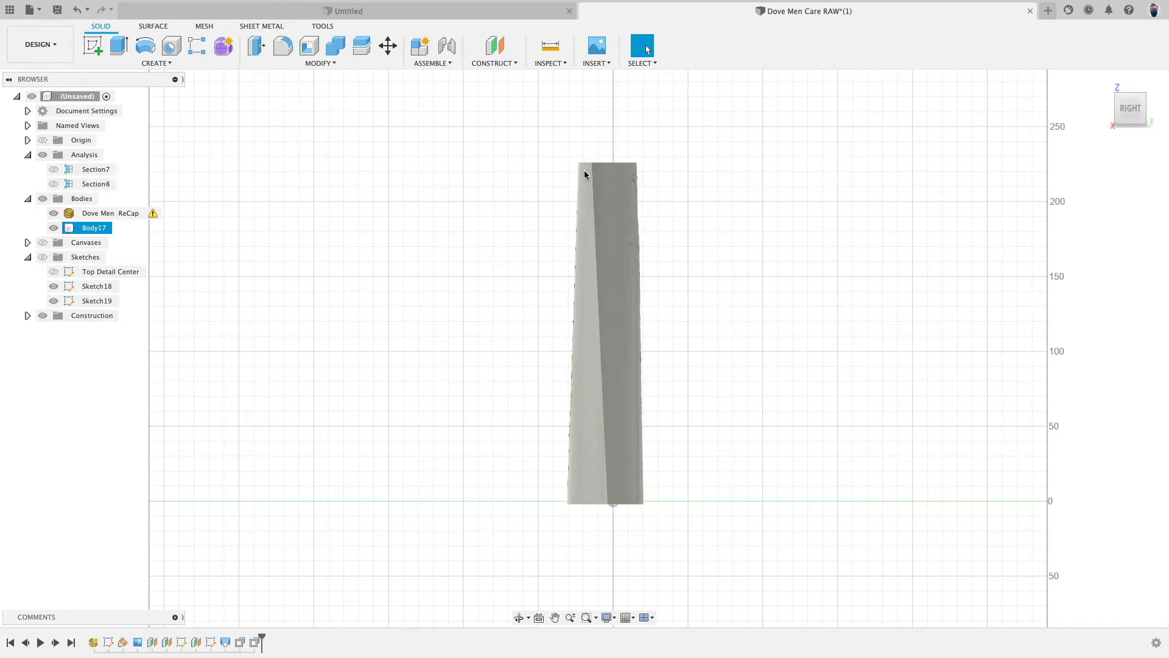
pyautogui.keyDown('shift'); pyautogui.moveTo(515, 387); pyautogui.dragTo(597, 208, button='middle'); pyautogui.keyUp('shift')
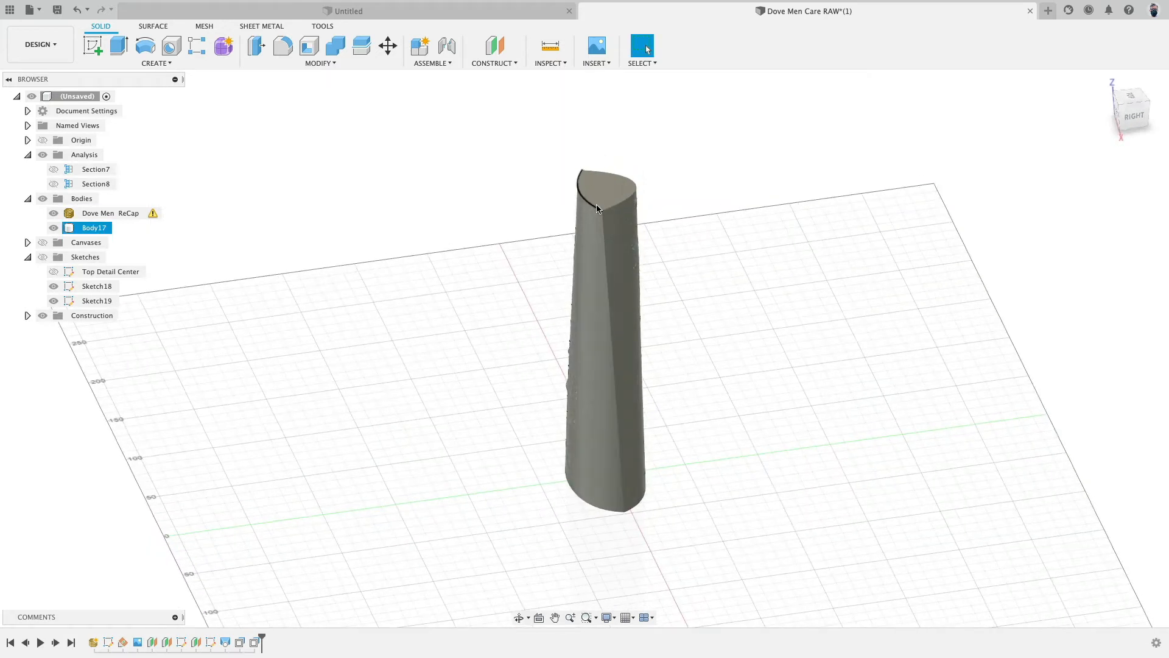
pyautogui.click(607, 185)
pyautogui.keyDown('shift'); pyautogui.moveTo(596, 300); pyautogui.dragTo(530, 394, button='middle'); pyautogui.keyUp('shift')
pyautogui.click(594, 466)
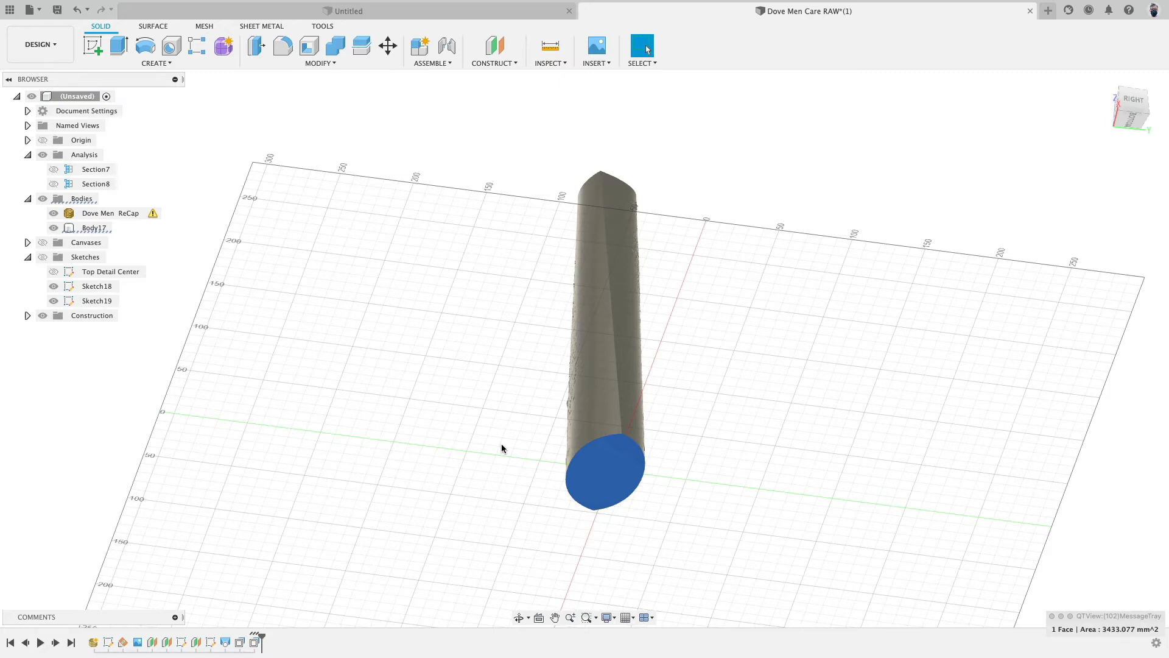
pyautogui.click(630, 438)
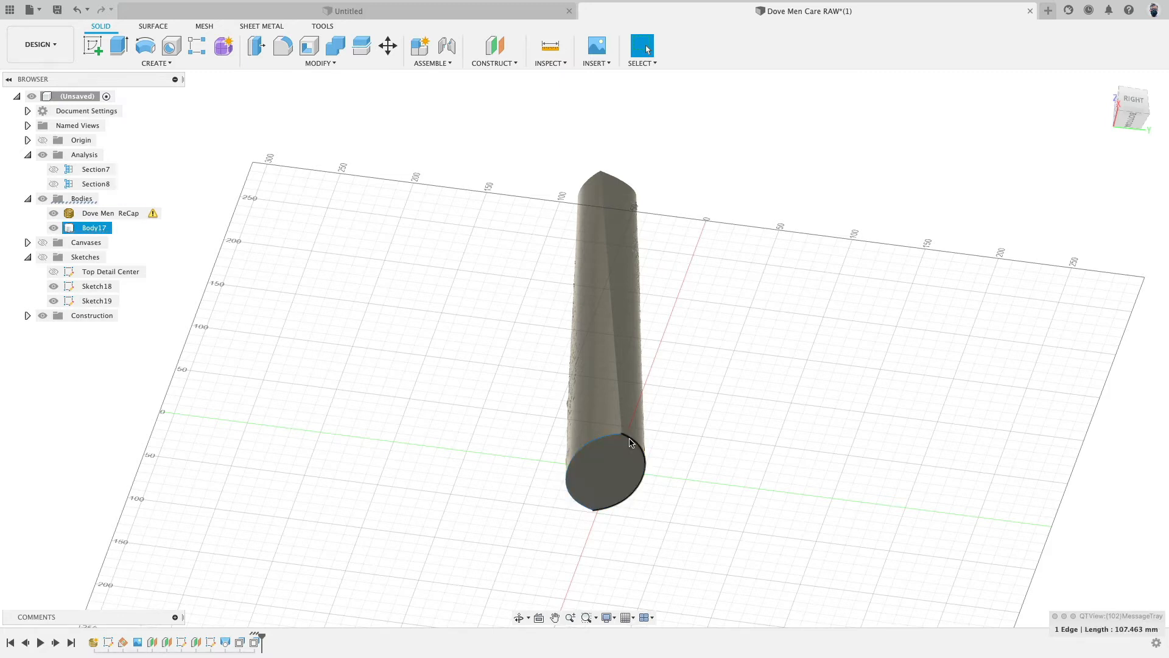
pyautogui.keyDown('shift'); pyautogui.moveTo(616, 476); pyautogui.dragTo(665, 209, button='middle'); pyautogui.keyUp('shift')
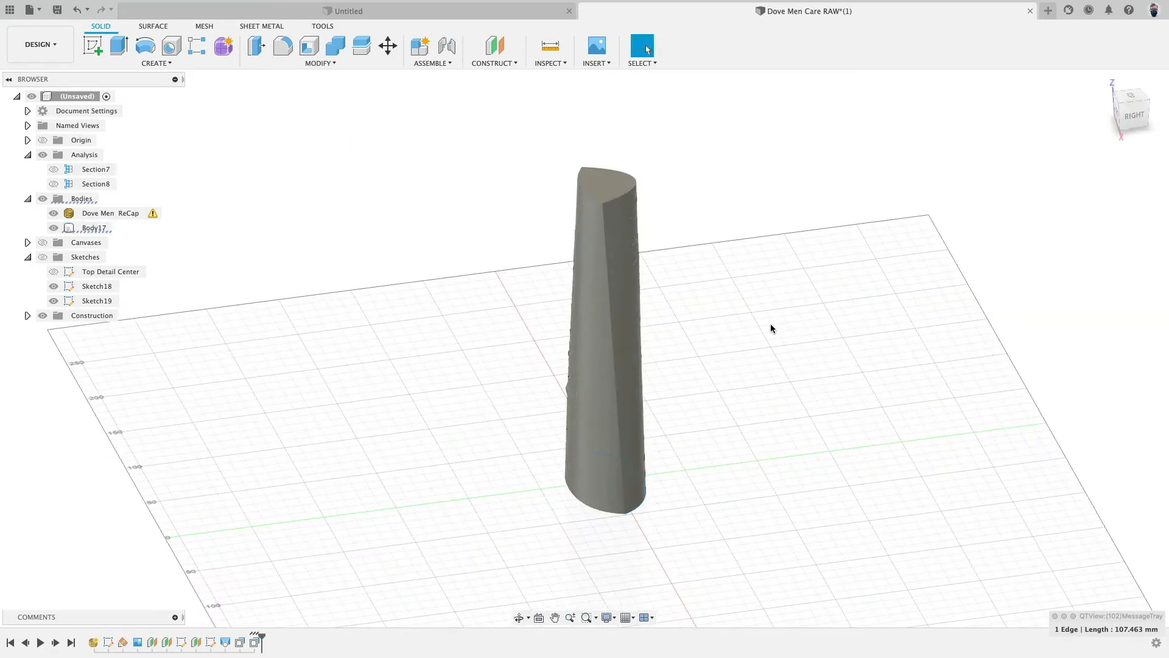
pyautogui.click(1134, 115)
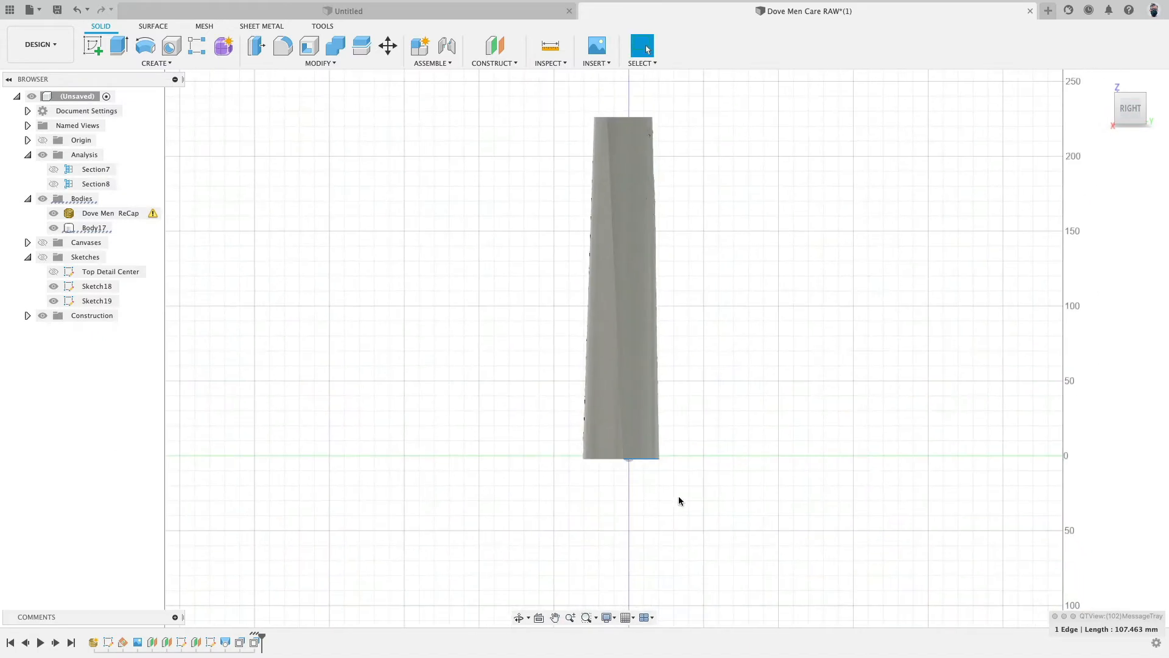
pyautogui.keyDown('shift'); pyautogui.moveTo(673, 519); pyautogui.dragTo(685, 496, button='middle'); pyautogui.keyUp('shift')
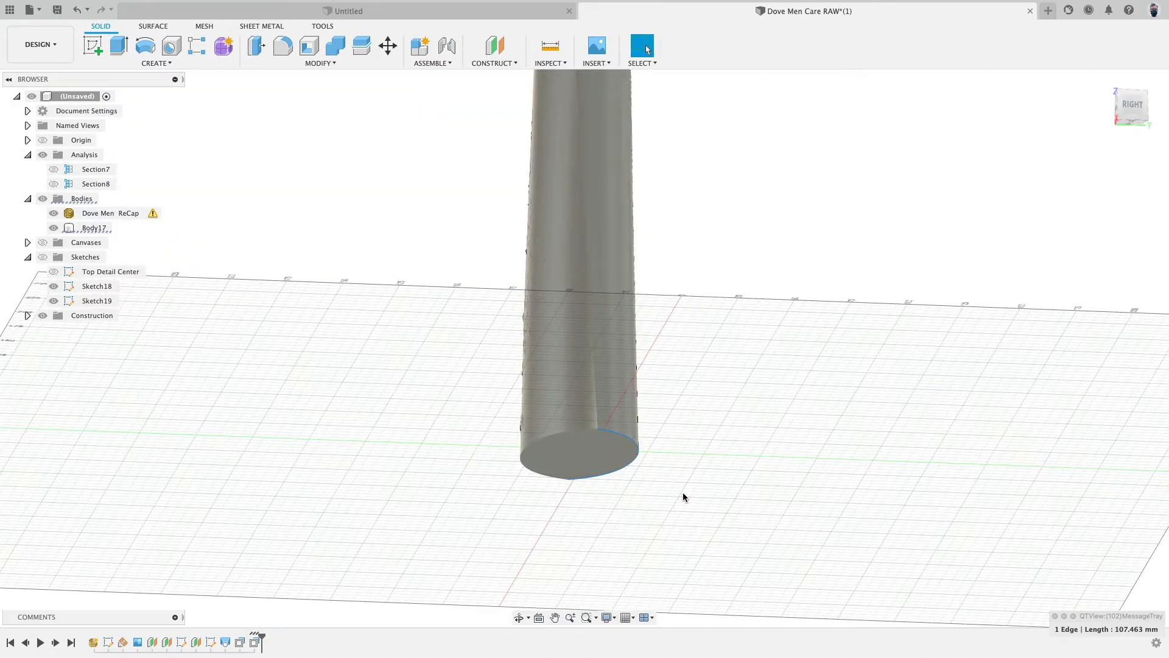
pyautogui.click(378, 163)
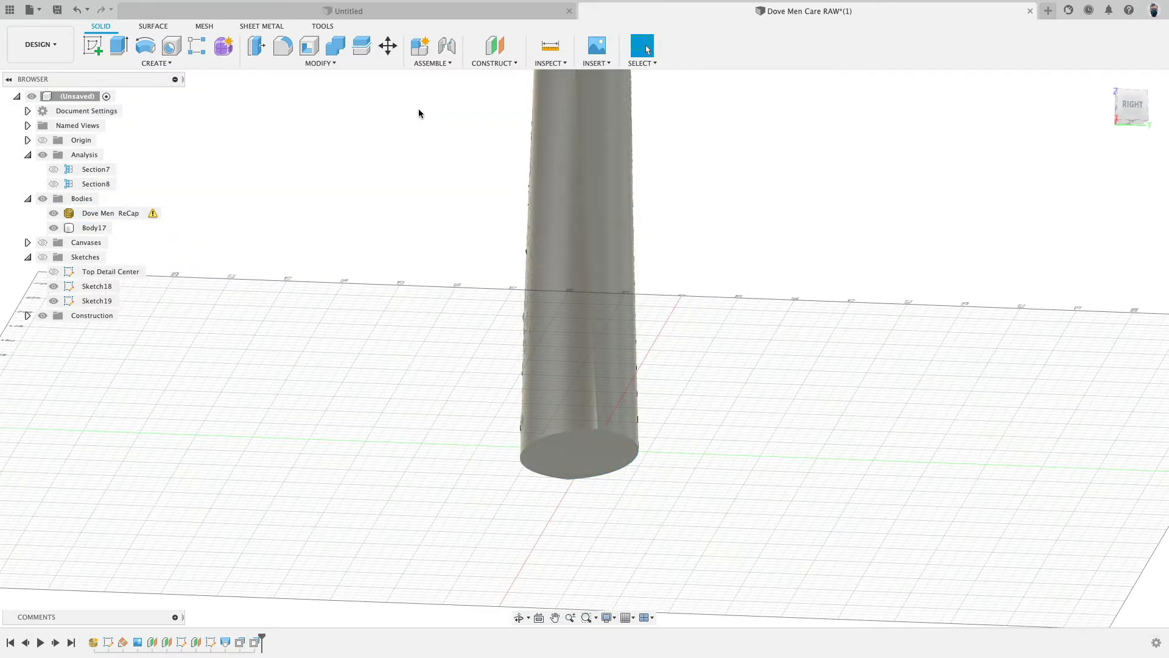
# - Split the body with the ground plane at its base using Split Body
pyautogui.click(336, 64)
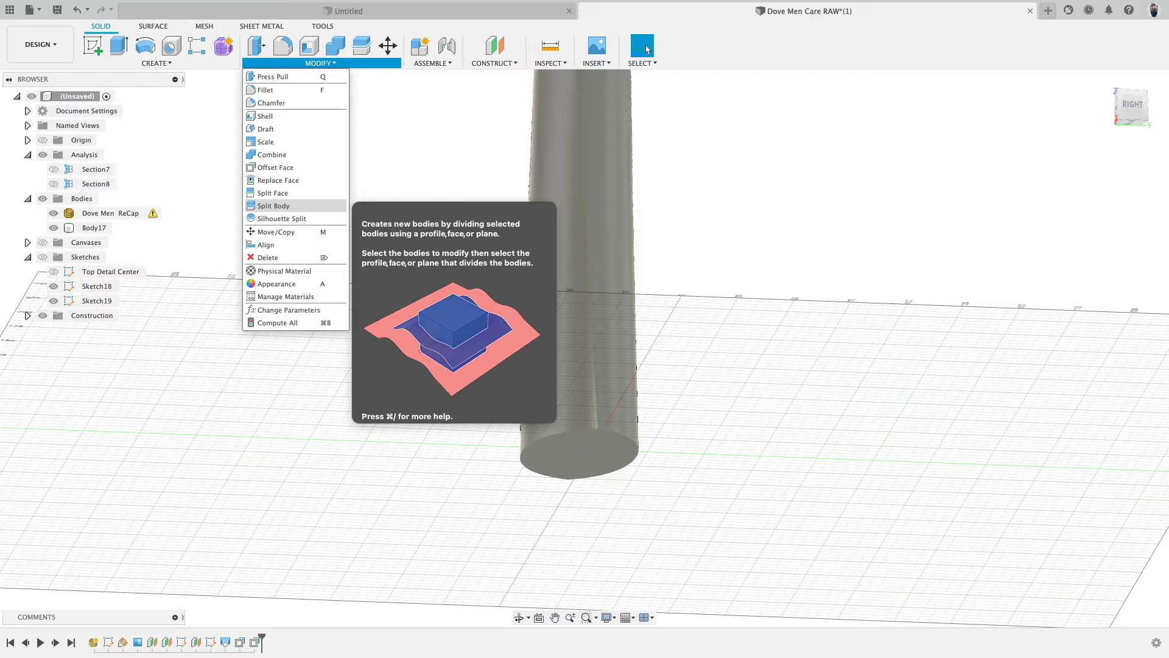
pyautogui.click(308, 205)
pyautogui.click(546, 181)
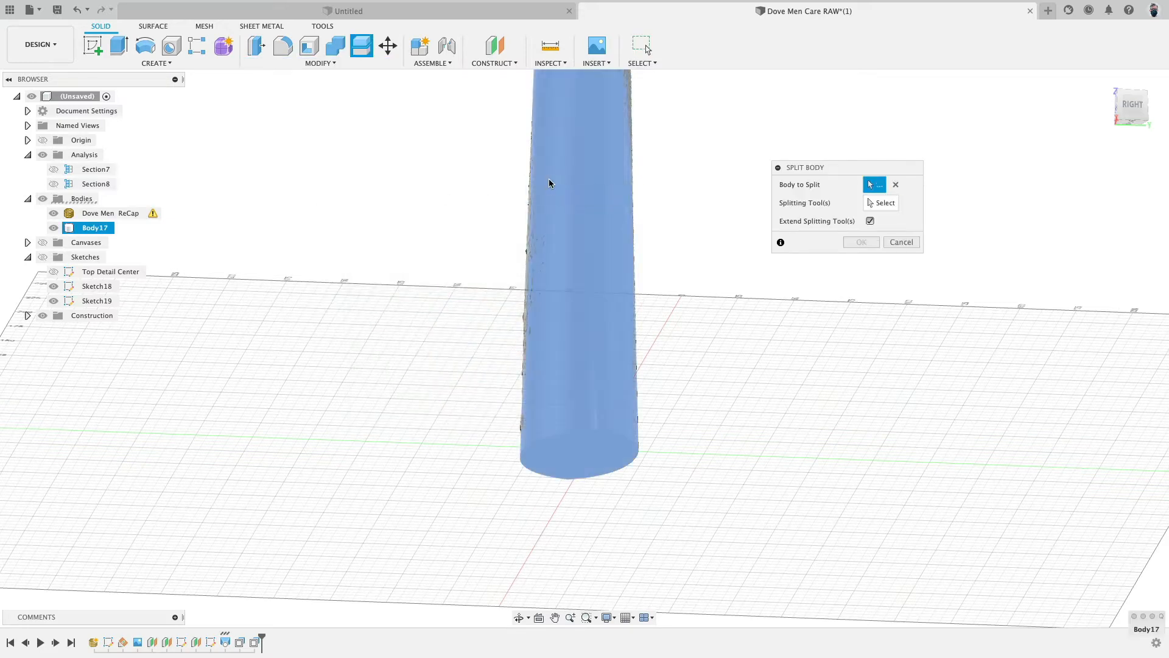
pyautogui.keyDown('shift'); pyautogui.moveTo(889, 205); pyautogui.dragTo(692, 393, button='middle'); pyautogui.keyUp('shift')
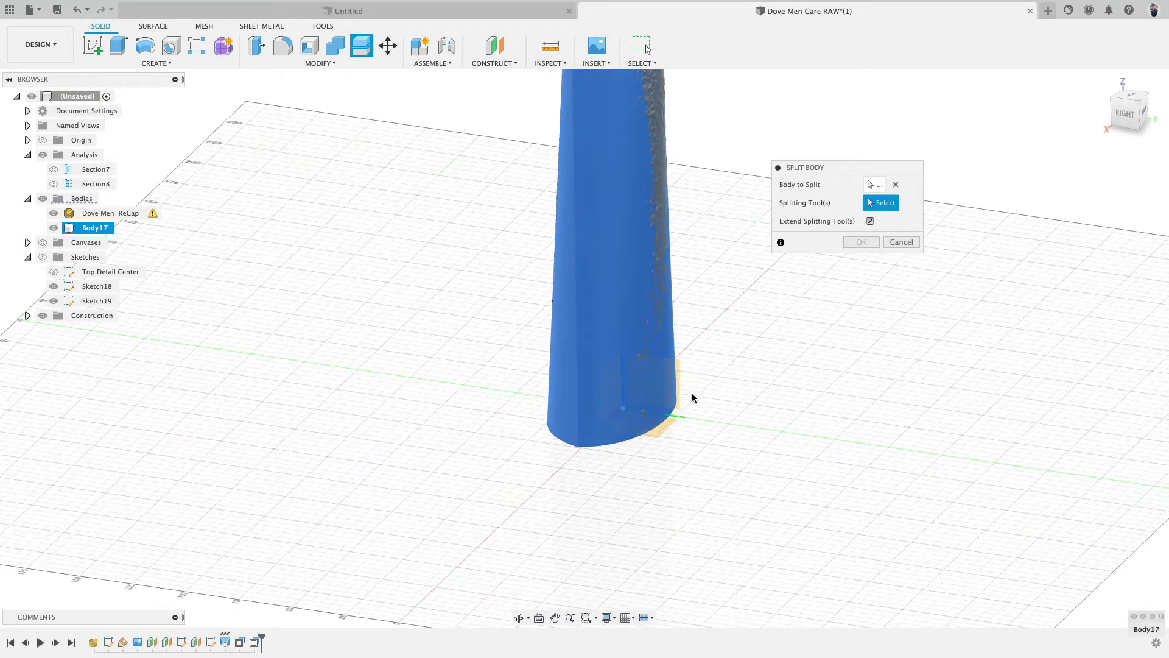
pyautogui.click(652, 433)
pyautogui.click(861, 240)
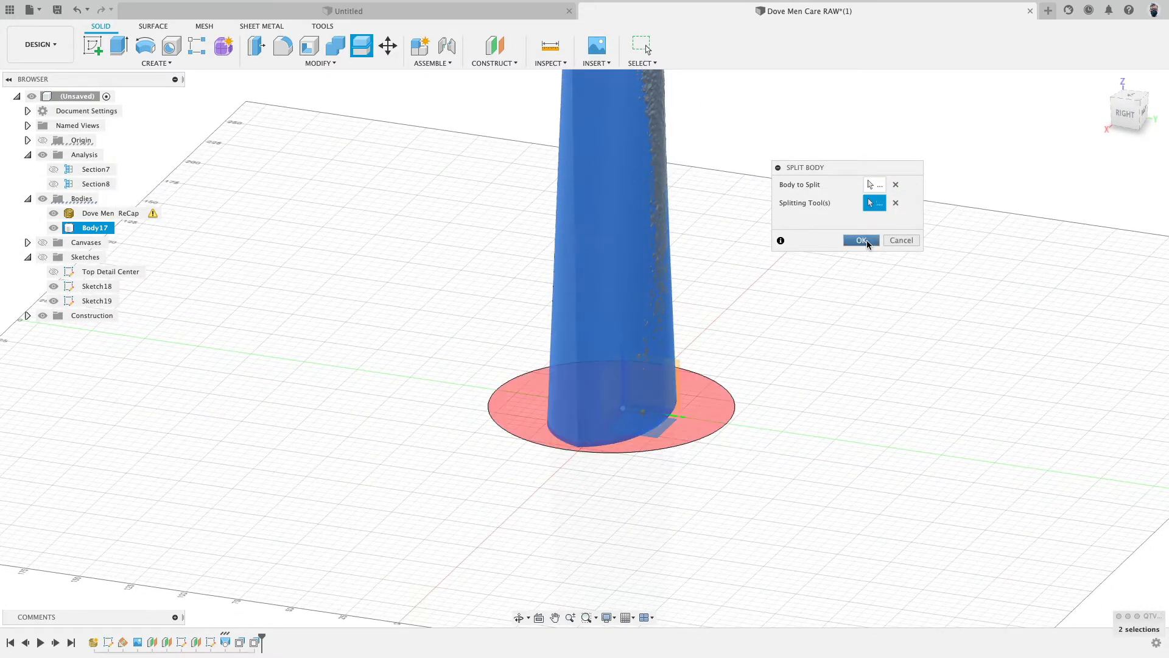
# - Set the visual style to Shaded with Visible Edges Only
pyautogui.keyDown('shift'); pyautogui.moveTo(783, 402); pyautogui.dragTo(765, 429, button='middle'); pyautogui.keyUp('shift')
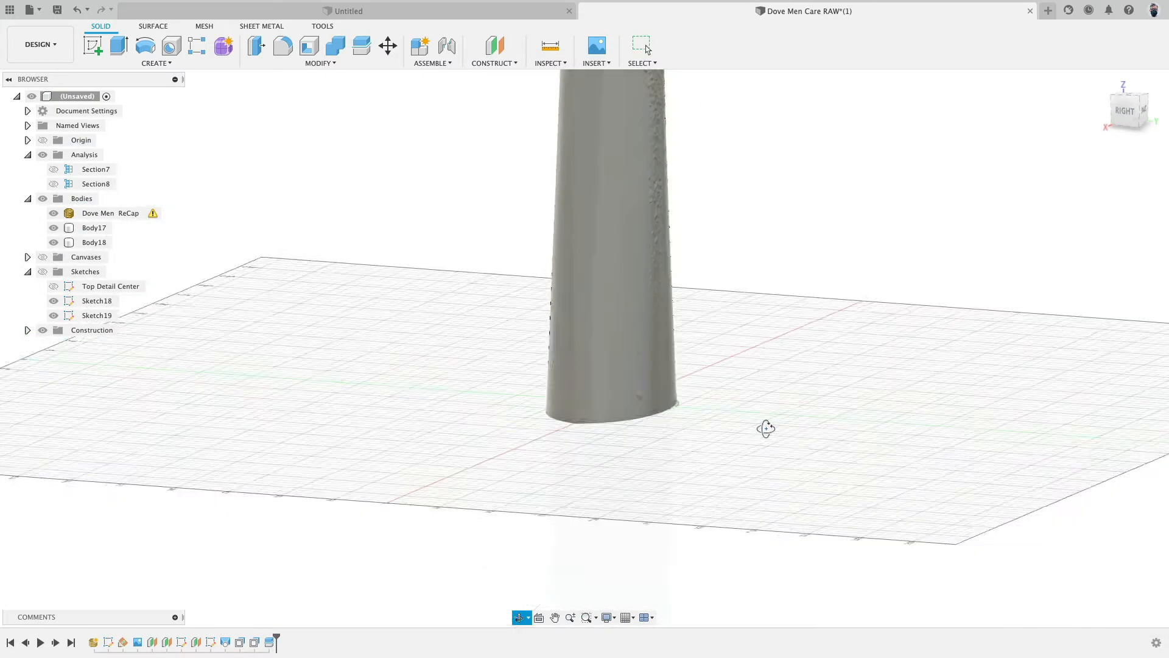
pyautogui.click(631, 617)
pyautogui.click(608, 618)
pyautogui.moveTo(646, 513)
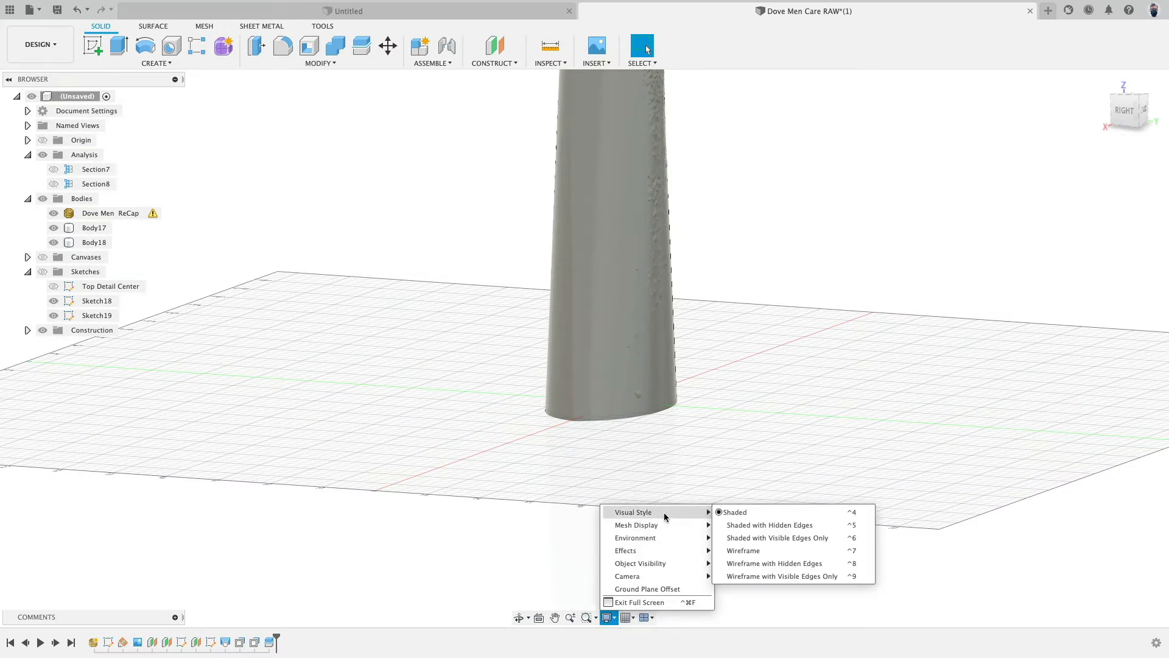
pyautogui.click(745, 539)
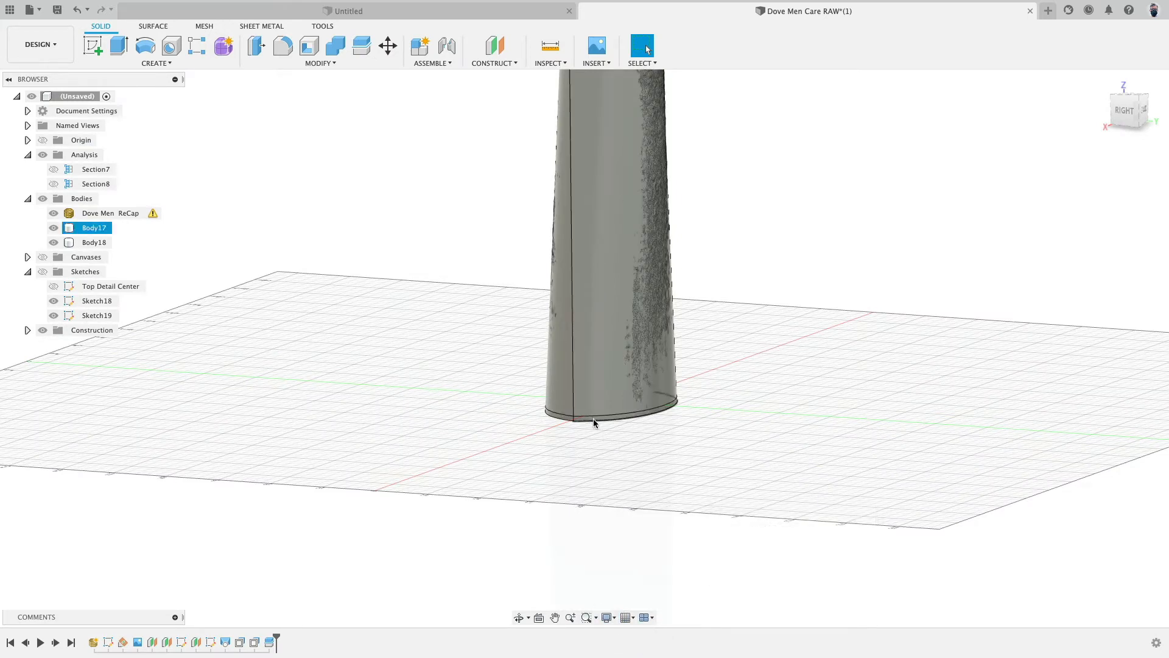
# - Remove the thin slice body left below the split plane
pyautogui.click(96, 243)
pyautogui.click(94, 228)
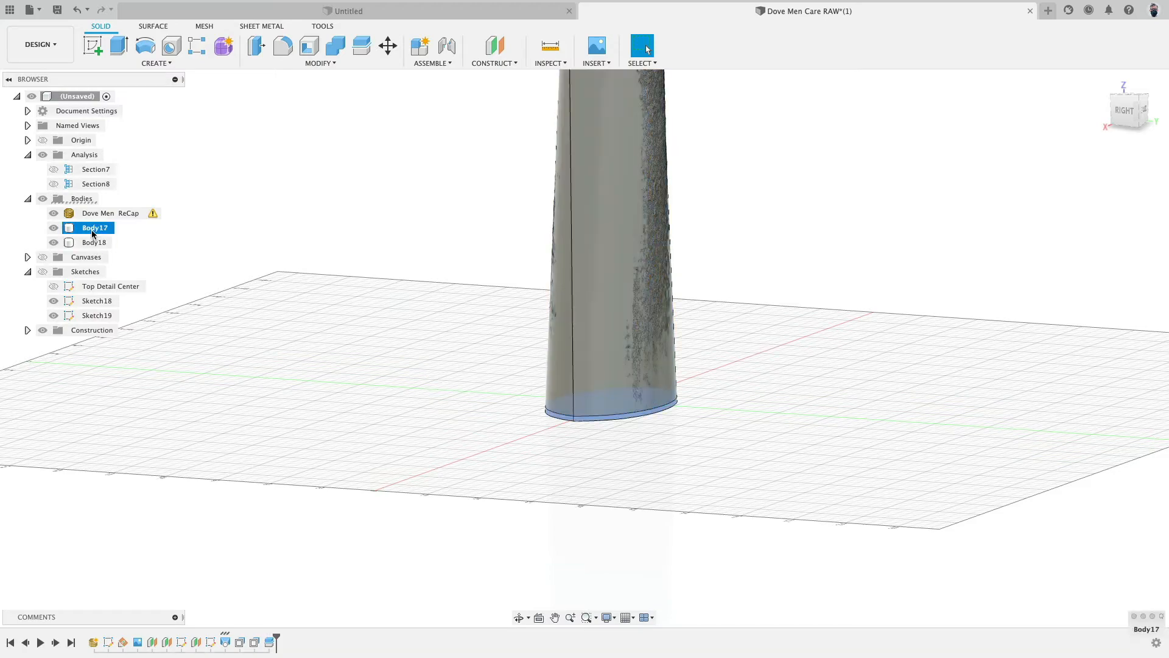
pyautogui.rightClick(93, 233)
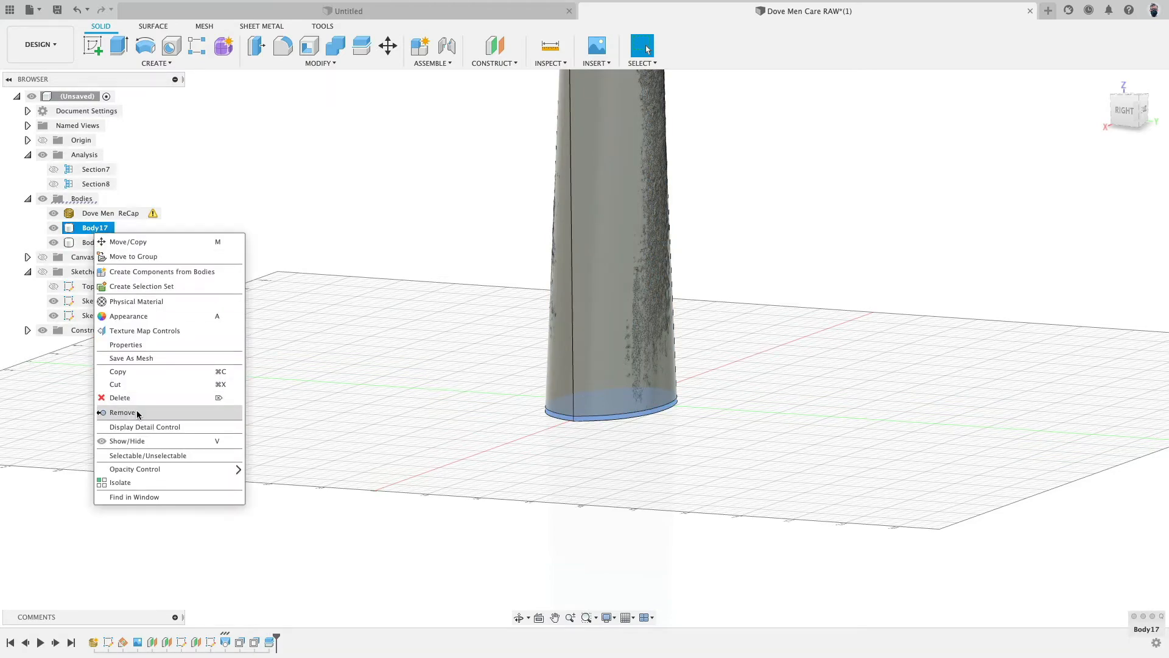
pyautogui.click(116, 409)
# - Start a Fillet on the body's vertical seam edge, dragging its chord length to about 8.712 mm
pyautogui.keyDown('shift'); pyautogui.moveTo(455, 475); pyautogui.dragTo(391, 319, button='middle'); pyautogui.keyUp('shift')
pyautogui.keyDown('shift'); pyautogui.moveTo(397, 411); pyautogui.dragTo(409, 376, button='middle'); pyautogui.keyUp('shift')
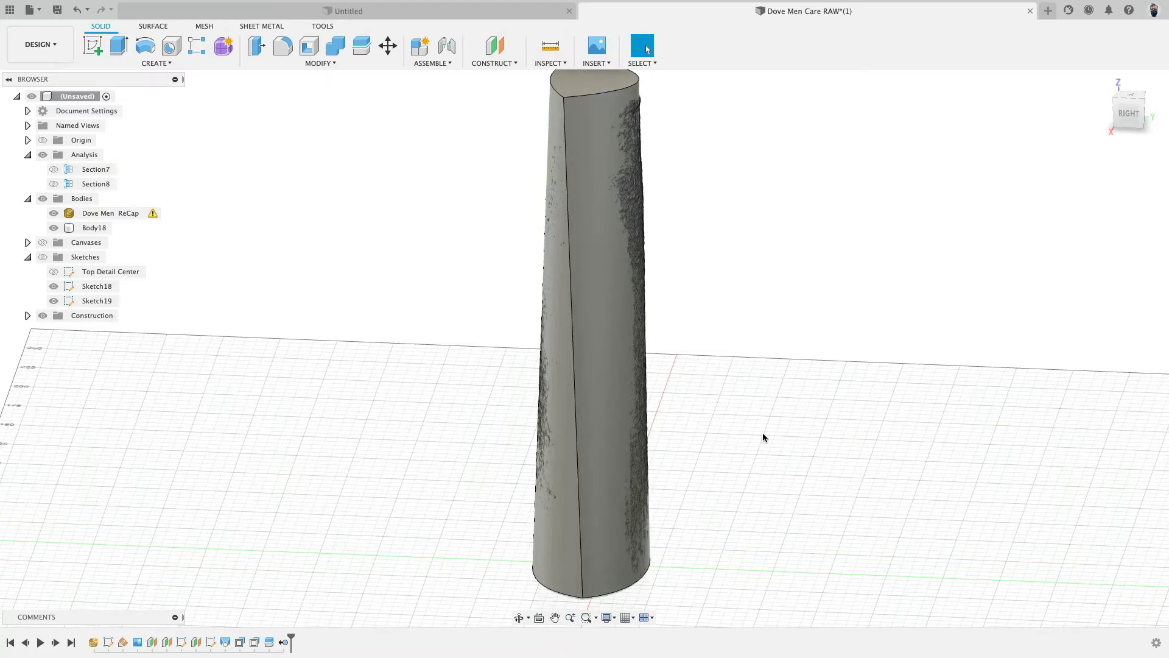
pyautogui.keyDown('shift'); pyautogui.moveTo(762, 432); pyautogui.dragTo(764, 354, button='middle'); pyautogui.keyUp('shift')
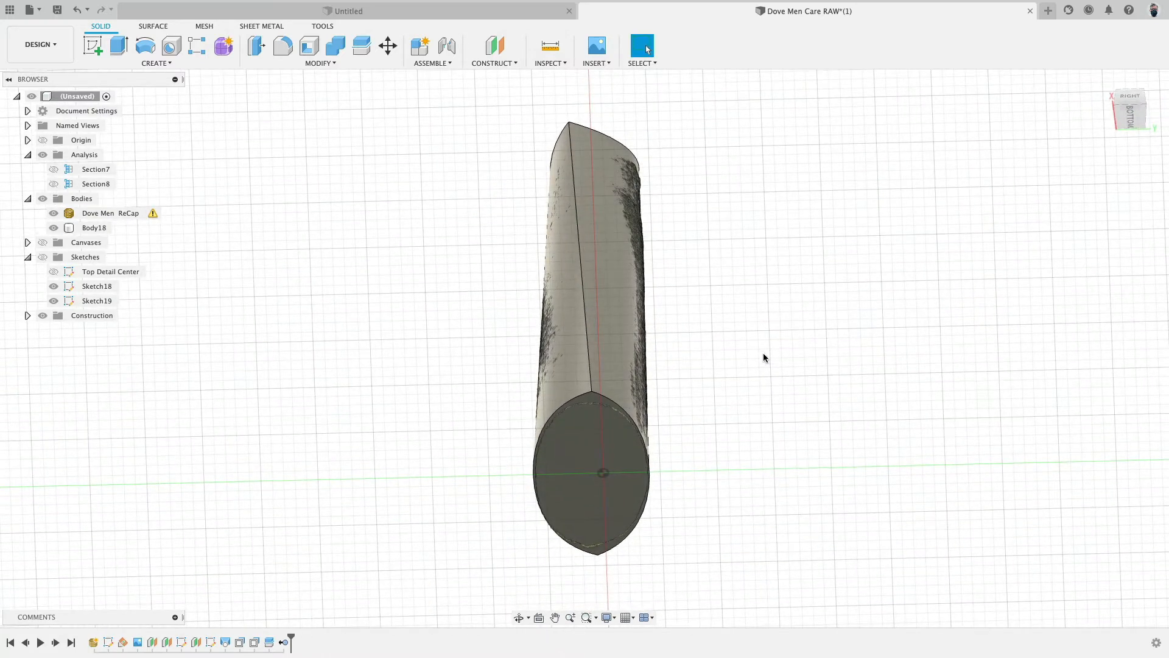
pyautogui.scroll(5, 763, 353)
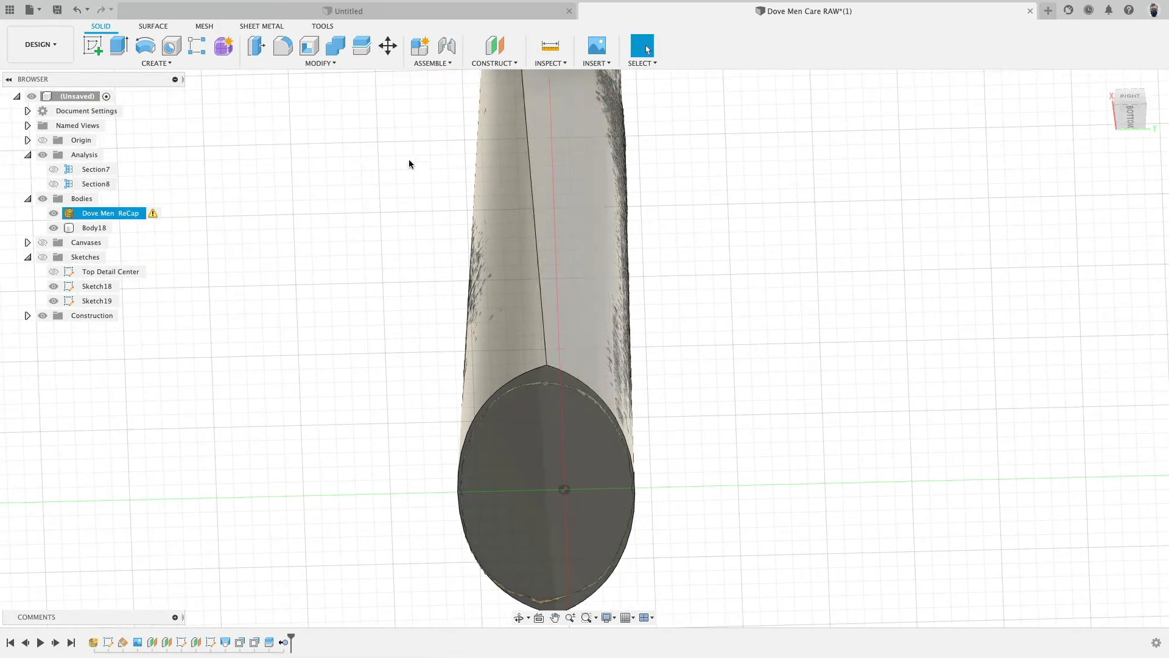
pyautogui.click(280, 47)
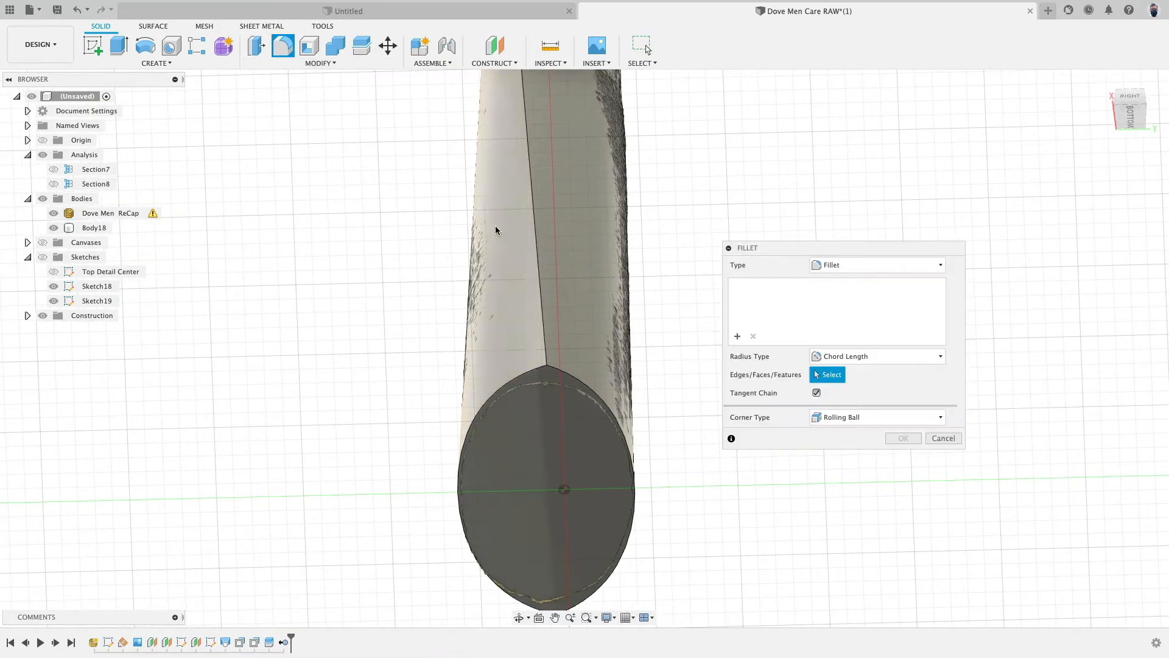
pyautogui.click(535, 230)
pyautogui.scroll(-4, 378, 299)
pyautogui.keyDown('shift'); pyautogui.moveTo(337, 271); pyautogui.dragTo(396, 267, button='middle'); pyautogui.keyUp('shift')
pyautogui.moveTo(507, 249); pyautogui.dragTo(507, 250)
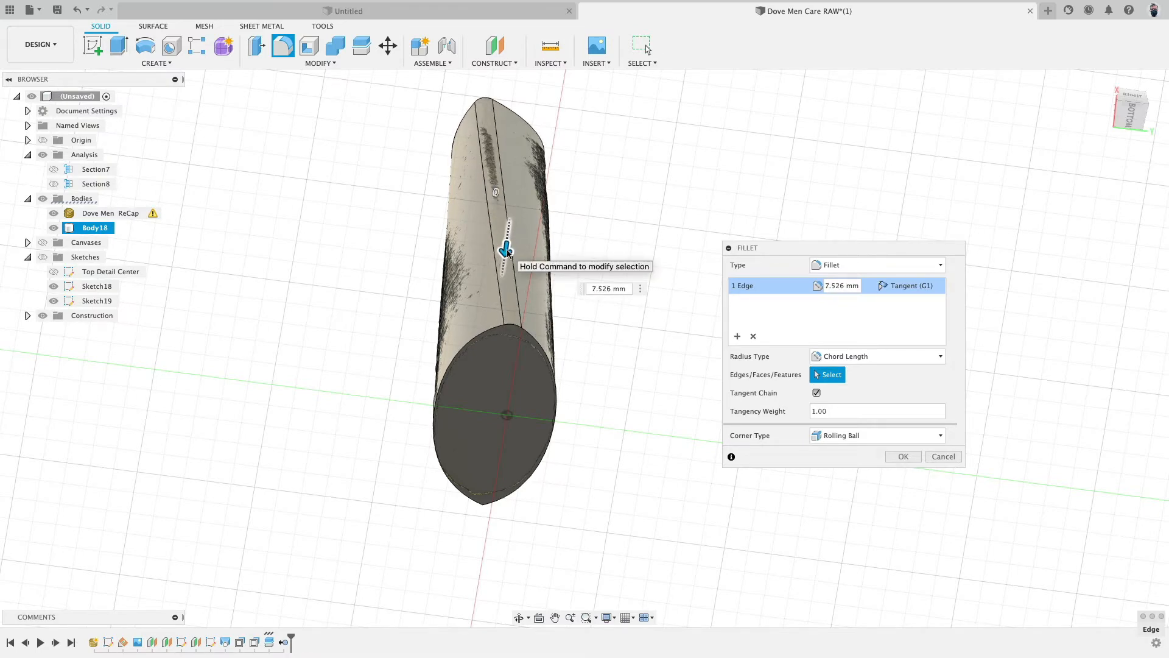
pyautogui.keyDown('shift'); pyautogui.moveTo(507, 251); pyautogui.dragTo(481, 355, button='middle'); pyautogui.keyUp('shift')
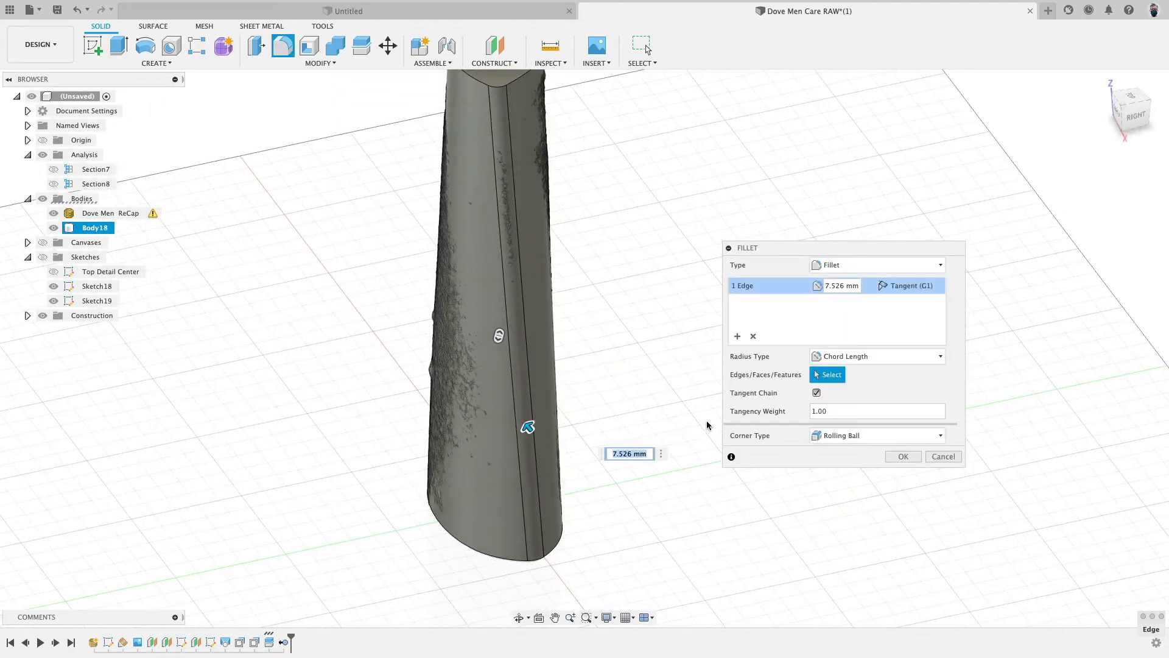
pyautogui.moveTo(616, 274)
pyautogui.keyDown('shift'); pyautogui.mouseDown(button='middle')
pyautogui.moveTo(652, 318)
pyautogui.moveTo(611, 287)
pyautogui.moveTo(637, 264)
pyautogui.moveTo(627, 201)
pyautogui.moveTo(603, 255)
pyautogui.mouseUp(button='middle'); pyautogui.keyUp('shift')
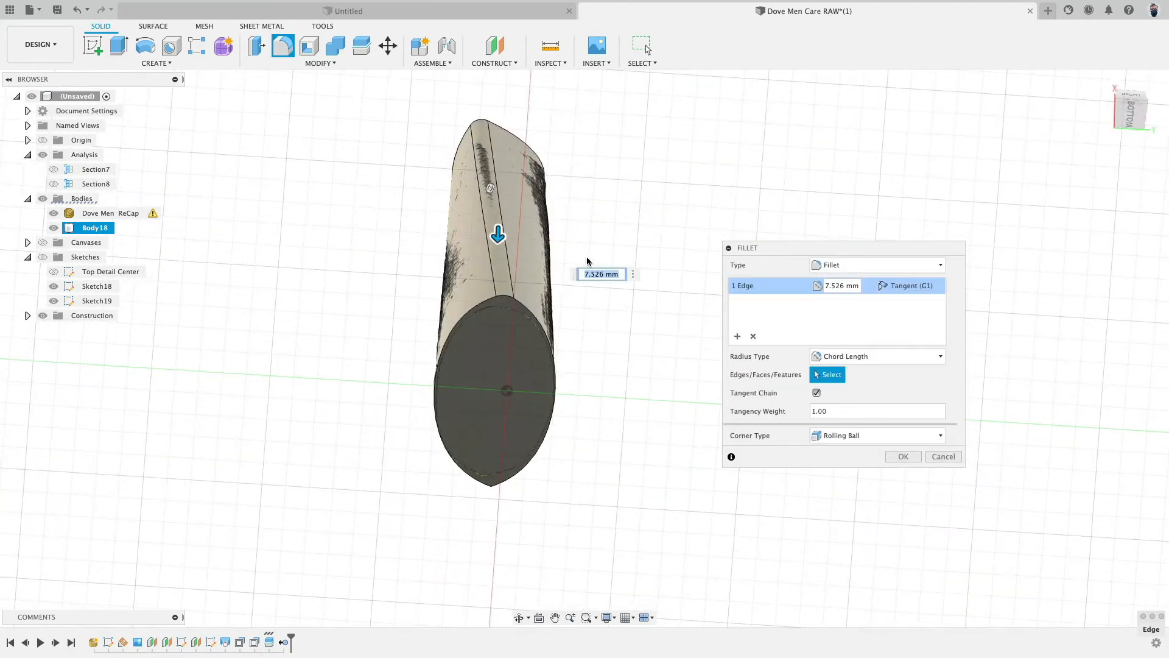
pyautogui.moveTo(464, 227); pyautogui.dragTo(469, 234)
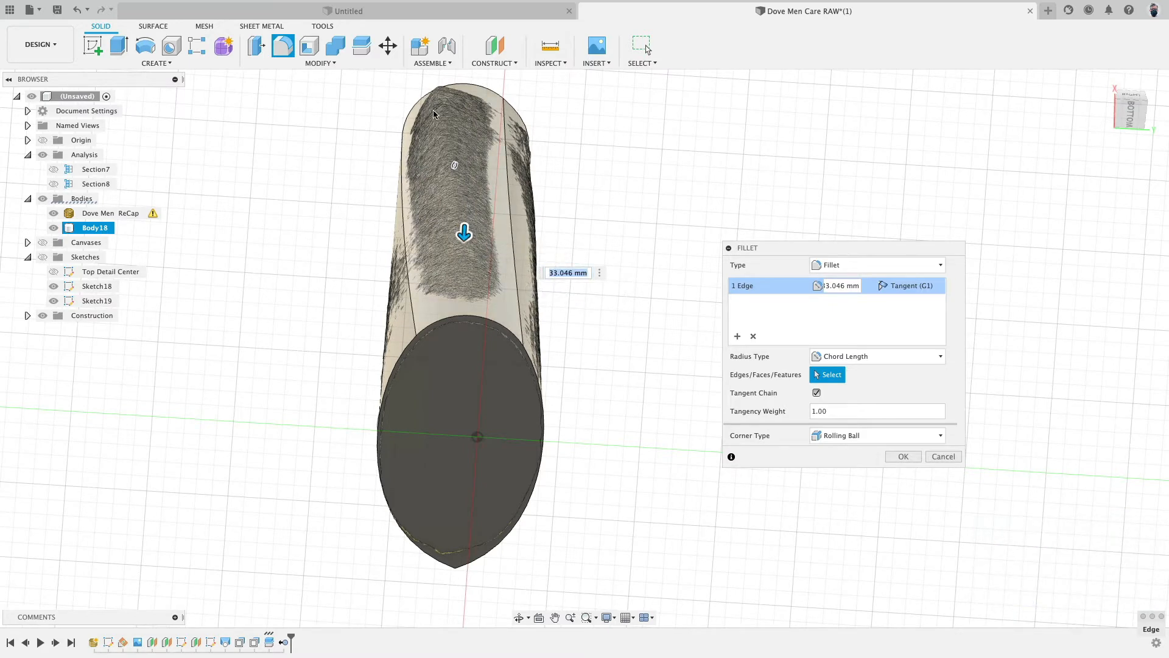
pyautogui.moveTo(464, 234); pyautogui.dragTo(465, 229)
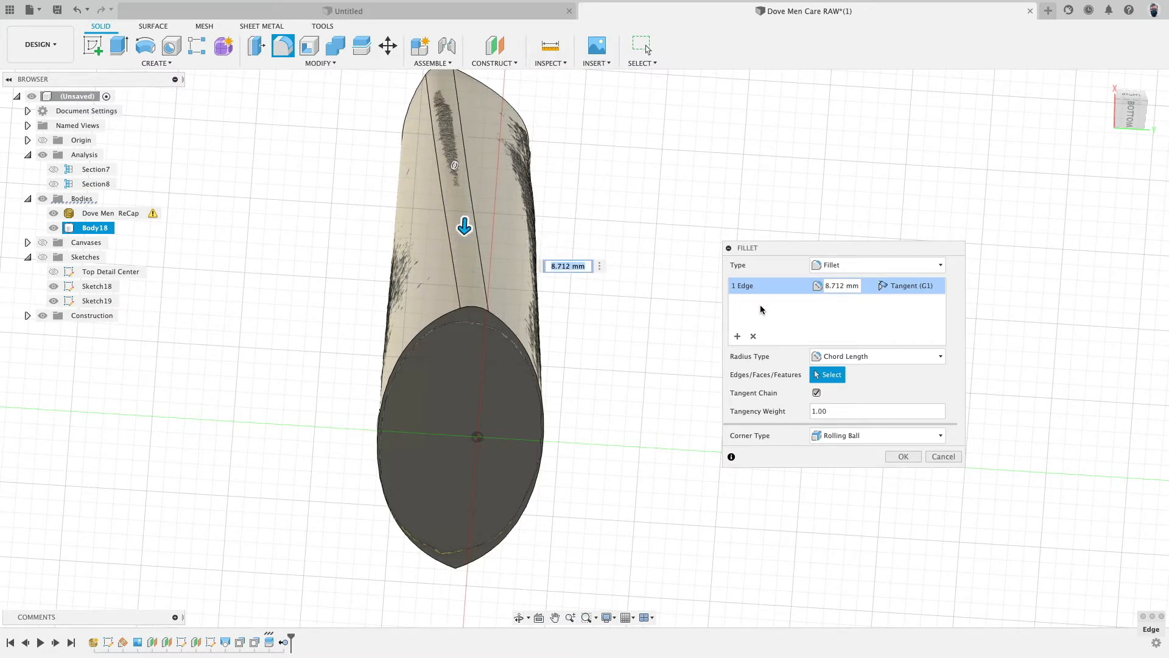
# - Switch the seam fillet to a Variable radius type and set its start radius to 6 mm
pyautogui.click(850, 355)
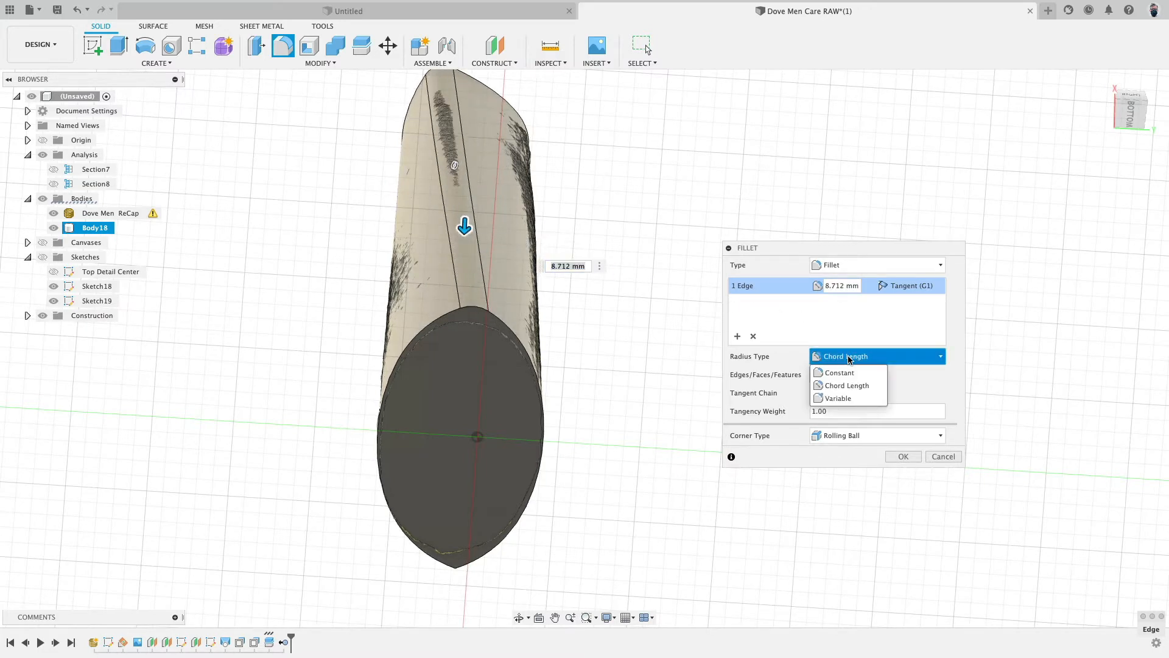
pyautogui.click(856, 401)
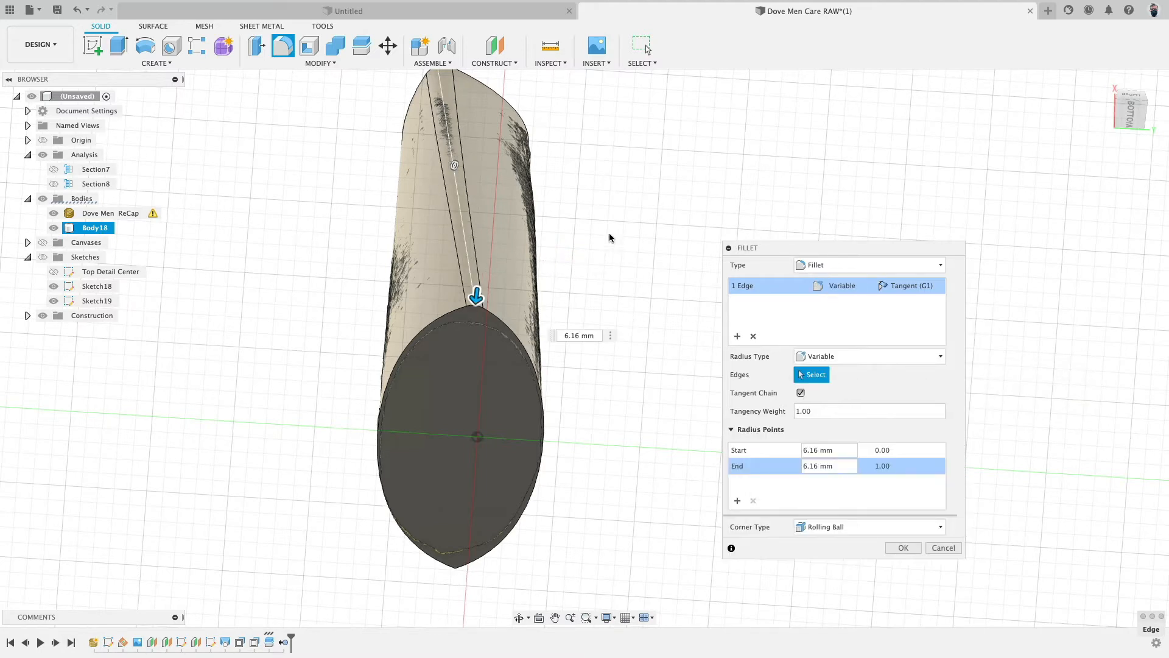
pyautogui.moveTo(598, 205); pyautogui.dragTo(620, 307, button='middle')
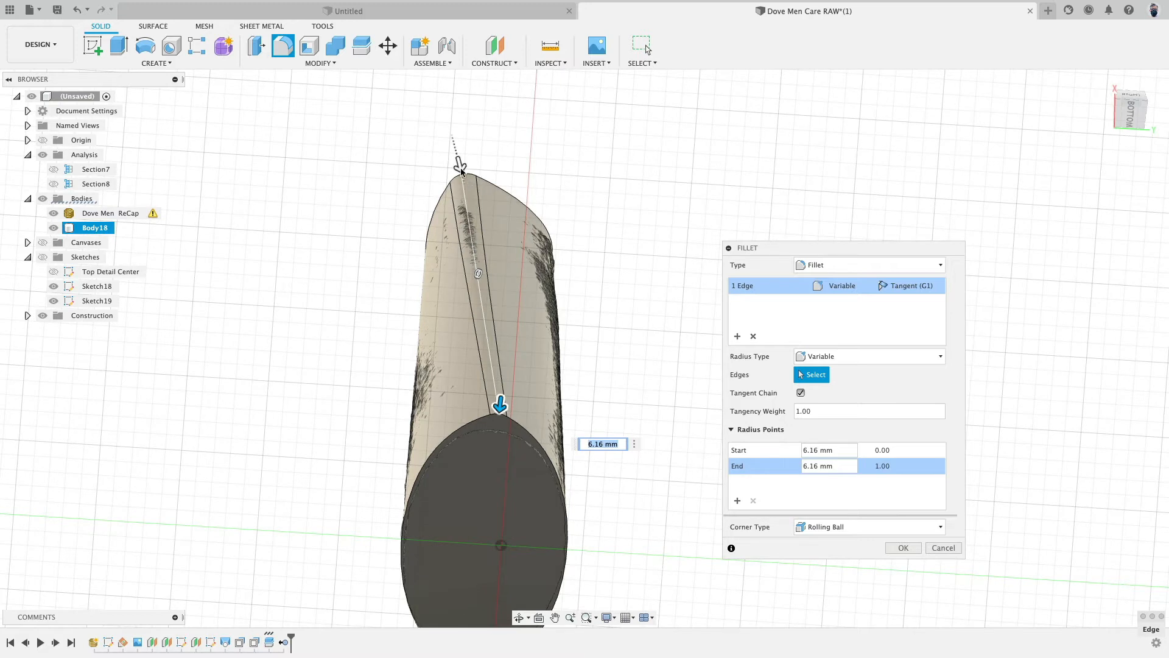
pyautogui.click(831, 451)
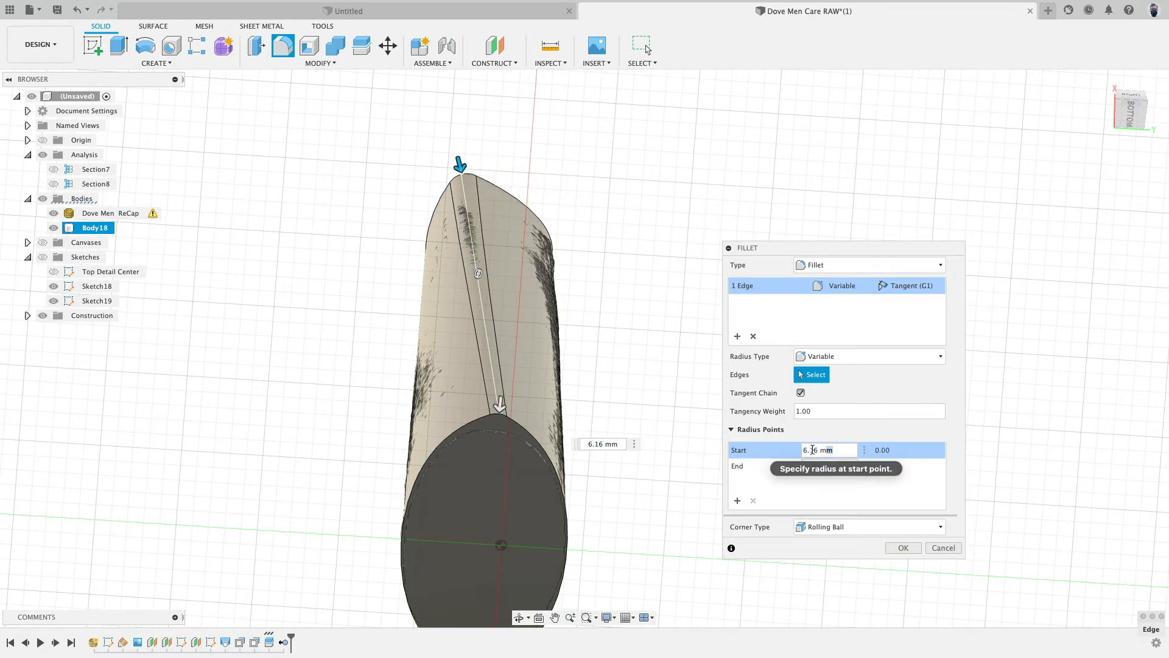
pyautogui.click(801, 450)
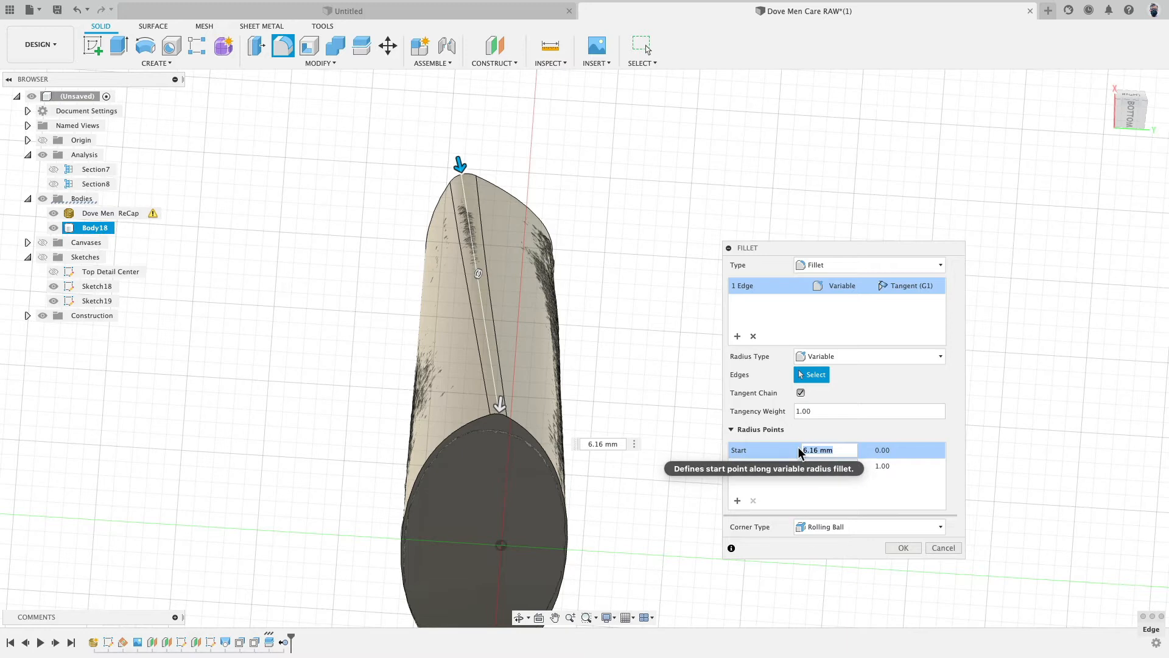
pyautogui.write('6')
pyautogui.press('Return')
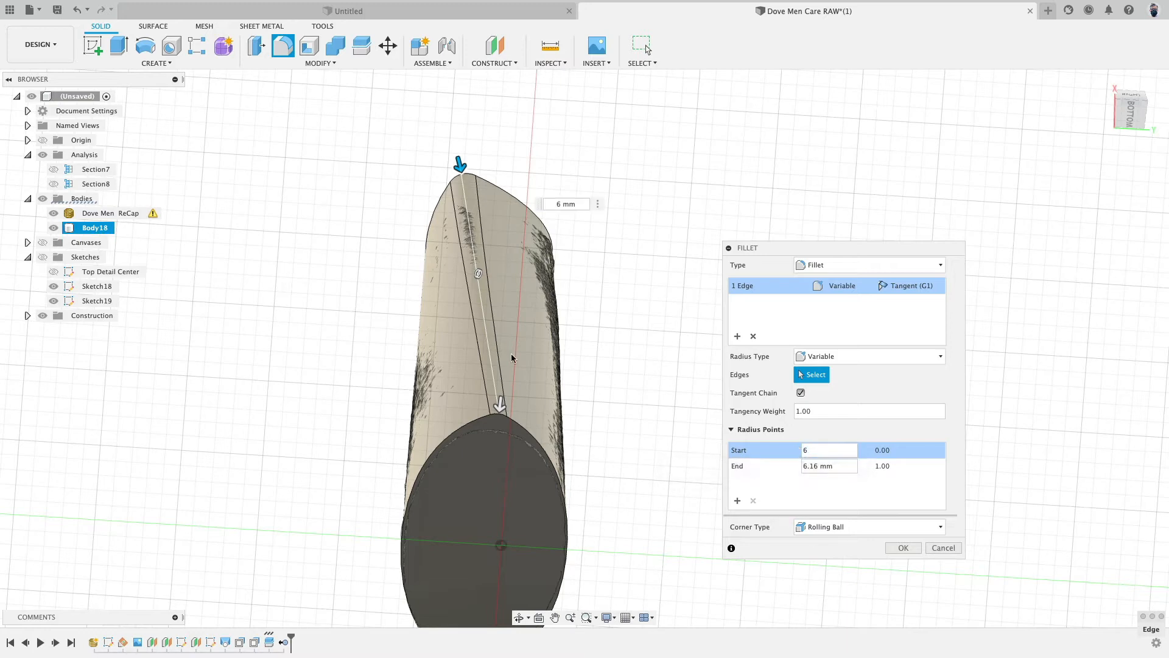
# - Add an intermediate radius point of 6 mm partway along the seam edge
pyautogui.click(485, 325)
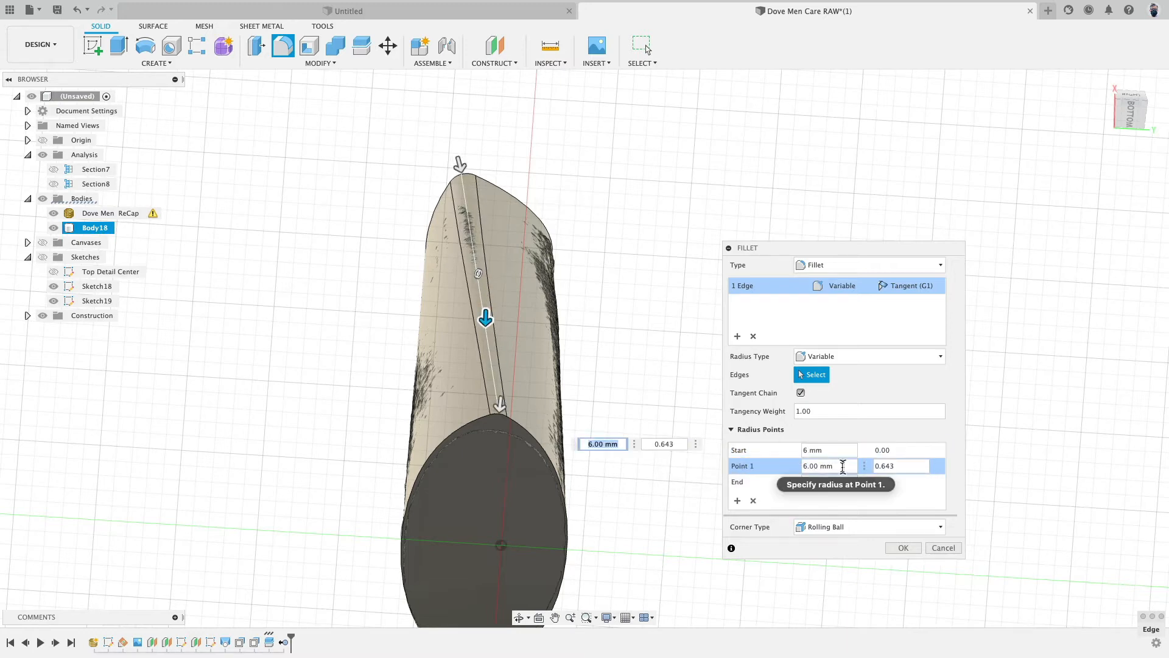
pyautogui.click(789, 464)
pyautogui.click(500, 403)
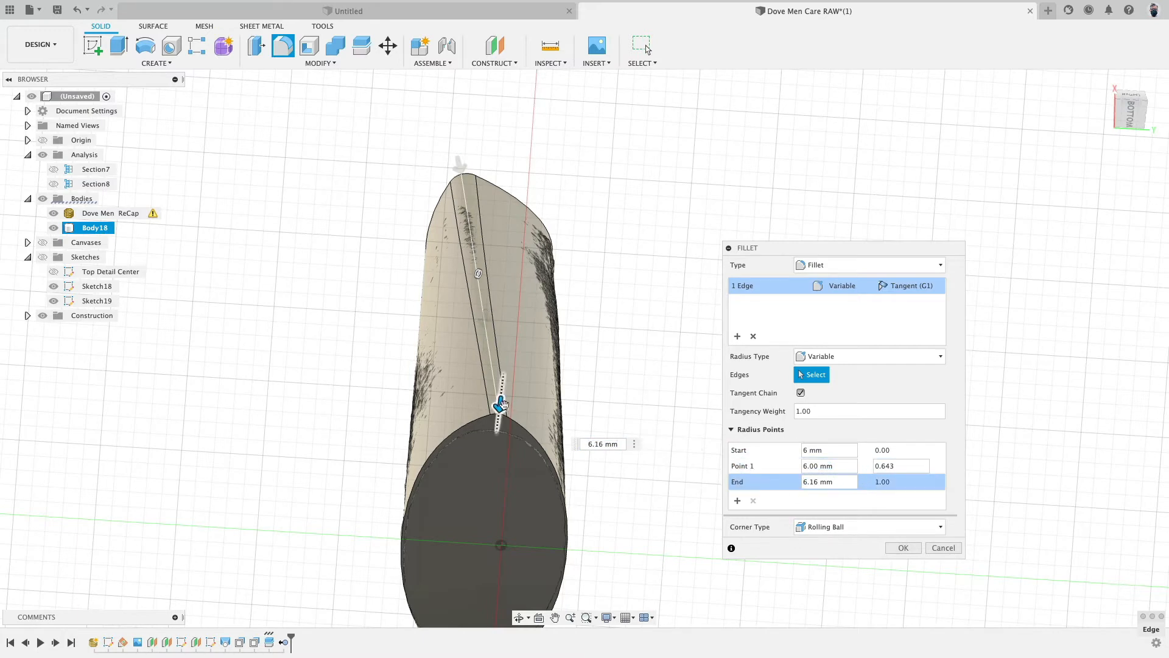
# - Set the fillet's end radius at the base to 20 mm
pyautogui.click(800, 481)
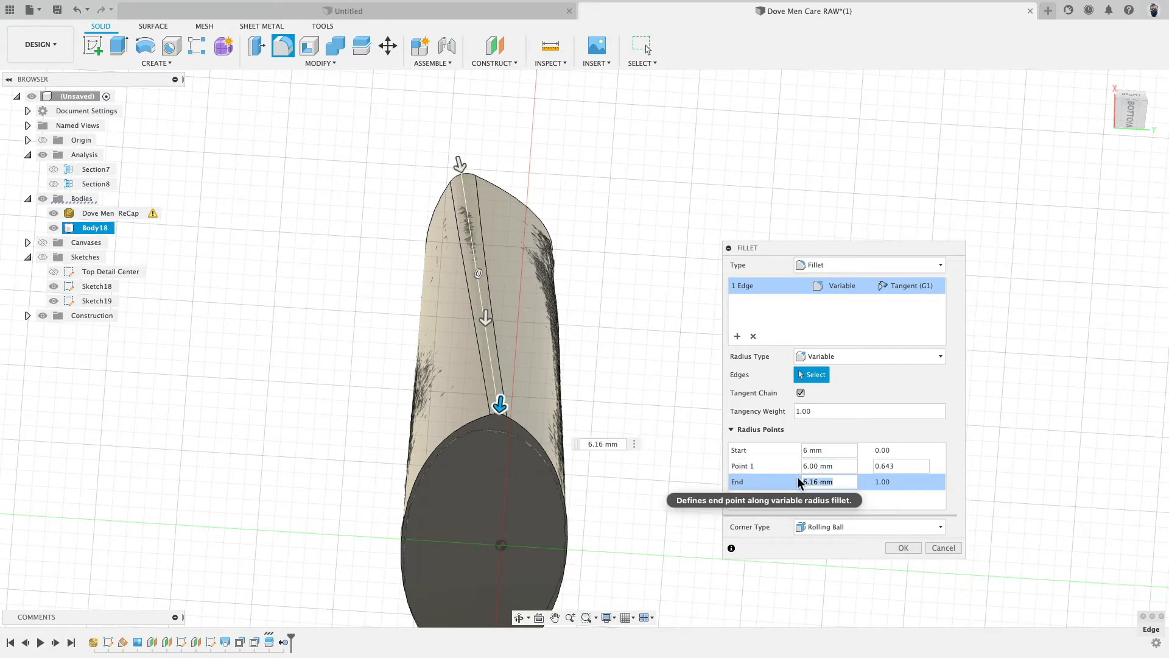
pyautogui.write('33')
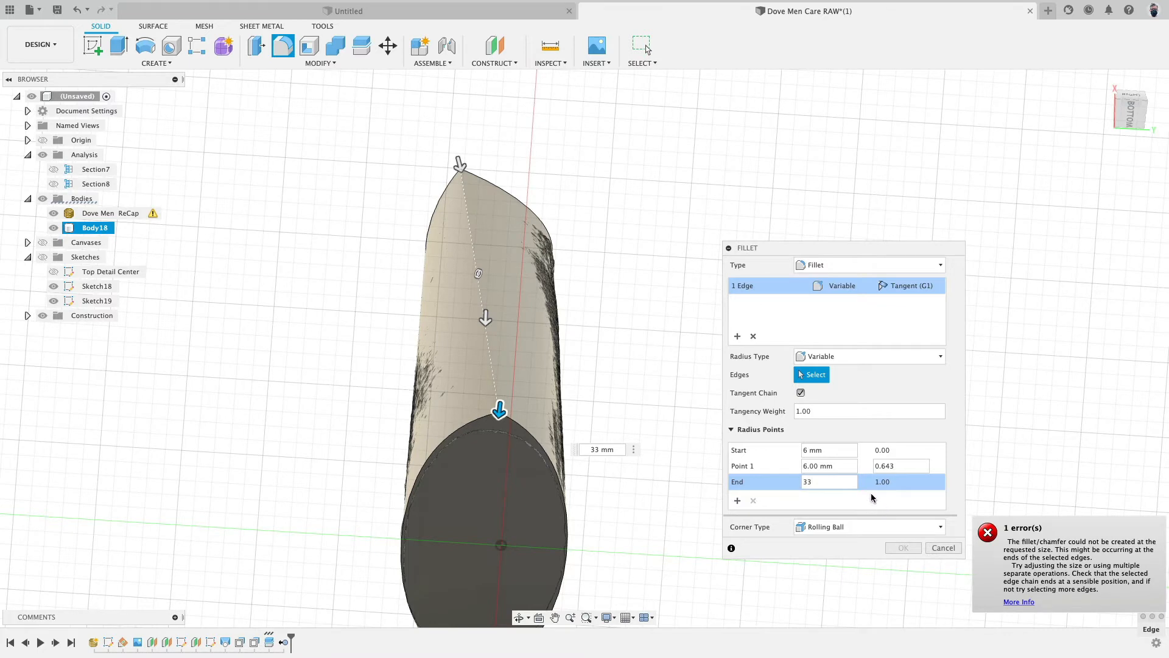
pyautogui.press('BackSpace')
pyautogui.press('BackSpace')
pyautogui.write('10')
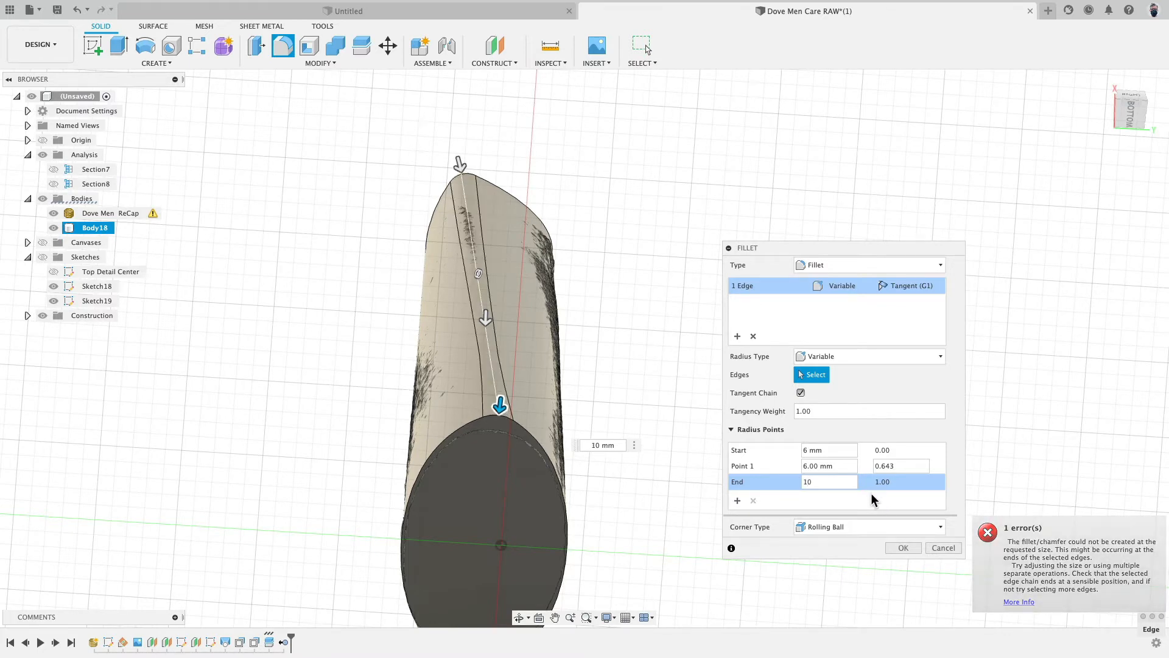
pyautogui.press('BackSpace')
pyautogui.press('BackSpace')
pyautogui.write('20')
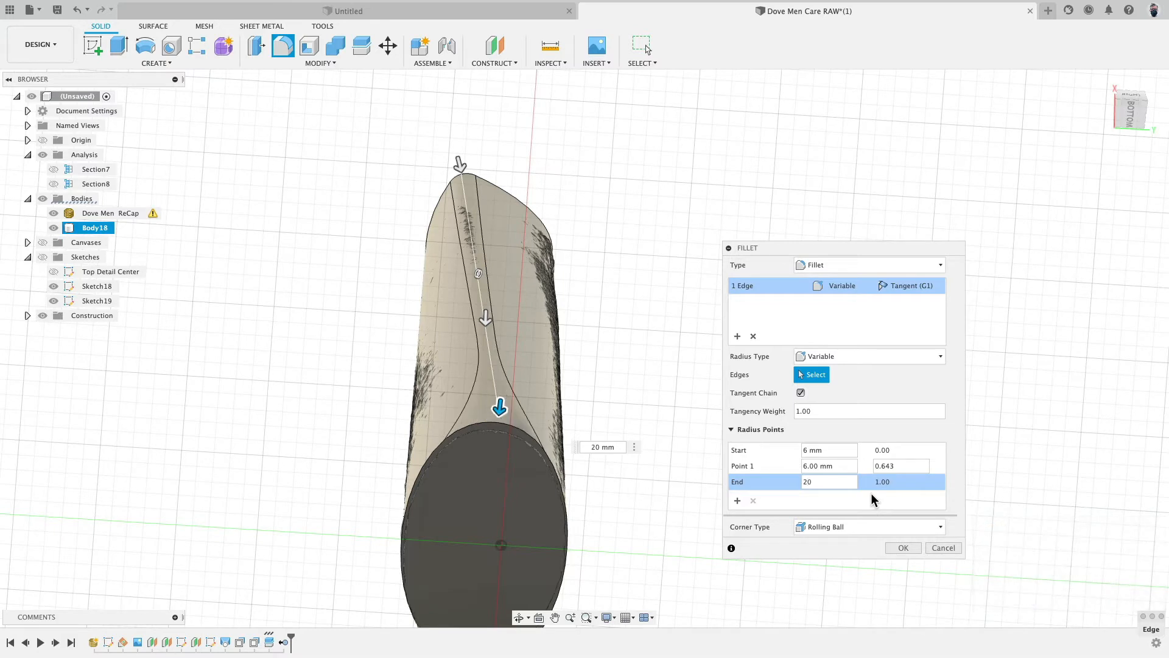
# - Set the intermediate radius point's position to 0.6 and apply the variable fillet
pyautogui.click(837, 357)
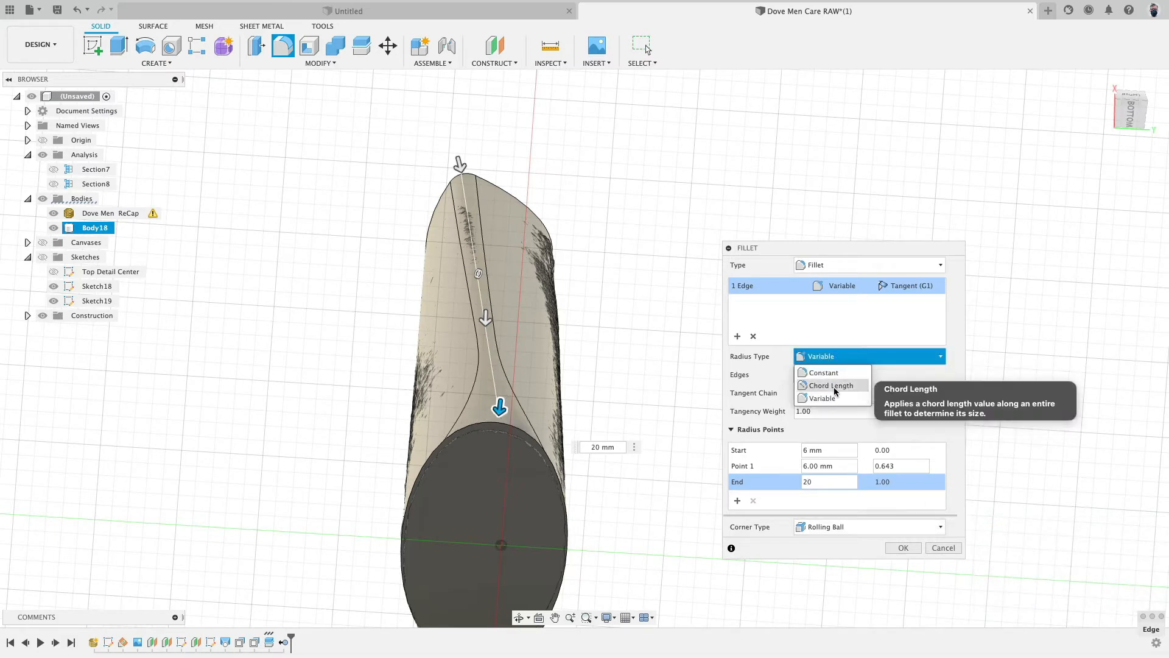
pyautogui.click(762, 377)
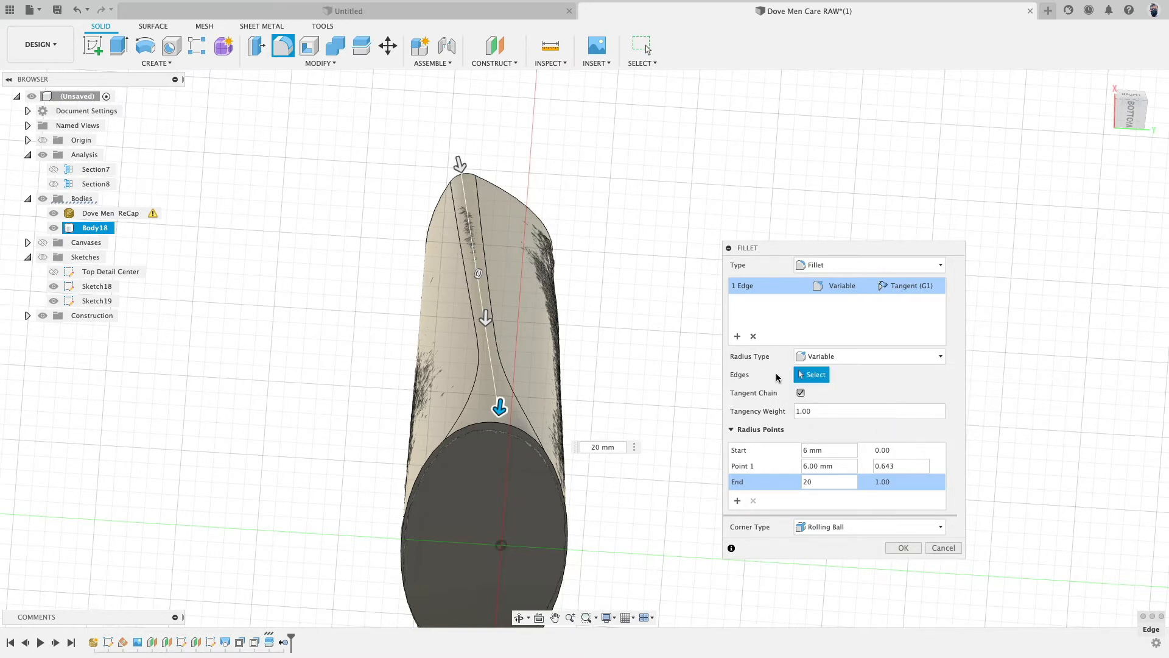
pyautogui.keyDown('shift'); pyautogui.moveTo(649, 496); pyautogui.dragTo(633, 390, button='middle'); pyautogui.keyUp('shift')
pyautogui.keyDown('shift'); pyautogui.moveTo(617, 381); pyautogui.dragTo(624, 253, button='middle'); pyautogui.keyUp('shift')
pyautogui.keyDown('shift'); pyautogui.moveTo(471, 291); pyautogui.dragTo(520, 289, button='middle'); pyautogui.keyUp('shift')
pyautogui.scroll(-3, 466, 287)
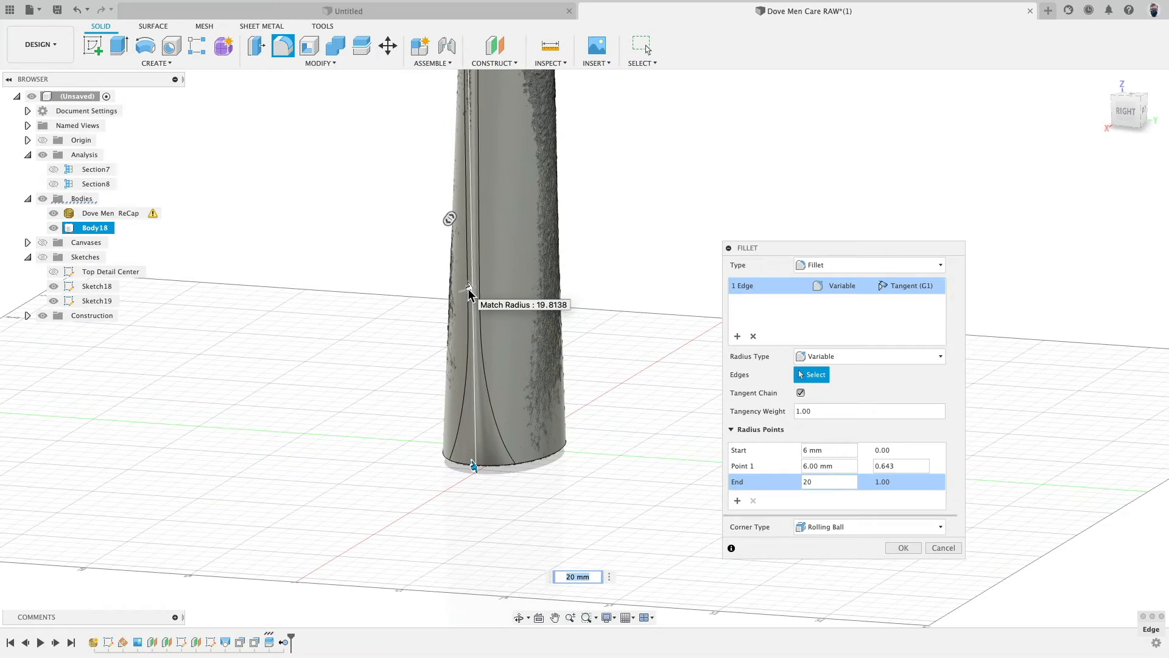
pyautogui.click(469, 288)
pyautogui.moveTo(534, 293); pyautogui.dragTo(498, 336, button='middle')
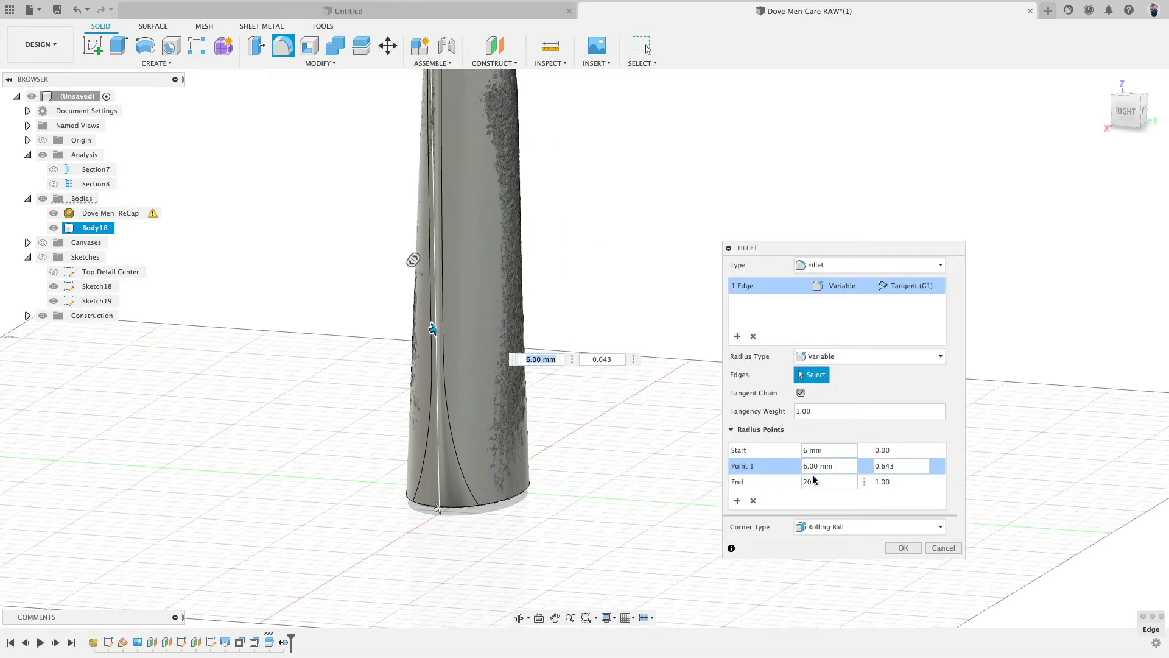
pyautogui.moveTo(884, 467); pyautogui.dragTo(899, 467)
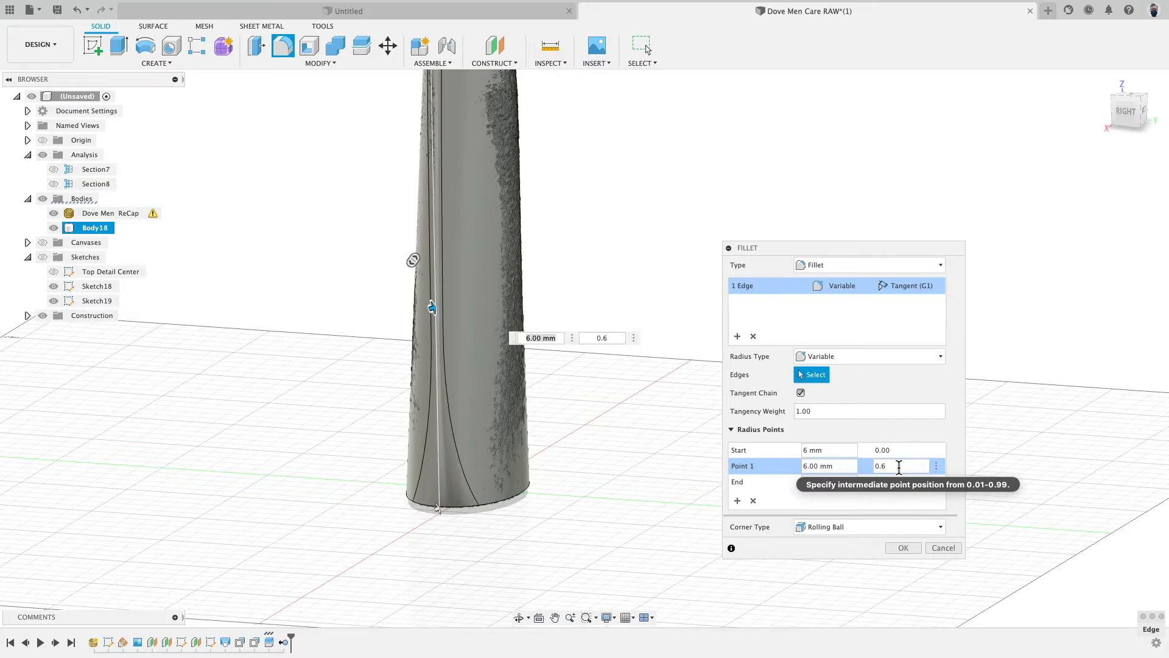
pyautogui.scroll(-4, 641, 310)
pyautogui.moveTo(630, 253)
pyautogui.mouseDown(button='middle')
pyautogui.moveTo(597, 279)
pyautogui.moveTo(616, 247)
pyautogui.moveTo(649, 262)
pyautogui.mouseUp(button='middle')
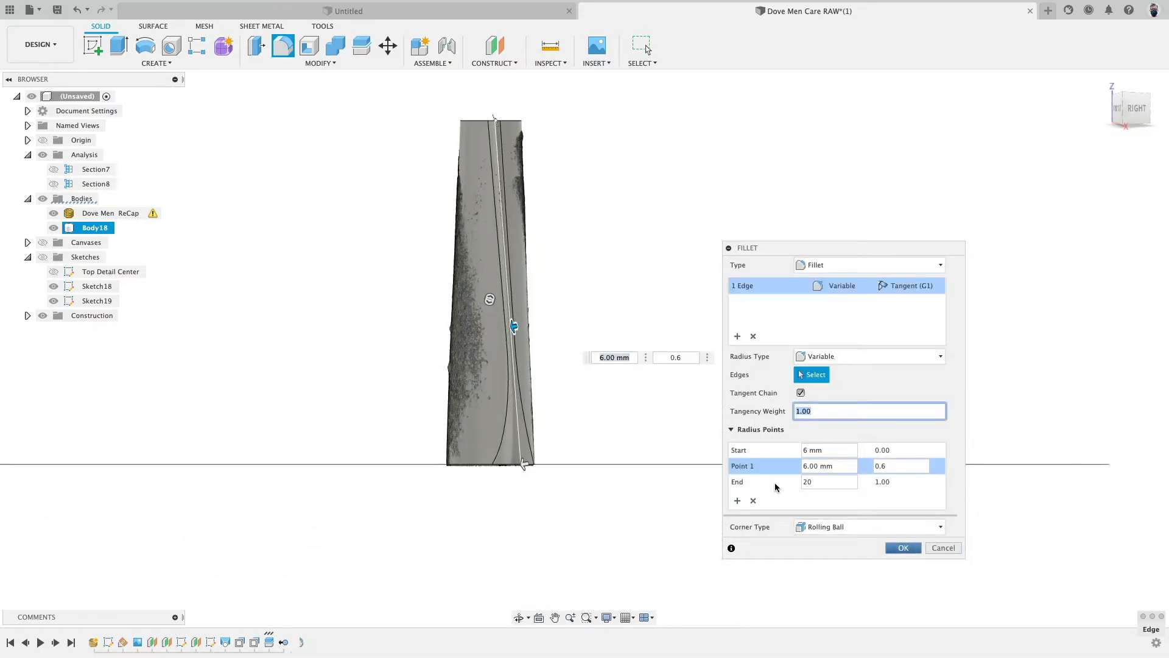
pyautogui.click(903, 548)
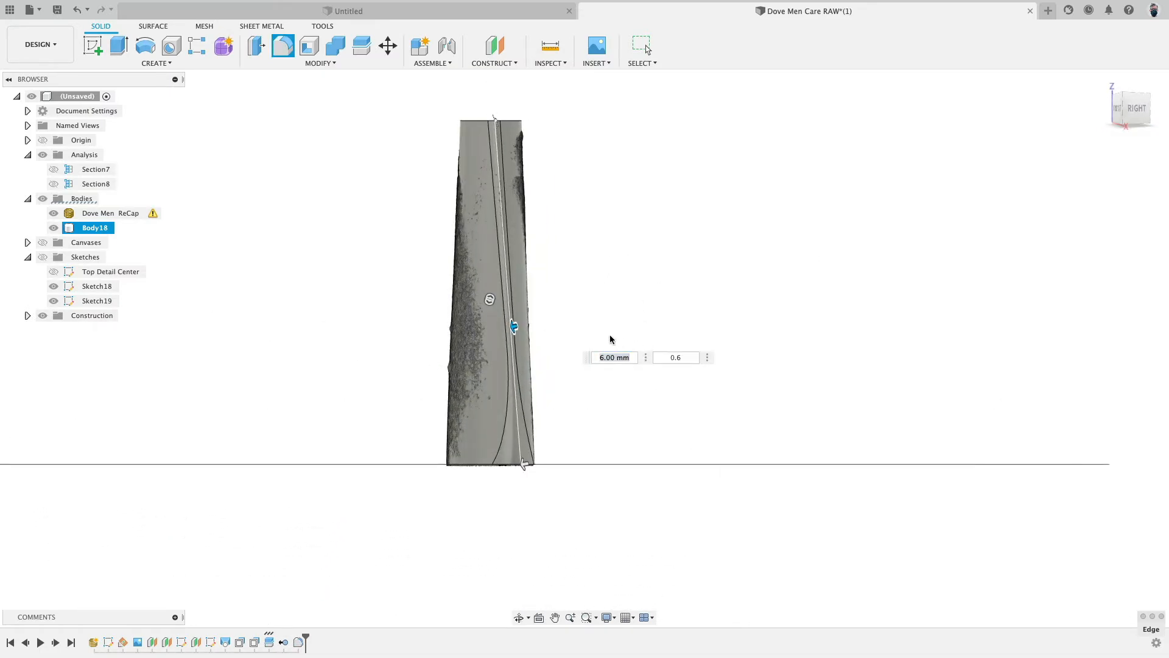
# - Toggle the solid body's visibility to compare the filleted seam against the scan mesh, reviewing the fillet feature
pyautogui.press('Escape')
pyautogui.click(56, 227)
pyautogui.click(57, 226)
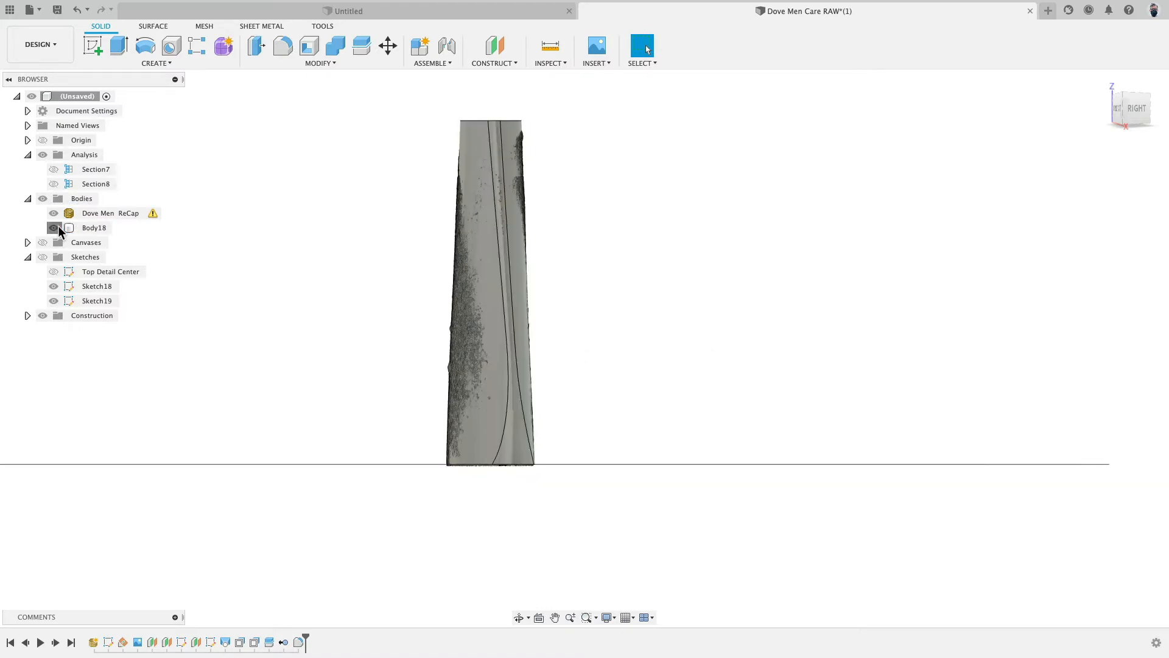
pyautogui.click(57, 226)
pyautogui.scroll(4, 501, 373)
pyautogui.keyDown('shift'); pyautogui.moveTo(399, 374); pyautogui.dragTo(372, 370, button='middle'); pyautogui.keyUp('shift')
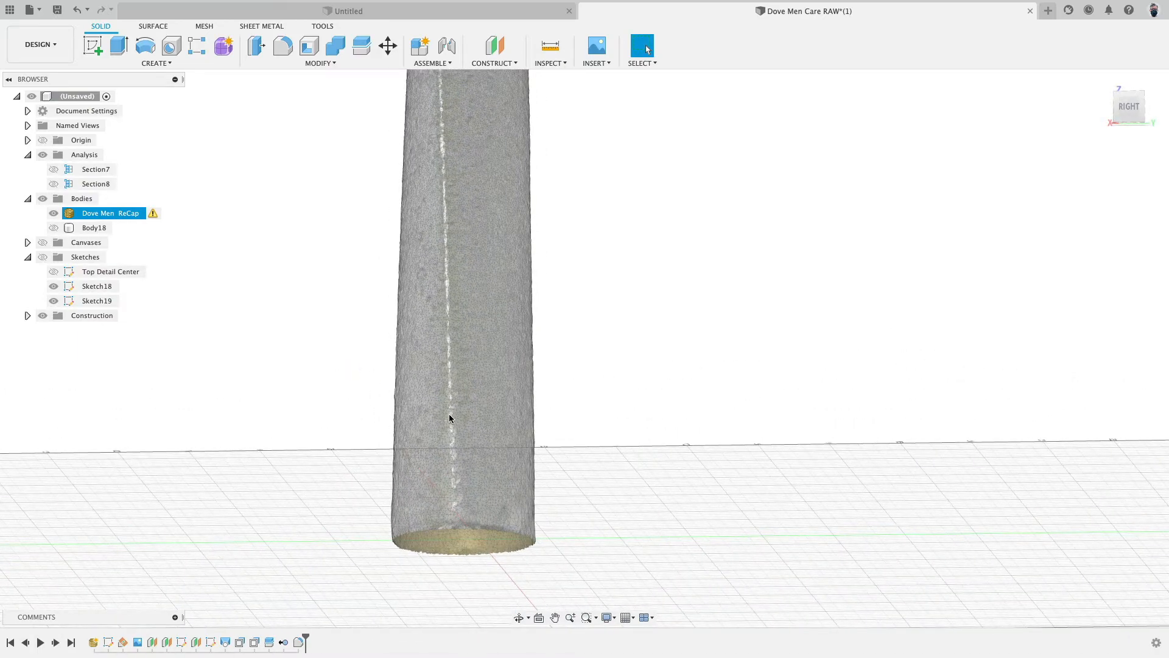
pyautogui.click(53, 228)
pyautogui.click(53, 228)
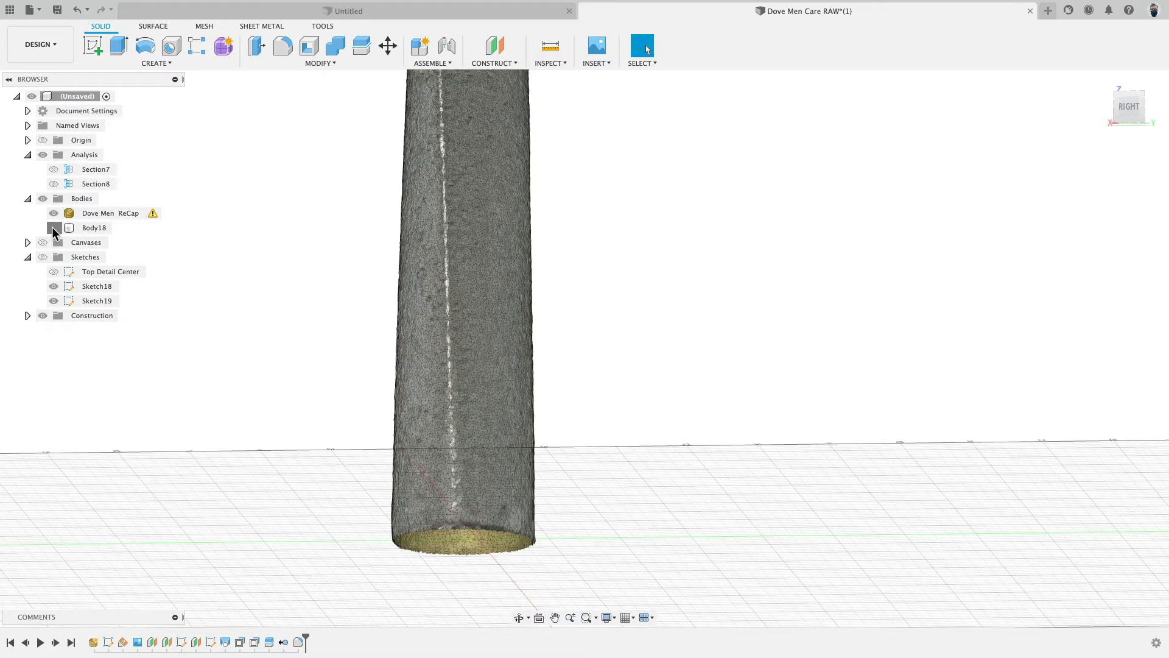
pyautogui.click(53, 228)
pyautogui.click(53, 227)
pyautogui.click(53, 228)
pyautogui.click(53, 228)
pyautogui.click(53, 228)
pyautogui.click(53, 228)
pyautogui.scroll(5, 336, 372)
pyautogui.scroll(-7, 337, 371)
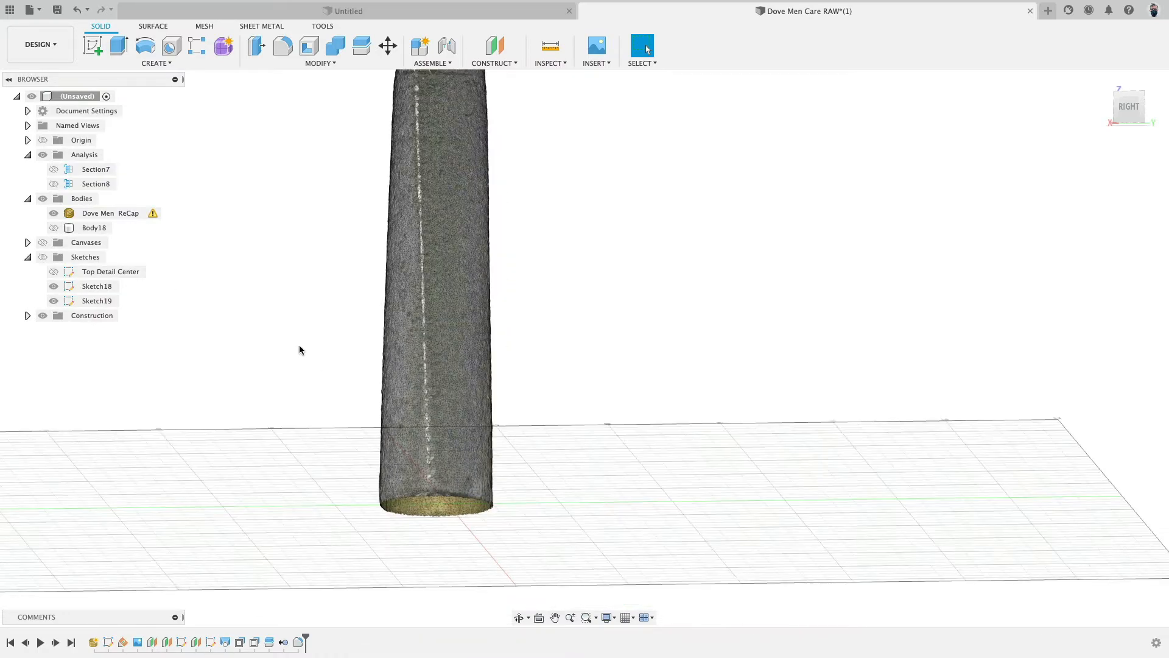
pyautogui.keyDown('shift'); pyautogui.moveTo(299, 346); pyautogui.dragTo(429, 422, button='middle'); pyautogui.keyUp('shift')
pyautogui.click(53, 228)
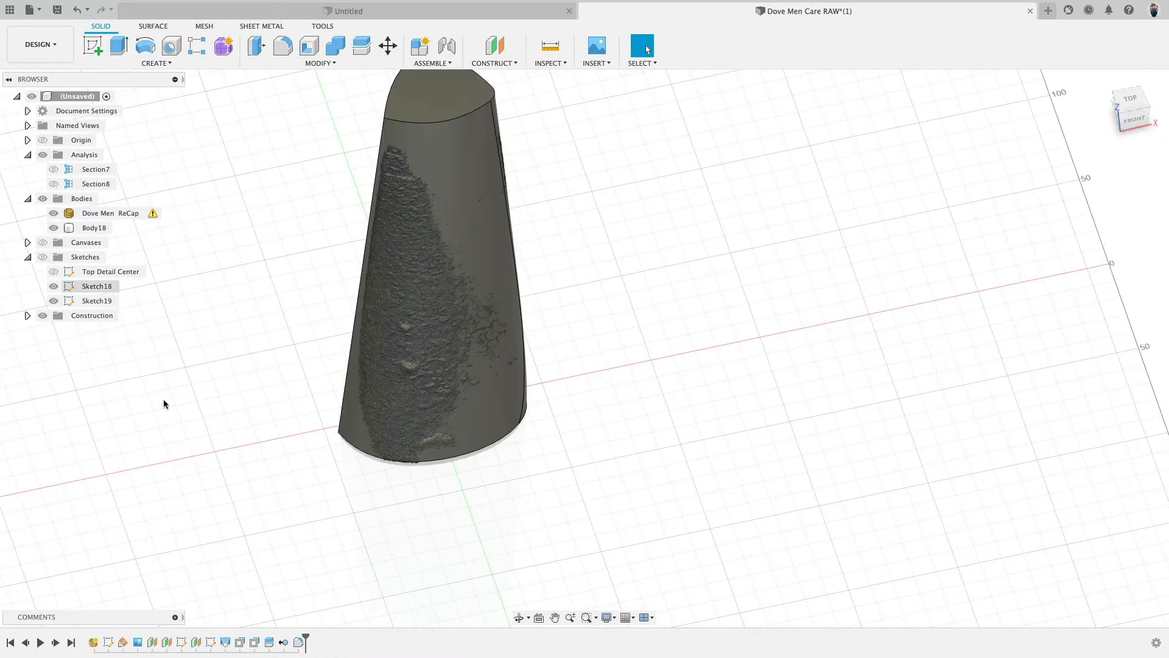
pyautogui.doubleClick(298, 641)
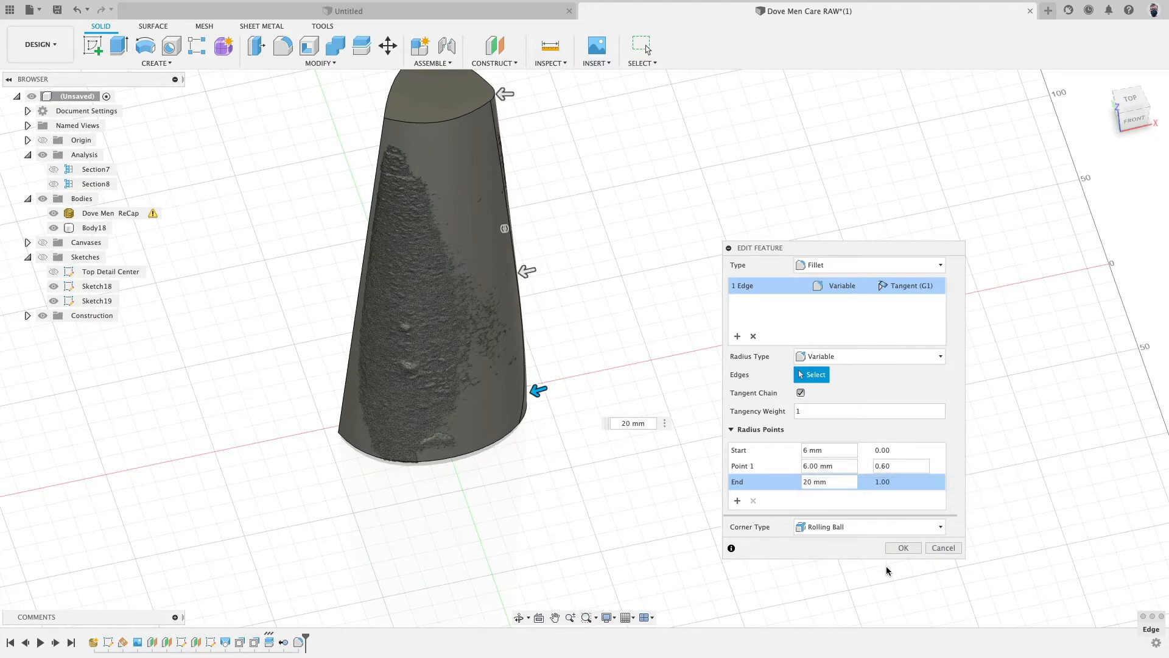
pyautogui.click(941, 549)
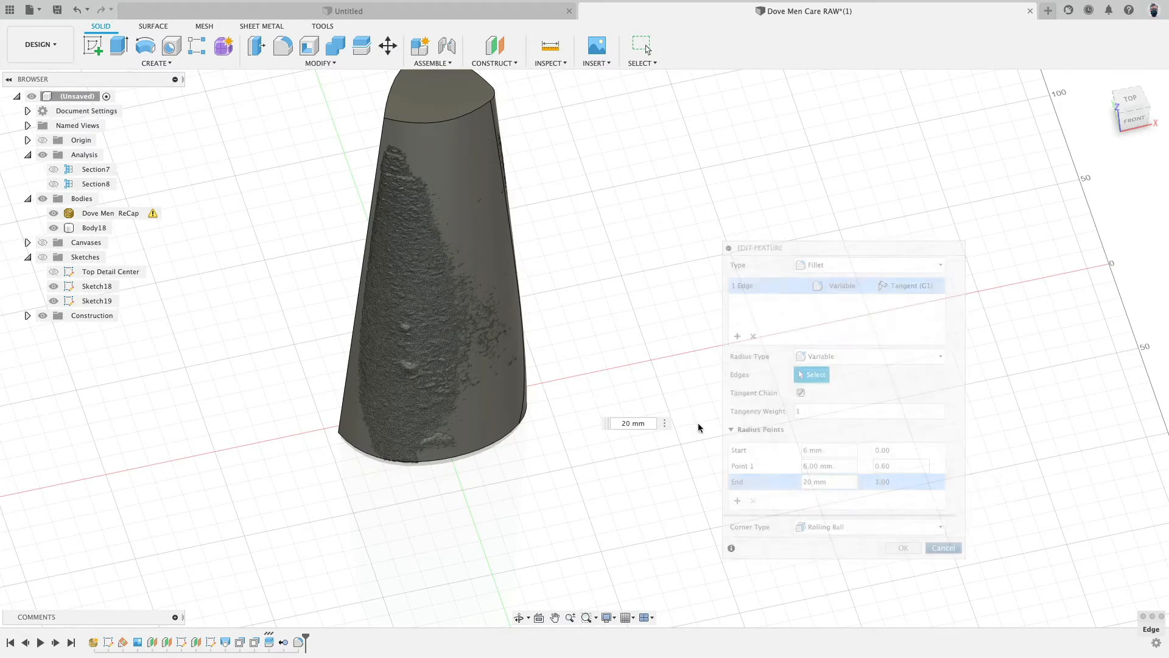
# - Start a variable fillet on the opposite vertical seam edge with a 6 mm start and 20 mm end radius
pyautogui.click(284, 51)
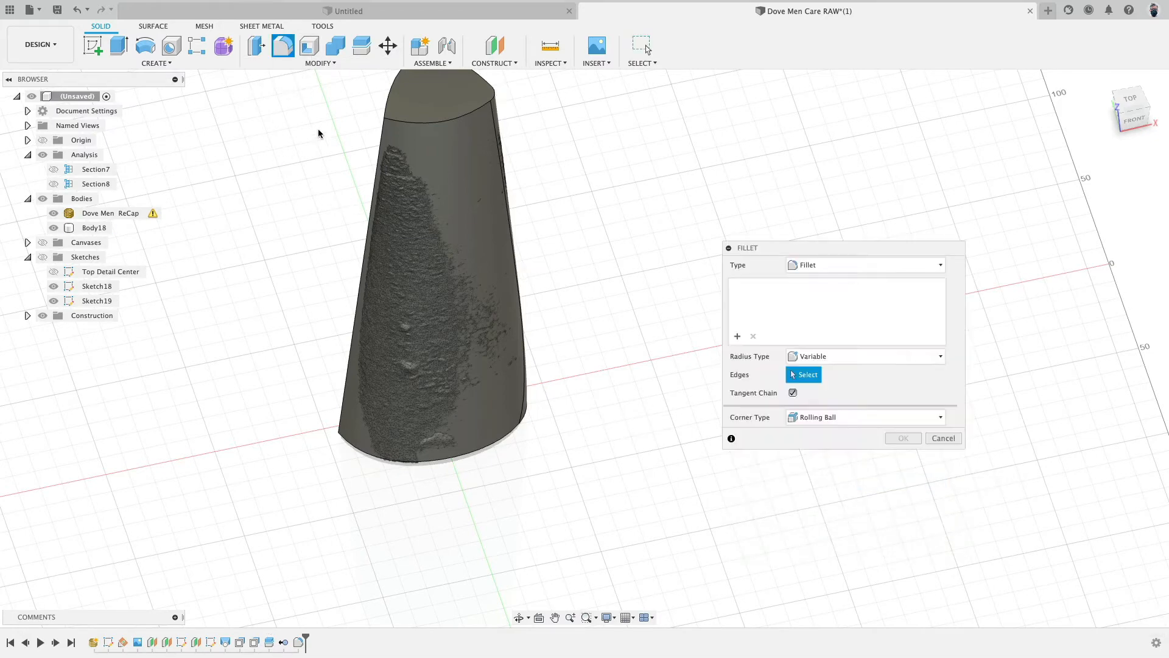
pyautogui.click(382, 135)
pyautogui.keyDown('shift'); pyautogui.moveTo(631, 217); pyautogui.dragTo(645, 203, button='middle'); pyautogui.keyUp('shift')
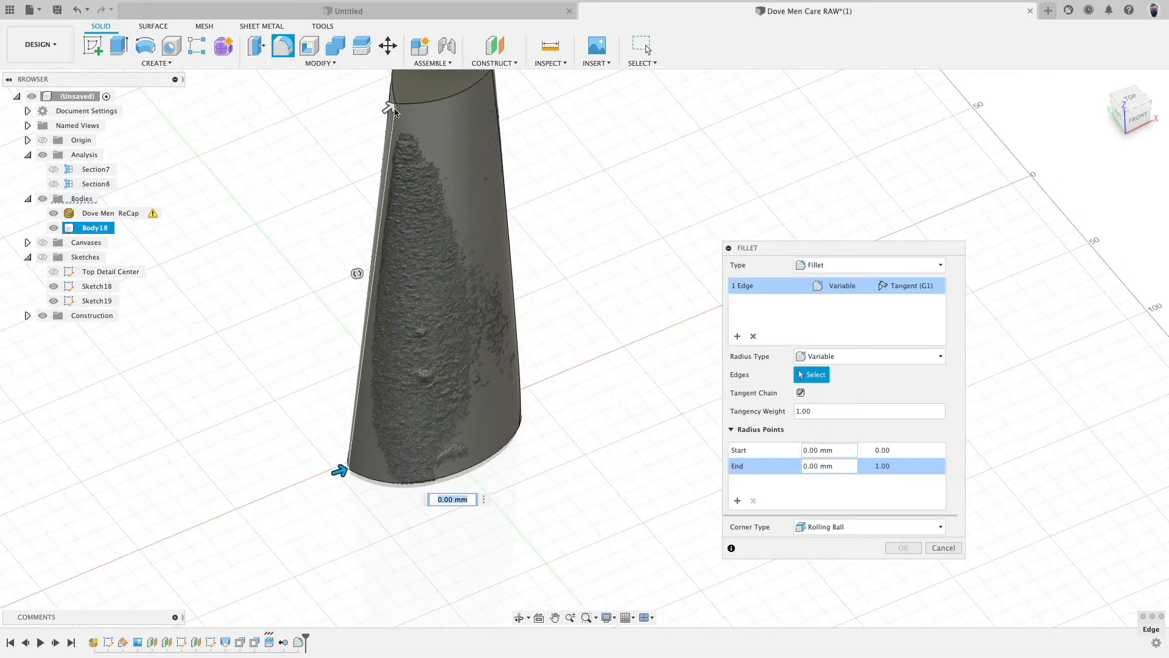
pyautogui.click(452, 496)
pyautogui.write('20')
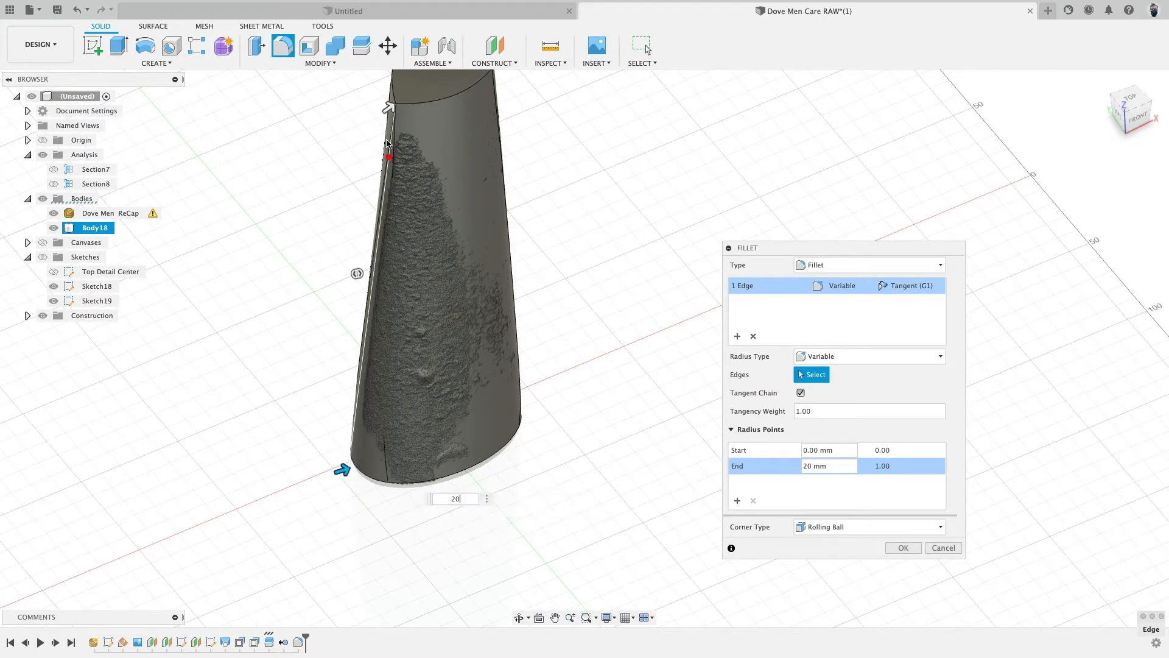
pyautogui.click(388, 109)
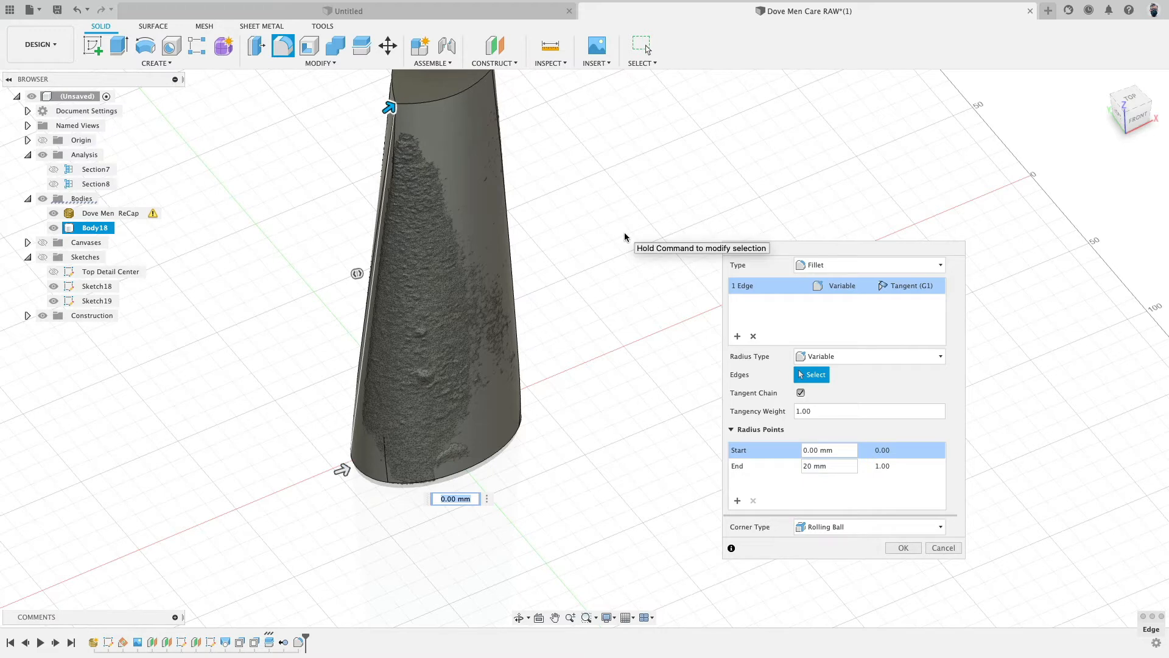
pyautogui.write('6')
pyautogui.press('Return')
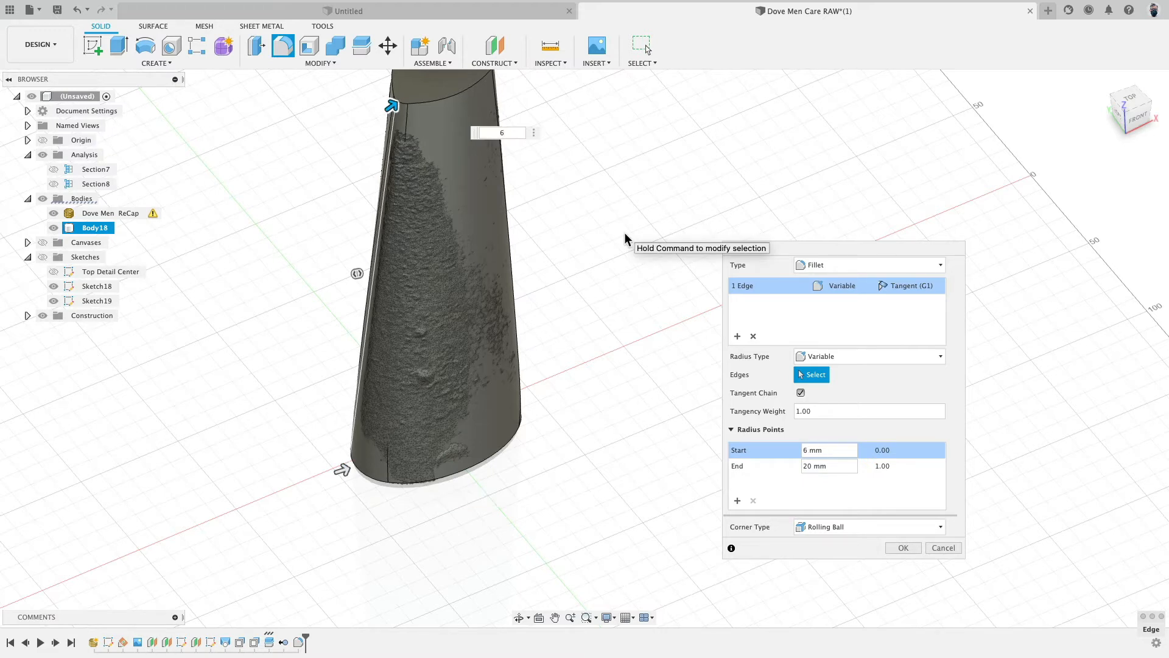
# - Add an intermediate radius point of 6 mm at position 0.6 and apply the fillet
pyautogui.click(362, 360)
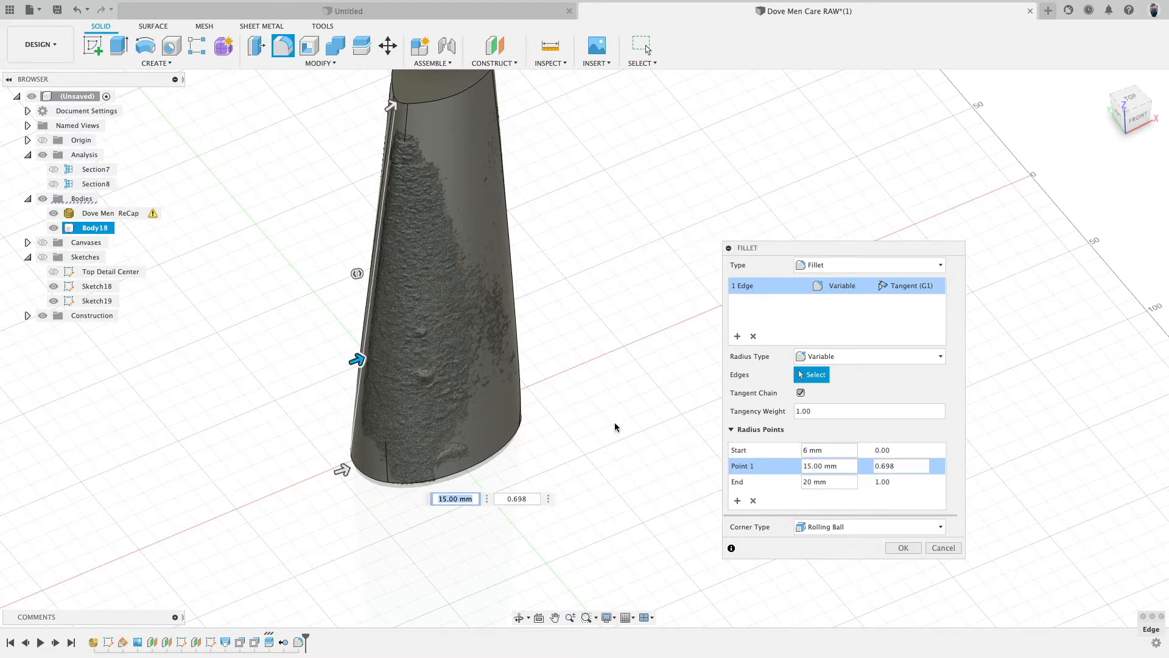
pyautogui.click(921, 465)
pyautogui.press('BackSpace')
pyautogui.click(810, 465)
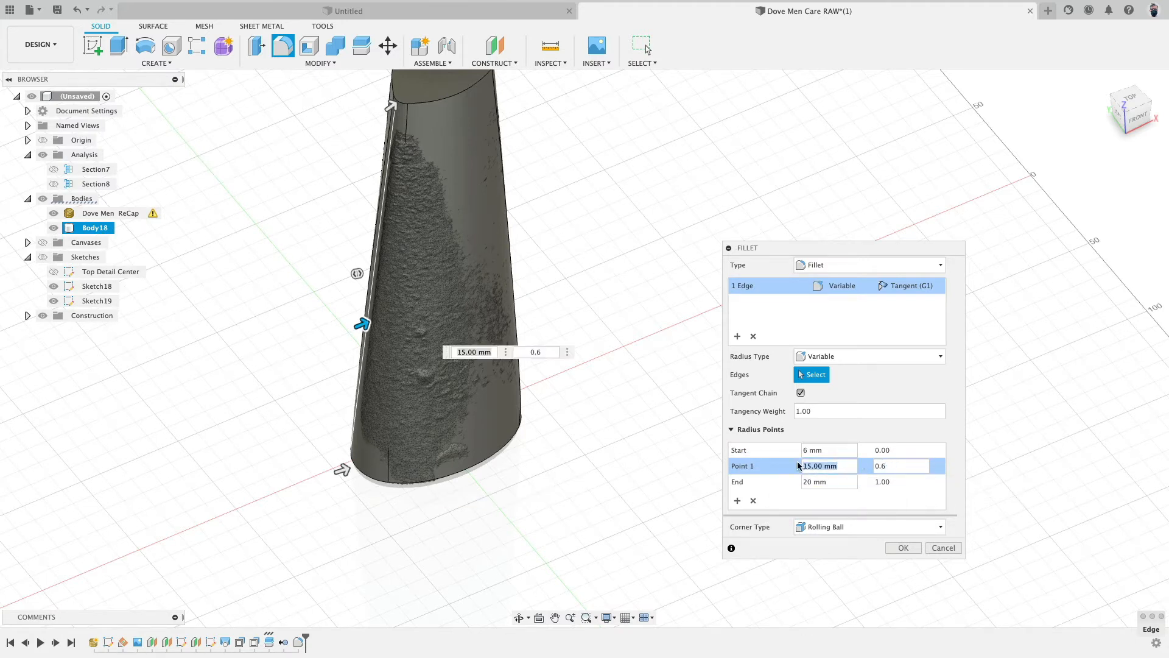
pyautogui.keyDown('shift'); pyautogui.moveTo(661, 400); pyautogui.dragTo(598, 248, button='middle'); pyautogui.keyUp('shift')
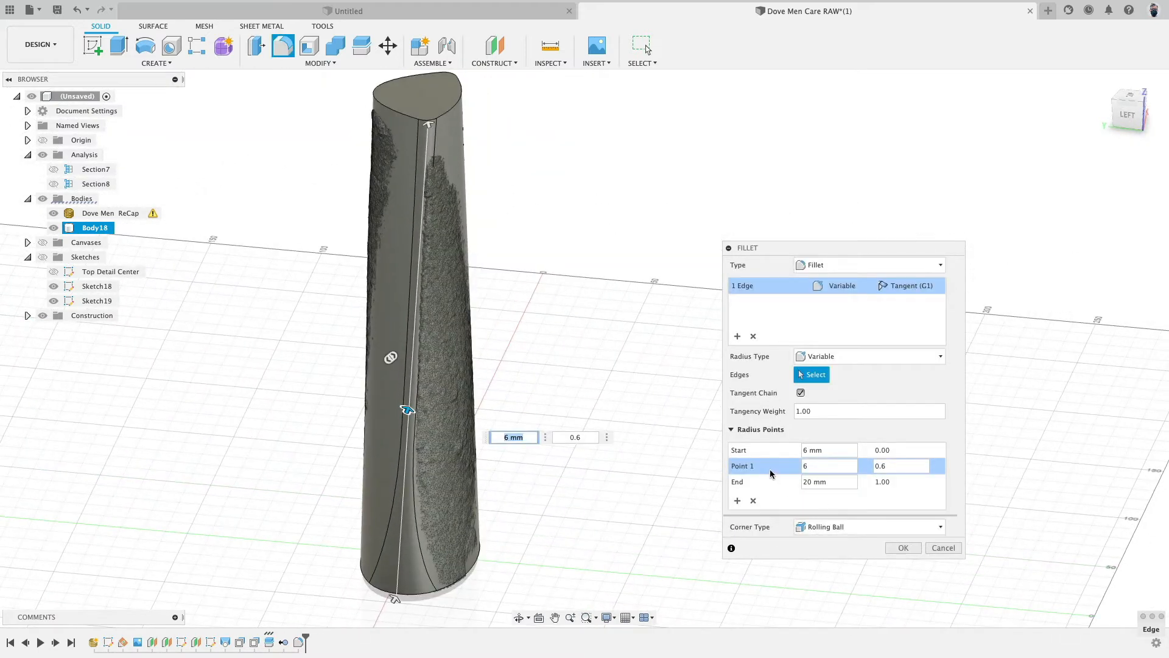
pyautogui.click(900, 548)
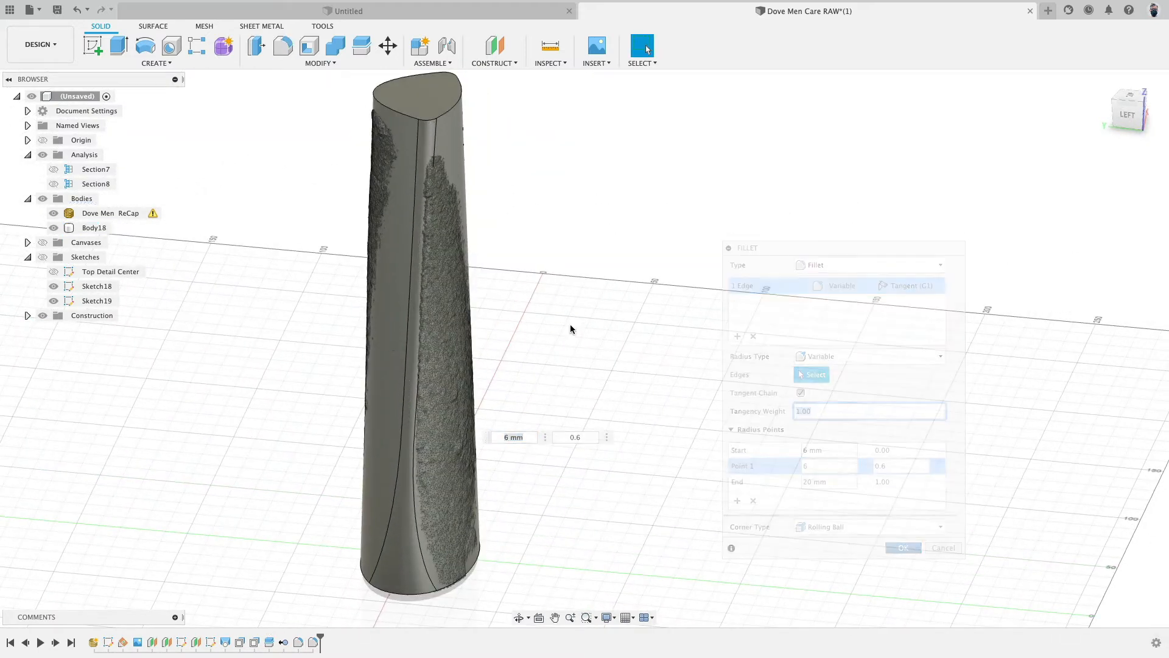
# - Edit the latest variable fillet and change its continuity to Curvature (G2)
pyautogui.keyDown('shift'); pyautogui.moveTo(581, 244); pyautogui.dragTo(584, 282, button='middle'); pyautogui.keyUp('shift')
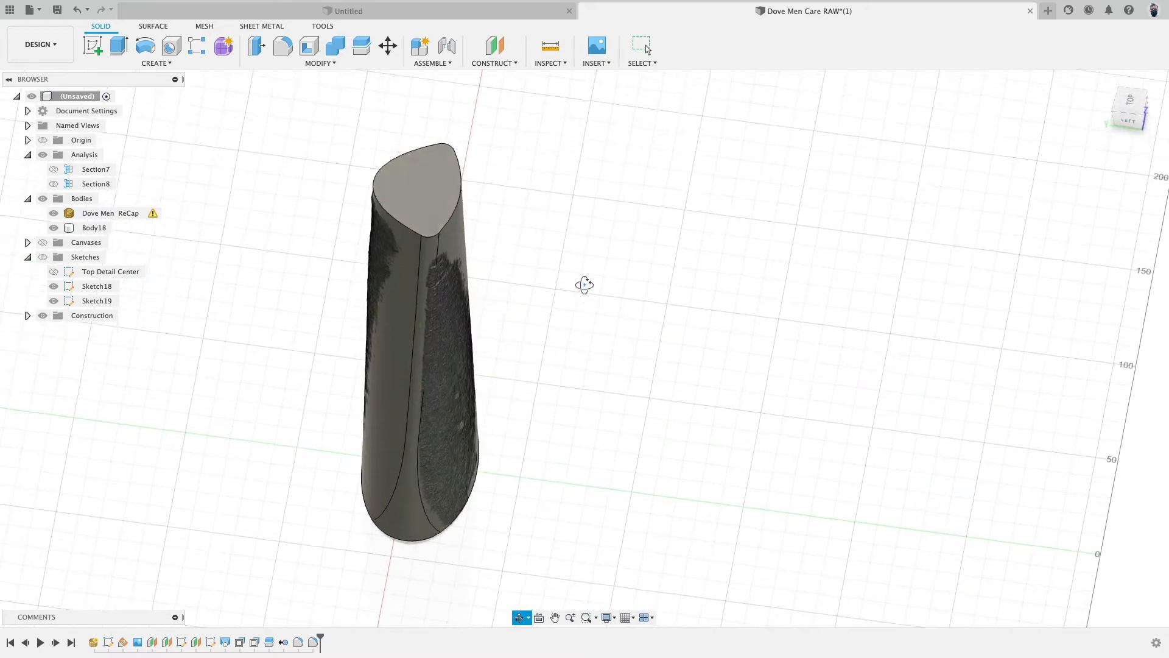
pyautogui.doubleClick(313, 642)
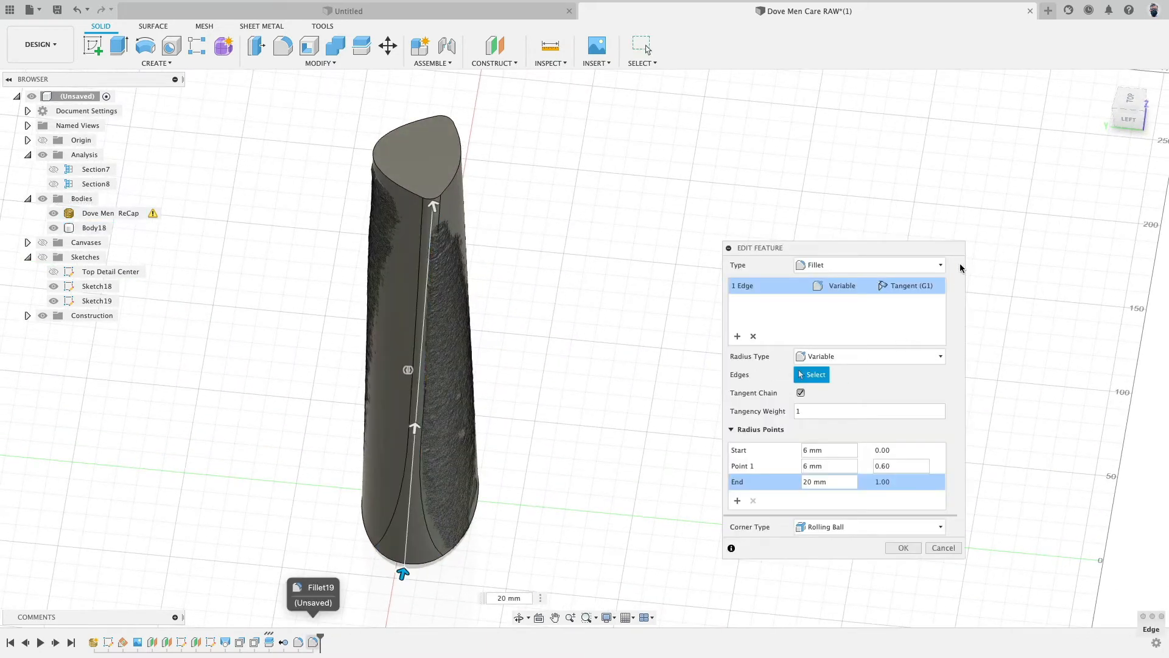
pyautogui.click(921, 287)
pyautogui.click(917, 316)
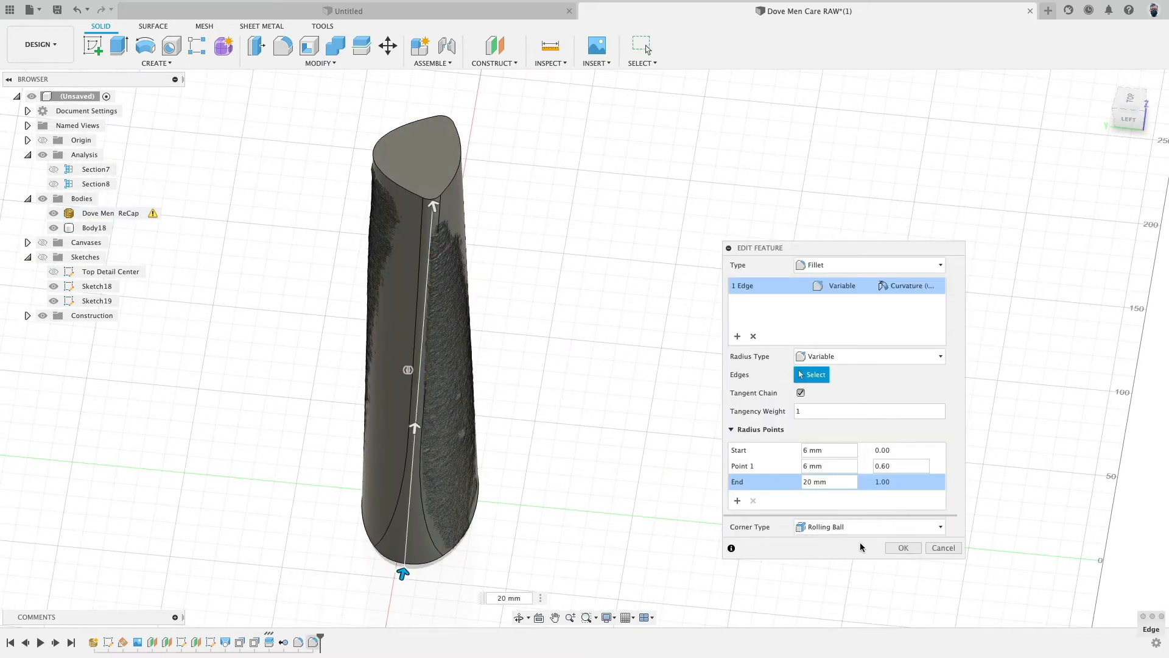
pyautogui.click(903, 548)
# - Edit the first variable fillet on the other seam and change its continuity to Curvature (G2) as well
pyautogui.doubleClick(313, 642)
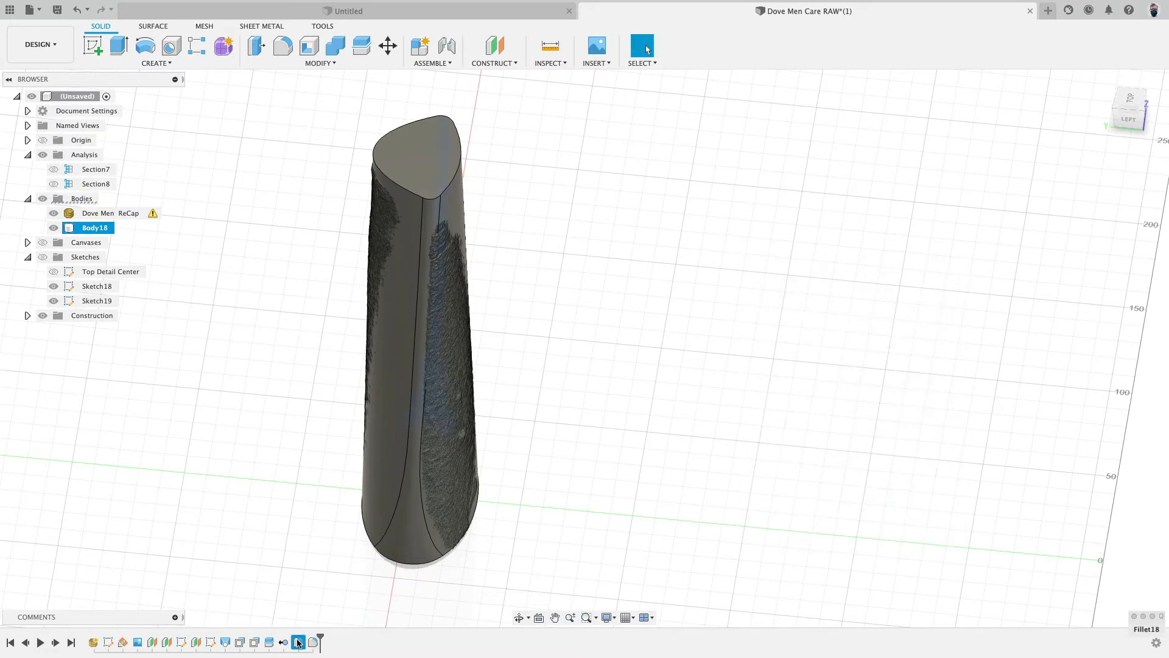
pyautogui.click(912, 285)
pyautogui.click(916, 314)
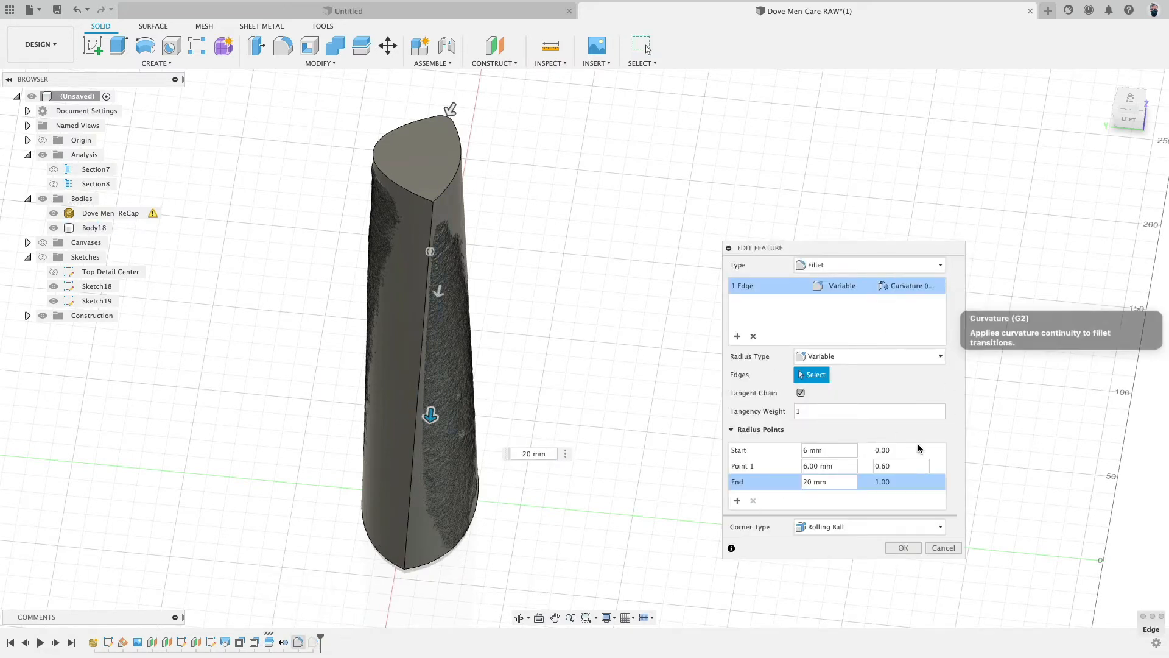
pyautogui.click(898, 548)
# - Hide the scan mesh and inspect the filleted body from its bottom, top and left side views
pyautogui.keyDown('shift'); pyautogui.moveTo(640, 465); pyautogui.dragTo(648, 289, button='middle'); pyautogui.keyUp('shift')
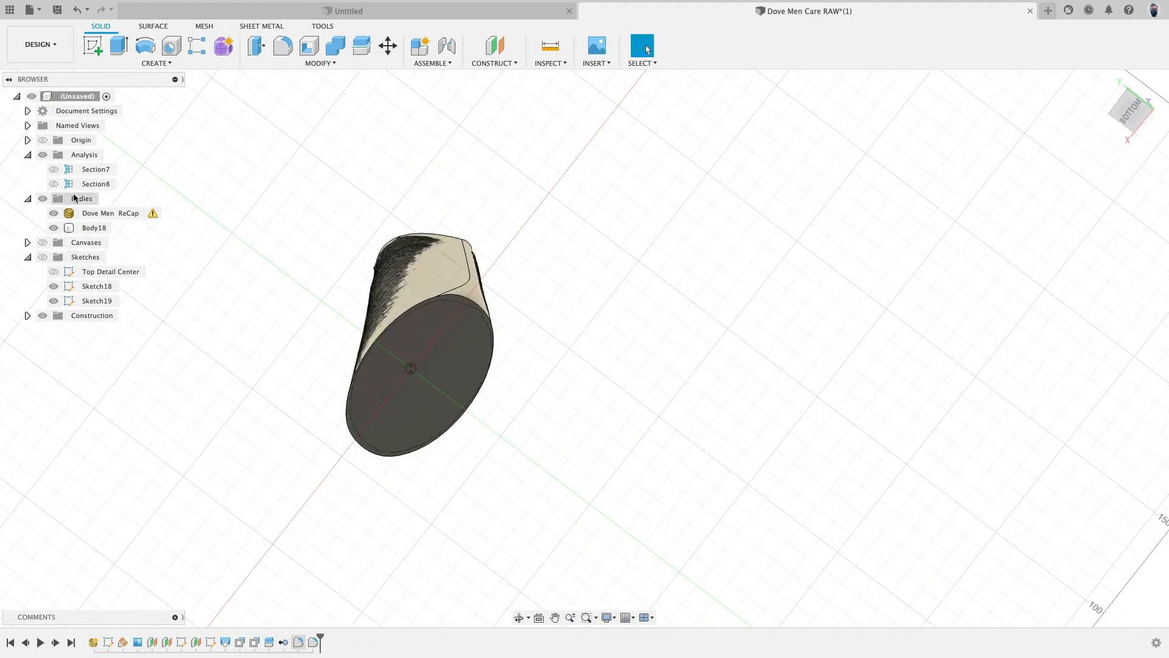
pyautogui.click(54, 214)
pyautogui.click(54, 213)
pyautogui.moveTo(287, 279)
pyautogui.keyDown('shift'); pyautogui.mouseDown(button='middle')
pyautogui.moveTo(287, 269)
pyautogui.moveTo(306, 269)
pyautogui.moveTo(295, 269)
pyautogui.mouseUp(button='middle'); pyautogui.keyUp('shift')
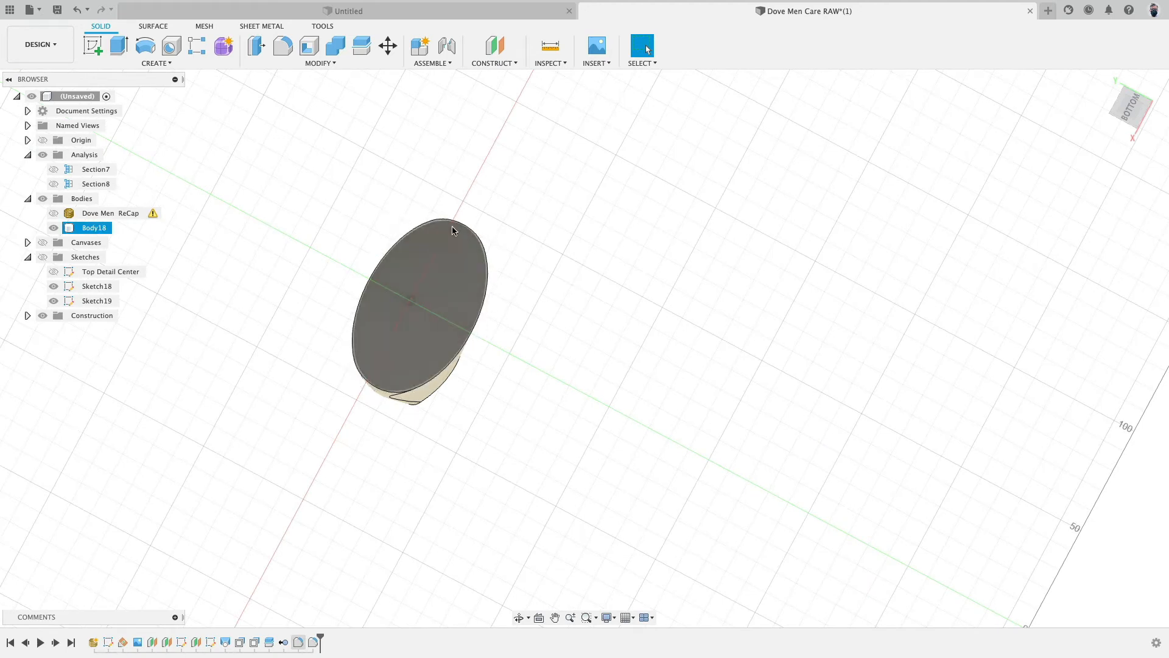
pyautogui.keyDown('shift'); pyautogui.moveTo(540, 177); pyautogui.dragTo(437, 367, button='middle'); pyautogui.keyUp('shift')
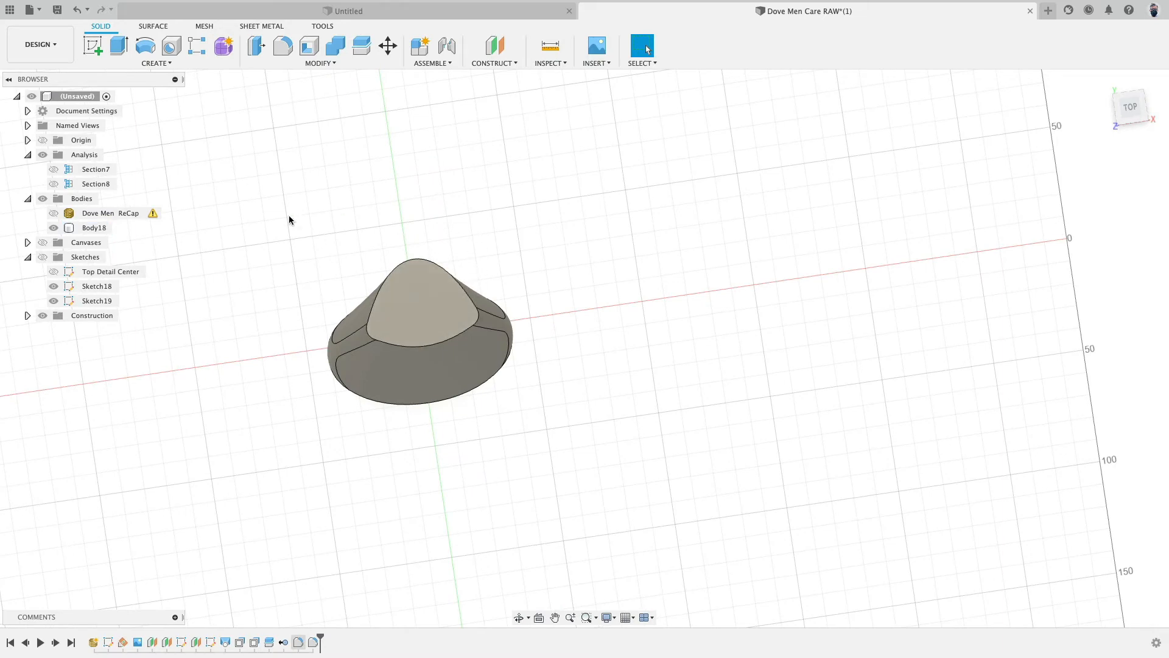
pyautogui.keyDown('shift'); pyautogui.moveTo(289, 216); pyautogui.dragTo(595, 161, button='middle'); pyautogui.keyUp('shift')
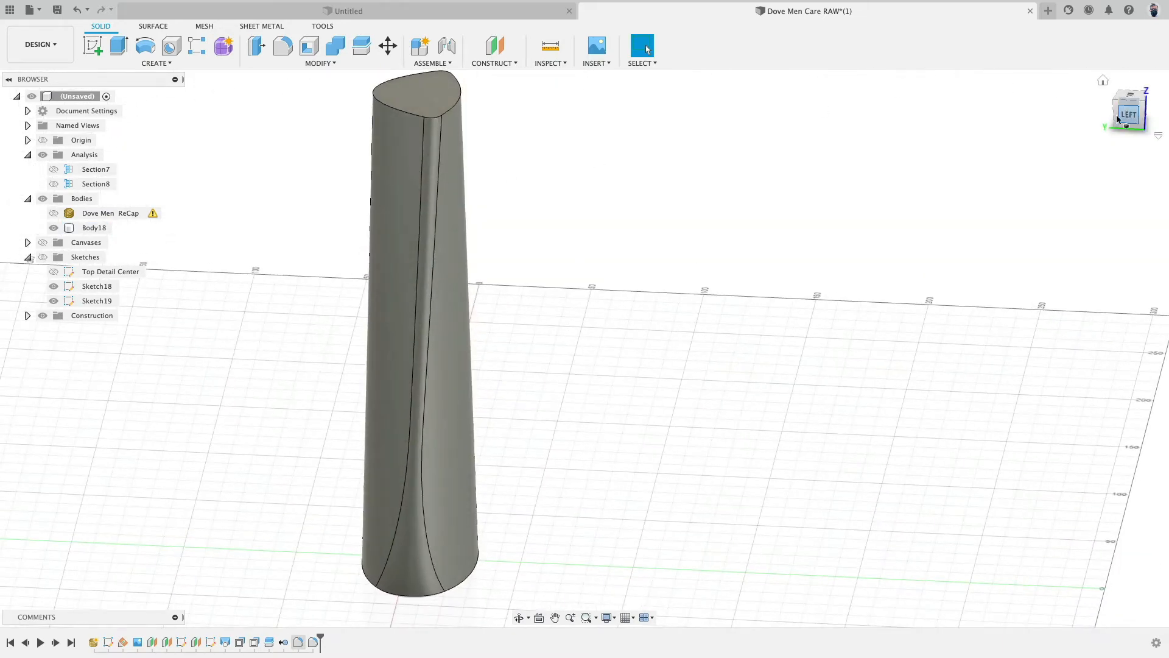
pyautogui.click(1118, 120)
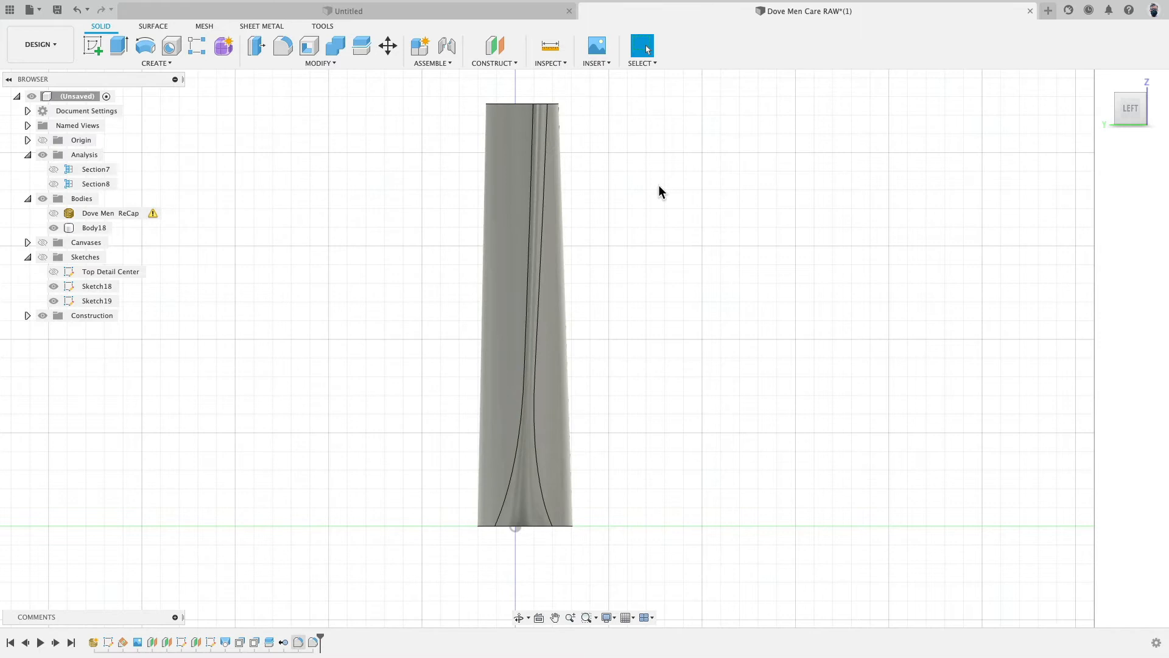
# - Hide the filleted body, show the scan mesh and start a new sketch on the bottle's side plane
pyautogui.click(53, 228)
pyautogui.click(53, 213)
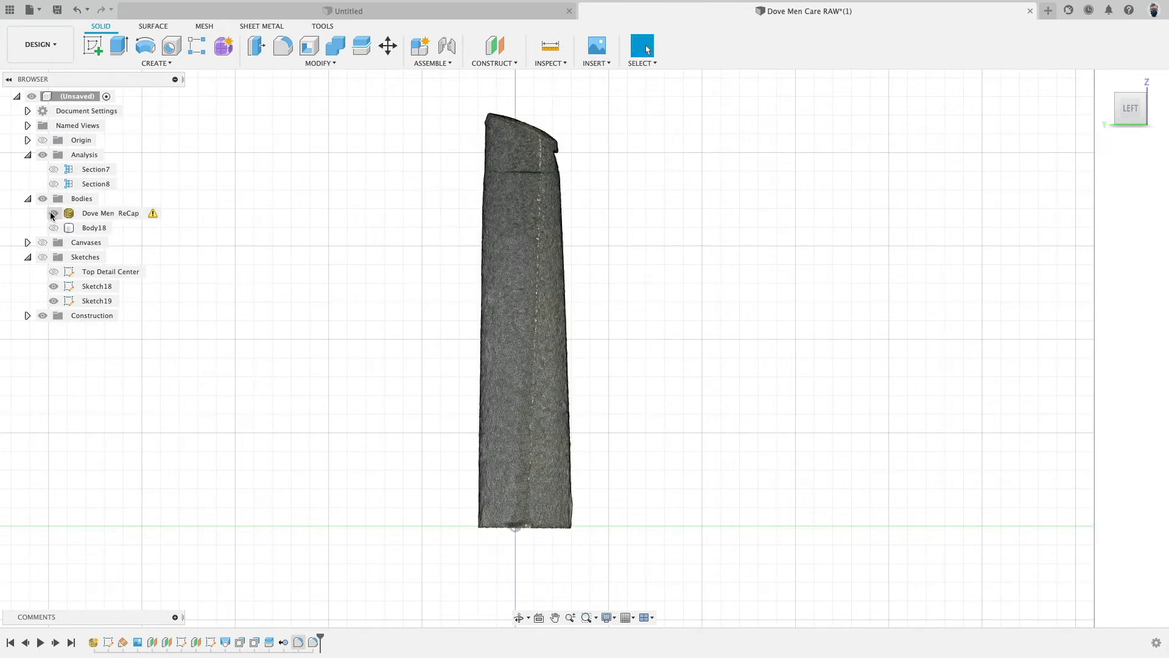
pyautogui.click(93, 46)
pyautogui.click(444, 522)
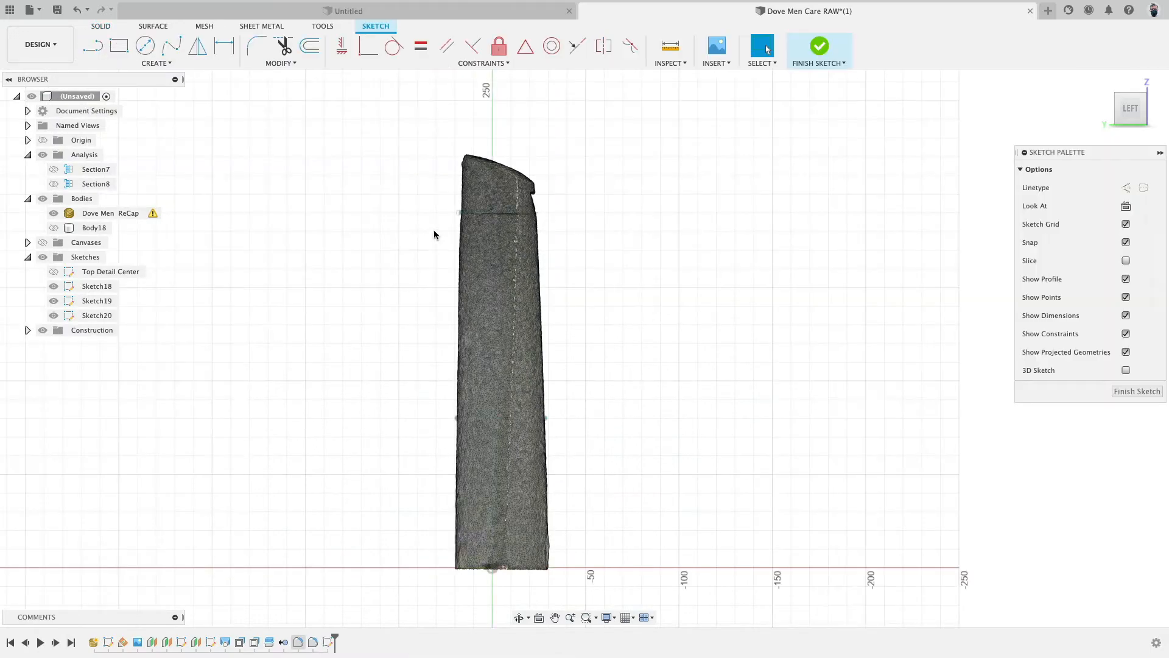
# - Trace the sloped top of the scan mesh with a fit-point spline and adjust its two end points
pyautogui.scroll(3, 433, 235)
pyautogui.moveTo(445, 122); pyautogui.dragTo(302, 271, button='middle')
pyautogui.scroll(4, 305, 235)
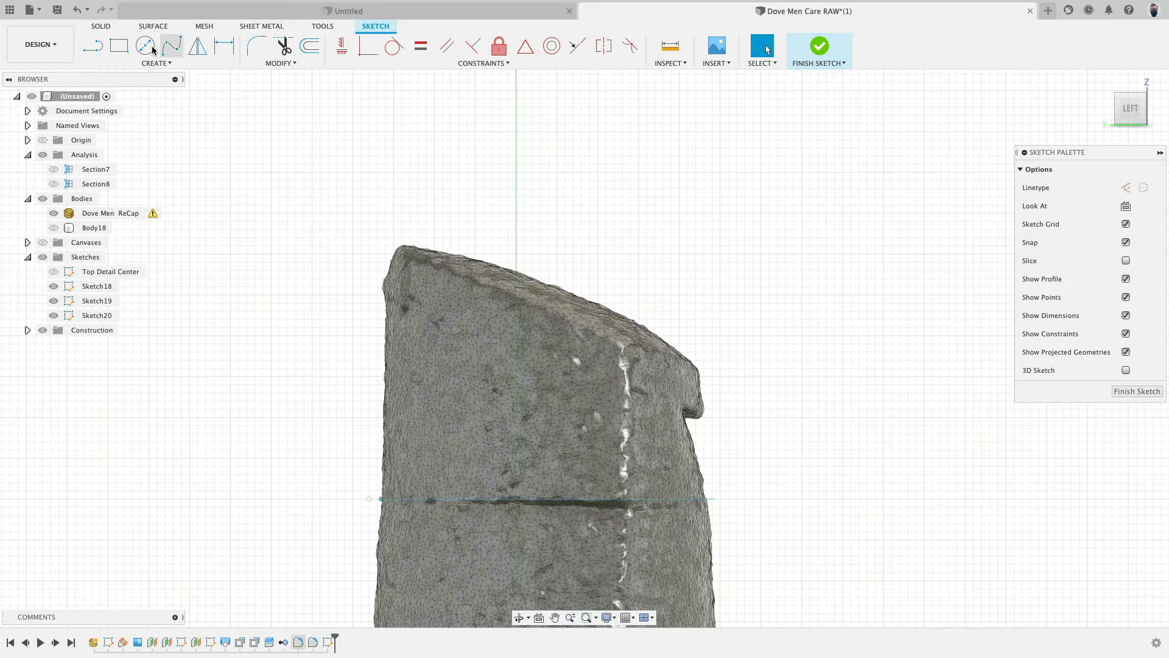
pyautogui.click(171, 47)
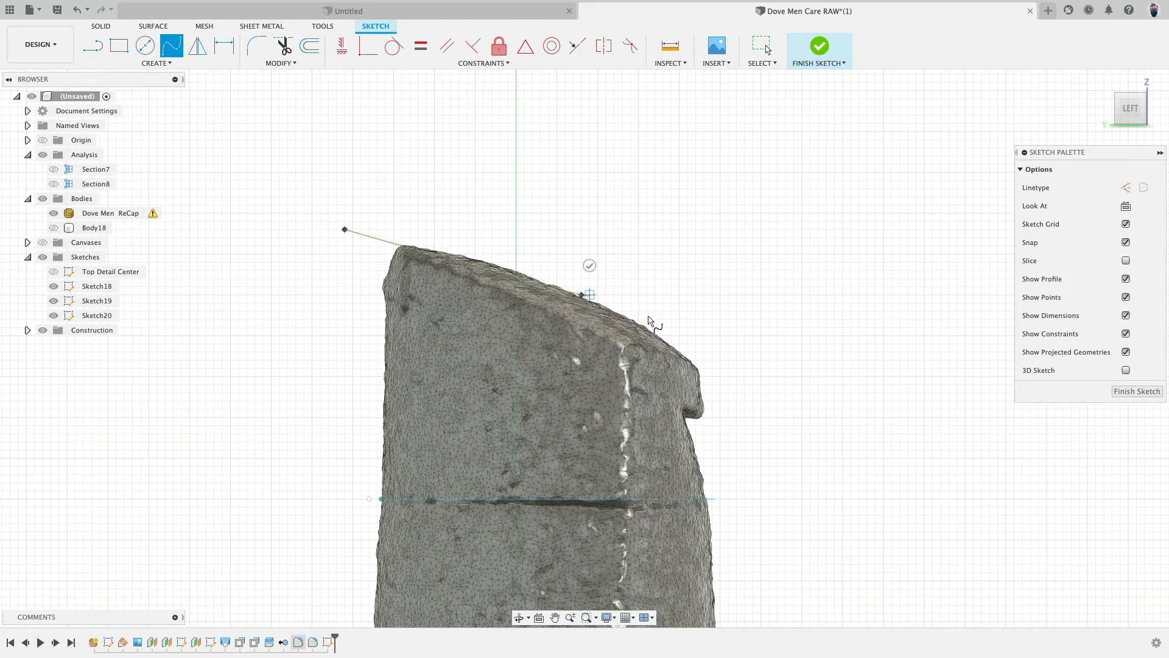
pyautogui.click(778, 425)
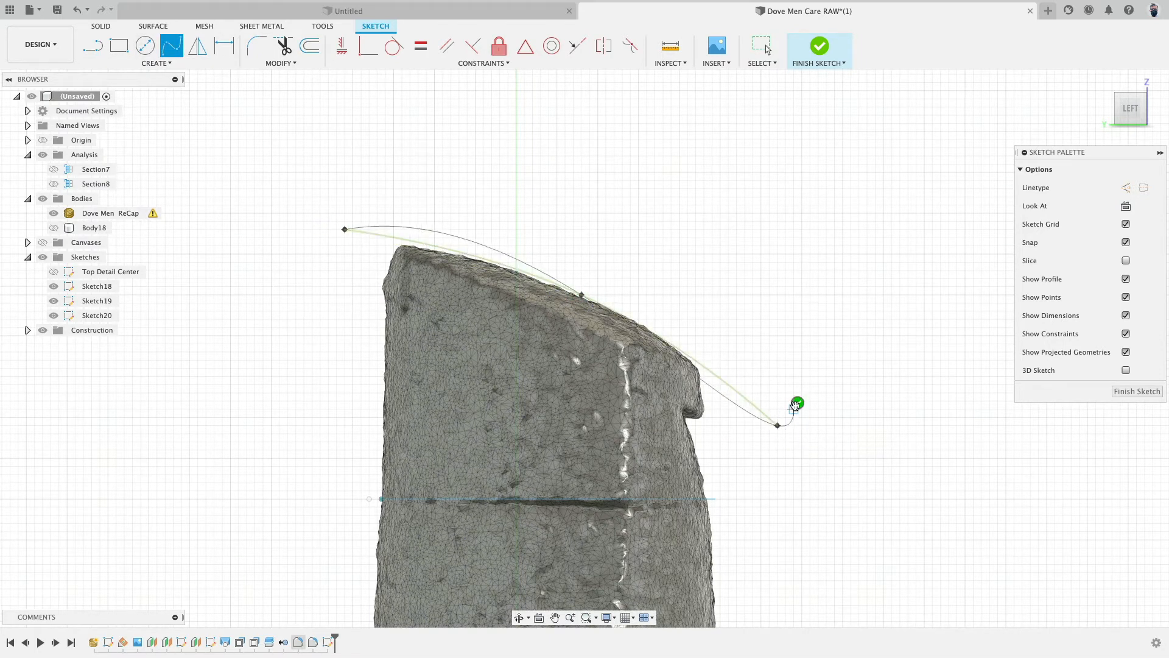
pyautogui.click(797, 404)
pyautogui.press('Escape')
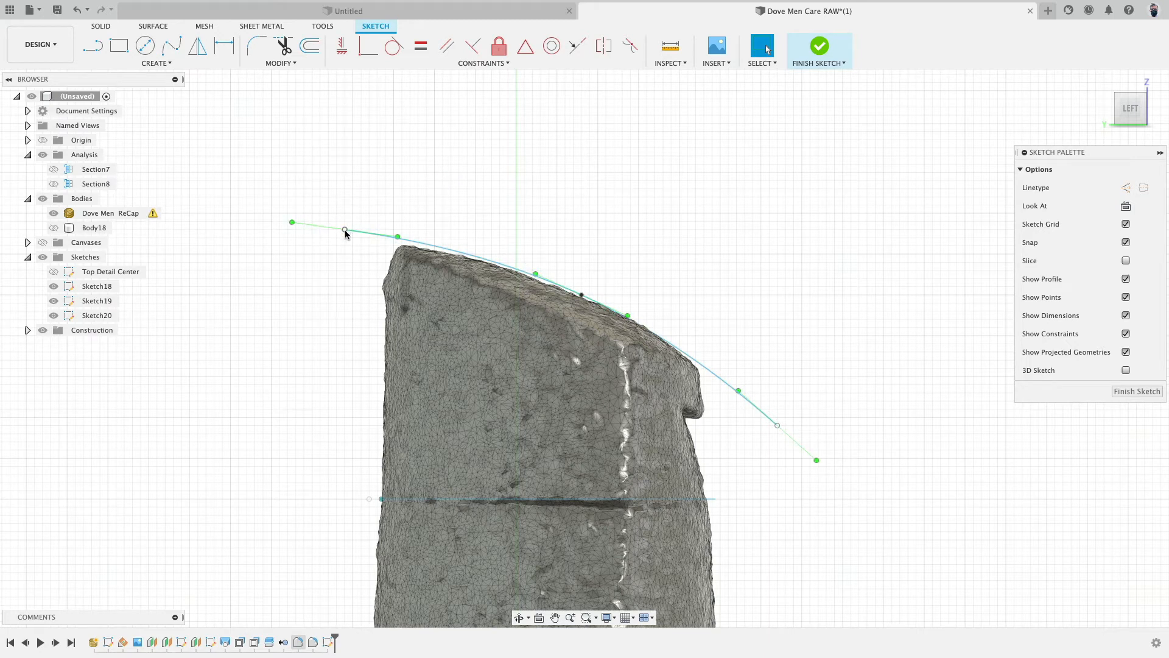
pyautogui.moveTo(346, 233); pyautogui.dragTo(358, 241)
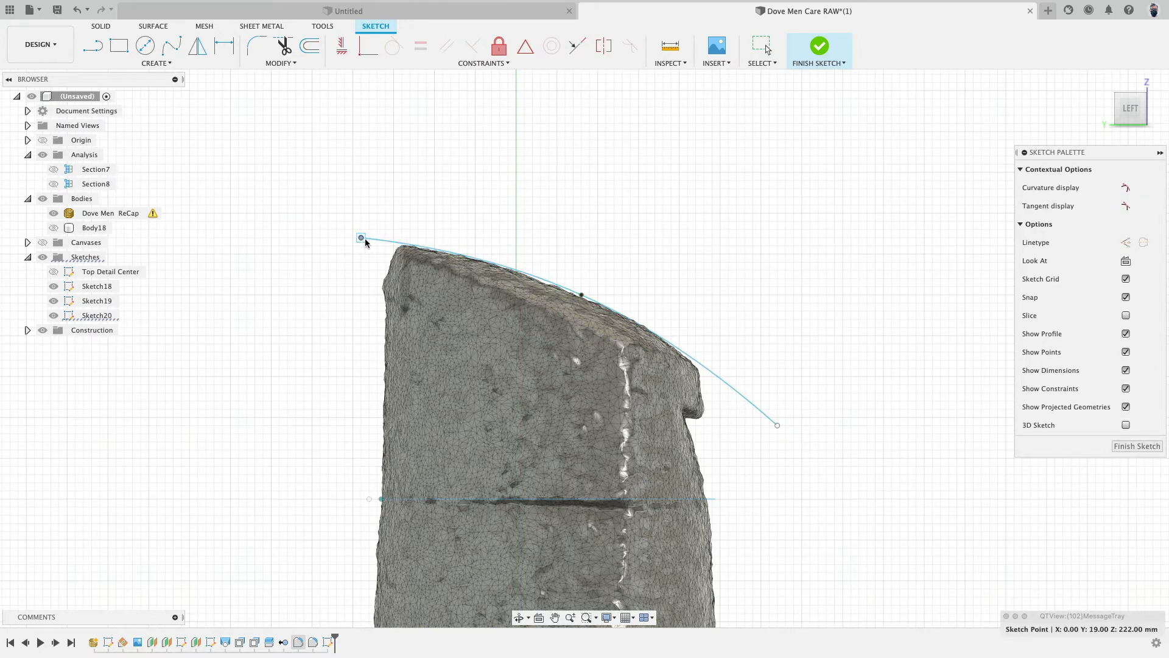
pyautogui.moveTo(778, 425)
pyautogui.mouseDown()
pyautogui.moveTo(753, 409)
pyautogui.moveTo(767, 410)
pyautogui.moveTo(762, 418)
pyautogui.mouseUp()
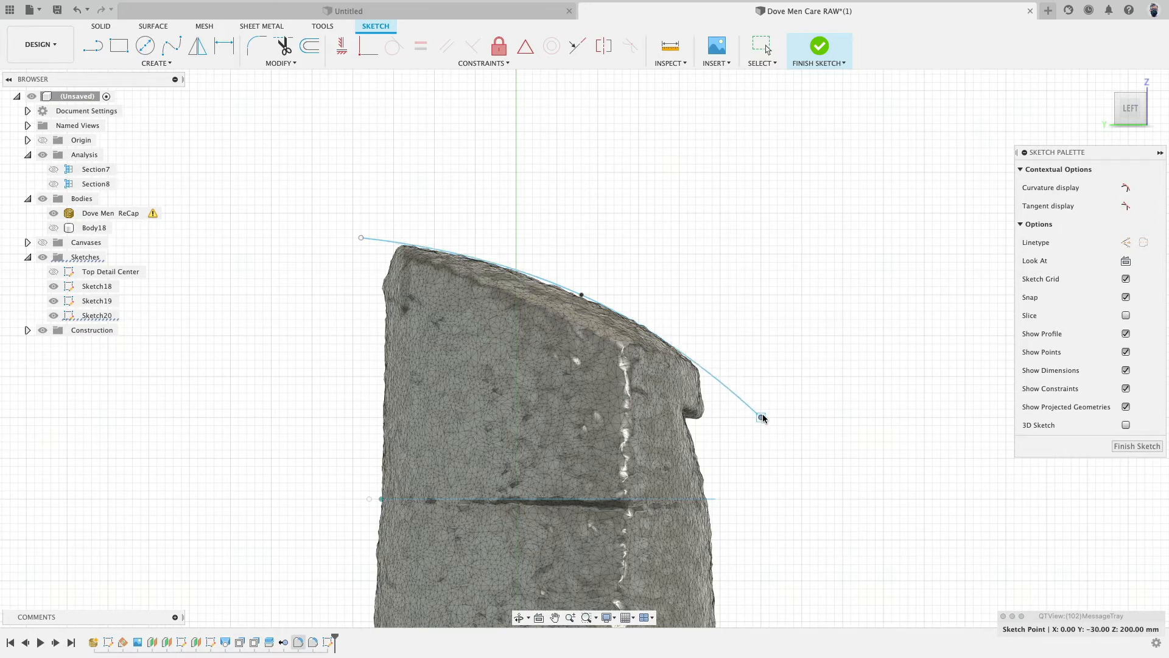
# - Move the spline's middle point slightly along the mesh top with Move/Copy and finish the sketch
pyautogui.click(583, 304)
pyautogui.moveTo(579, 299)
pyautogui.mouseDown()
pyautogui.moveTo(594, 300)
pyautogui.moveTo(577, 287)
pyautogui.mouseUp()
pyautogui.press('m')
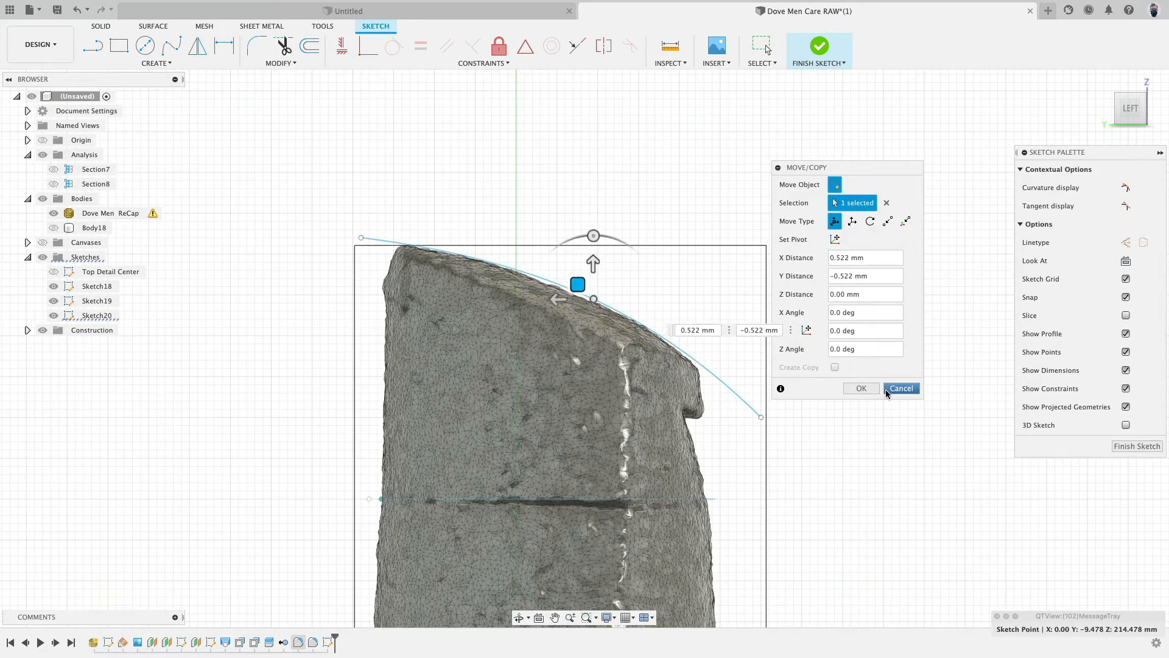
pyautogui.click(866, 389)
pyautogui.moveTo(737, 170)
pyautogui.keyDown('shift'); pyautogui.mouseDown(button='middle')
pyautogui.moveTo(679, 179)
pyautogui.moveTo(637, 151)
pyautogui.moveTo(686, 188)
pyautogui.moveTo(698, 183)
pyautogui.mouseUp(button='middle'); pyautogui.keyUp('shift')
pyautogui.click(817, 61)
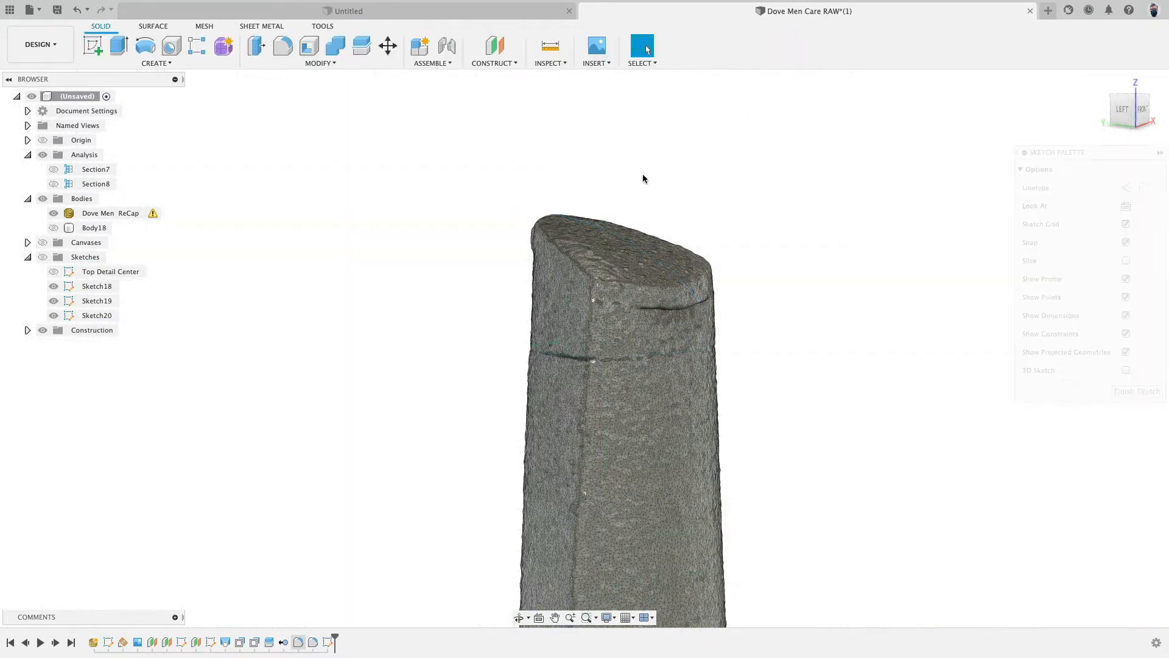
# - Show the body again, hide the scan mesh and hide the older section sketches
pyautogui.click(53, 214)
pyautogui.click(53, 228)
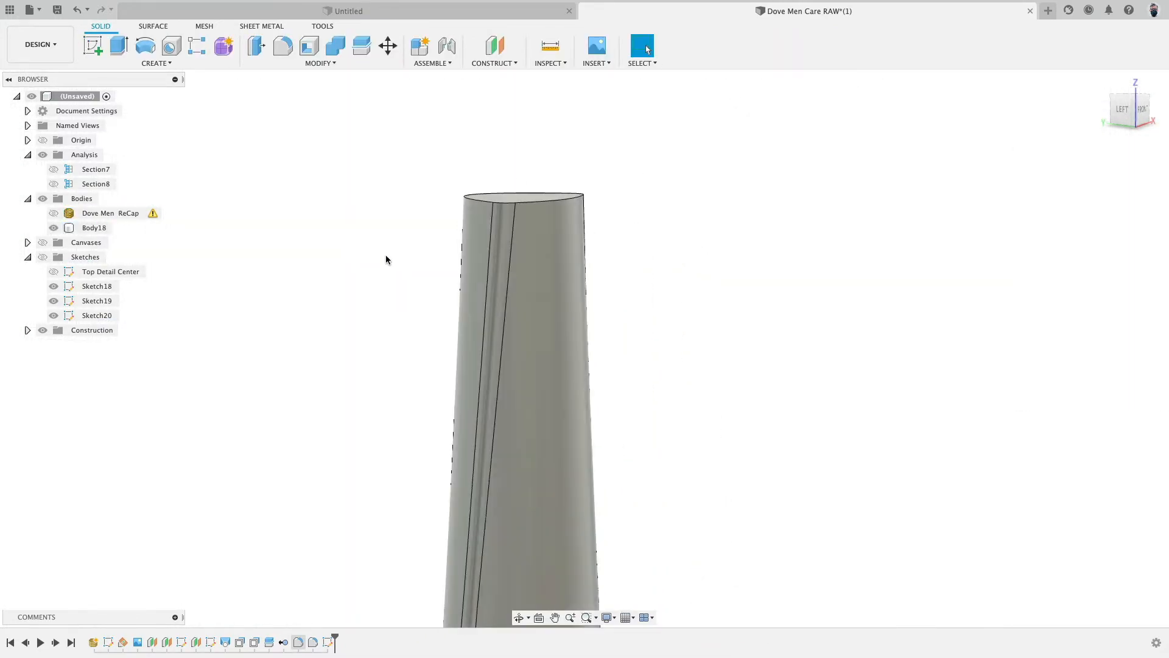
pyautogui.click(45, 257)
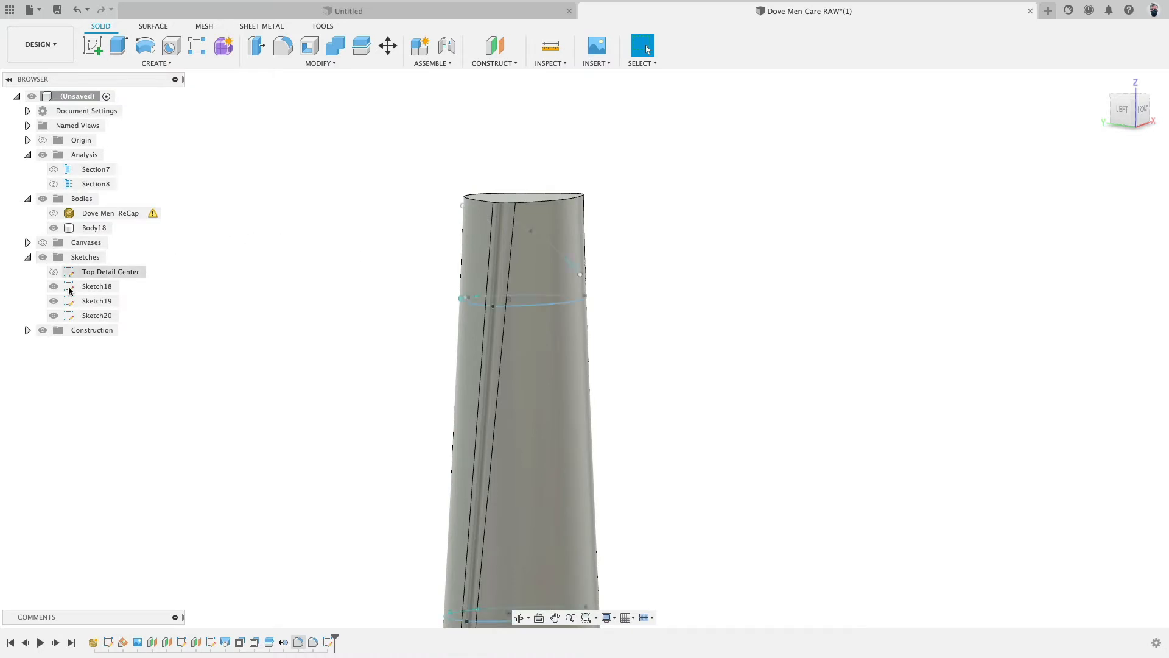
pyautogui.click(55, 301)
pyautogui.click(57, 285)
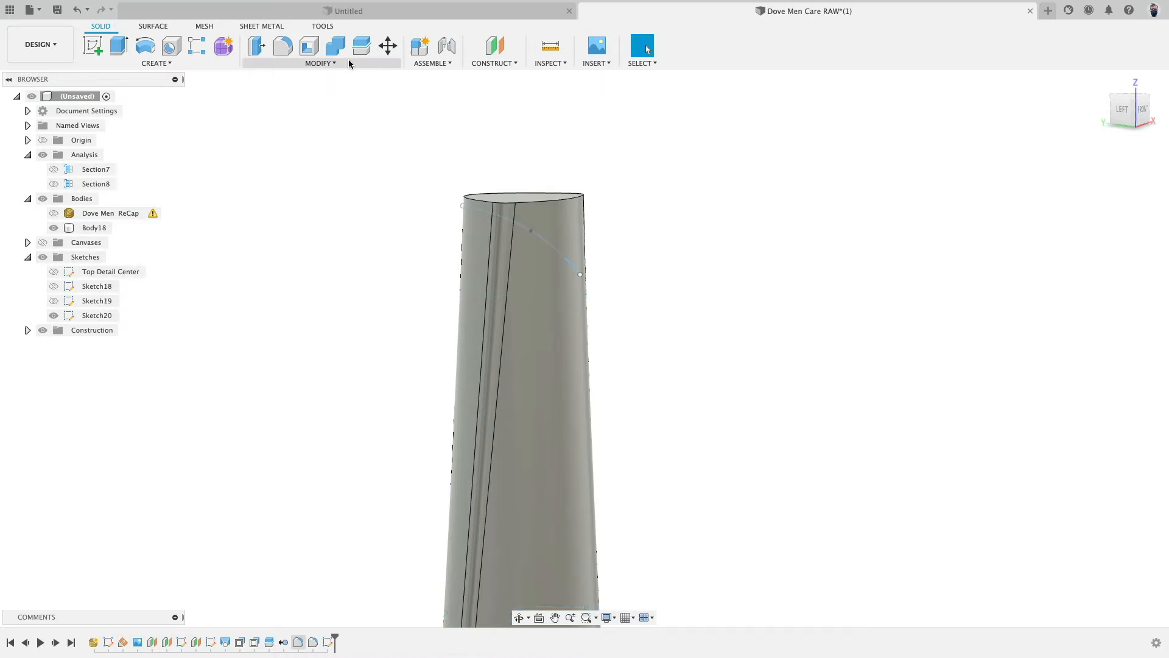
# - Split the bottle body using the new top-curve spline as the splitting tool
pyautogui.click(321, 63)
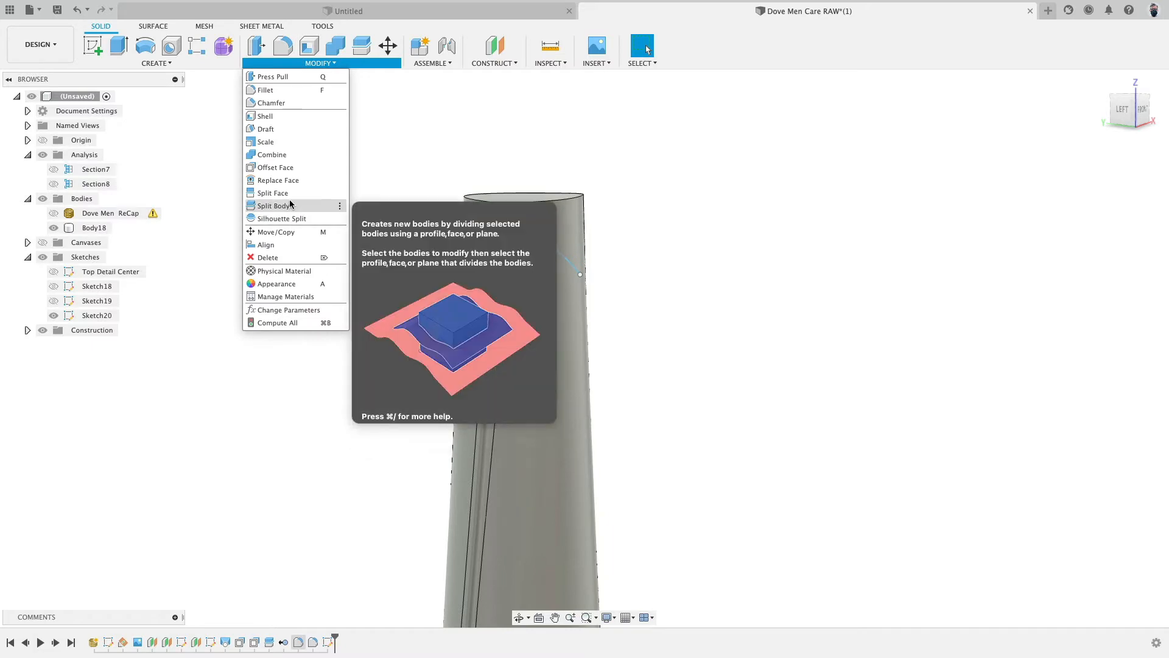
pyautogui.click(291, 204)
pyautogui.click(536, 243)
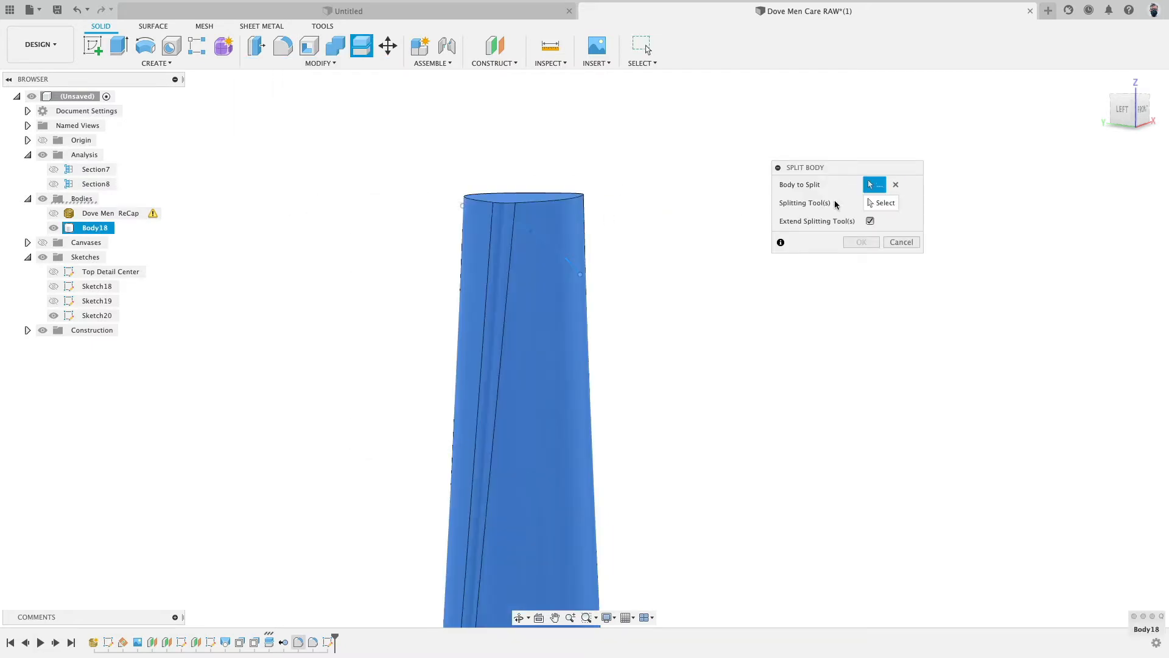
pyautogui.click(868, 205)
pyautogui.click(559, 257)
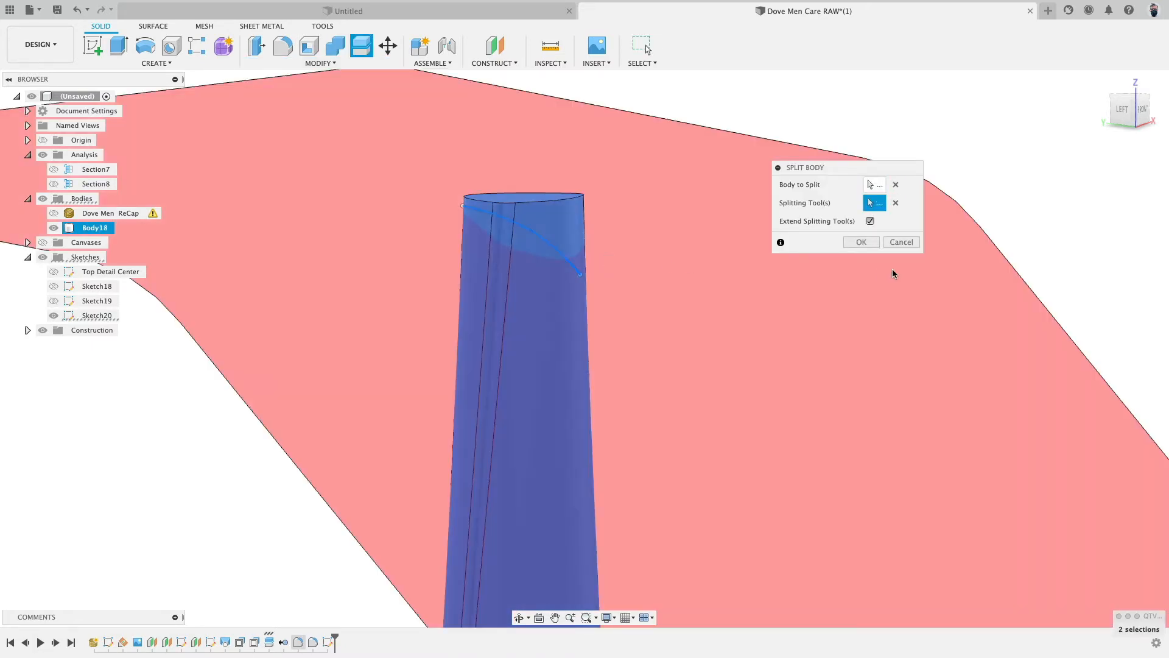
pyautogui.click(861, 242)
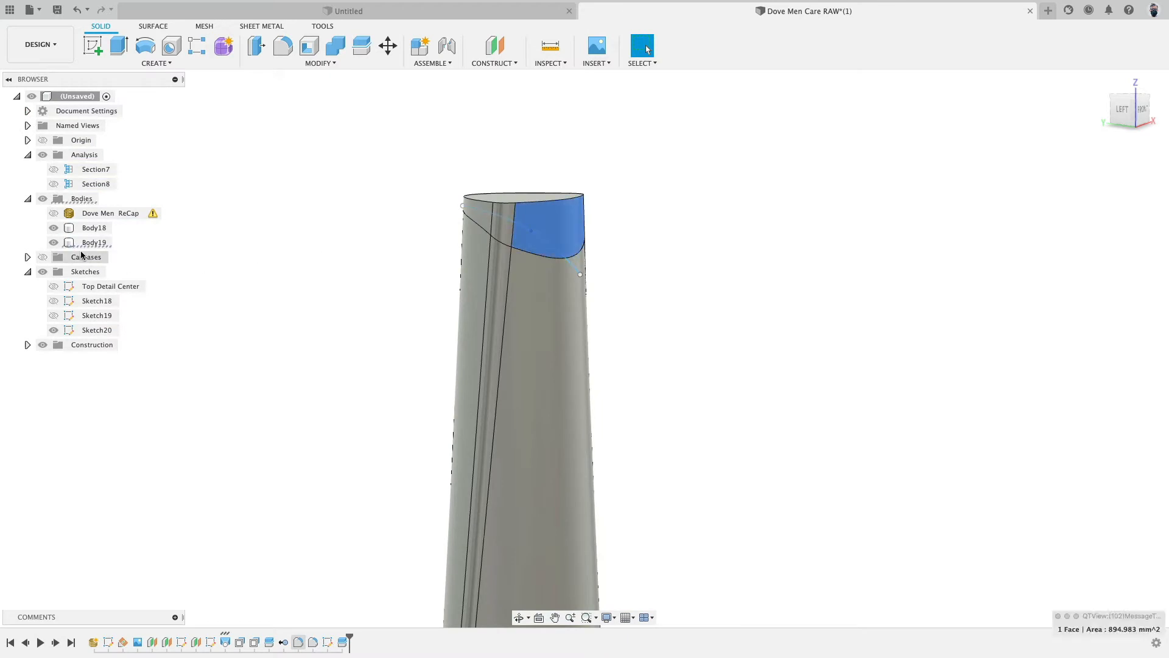
# - Hide the cut-off top piece and compare the trimmed body against the scan mesh in front view
pyautogui.click(53, 243)
pyautogui.keyDown('shift'); pyautogui.moveTo(327, 295); pyautogui.dragTo(117, 261, button='middle'); pyautogui.keyUp('shift')
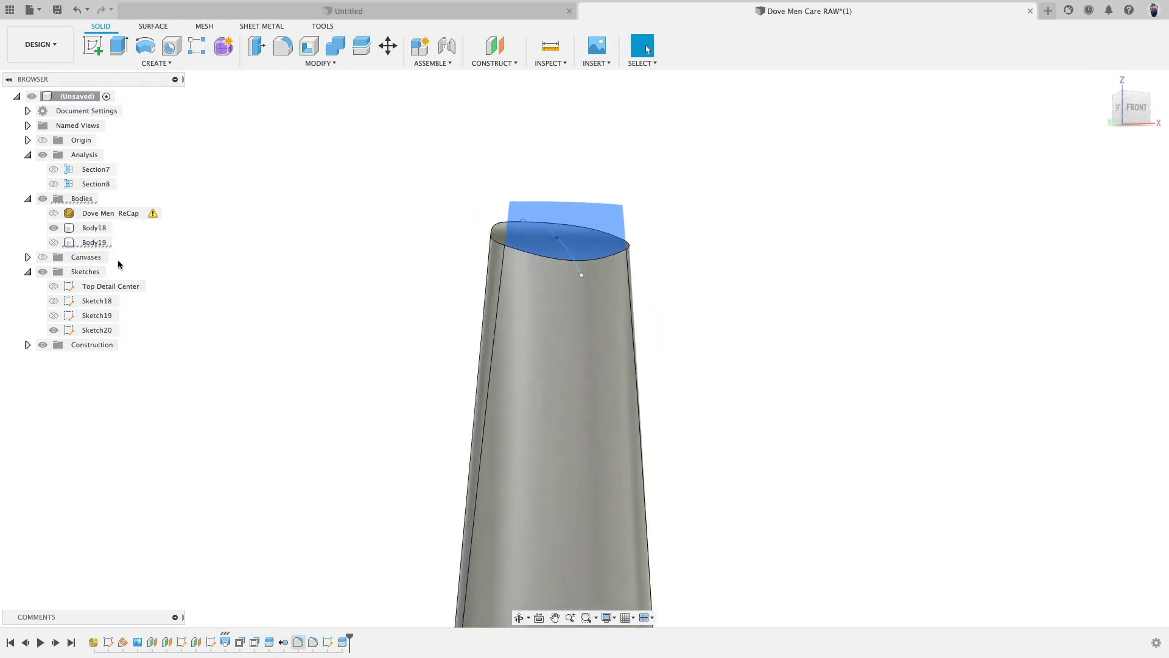
pyautogui.click(283, 295)
pyautogui.moveTo(285, 295)
pyautogui.keyDown('shift'); pyautogui.mouseDown(button='middle')
pyautogui.moveTo(310, 271)
pyautogui.moveTo(313, 293)
pyautogui.moveTo(368, 298)
pyautogui.moveTo(269, 290)
pyautogui.mouseUp(button='middle'); pyautogui.keyUp('shift')
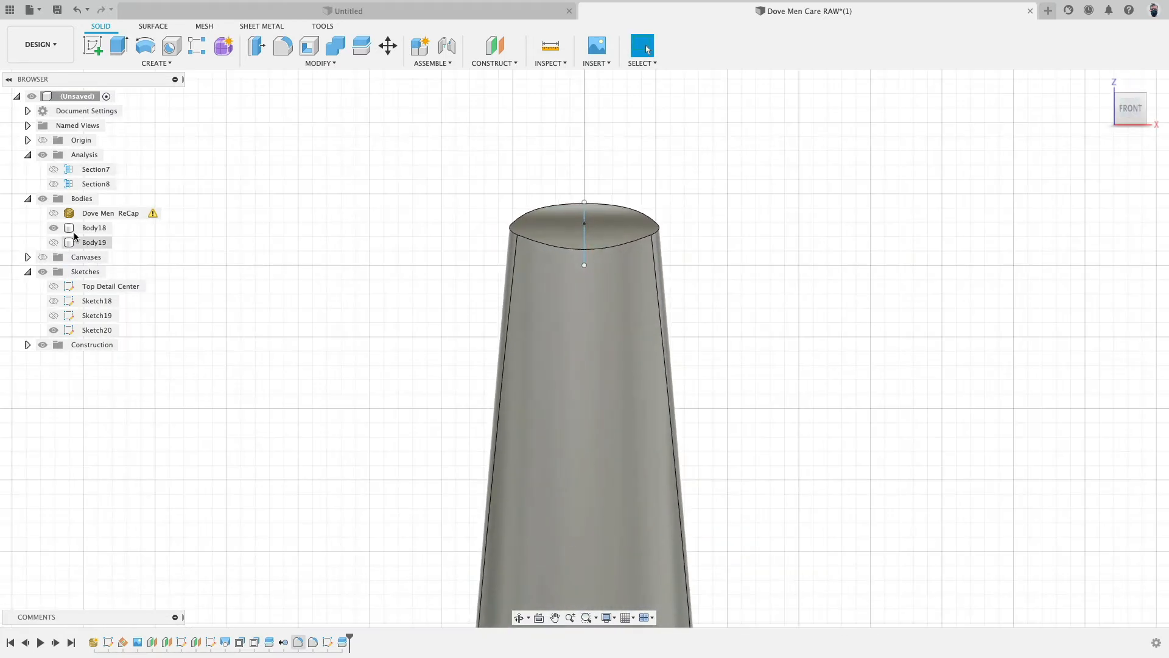
pyautogui.click(54, 214)
pyautogui.click(55, 227)
pyautogui.click(56, 228)
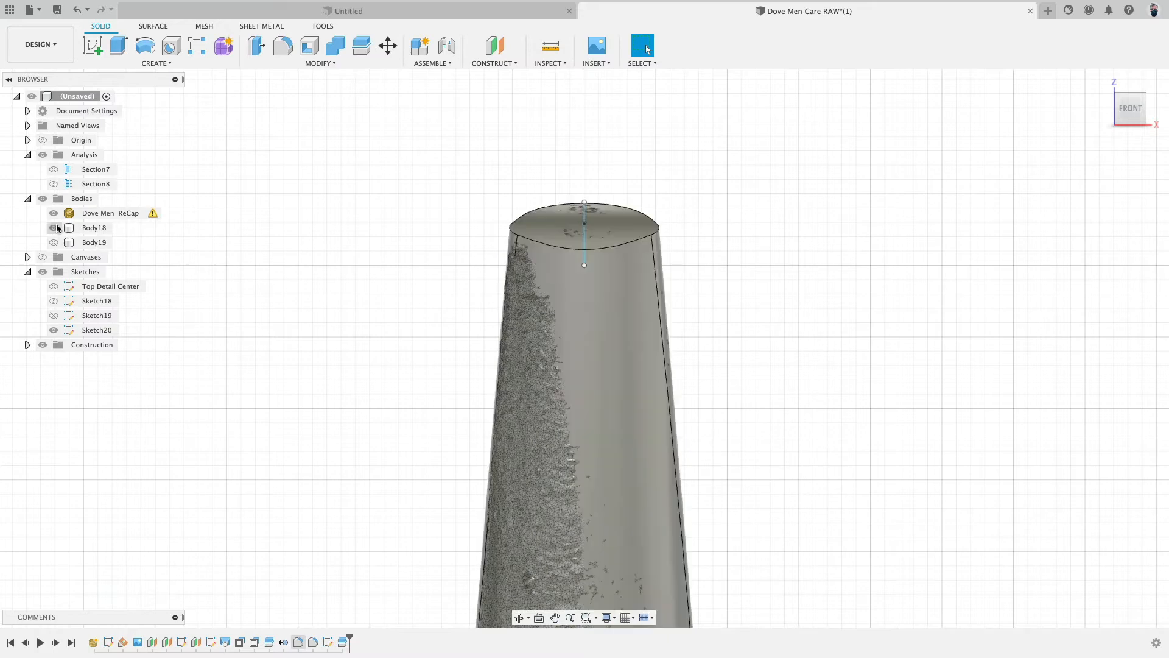
pyautogui.click(56, 214)
pyautogui.click(56, 215)
pyautogui.click(55, 228)
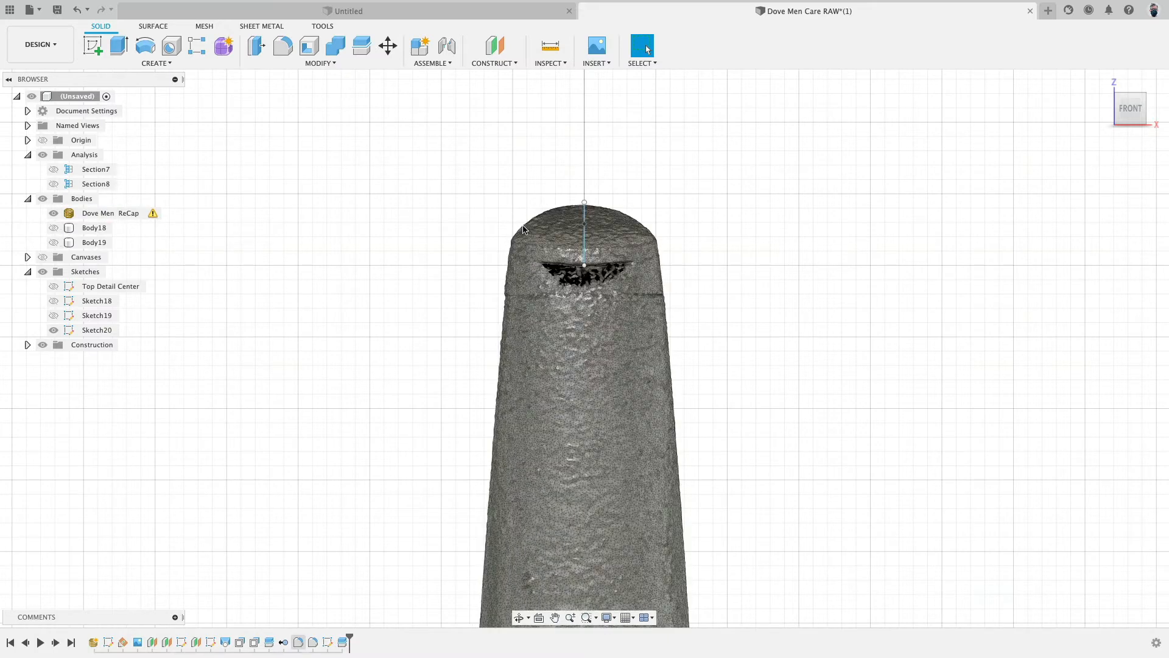
pyautogui.click(53, 227)
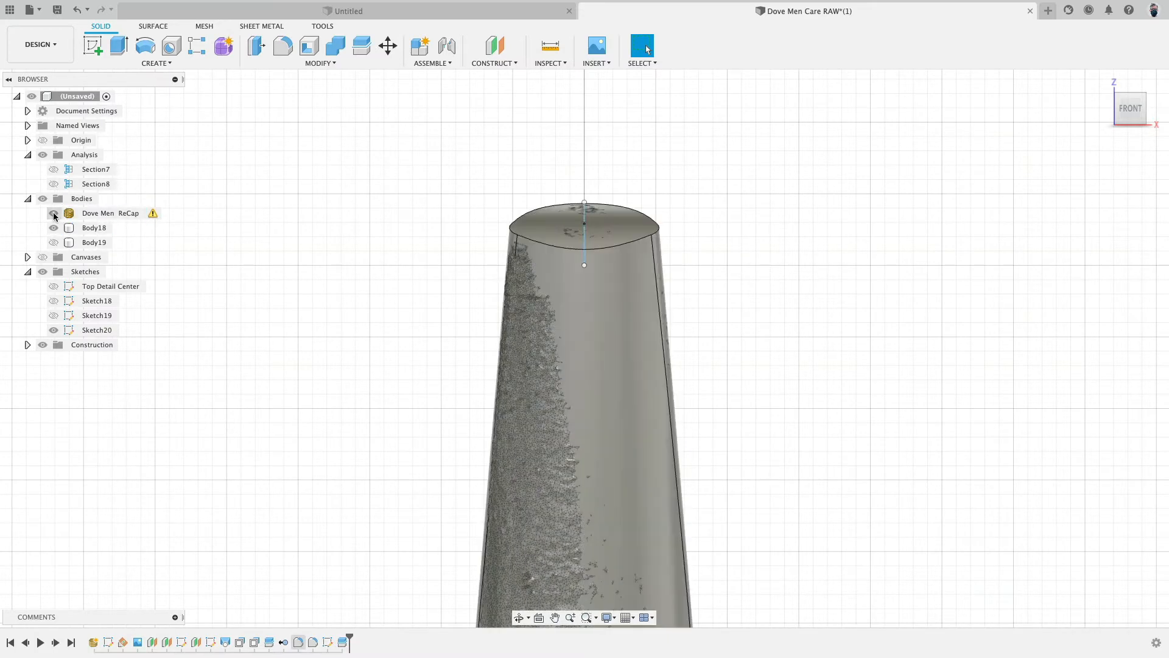
pyautogui.click(53, 214)
pyautogui.click(53, 214)
pyautogui.click(53, 228)
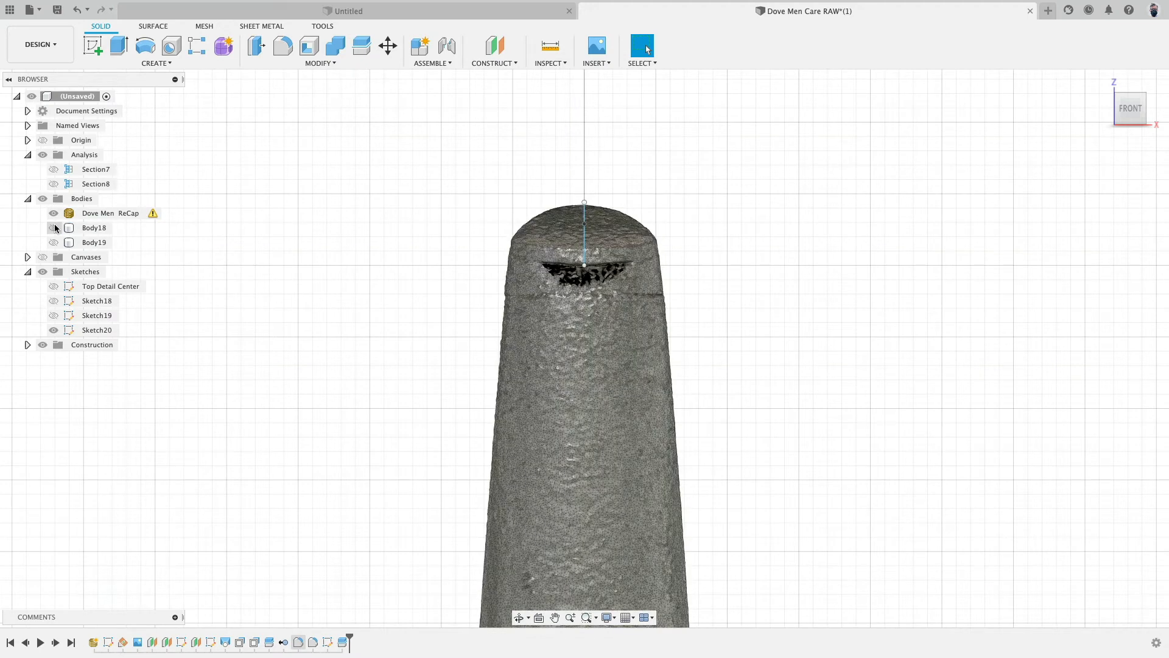
# - Zoom into and orbit around the top of the scan mesh to examine its shape
pyautogui.keyDown('shift'); pyautogui.moveTo(378, 341); pyautogui.dragTo(373, 303, button='middle'); pyautogui.keyUp('shift')
pyautogui.scroll(5, 584, 224)
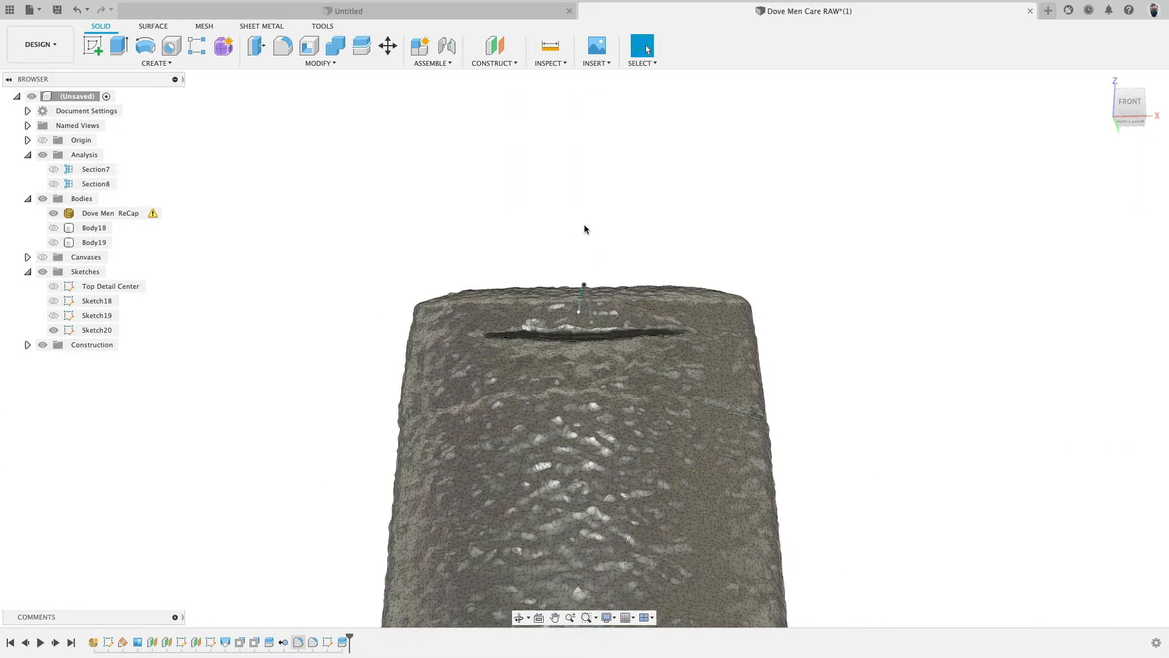
pyautogui.press('Escape')
pyautogui.click(373, 341)
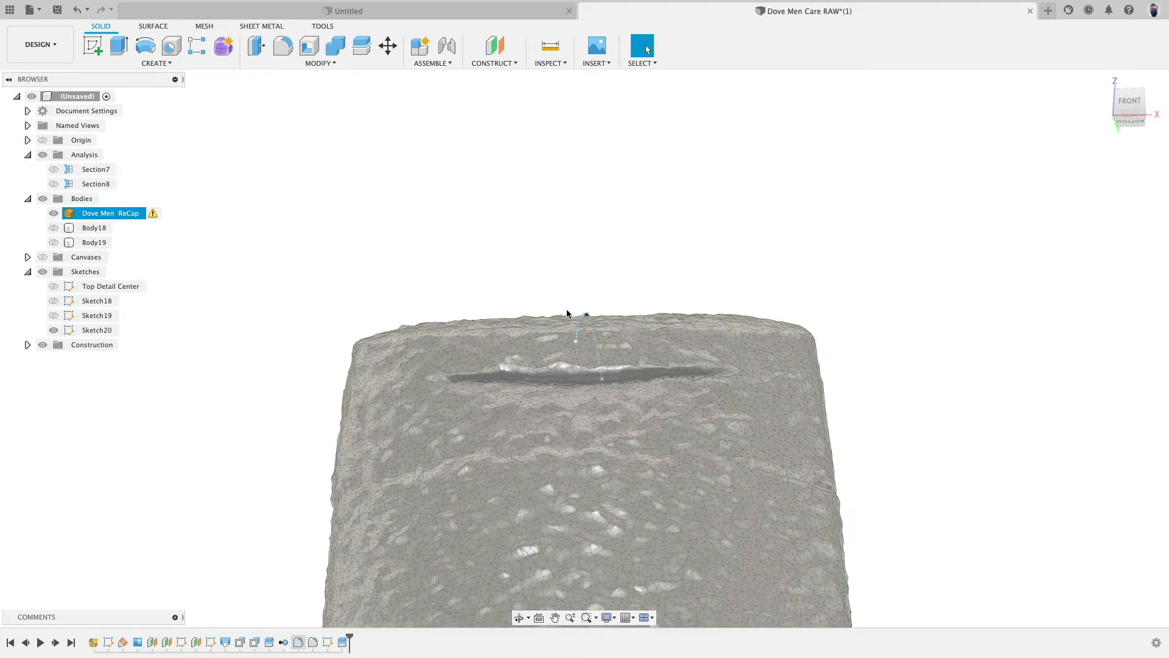
pyautogui.keyDown('shift'); pyautogui.moveTo(585, 316); pyautogui.dragTo(817, 209, button='middle'); pyautogui.keyUp('shift')
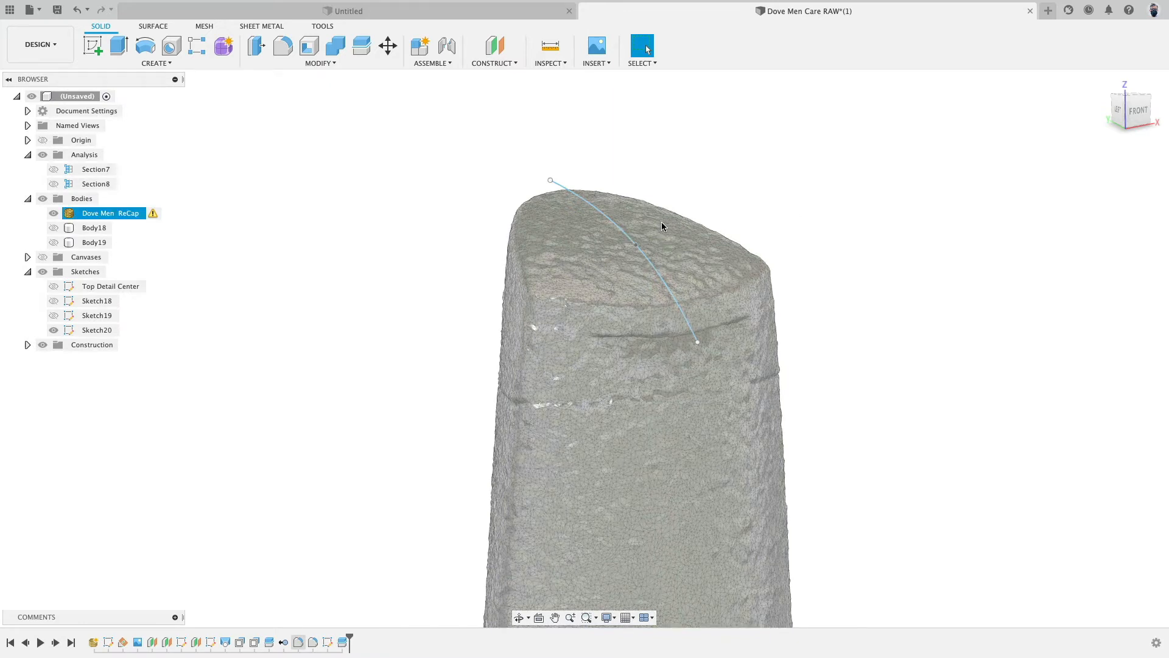
# - Delete the body split feature from the timeline
pyautogui.click(154, 26)
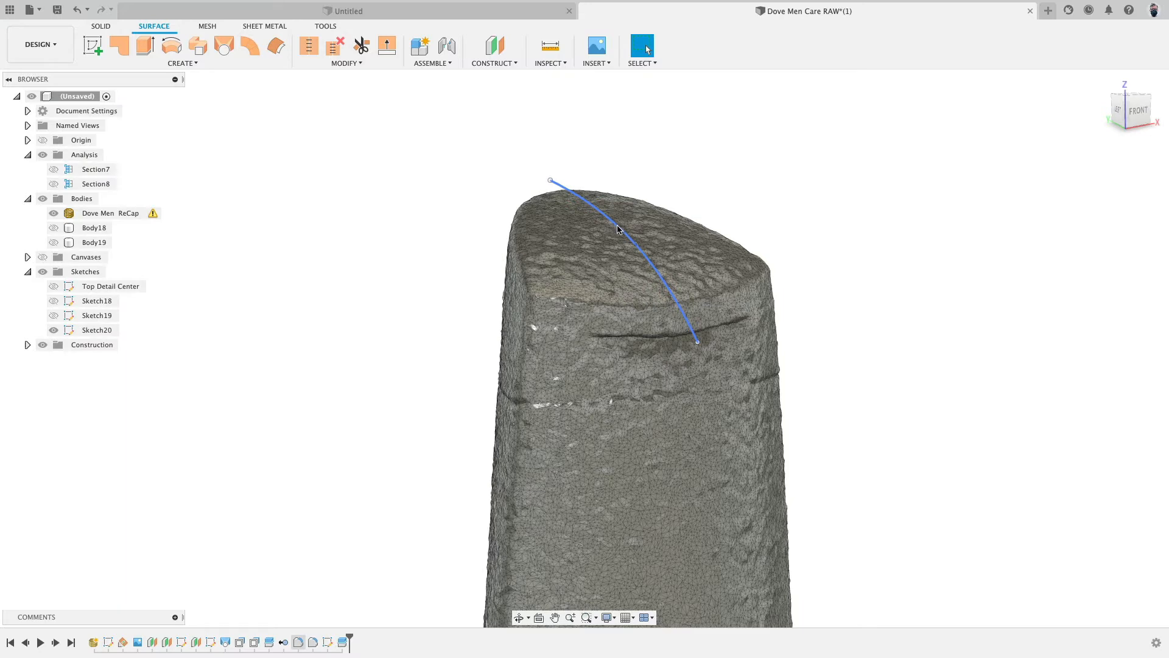
pyautogui.scroll(-4, 345, 217)
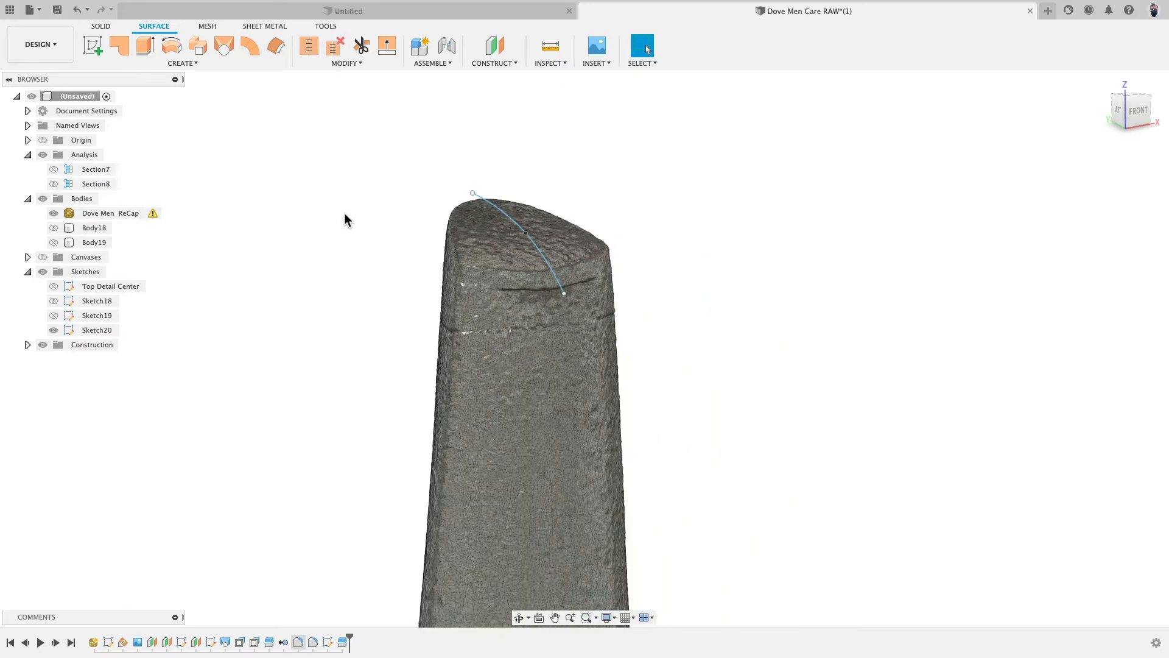
pyautogui.click(342, 642)
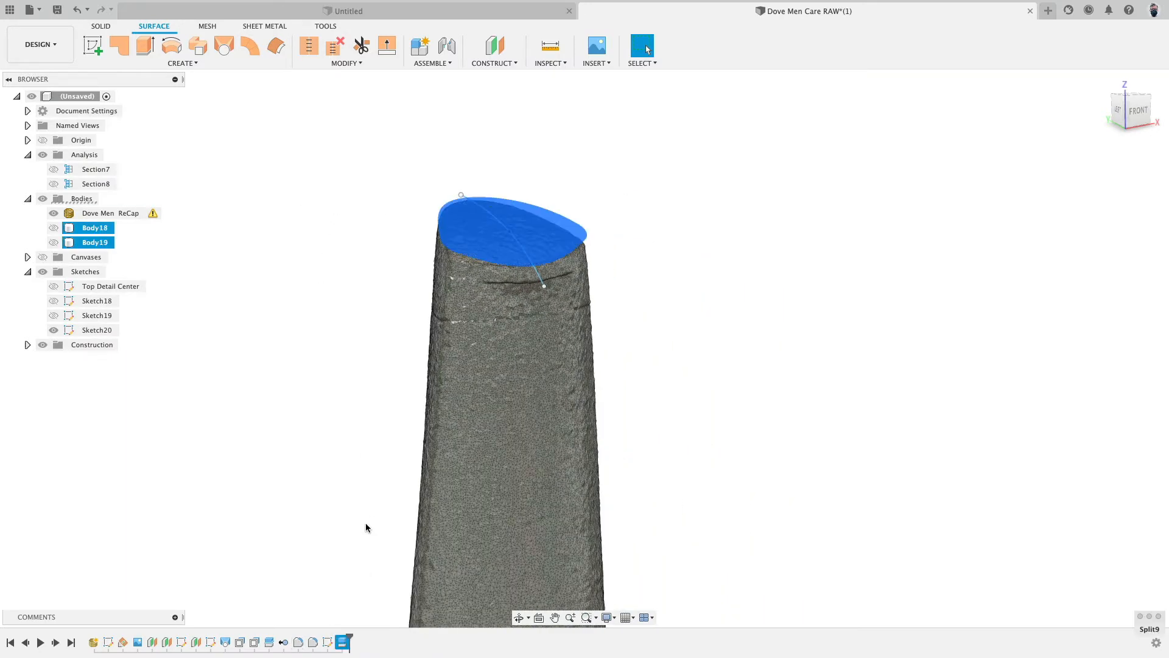
pyautogui.press('Delete')
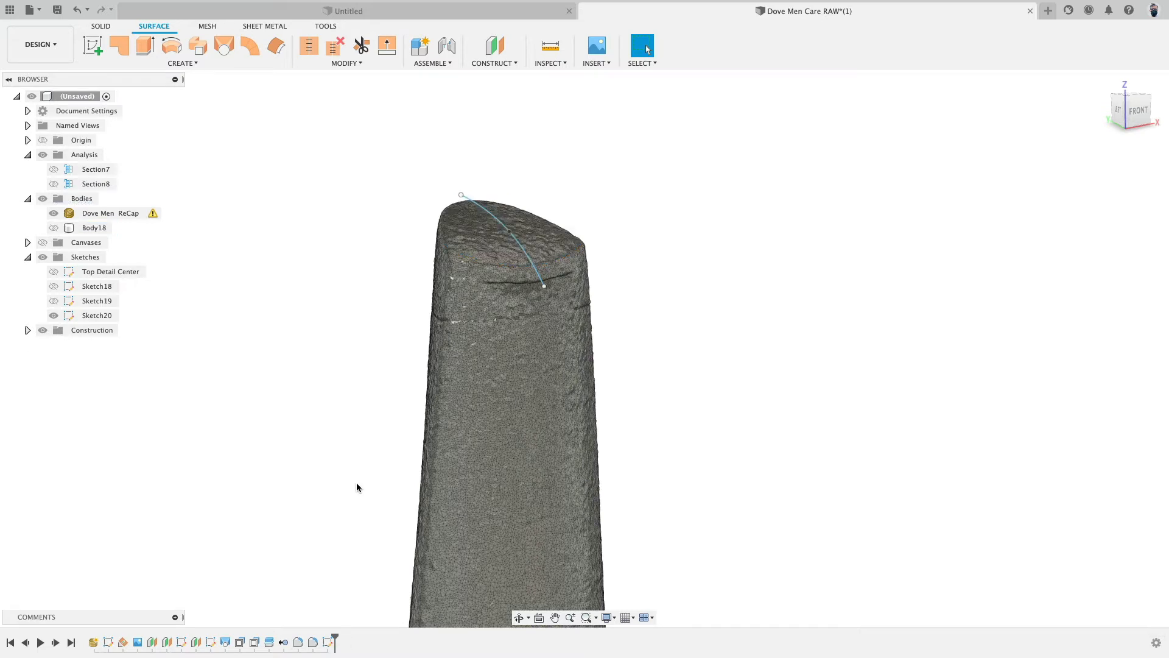
# - Create an offset construction plane about 50 mm from the YZ plane
pyautogui.scroll(-3, 488, 112)
pyautogui.click(495, 46)
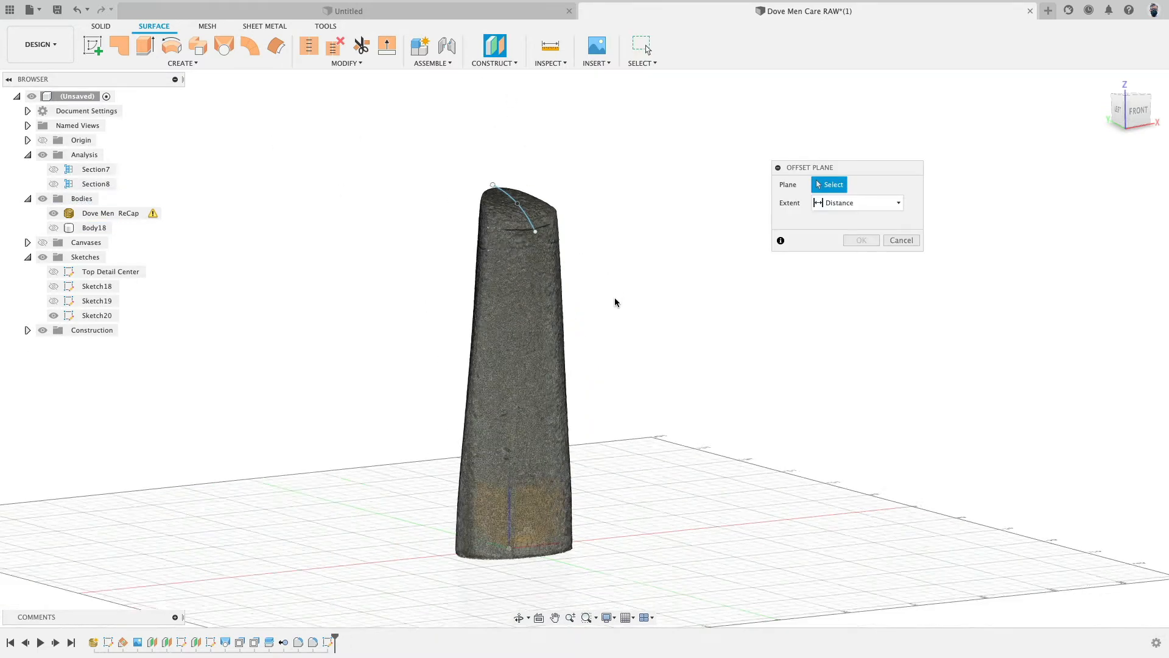
pyautogui.click(566, 465)
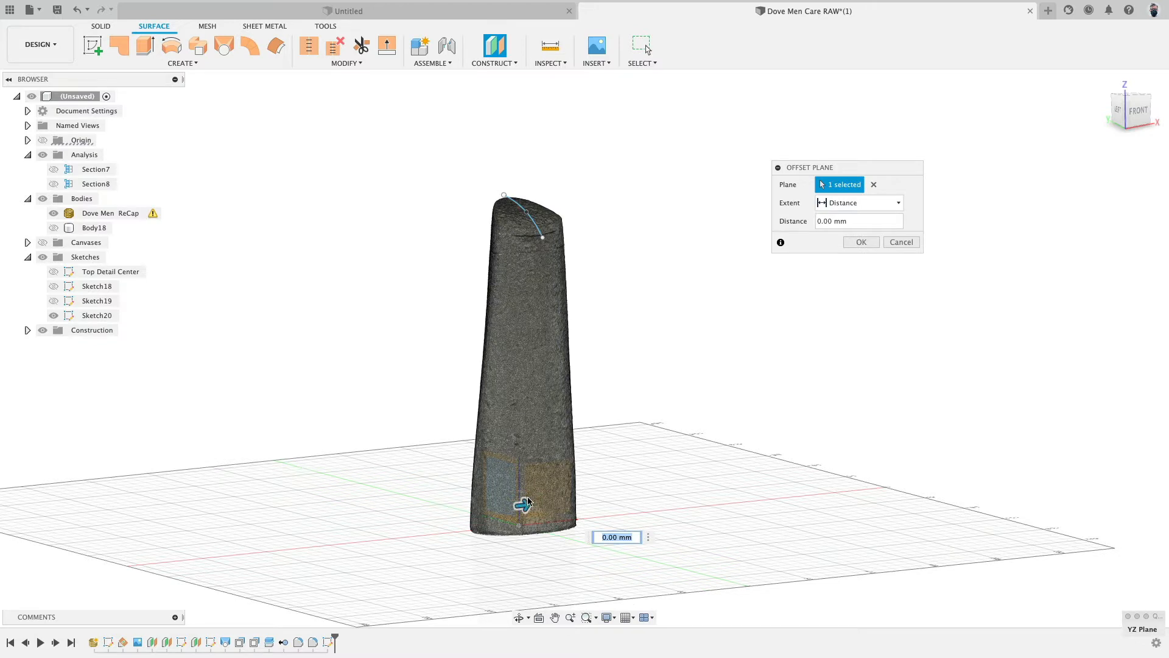
pyautogui.moveTo(528, 502); pyautogui.dragTo(576, 498)
pyautogui.keyDown('shift'); pyautogui.moveTo(681, 399); pyautogui.dragTo(653, 399, button='middle'); pyautogui.keyUp('shift')
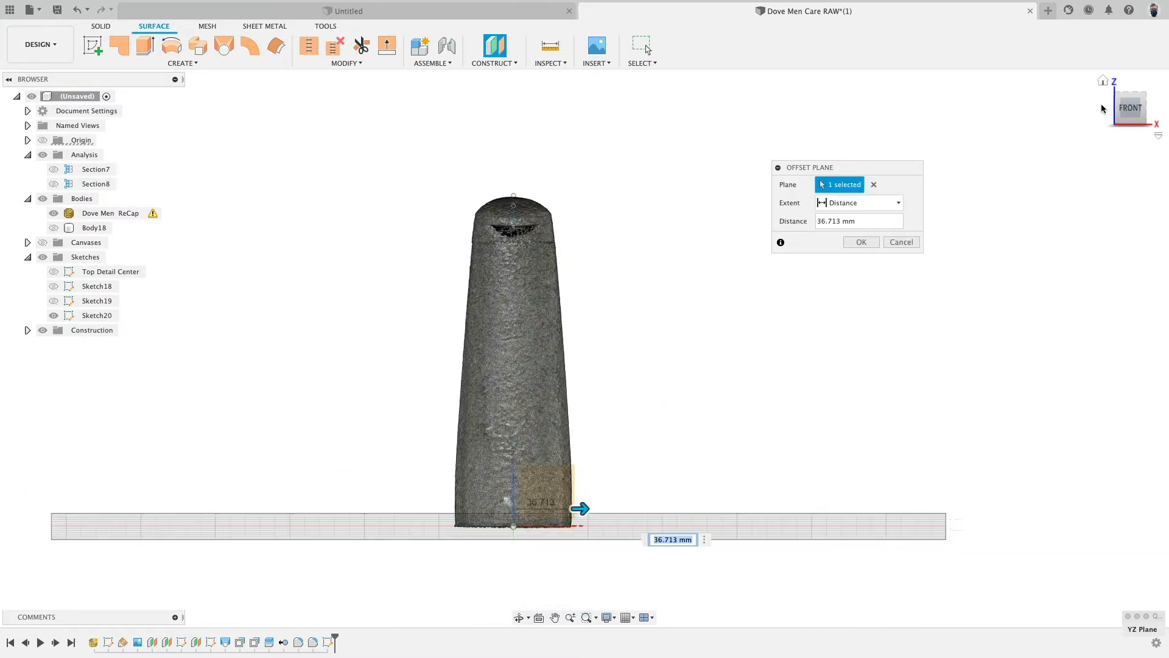
pyautogui.click(1130, 108)
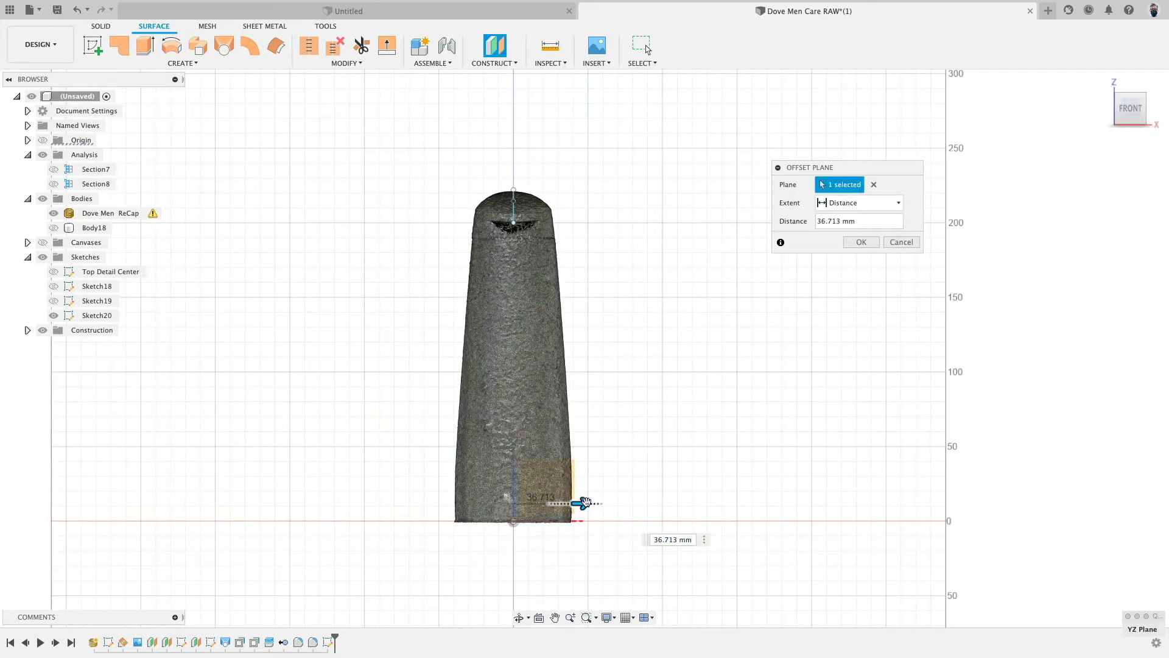
pyautogui.moveTo(585, 503); pyautogui.dragTo(606, 504)
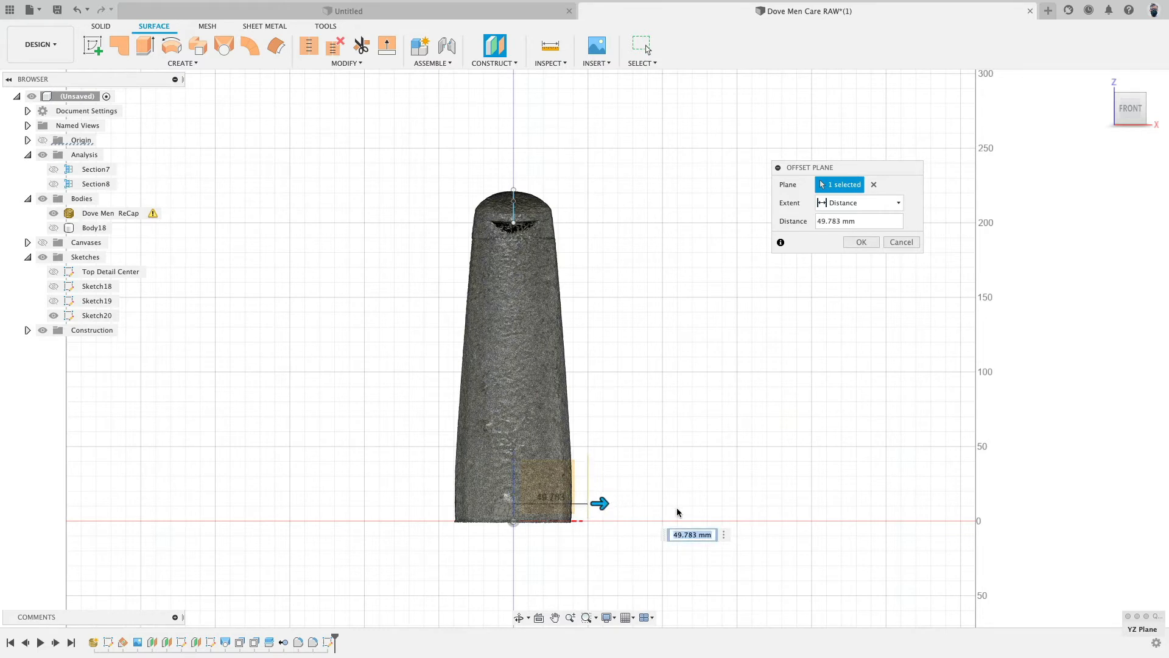
pyautogui.press('Return')
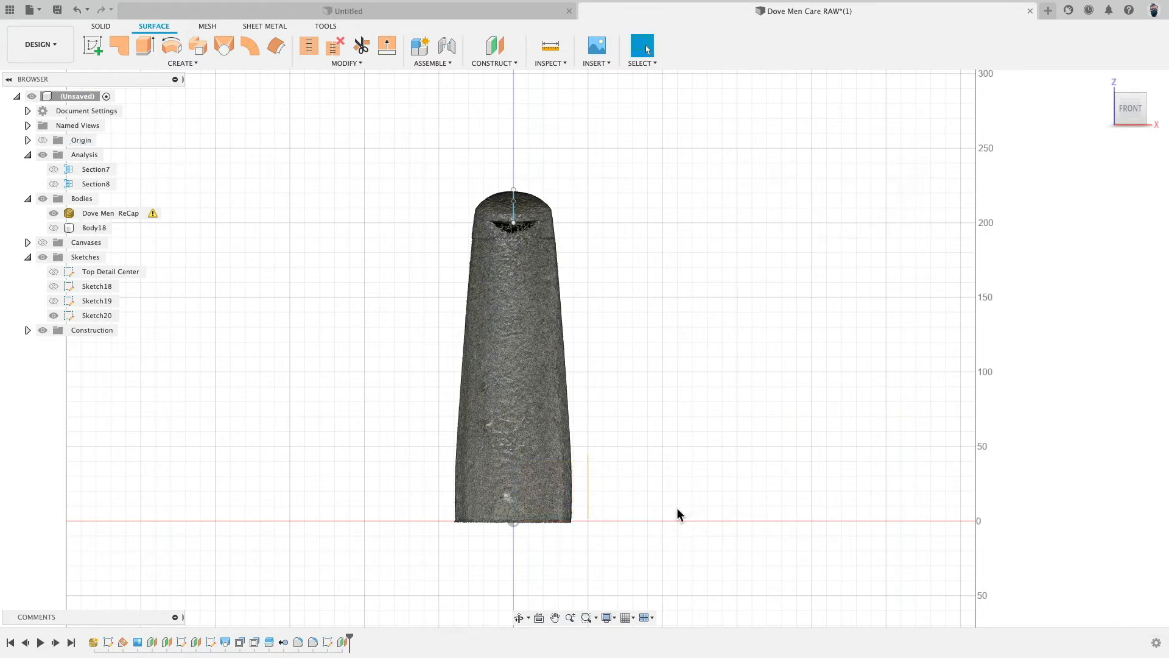
# - Start a sketch on the new offset plane and project the top-curve spline onto it
pyautogui.click(92, 46)
pyautogui.click(606, 502)
pyautogui.scroll(8, 522, 194)
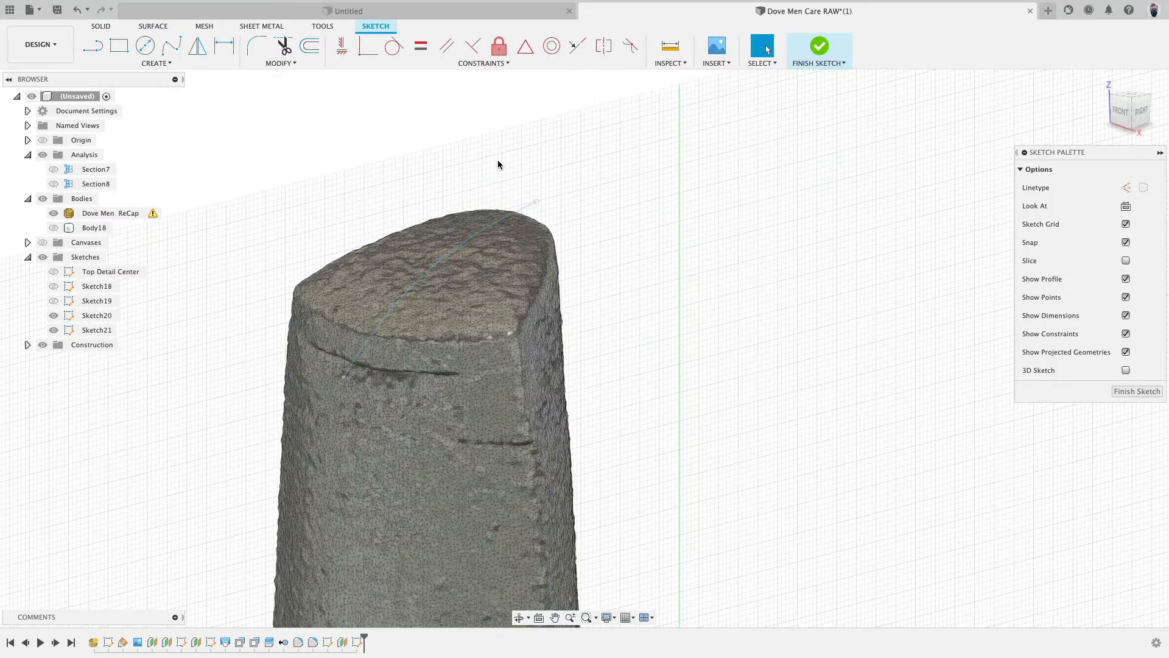
pyautogui.click(157, 63)
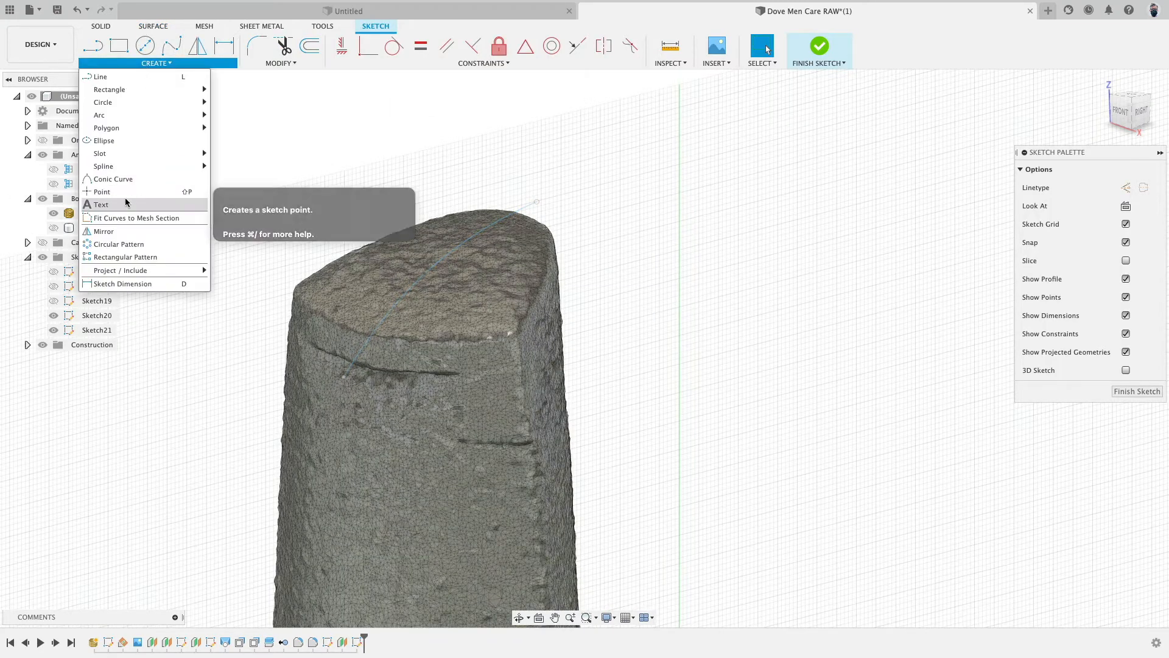
pyautogui.moveTo(156, 271)
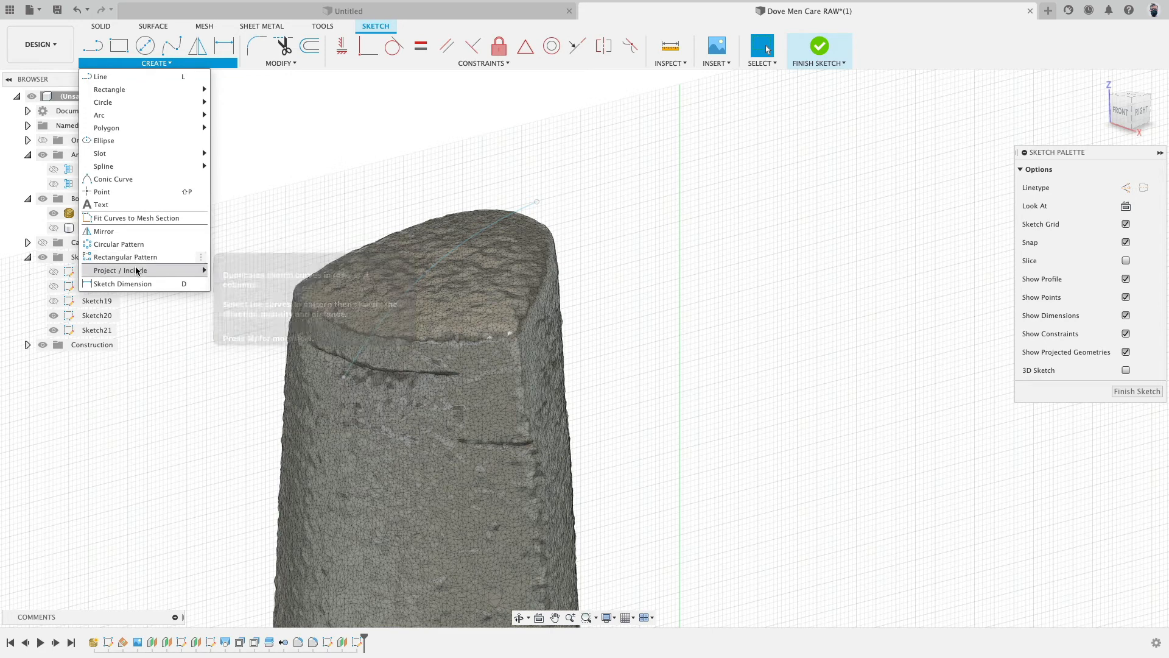
pyautogui.click(224, 271)
pyautogui.click(532, 207)
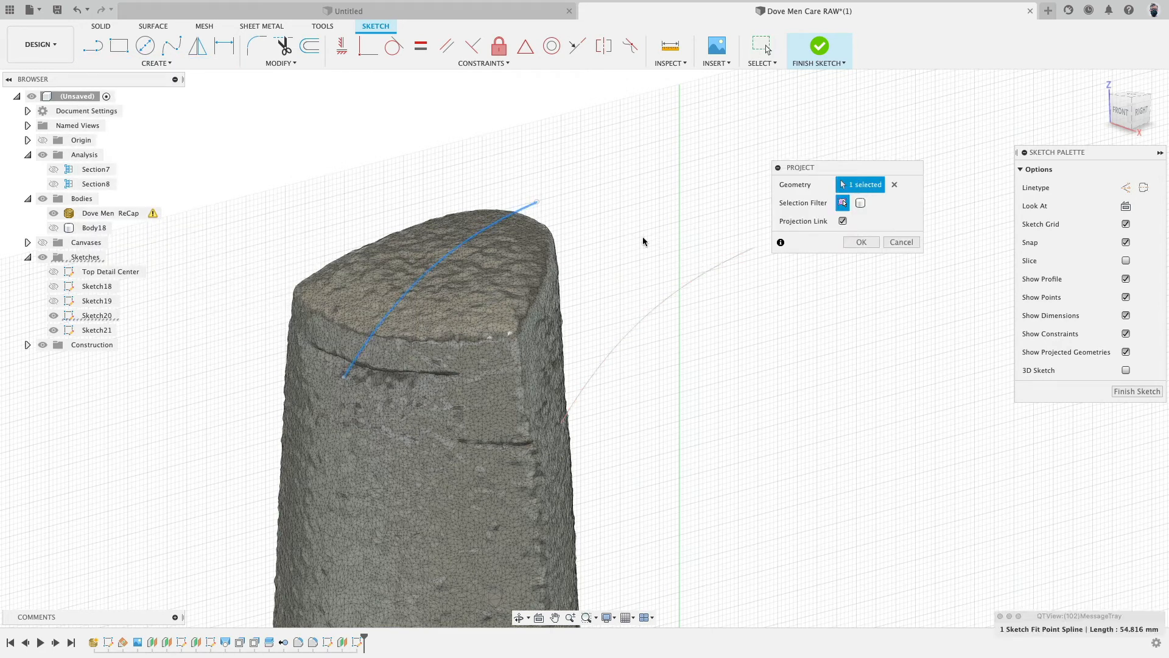
pyautogui.click(850, 244)
# - Offset the projected curve about 2.5 mm down toward the bottle top and finish the sketch
pyautogui.keyDown('shift'); pyautogui.moveTo(618, 242); pyautogui.dragTo(610, 227, button='middle'); pyautogui.keyUp('shift')
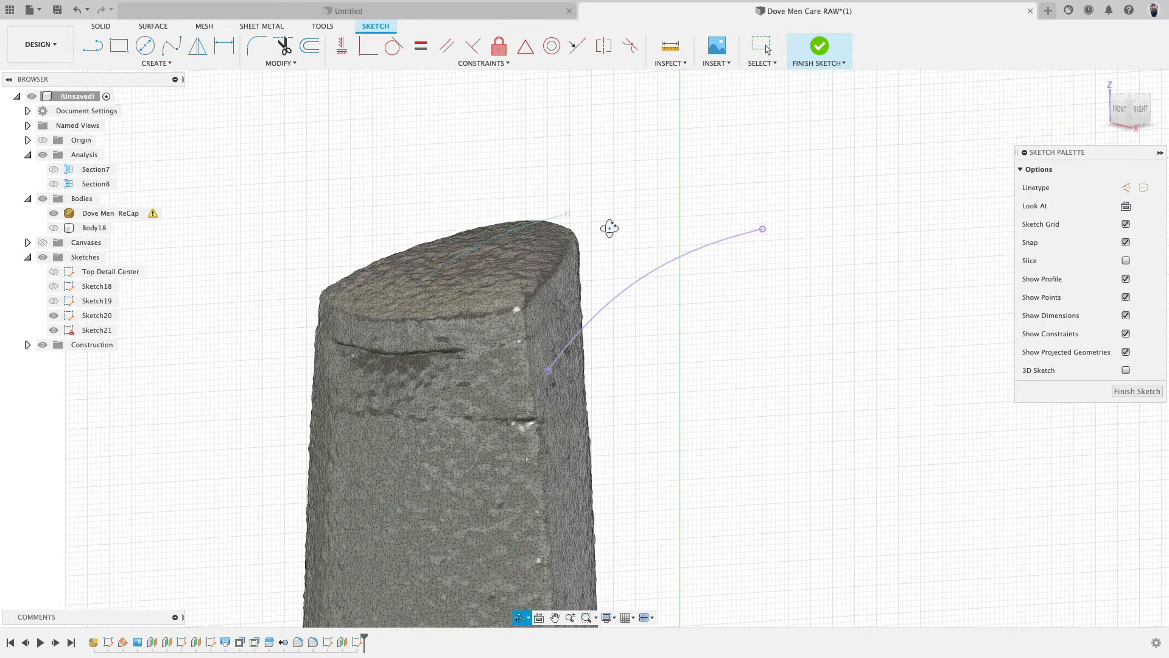
pyautogui.click(308, 54)
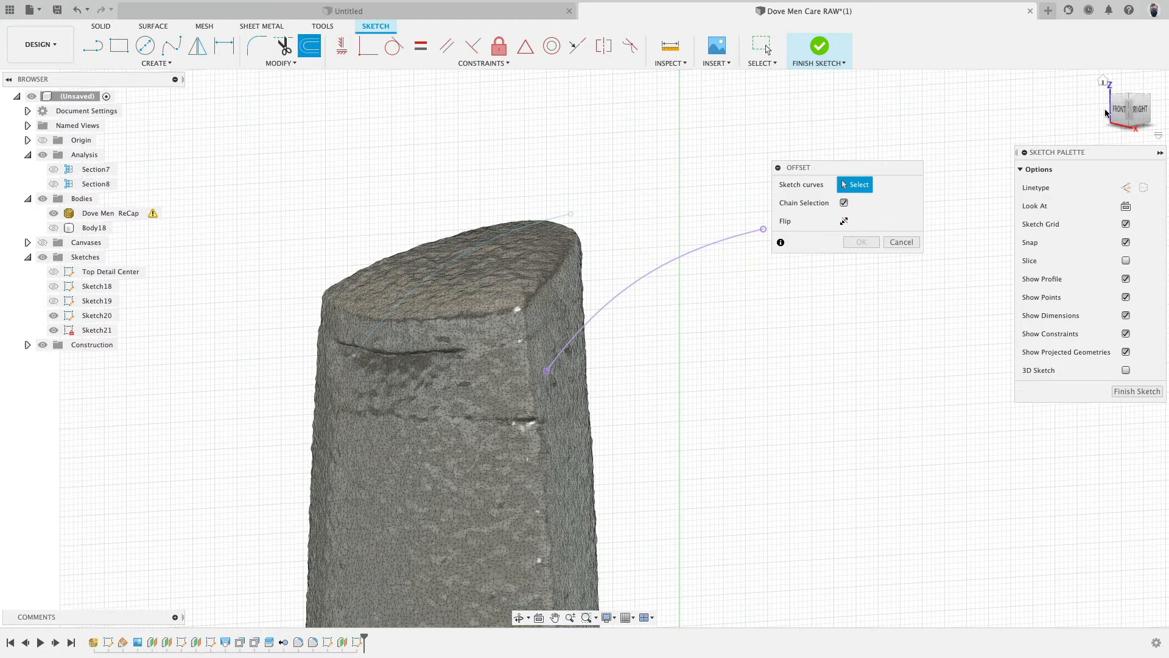
pyautogui.click(1140, 113)
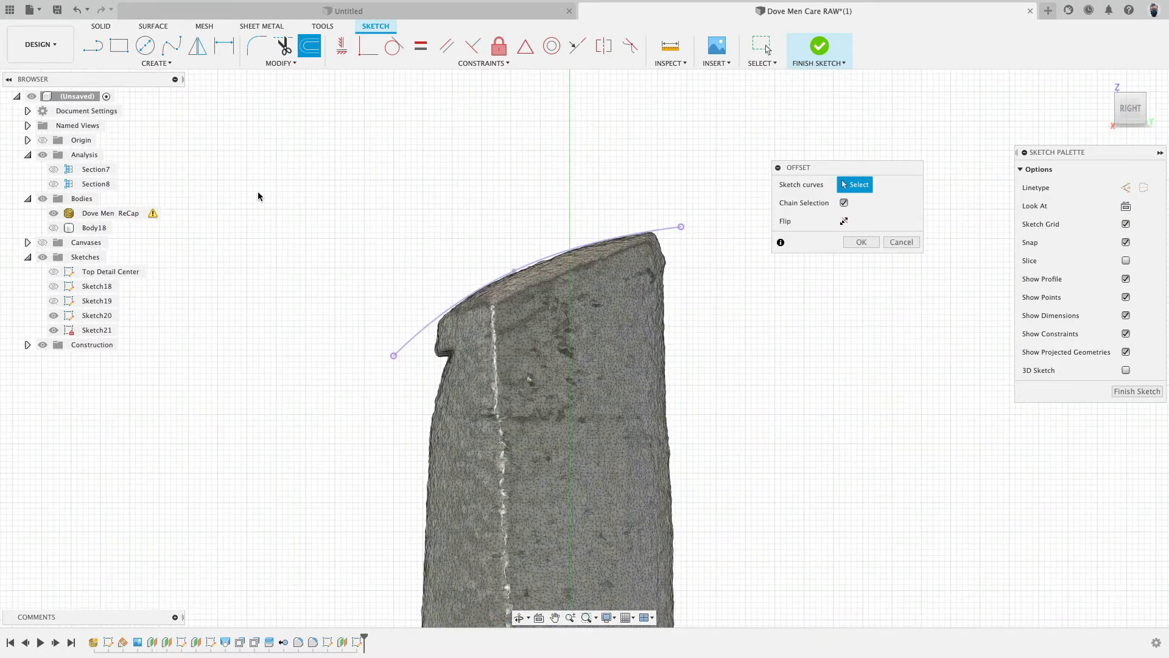
pyautogui.click(554, 316)
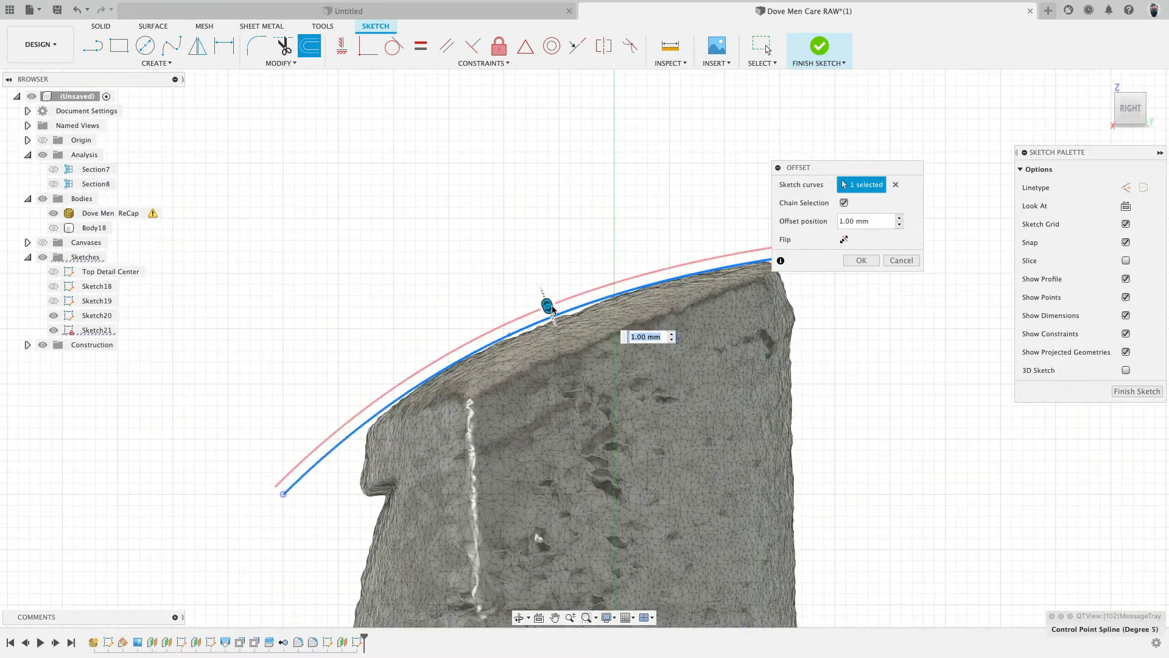
pyautogui.scroll(-3, 569, 323)
pyautogui.moveTo(551, 288); pyautogui.dragTo(561, 313)
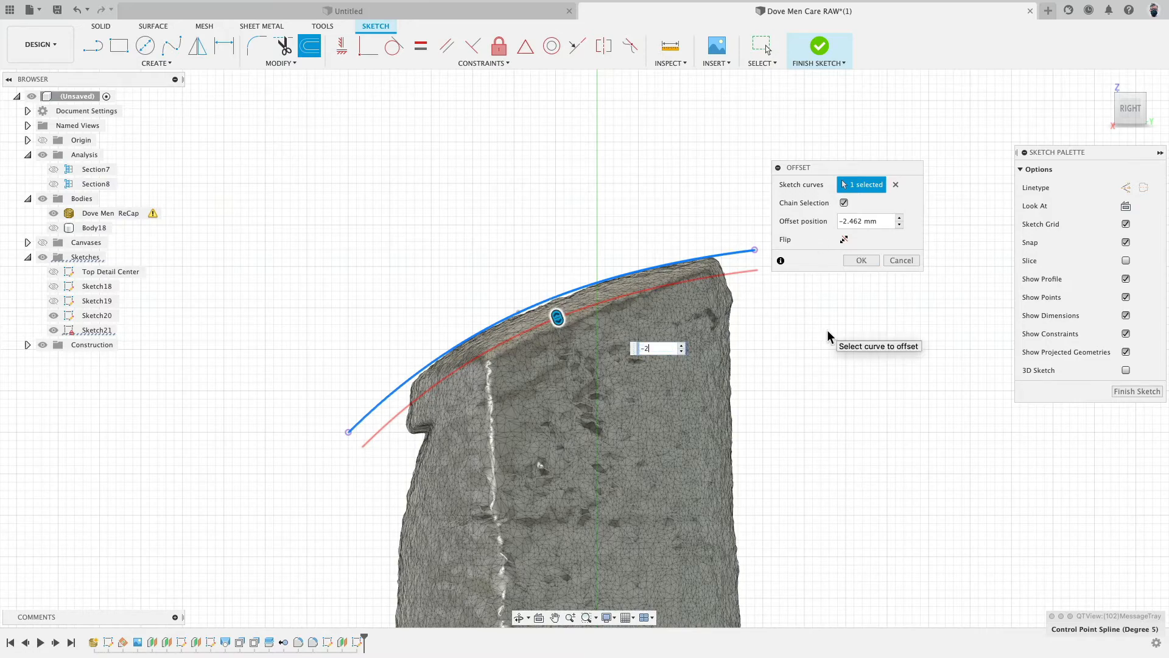
pyautogui.press('Return')
pyautogui.moveTo(830, 333)
pyautogui.keyDown('shift'); pyautogui.mouseDown(button='middle')
pyautogui.moveTo(511, 275)
pyautogui.moveTo(551, 268)
pyautogui.mouseUp(button='middle'); pyautogui.keyUp('shift')
pyautogui.click(819, 46)
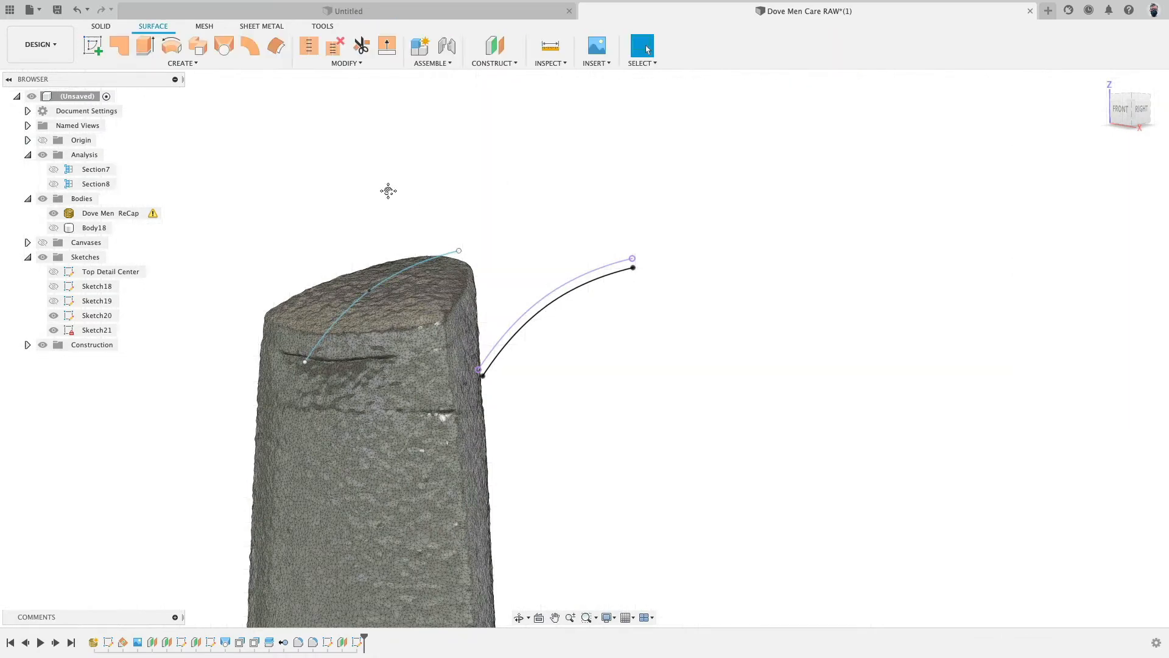
# - Create a second offset plane at -50 mm from the YZ plane on the bottle's other side
pyautogui.moveTo(388, 191); pyautogui.dragTo(682, 152, button='middle')
pyautogui.scroll(-8, 426, 198)
pyautogui.moveTo(343, 314); pyautogui.dragTo(391, 248, button='middle')
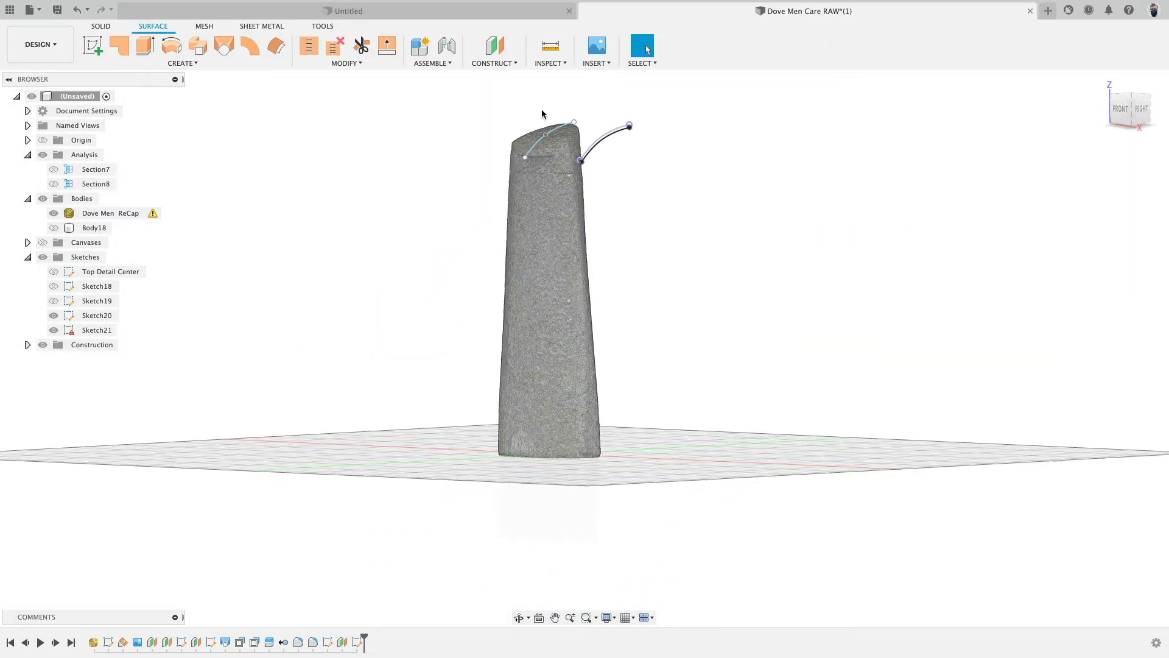
pyautogui.click(494, 46)
pyautogui.keyDown('shift'); pyautogui.moveTo(629, 404); pyautogui.dragTo(616, 373, button='middle'); pyautogui.keyUp('shift')
pyautogui.click(609, 373)
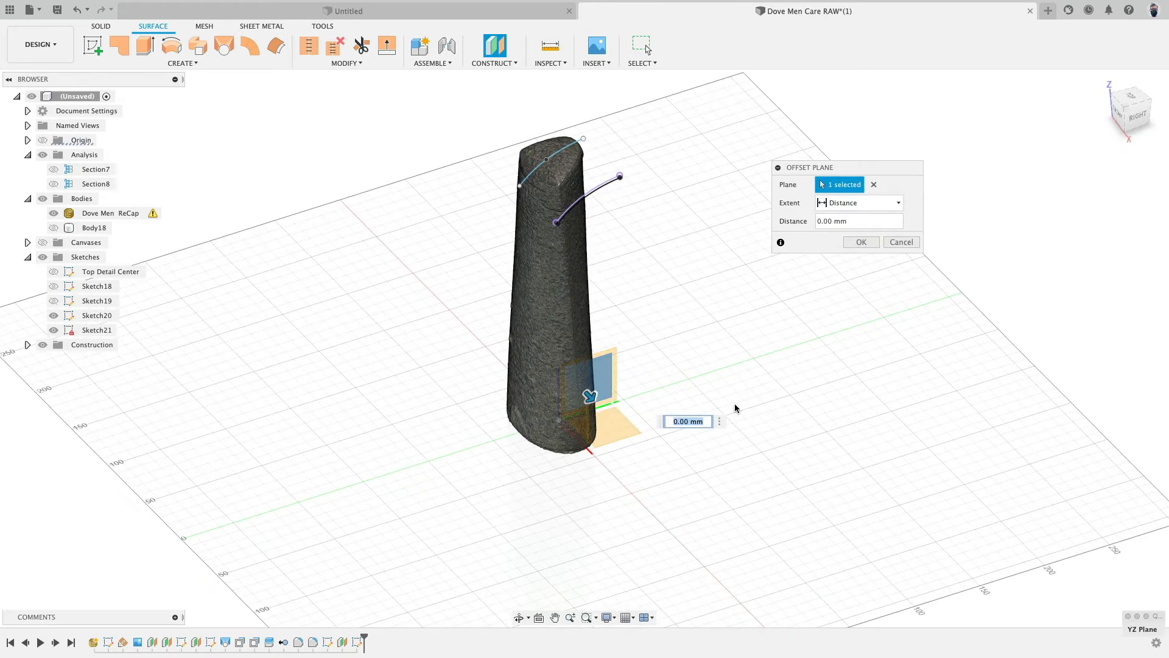
pyautogui.write('-50')
pyautogui.press('Return')
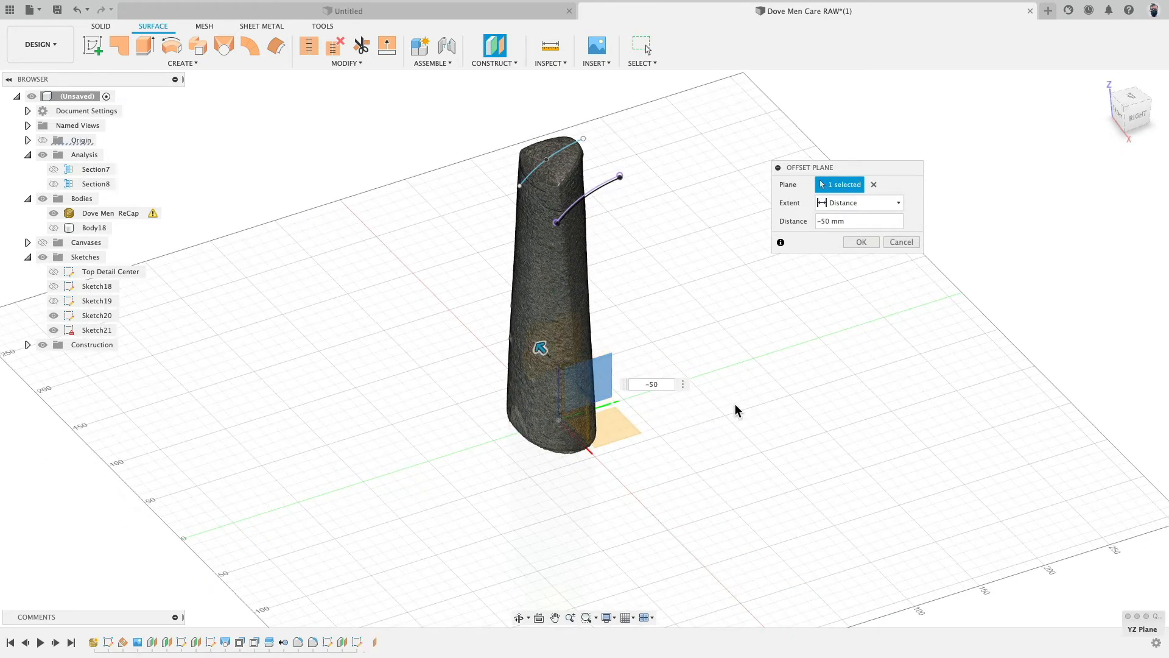
# - Start a sketch on the -50 mm plane, project the offset spline onto it, and finish the sketch
pyautogui.click(102, 48)
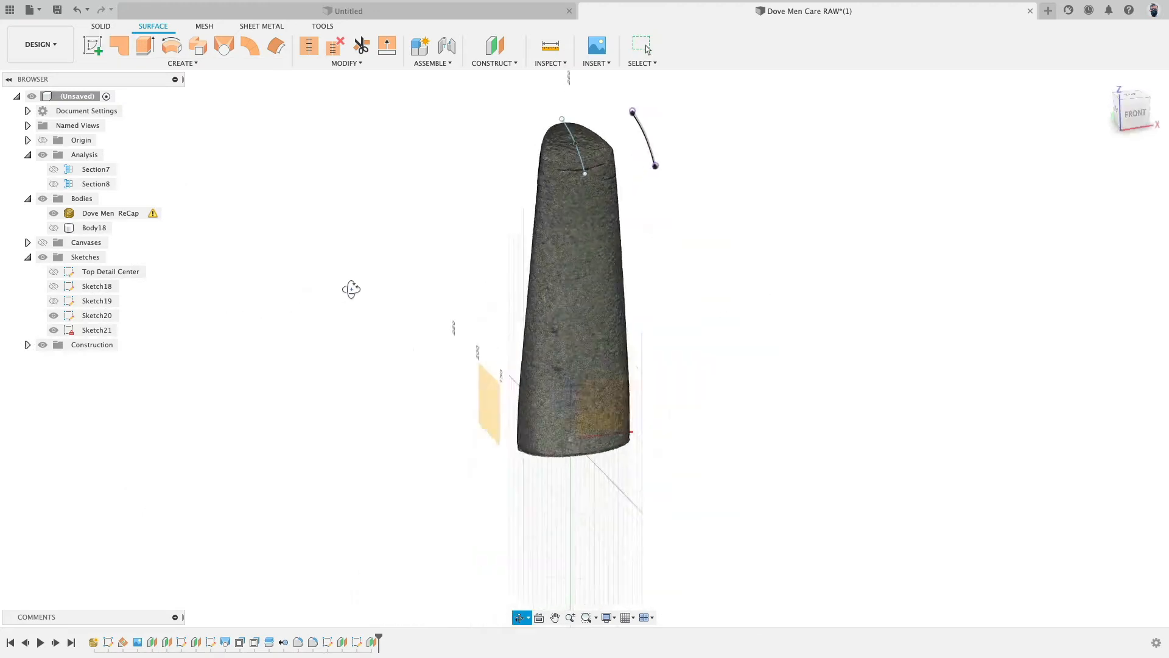
pyautogui.click(505, 413)
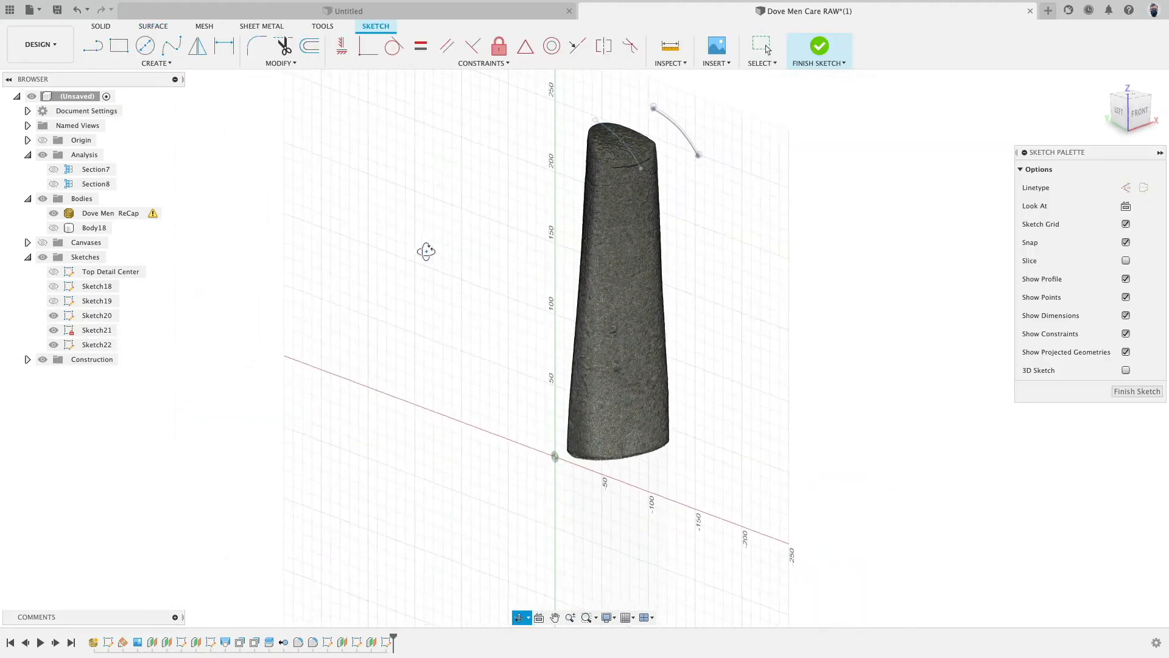
pyautogui.click(127, 63)
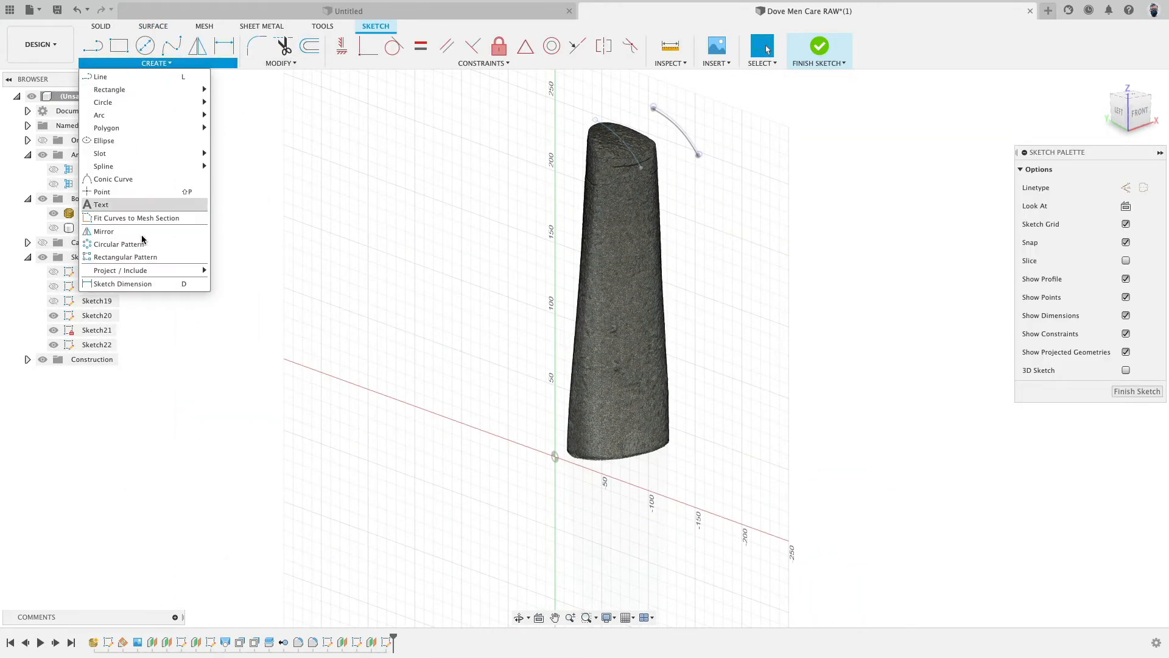
pyautogui.moveTo(125, 269)
pyautogui.click(234, 271)
pyautogui.scroll(5, 655, 79)
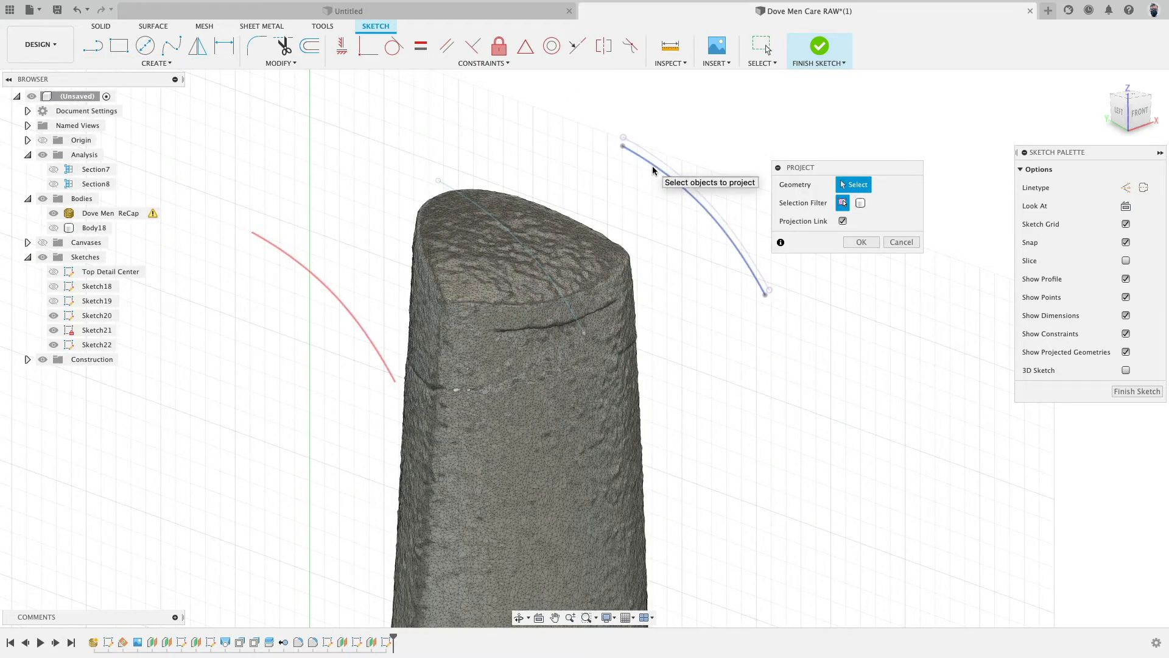
pyautogui.click(652, 167)
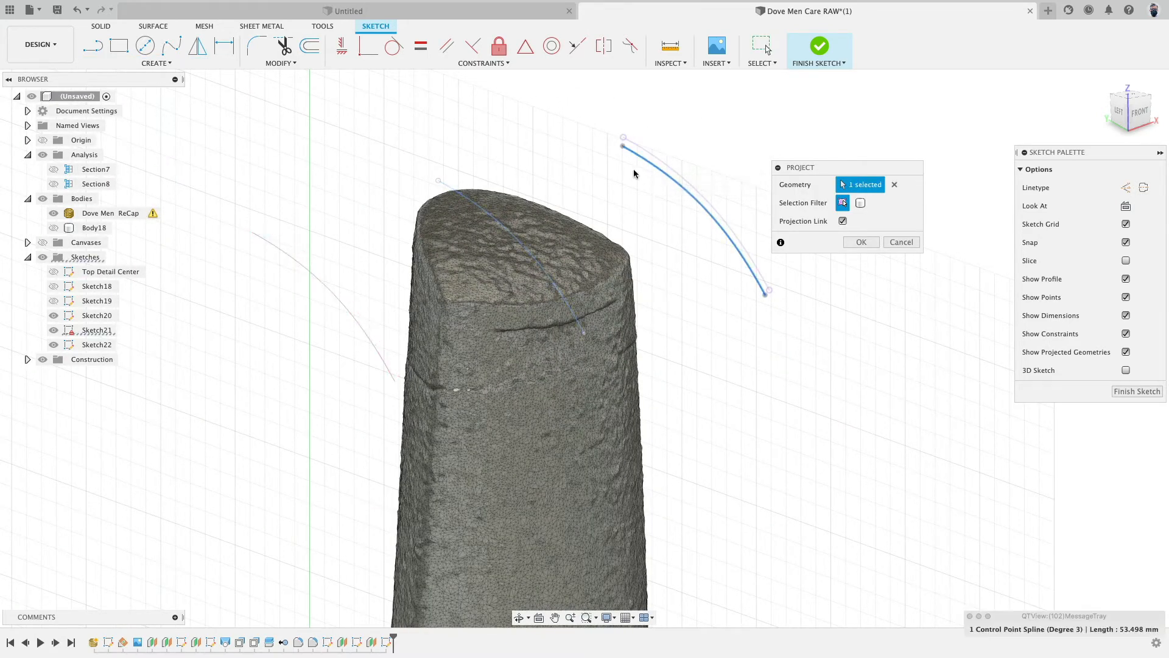
pyautogui.click(859, 242)
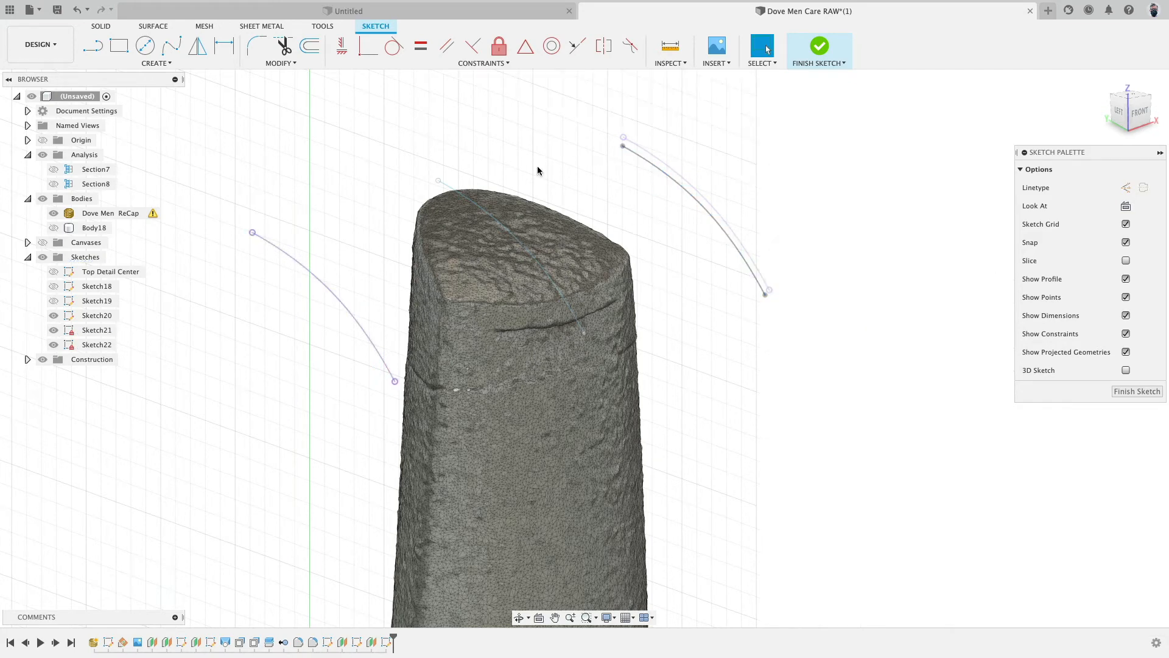
pyautogui.click(1119, 111)
pyautogui.keyDown('shift'); pyautogui.moveTo(489, 172); pyautogui.dragTo(440, 165, button='middle'); pyautogui.keyUp('shift')
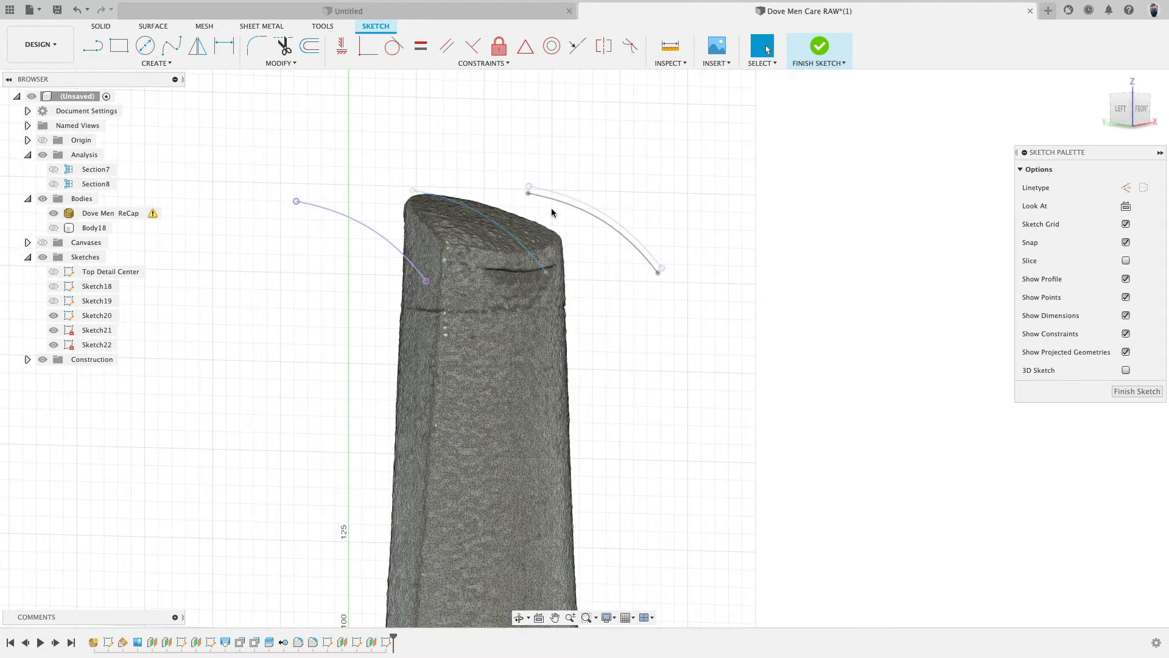
pyautogui.click(820, 47)
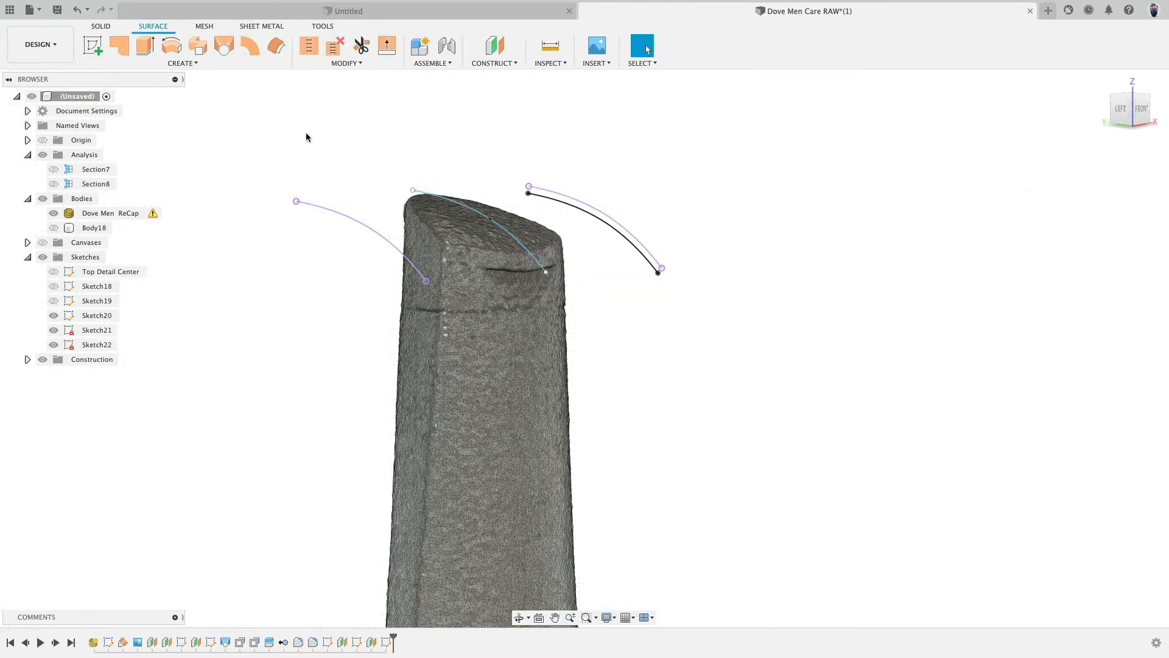
# - Loft a surface through the curve on the -50 mm plane, the top spline and the offset curve
pyautogui.click(230, 49)
pyautogui.click(335, 214)
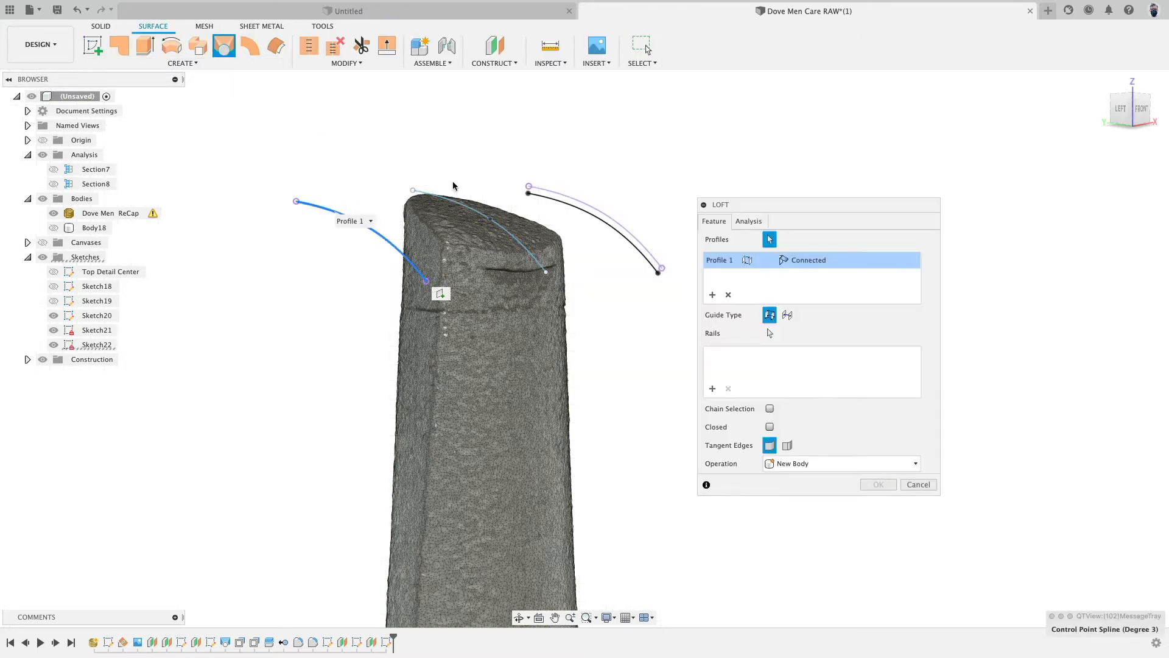
pyautogui.click(460, 204)
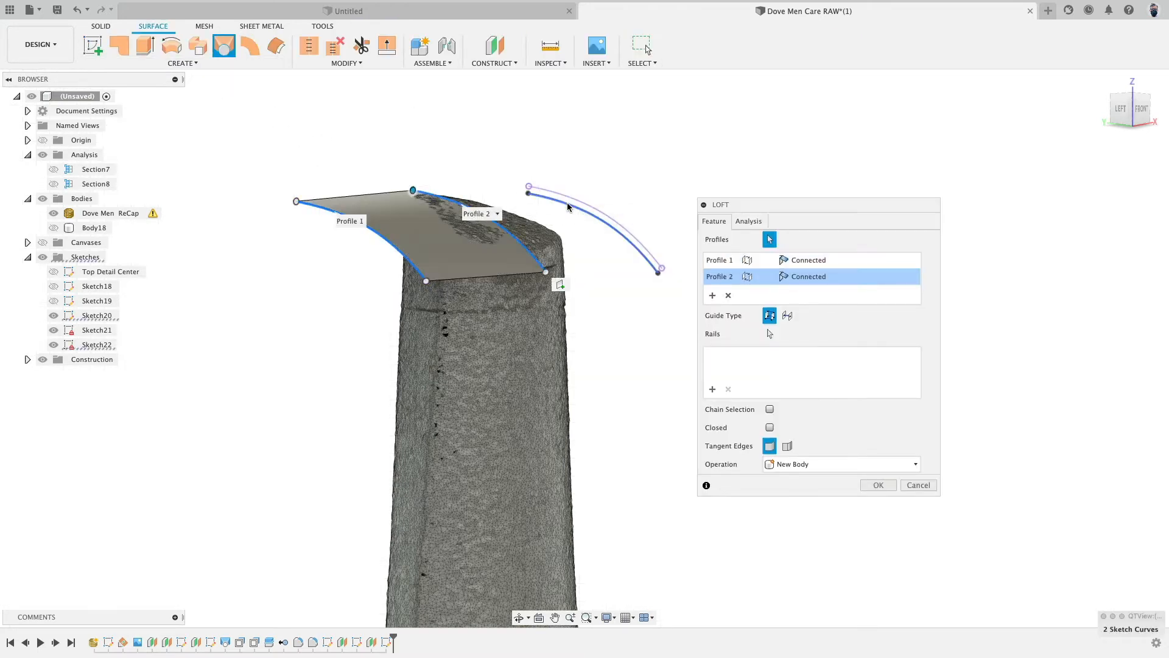
pyautogui.click(602, 221)
pyautogui.keyDown('shift'); pyautogui.moveTo(598, 152); pyautogui.dragTo(585, 103, button='middle'); pyautogui.keyUp('shift')
pyautogui.click(874, 502)
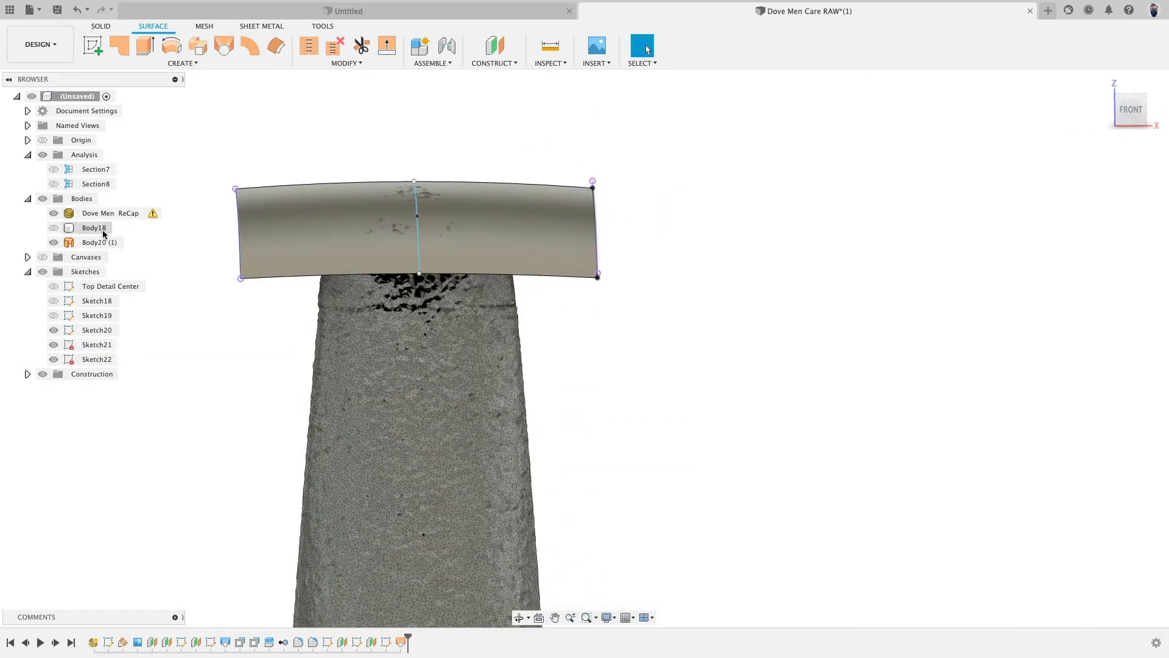
# - Hide the scan mesh and show the bottle body together with the lofted surface
pyautogui.click(53, 213)
pyautogui.click(54, 228)
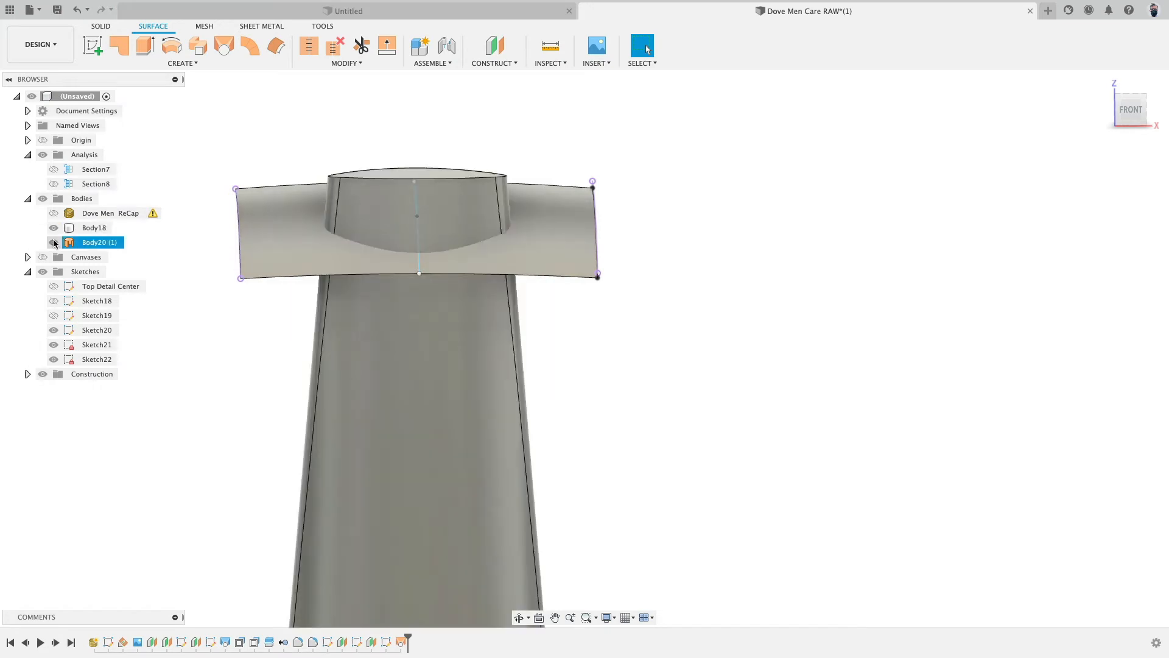
pyautogui.click(54, 242)
pyautogui.click(54, 243)
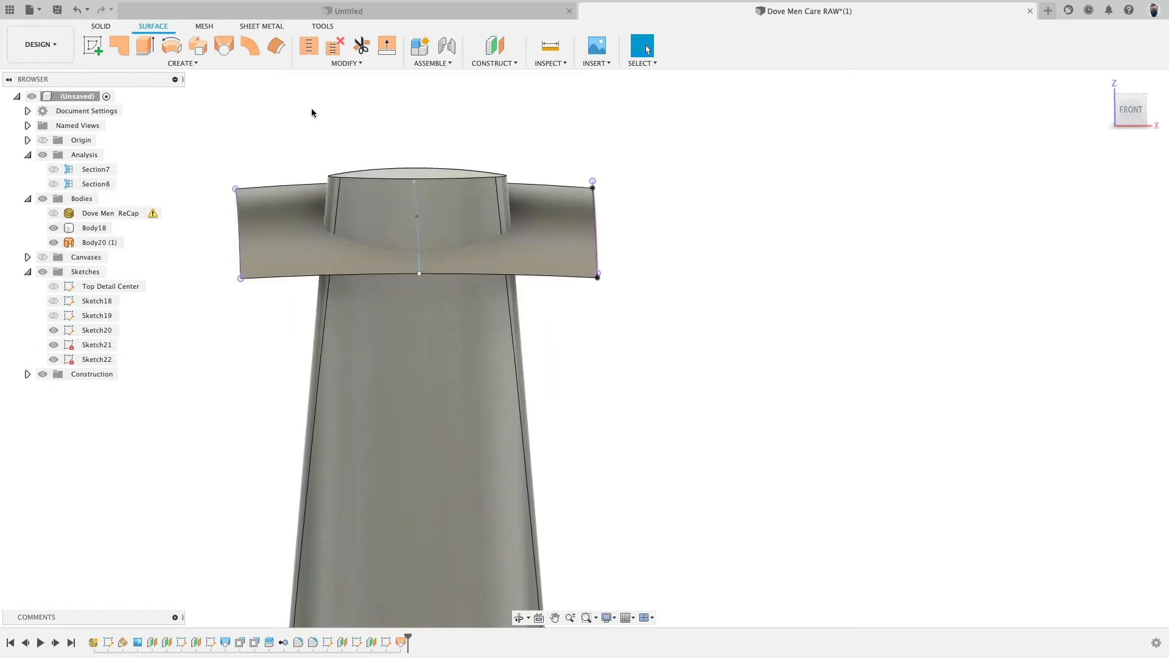
# - Split the bottle body using the lofted top surface as the splitting tool
pyautogui.click(341, 63)
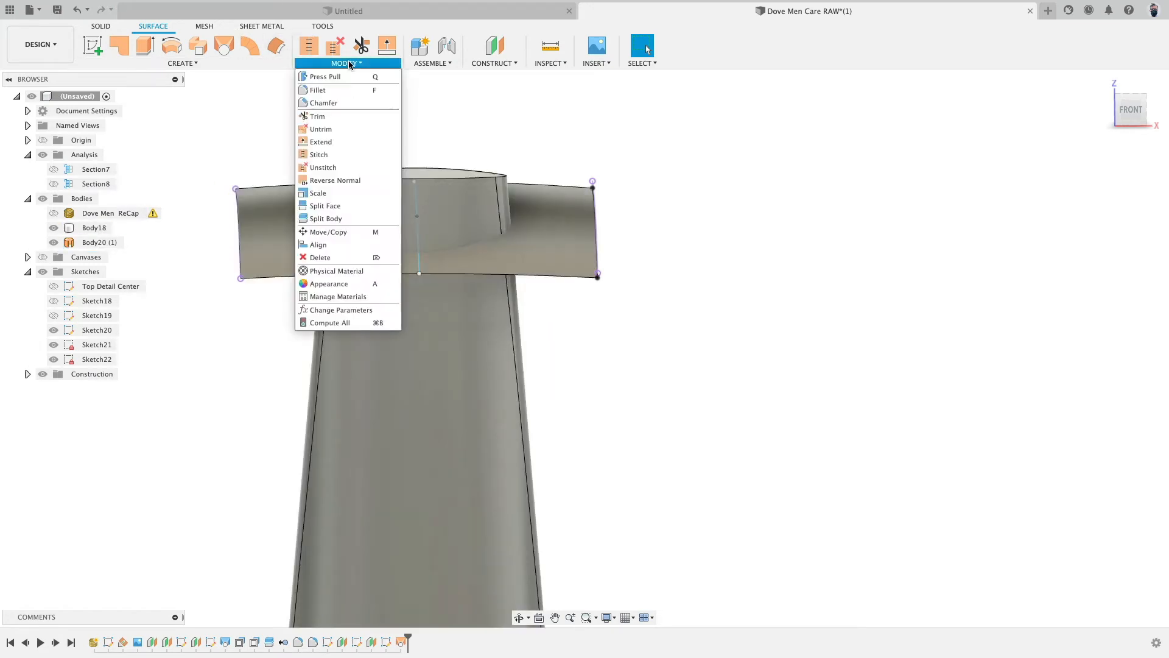
pyautogui.click(326, 218)
pyautogui.click(410, 216)
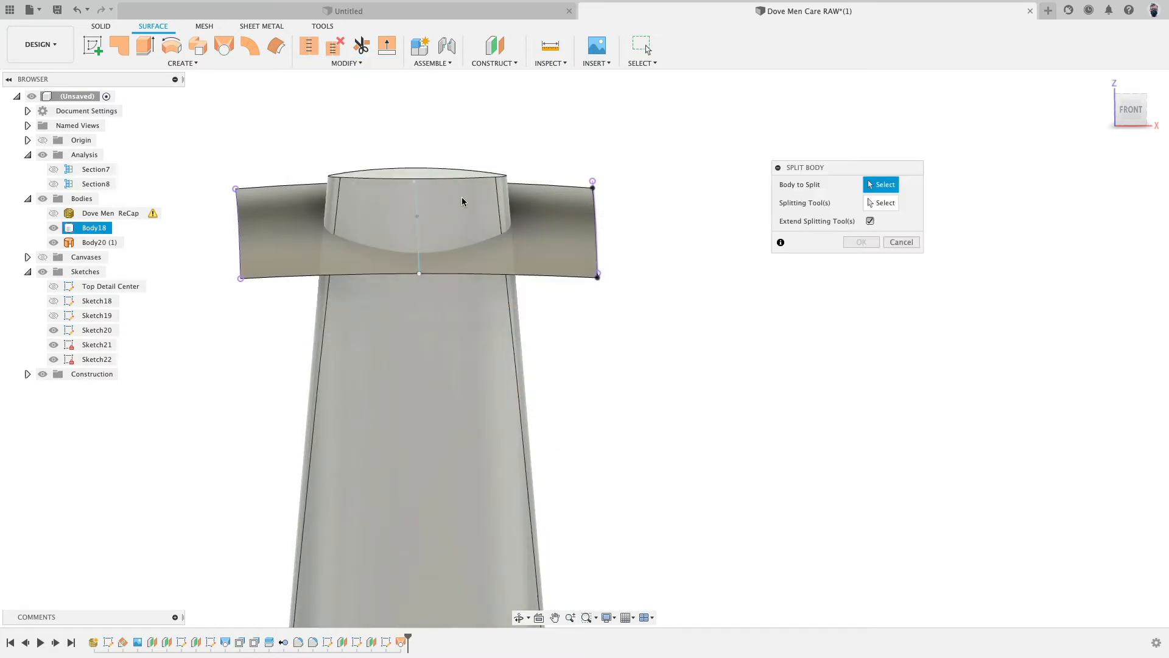
pyautogui.click(564, 213)
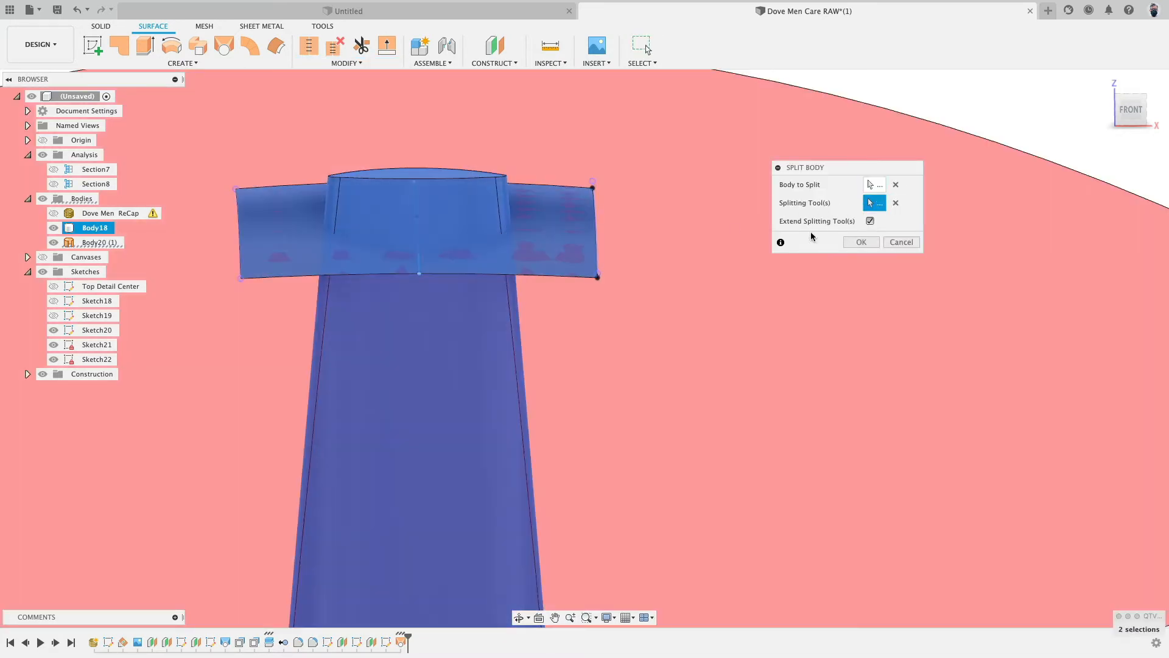
pyautogui.click(860, 242)
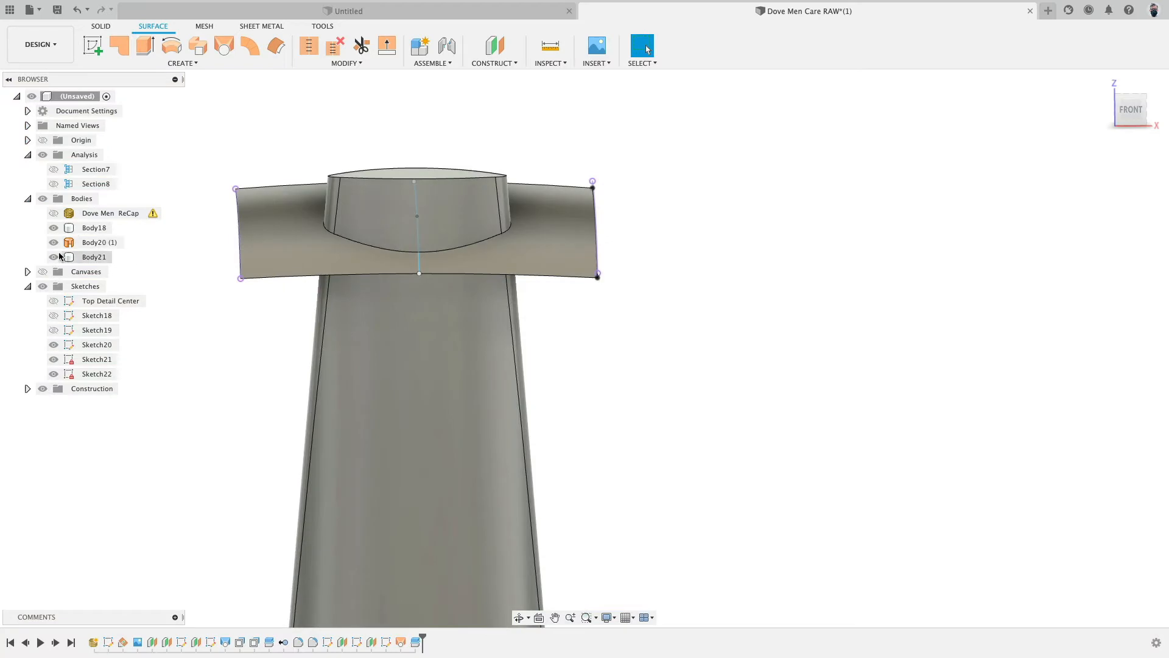
# - Hide the lofted surface and compare the split bottle body against the scan mesh from several angles
pyautogui.click(56, 244)
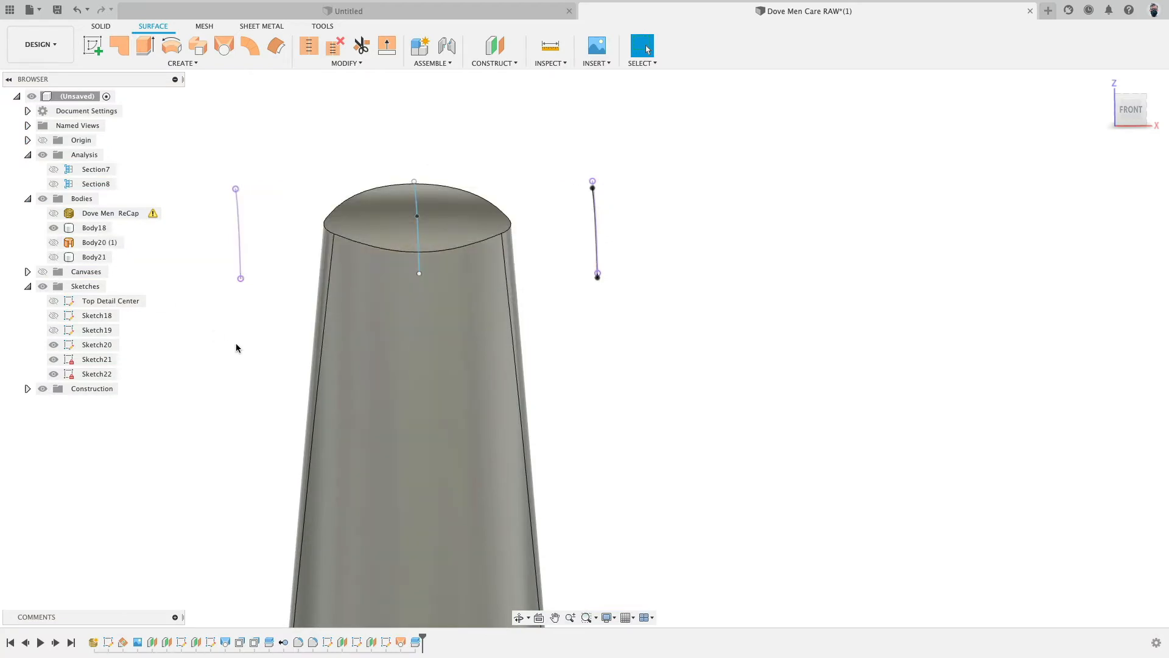
pyautogui.keyDown('shift'); pyautogui.moveTo(236, 348); pyautogui.dragTo(234, 313, button='middle'); pyautogui.keyUp('shift')
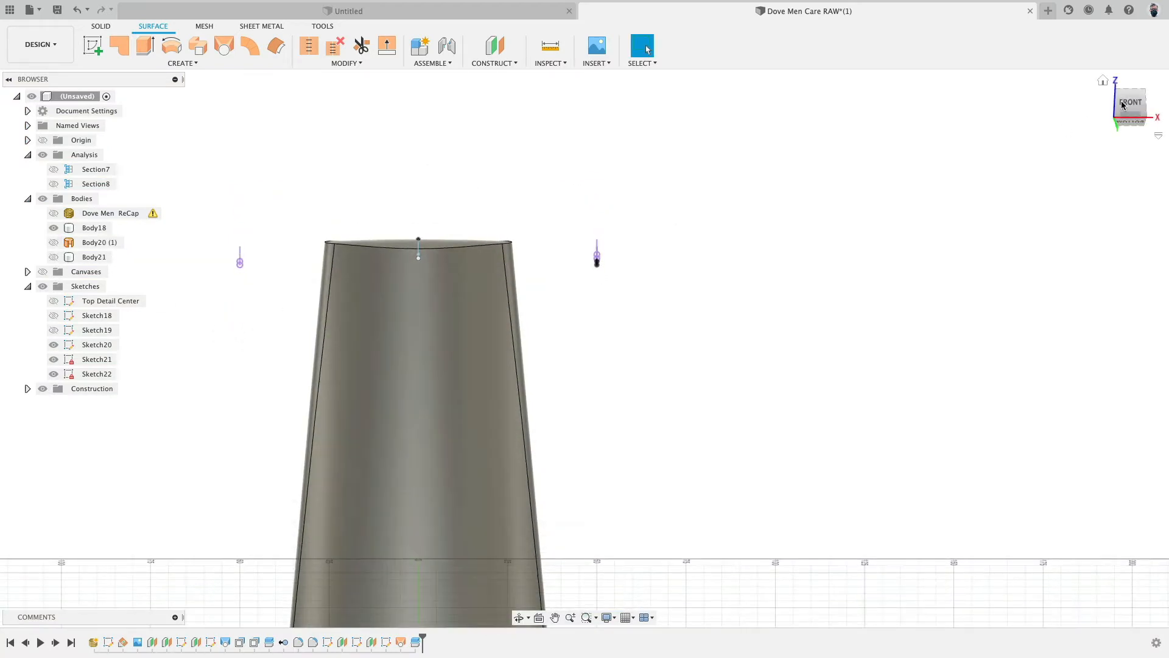
pyautogui.click(1124, 104)
pyautogui.moveTo(510, 89); pyautogui.dragTo(938, 320, button='middle')
pyautogui.scroll(5, 529, 324)
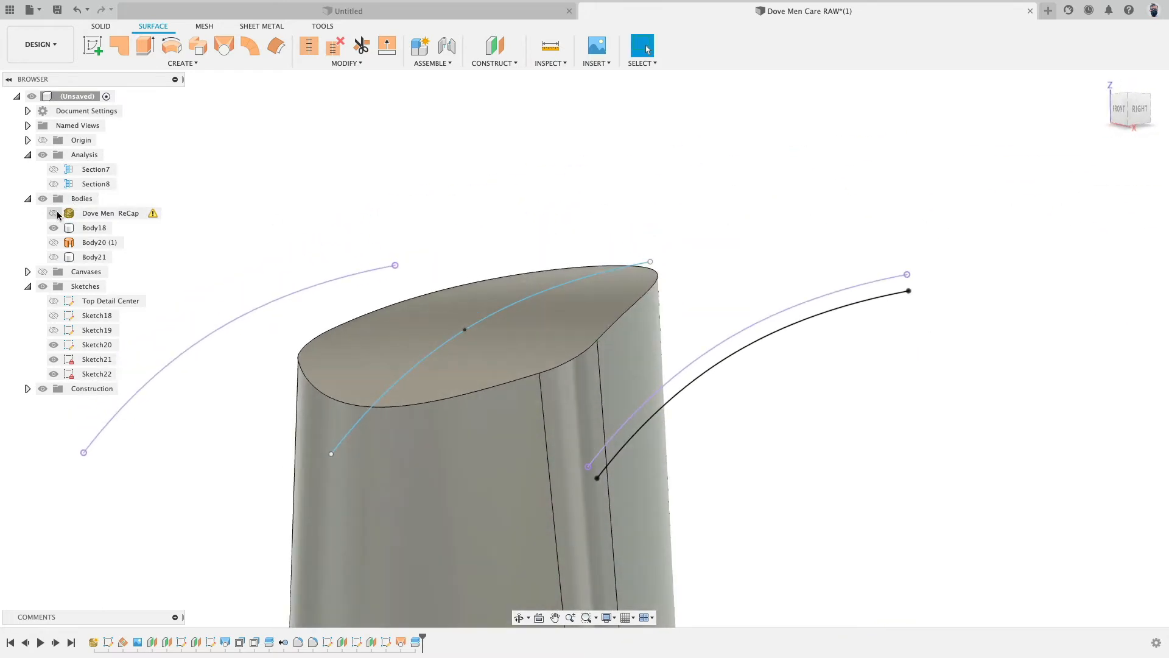
pyautogui.click(54, 213)
pyautogui.click(54, 228)
pyautogui.click(53, 228)
pyautogui.click(53, 228)
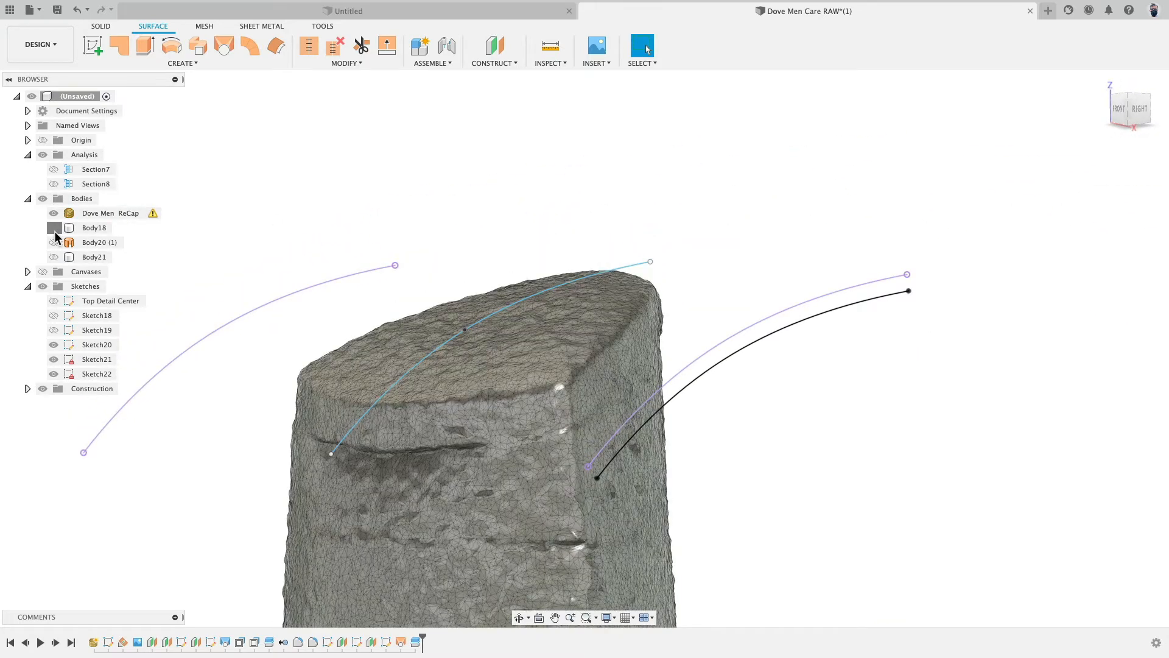
pyautogui.click(54, 229)
pyautogui.click(54, 229)
# - Edit the Sketch21 offset curve and set its offset distance to -4 mm
pyautogui.scroll(-3, 378, 189)
pyautogui.click(369, 472)
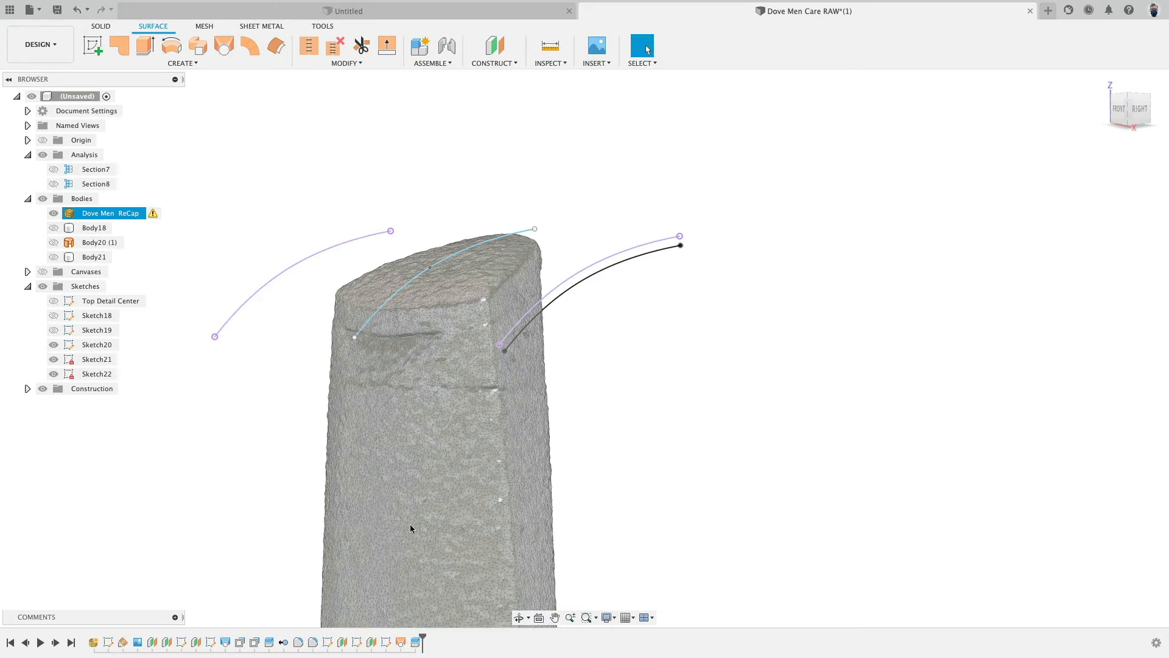
pyautogui.click(358, 644)
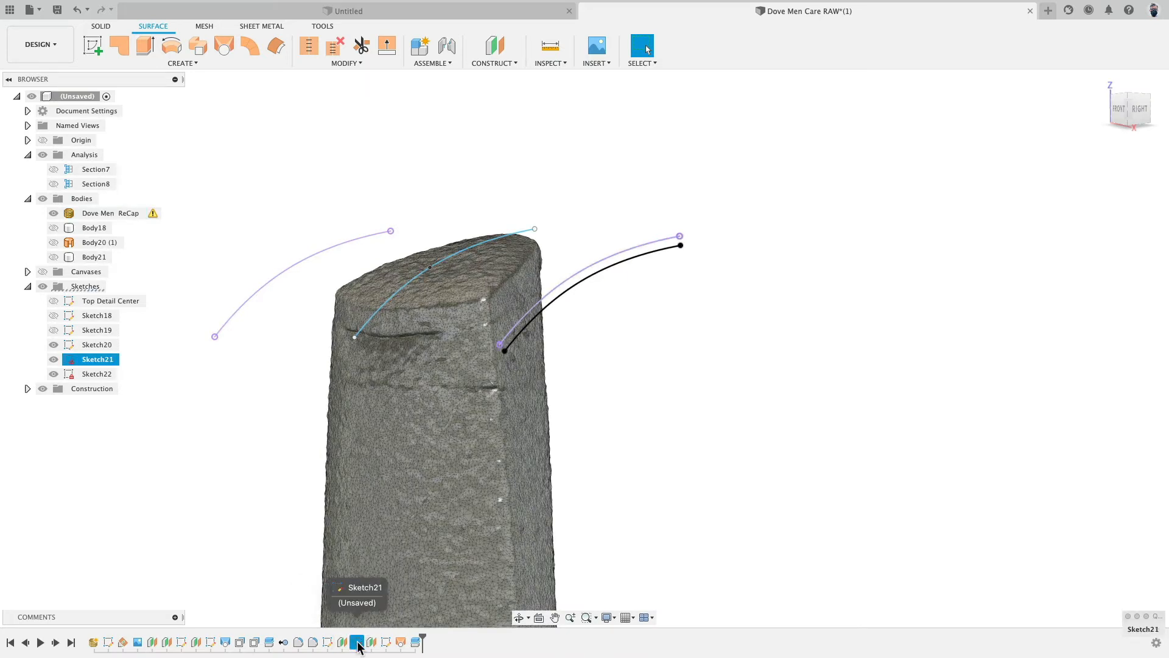
pyautogui.doubleClick(358, 645)
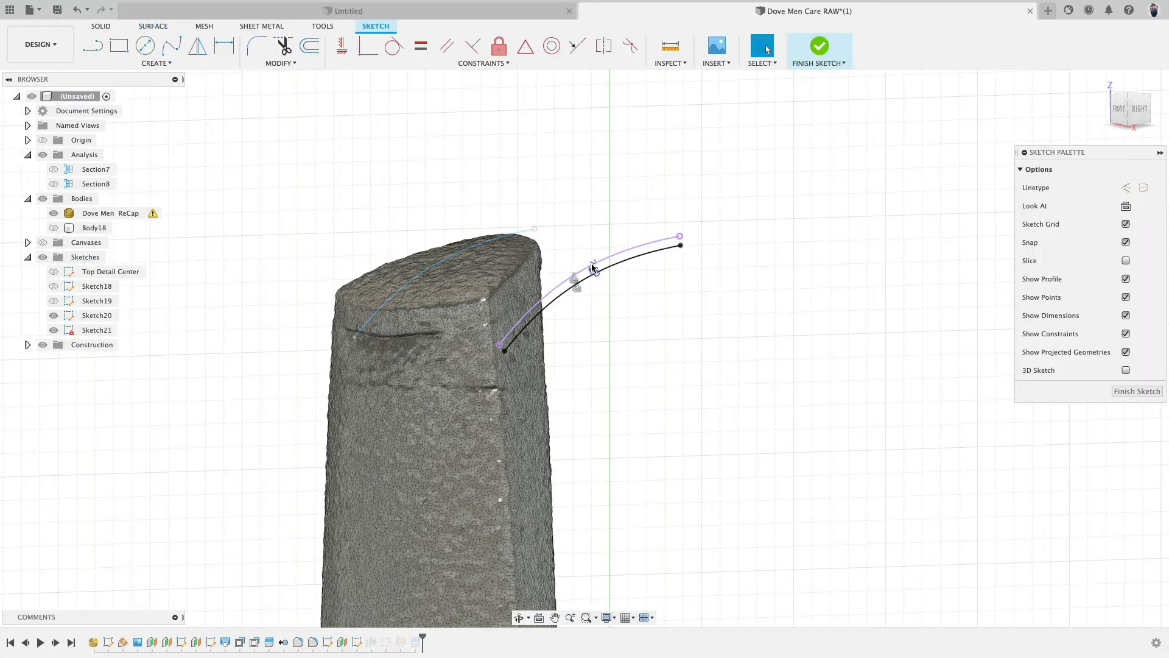
pyautogui.scroll(5, 592, 268)
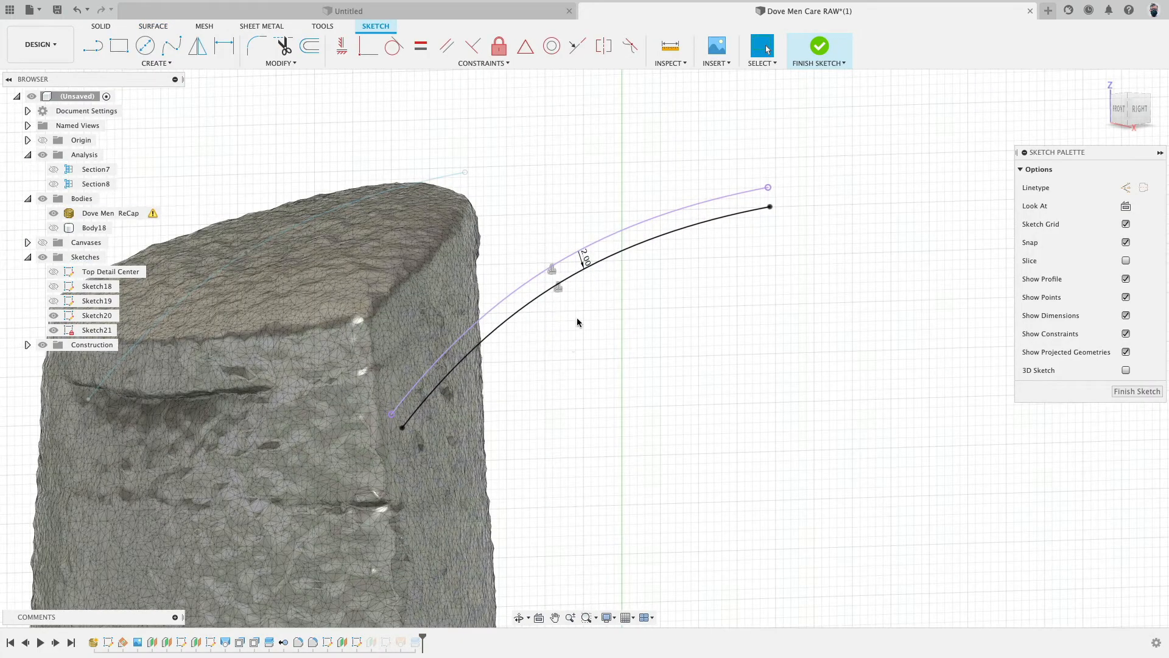
pyautogui.doubleClick(585, 260)
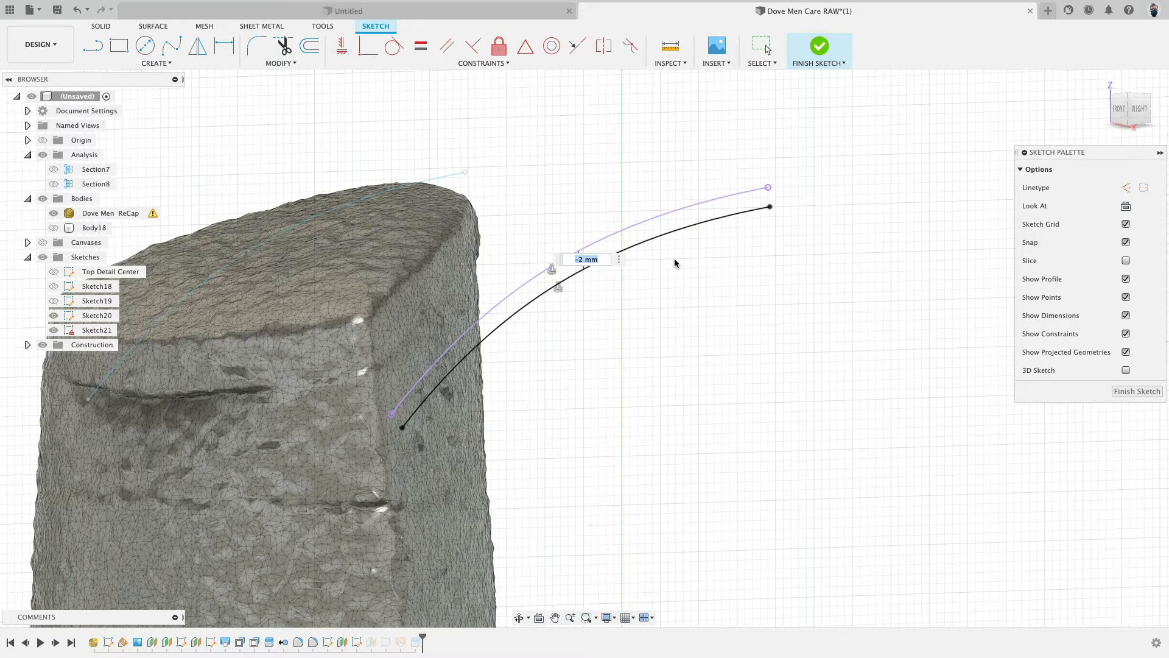
pyautogui.write('-4')
pyautogui.press('Return')
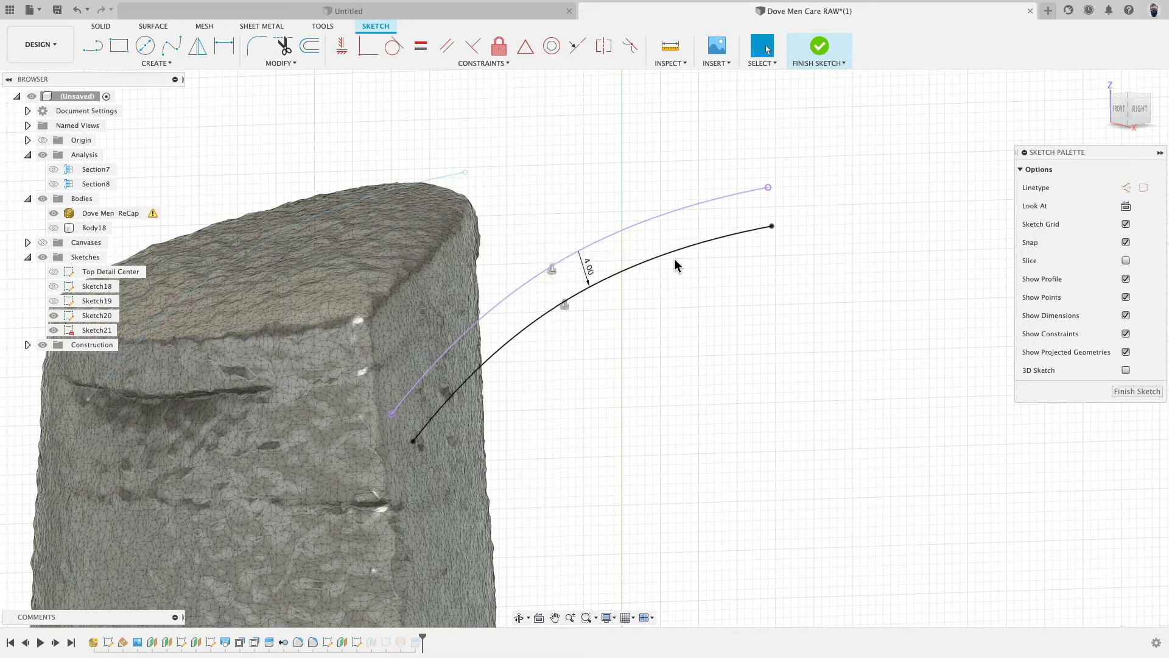
pyautogui.scroll(-4, 730, 180)
pyautogui.click(817, 56)
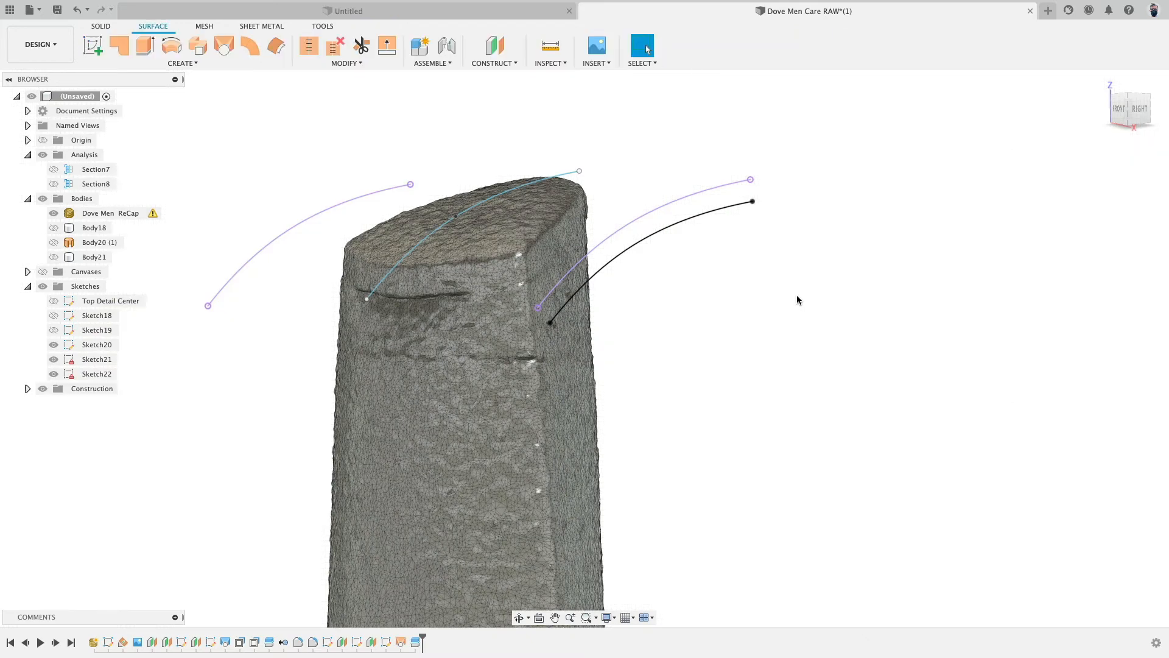
# - Show the lofted surface again to check the updated top over the scan
pyautogui.keyDown('shift'); pyautogui.moveTo(755, 326); pyautogui.dragTo(762, 287, button='middle'); pyautogui.keyUp('shift')
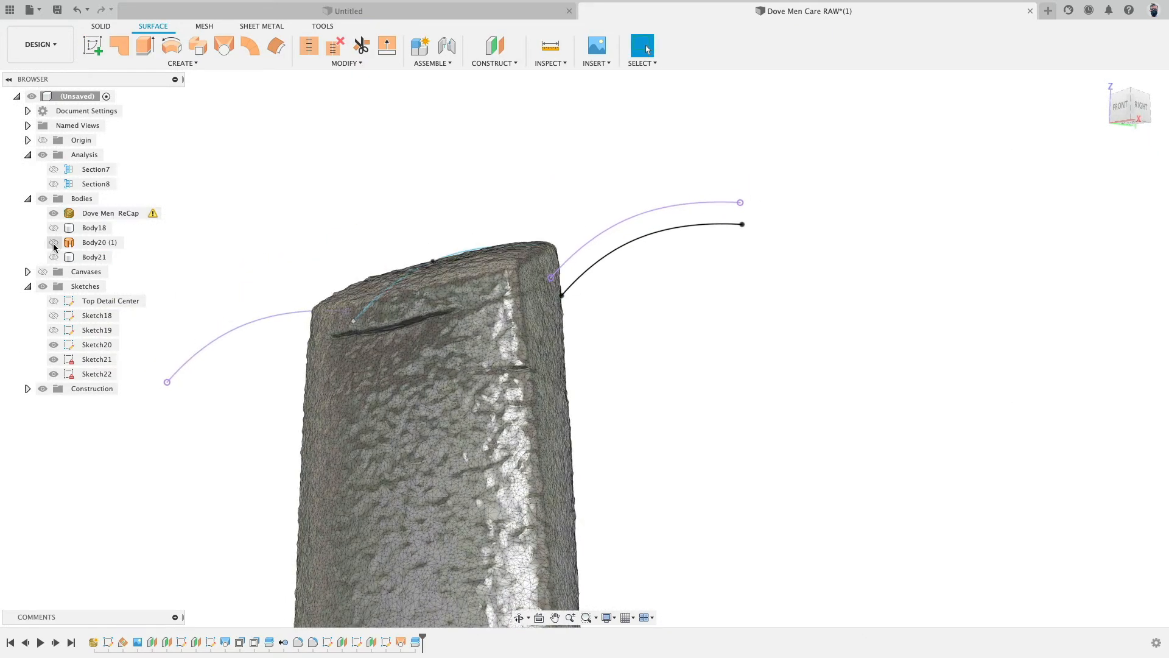
pyautogui.click(54, 243)
pyautogui.keyDown('shift'); pyautogui.moveTo(268, 219); pyautogui.dragTo(306, 201, button='middle'); pyautogui.keyUp('shift')
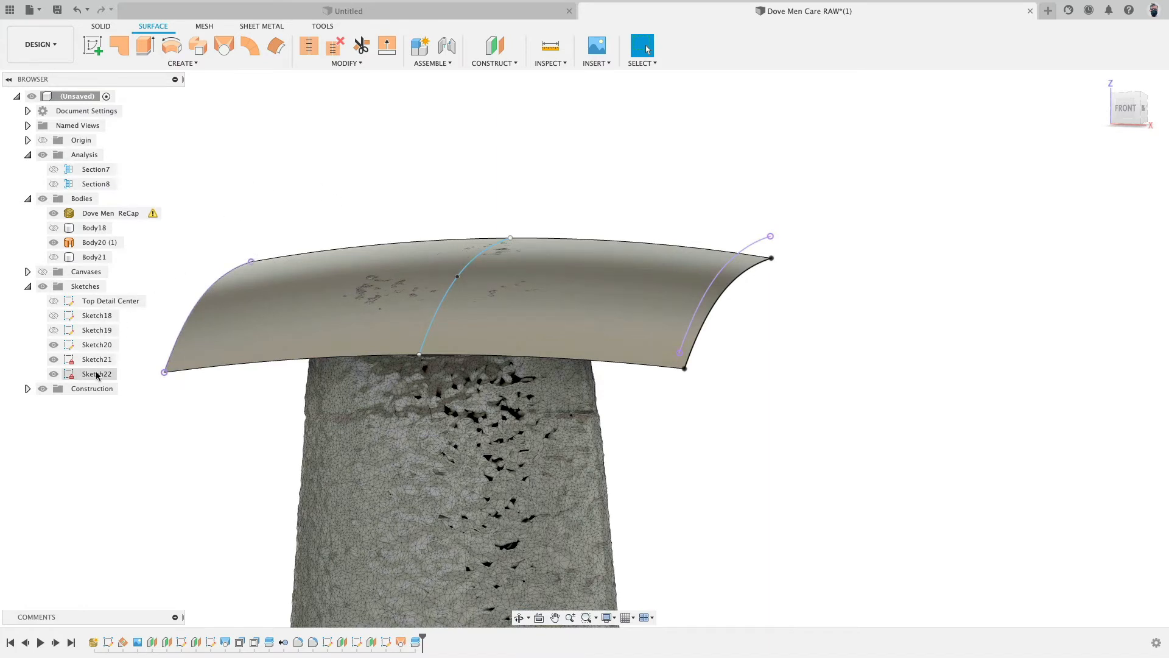
# - Rename Sketch20 as Top Center
pyautogui.click(99, 350)
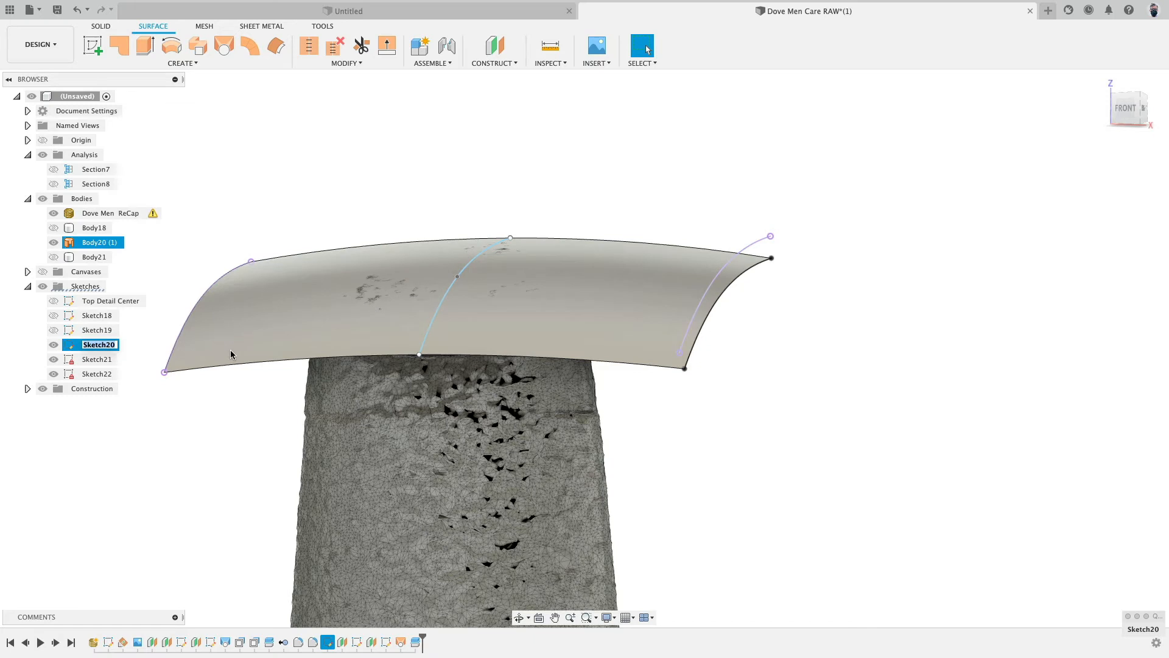
pyautogui.write('Top Center')
pyautogui.press('Return')
pyautogui.click(99, 359)
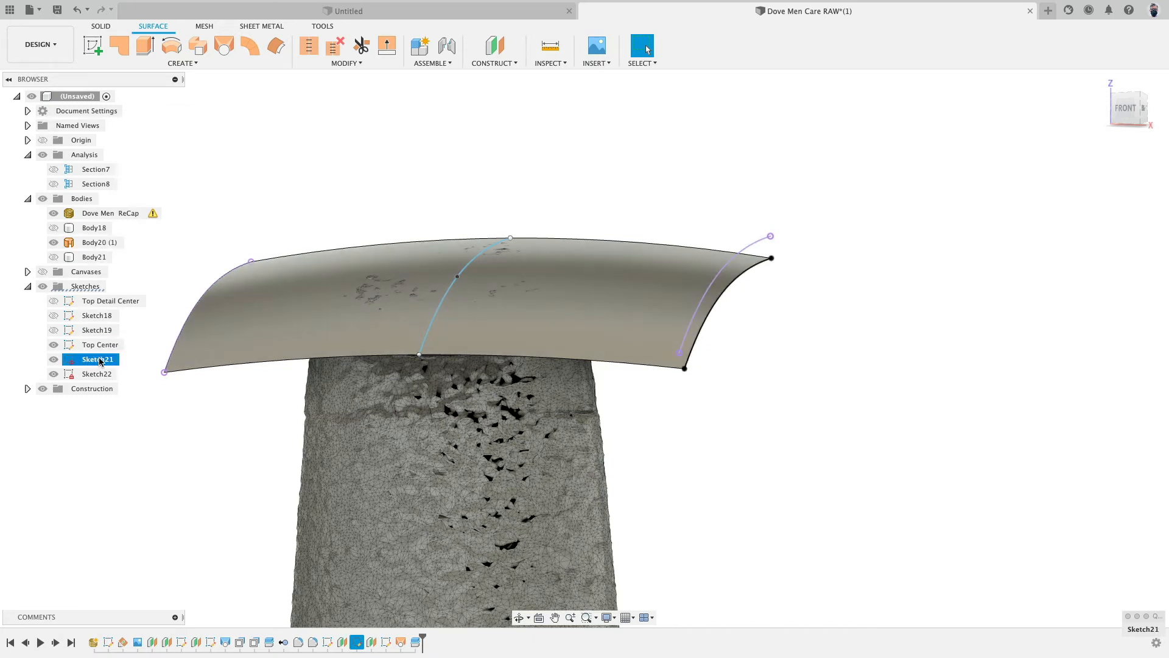
pyautogui.click(55, 359)
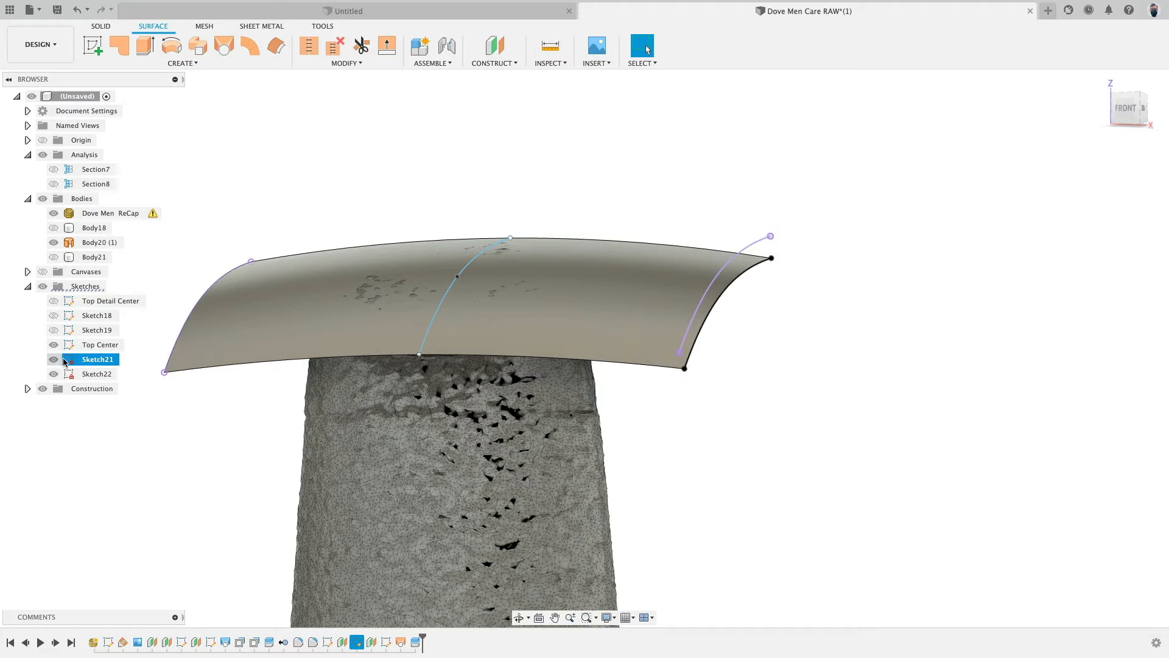
pyautogui.keyDown('shift'); pyautogui.moveTo(173, 403); pyautogui.dragTo(176, 457, button='middle'); pyautogui.keyUp('shift')
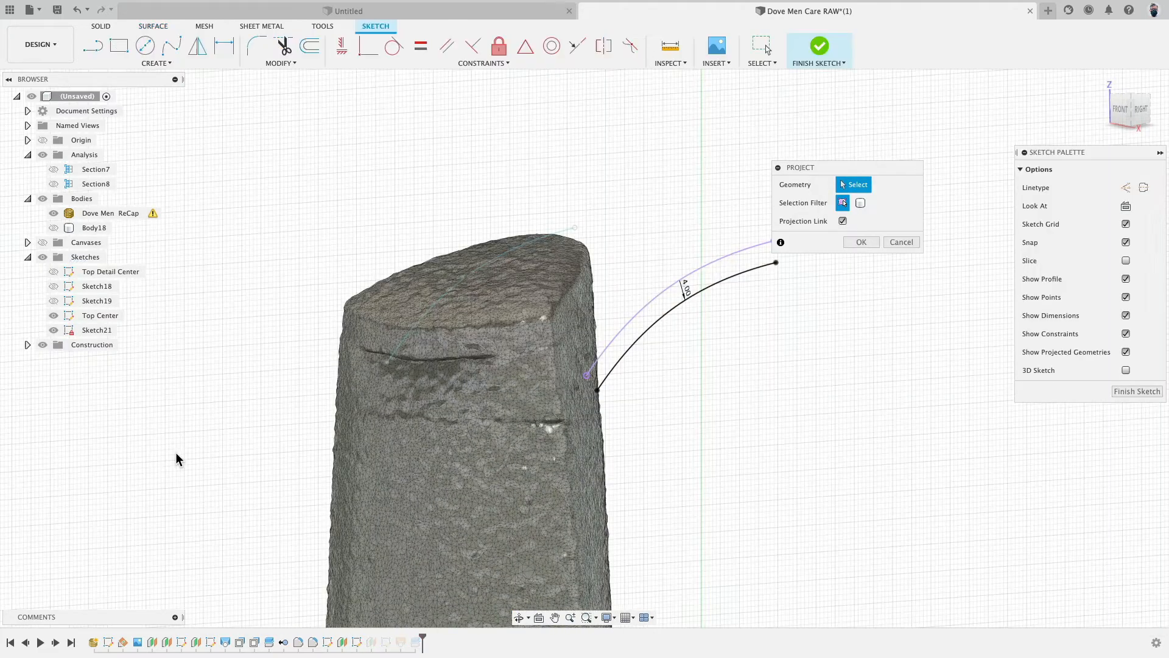
pyautogui.click(798, 61)
# - Rename Sketch21 as Top Right and Sketch22 as Top Left
pyautogui.doubleClick(112, 359)
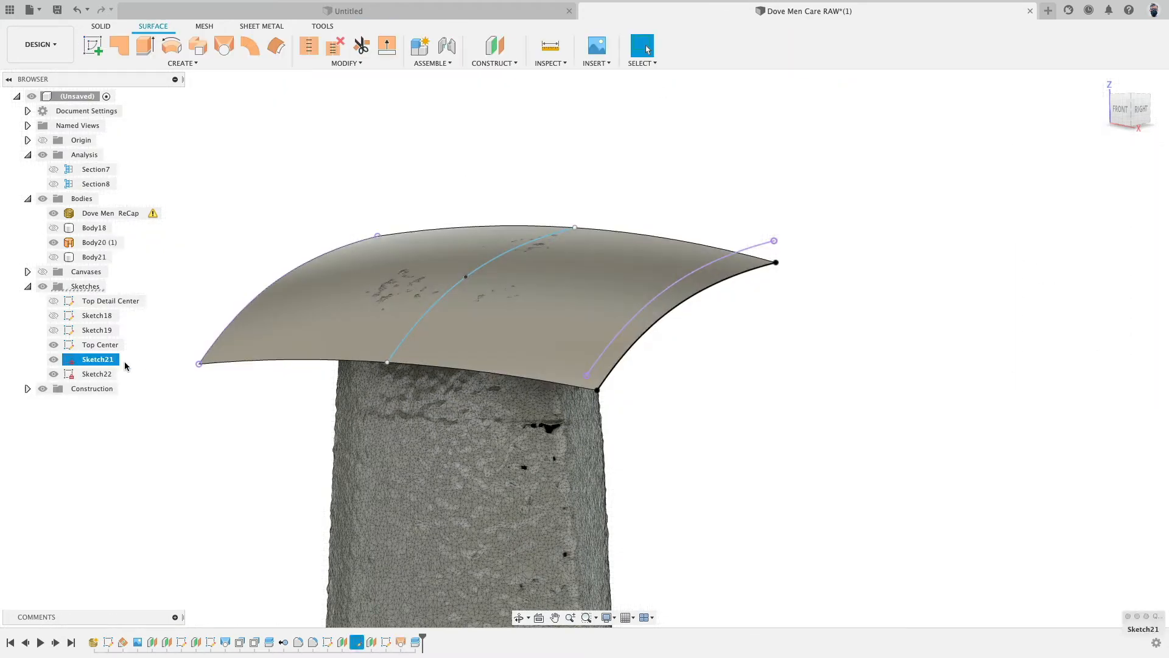
pyautogui.write('Top Right')
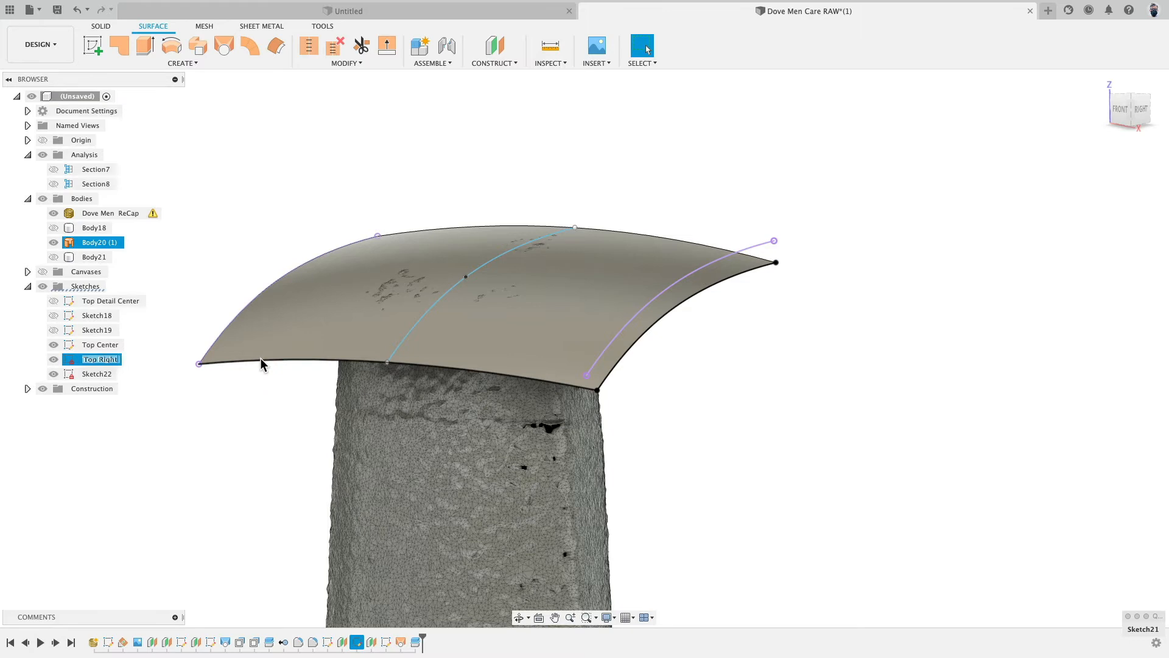
pyautogui.press('Return')
pyautogui.click(91, 376)
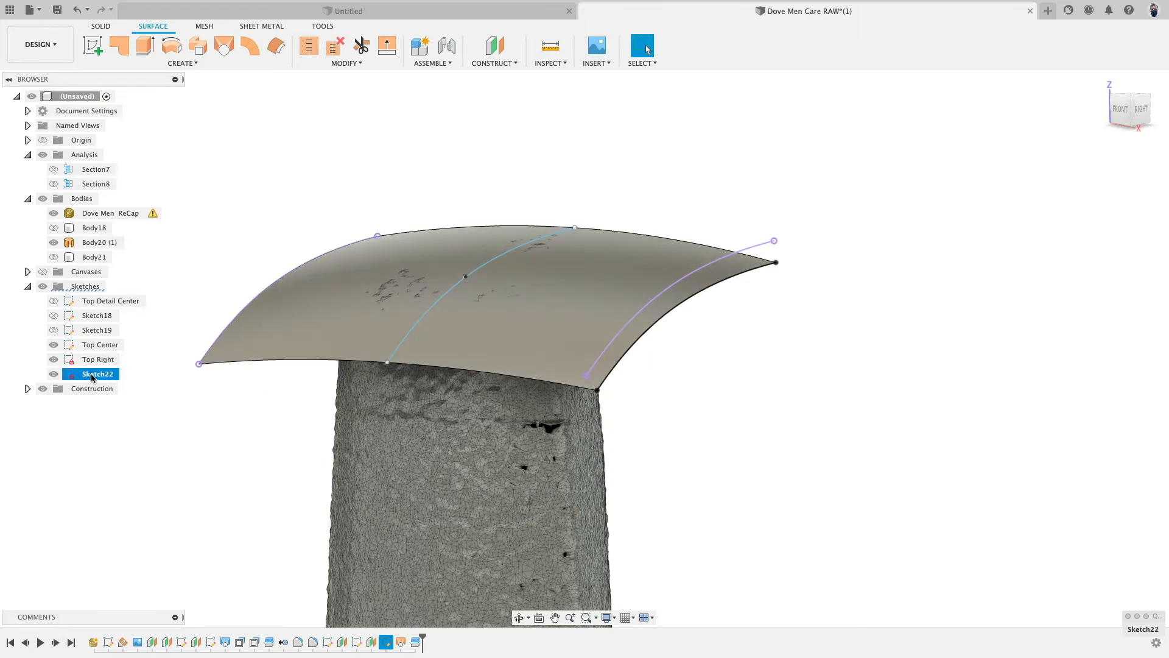
pyautogui.write('Top left')
pyautogui.click(194, 383)
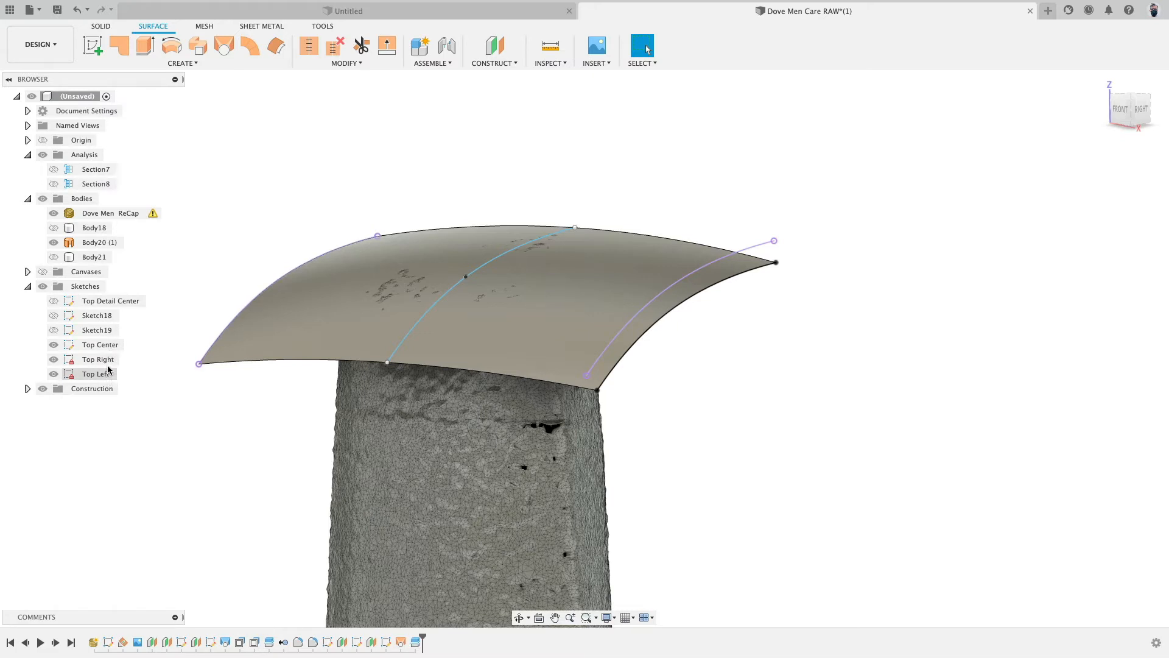
# - Rename the construction planes Plane16 as Top Left and Plane15 as Top Right
pyautogui.click(28, 388)
pyautogui.scroll(-8, 280, 408)
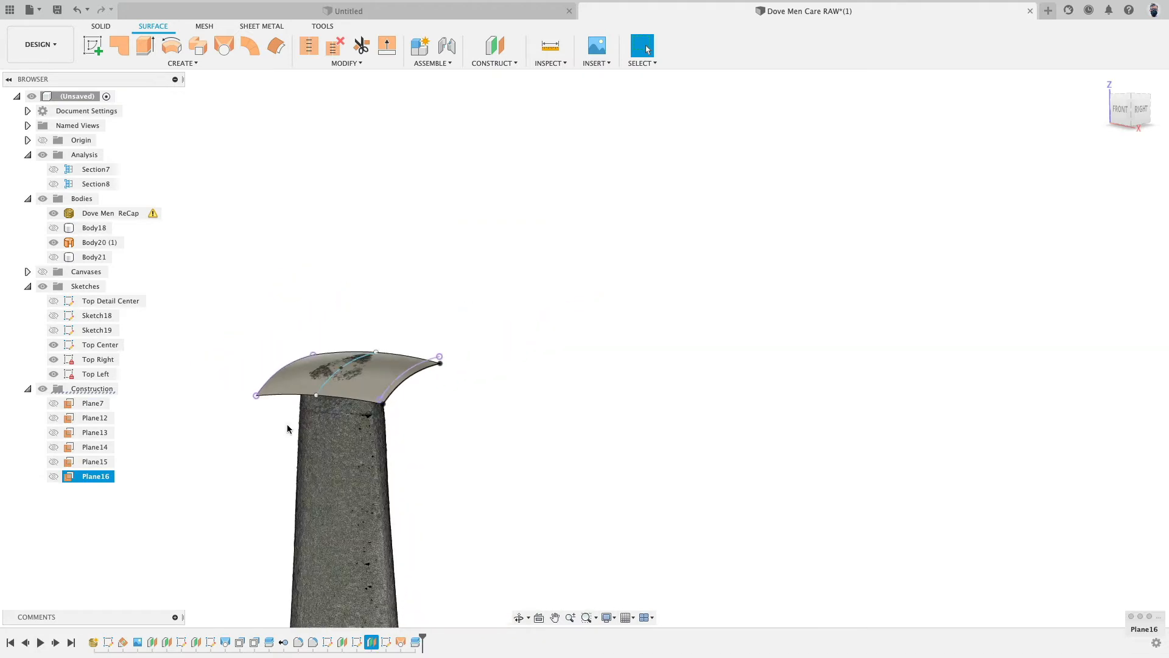
pyautogui.moveTo(281, 448); pyautogui.dragTo(410, 198, button='middle')
pyautogui.scroll(-2, 313, 323)
pyautogui.keyDown('shift'); pyautogui.moveTo(253, 341); pyautogui.dragTo(284, 343, button='middle'); pyautogui.keyUp('shift')
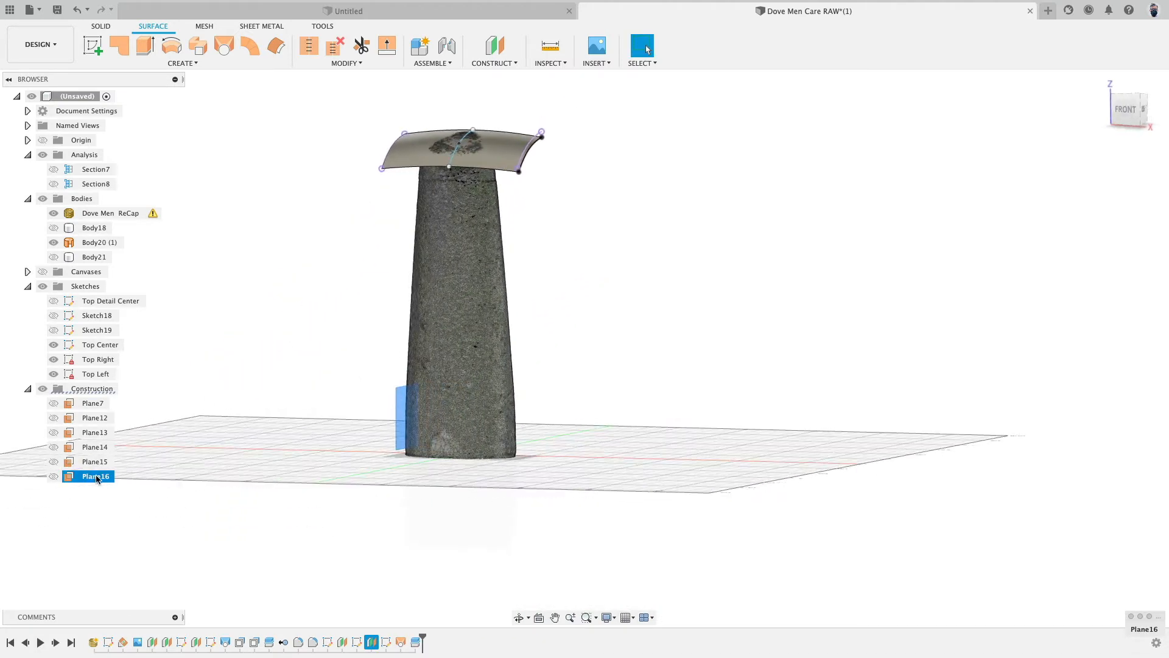
pyautogui.write('Top Lefy')
pyautogui.press('BackSpace')
pyautogui.write('t')
pyautogui.press('Return')
pyautogui.click(106, 463)
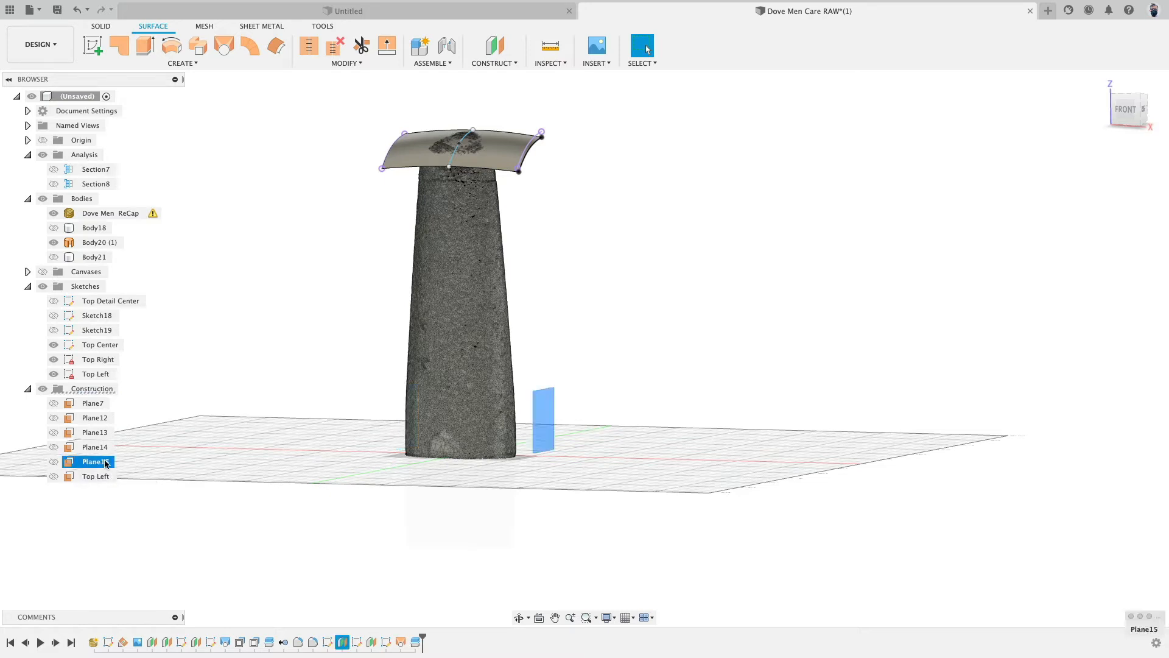
pyautogui.click(106, 463)
pyautogui.write('Top Right')
pyautogui.press('Return')
# - Show the dimensions of the Top Right sketch
pyautogui.click(243, 349)
pyautogui.scroll(5, 337, 229)
pyautogui.scroll(-2, 278, 329)
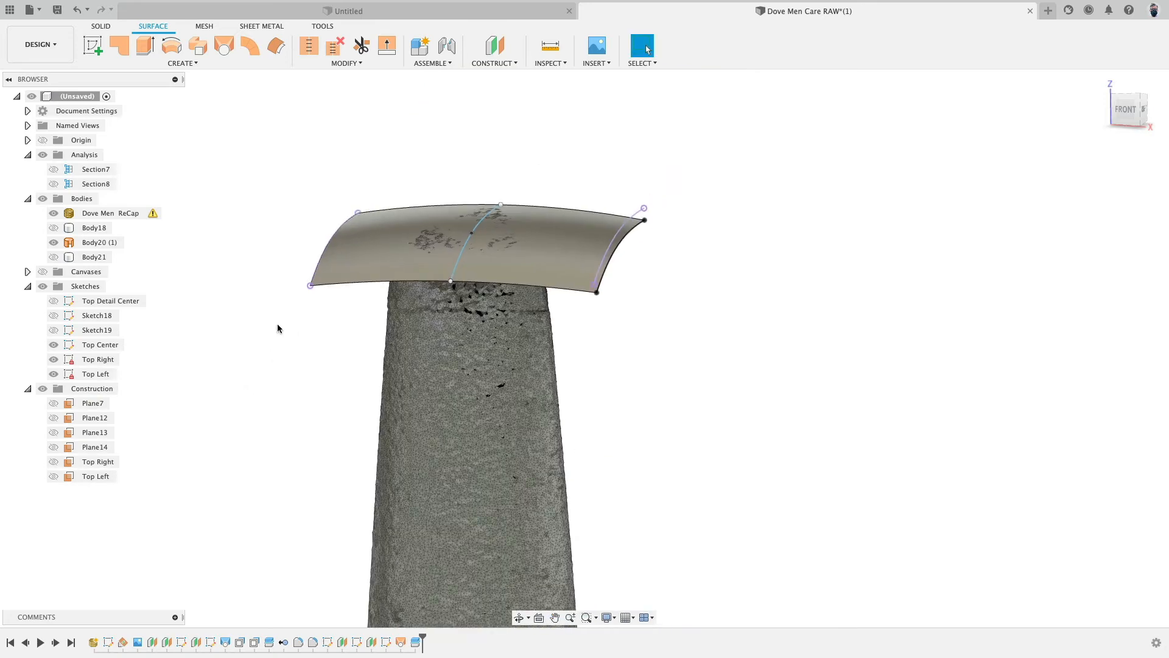
pyautogui.scroll(4, 282, 309)
pyautogui.keyDown('shift'); pyautogui.moveTo(282, 317); pyautogui.dragTo(284, 312, button='middle'); pyautogui.keyUp('shift')
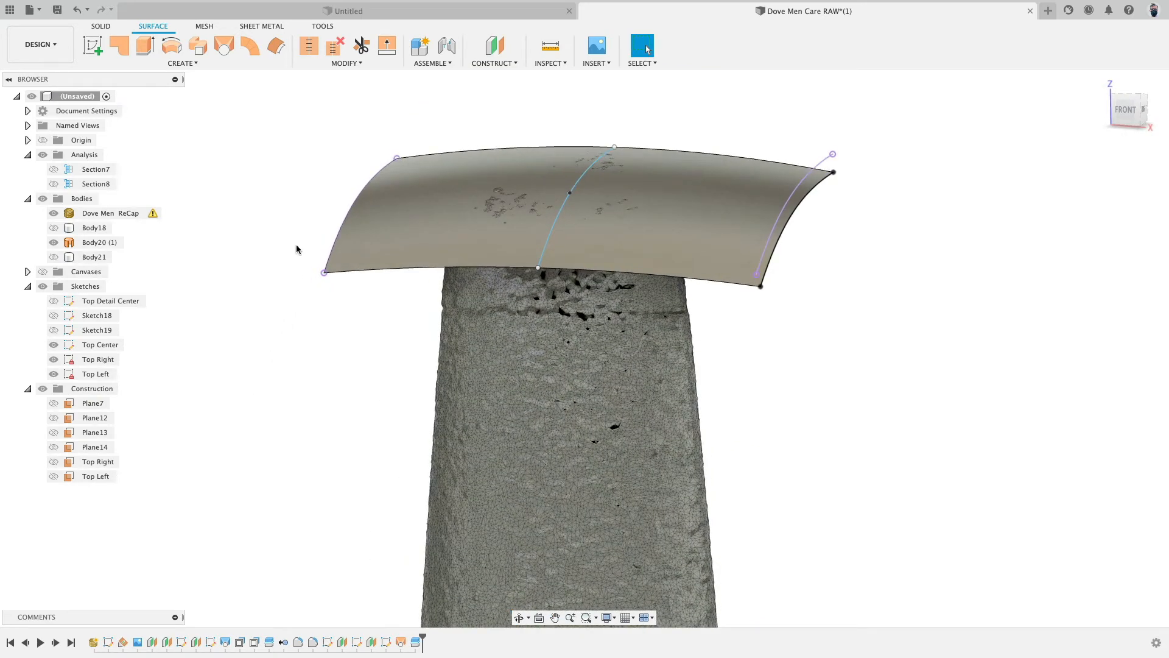
pyautogui.click(97, 359)
pyautogui.rightClick(99, 360)
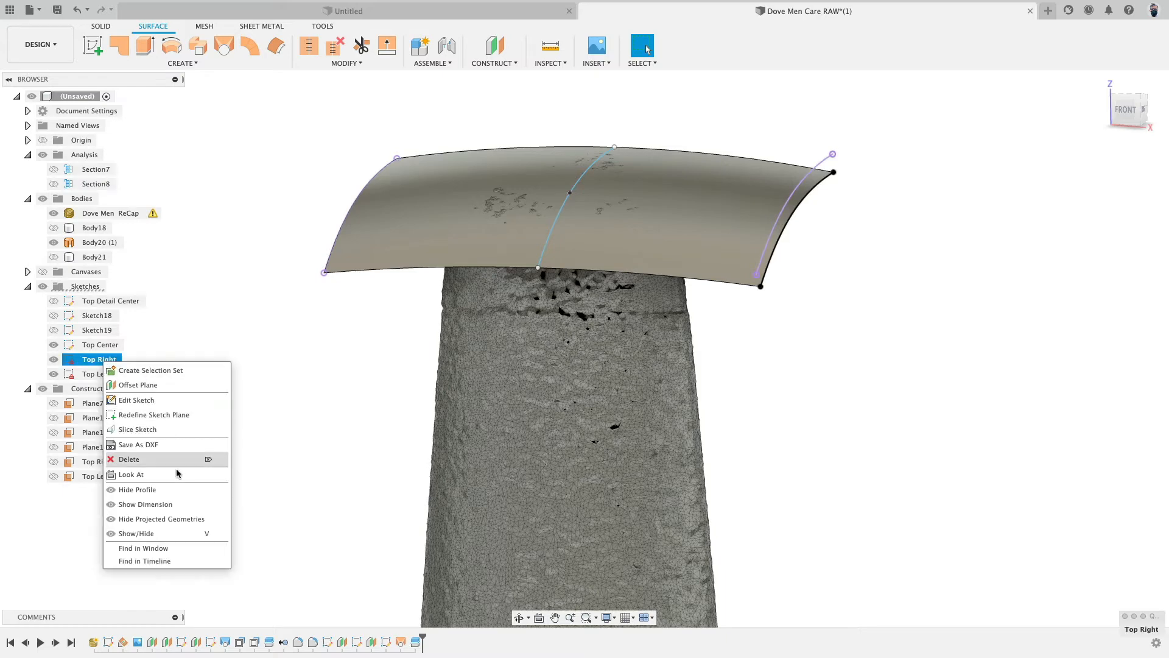
pyautogui.click(177, 507)
# - Set the Top Right curve's offset dimension to -10 mm
pyautogui.keyDown('shift'); pyautogui.moveTo(779, 289); pyautogui.dragTo(707, 282, button='middle'); pyautogui.keyUp('shift')
pyautogui.doubleClick(844, 213)
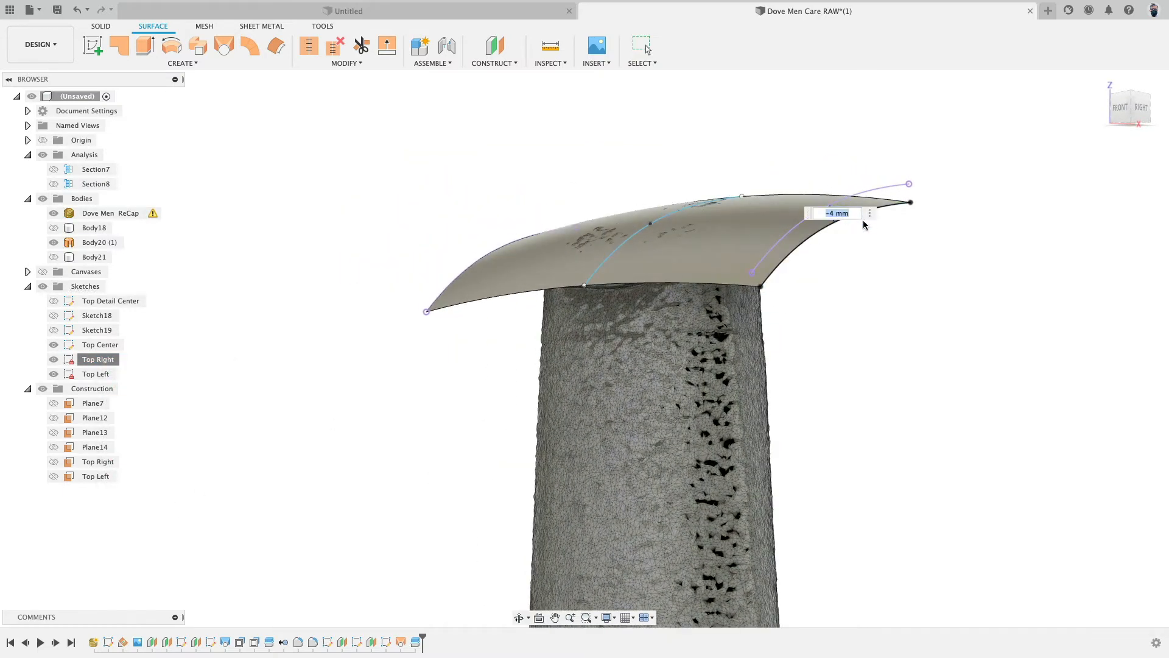
pyautogui.press('Return')
pyautogui.keyDown('shift'); pyautogui.moveTo(865, 223); pyautogui.dragTo(974, 285, button='middle'); pyautogui.keyUp('shift')
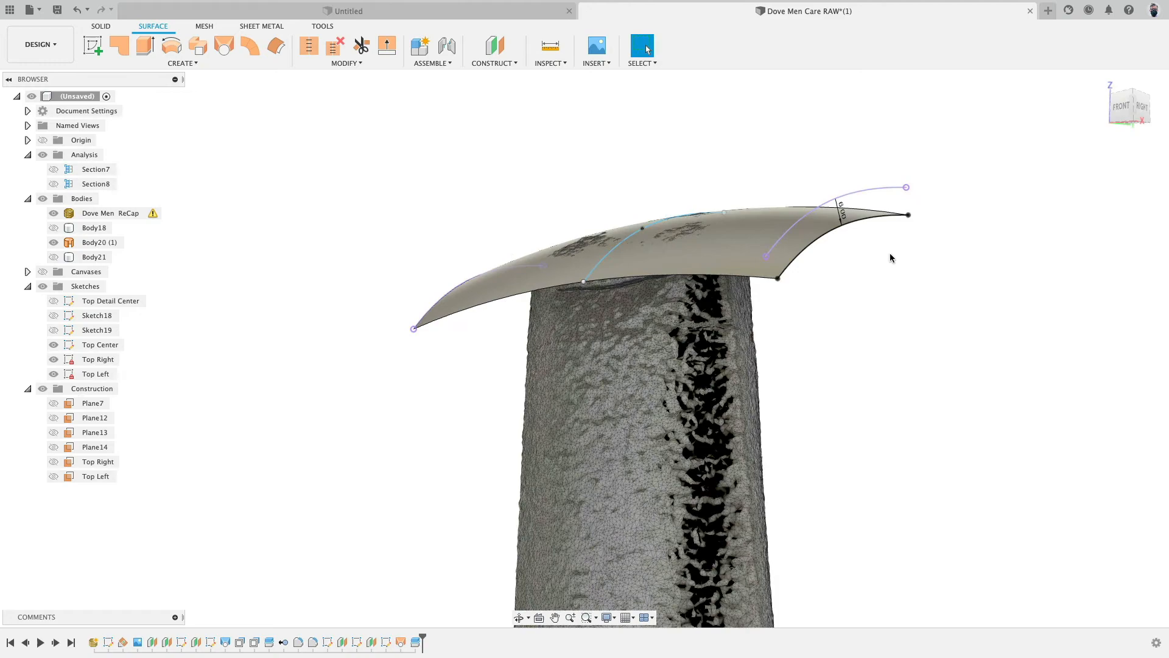
pyautogui.doubleClick(843, 215)
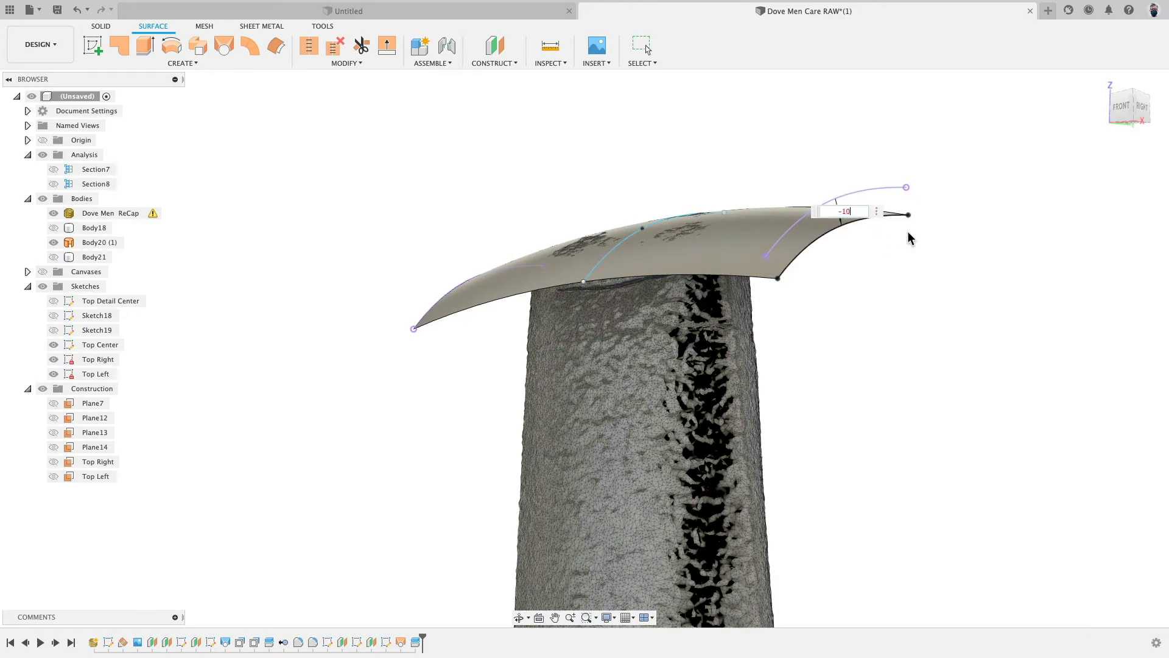
pyautogui.press('Return')
pyautogui.keyDown('shift'); pyautogui.moveTo(817, 271); pyautogui.dragTo(670, 254, button='middle'); pyautogui.keyUp('shift')
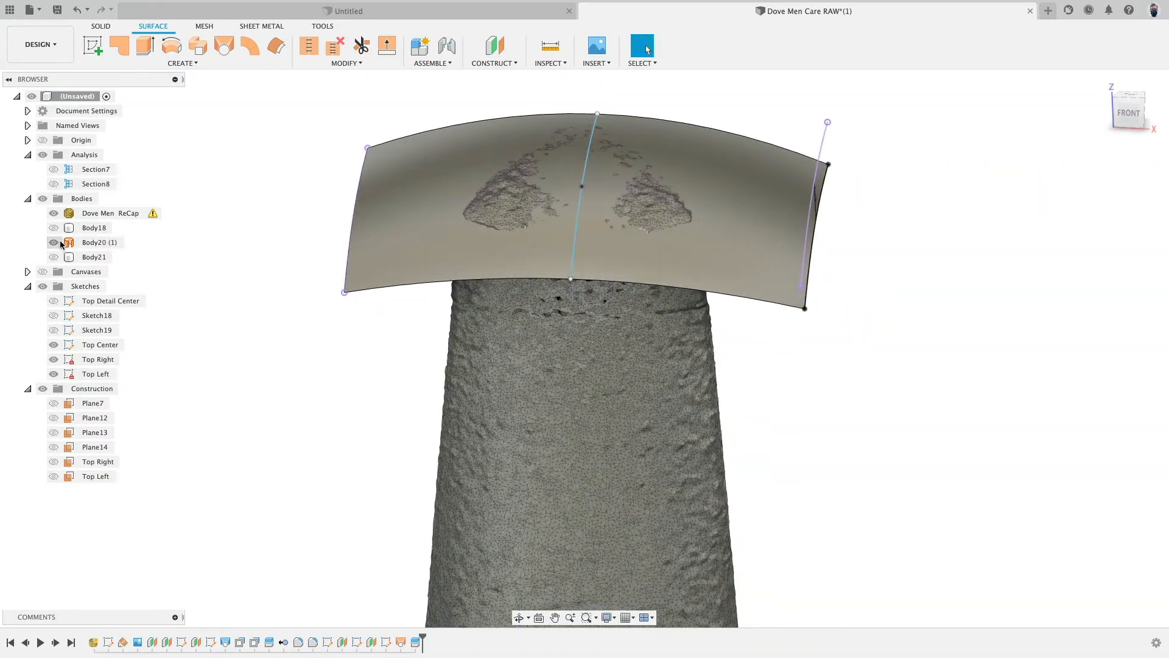
# - Hide the top surface and scan mesh to compare the offset Top Right curve with the solid body from the side
pyautogui.click(59, 243)
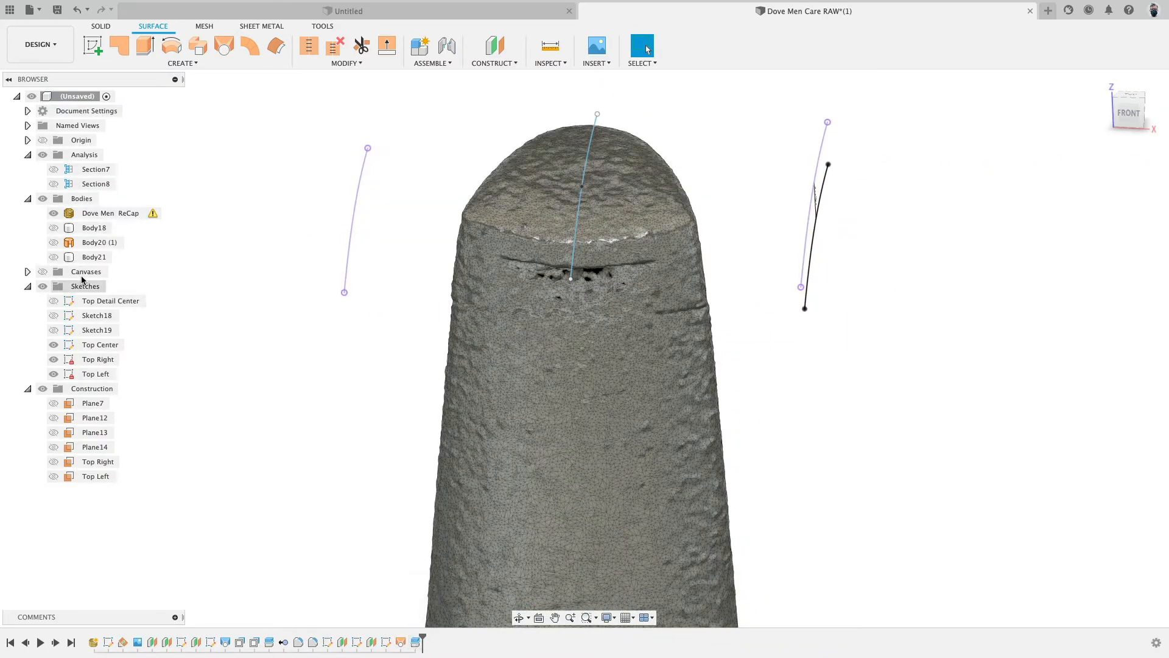
pyautogui.click(53, 227)
pyautogui.keyDown('shift'); pyautogui.moveTo(258, 368); pyautogui.dragTo(297, 348, button='middle'); pyautogui.keyUp('shift')
pyautogui.click(54, 213)
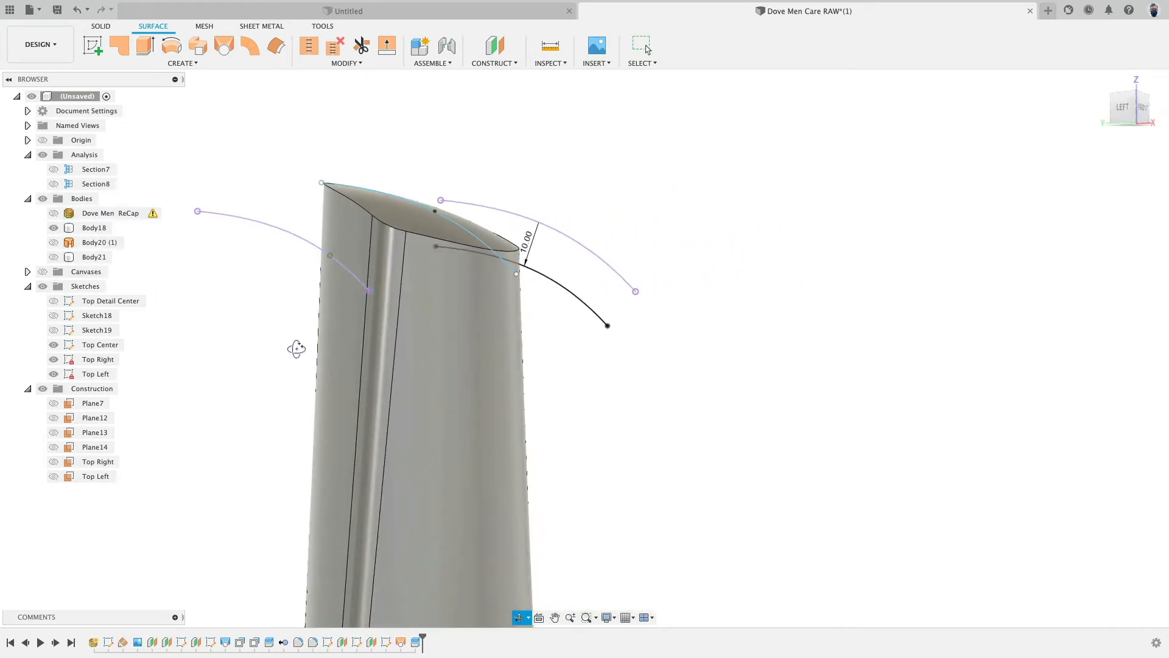
pyautogui.click(1123, 108)
pyautogui.moveTo(849, 172); pyautogui.dragTo(933, 218, button='middle')
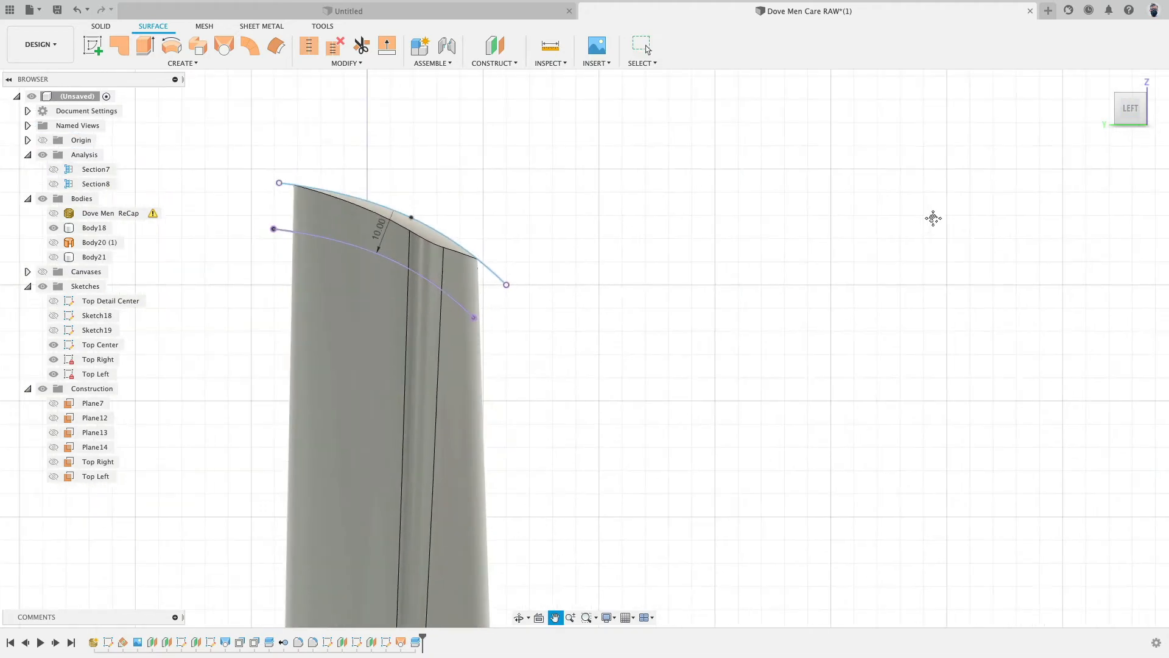
pyautogui.press('Escape')
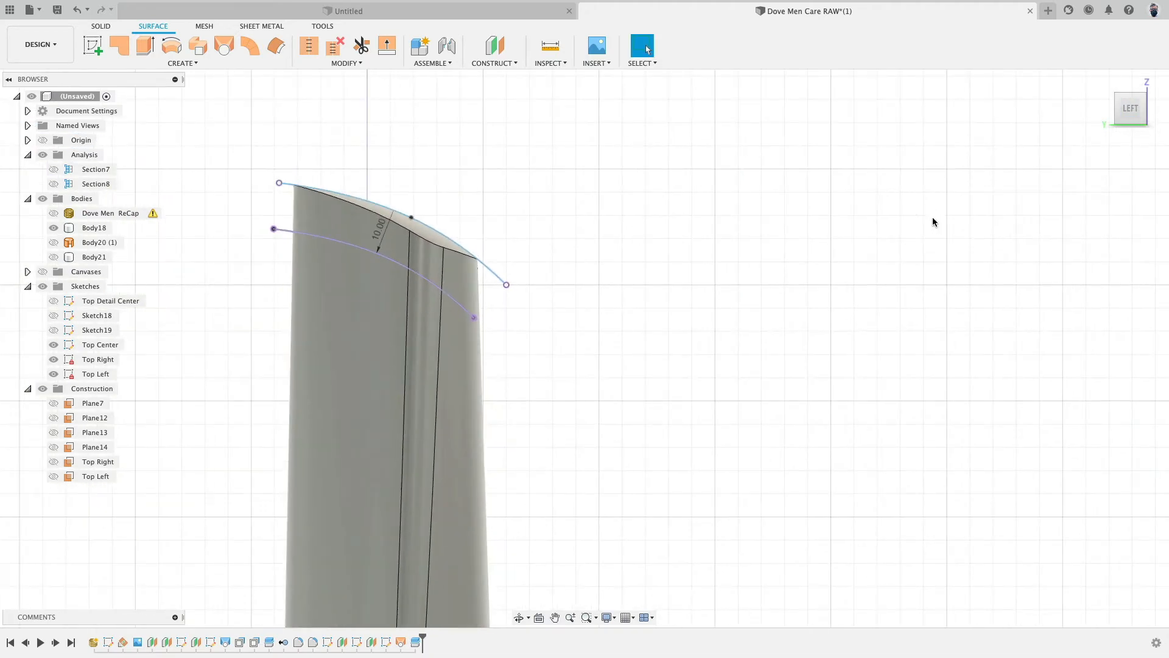
# - Toggle the solid bodies and scan mesh to compare the top curves against the scan from several angles
pyautogui.click(55, 227)
pyautogui.click(54, 213)
pyautogui.click(54, 213)
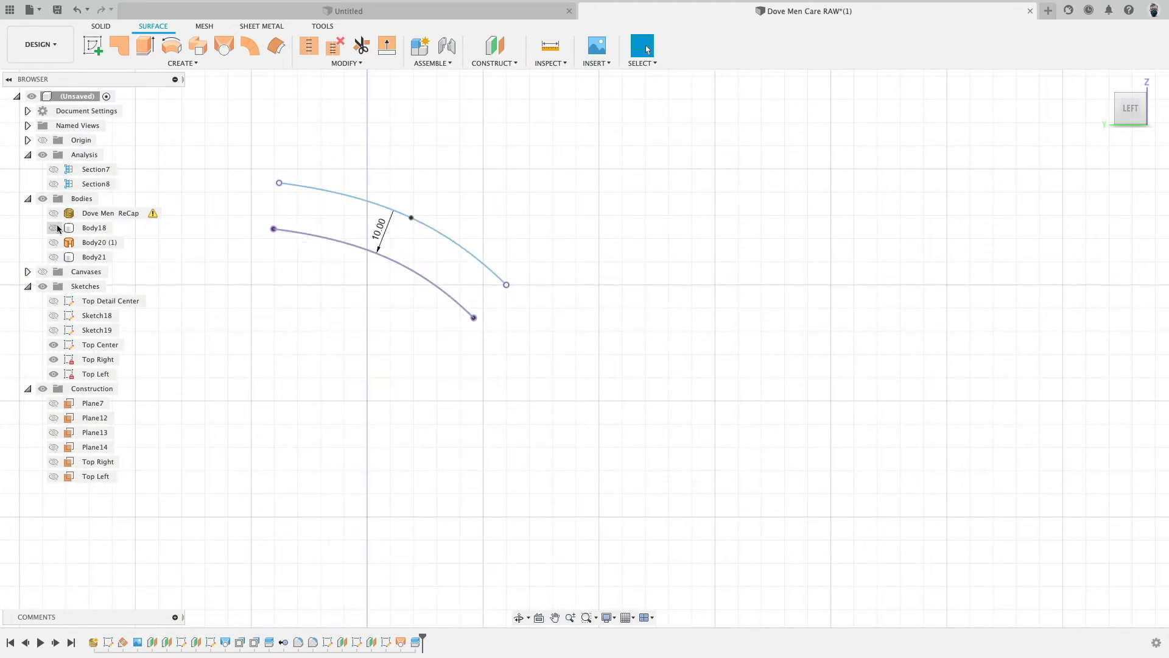
pyautogui.click(55, 228)
pyautogui.click(55, 228)
pyautogui.click(54, 213)
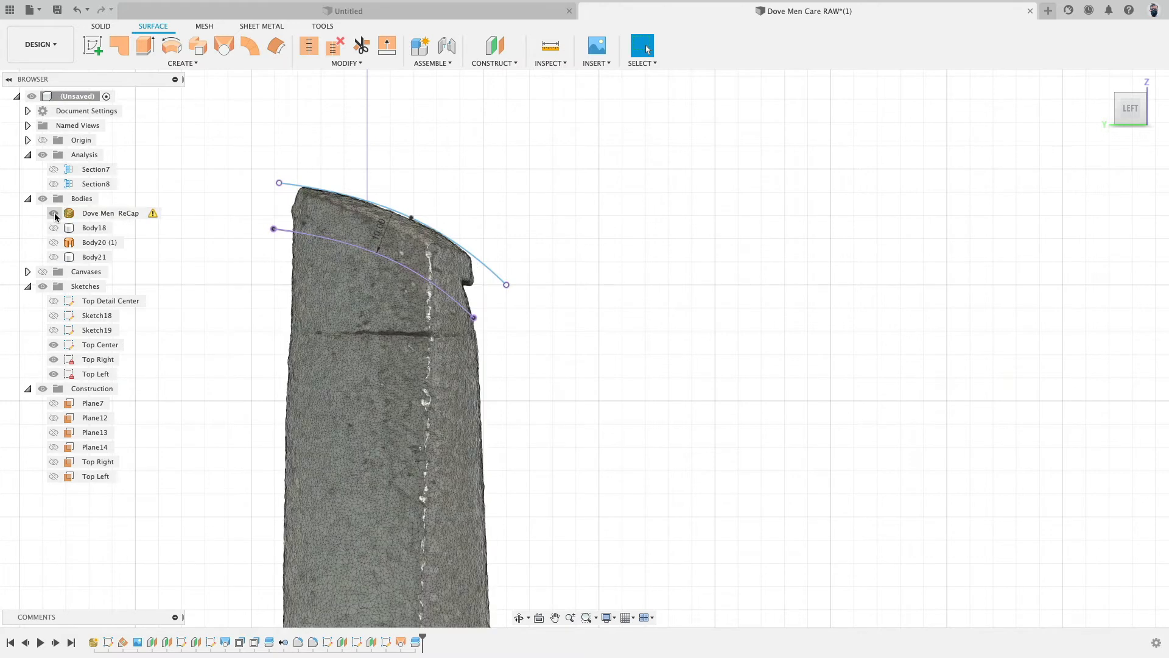
pyautogui.click(54, 214)
pyautogui.click(54, 227)
pyautogui.scroll(-3, 828, 256)
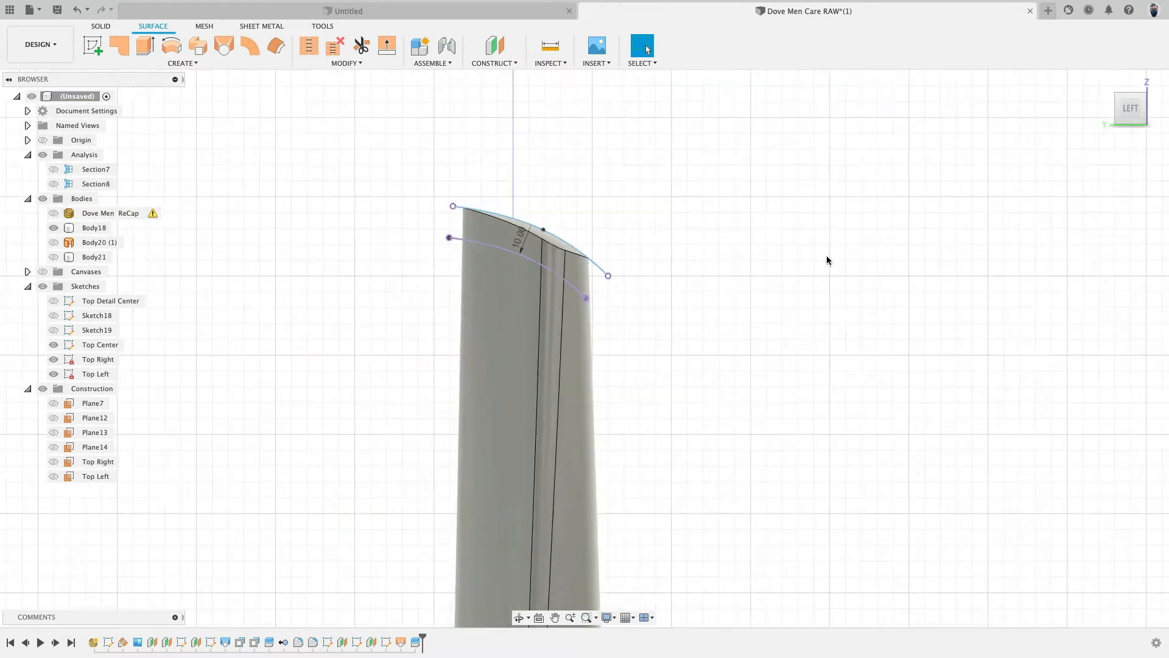
pyautogui.keyDown('shift'); pyautogui.moveTo(827, 256); pyautogui.dragTo(730, 262, button='middle'); pyautogui.keyUp('shift')
pyautogui.keyDown('shift'); pyautogui.moveTo(753, 301); pyautogui.dragTo(700, 304, button='middle'); pyautogui.keyUp('shift')
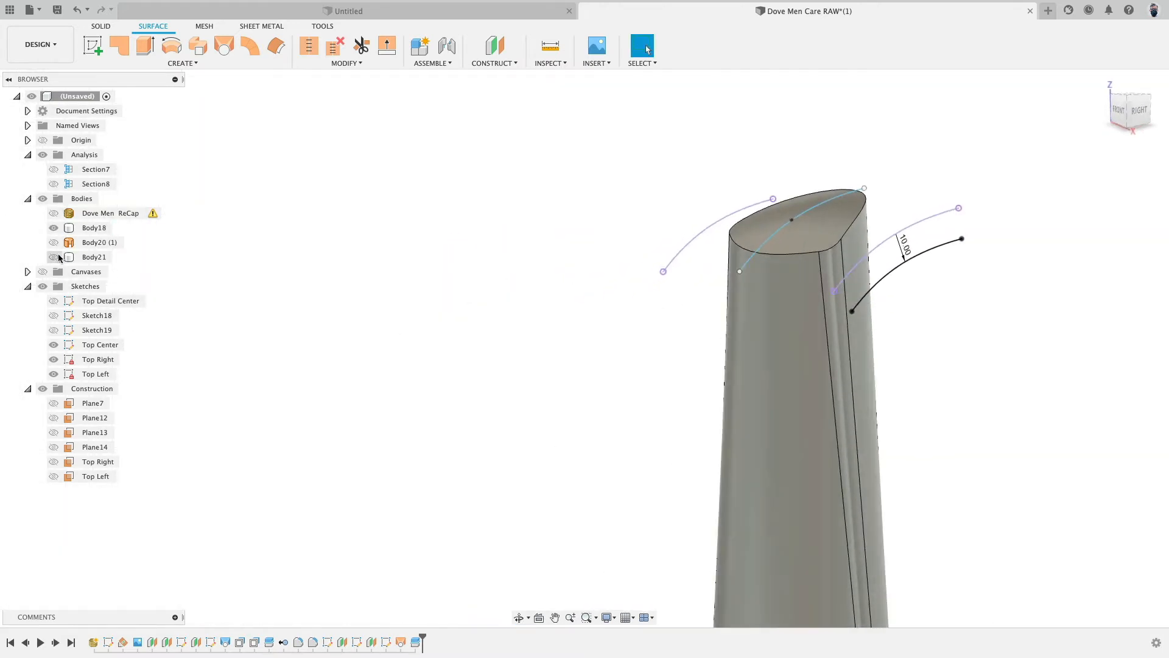
pyautogui.click(54, 214)
pyautogui.click(52, 228)
pyautogui.click(53, 242)
pyautogui.moveTo(427, 341); pyautogui.dragTo(387, 321, button='middle')
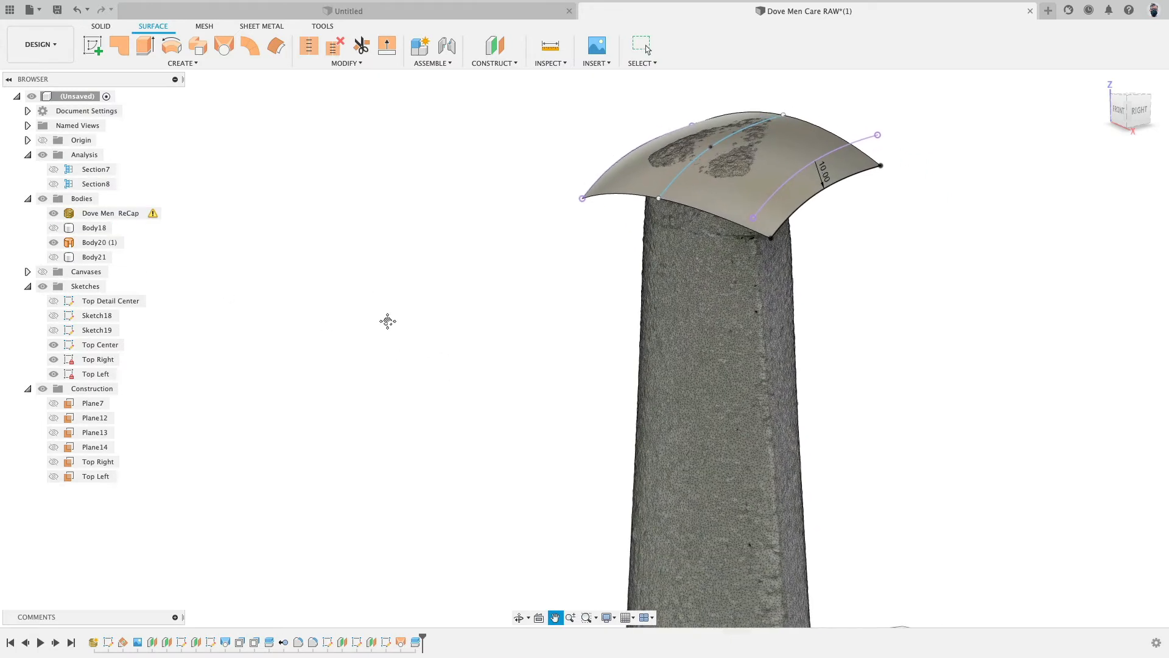
pyautogui.scroll(-4, 459, 348)
pyautogui.keyDown('shift'); pyautogui.moveTo(459, 349); pyautogui.dragTo(449, 316, button='middle'); pyautogui.keyUp('shift')
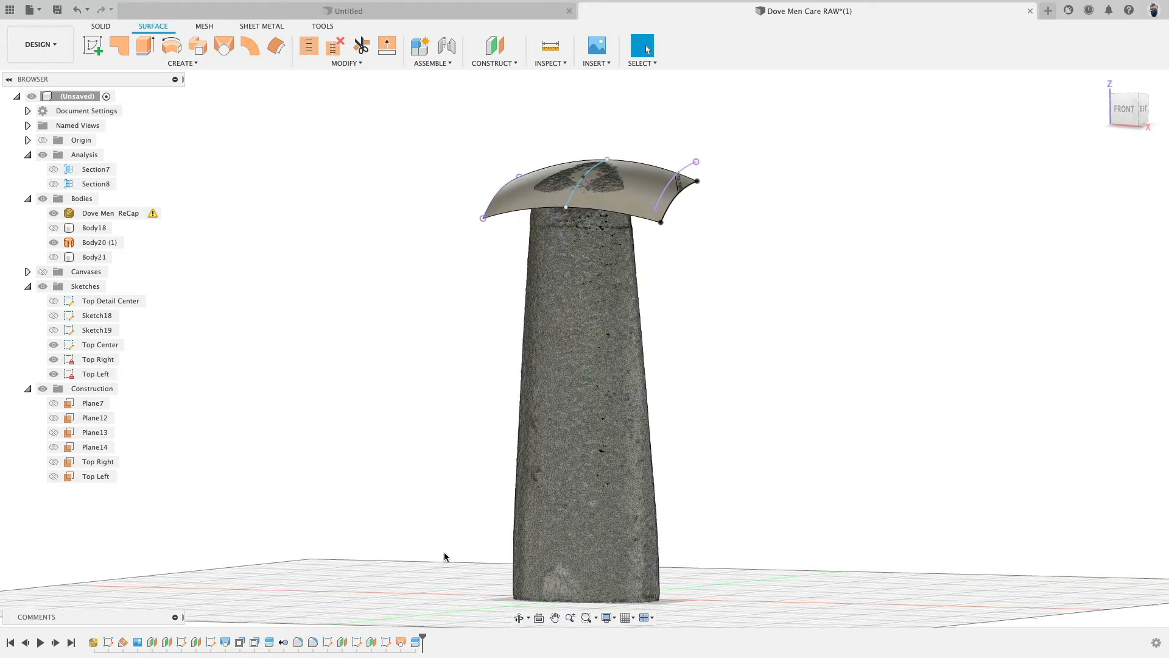
# - Reopen the top offset construction planes from the timeline and confirm their offset distances
pyautogui.doubleClick(371, 643)
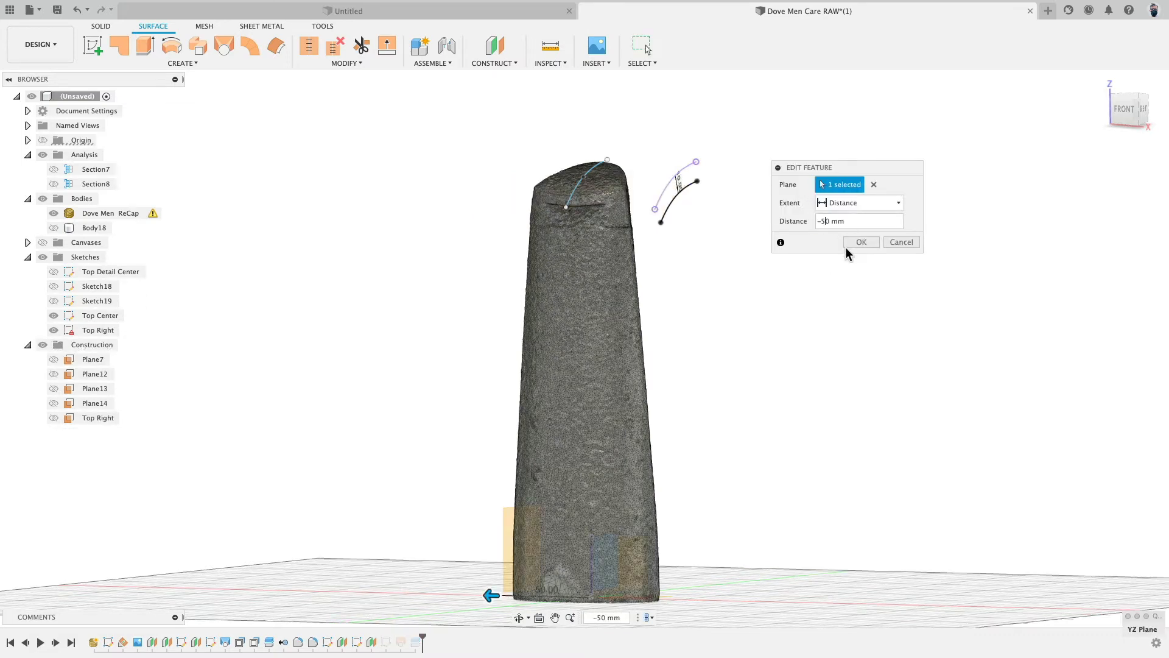
pyautogui.click(846, 247)
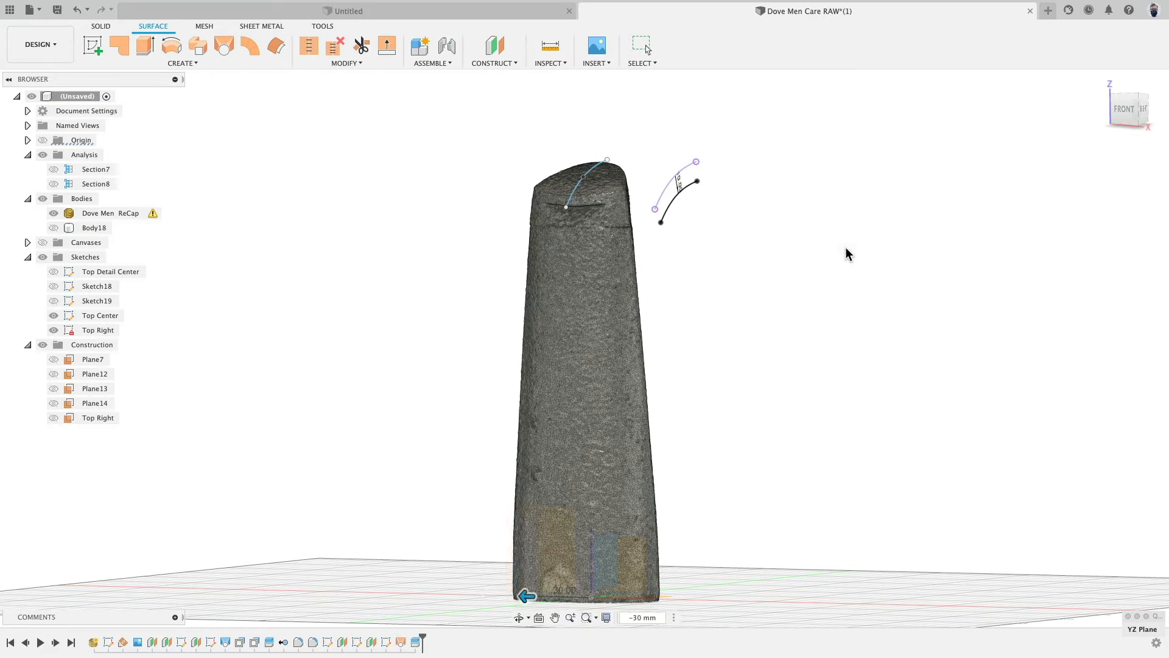
pyautogui.keyDown('shift'); pyautogui.moveTo(847, 251); pyautogui.dragTo(742, 277, button='middle'); pyautogui.keyUp('shift')
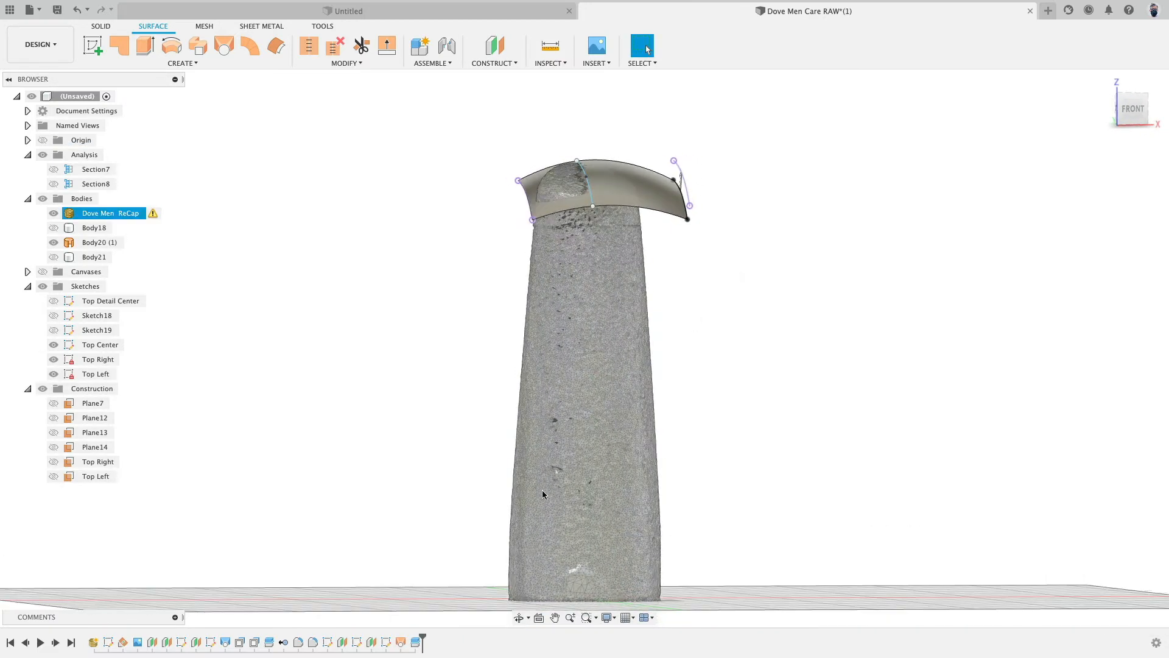
pyautogui.doubleClick(357, 643)
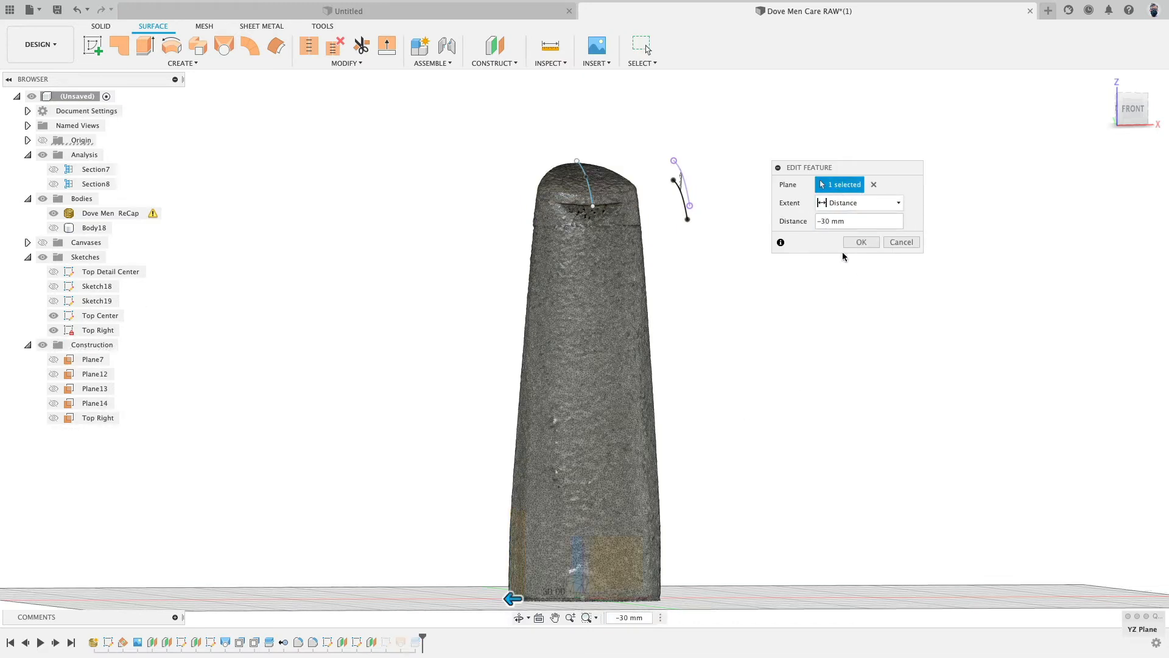
pyautogui.press('Return')
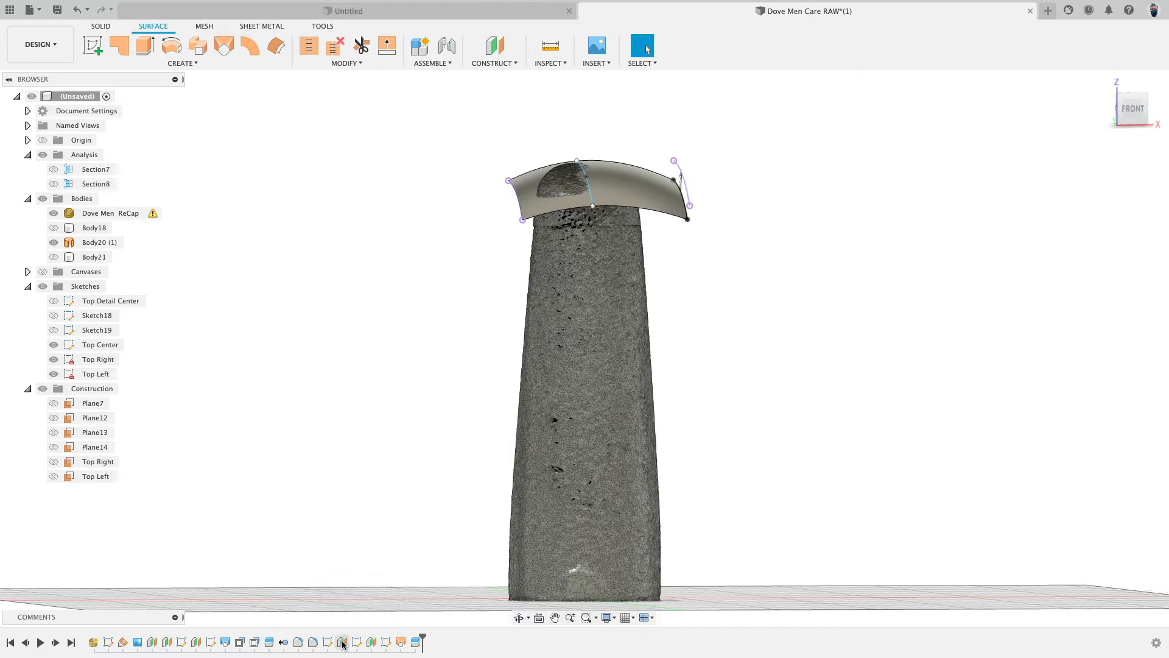
pyautogui.doubleClick(371, 643)
pyautogui.click(823, 221)
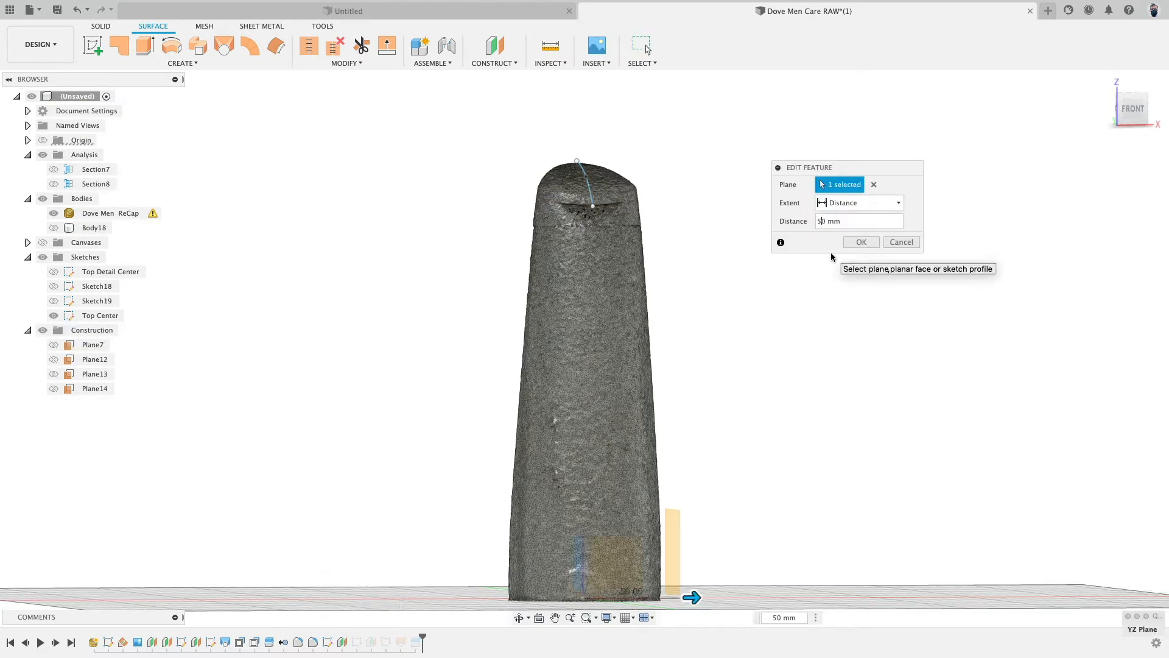
pyautogui.press('Return')
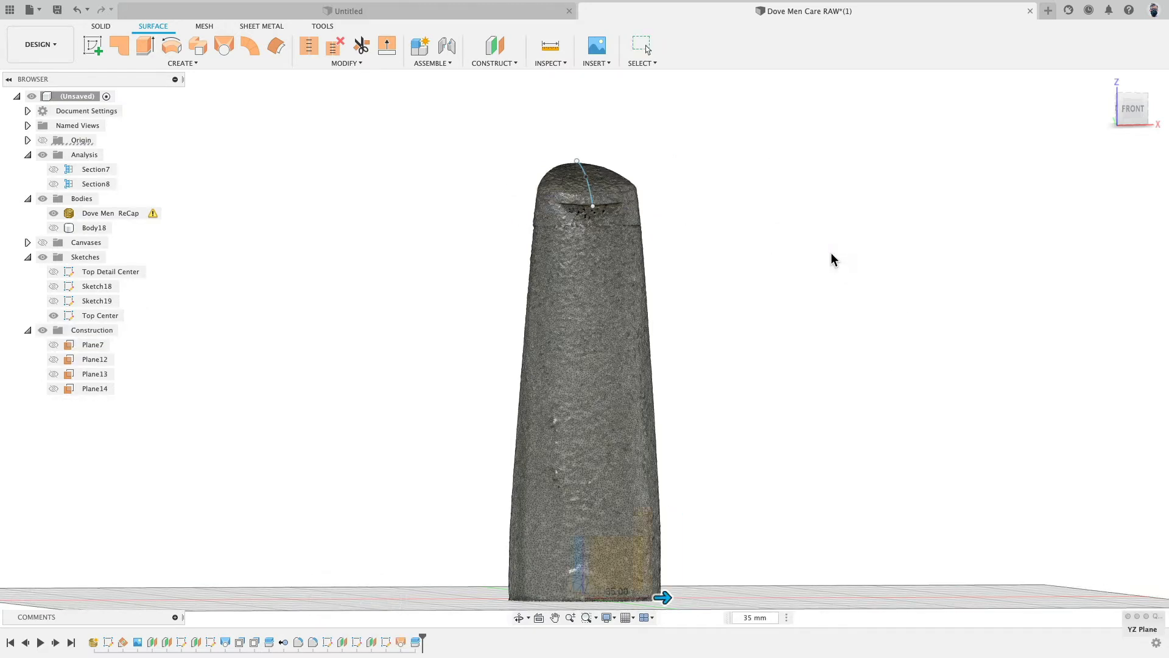
# - Set the Top Right curve's offset dimension to -4 mm
pyautogui.keyDown('shift'); pyautogui.moveTo(774, 242); pyautogui.dragTo(598, 174, button='middle'); pyautogui.keyUp('shift')
pyautogui.scroll(5, 661, 171)
pyautogui.scroll(8, 711, 206)
pyautogui.click(599, 174)
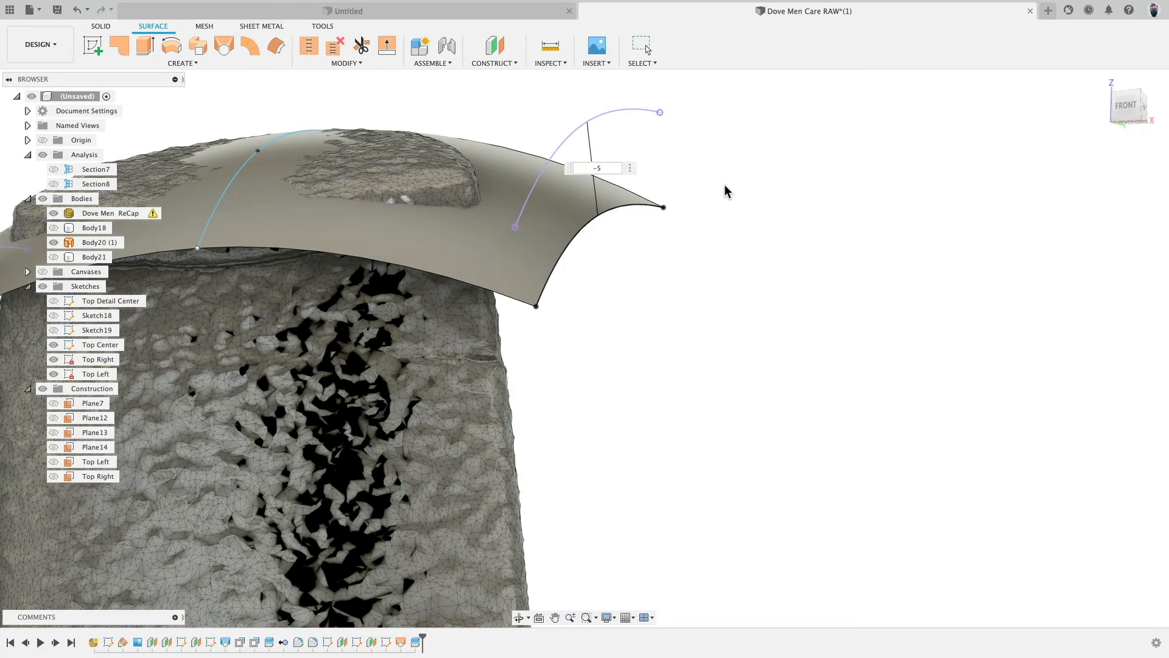
pyautogui.press('Return')
pyautogui.keyDown('shift'); pyautogui.moveTo(725, 186); pyautogui.dragTo(695, 228, button='middle'); pyautogui.keyUp('shift')
pyautogui.click(568, 152)
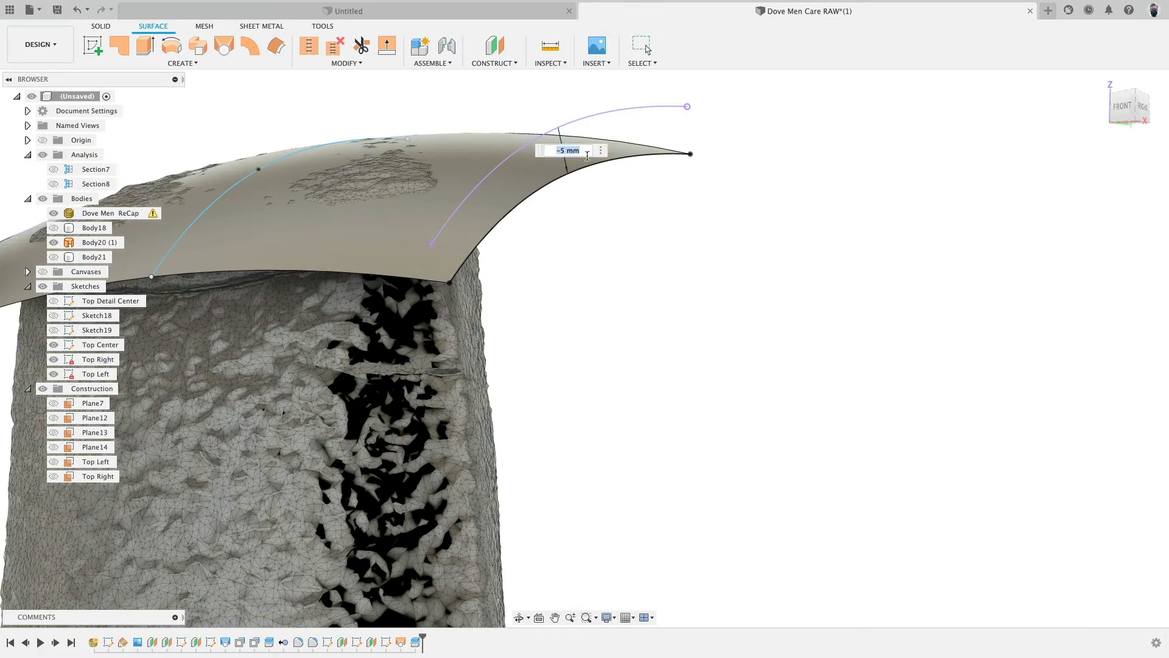
pyautogui.write('-4')
pyautogui.press('Return')
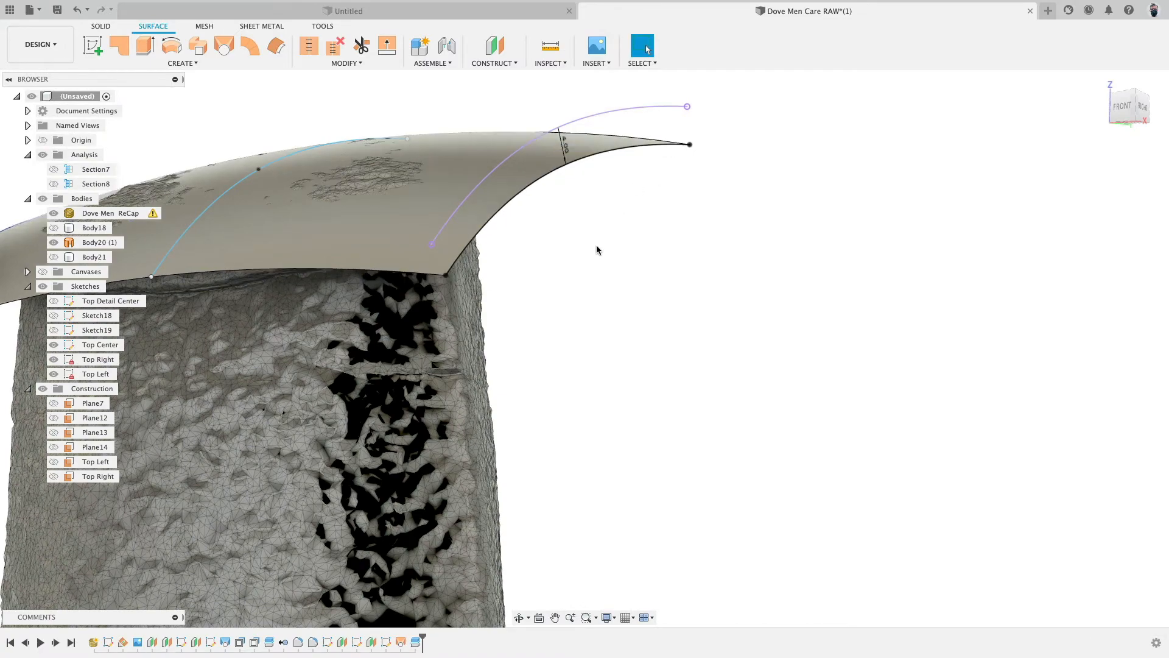
# - Inspect the reshaped top surface against the scan mesh and bottle body from several views
pyautogui.moveTo(597, 245)
pyautogui.keyDown('shift'); pyautogui.mouseDown(button='middle')
pyautogui.moveTo(594, 267)
pyautogui.moveTo(589, 245)
pyautogui.mouseUp(button='middle'); pyautogui.keyUp('shift')
pyautogui.scroll(-8, 611, 279)
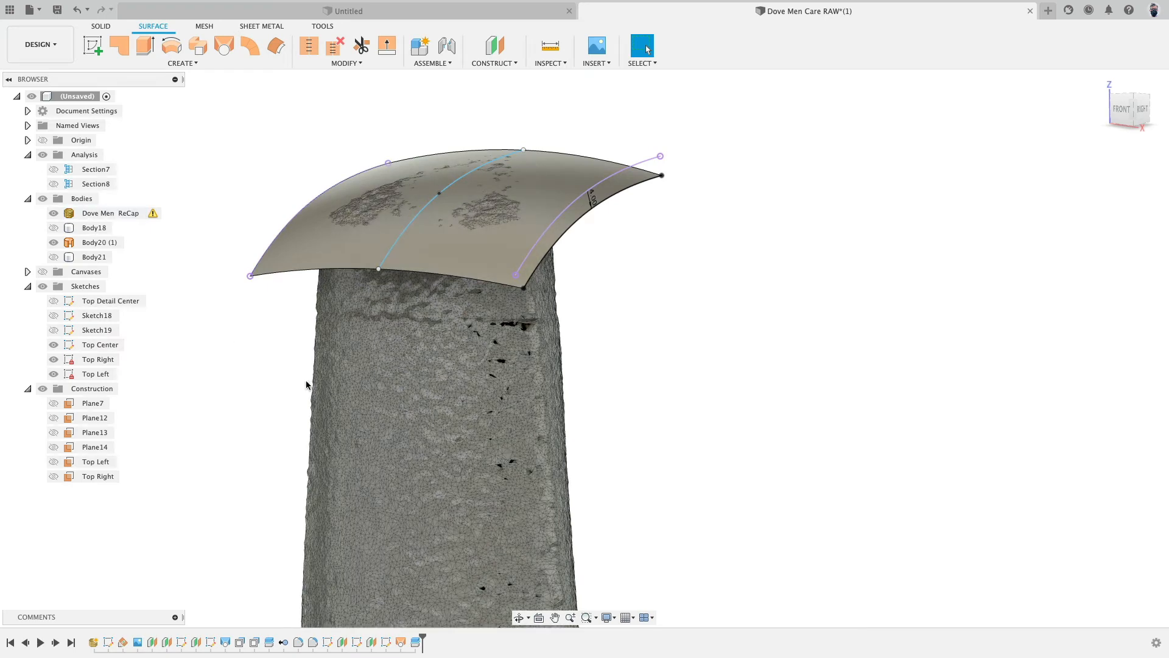
pyautogui.keyDown('shift'); pyautogui.moveTo(306, 380); pyautogui.dragTo(366, 334, button='middle'); pyautogui.keyUp('shift')
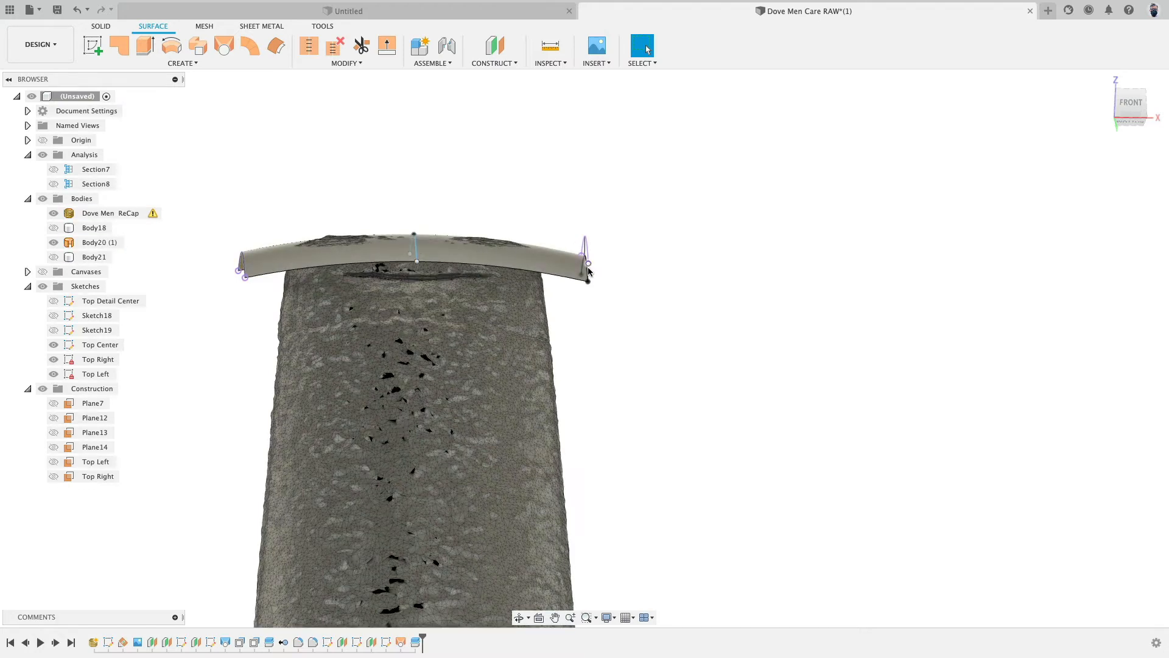
pyautogui.keyDown('shift'); pyautogui.moveTo(588, 271); pyautogui.dragTo(725, 256, button='middle'); pyautogui.keyUp('shift')
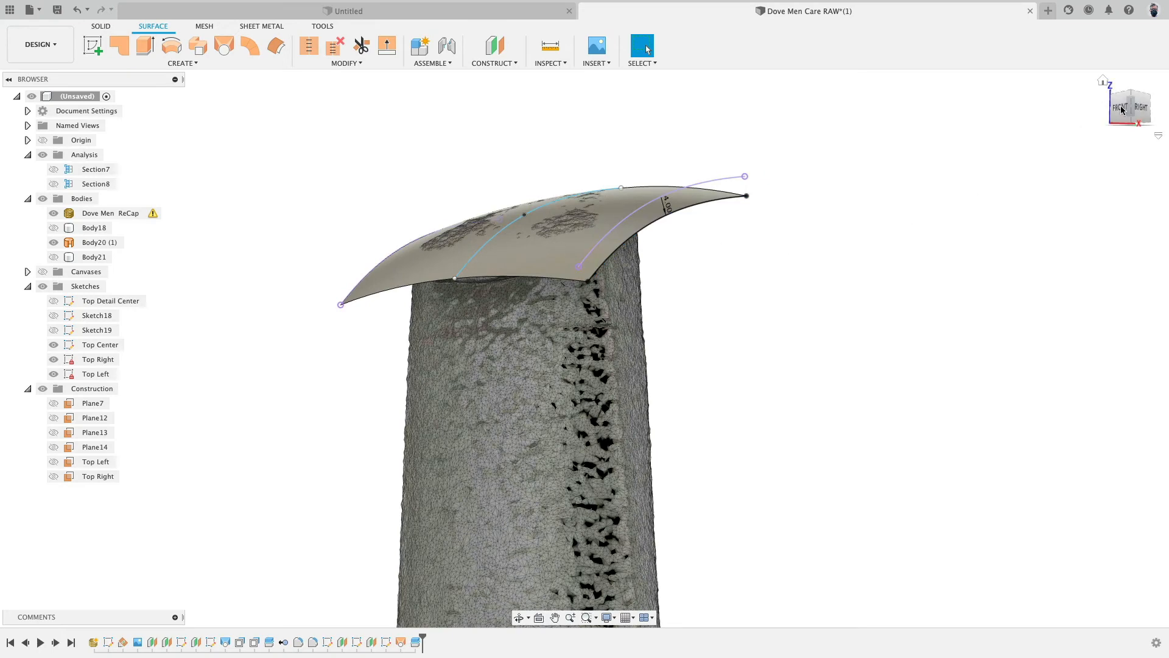
pyautogui.click(1141, 114)
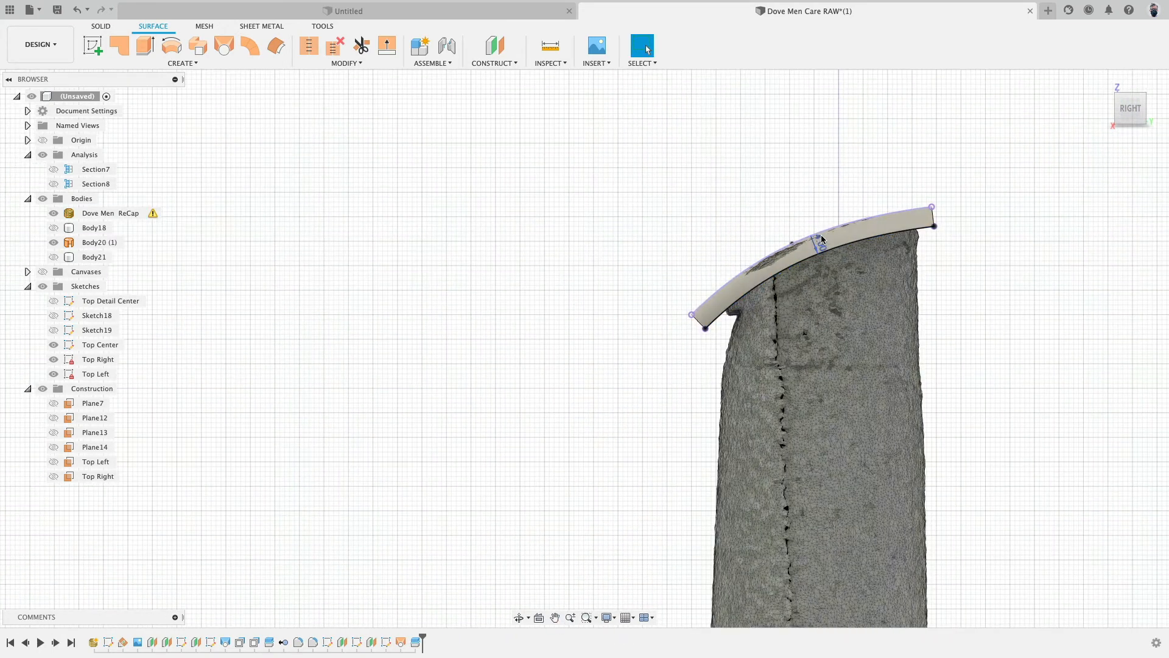
pyautogui.keyDown('shift'); pyautogui.moveTo(566, 262); pyautogui.dragTo(628, 271, button='middle'); pyautogui.keyUp('shift')
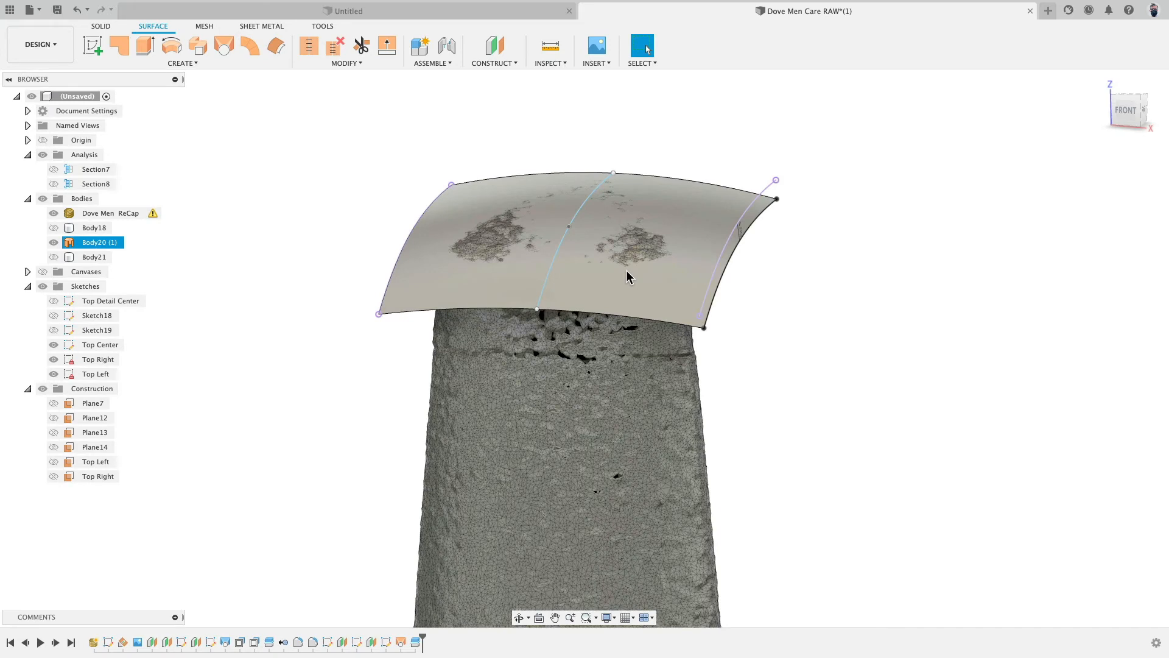
pyautogui.click(54, 243)
pyautogui.click(54, 227)
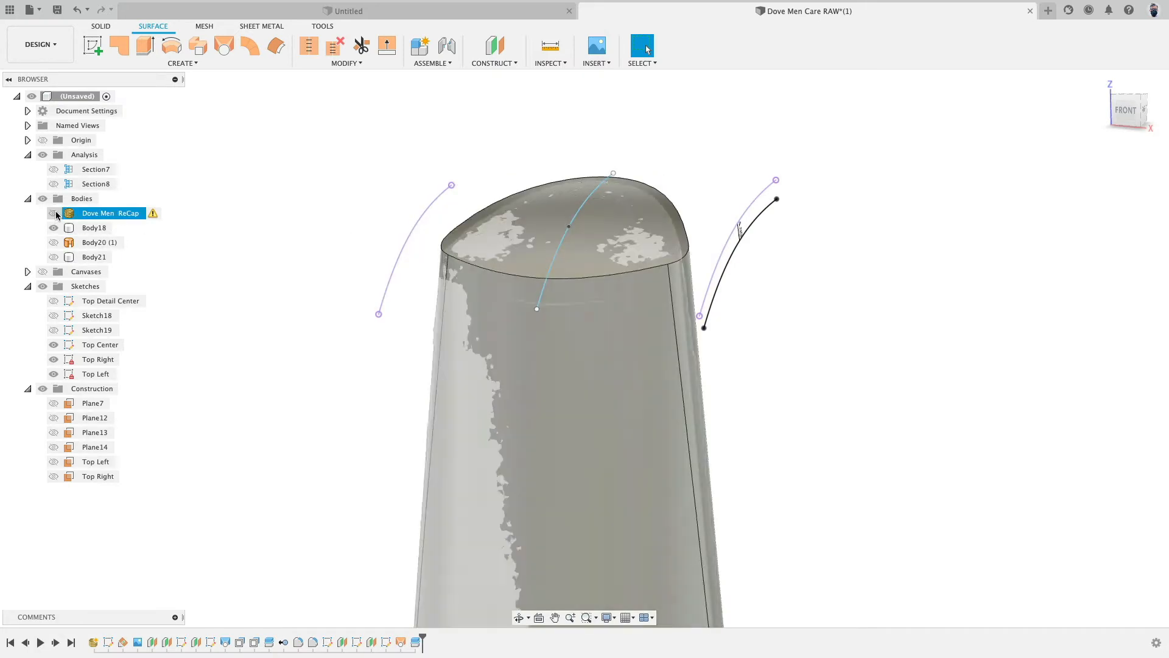
pyautogui.click(54, 213)
pyautogui.keyDown('shift'); pyautogui.moveTo(232, 326); pyautogui.dragTo(183, 315, button='middle'); pyautogui.keyUp('shift')
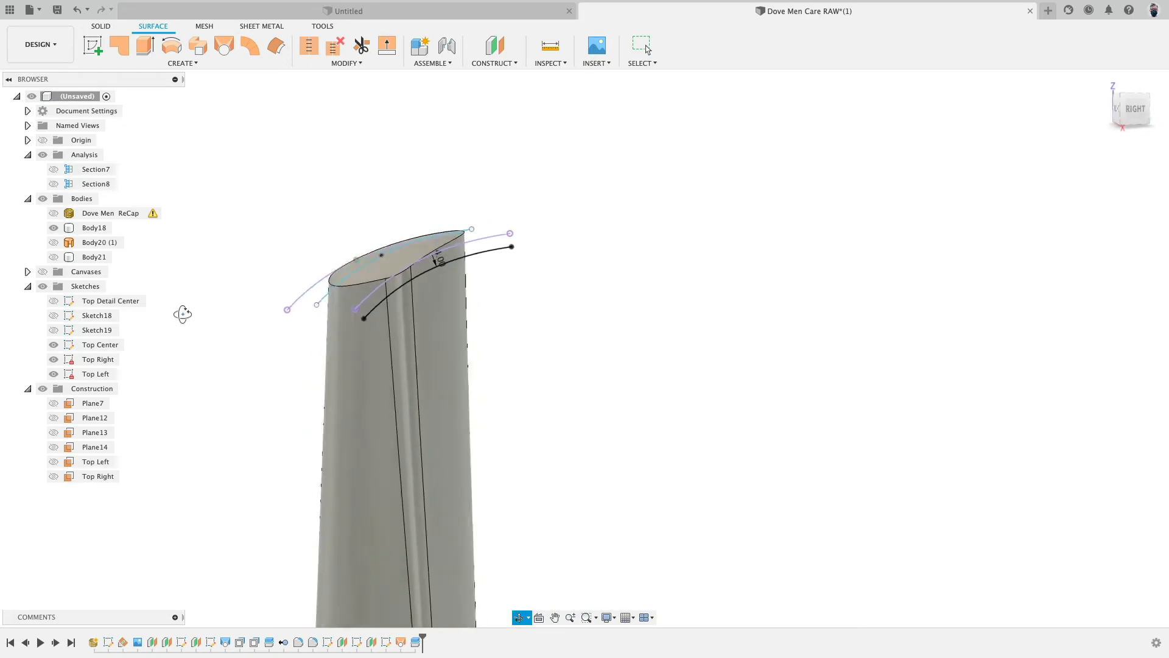
pyautogui.scroll(-5, 215, 351)
pyautogui.moveTo(217, 350); pyautogui.dragTo(334, 241, button='middle')
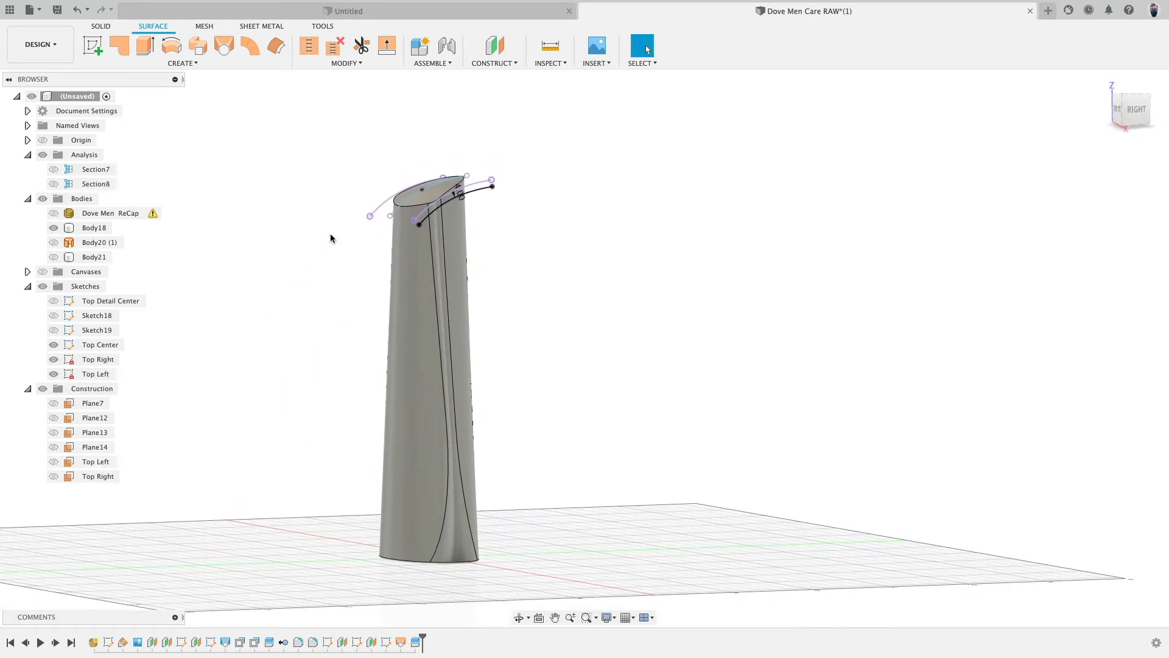
# - Remove the Body20 and Body21 surface bodies from the design
pyautogui.click(93, 242)
pyautogui.keyDown('shift'); pyautogui.click(92, 256); pyautogui.keyUp('shift')
pyautogui.rightClick(104, 243)
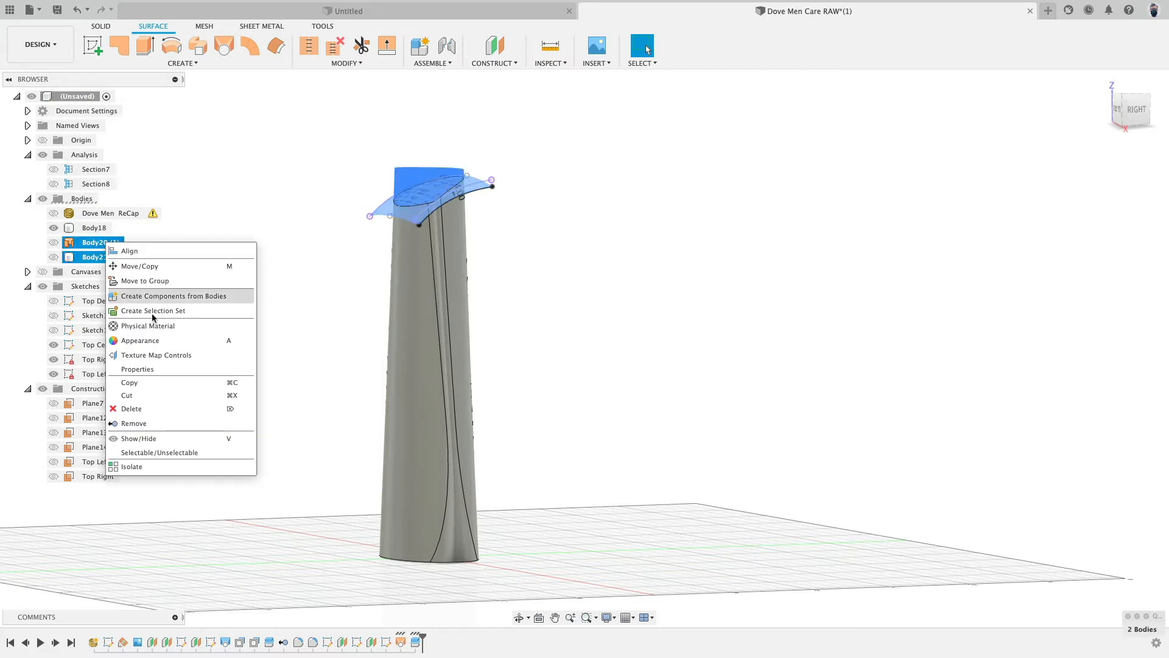
pyautogui.click(158, 422)
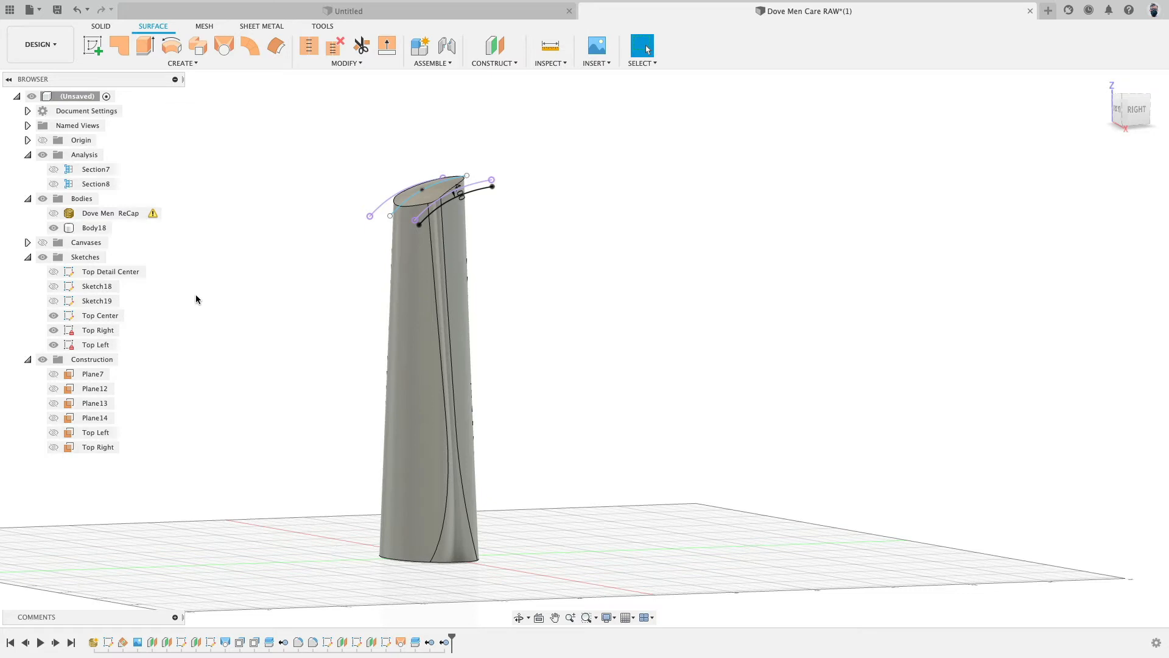
pyautogui.click(94, 346)
pyautogui.keyDown('shift'); pyautogui.click(98, 318); pyautogui.keyUp('shift')
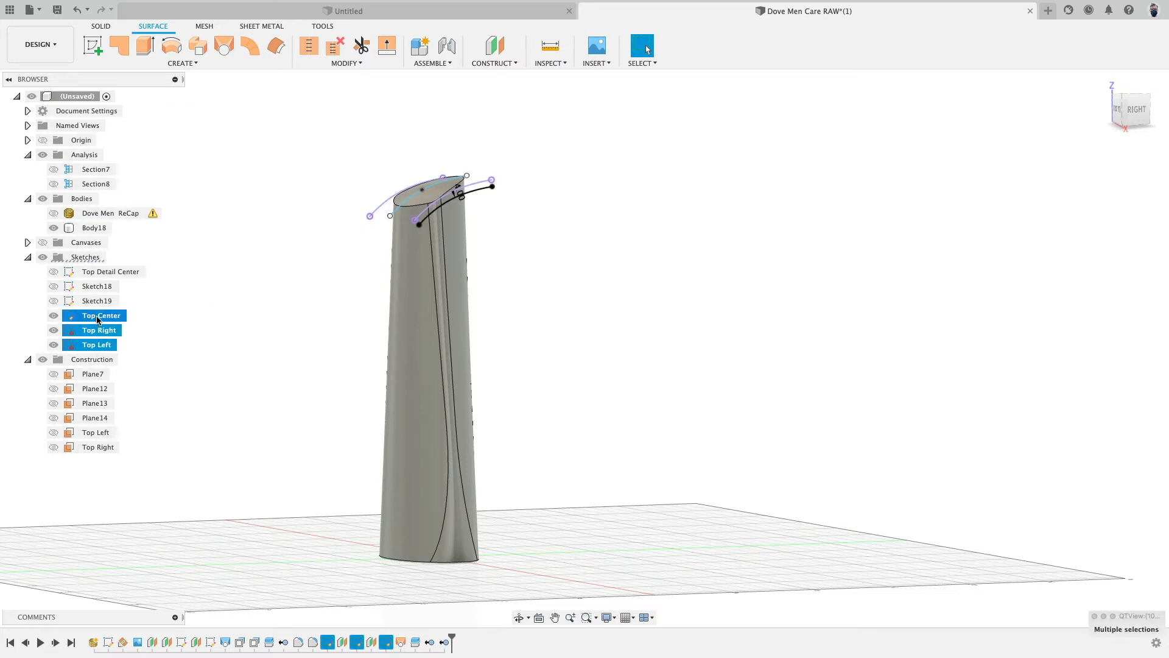
pyautogui.rightClick(98, 318)
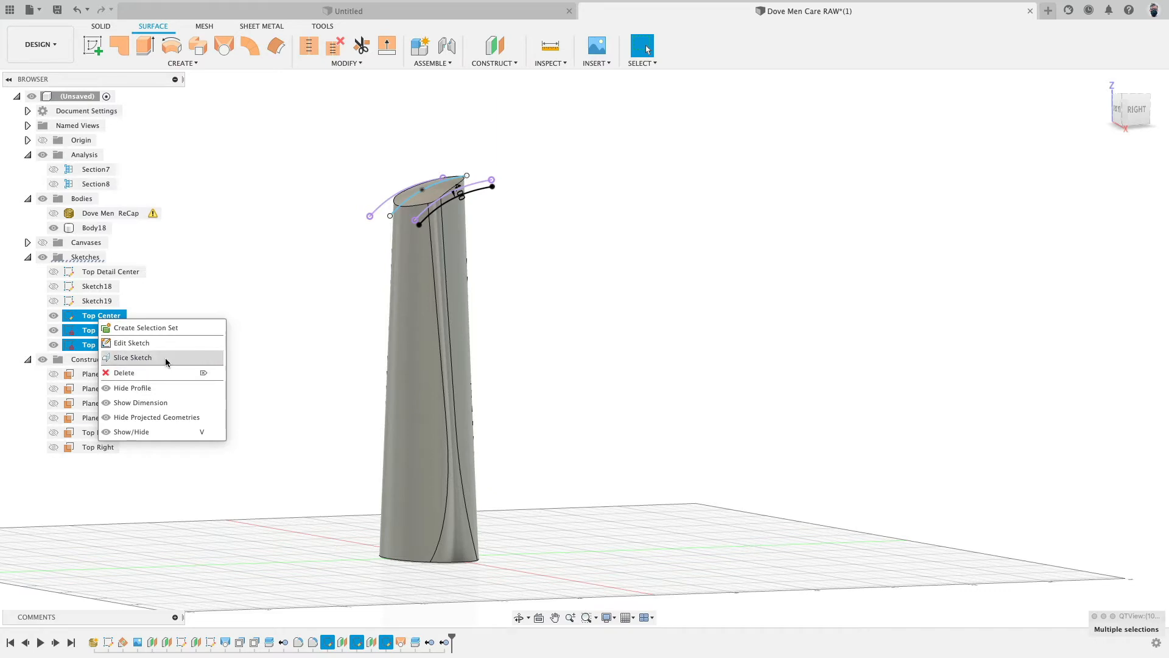
pyautogui.click(187, 266)
pyautogui.click(176, 261)
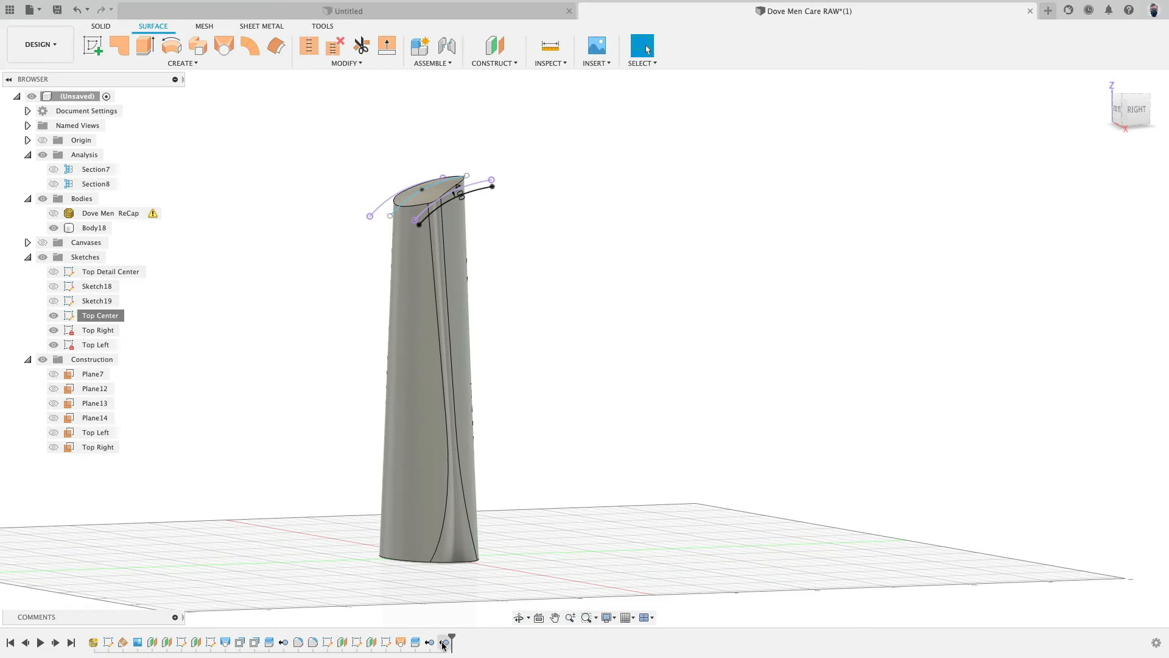
# - Switch to the front view to review the bottle and the top curves
pyautogui.moveTo(443, 646)
pyautogui.mouseDown()
pyautogui.moveTo(426, 634)
pyautogui.moveTo(460, 634)
pyautogui.mouseUp()
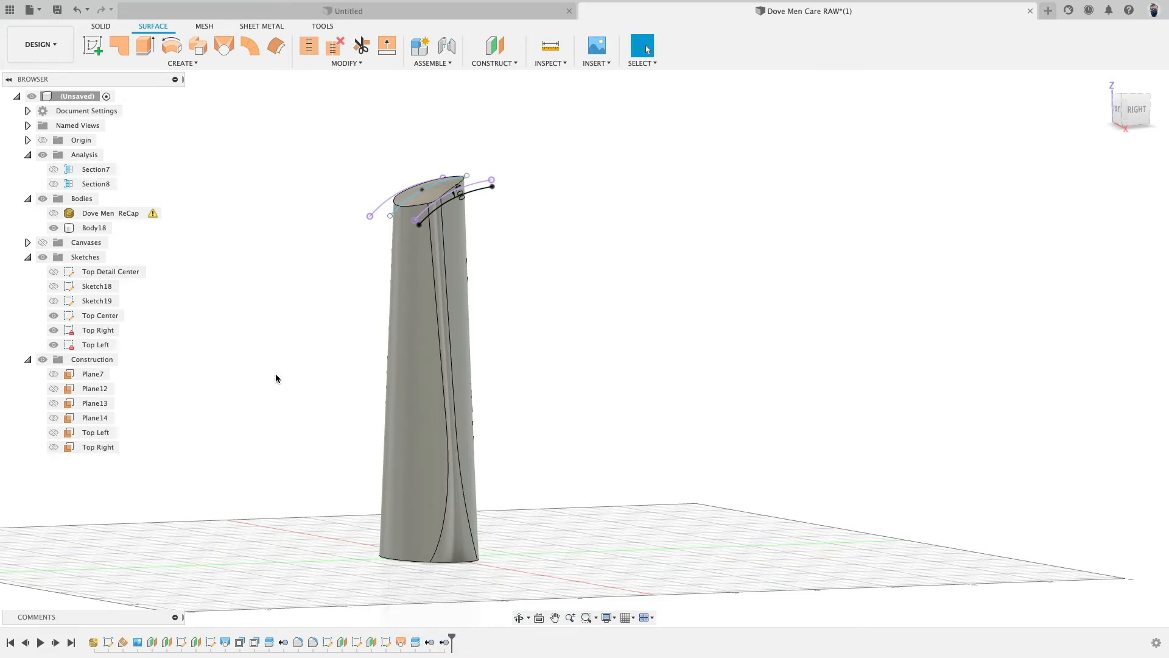
pyautogui.keyDown('shift'); pyautogui.moveTo(277, 379); pyautogui.dragTo(448, 382, button='middle'); pyautogui.keyUp('shift')
pyautogui.click(1125, 110)
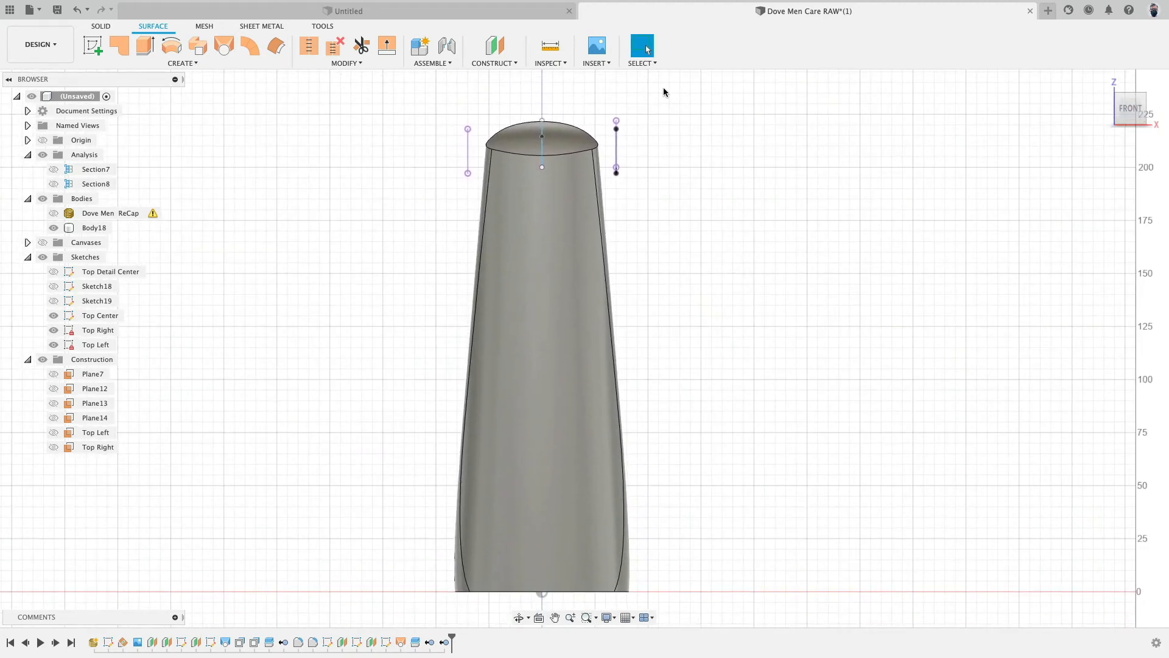
# - Show the scan mesh and toggle Body18's visibility repeatedly to compare the surface body against the scan
pyautogui.click(54, 213)
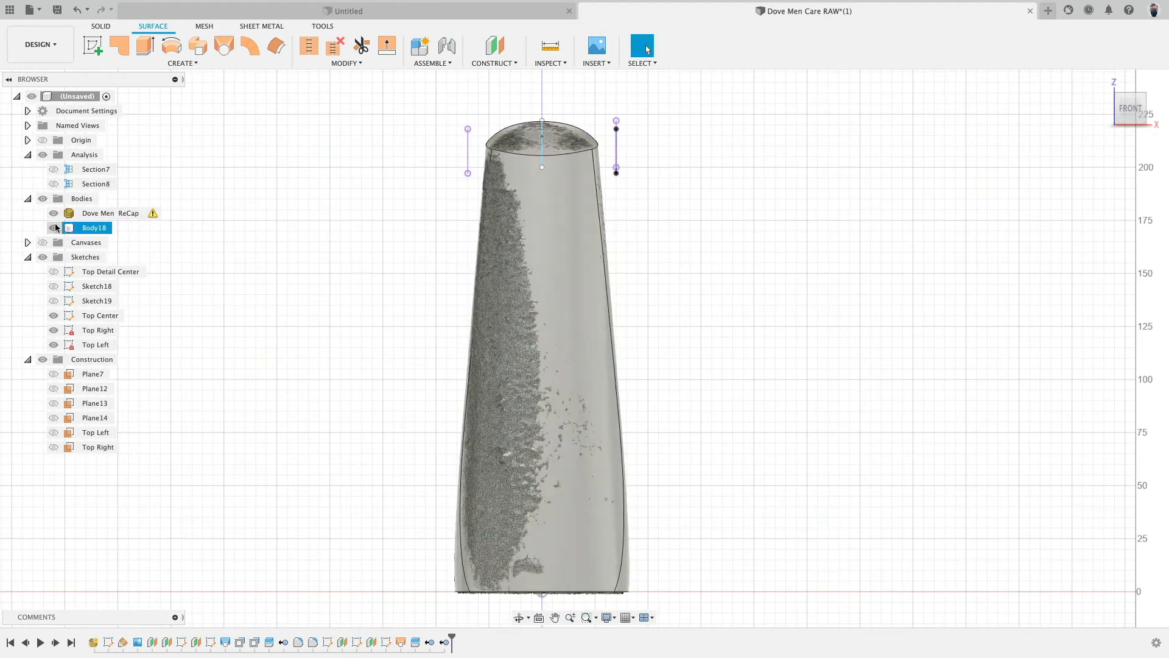
pyautogui.click(55, 228)
pyautogui.click(55, 227)
pyautogui.click(54, 228)
pyautogui.click(54, 228)
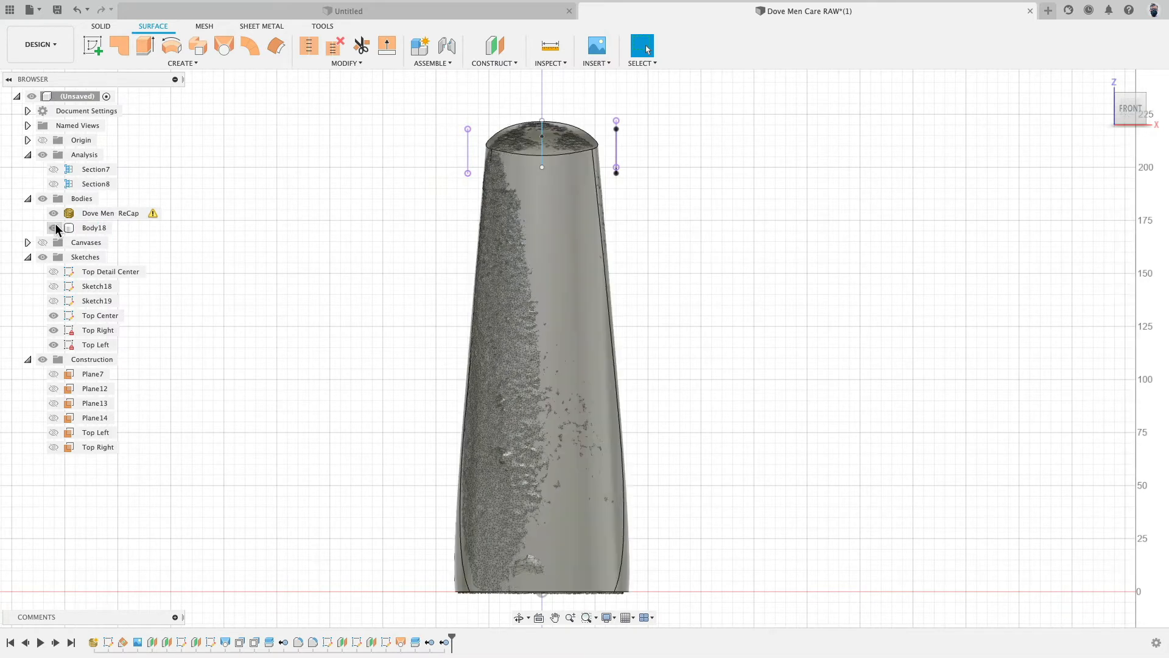
pyautogui.click(54, 228)
pyautogui.click(54, 228)
pyautogui.click(54, 227)
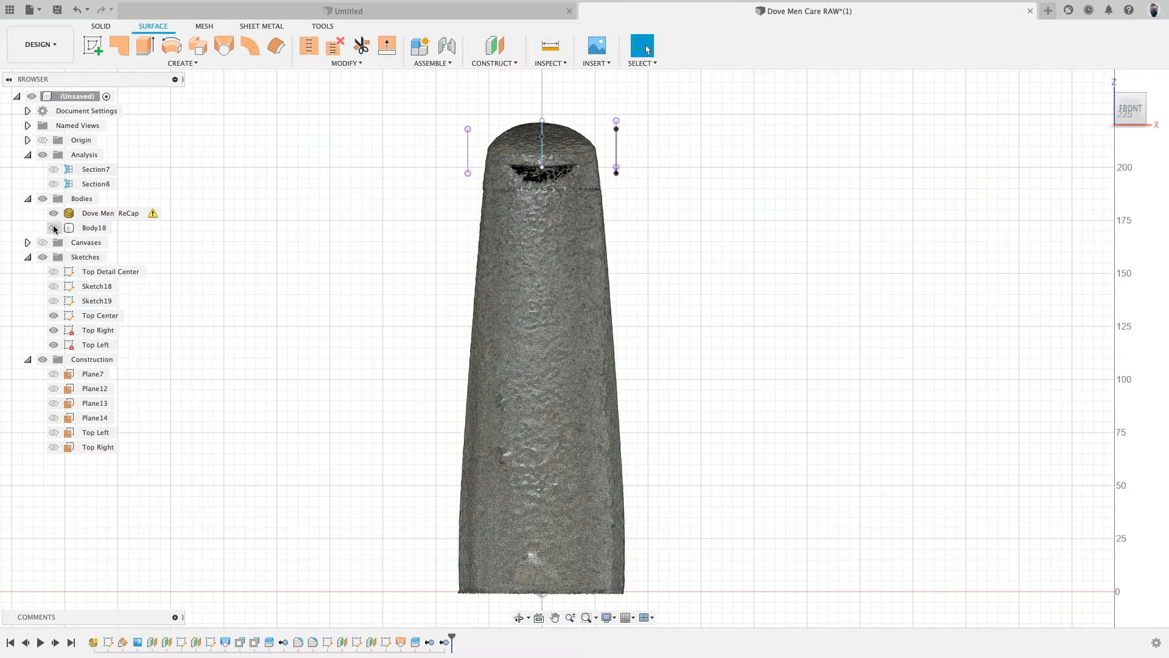
pyautogui.click(54, 228)
pyautogui.click(54, 227)
pyautogui.click(54, 228)
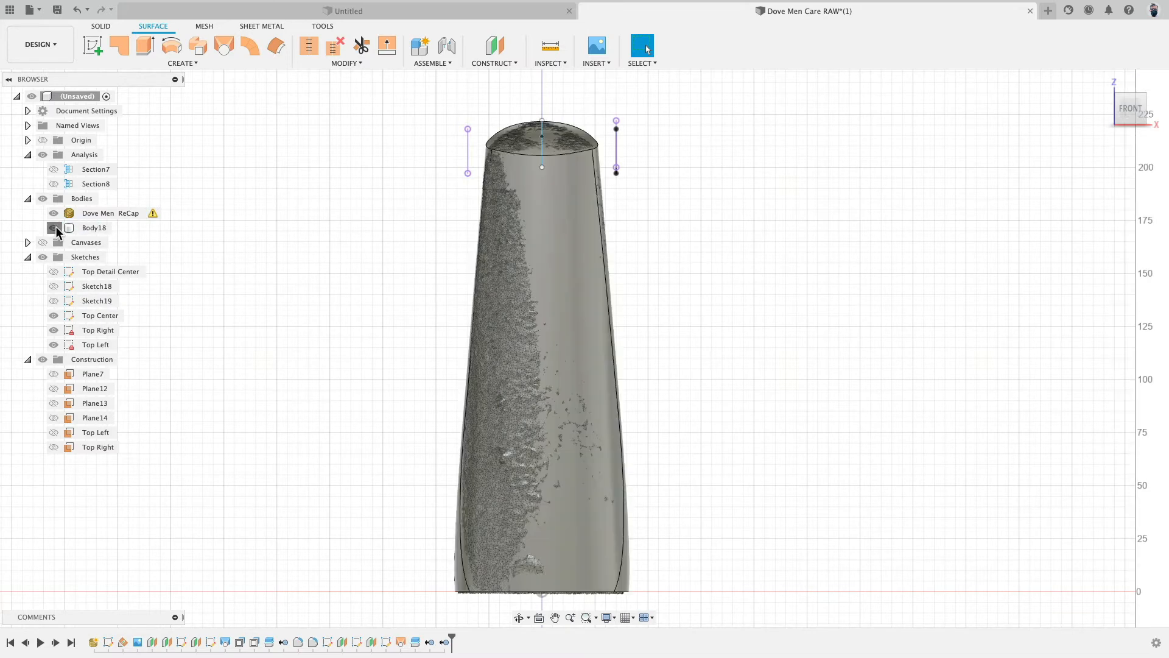
pyautogui.click(54, 228)
pyautogui.click(54, 228)
pyautogui.click(54, 228)
pyautogui.click(54, 227)
pyautogui.click(54, 227)
pyautogui.click(54, 228)
pyautogui.click(54, 228)
pyautogui.click(55, 228)
pyautogui.click(54, 228)
pyautogui.click(54, 228)
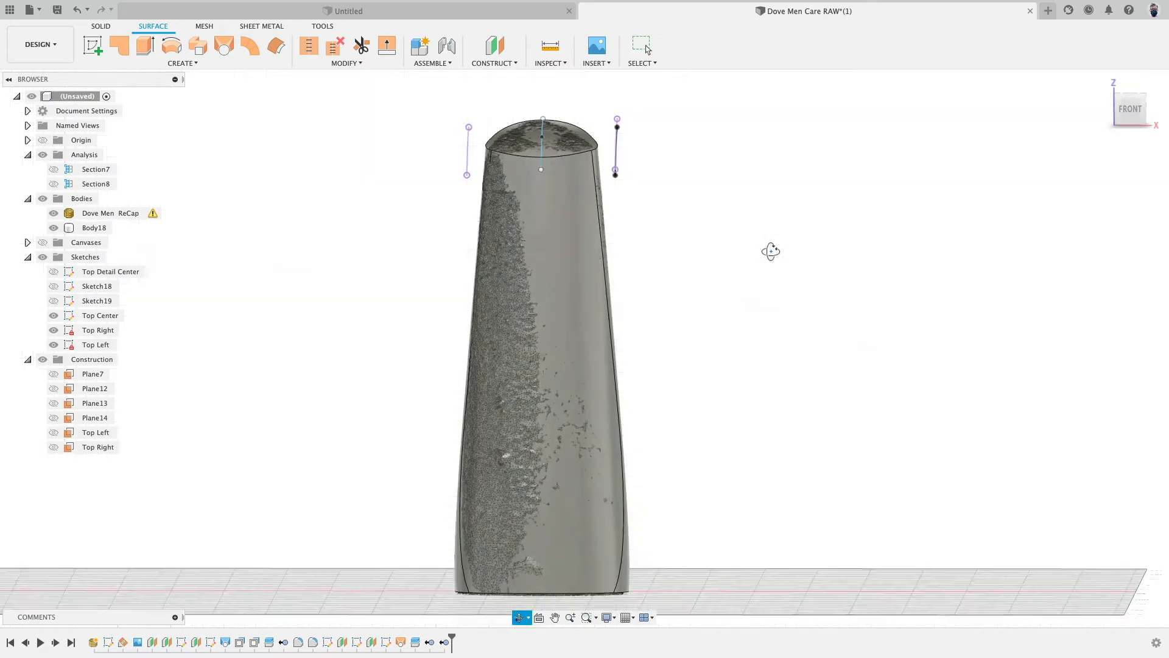
# - Orbit and zoom around the scan mesh to examine the shape of the bottle's top
pyautogui.keyDown('shift'); pyautogui.moveTo(770, 250); pyautogui.dragTo(666, 278, button='middle'); pyautogui.keyUp('shift')
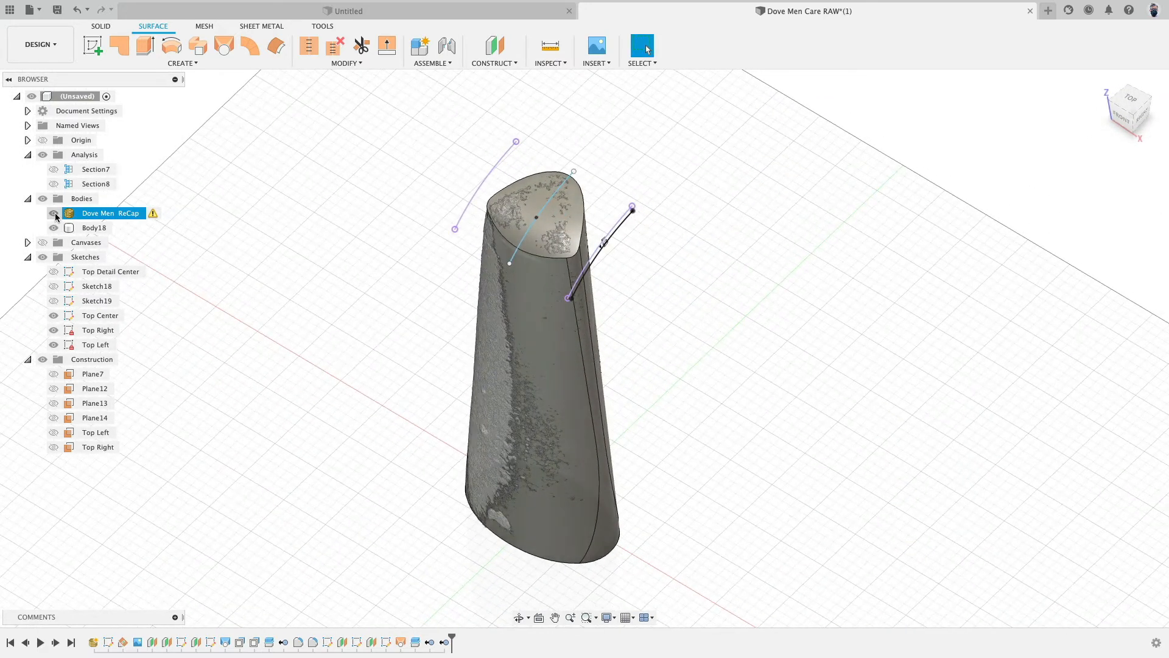
pyautogui.click(53, 214)
pyautogui.keyDown('shift'); pyautogui.moveTo(400, 324); pyautogui.dragTo(408, 264, button='middle'); pyautogui.keyUp('shift')
pyautogui.click(54, 228)
pyautogui.click(53, 213)
pyautogui.press('Escape')
pyautogui.click(527, 223)
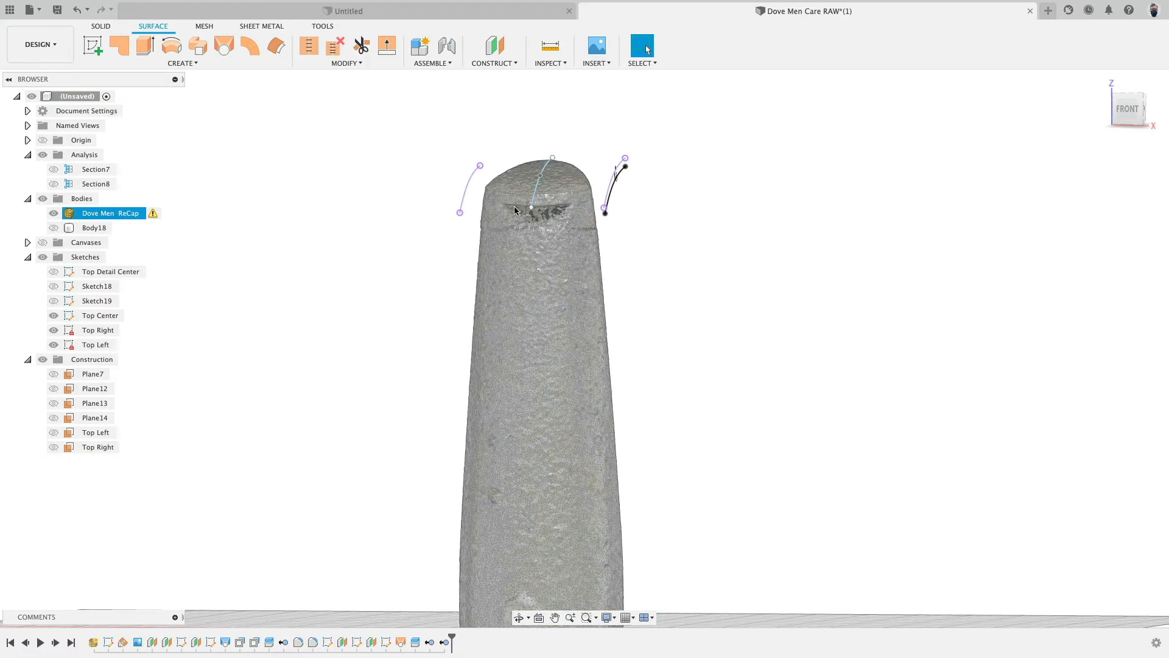
pyautogui.keyDown('shift'); pyautogui.moveTo(515, 210); pyautogui.dragTo(546, 253, button='middle'); pyautogui.keyUp('shift')
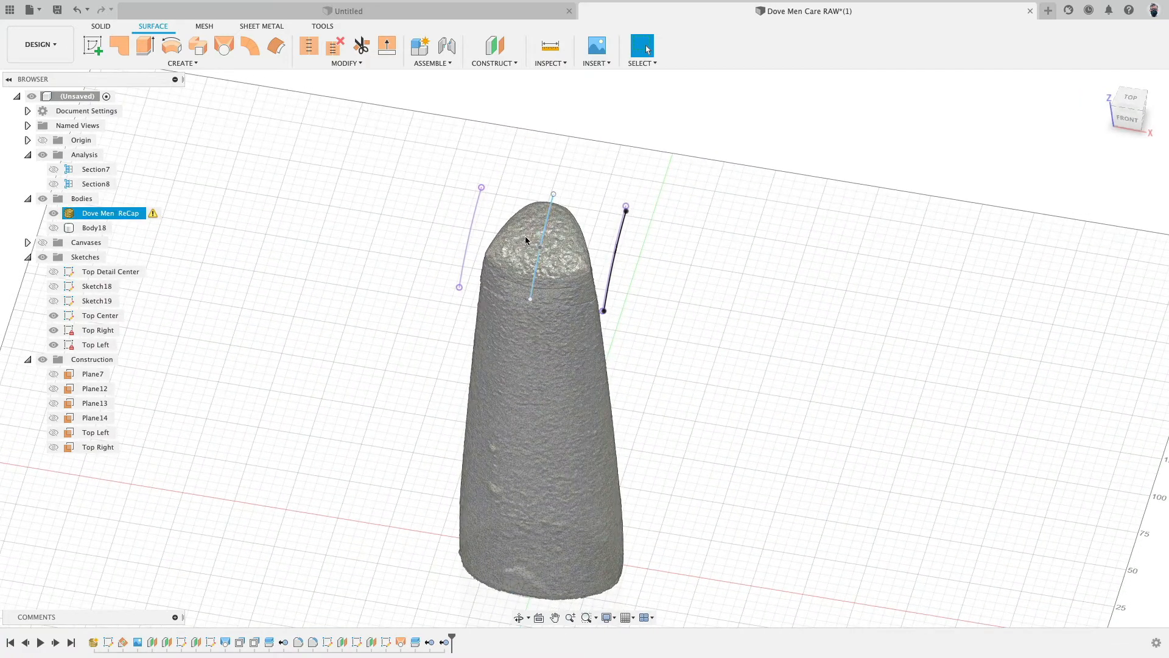
pyautogui.click(678, 283)
pyautogui.scroll(3, 678, 283)
pyautogui.scroll(-1, 679, 282)
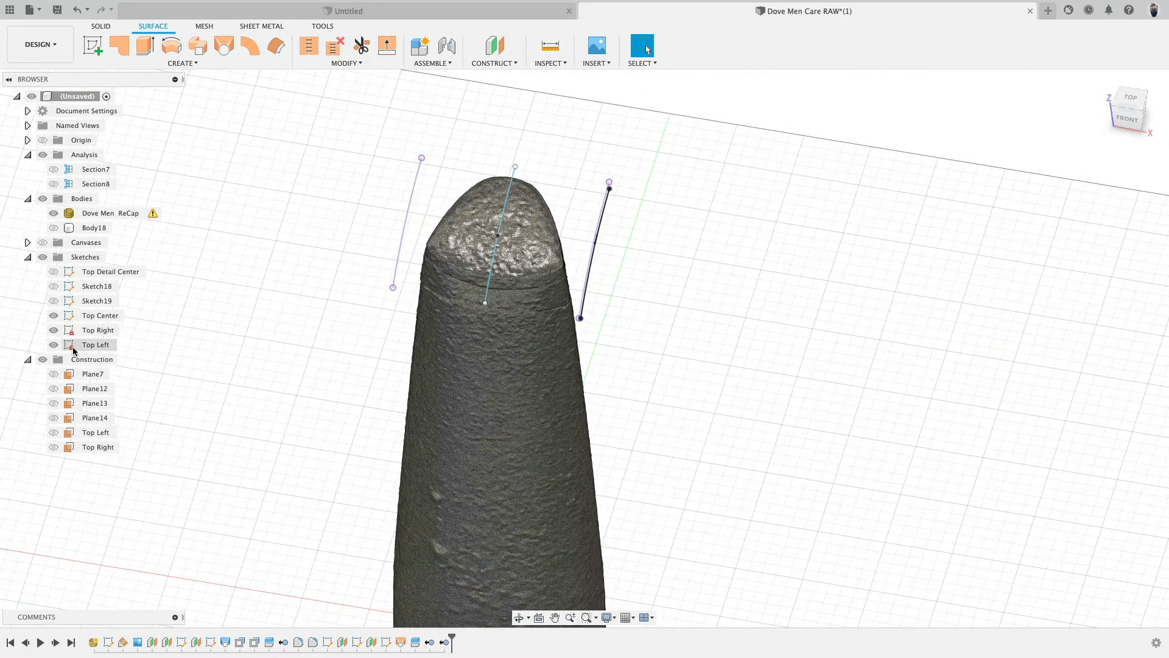
# - Hide the Top Left, Top Right and Top Center sketches
pyautogui.click(53, 345)
pyautogui.click(54, 330)
pyautogui.click(53, 315)
# - Start a new sketch on the side origin plane, viewed from the right near the bottle's shoulder
pyautogui.moveTo(817, 219)
pyautogui.keyDown('shift'); pyautogui.mouseDown(button='middle')
pyautogui.moveTo(916, 212)
pyautogui.moveTo(1099, 148)
pyautogui.mouseUp(button='middle'); pyautogui.keyUp('shift')
pyautogui.scroll(-4, 783, 198)
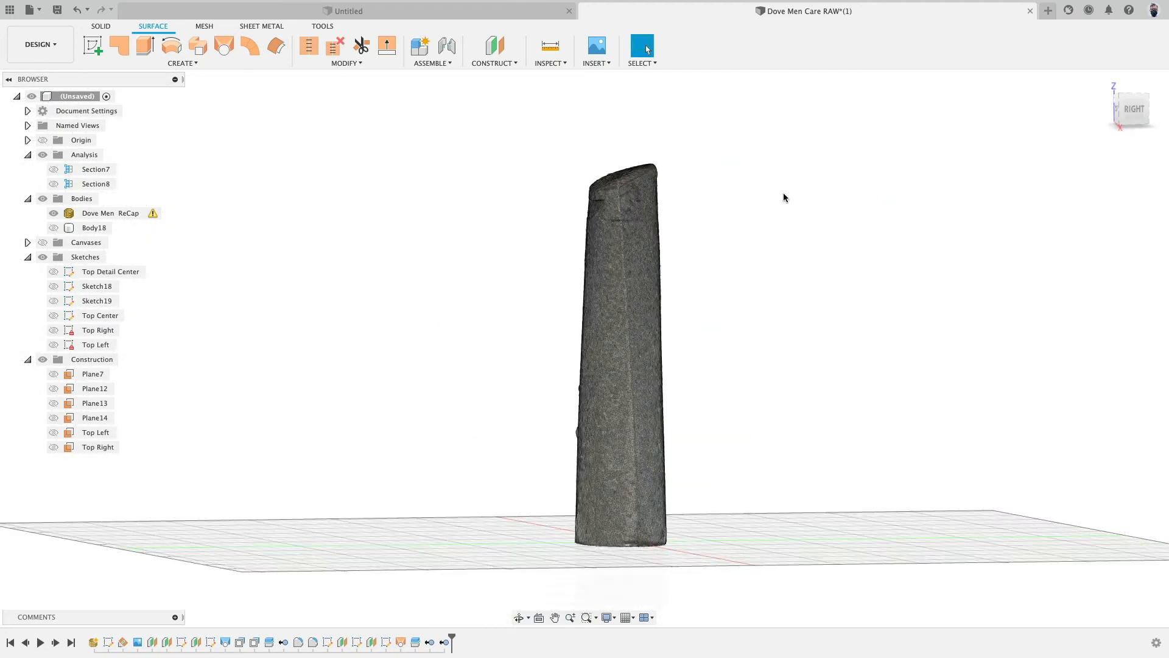
pyautogui.click(1138, 115)
pyautogui.scroll(10, 616, 181)
pyautogui.scroll(5, 614, 210)
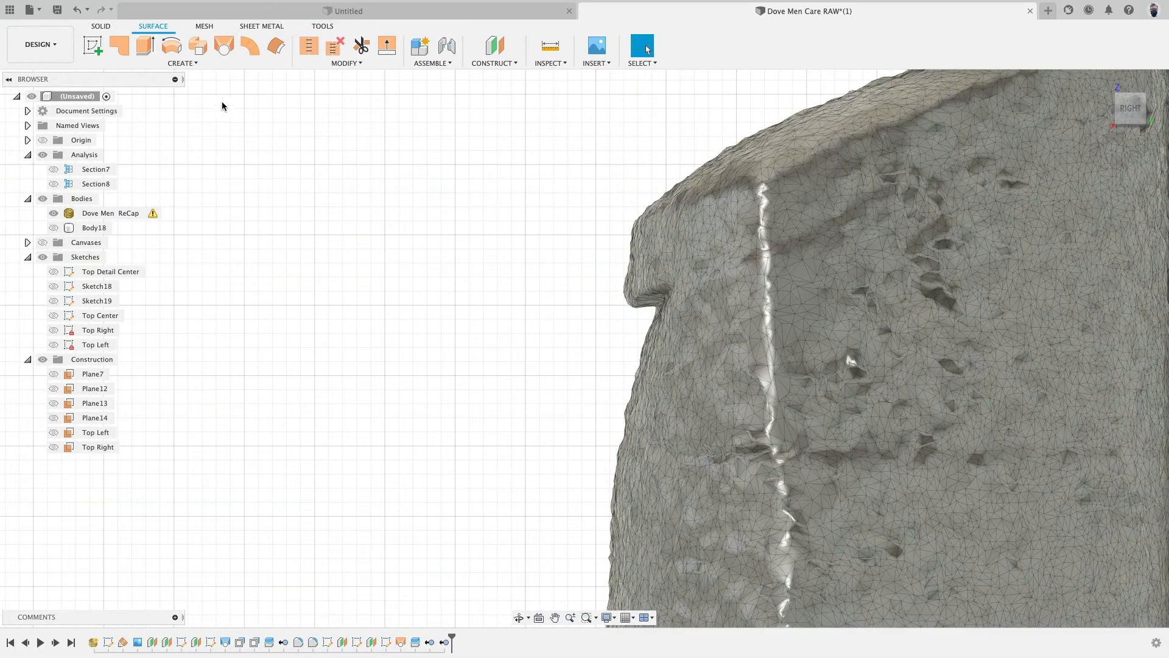
pyautogui.click(93, 45)
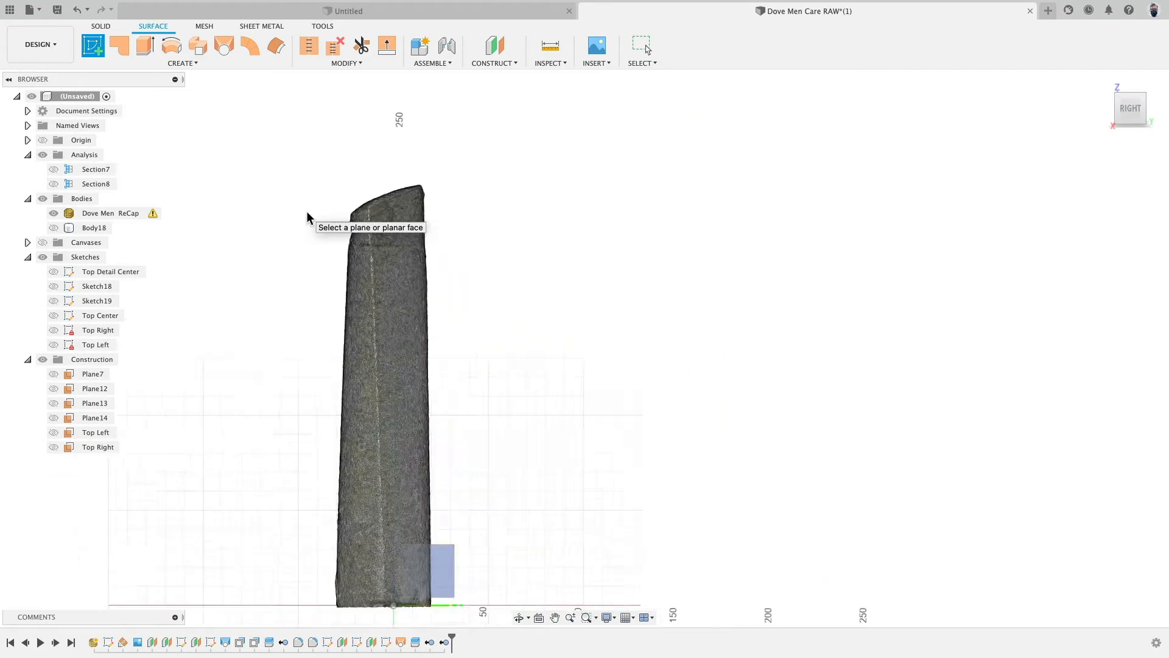
pyautogui.click(275, 387)
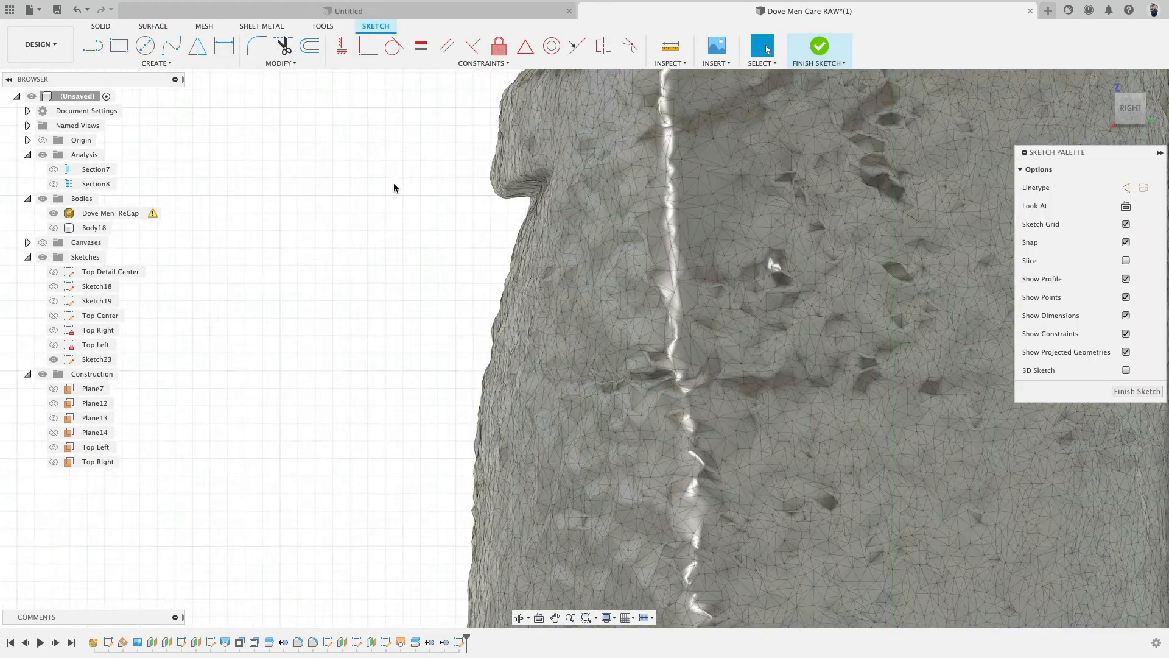
# - Draw a horizontal line from beside the bottle to the notch under the cap on the scan mesh
pyautogui.click(92, 46)
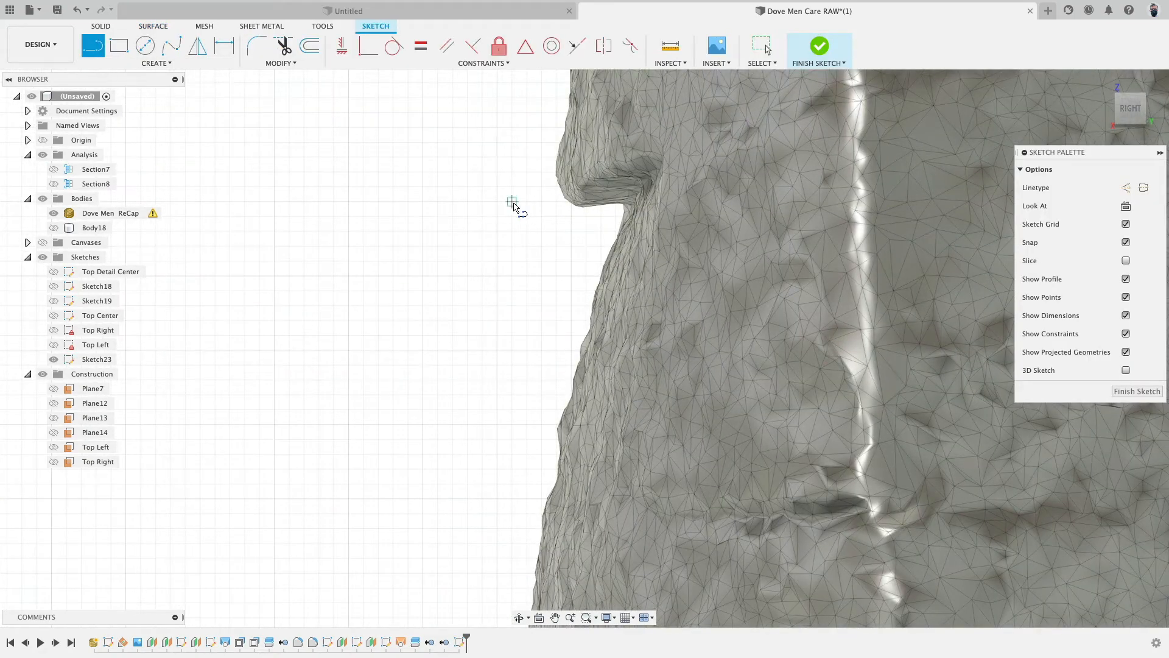
pyautogui.click(512, 202)
pyautogui.click(625, 204)
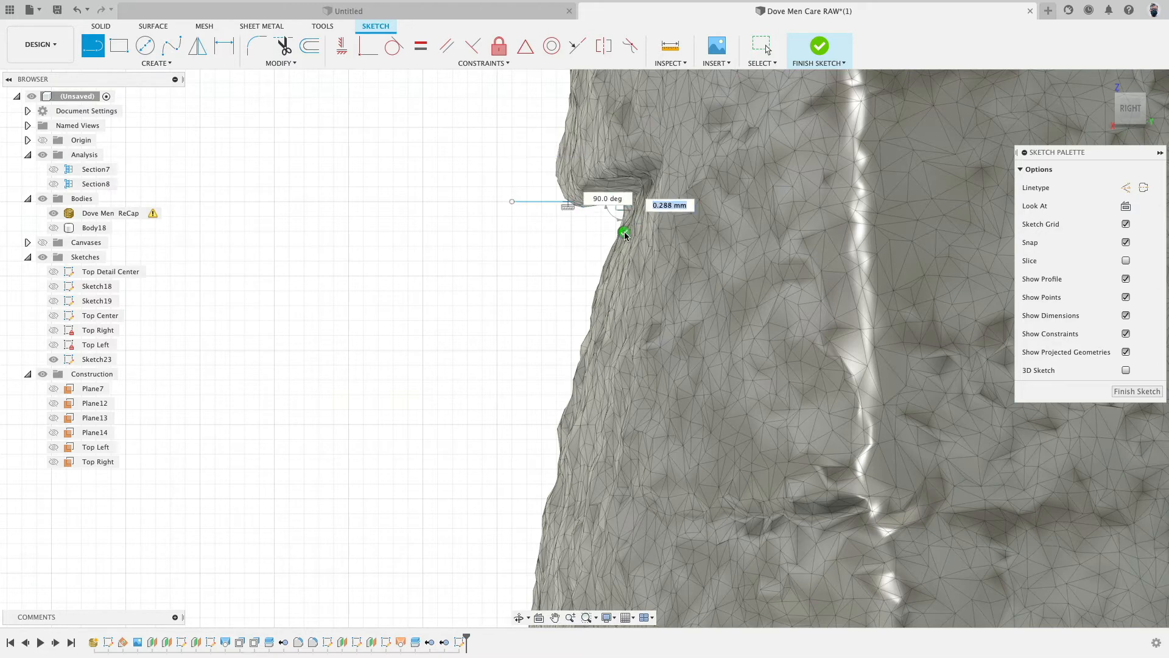
pyautogui.press('Escape')
# - Sketch a fit-point spline down the mesh's side profile from the end of the horizontal line
pyautogui.click(172, 45)
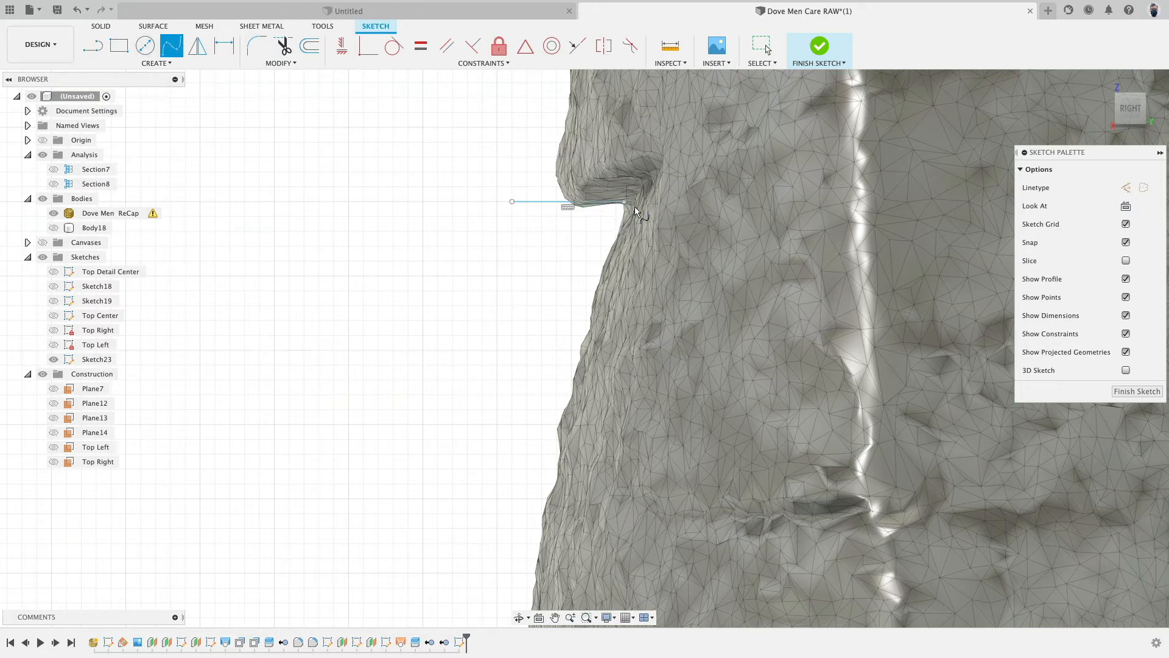
pyautogui.scroll(-3, 620, 243)
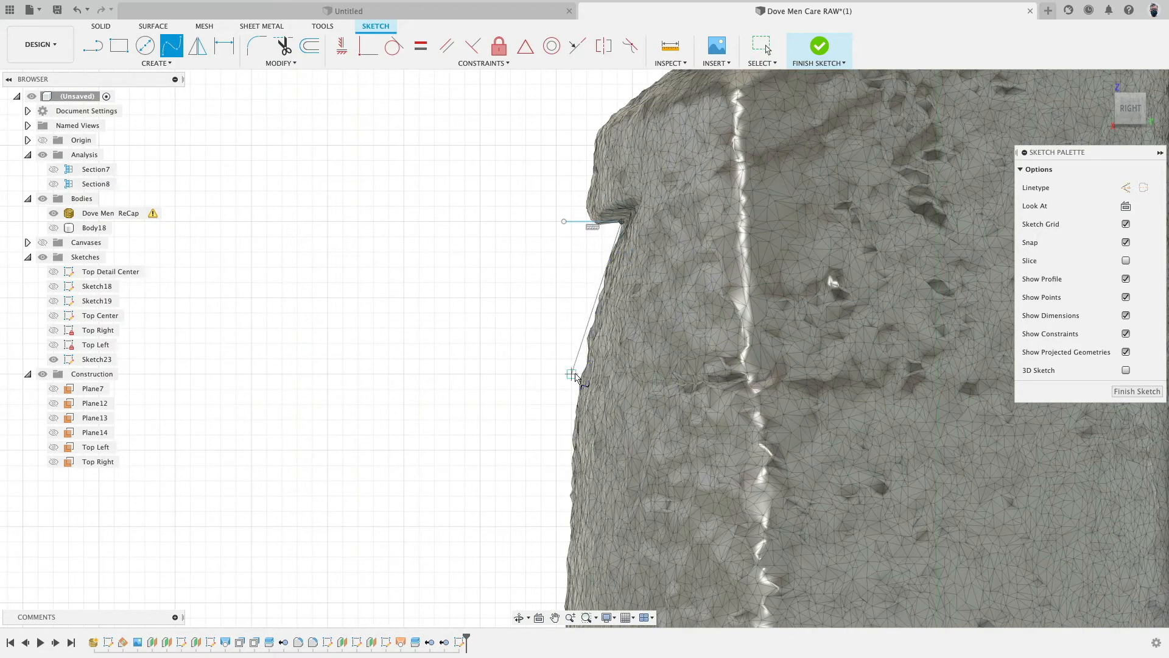
pyautogui.click(571, 468)
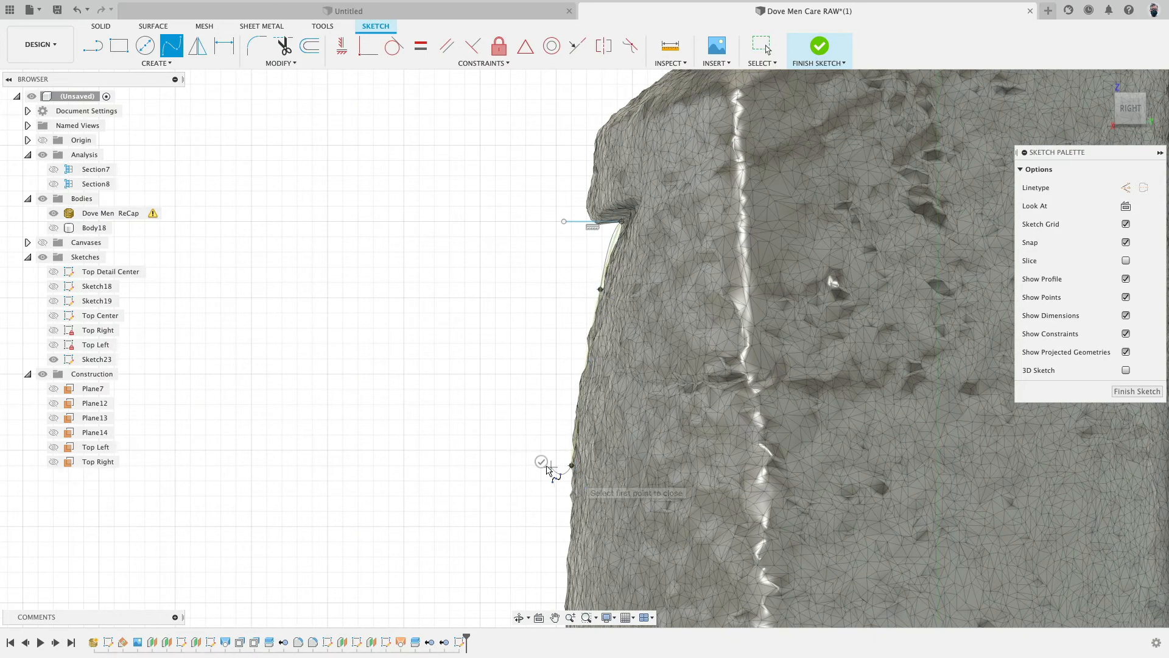
# - Draw lines from the spline's lower end 4 mm outward and 16 mm up toward the top line
pyautogui.press('l')
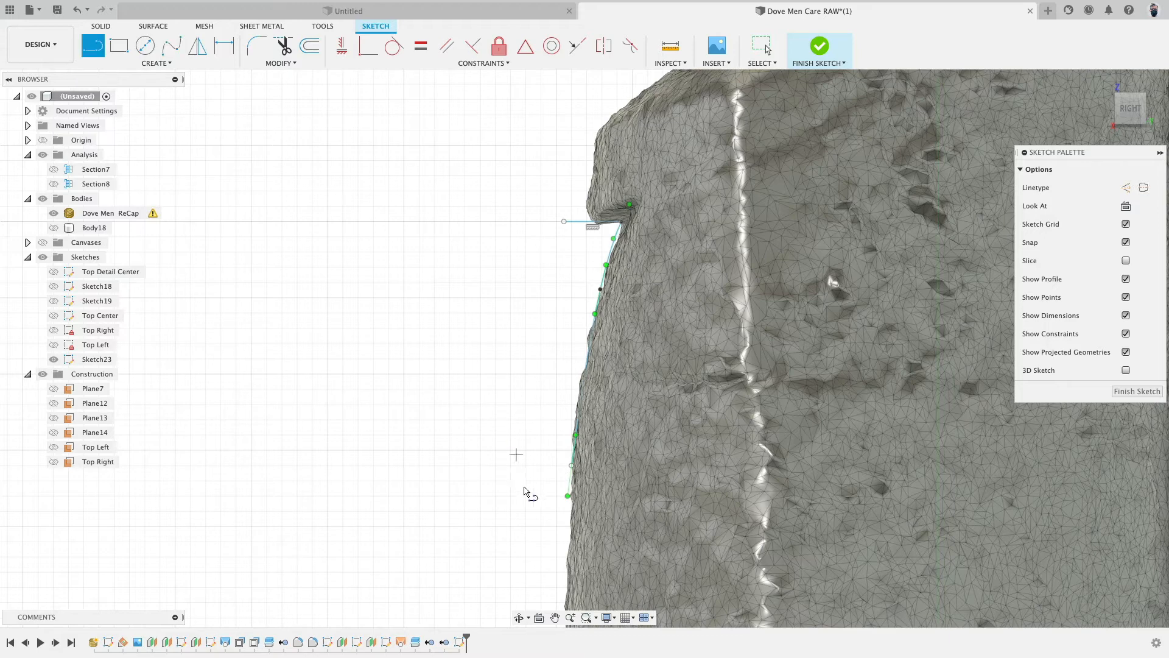
pyautogui.click(570, 465)
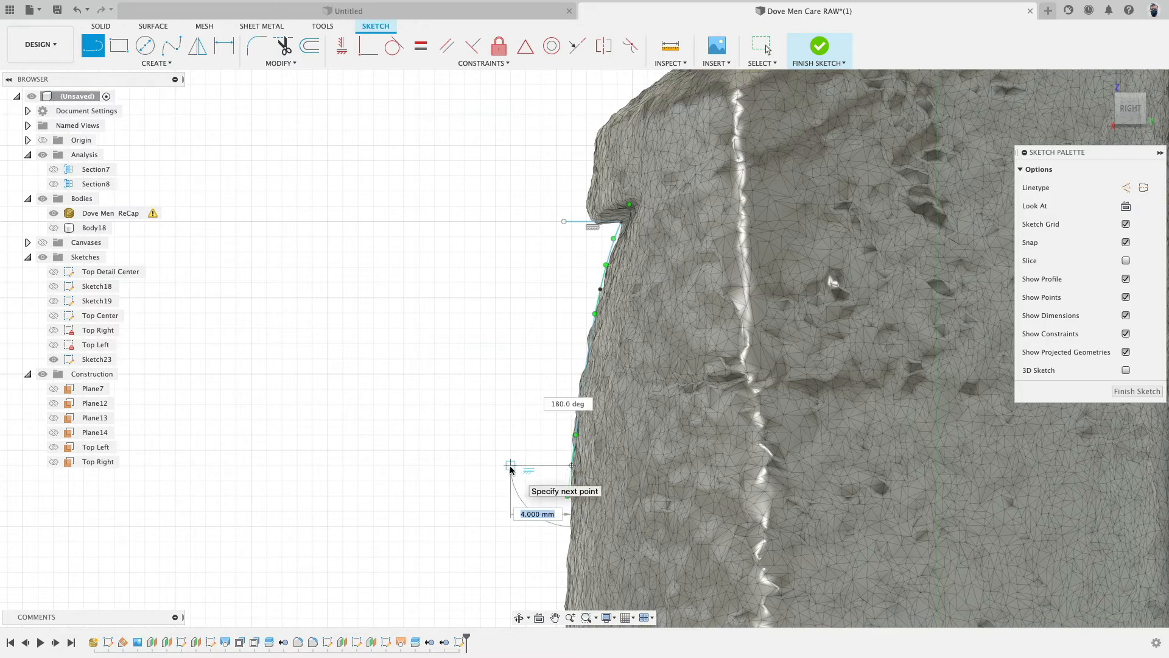
pyautogui.click(511, 466)
pyautogui.click(511, 221)
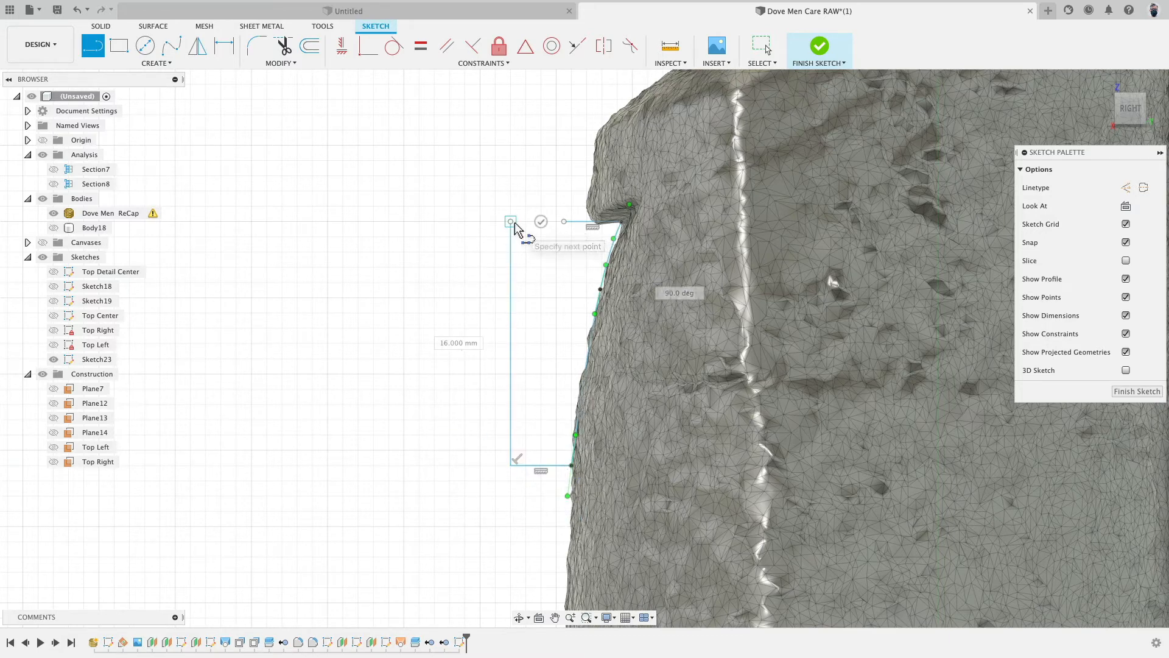
pyautogui.press('Escape')
# - Make the top line's left end coincident with the vertical line's top to close the profile
pyautogui.scroll(4, 542, 221)
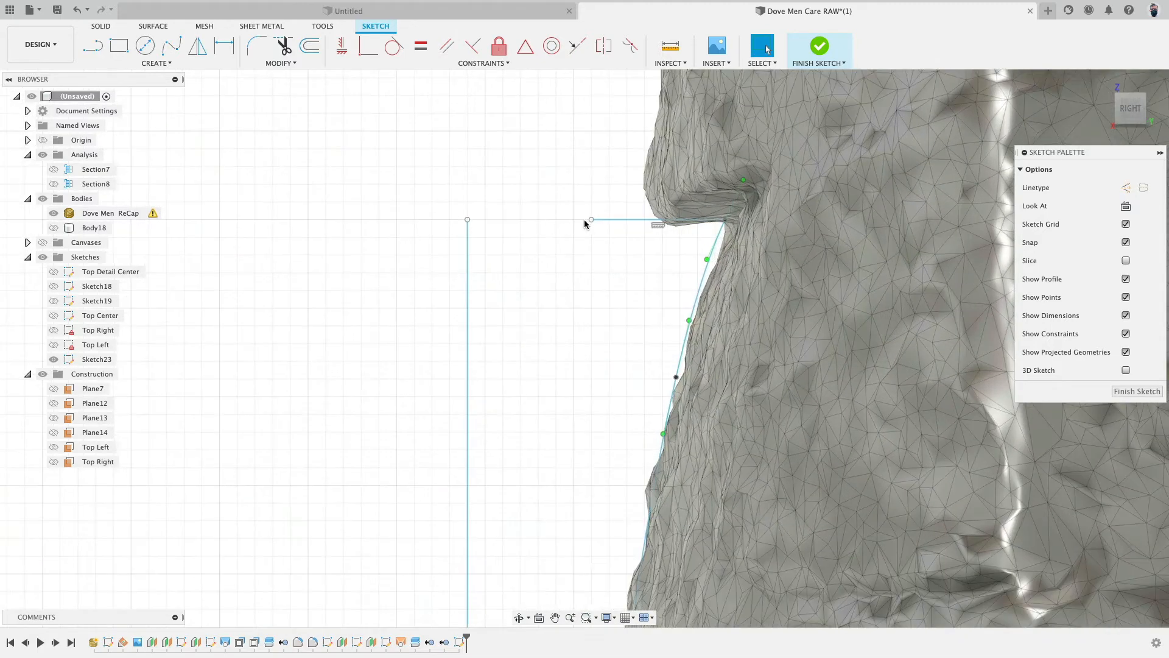
pyautogui.moveTo(592, 219)
pyautogui.mouseDown()
pyautogui.moveTo(469, 221)
pyautogui.moveTo(526, 234)
pyautogui.moveTo(533, 253)
pyautogui.mouseUp()
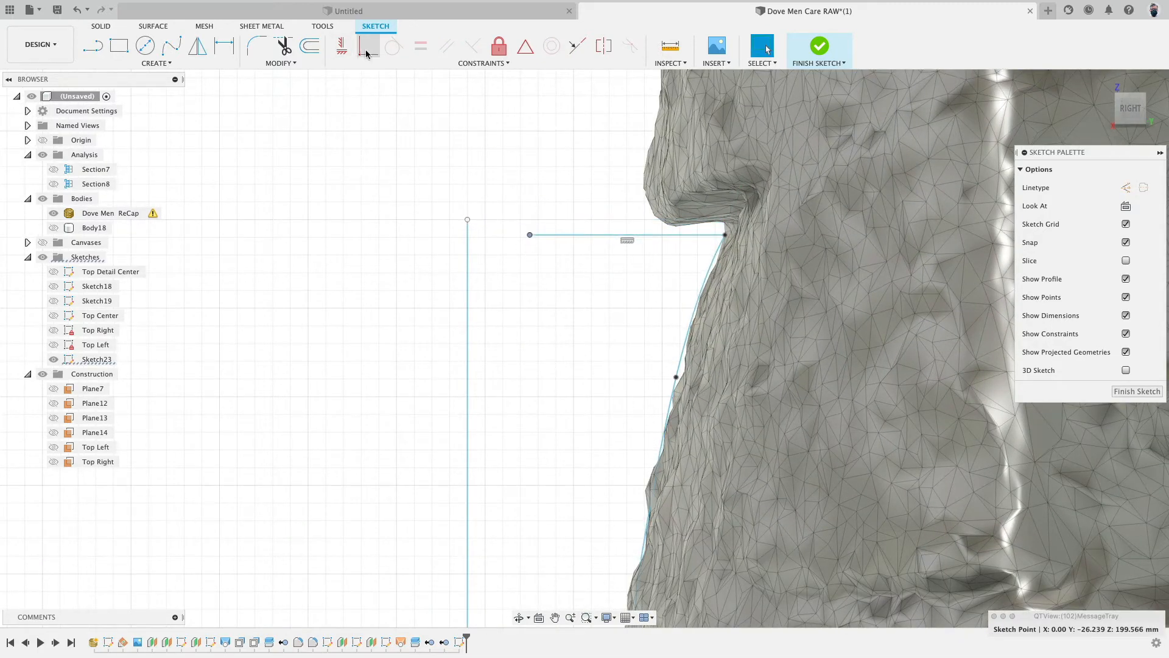
pyautogui.click(468, 220)
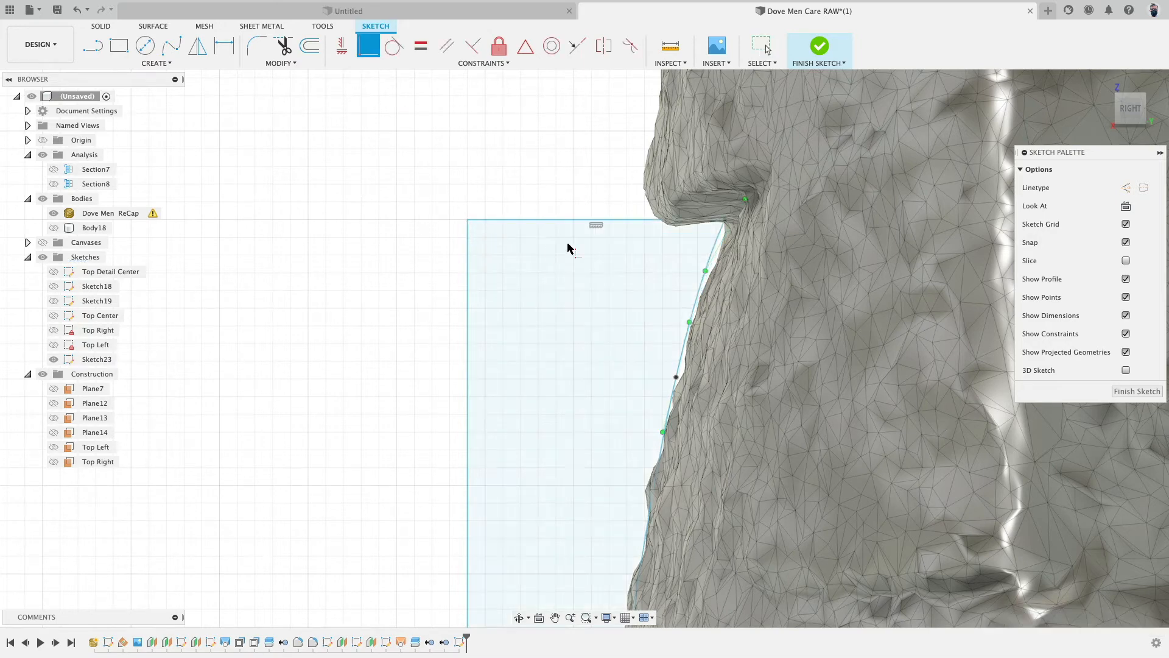
pyautogui.scroll(-4, 544, 246)
pyautogui.scroll(5, 563, 249)
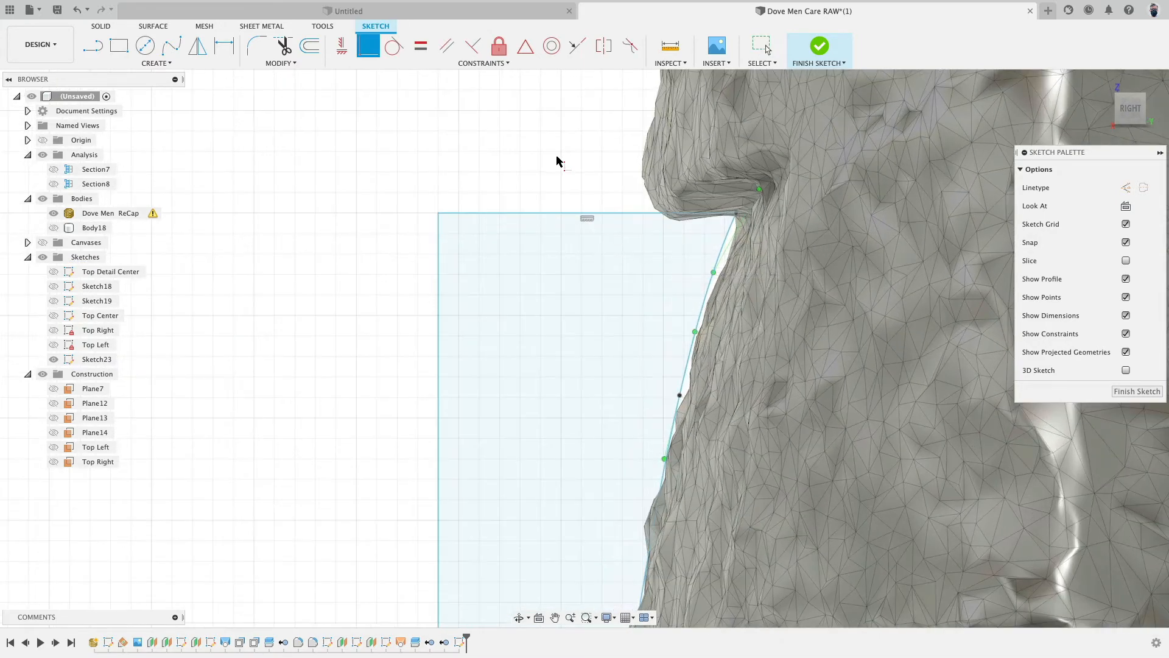
pyautogui.scroll(-4, 556, 158)
pyautogui.press('Escape')
# - Move the spline's lower end point slightly outward to match the bottle body's edge
pyautogui.click(685, 201)
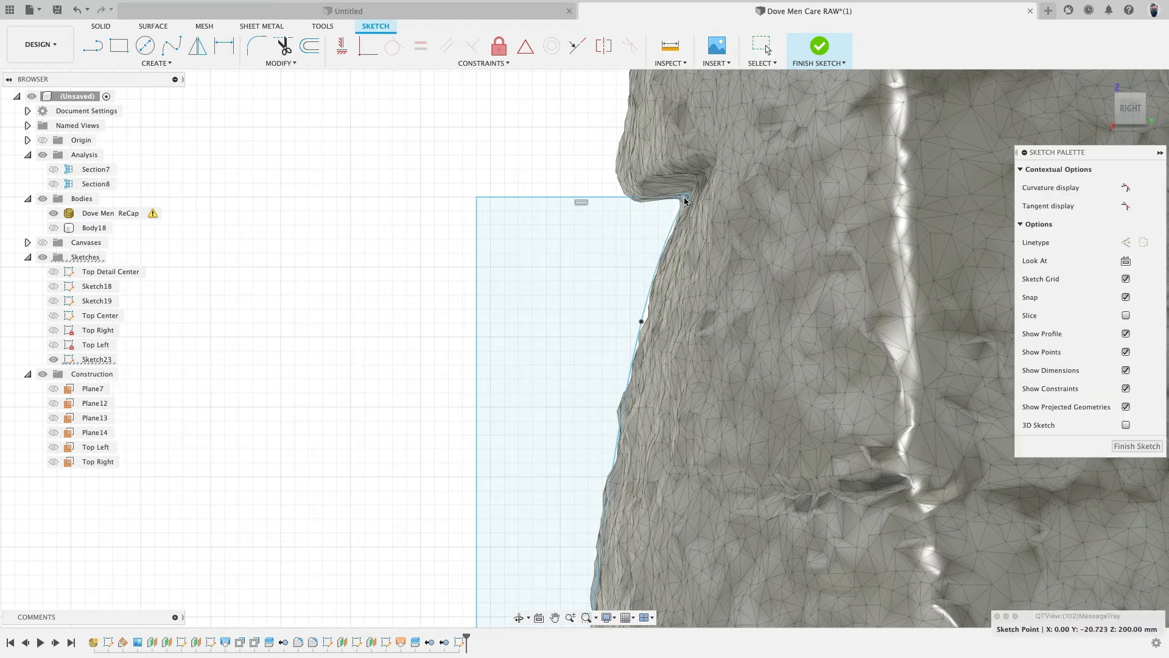
pyautogui.scroll(-4, 618, 324)
pyautogui.scroll(3, 616, 322)
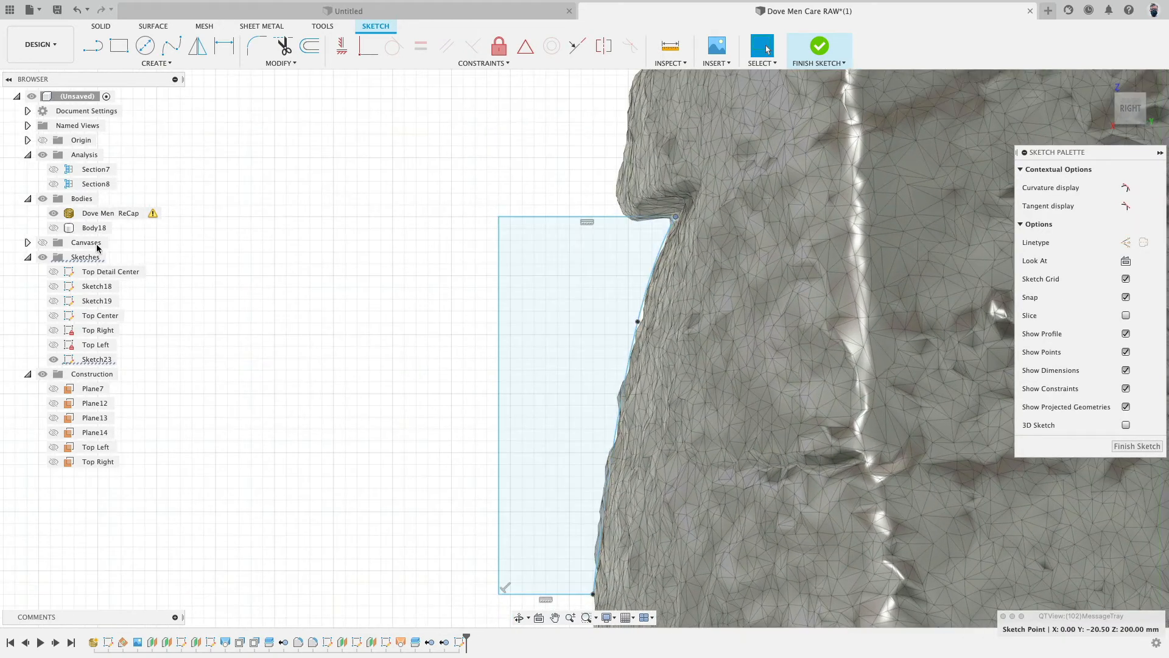
pyautogui.click(53, 228)
pyautogui.click(54, 213)
pyautogui.scroll(-3, 354, 316)
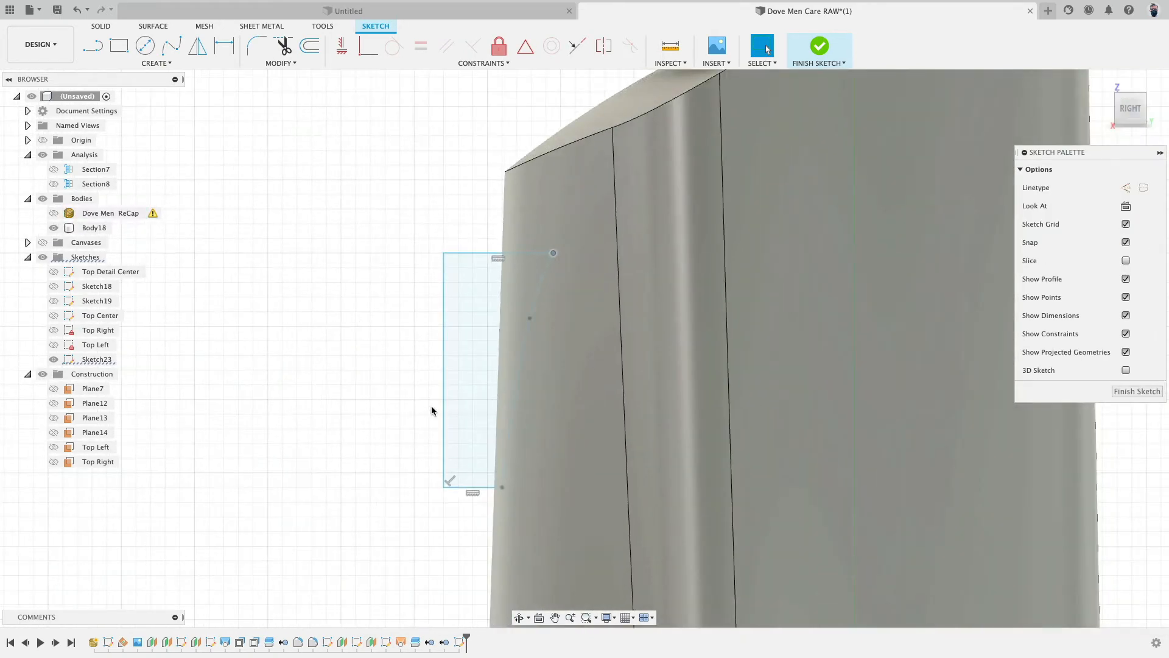
pyautogui.moveTo(502, 487); pyautogui.dragTo(488, 486)
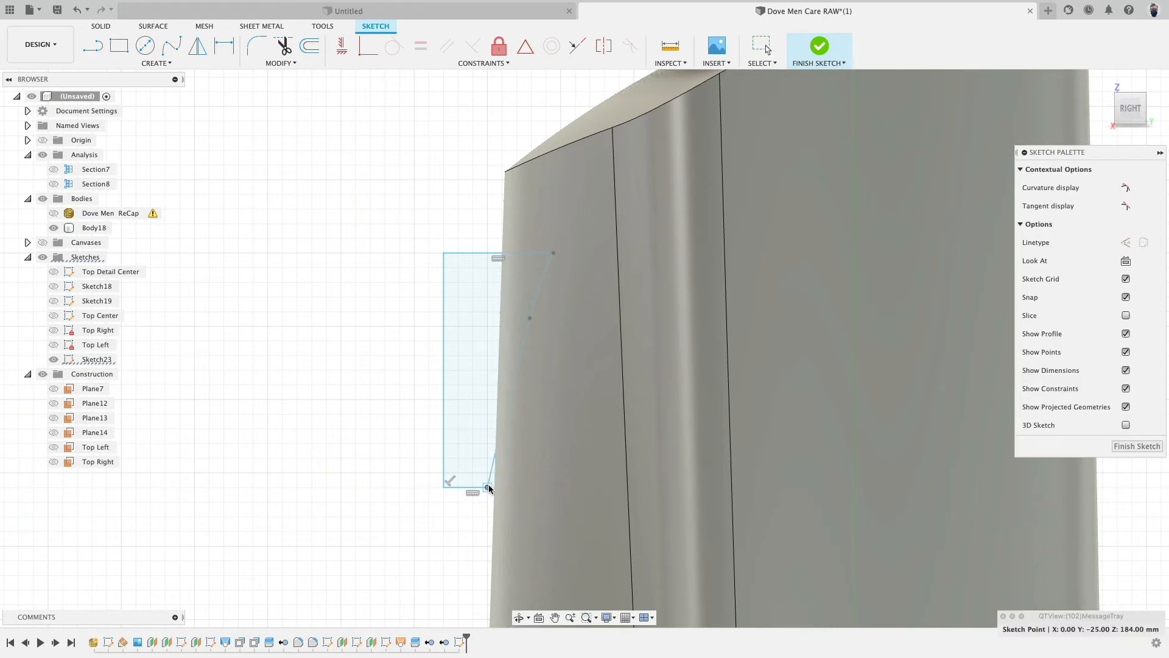
pyautogui.press('Escape')
# - Drag a middle spline fit point to follow the scan mesh's side profile more closely
pyautogui.click(54, 213)
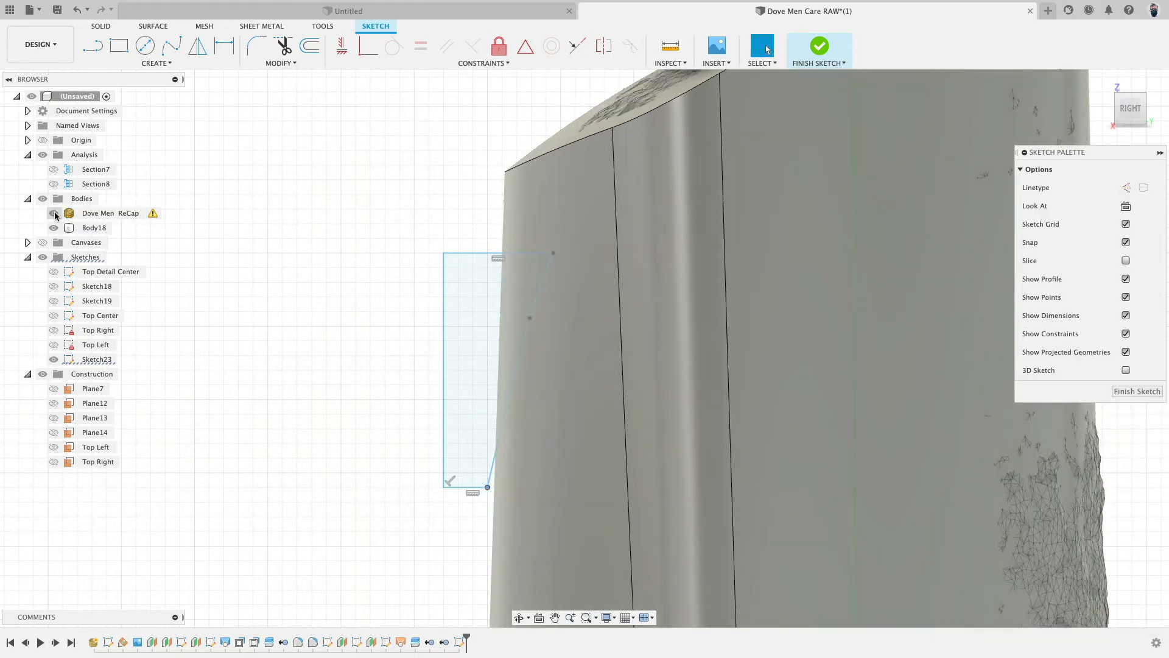
pyautogui.click(54, 228)
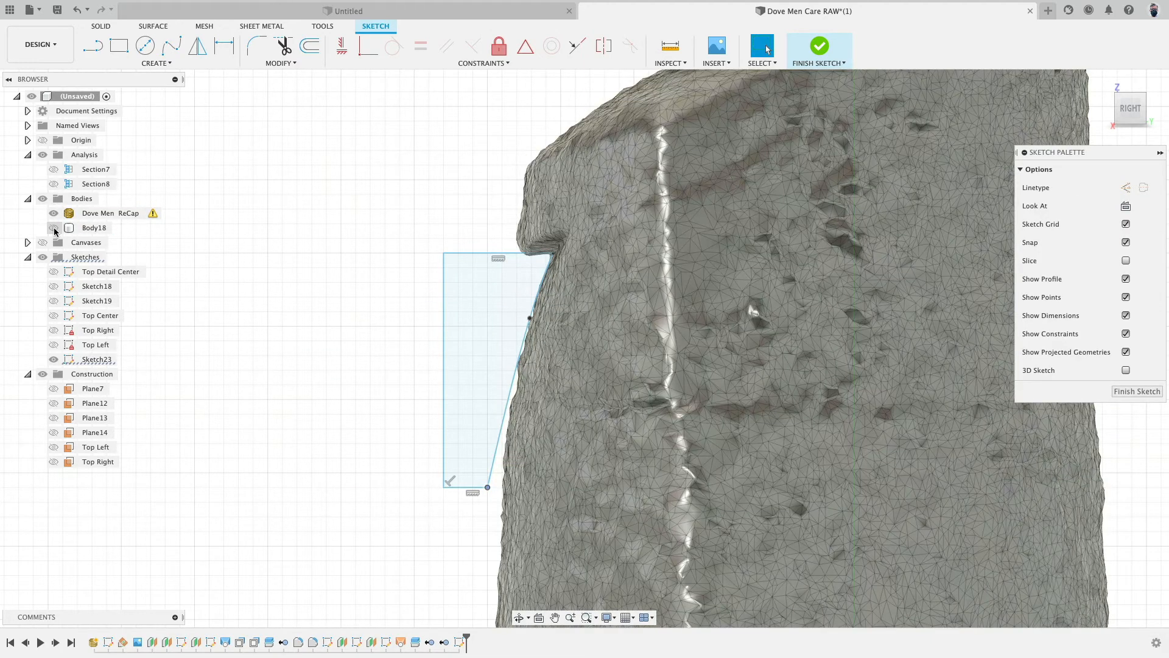
pyautogui.click(53, 229)
pyautogui.click(54, 228)
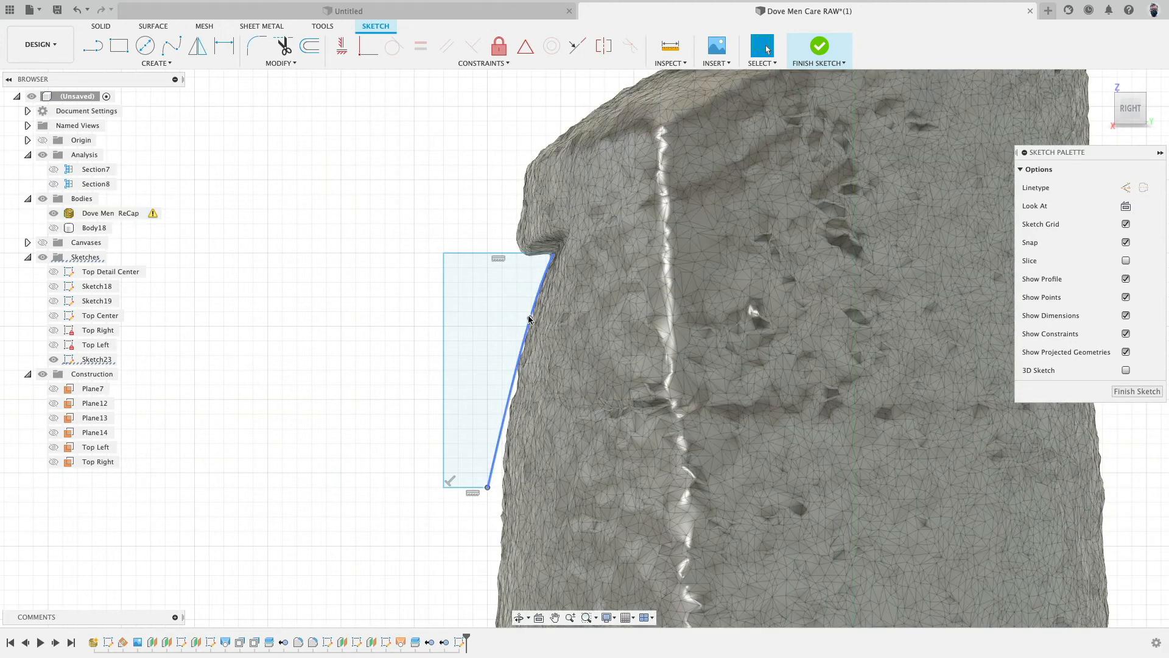
pyautogui.click(527, 322)
pyautogui.moveTo(523, 352); pyautogui.dragTo(517, 356)
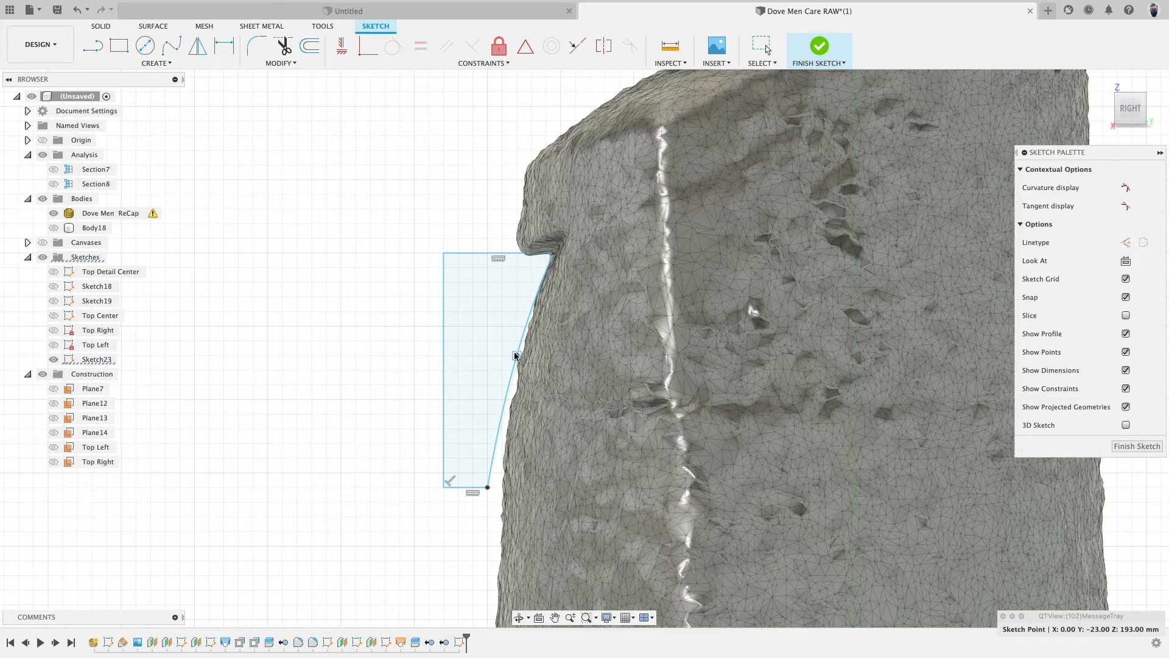
# - Show the spline's curvature comb and drag its fit points to smooth the curve along the bottle's side
pyautogui.click(524, 331)
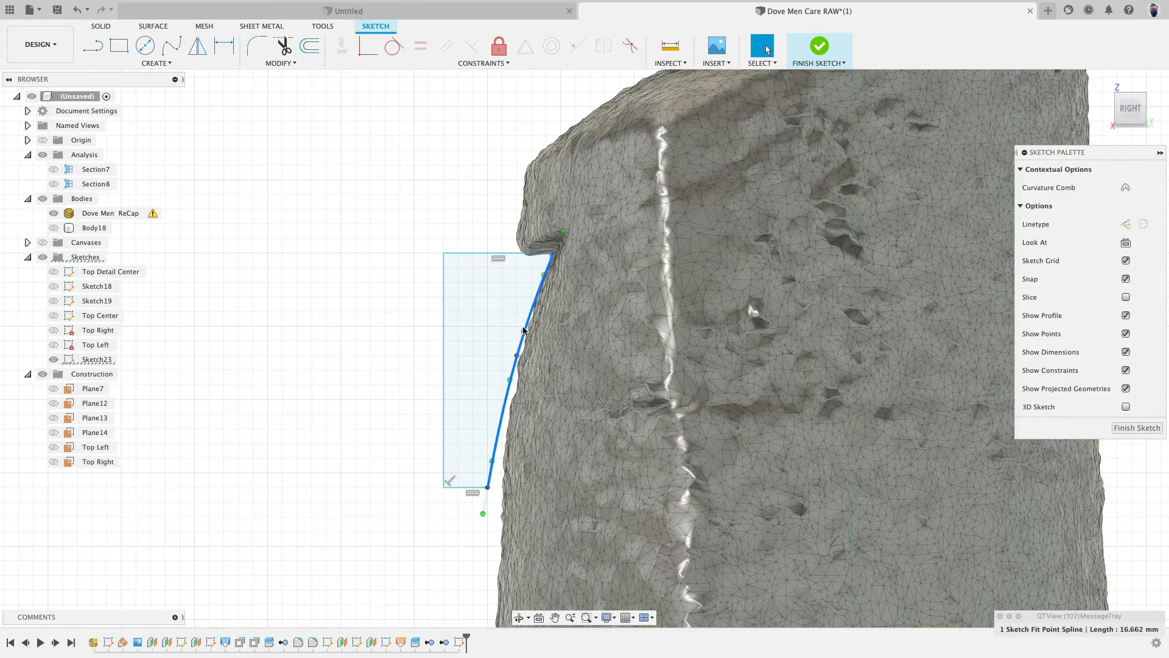
pyautogui.rightClick(529, 314)
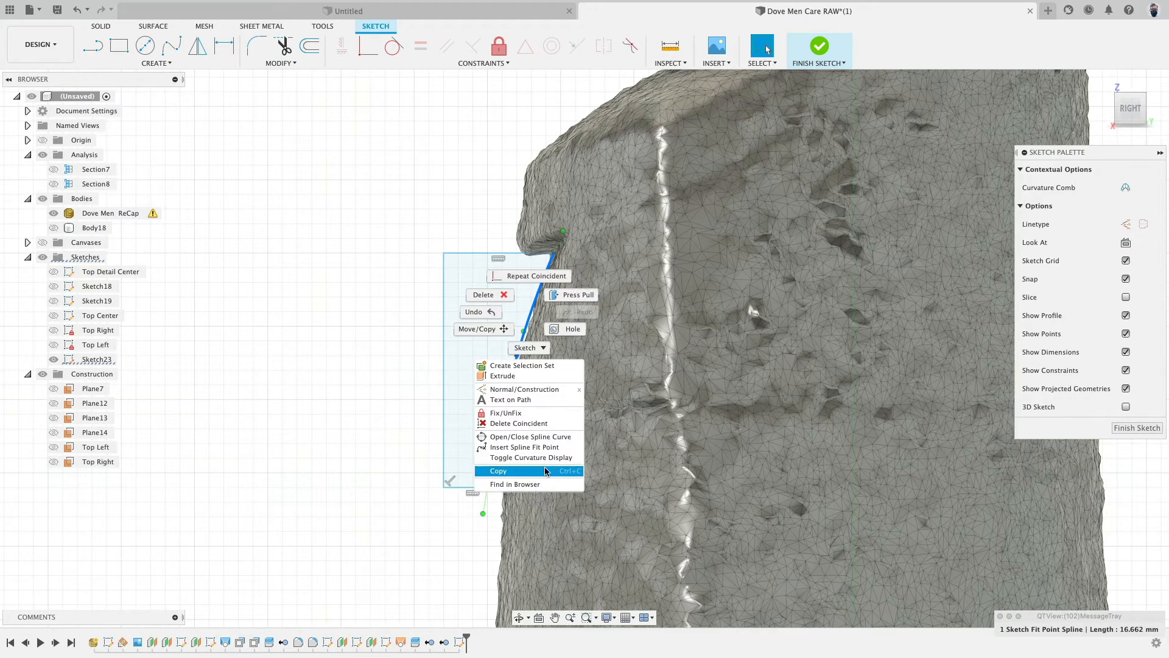
pyautogui.click(517, 465)
pyautogui.scroll(3, 471, 354)
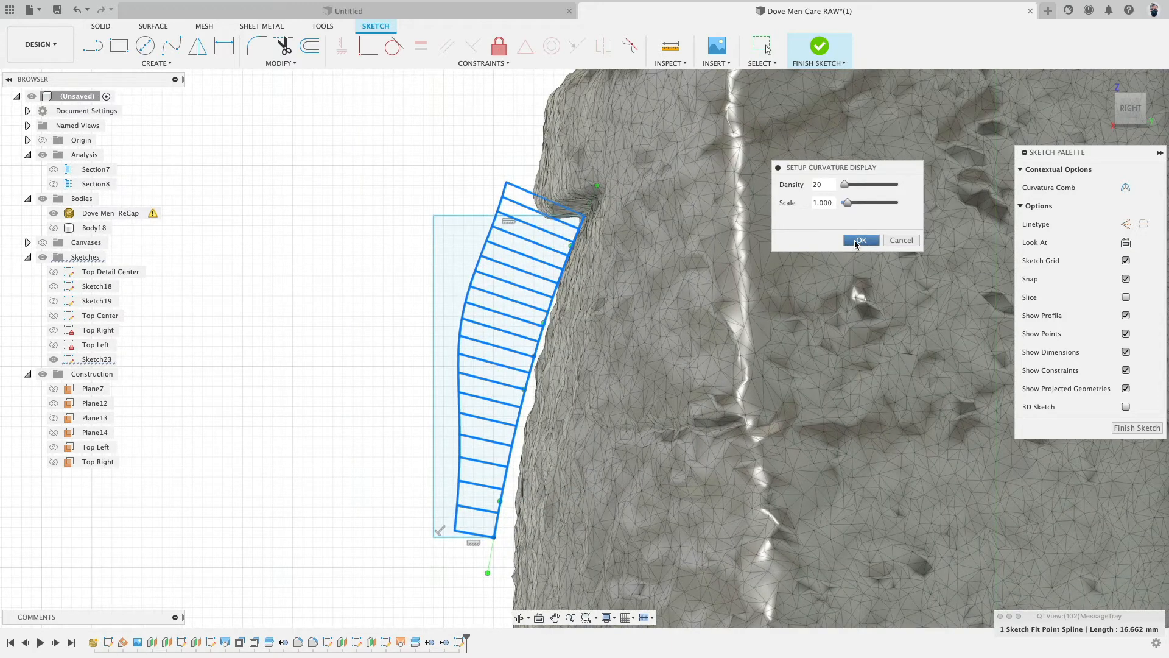
pyautogui.scroll(-2, 617, 309)
pyautogui.moveTo(548, 349); pyautogui.dragTo(511, 463)
pyautogui.scroll(-2, 511, 463)
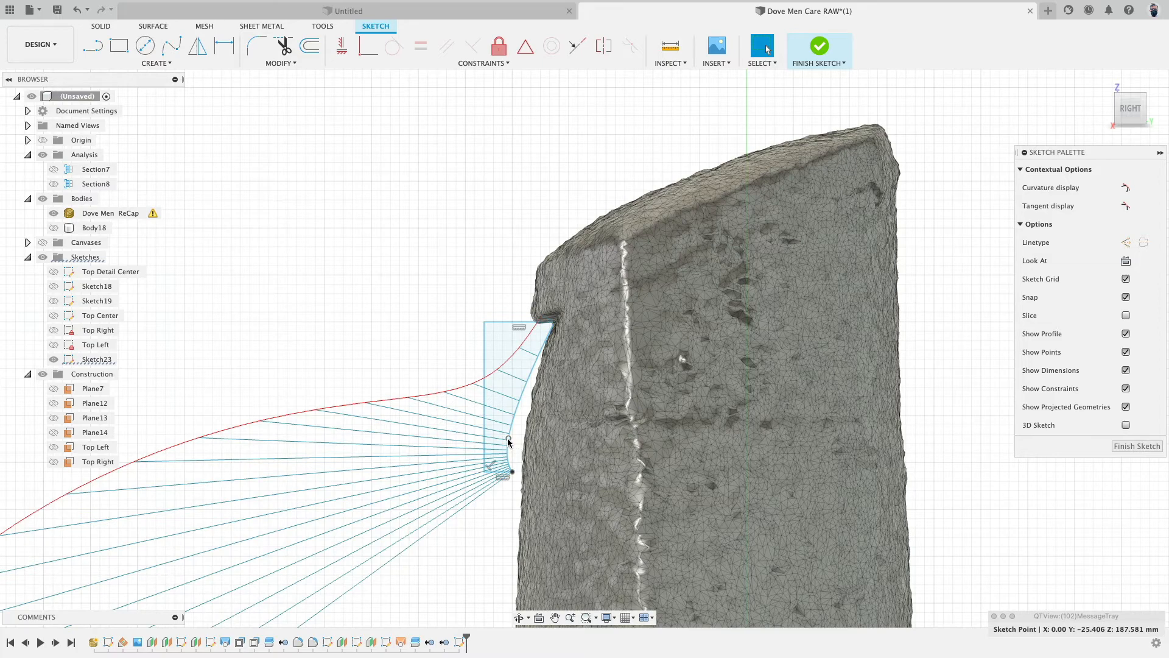
pyautogui.moveTo(509, 440); pyautogui.dragTo(524, 371)
pyautogui.scroll(1, 533, 385)
pyautogui.scroll(4, 532, 382)
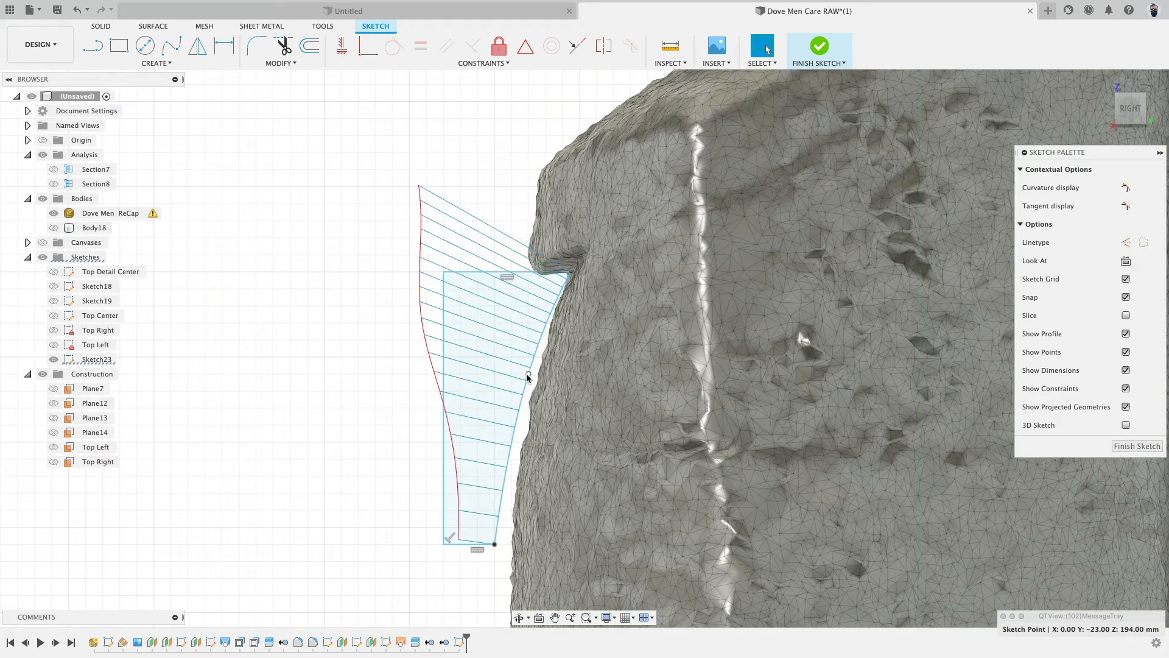
pyautogui.moveTo(528, 376)
pyautogui.mouseDown()
pyautogui.moveTo(507, 387)
pyautogui.moveTo(524, 386)
pyautogui.moveTo(540, 315)
pyautogui.moveTo(522, 385)
pyautogui.mouseUp()
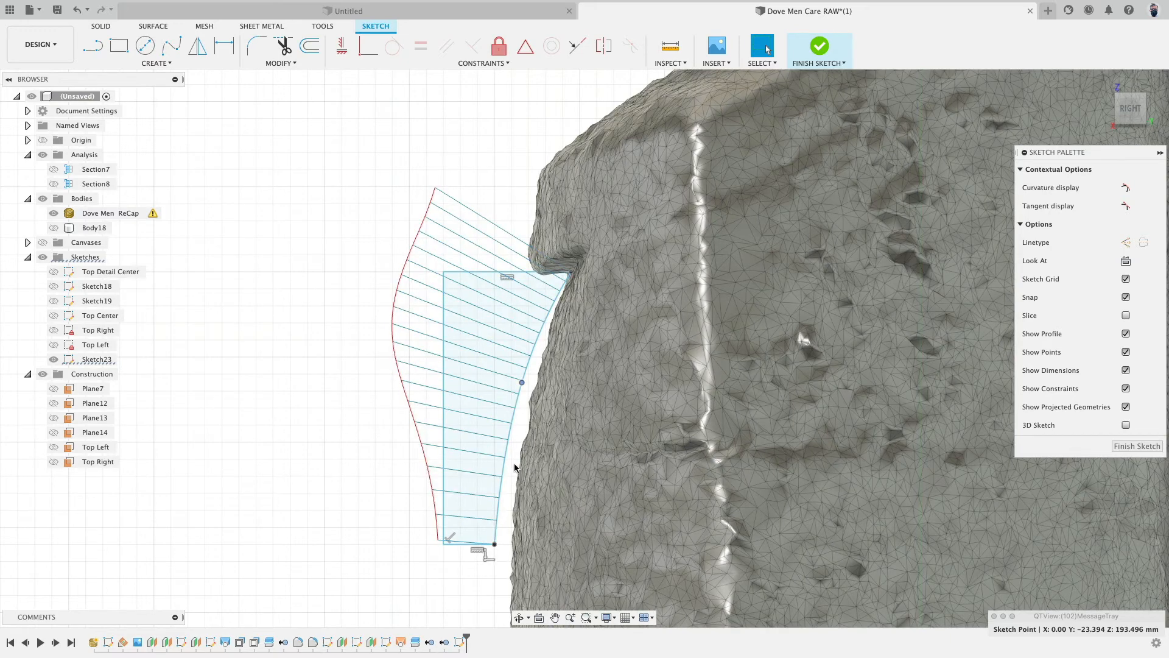
# - Activate the curvature handle on the middle fit point and turn the curvature comb display off
pyautogui.rightClick(518, 404)
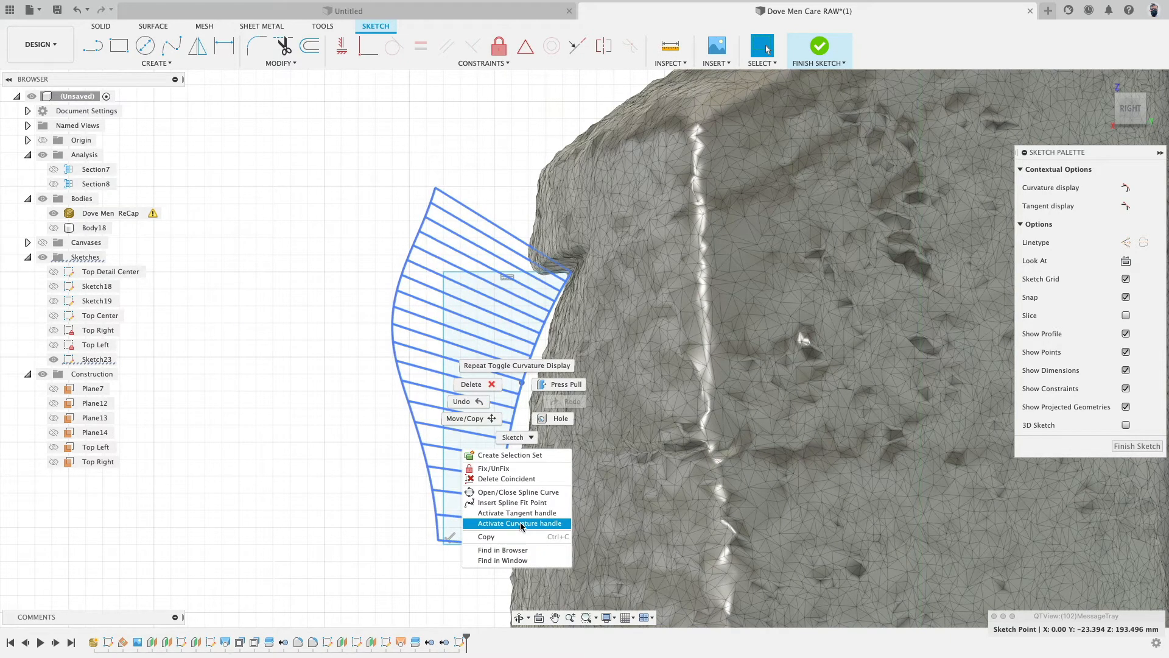
pyautogui.click(522, 525)
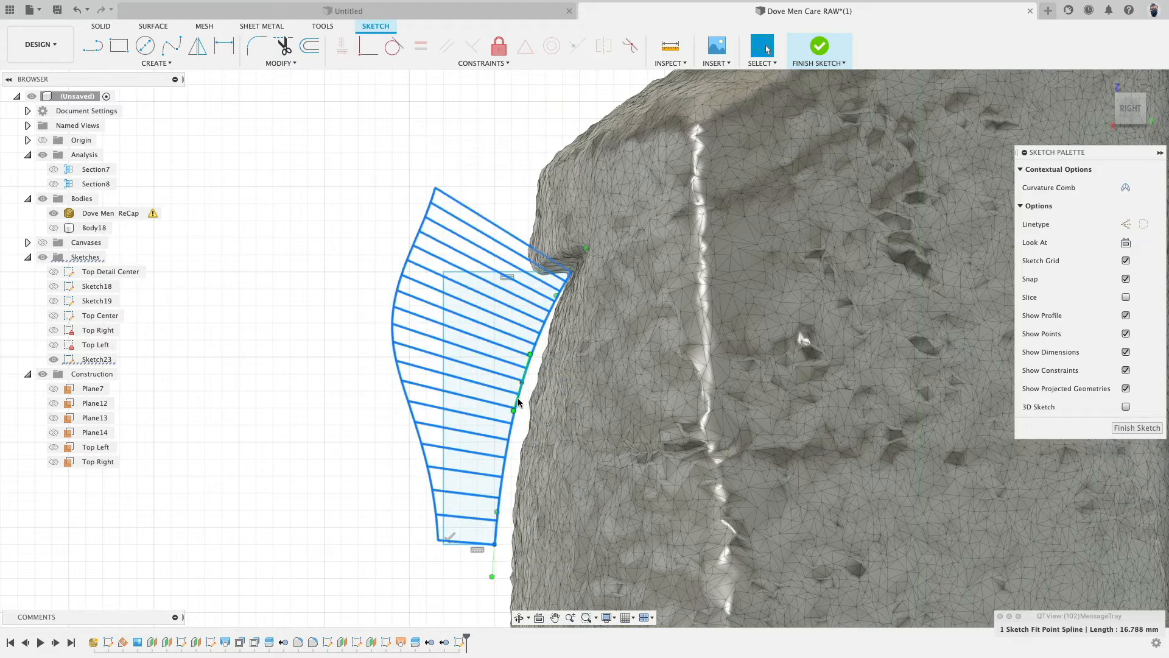
pyautogui.rightClick(510, 438)
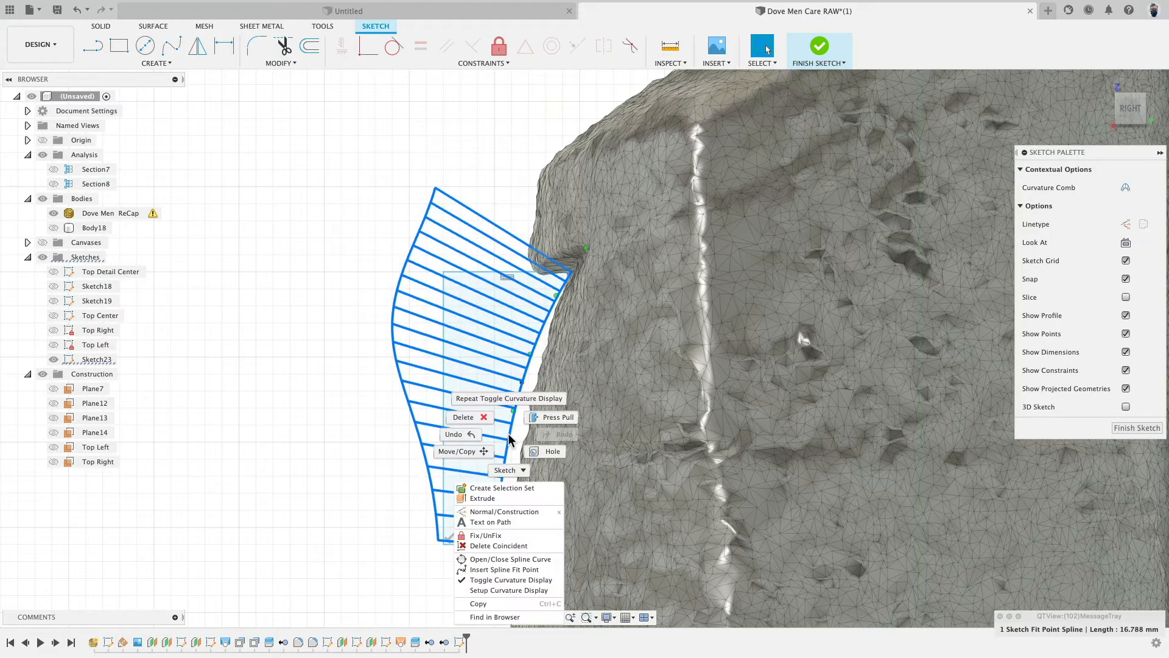
pyautogui.click(499, 574)
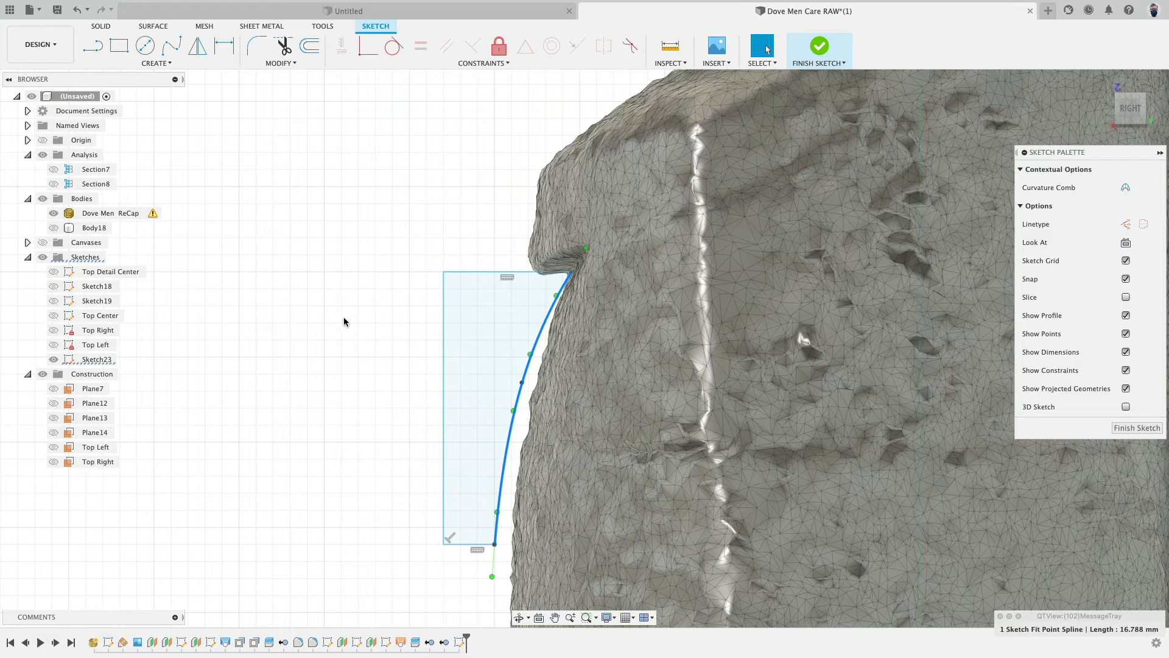
# - Show the solid body, hide the scan mesh and finish the sketch
pyautogui.click(53, 228)
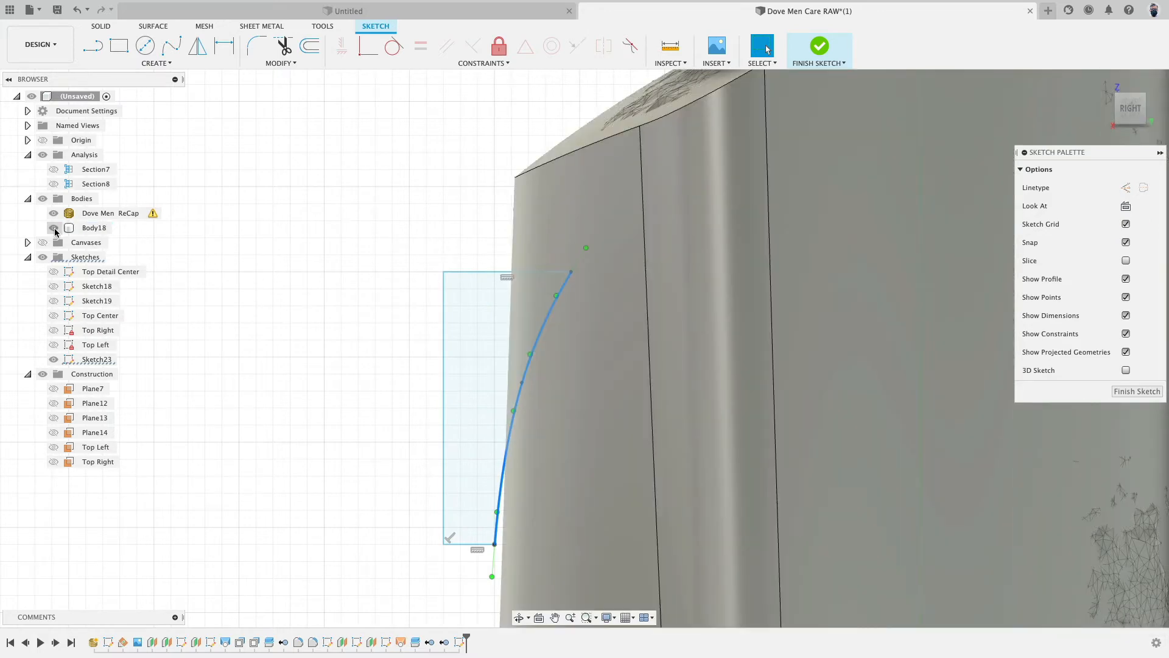
pyautogui.click(57, 216)
pyautogui.scroll(-2, 349, 293)
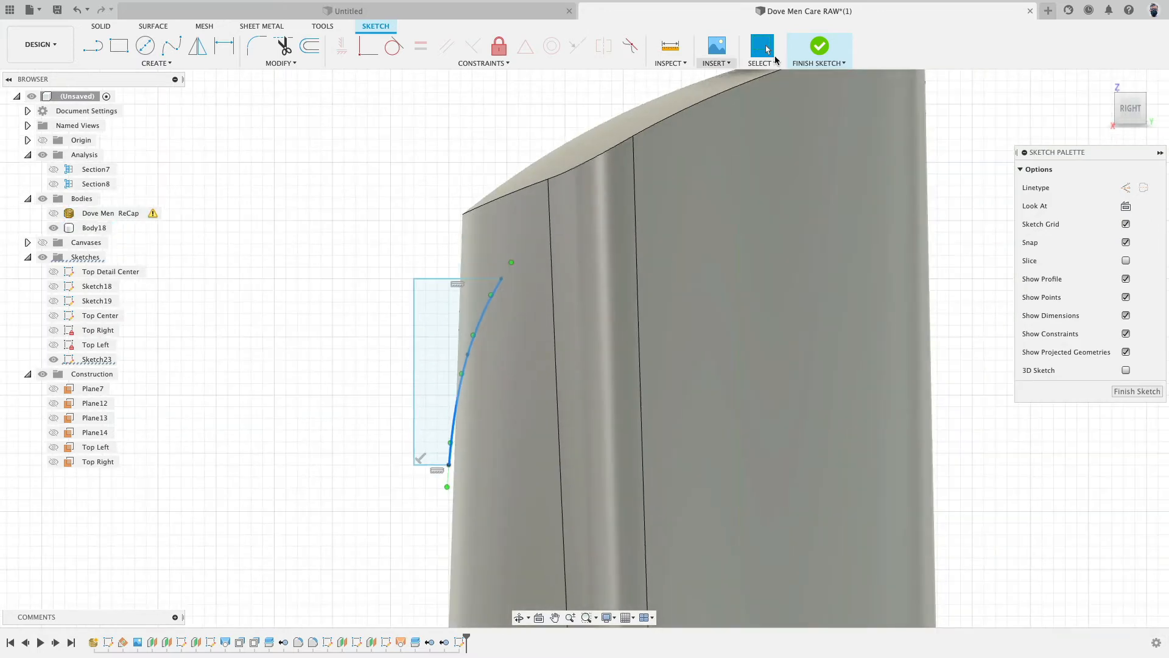
pyautogui.click(808, 57)
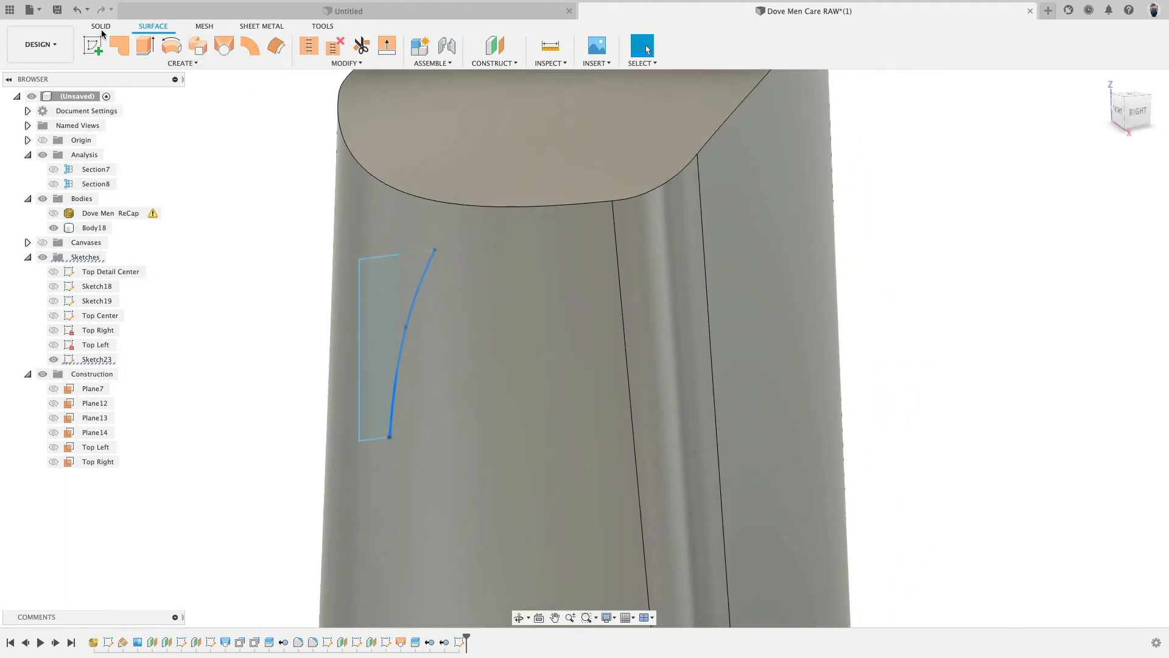
# - Extrude the profile as a symmetric cut through all to carve the shoulder notch into the body
pyautogui.click(119, 45)
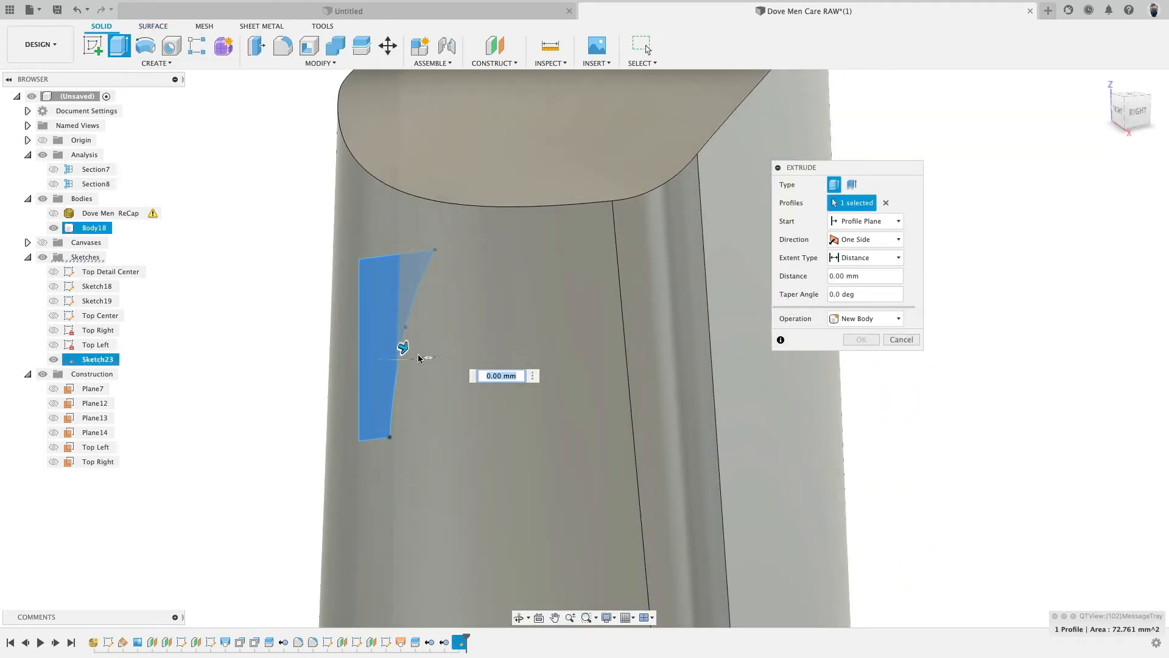
pyautogui.moveTo(405, 347); pyautogui.dragTo(208, 272)
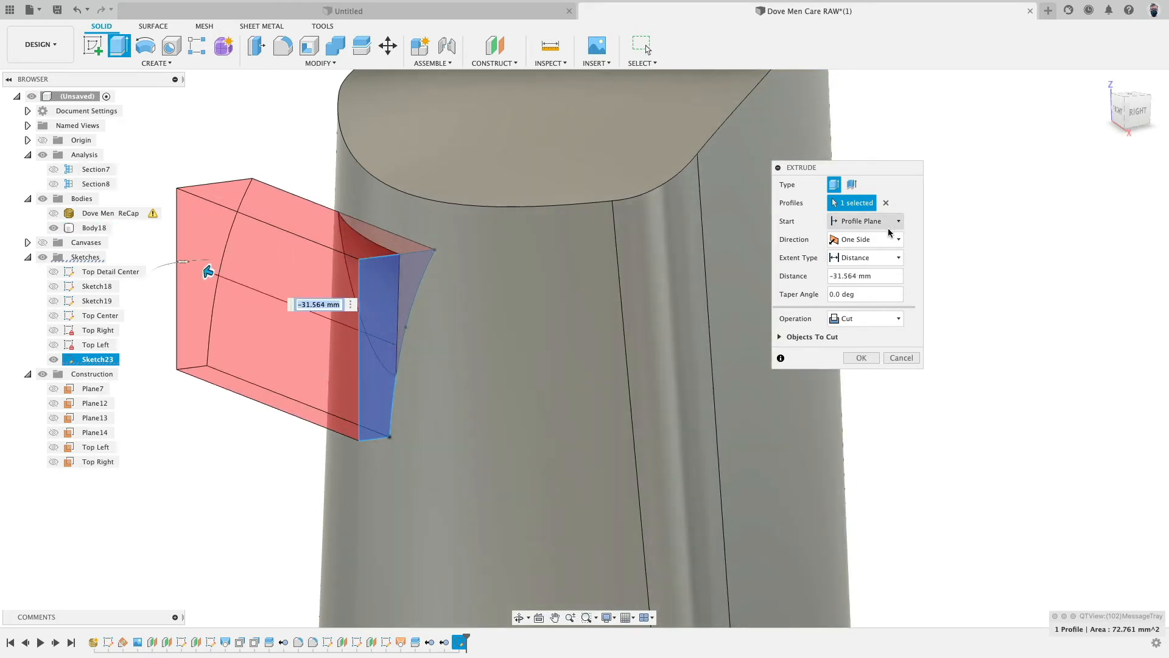
pyautogui.click(876, 256)
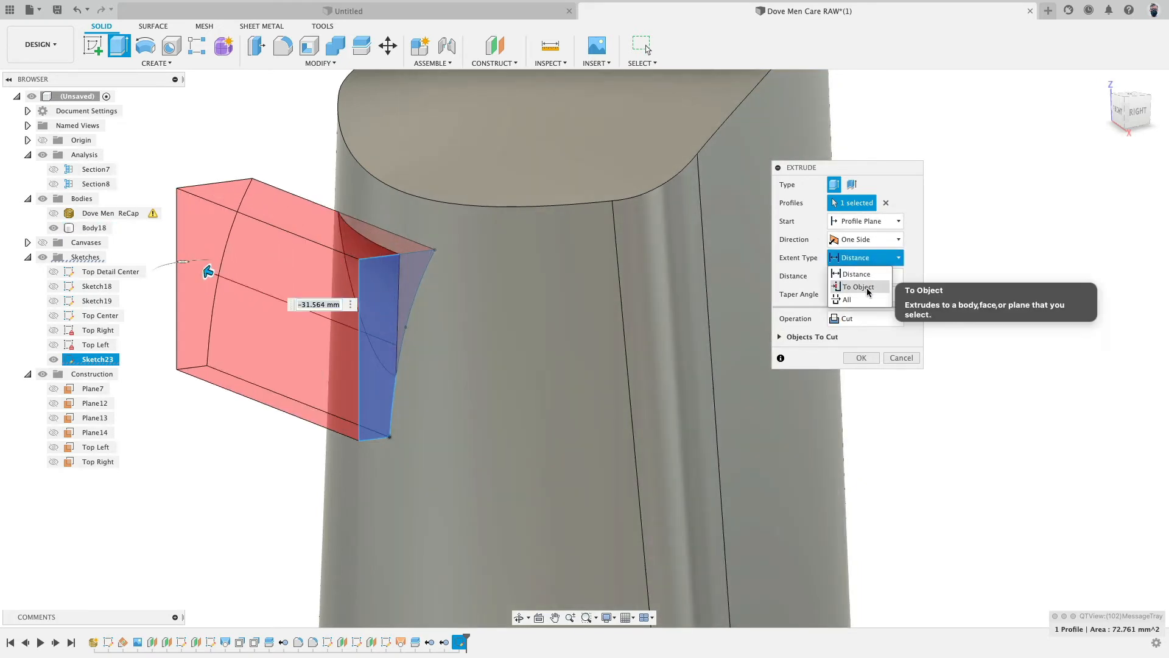
pyautogui.click(842, 298)
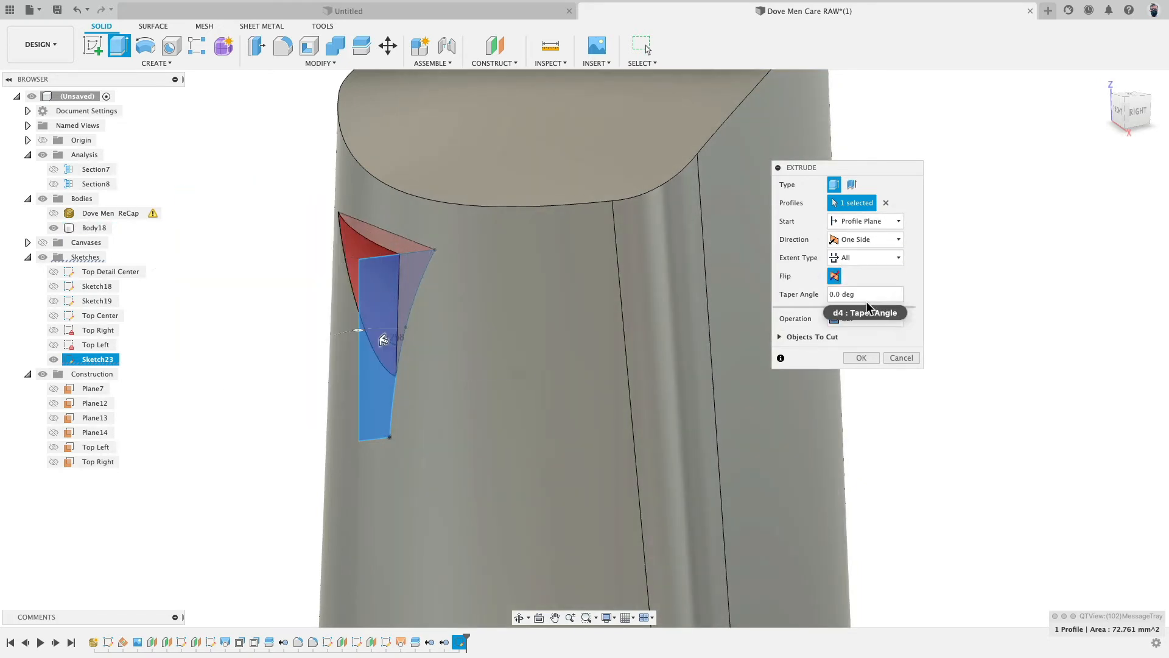
pyautogui.click(878, 239)
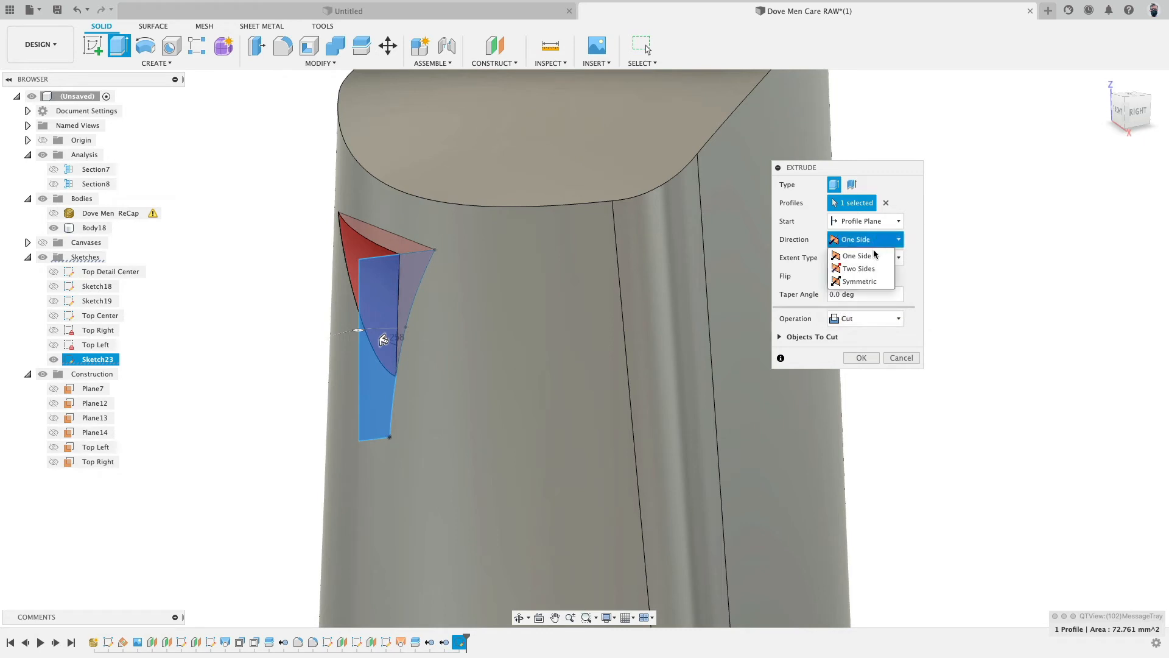
pyautogui.click(874, 283)
pyautogui.click(860, 358)
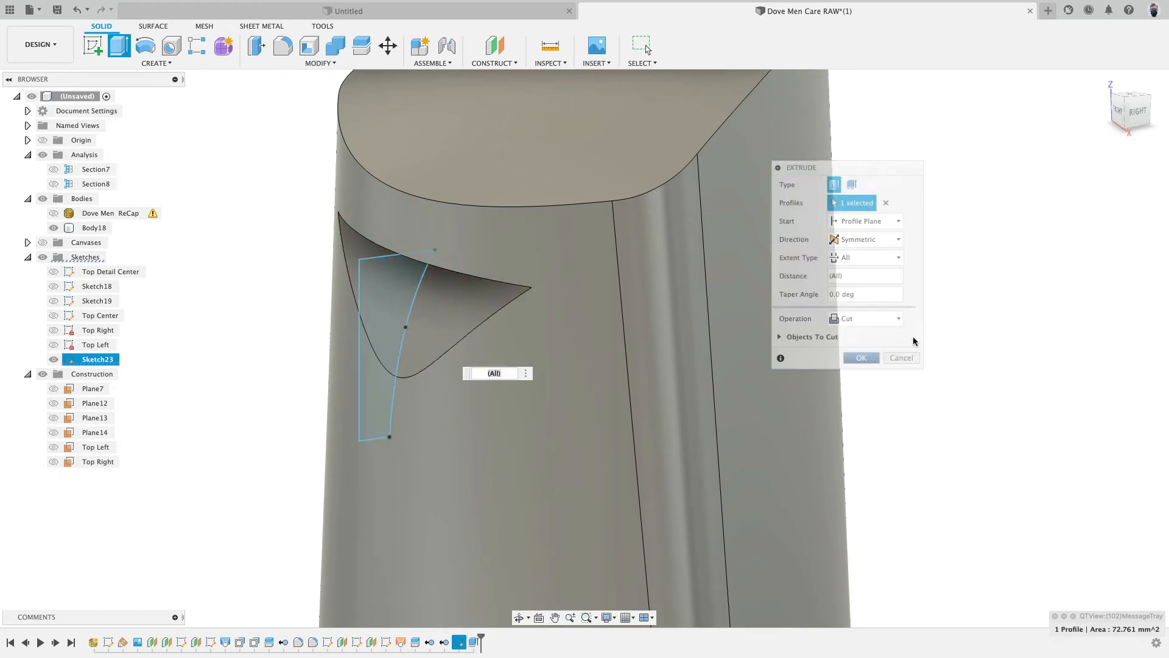
pyautogui.keyDown('shift'); pyautogui.moveTo(860, 360); pyautogui.dragTo(848, 261, button='middle'); pyautogui.keyUp('shift')
pyautogui.scroll(4, 512, 316)
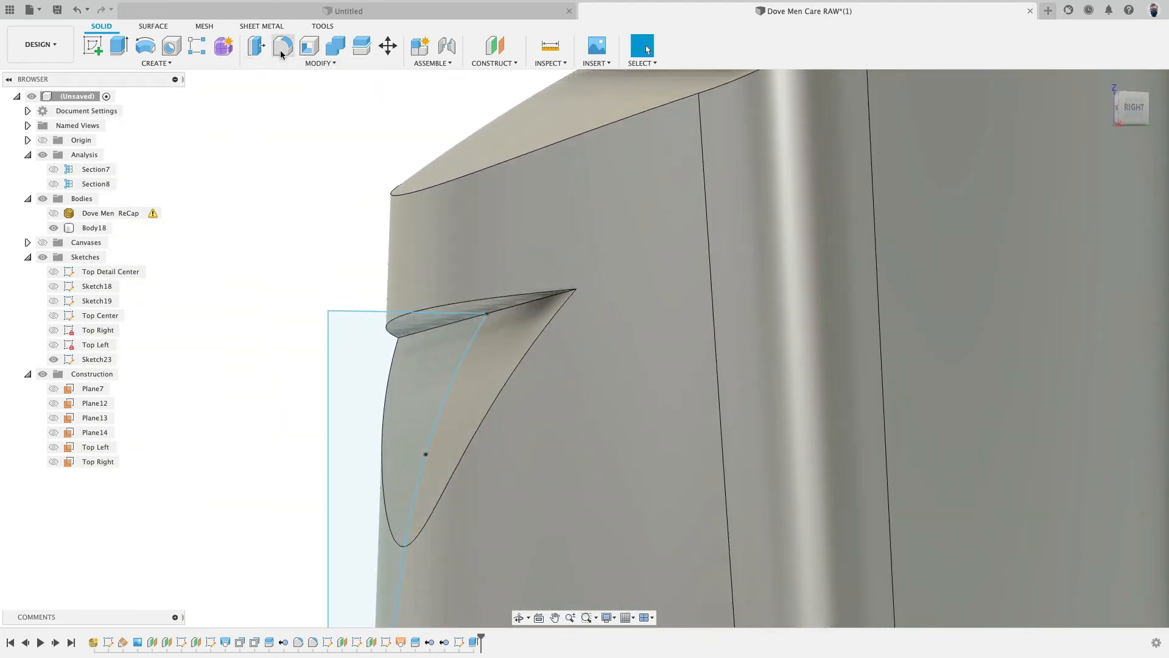
# - Fillet the notch's upper edge with a constant 0.5 mm radius
pyautogui.click(282, 53)
pyautogui.click(514, 305)
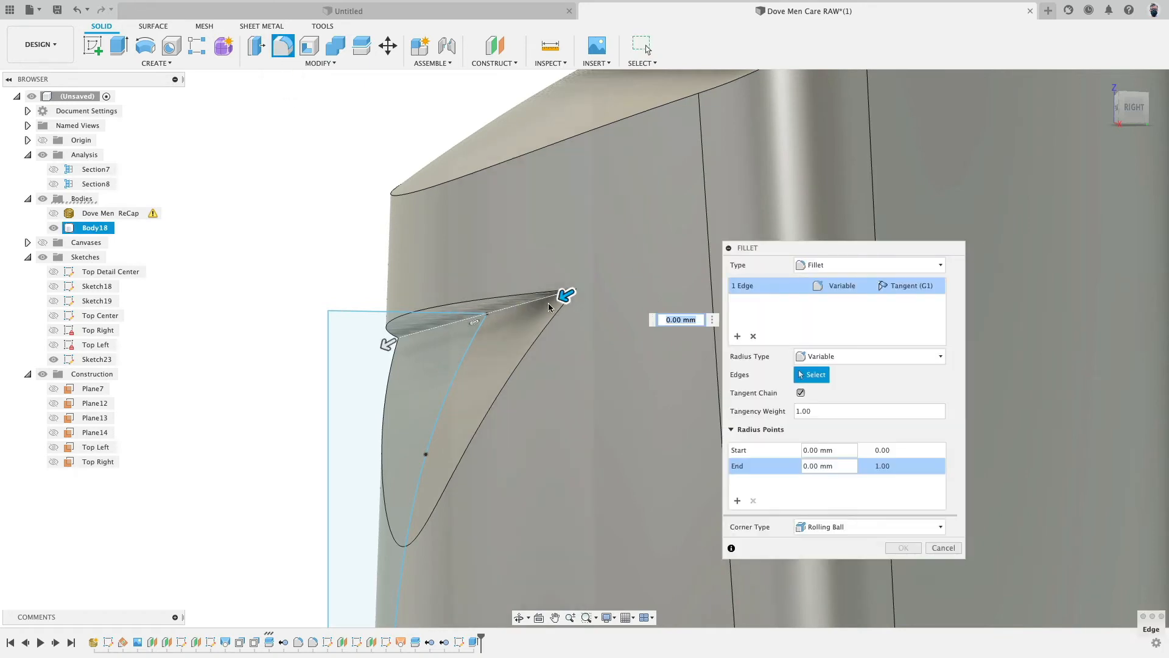
pyautogui.click(861, 357)
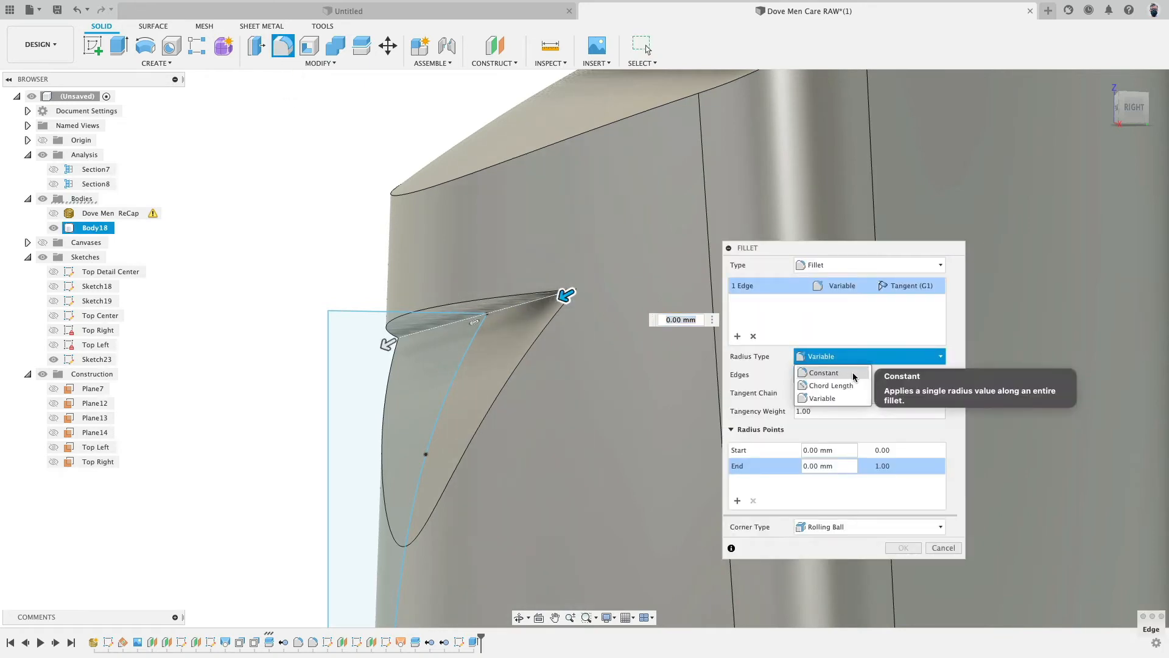
pyautogui.click(854, 374)
pyautogui.moveTo(498, 312); pyautogui.dragTo(491, 316)
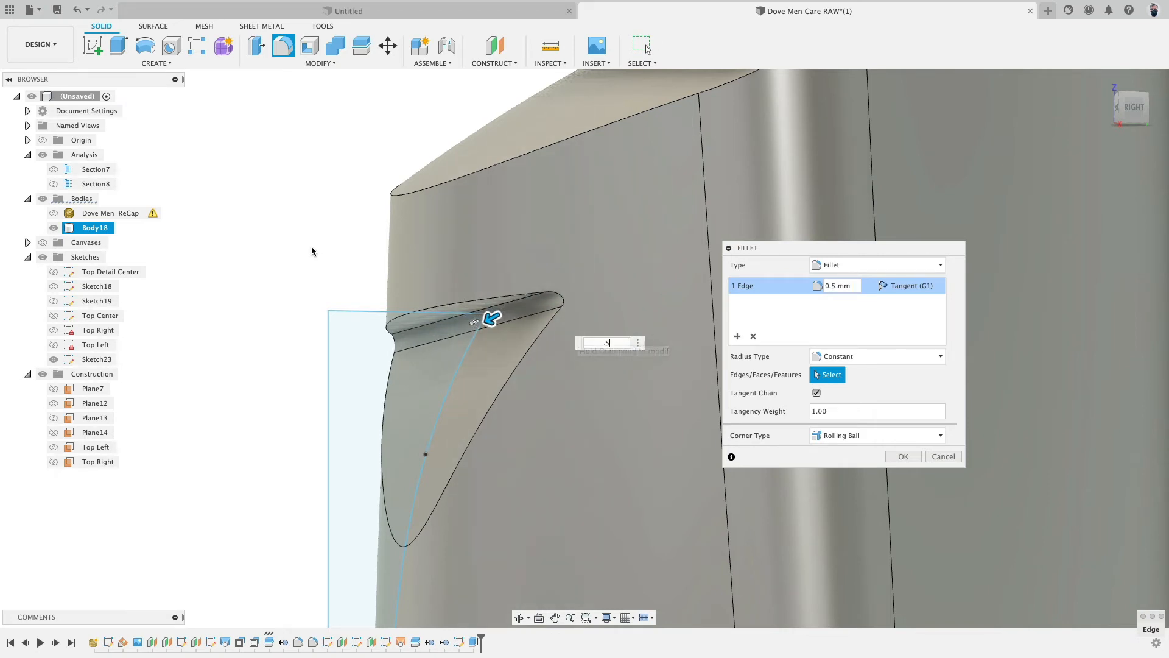
pyautogui.press('Return')
pyautogui.keyDown('shift'); pyautogui.moveTo(480, 349); pyautogui.dragTo(649, 382, button='middle'); pyautogui.keyUp('shift')
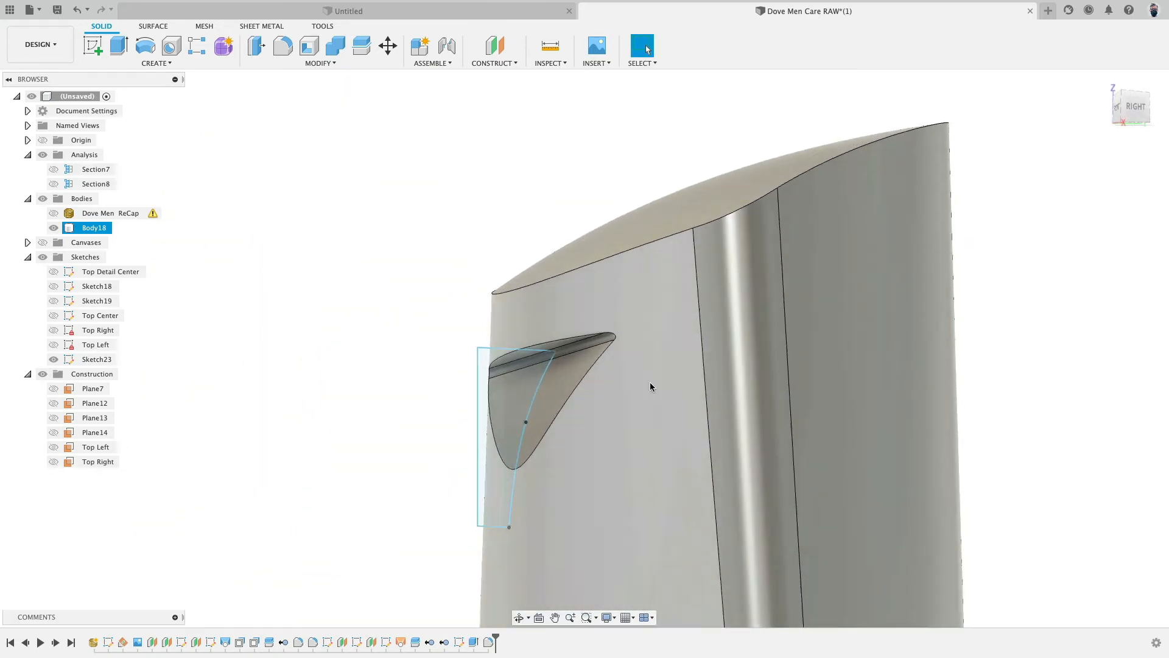
pyautogui.press('Escape')
# - Compare the notch profile against the scan mesh by toggling body and mesh visibility and orbiting
pyautogui.click(53, 227)
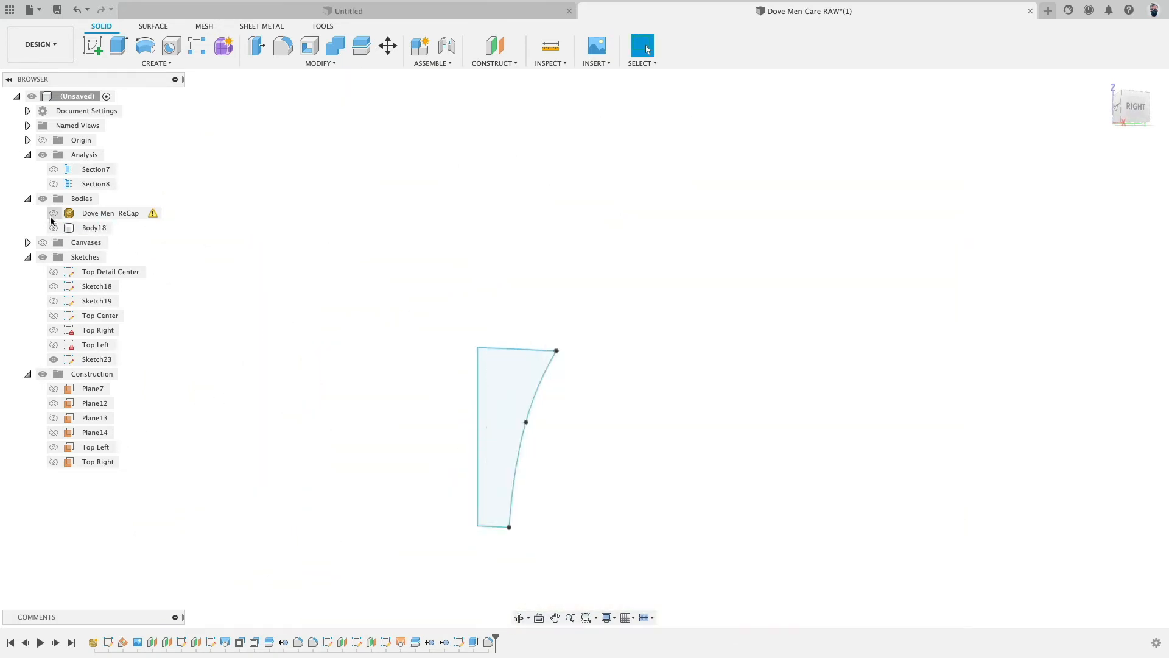
pyautogui.click(53, 213)
pyautogui.keyDown('shift'); pyautogui.moveTo(357, 343); pyautogui.dragTo(337, 348, button='middle'); pyautogui.keyUp('shift')
pyautogui.click(571, 337)
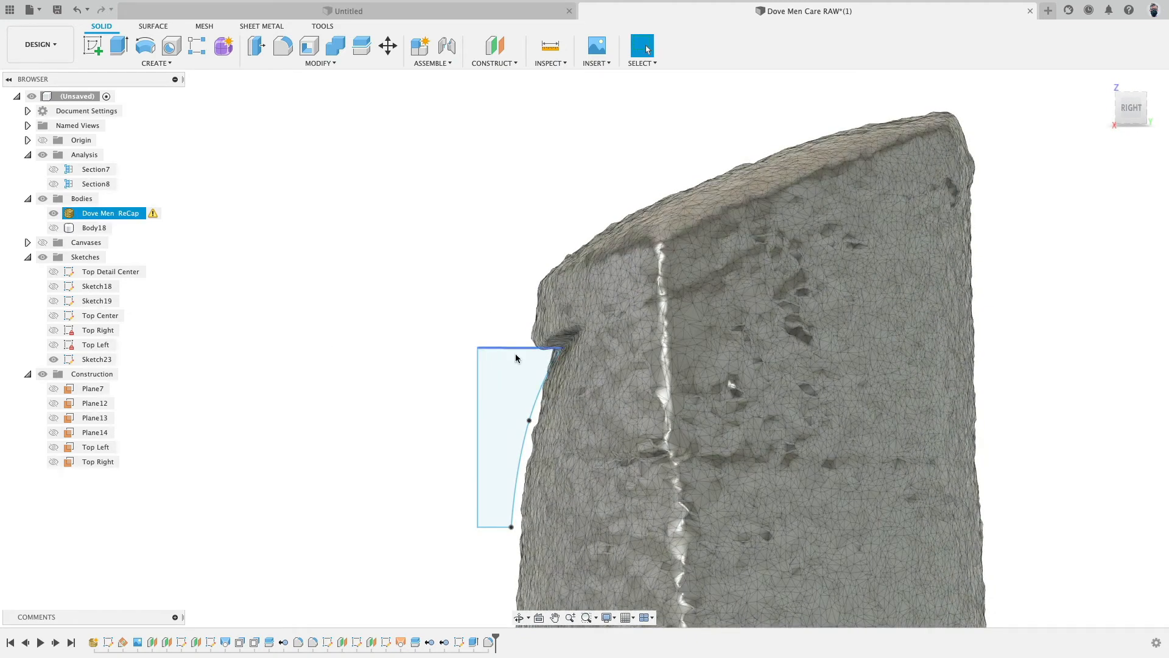
pyautogui.click(489, 451)
pyautogui.click(585, 451)
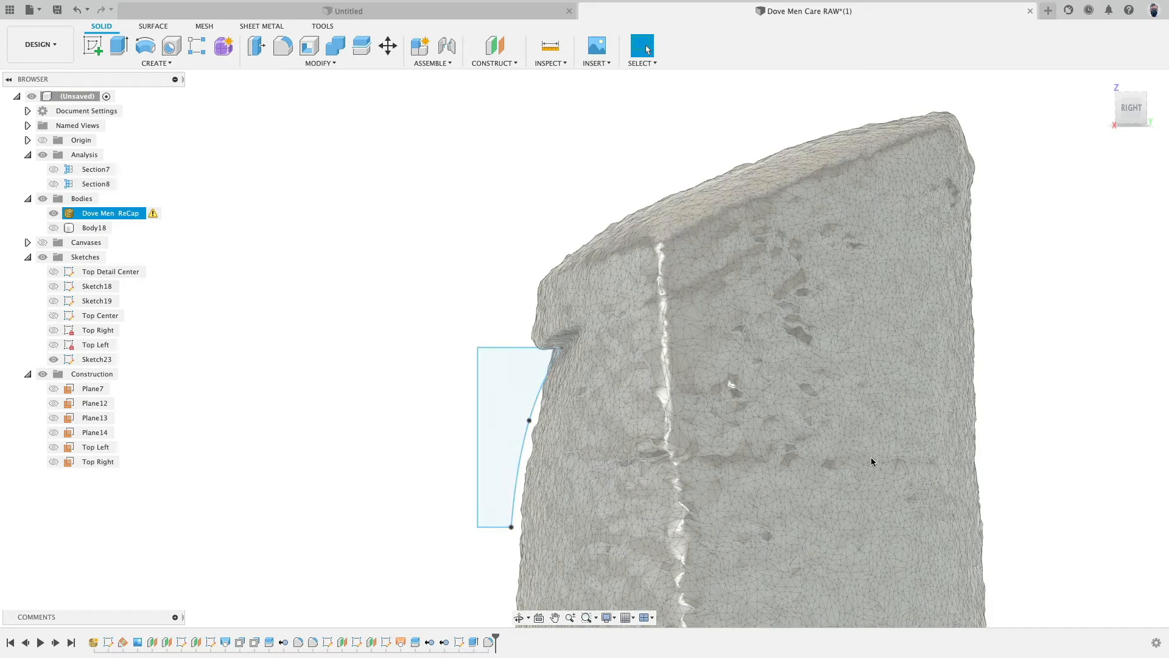
pyautogui.click(981, 413)
pyautogui.scroll(-2, 982, 414)
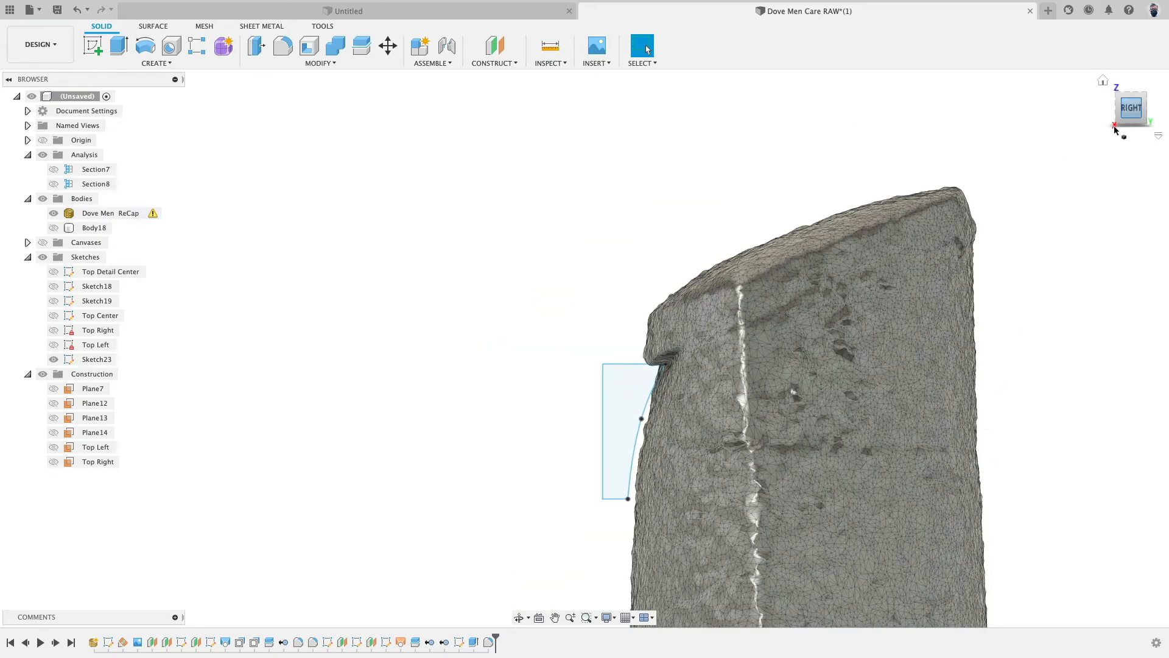
pyautogui.click(819, 308)
pyautogui.scroll(3, 820, 309)
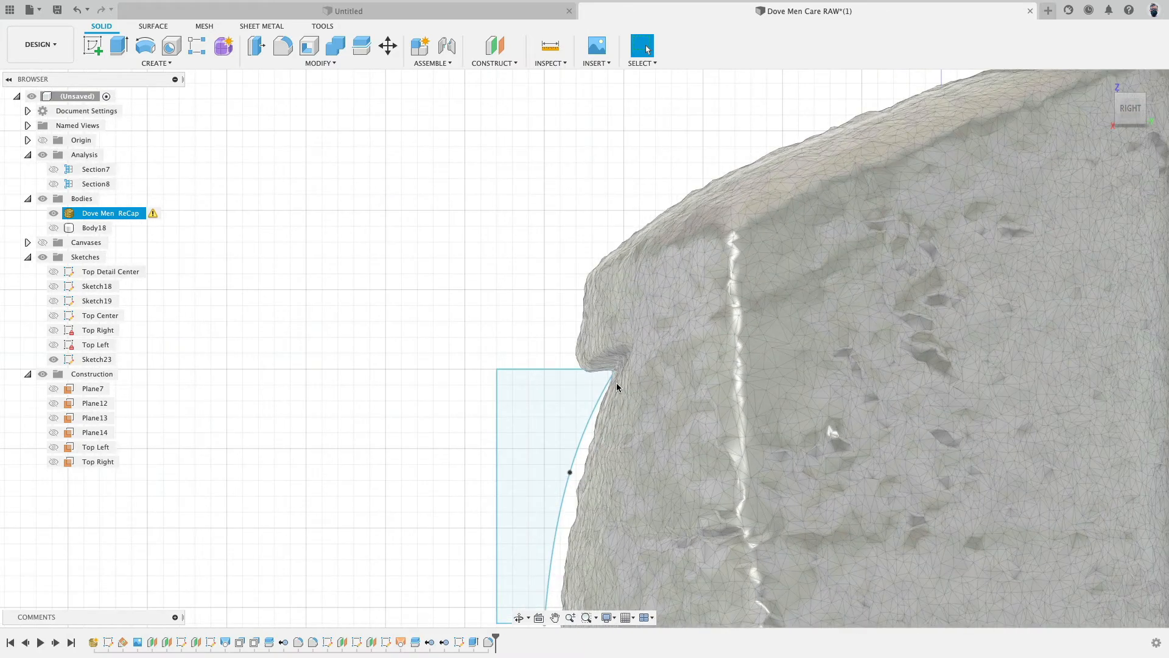
pyautogui.scroll(-3, 602, 370)
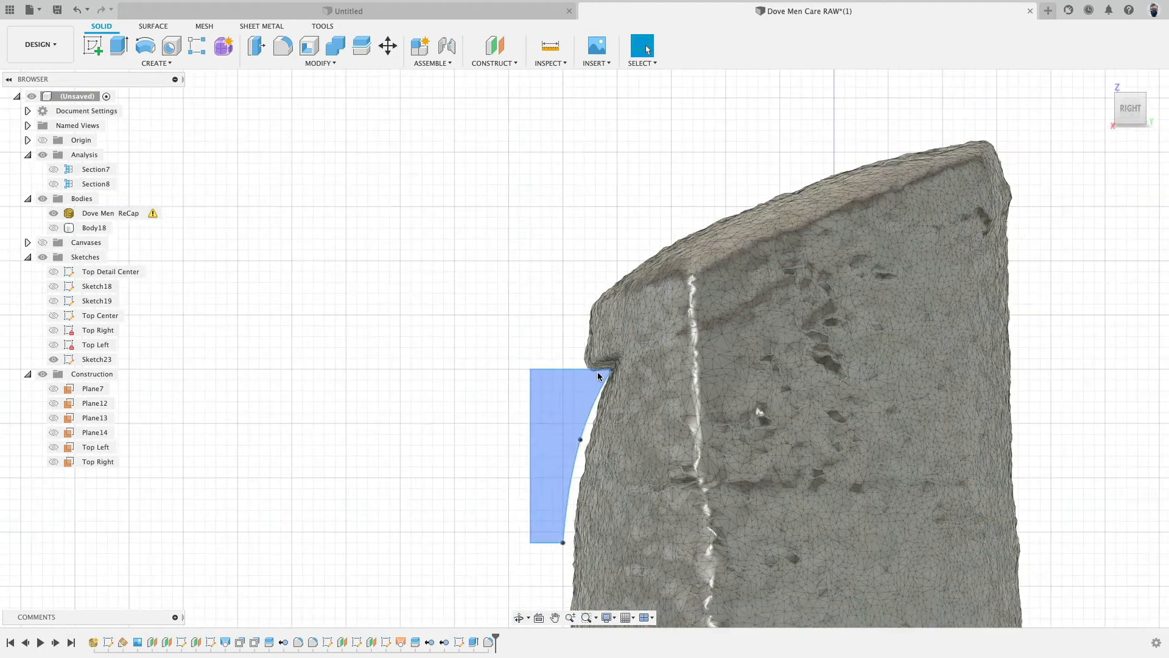
pyautogui.click(613, 366)
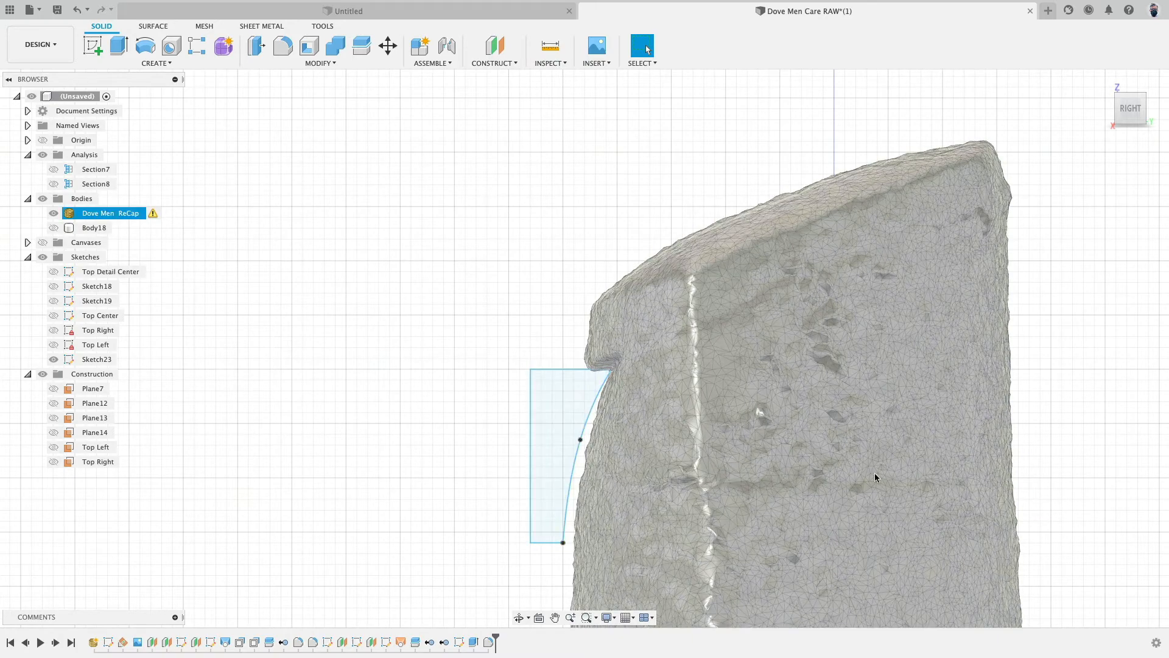
pyautogui.keyDown('shift'); pyautogui.moveTo(788, 423); pyautogui.dragTo(685, 140, button='middle'); pyautogui.keyUp('shift')
pyautogui.click(54, 213)
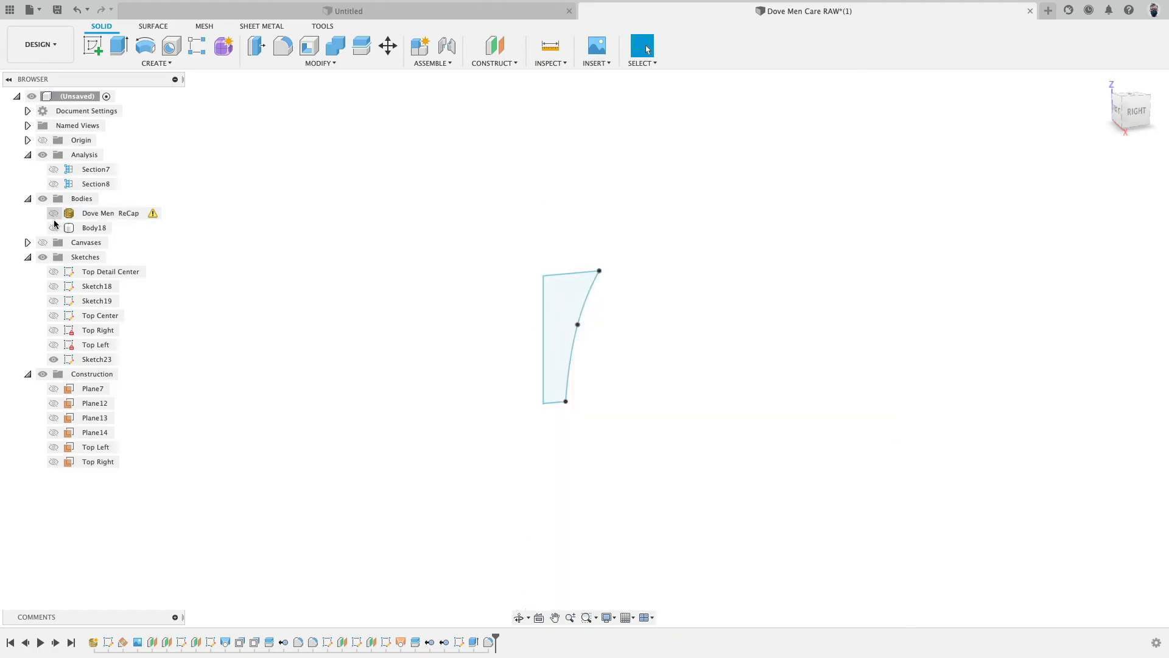
pyautogui.click(54, 227)
pyautogui.click(53, 227)
pyautogui.click(53, 214)
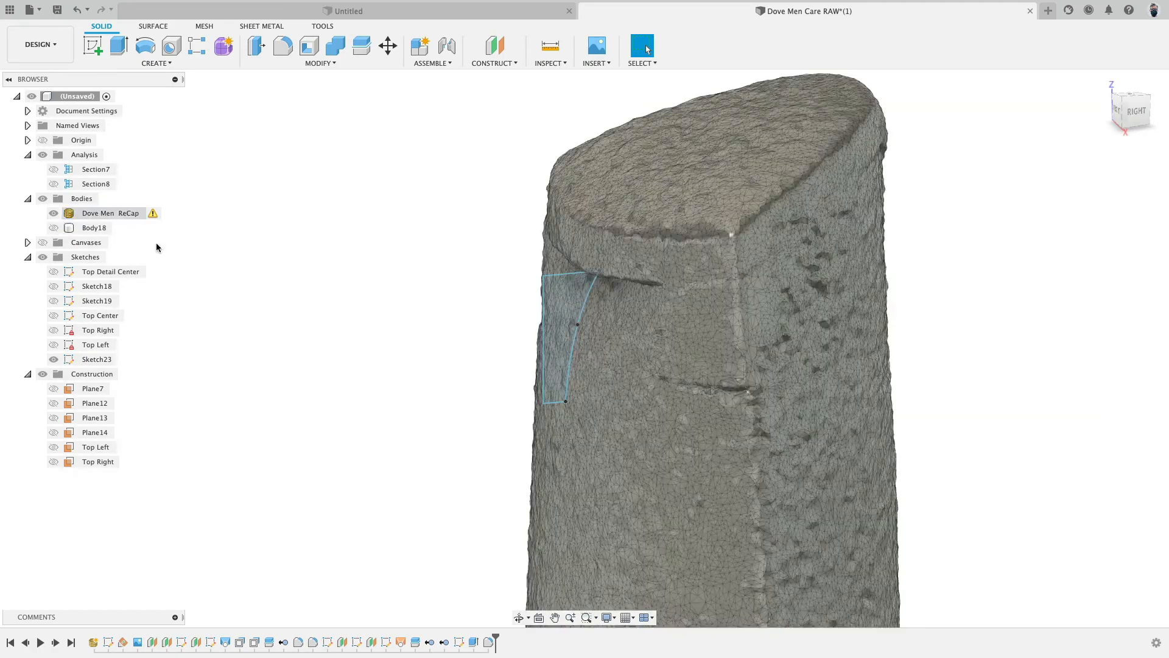
pyautogui.click(1137, 115)
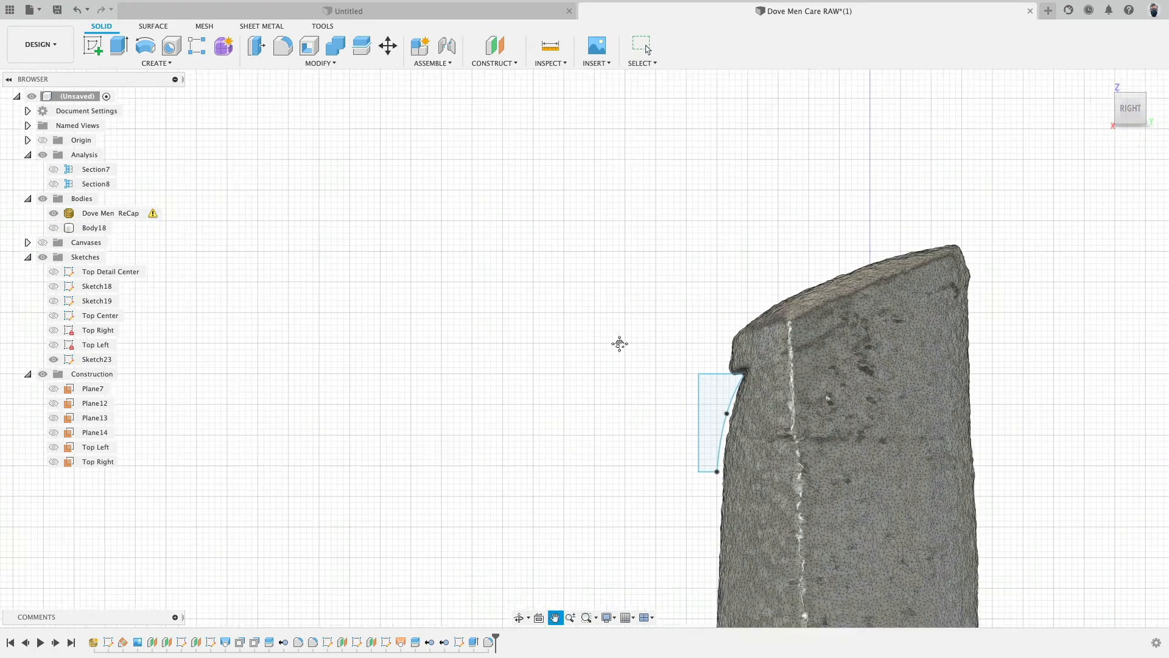
# - Edit the notch sketch and draw a line about 32.7 mm long across the bottle body below the notch
pyautogui.doubleClick(459, 642)
pyautogui.scroll(2, 608, 437)
pyautogui.moveTo(578, 420)
pyautogui.mouseDown(button='middle')
pyautogui.moveTo(457, 426)
pyautogui.moveTo(283, 470)
pyautogui.mouseUp(button='middle')
pyautogui.scroll(3, 342, 451)
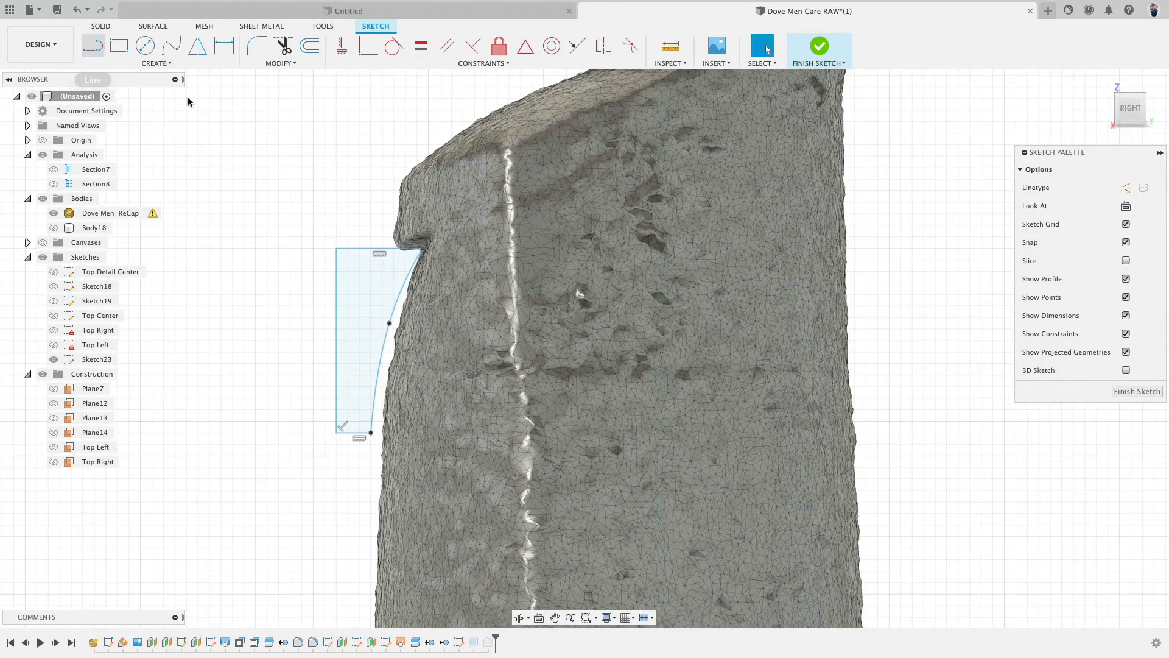
pyautogui.press('l')
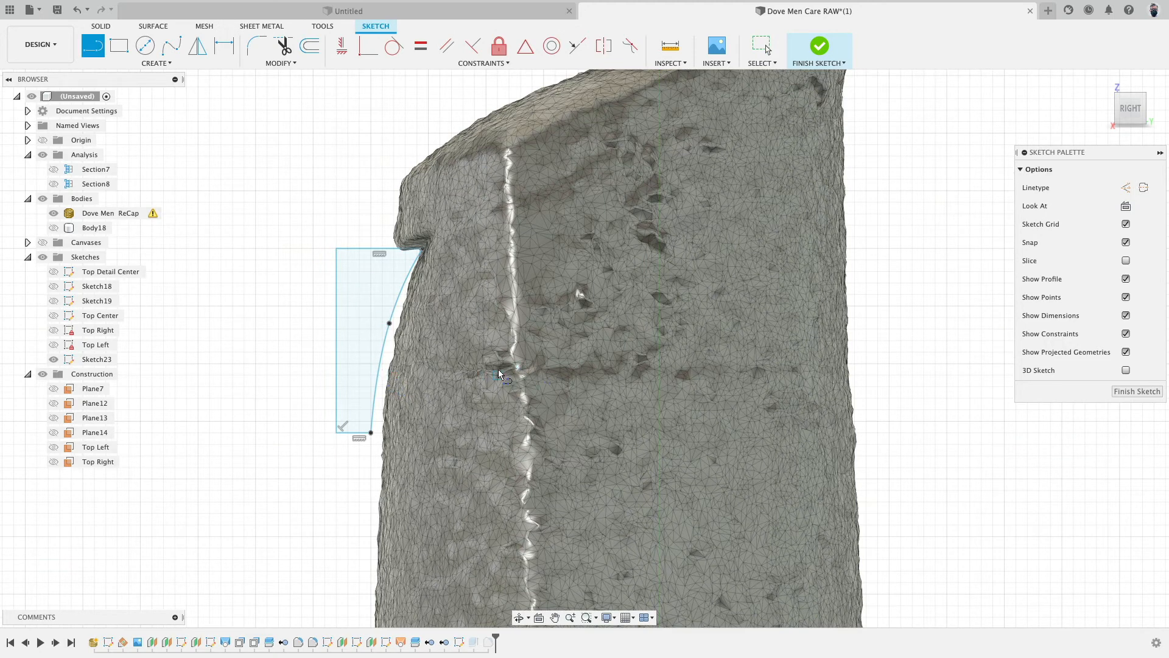
pyautogui.click(498, 371)
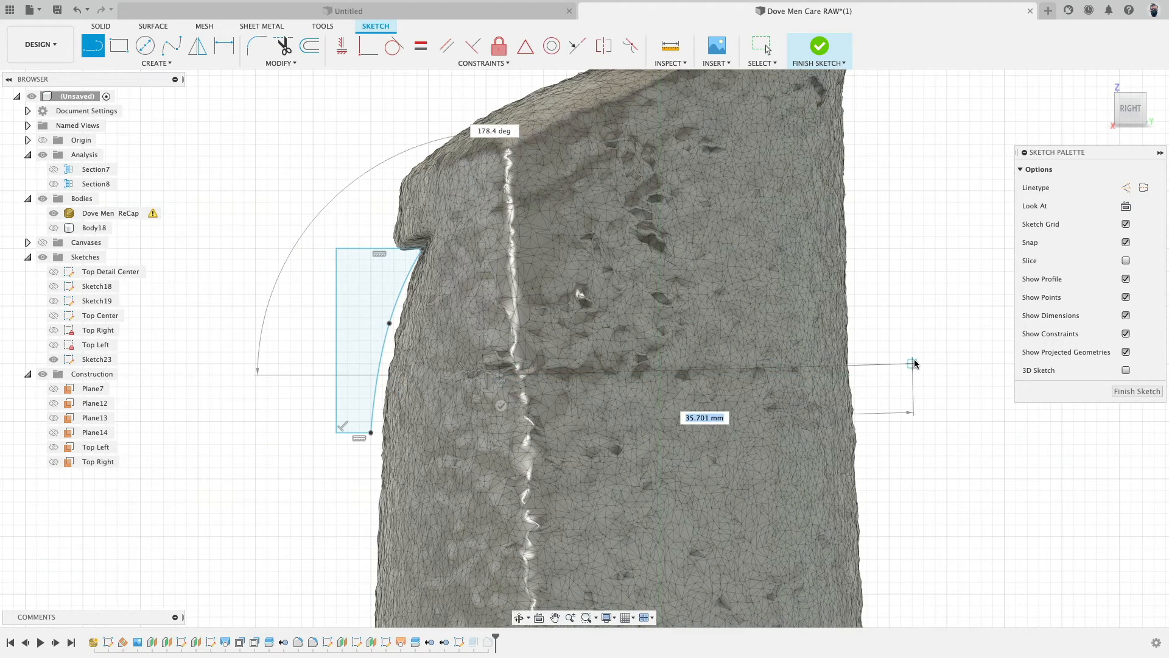
pyautogui.click(877, 375)
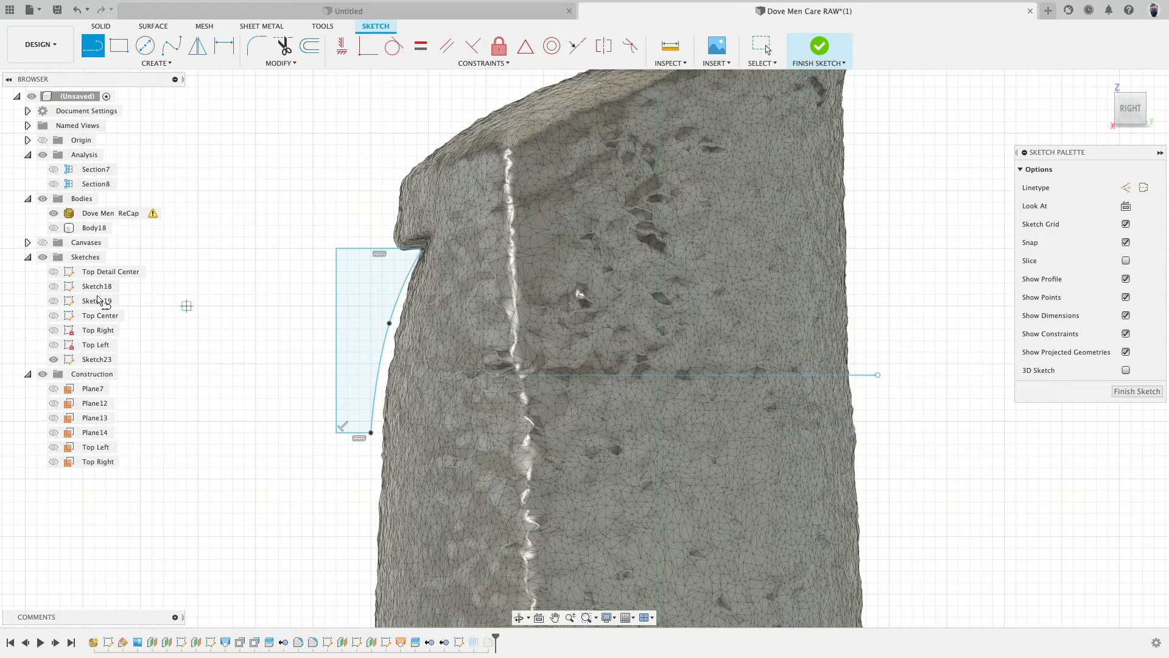
# - Hide the scan mesh and delete the tiny stray line segment at the new line's end
pyautogui.click(52, 213)
pyautogui.scroll(5, 485, 326)
pyautogui.scroll(5, 526, 434)
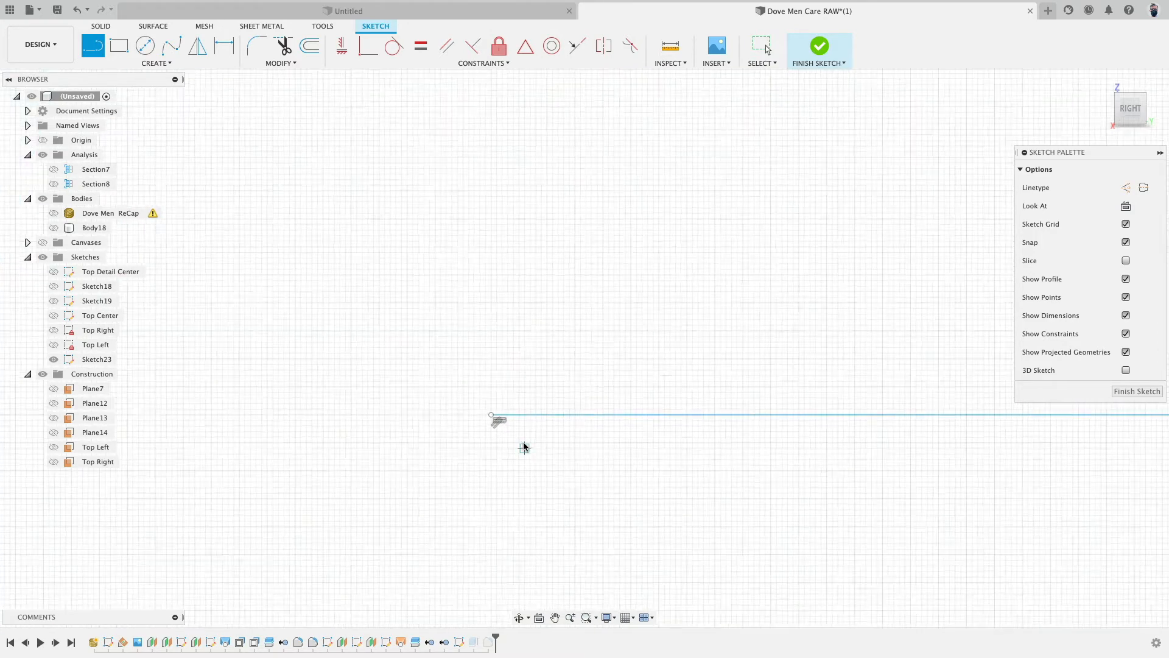
pyautogui.press('Escape')
pyautogui.scroll(3, 503, 427)
pyautogui.click(54, 214)
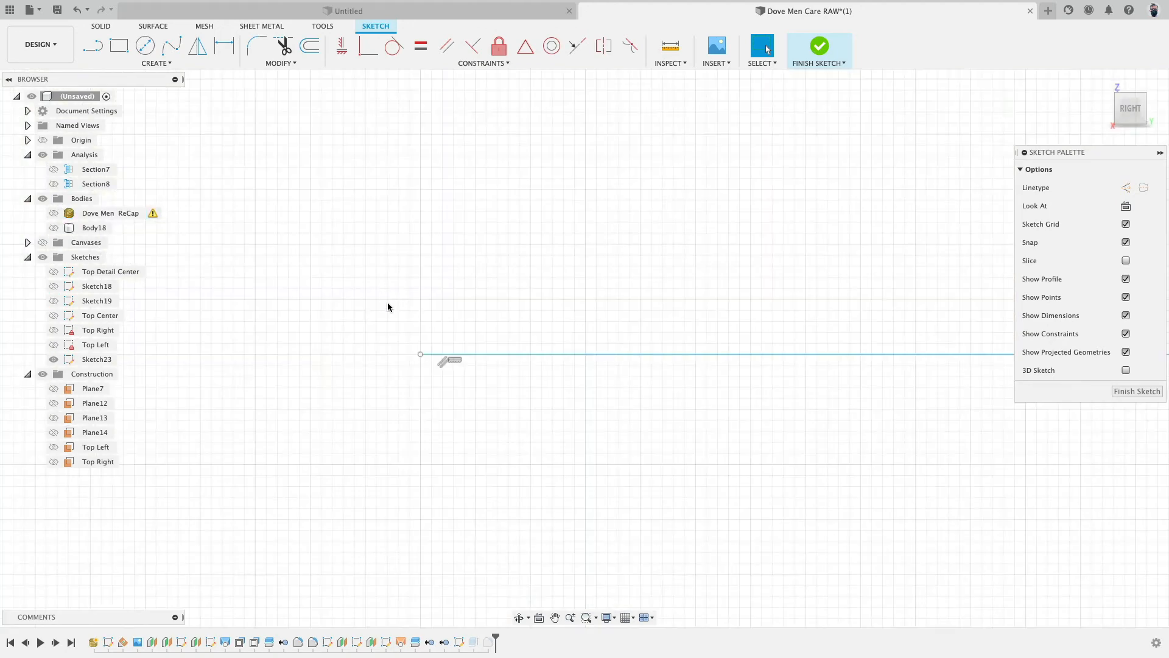
pyautogui.click(430, 356)
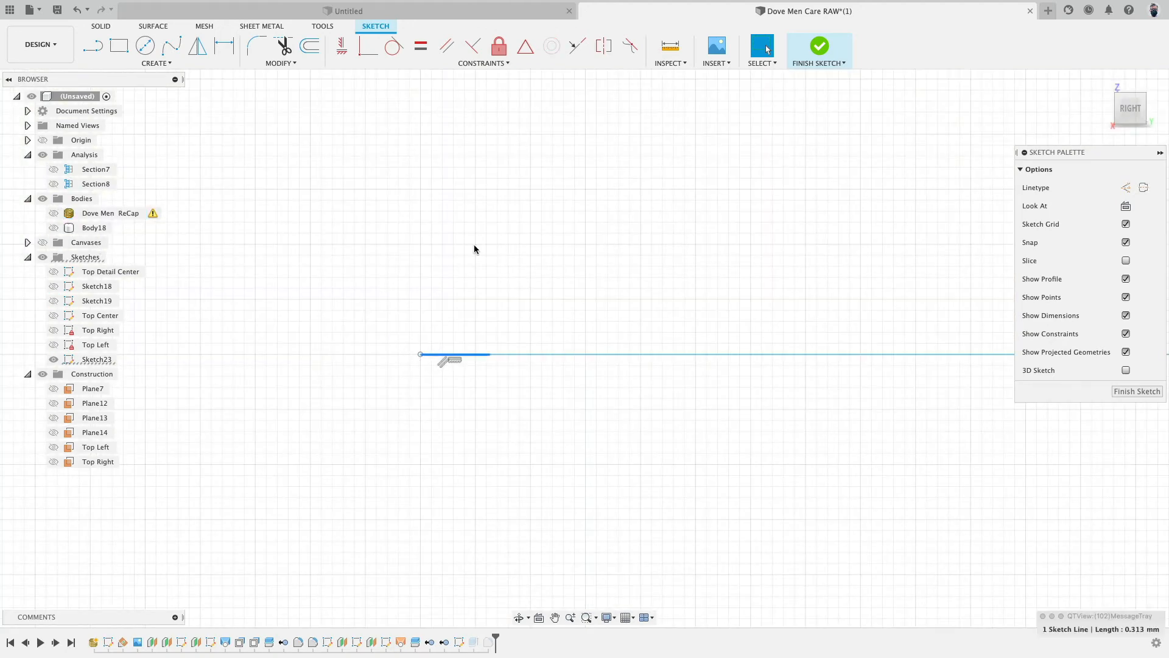
pyautogui.scroll(-4, 492, 264)
pyautogui.press('Delete')
pyautogui.scroll(-4, 497, 274)
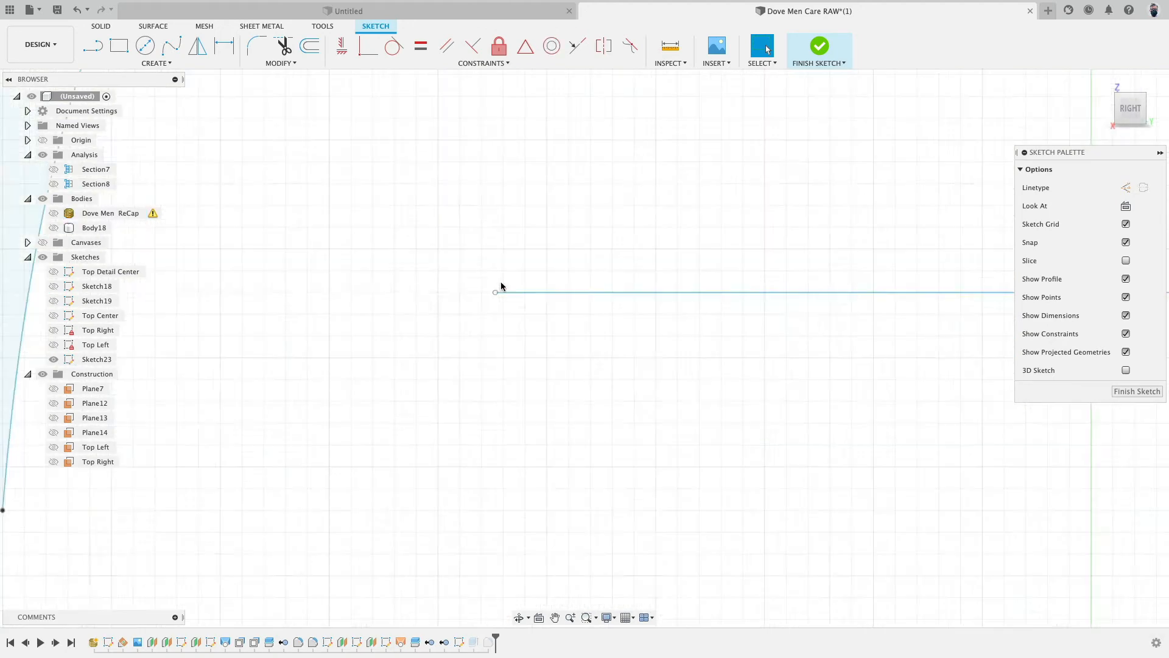
# - Constrain the long line to be horizontal and finish the sketch
pyautogui.click(509, 284)
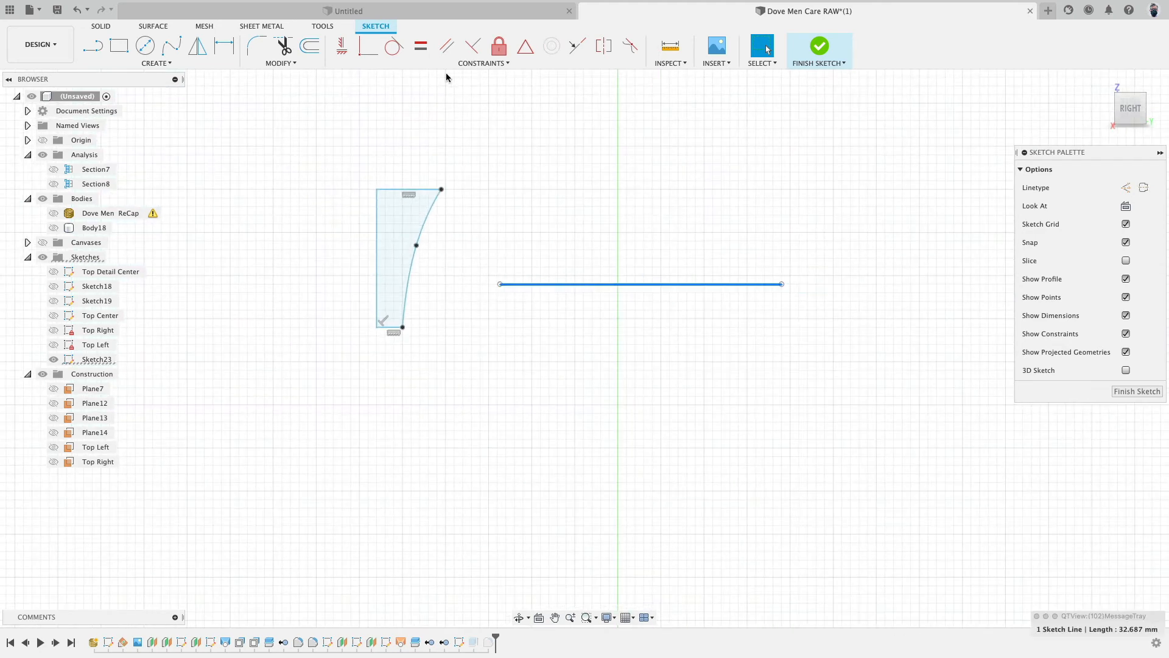
pyautogui.click(342, 46)
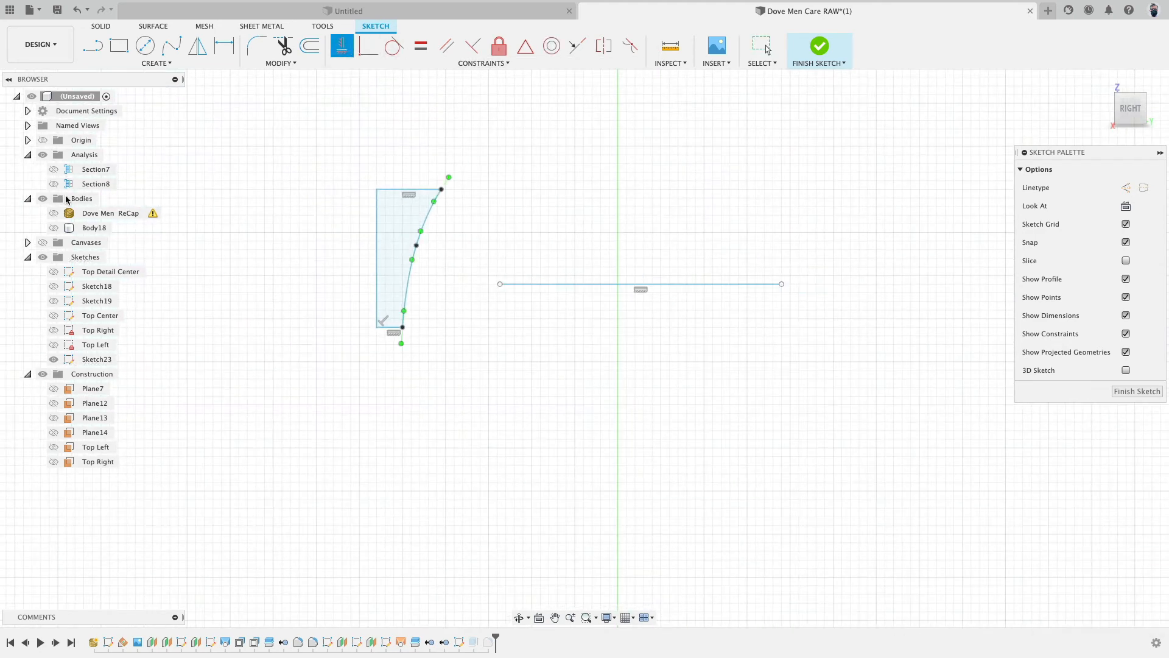
pyautogui.click(820, 45)
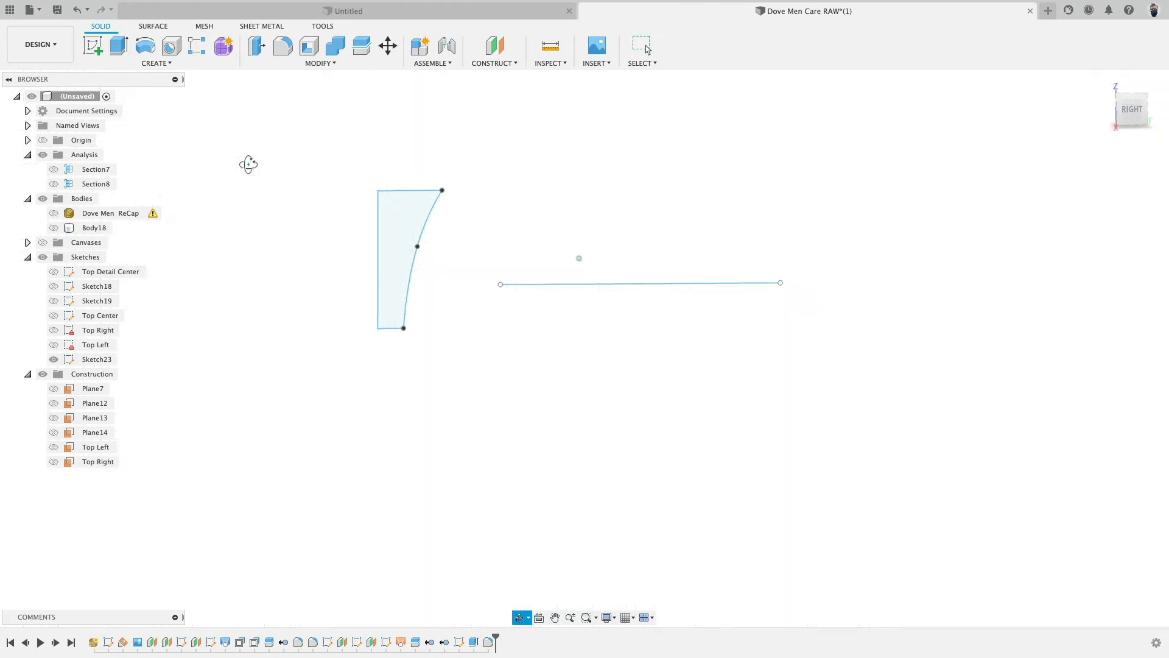
# - Show the solid body and split it with the horizontal sketch line, extending the splitting tool
pyautogui.click(53, 228)
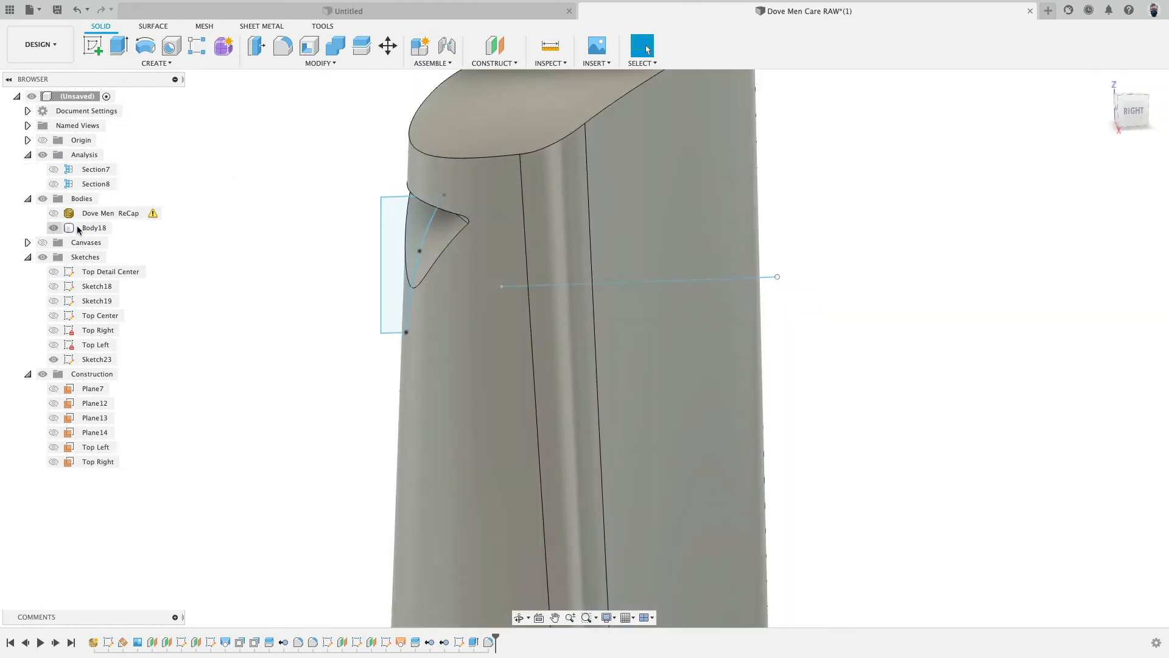
pyautogui.click(343, 61)
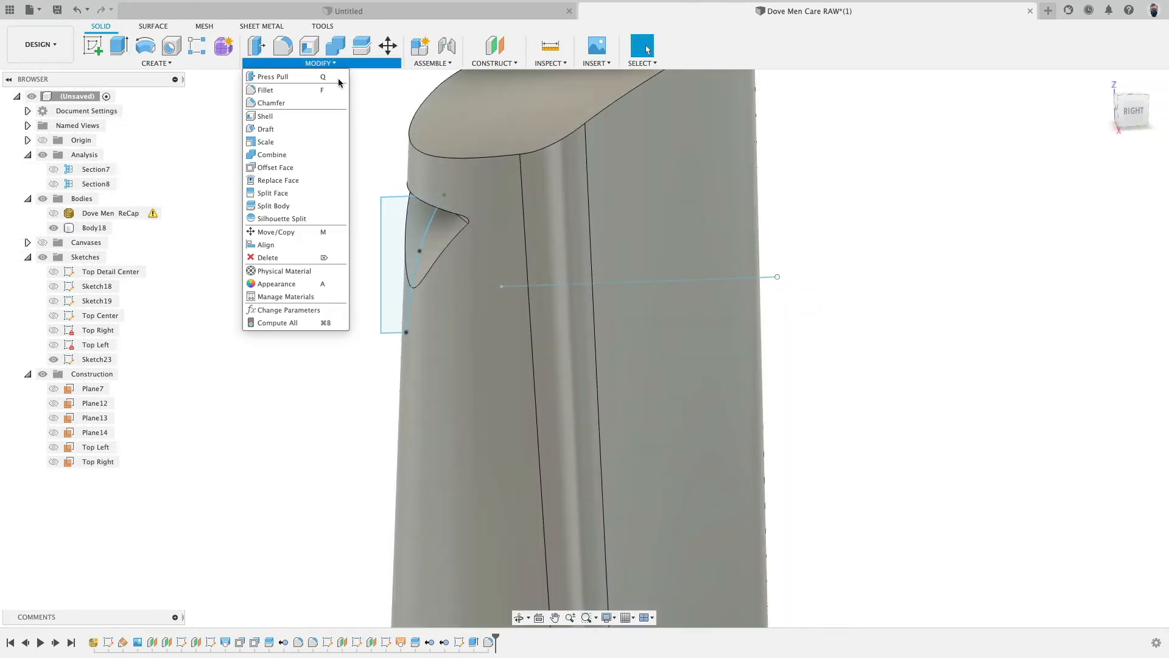
pyautogui.click(274, 206)
pyautogui.click(656, 209)
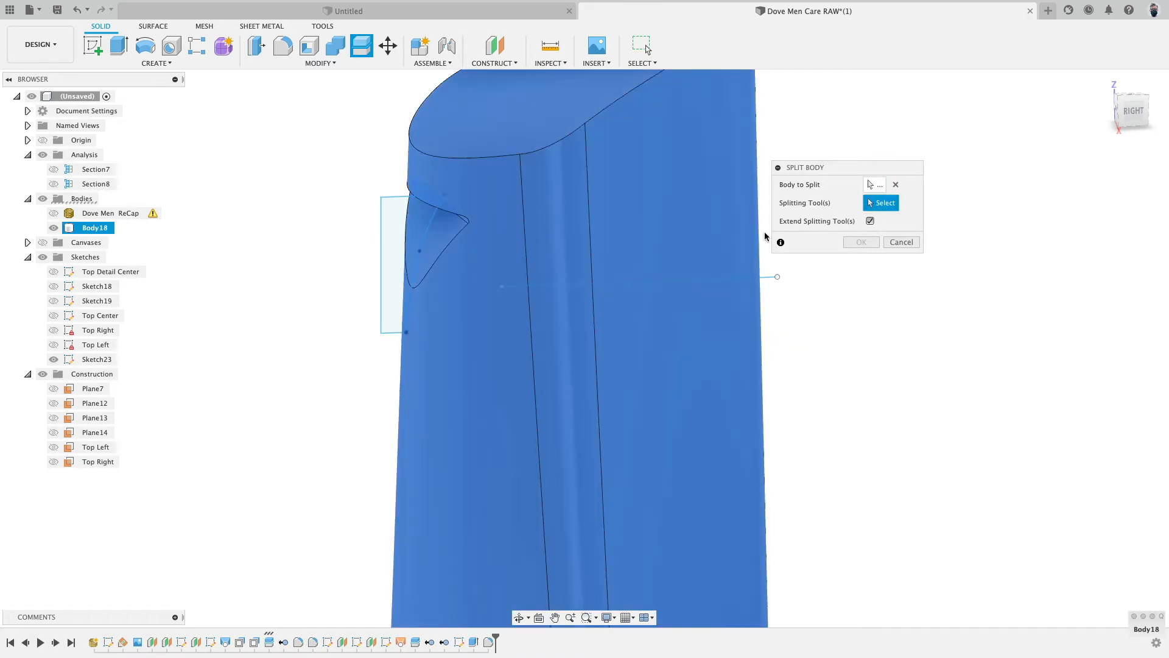
pyautogui.click(766, 281)
pyautogui.click(856, 243)
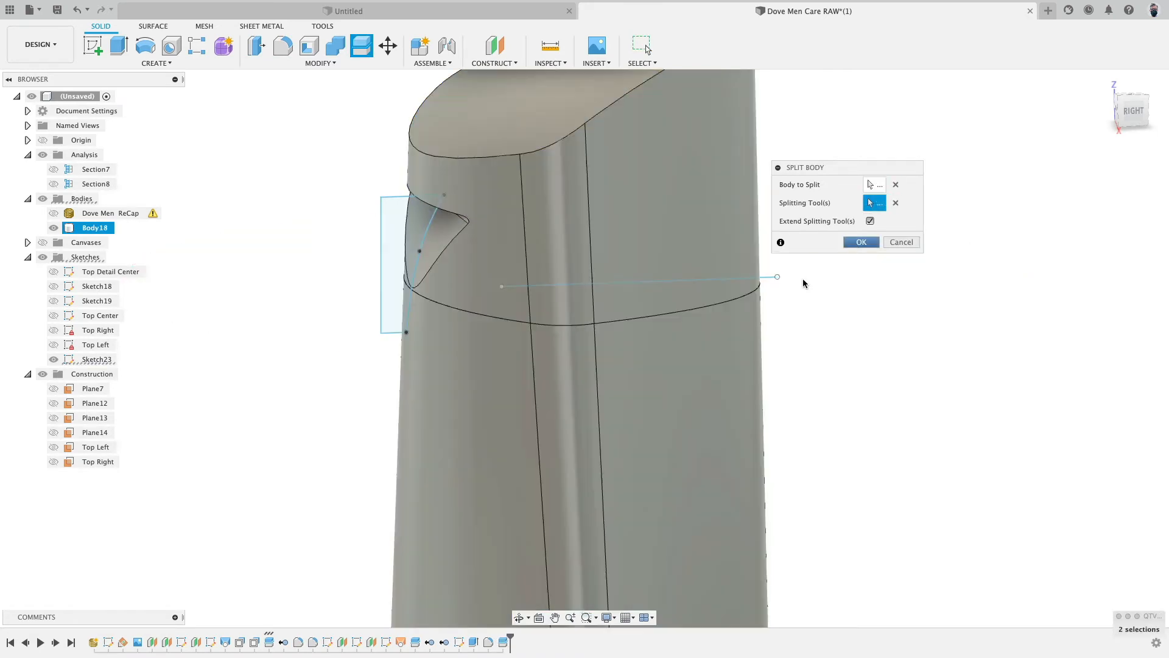
pyautogui.moveTo(827, 302)
pyautogui.keyDown('shift'); pyautogui.mouseDown(button='middle')
pyautogui.moveTo(841, 280)
pyautogui.moveTo(828, 284)
pyautogui.mouseUp(button='middle'); pyautogui.keyUp('shift')
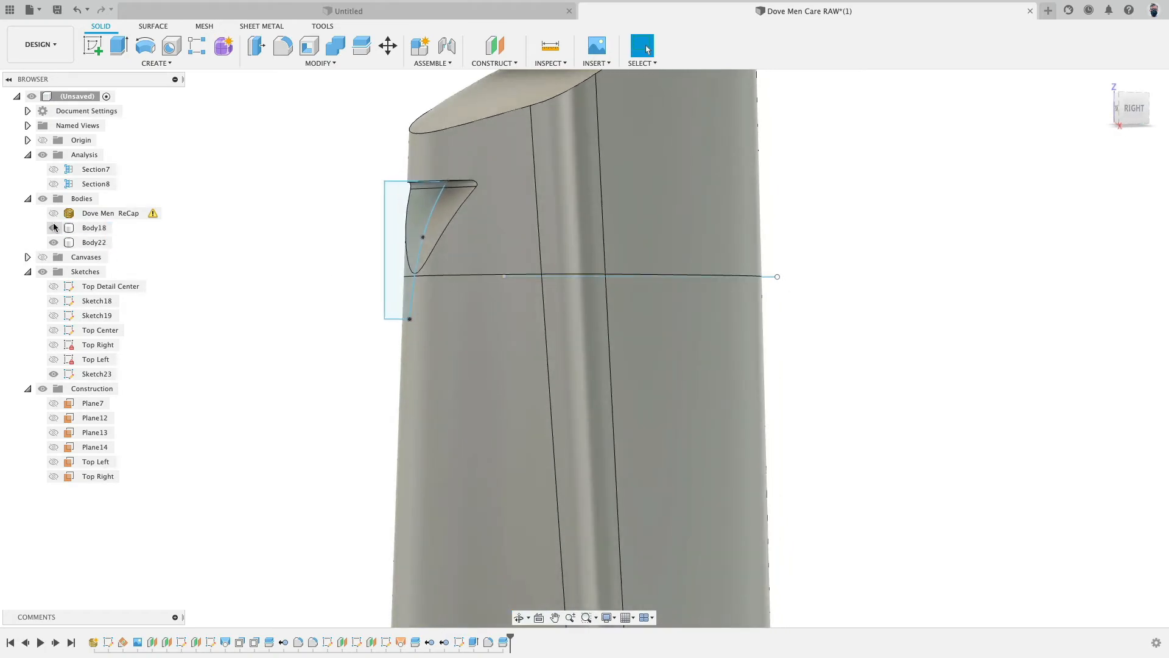
# - Check the split bodies against the scan mesh by toggling their visibility and zooming in on the split line
pyautogui.click(54, 228)
pyautogui.click(53, 242)
pyautogui.click(54, 214)
pyautogui.moveTo(333, 288)
pyautogui.keyDown('shift'); pyautogui.mouseDown(button='middle')
pyautogui.moveTo(329, 323)
pyautogui.moveTo(319, 292)
pyautogui.mouseUp(button='middle'); pyautogui.keyUp('shift')
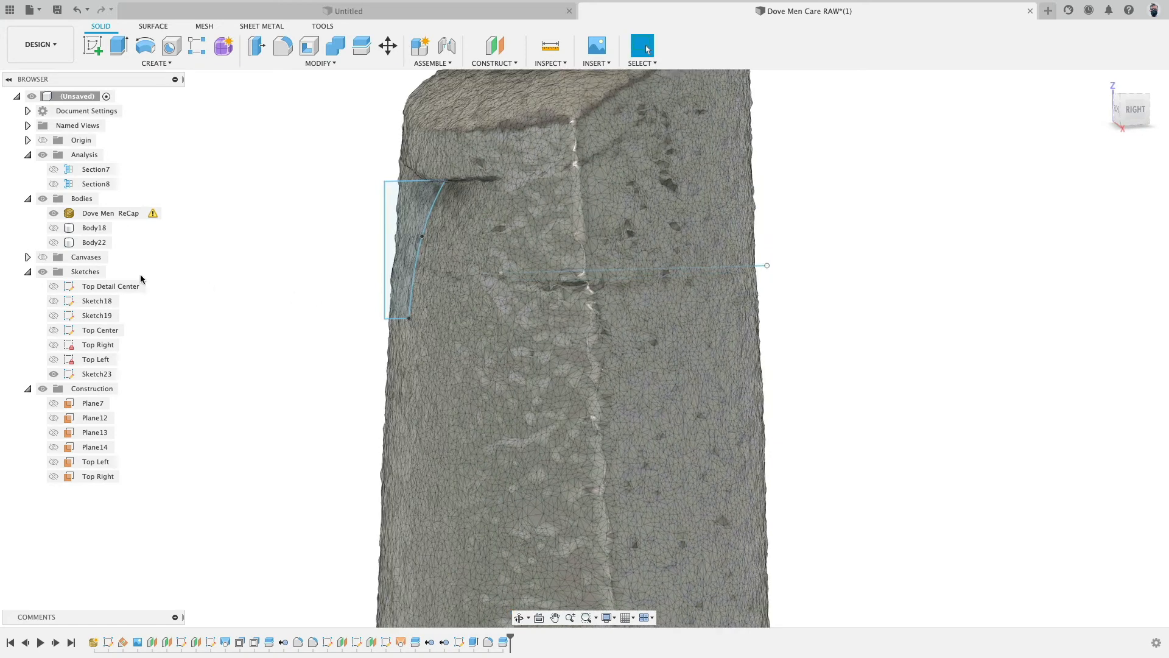
pyautogui.click(54, 214)
pyautogui.click(53, 228)
pyautogui.click(54, 242)
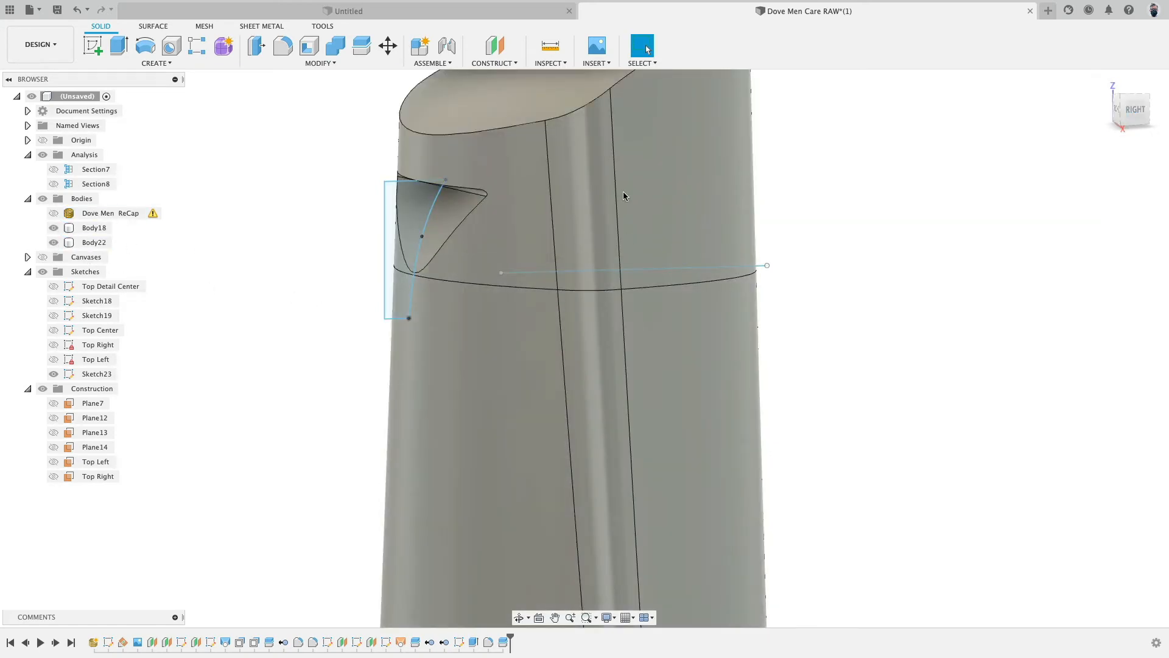
pyautogui.scroll(5, 392, 286)
pyautogui.moveTo(425, 393); pyautogui.dragTo(426, 287)
pyautogui.scroll(-5, 311, 377)
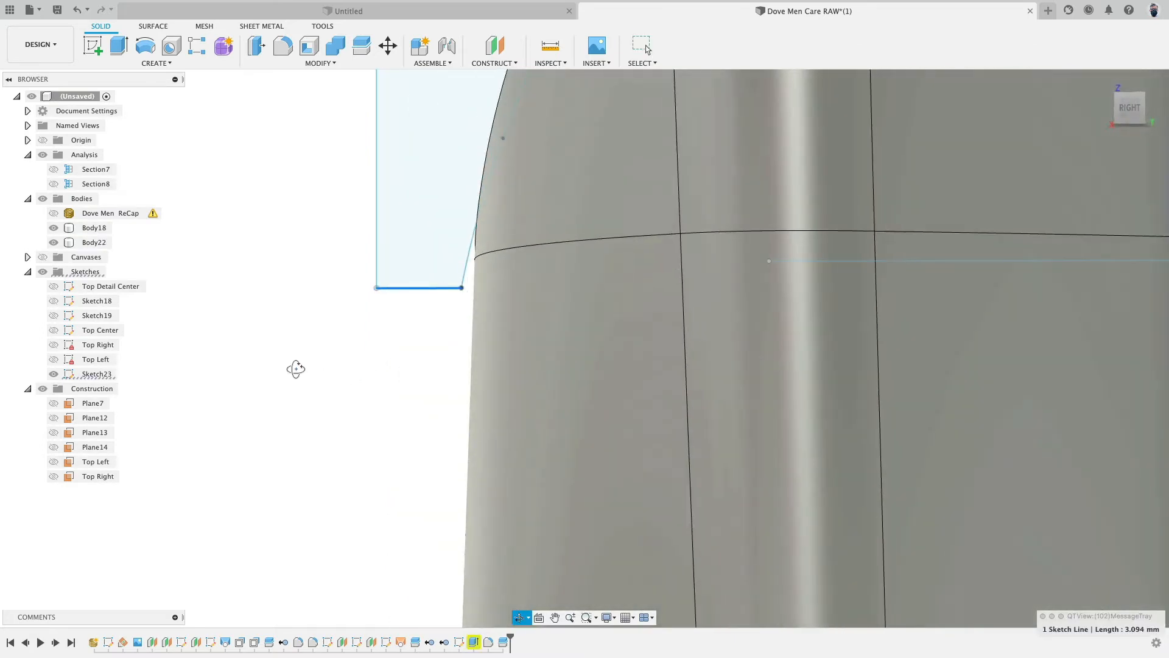
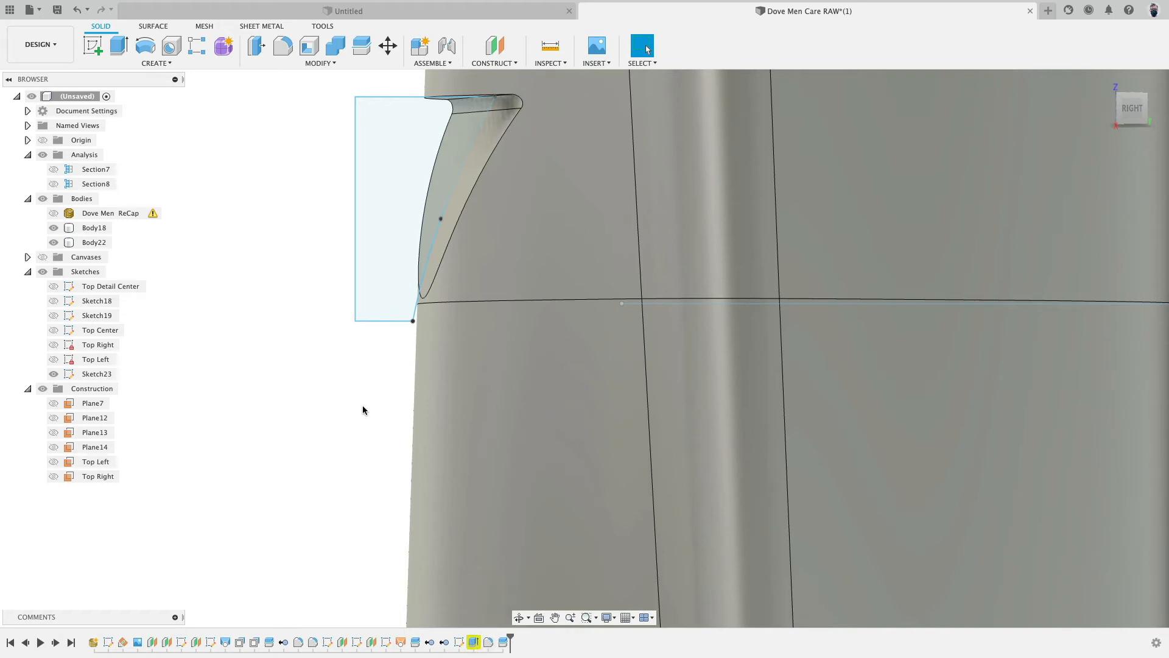
# - Select the short sketch line and review the warning on the Extrude7 cut feature
pyautogui.click(382, 321)
pyautogui.moveTo(378, 349)
pyautogui.keyDown('shift'); pyautogui.mouseDown(button='middle')
pyautogui.moveTo(363, 347)
pyautogui.moveTo(378, 335)
pyautogui.mouseUp(button='middle'); pyautogui.keyUp('shift')
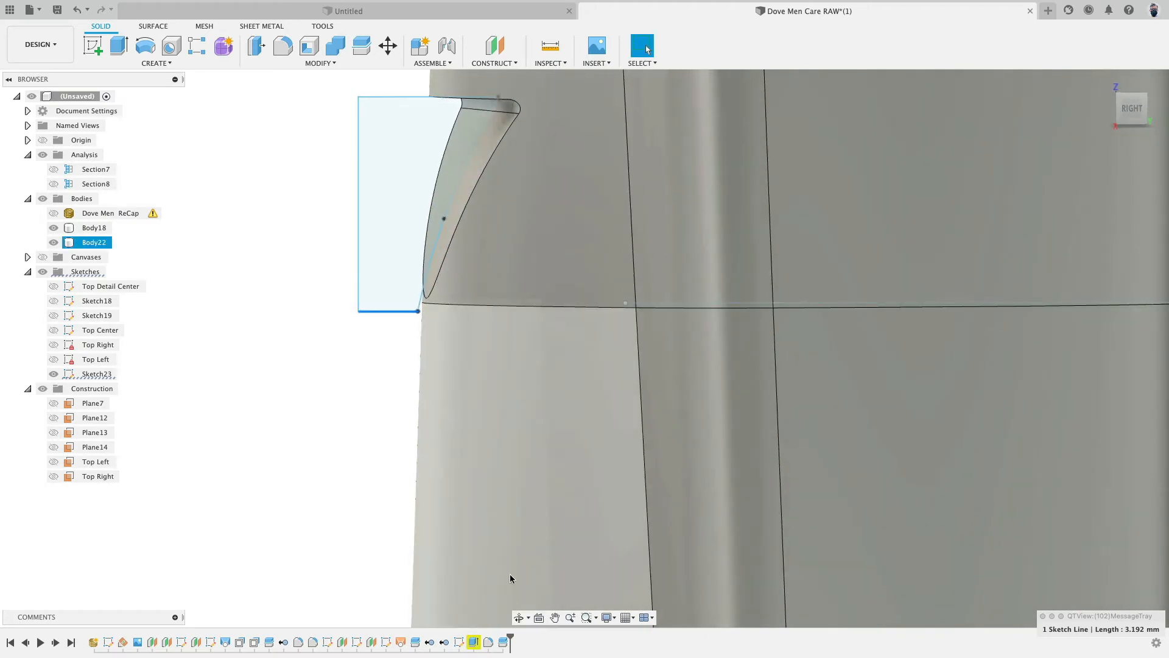
pyautogui.rightClick(474, 643)
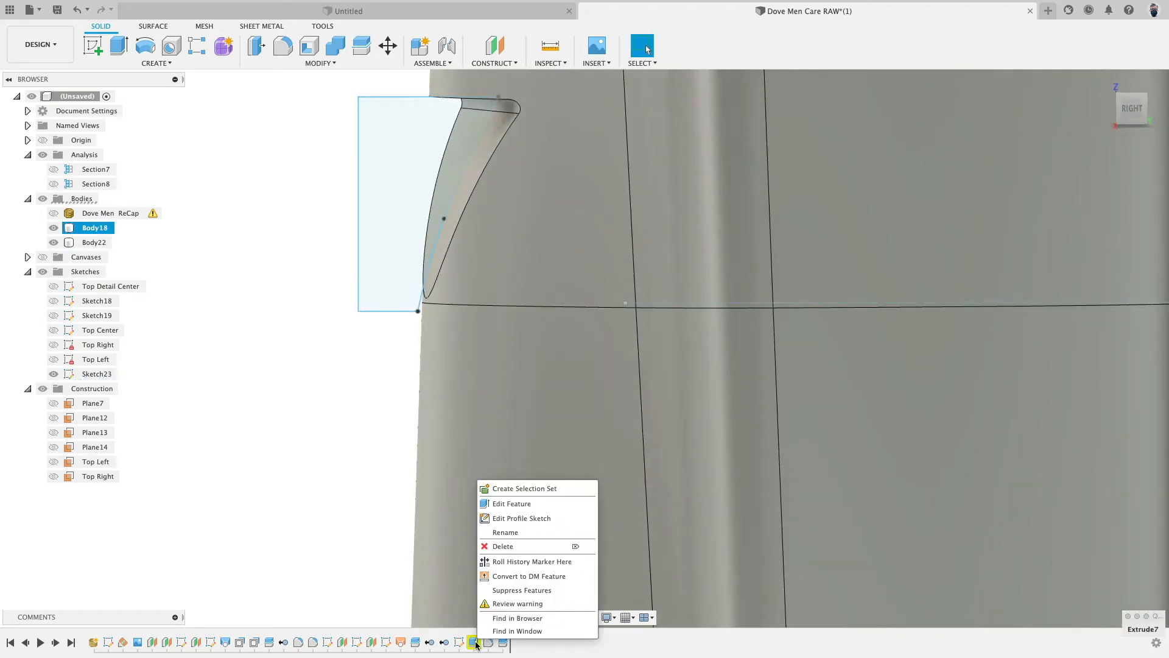
pyautogui.click(497, 606)
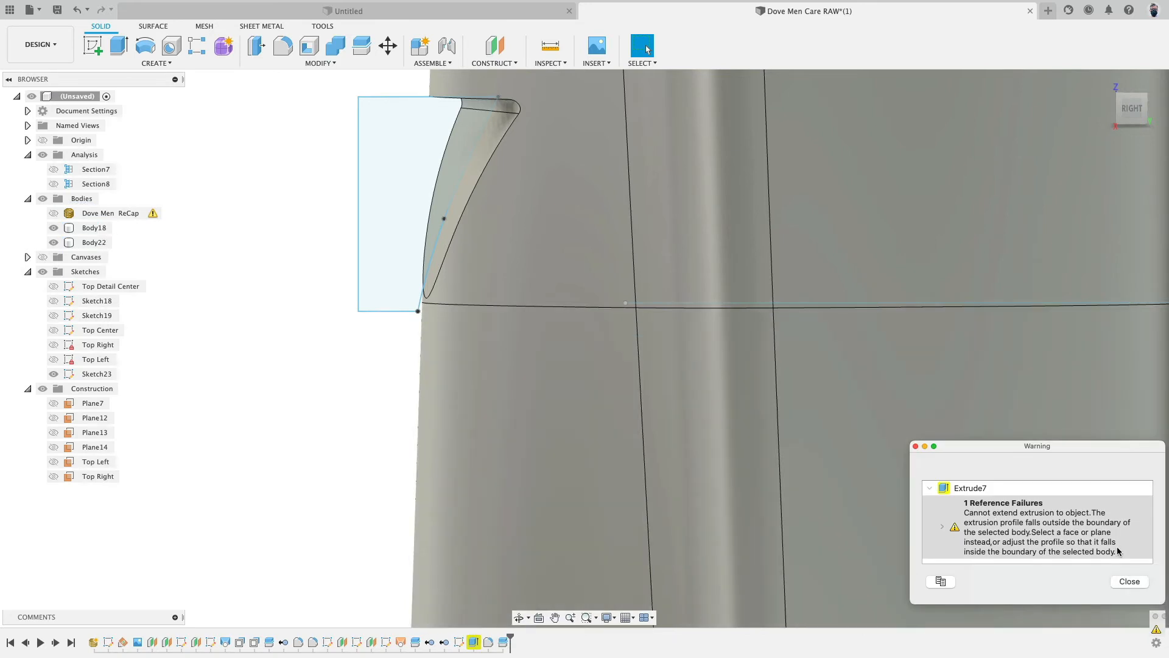
pyautogui.click(1130, 582)
# - Edit the Extrude7 cut to a symmetric distance extent of about 20.871 mm
pyautogui.rightClick(476, 642)
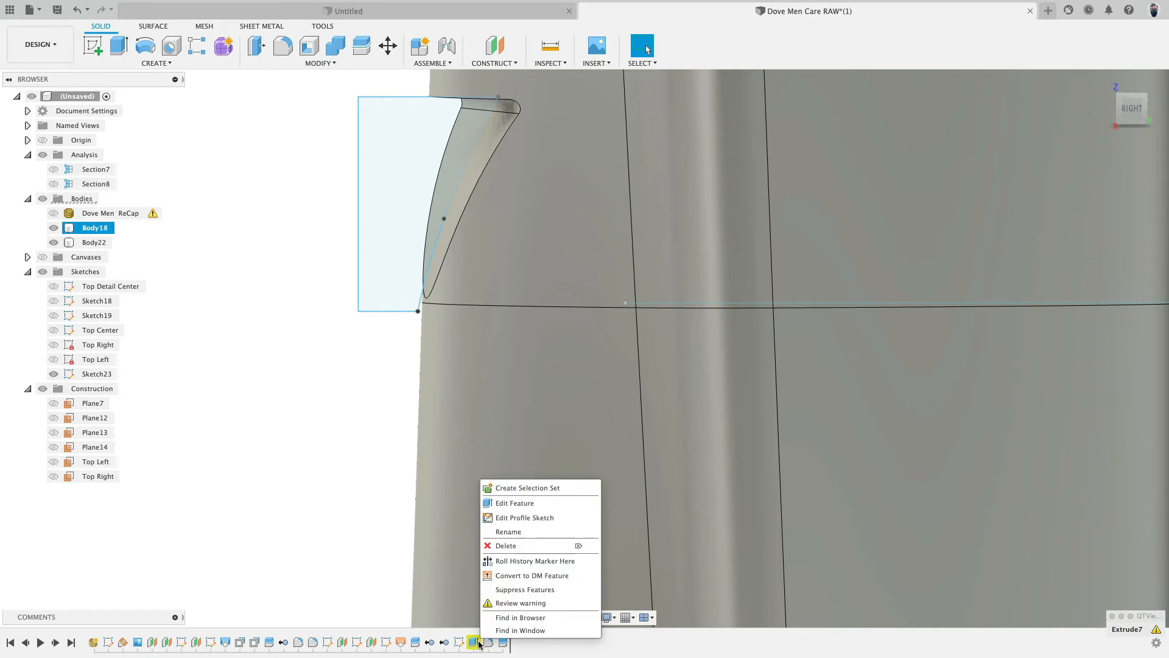
pyautogui.click(509, 505)
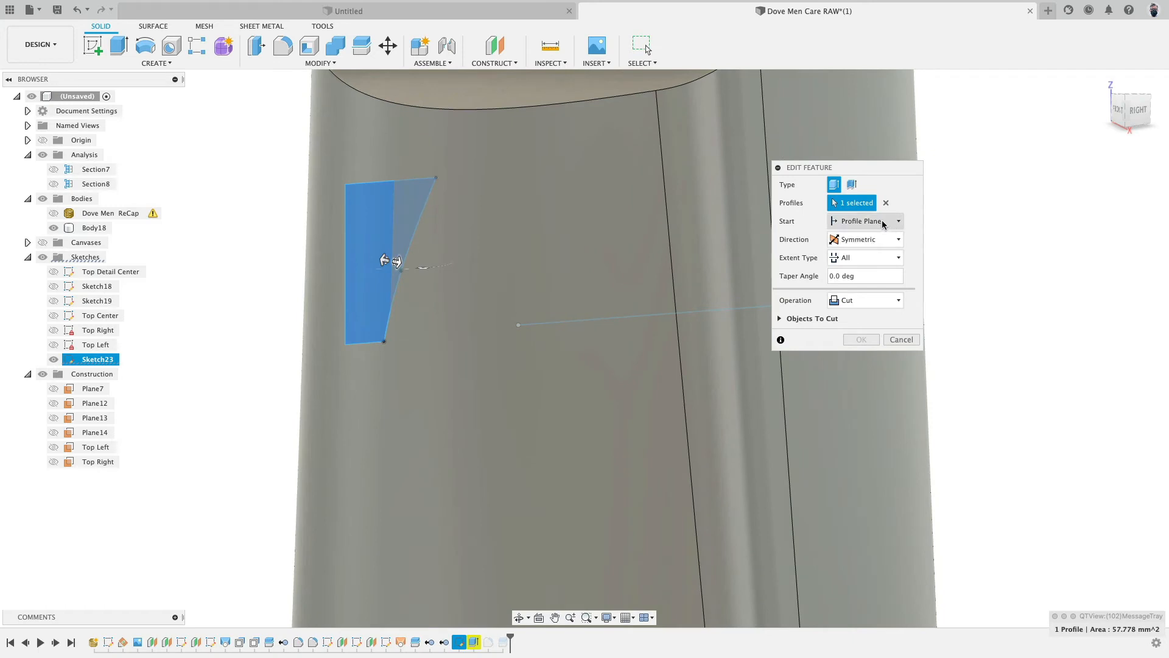
pyautogui.click(883, 224)
pyautogui.click(905, 190)
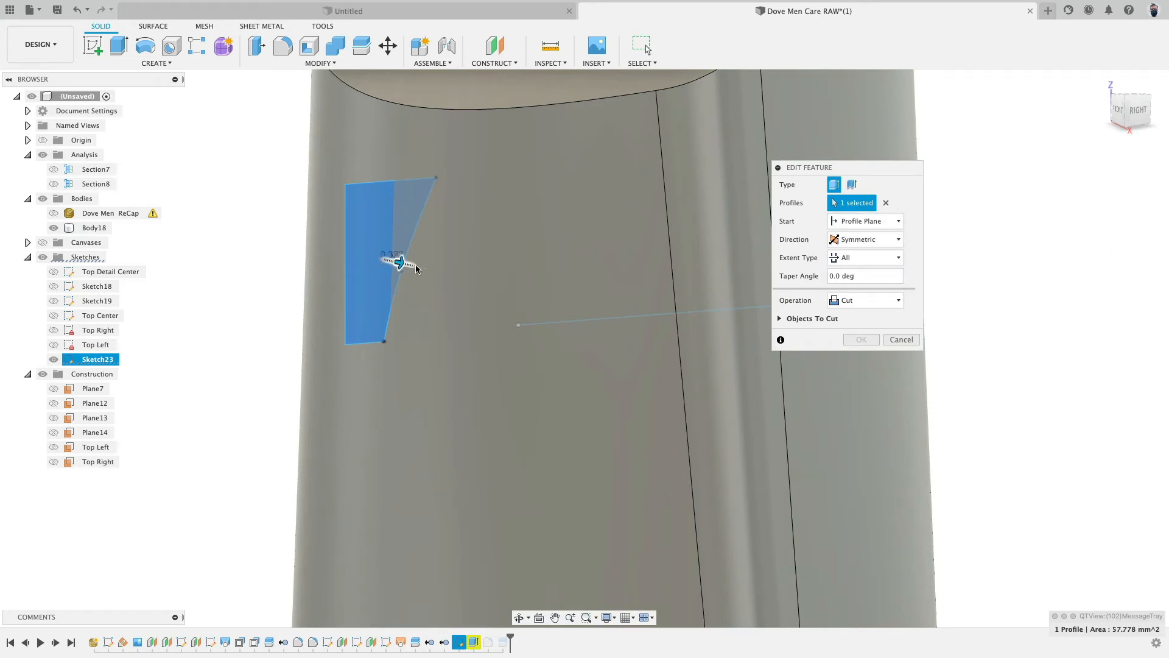
pyautogui.moveTo(416, 269); pyautogui.dragTo(564, 300)
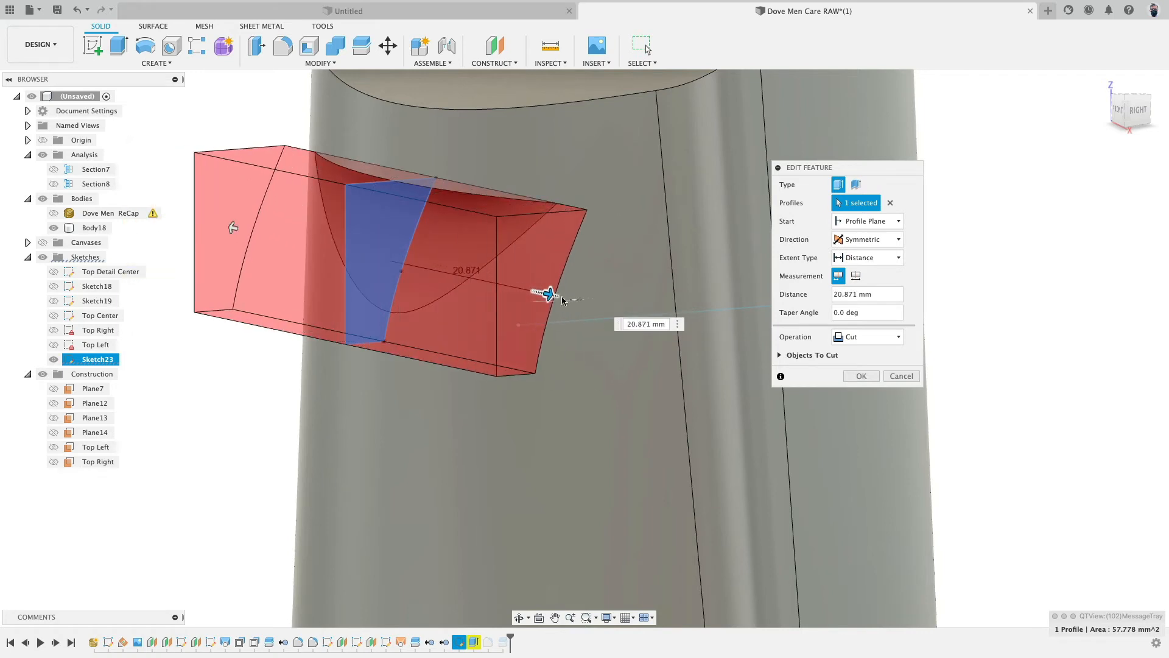
pyautogui.click(866, 377)
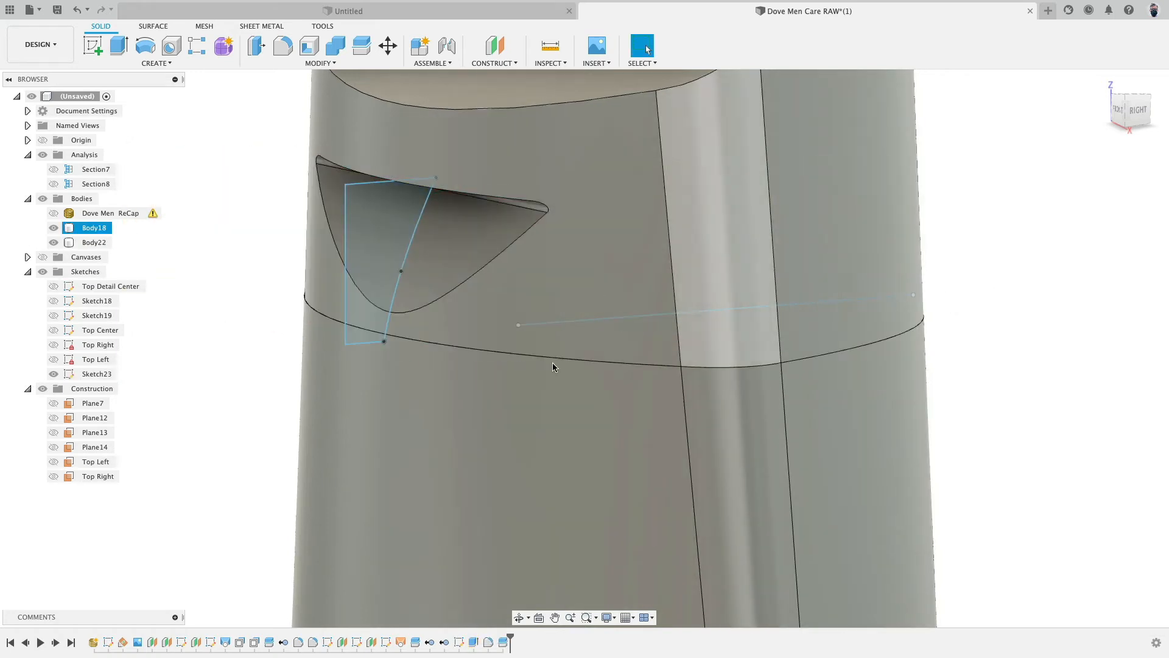
# - Hide the lower body and fillet the upper body's bottom edge loop with a 0.25 mm radius
pyautogui.keyDown('shift'); pyautogui.moveTo(553, 363); pyautogui.dragTo(357, 380, button='middle'); pyautogui.keyUp('shift')
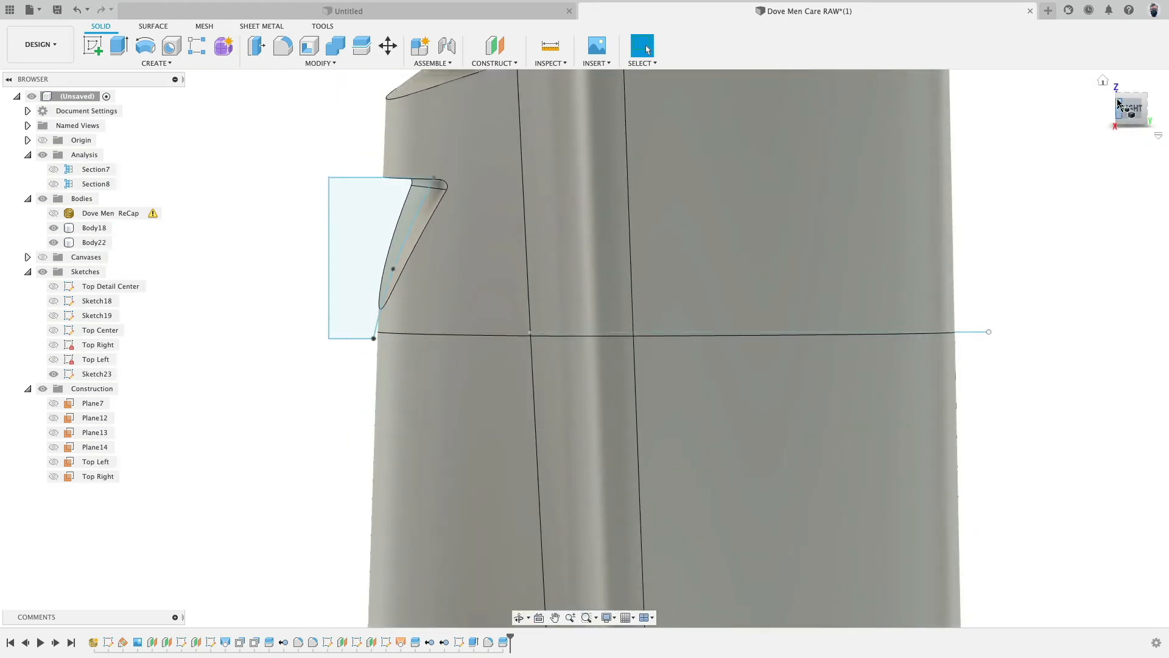
pyautogui.click(1131, 111)
pyautogui.moveTo(336, 246)
pyautogui.mouseDown(button='middle')
pyautogui.moveTo(280, 348)
pyautogui.moveTo(303, 337)
pyautogui.moveTo(318, 402)
pyautogui.moveTo(367, 416)
pyautogui.mouseUp(button='middle')
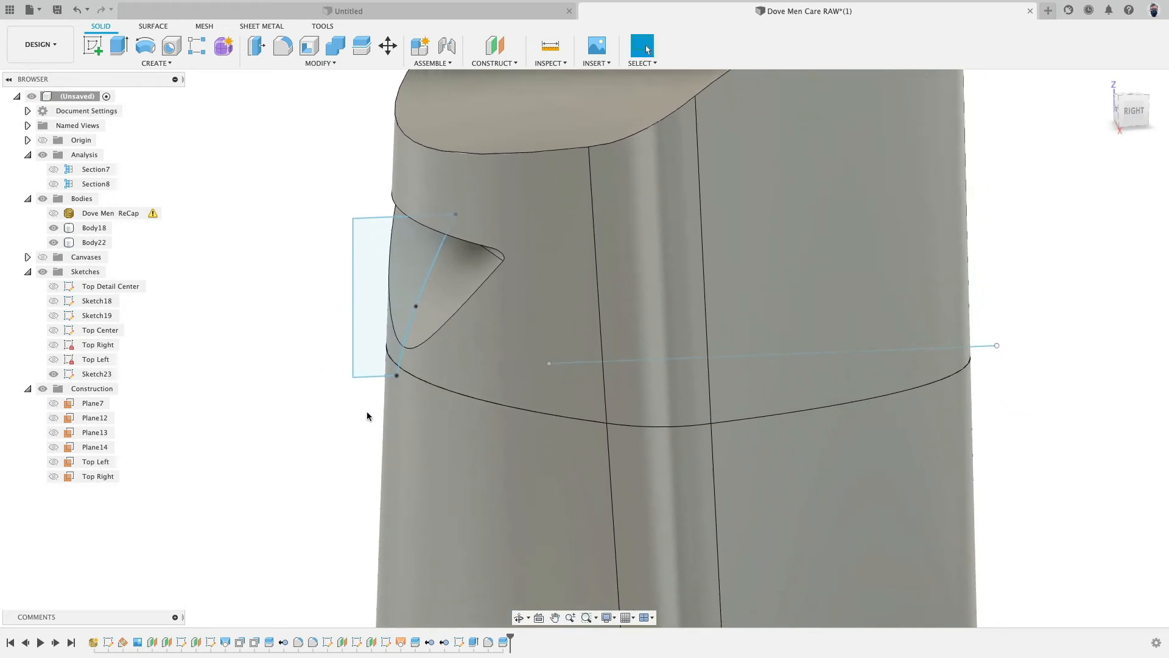
pyautogui.scroll(-3, 367, 416)
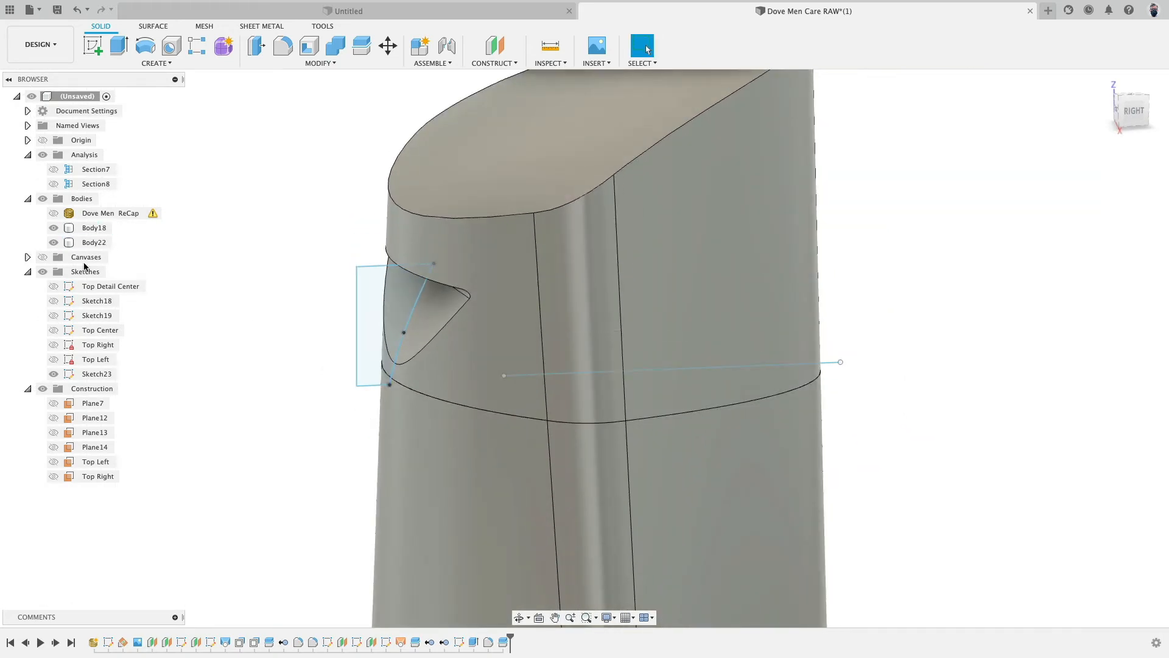
pyautogui.click(53, 227)
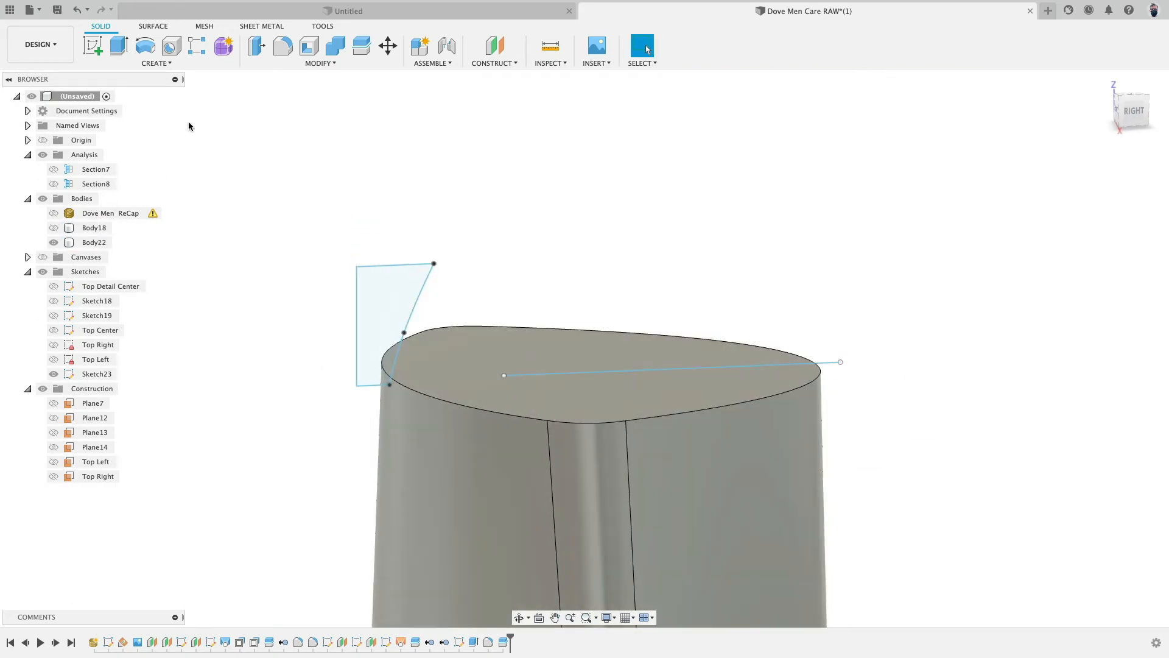
pyautogui.press('f')
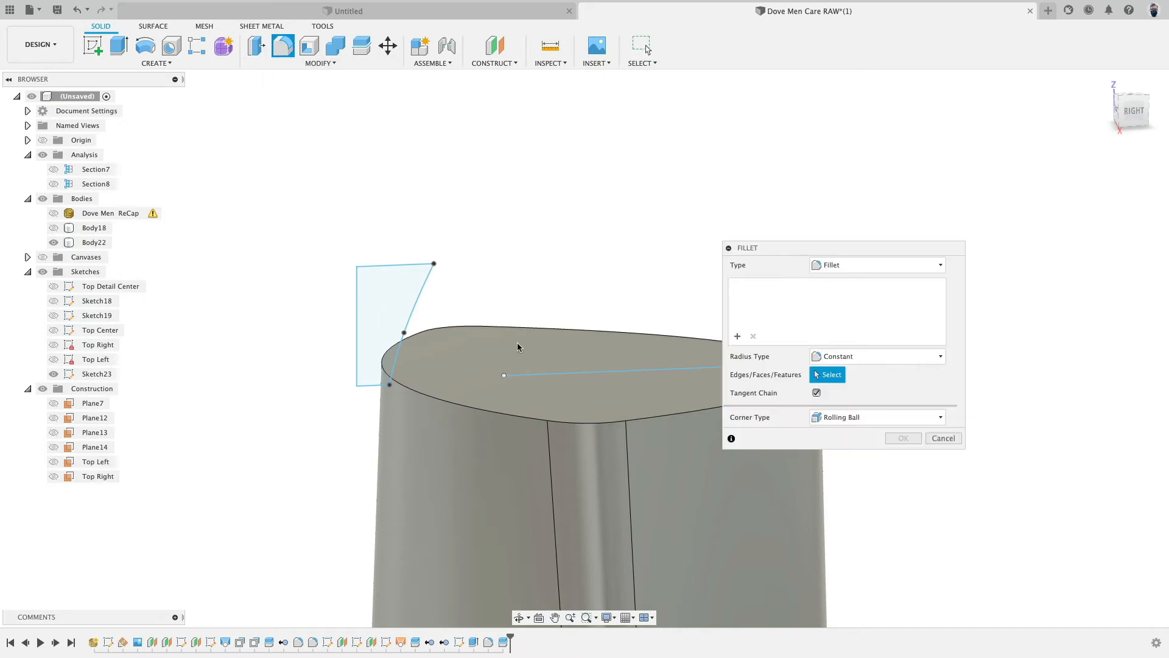
pyautogui.click(598, 424)
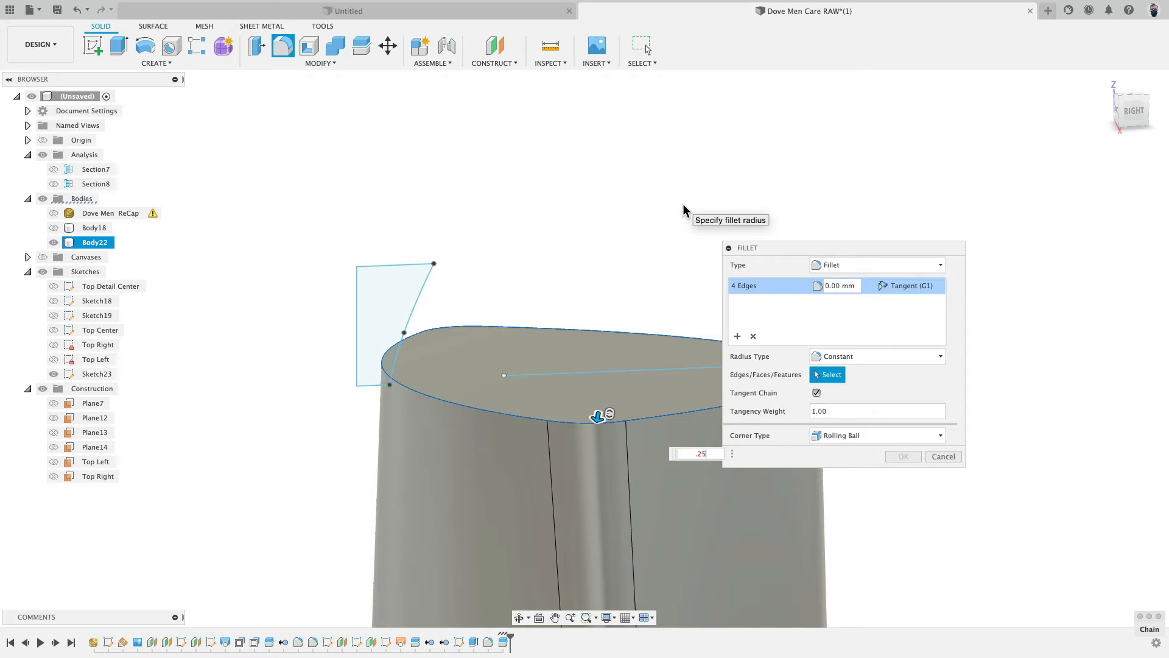
pyautogui.click(903, 457)
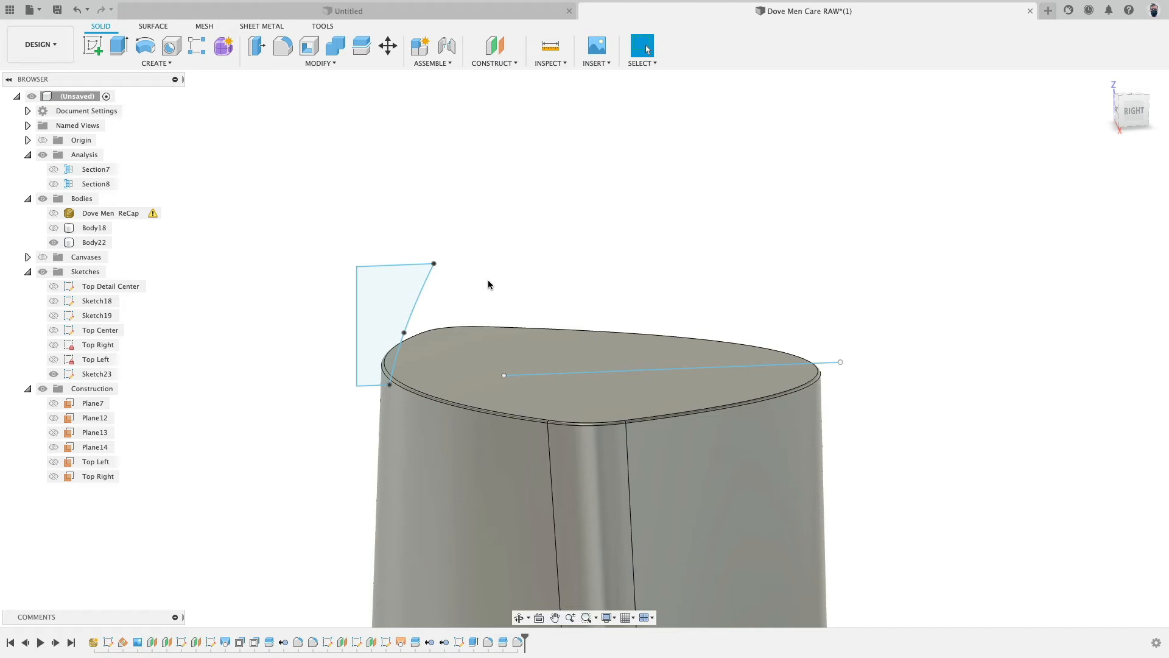
# - Swap body visibility and fillet the lower body's top edge loop with a 0.2 mm radius
pyautogui.click(53, 242)
pyautogui.click(54, 228)
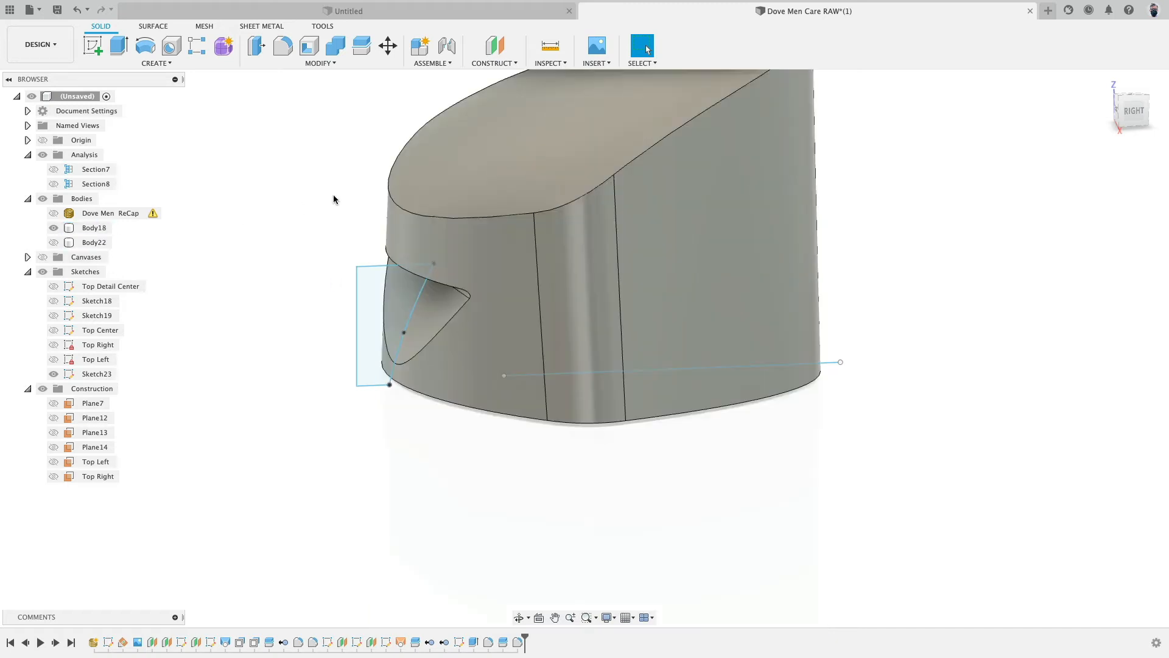
pyautogui.click(285, 54)
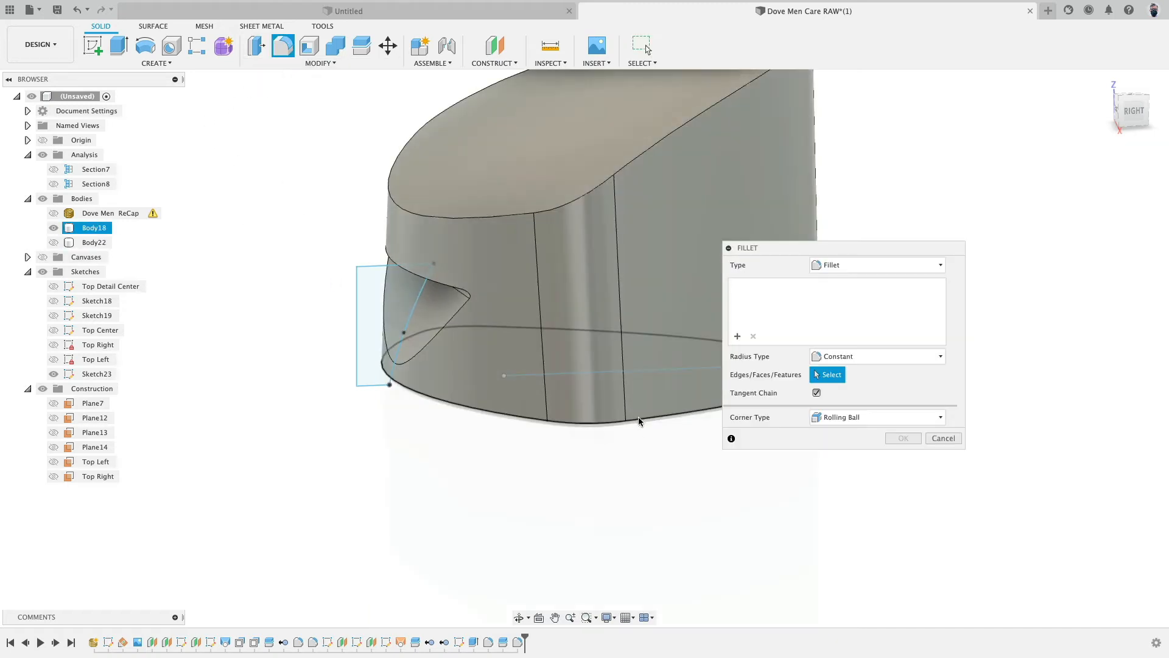
pyautogui.click(638, 419)
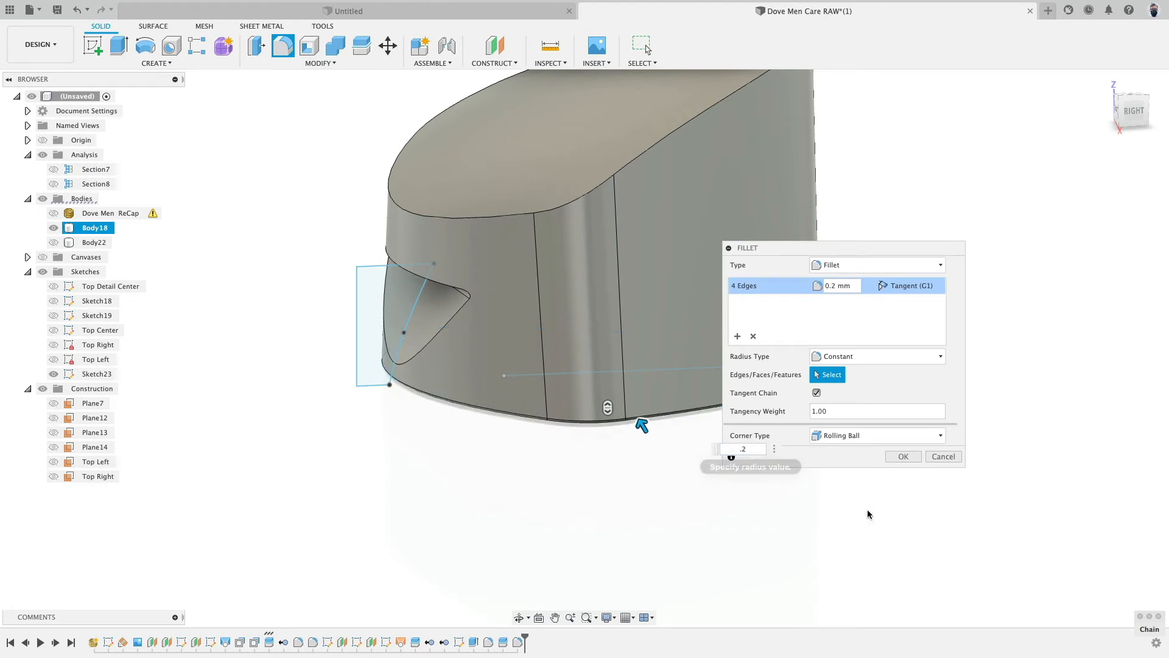
pyautogui.click(908, 458)
# - Show both bodies and join them into one body with Combine
pyautogui.keyDown('shift'); pyautogui.moveTo(723, 531); pyautogui.dragTo(683, 425, button='middle'); pyautogui.keyUp('shift')
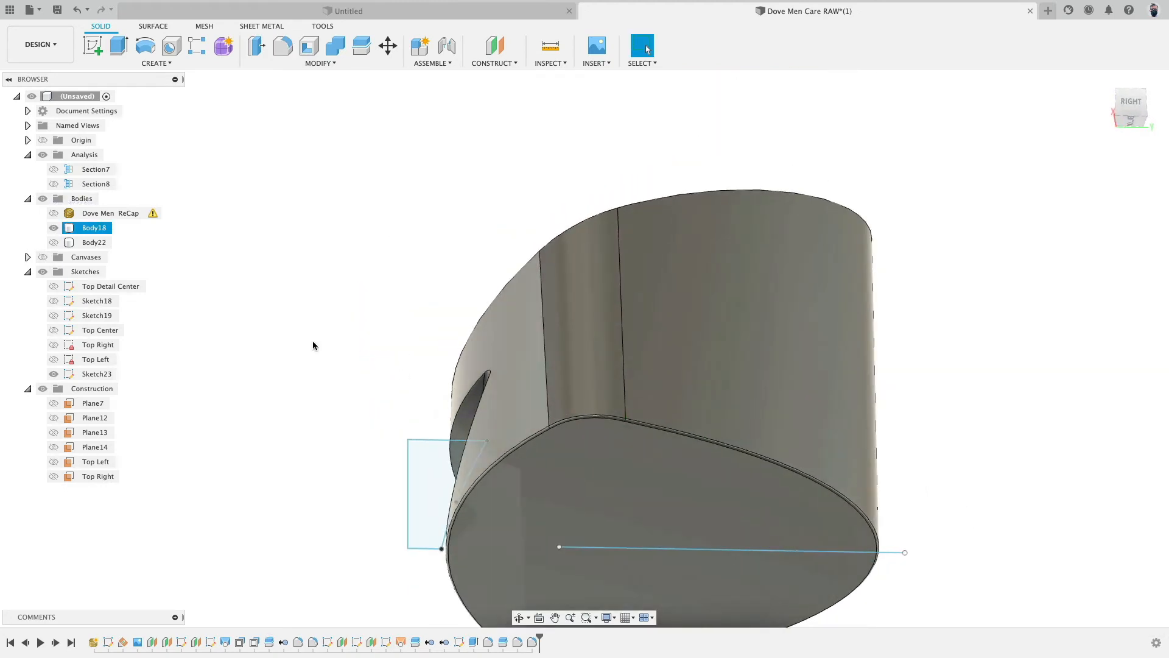
pyautogui.click(54, 241)
pyautogui.keyDown('shift'); pyautogui.moveTo(283, 318); pyautogui.dragTo(304, 438, button='middle'); pyautogui.keyUp('shift')
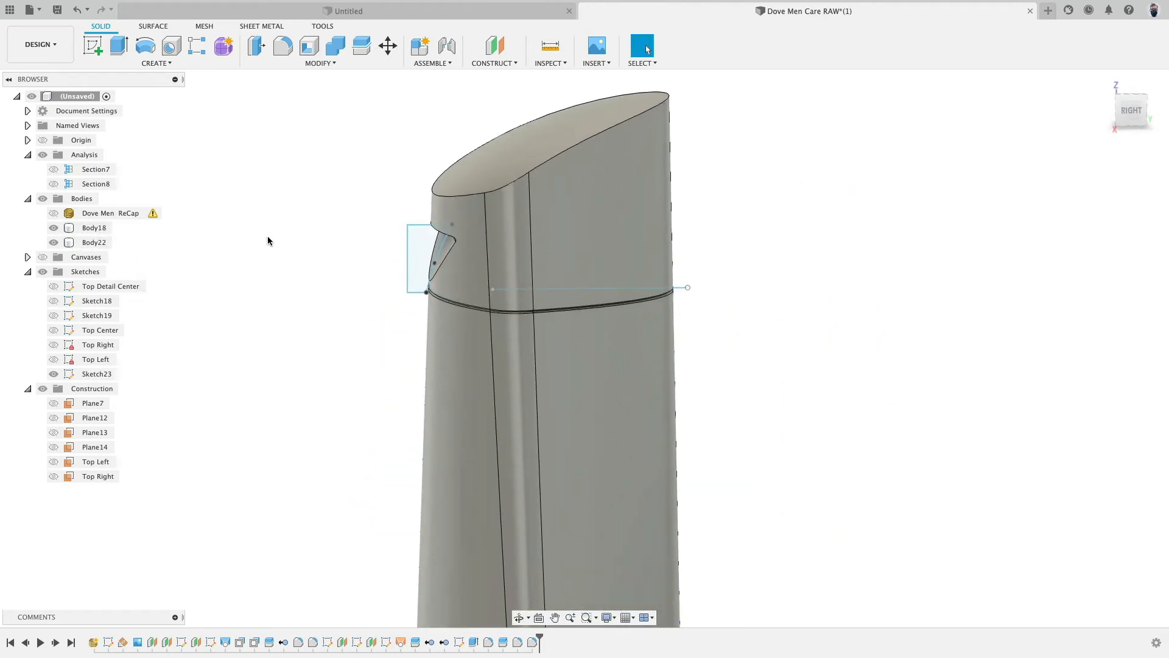
pyautogui.click(335, 46)
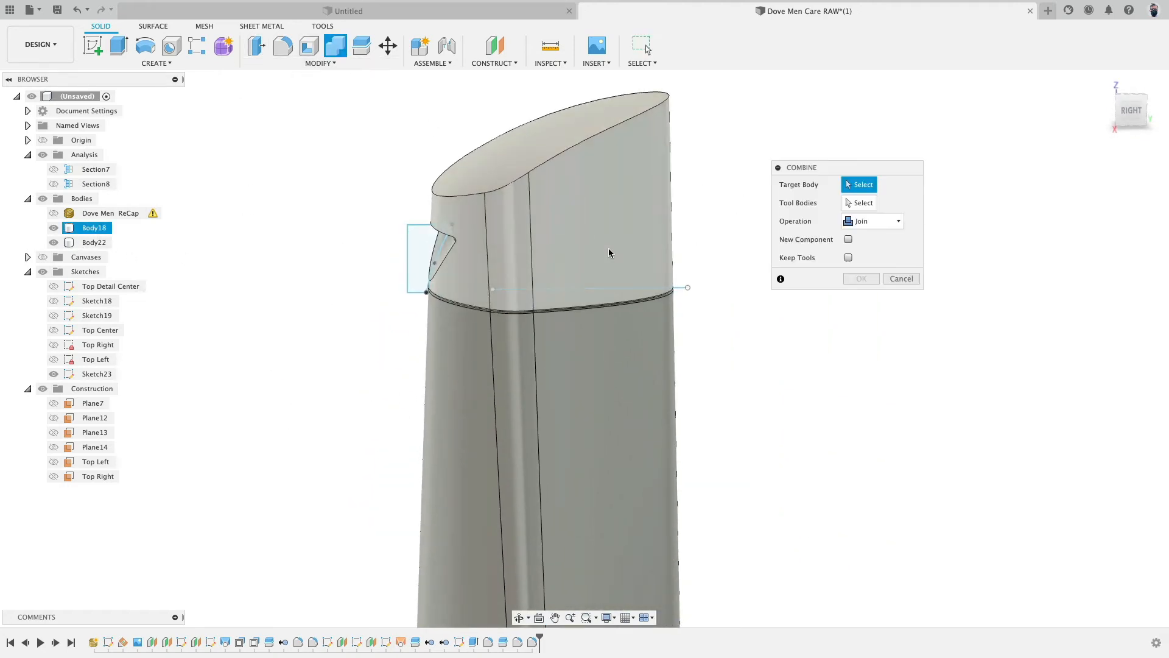
pyautogui.click(612, 253)
pyautogui.click(873, 280)
pyautogui.scroll(6, 712, 344)
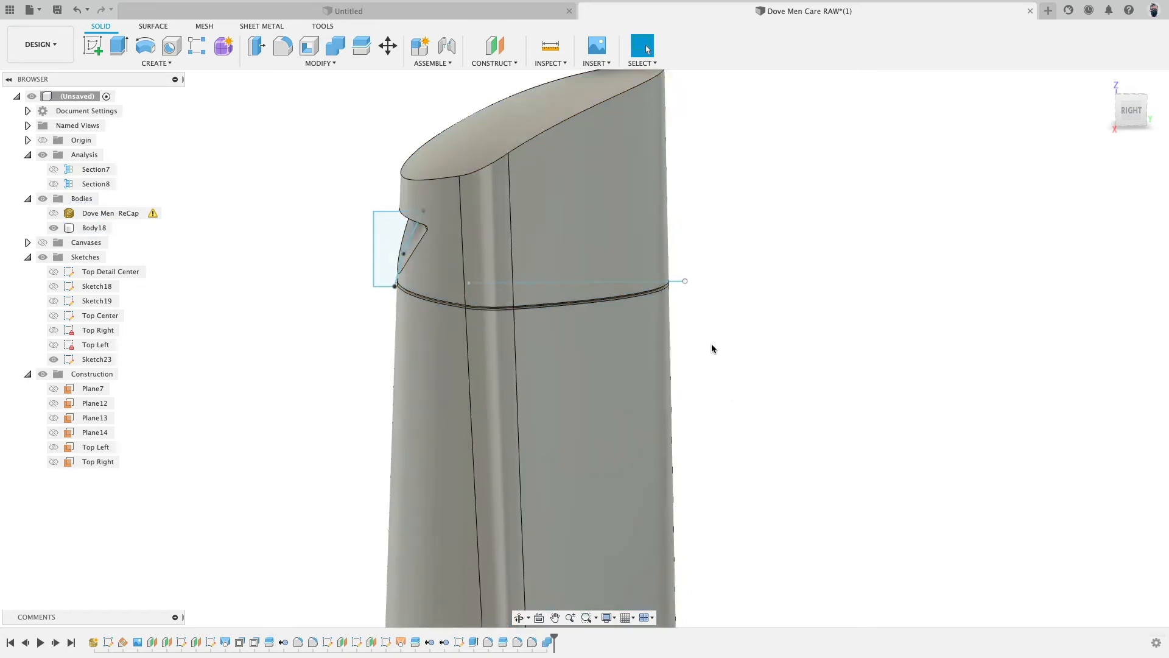
# - Compare the joined body against the scan mesh from the right view by toggling their visibility
pyautogui.moveTo(719, 330)
pyautogui.keyDown('shift'); pyautogui.mouseDown(button='middle')
pyautogui.moveTo(700, 319)
pyautogui.moveTo(572, 323)
pyautogui.moveTo(714, 322)
pyautogui.moveTo(736, 354)
pyautogui.moveTo(784, 343)
pyautogui.moveTo(740, 337)
pyautogui.mouseUp(button='middle'); pyautogui.keyUp('shift')
pyautogui.moveTo(836, 280); pyautogui.dragTo(819, 394, button='middle')
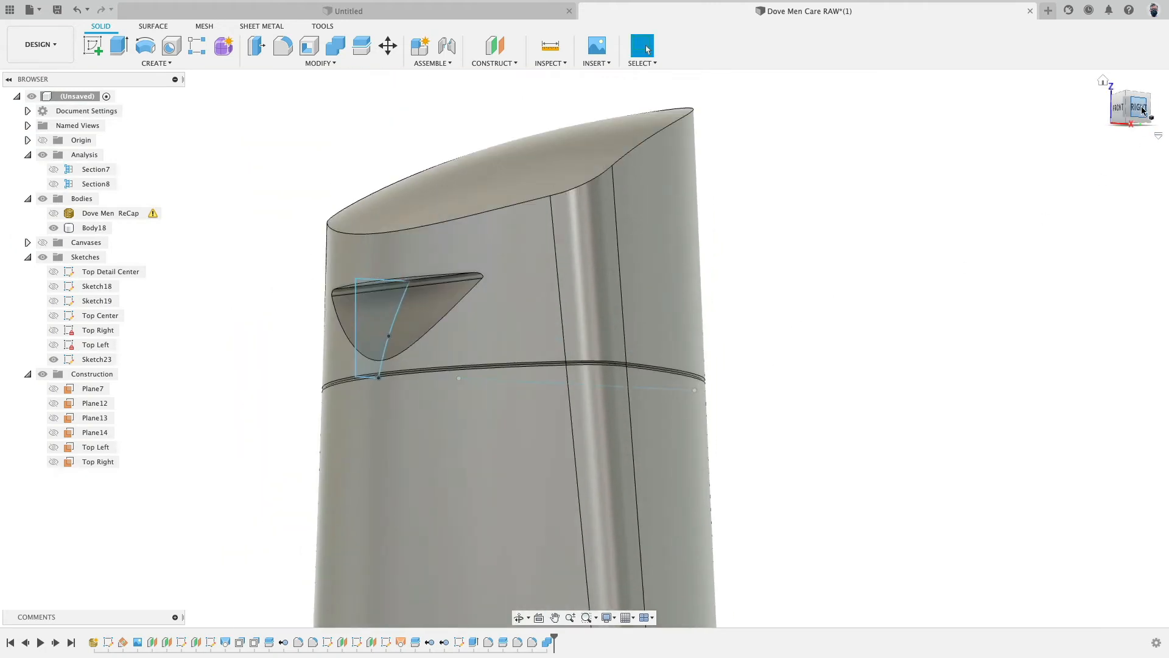
pyautogui.click(1143, 110)
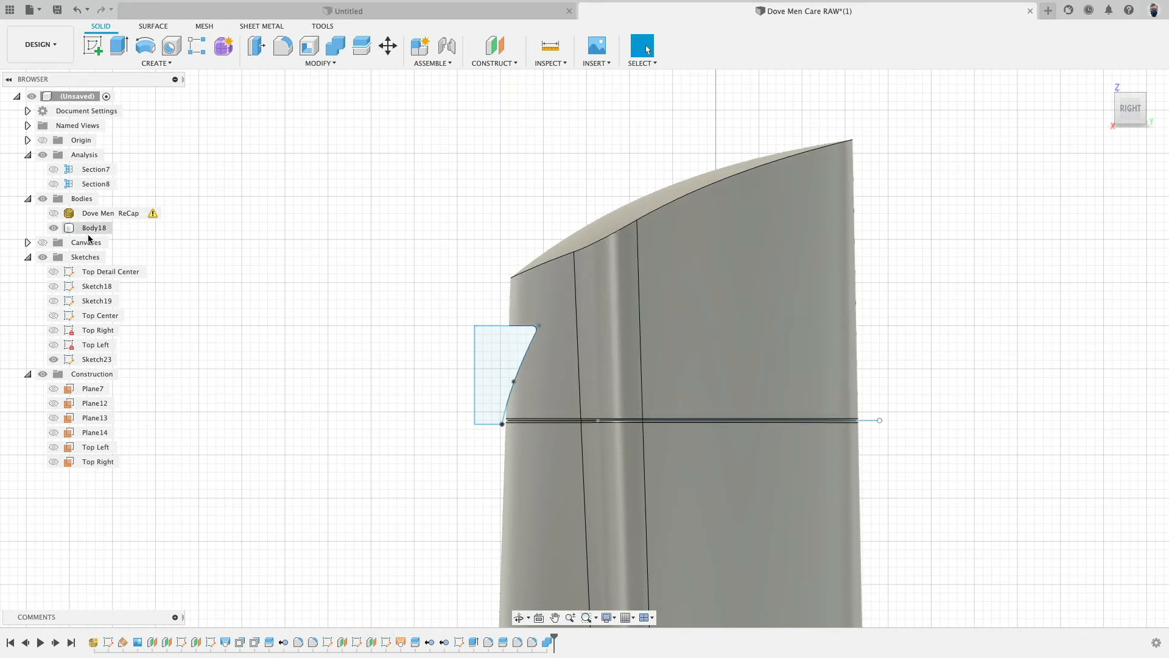
pyautogui.click(53, 213)
pyautogui.click(54, 227)
pyautogui.click(521, 316)
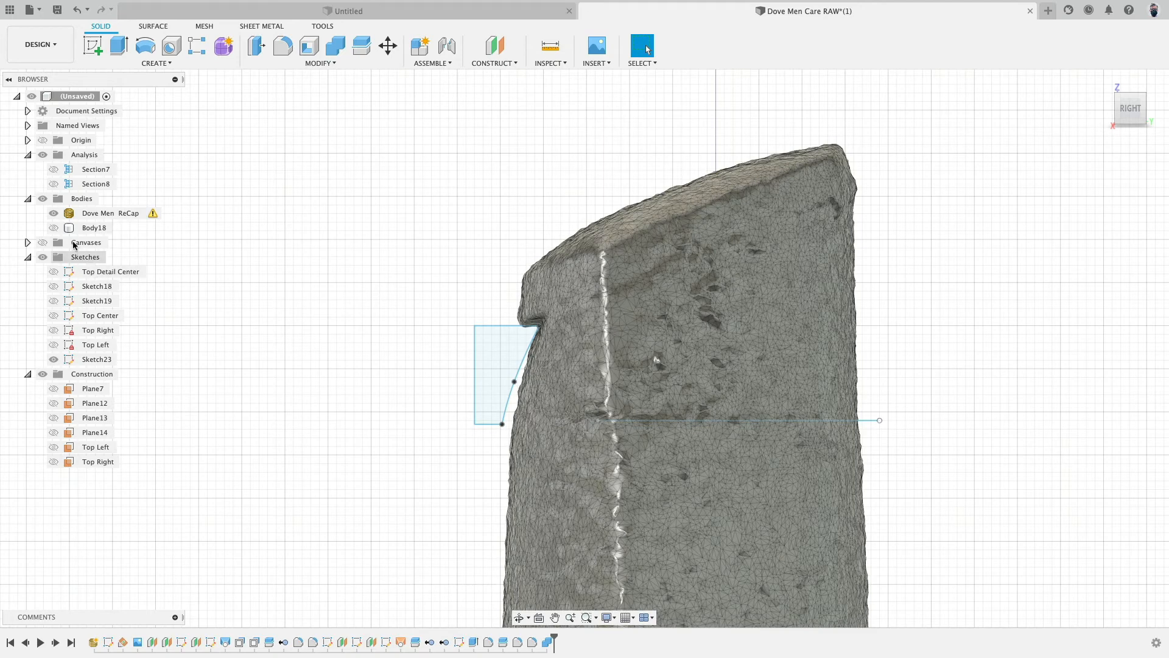
pyautogui.click(53, 214)
pyautogui.click(54, 229)
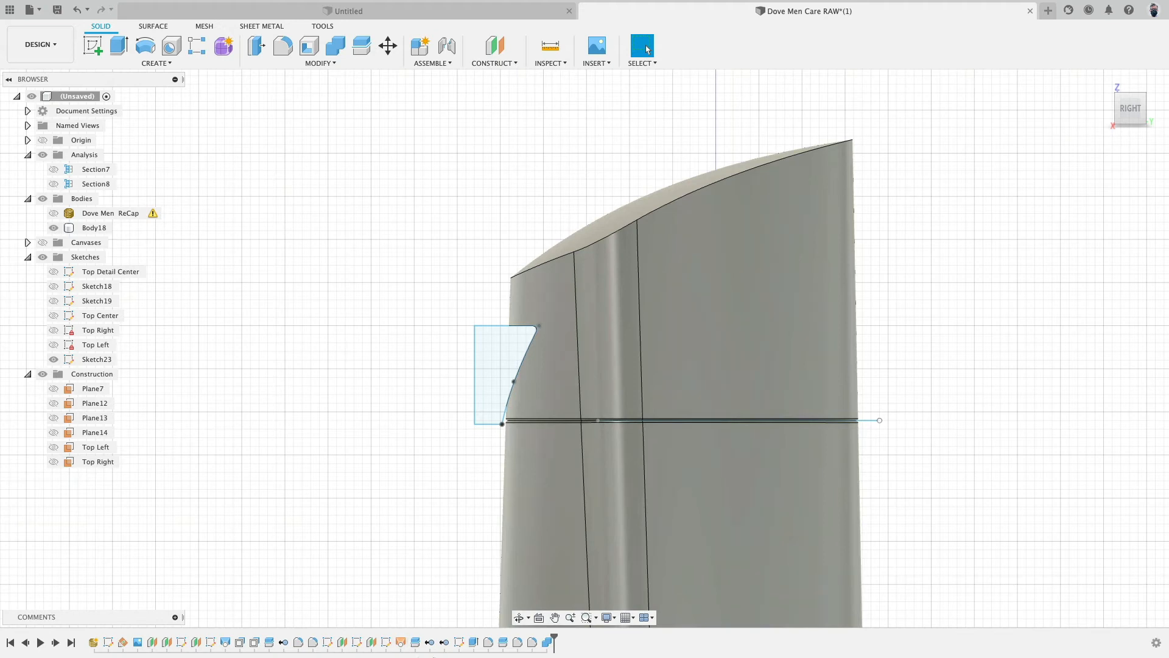
# - Edit the cut-profile sketch, delete its top line and fix the curve's upper endpoint
pyautogui.doubleClick(460, 642)
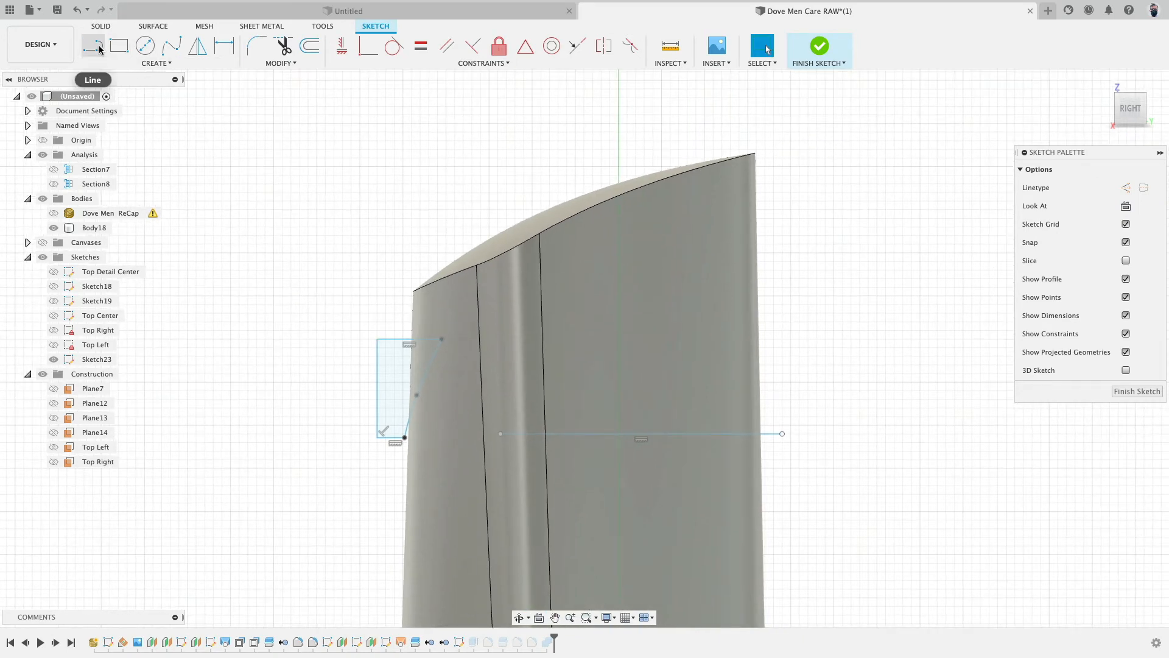
pyautogui.click(407, 346)
pyautogui.press('Delete')
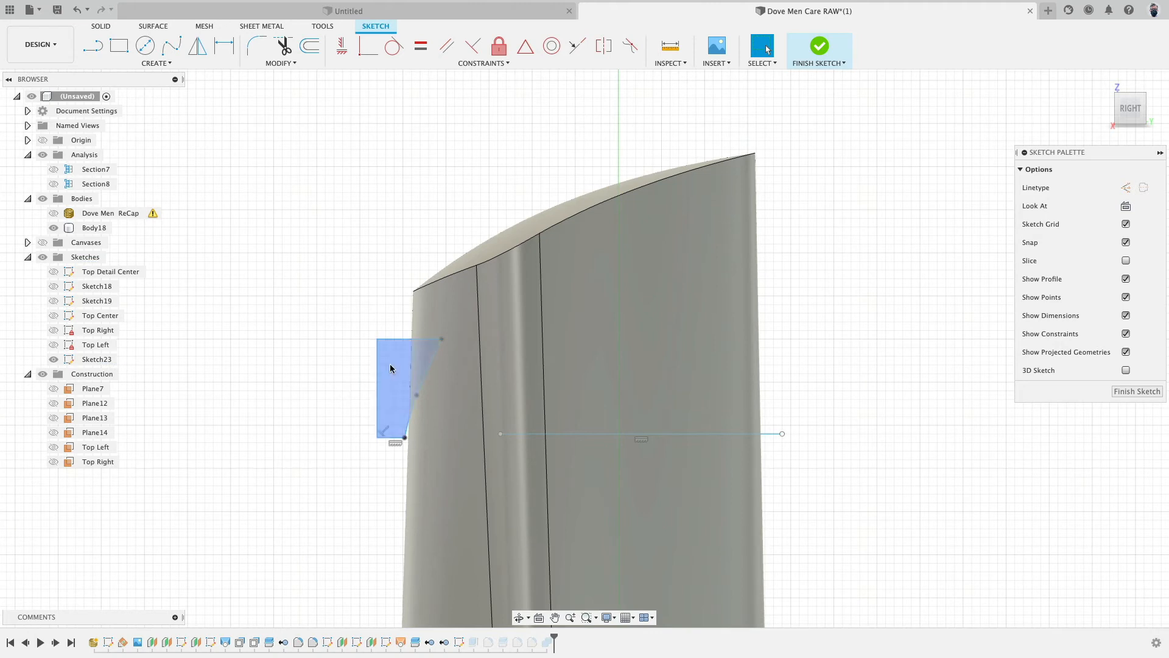
pyautogui.click(442, 339)
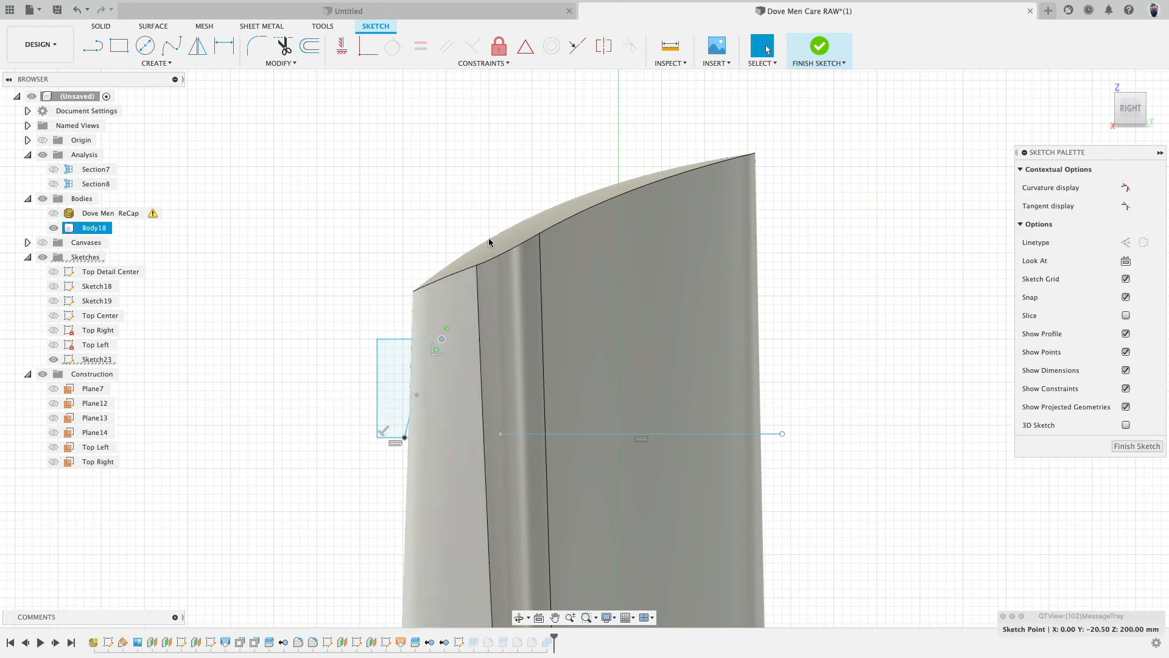
pyautogui.click(498, 45)
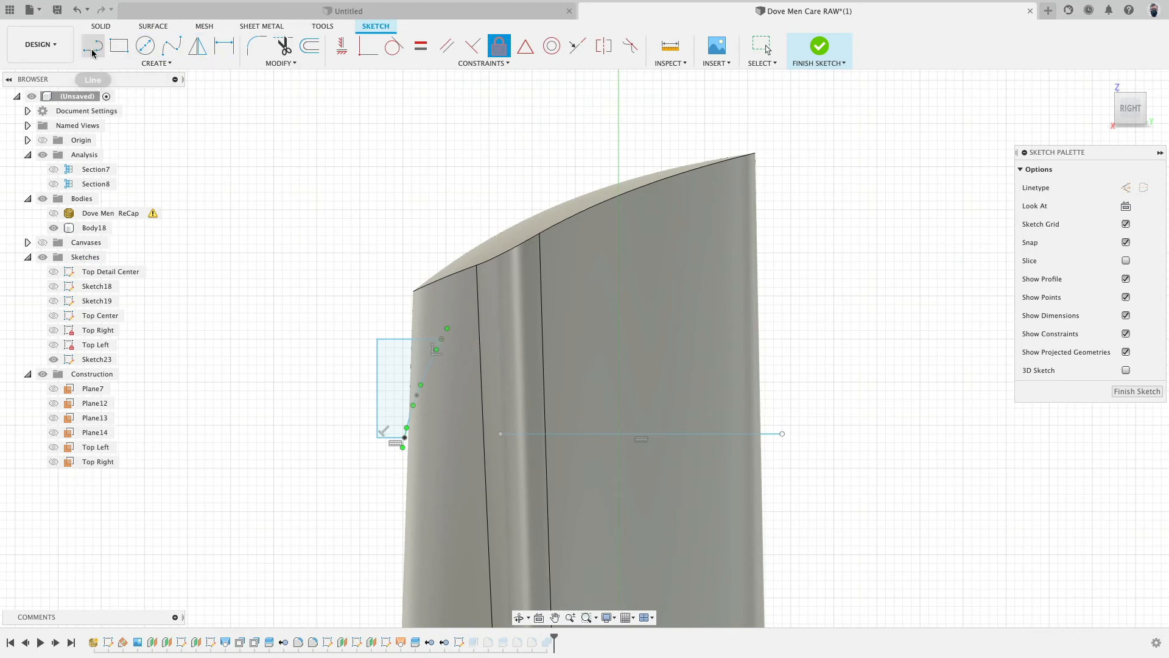
# - Draw a horizontal line from the curve's upper endpoint across the body in the cut-profile sketch
pyautogui.press('l')
pyautogui.click(442, 338)
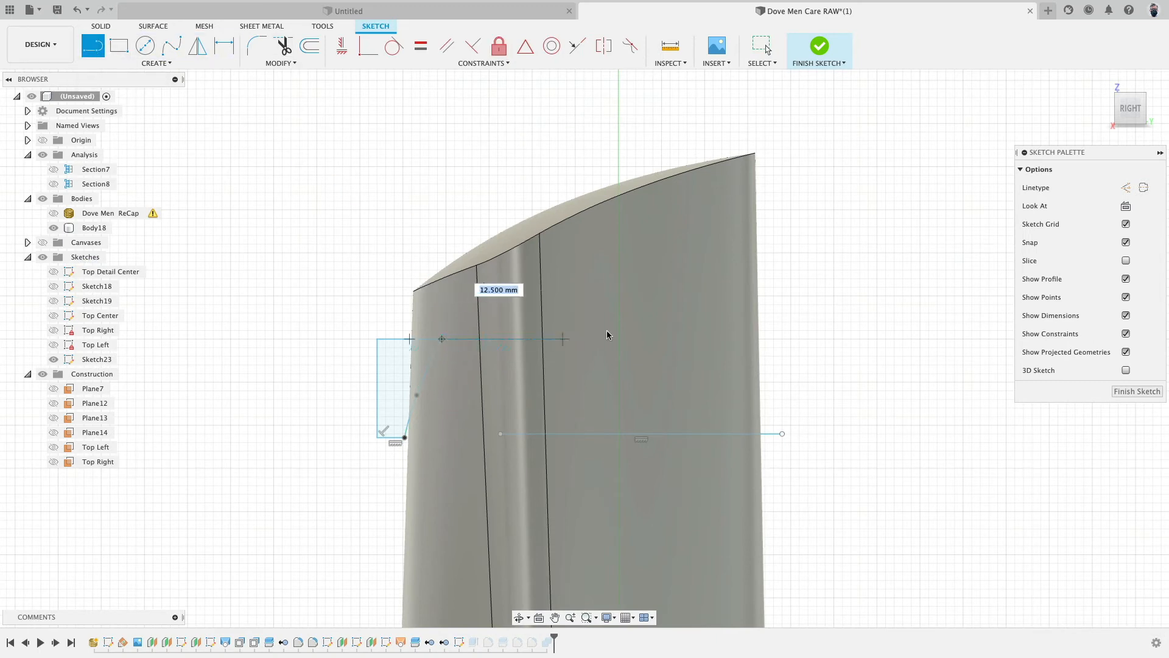
pyautogui.click(816, 338)
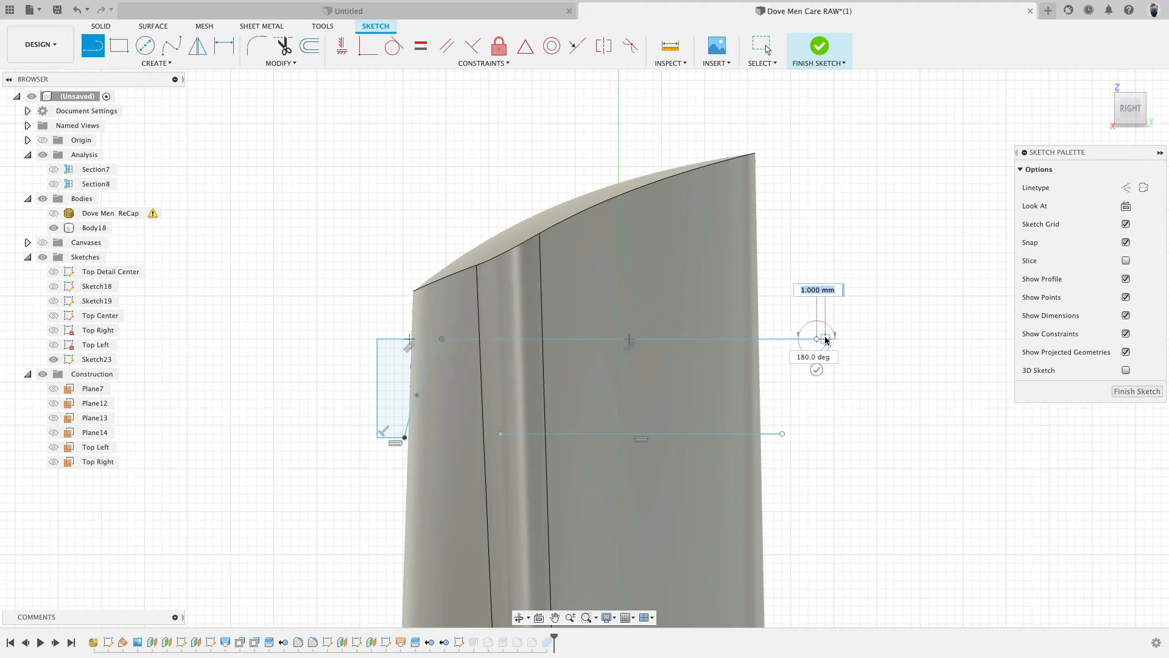
pyautogui.press('Escape')
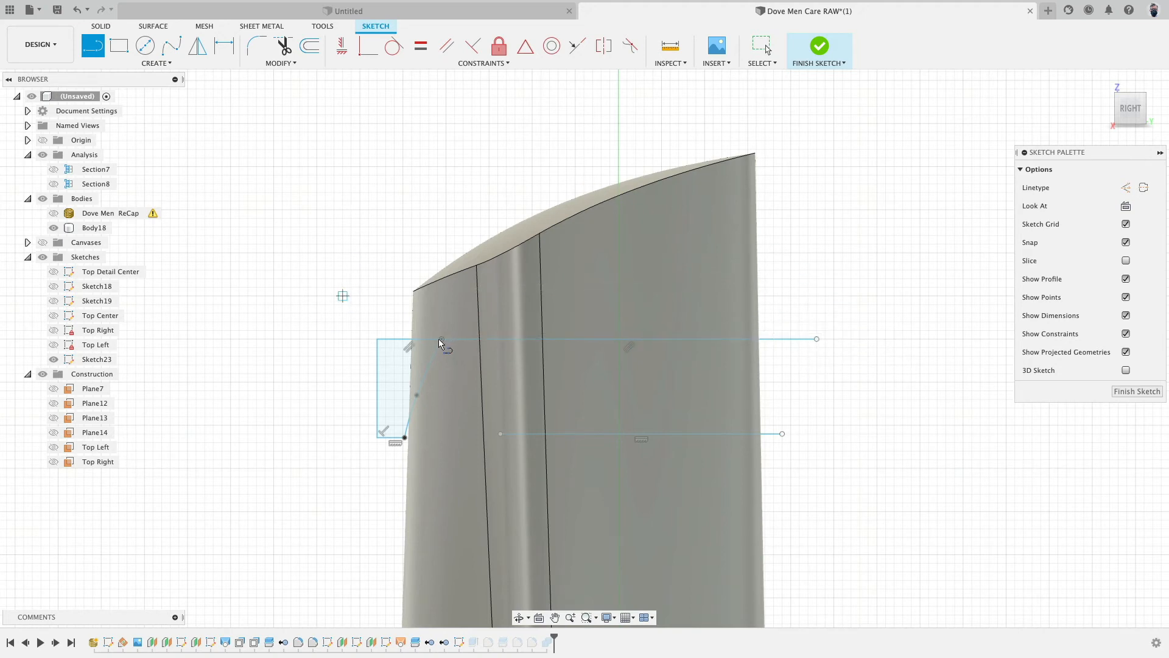
pyautogui.press('Escape')
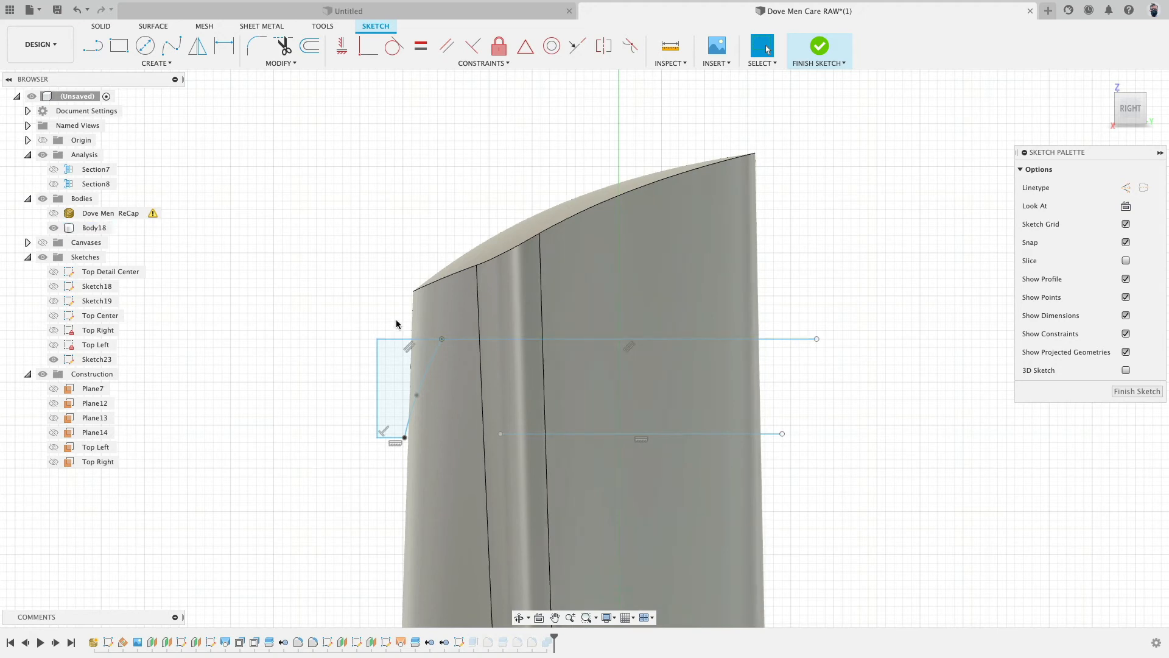
# - Angle the new line's far end upward along the top slope and show the scan mesh instead of the body
pyautogui.moveTo(817, 339)
pyautogui.mouseDown()
pyautogui.moveTo(817, 262)
pyautogui.moveTo(787, 126)
pyautogui.mouseUp()
pyautogui.click(54, 213)
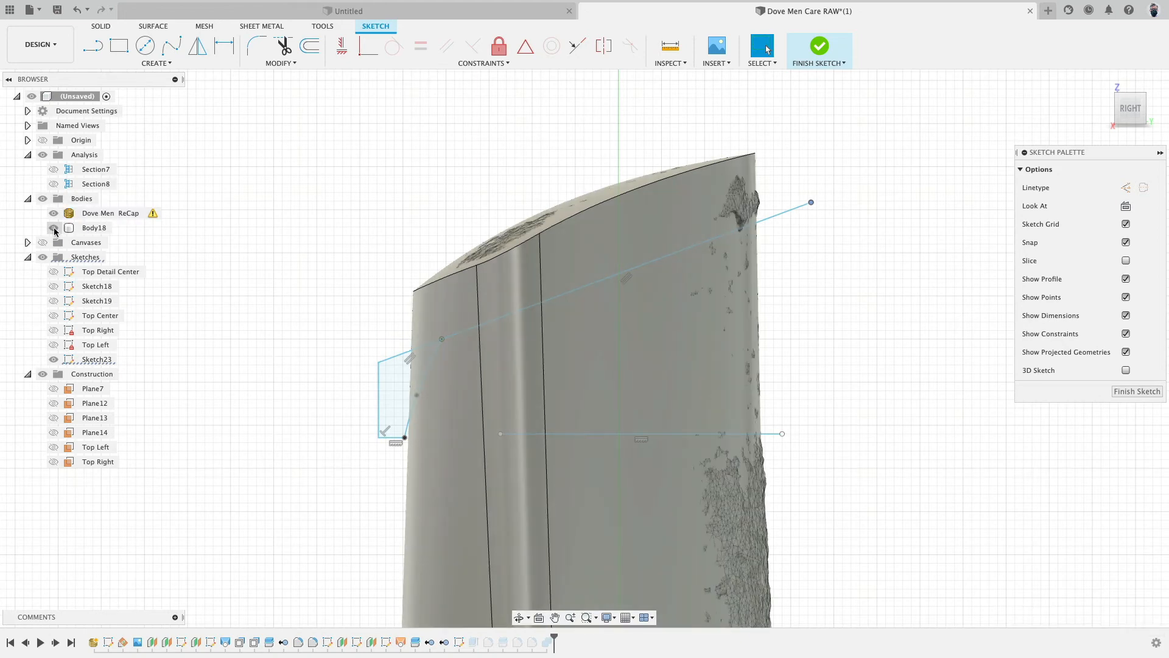
pyautogui.click(53, 227)
pyautogui.click(110, 213)
pyautogui.scroll(4, 468, 303)
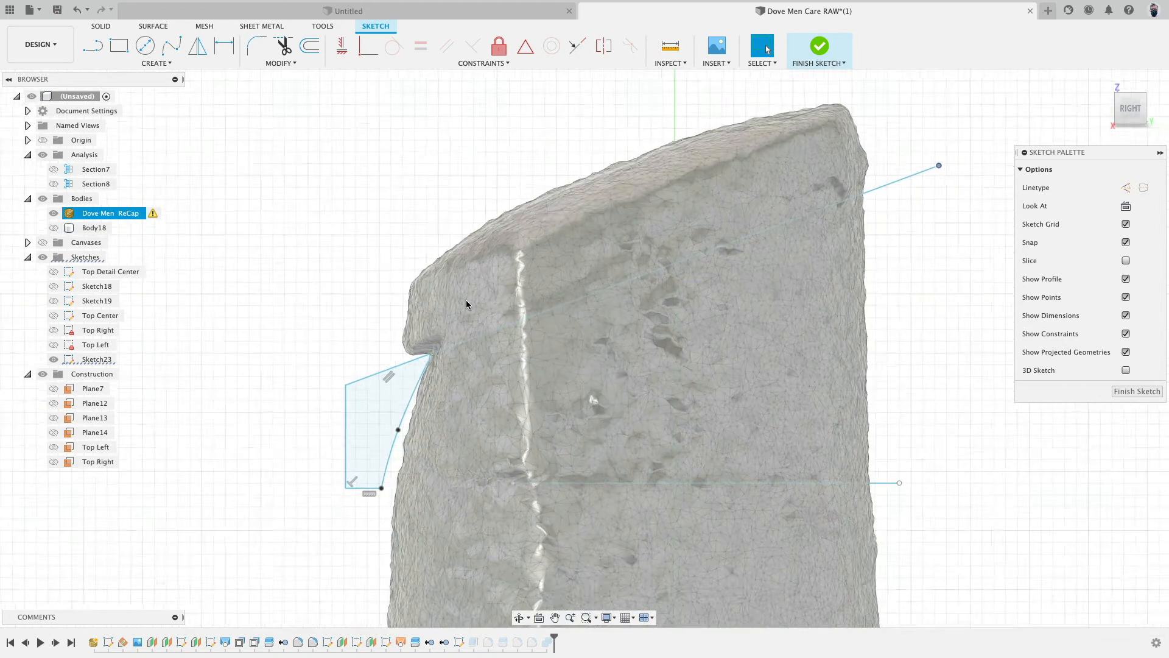
pyautogui.scroll(-2, 467, 305)
pyautogui.click(899, 188)
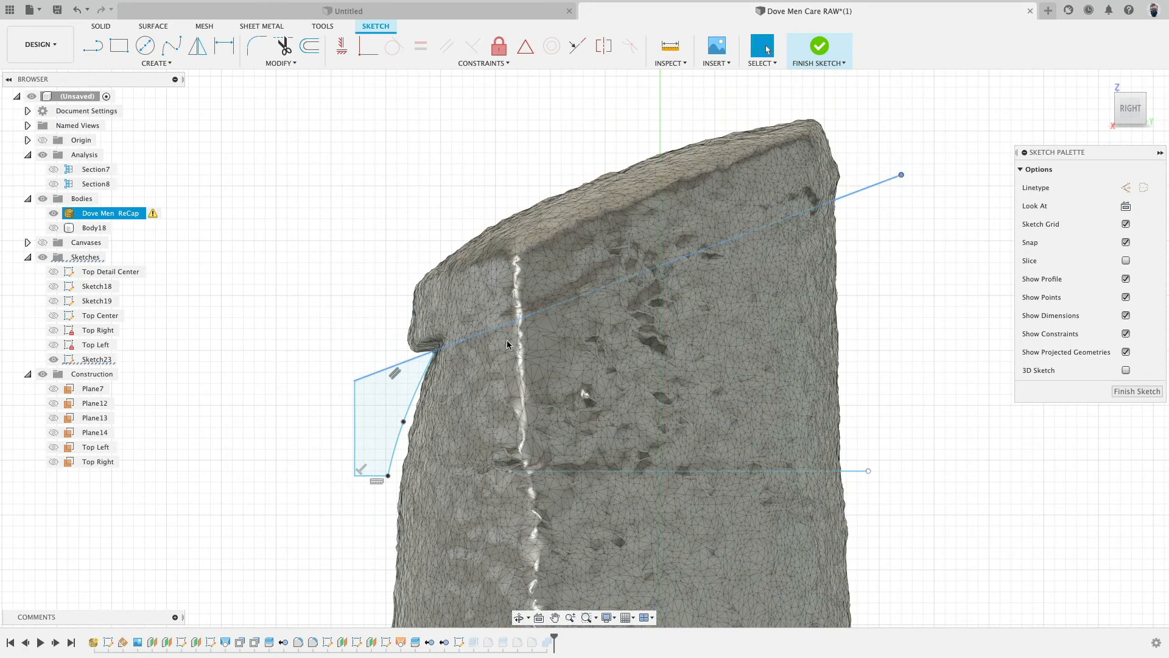
pyautogui.scroll(5, 437, 363)
# - Unfix the curve's upper endpoint and move it up to the cap lip on the scan
pyautogui.click(436, 363)
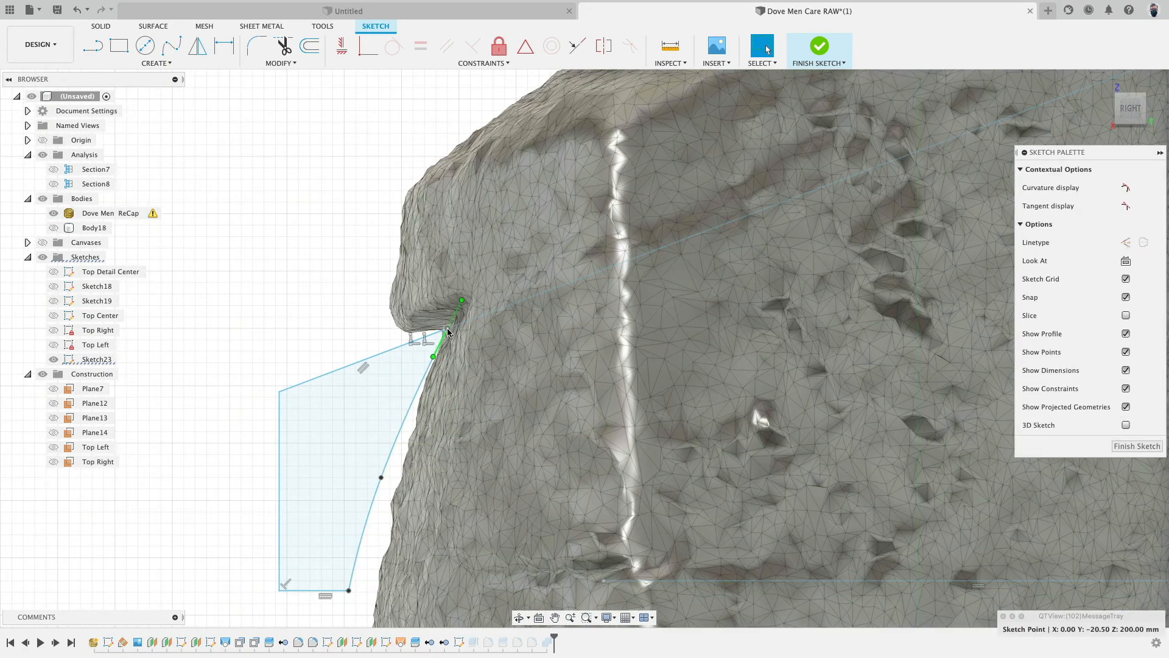
pyautogui.click(499, 50)
pyautogui.press('Escape')
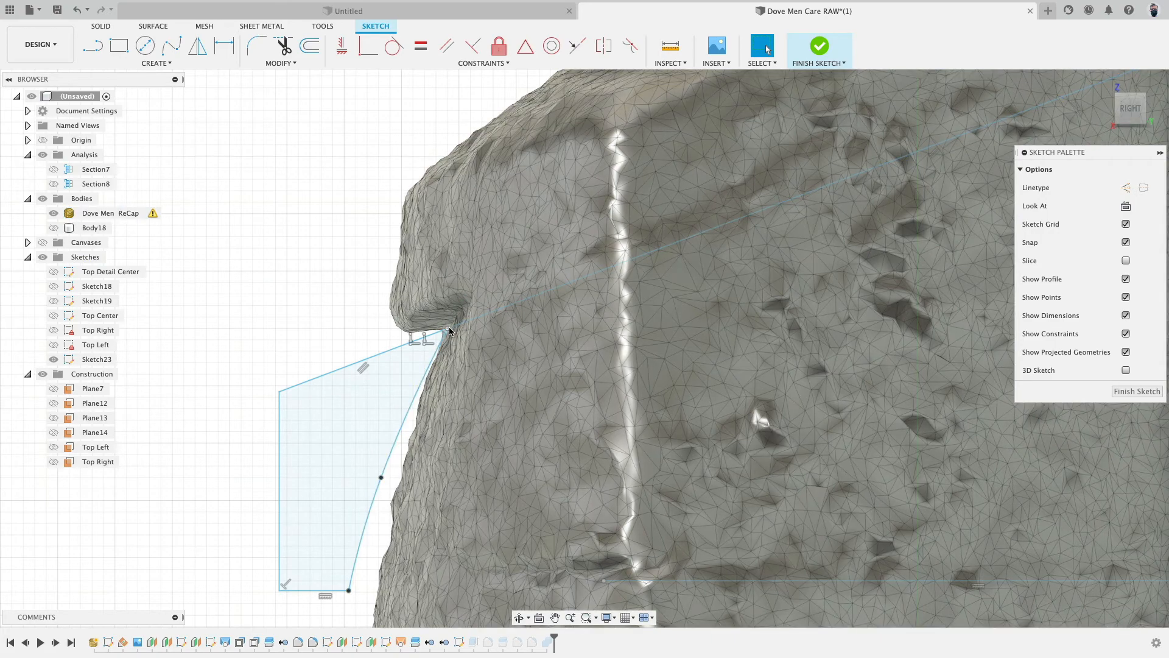
pyautogui.moveTo(449, 331); pyautogui.dragTo(471, 300)
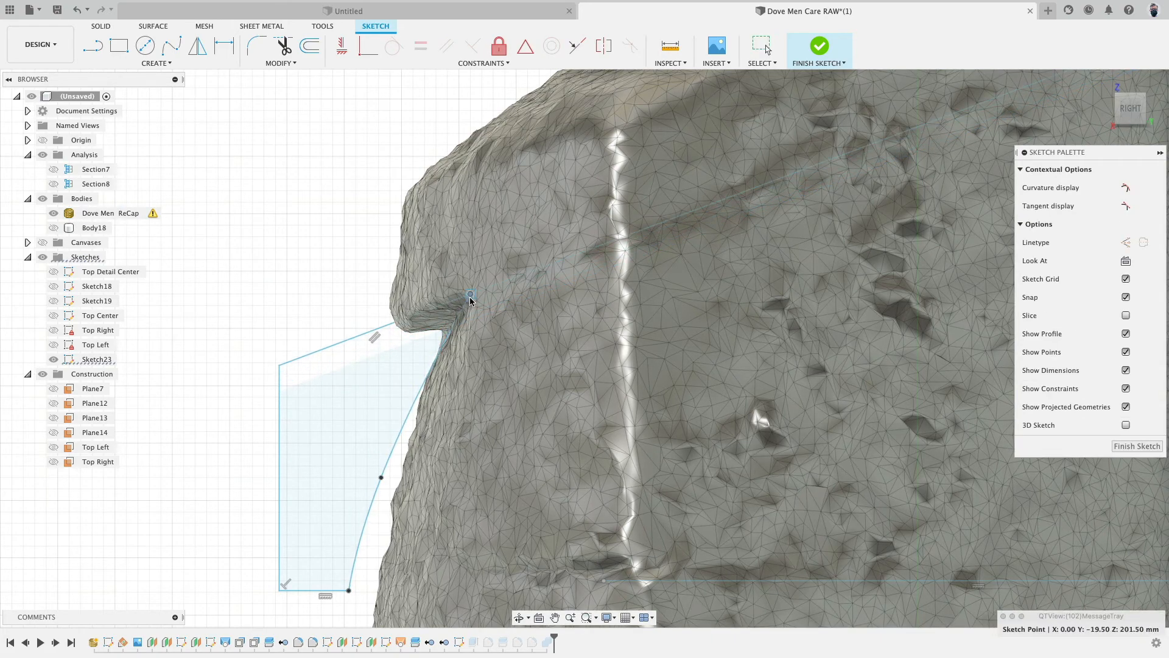
# - Fine-tune the slanted line's end and the curve's top point against the scan, then finish the sketch
pyautogui.scroll(-3, 271, 393)
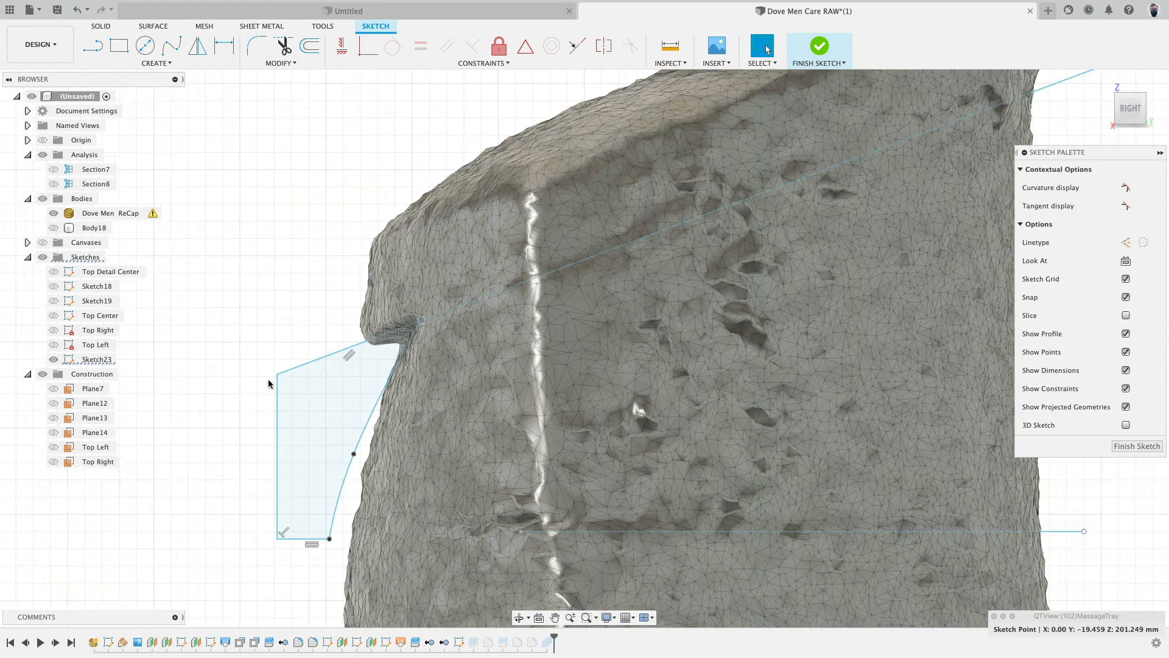
pyautogui.scroll(-5, 282, 282)
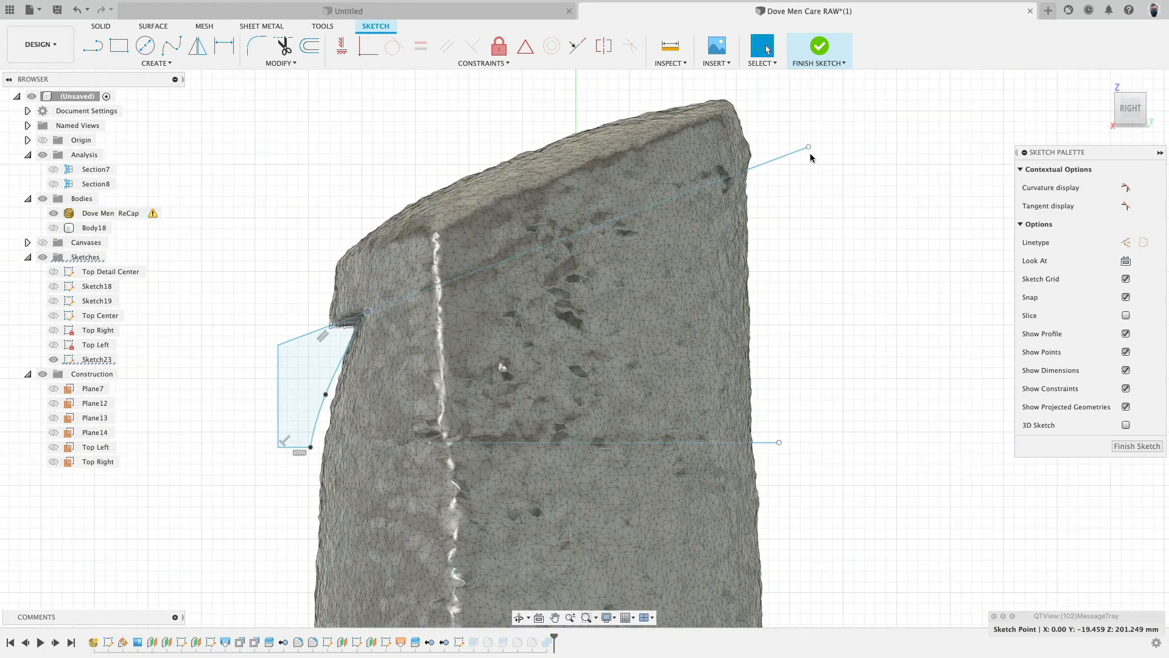
pyautogui.moveTo(809, 148); pyautogui.dragTo(803, 139)
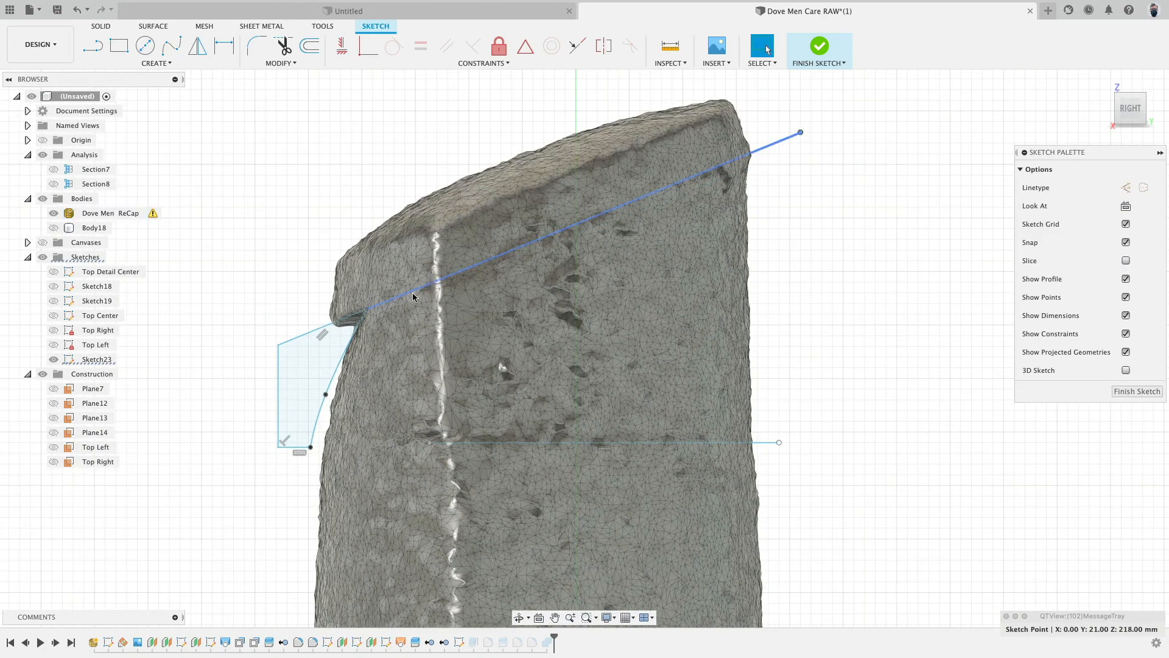
pyautogui.moveTo(366, 310); pyautogui.dragTo(368, 313)
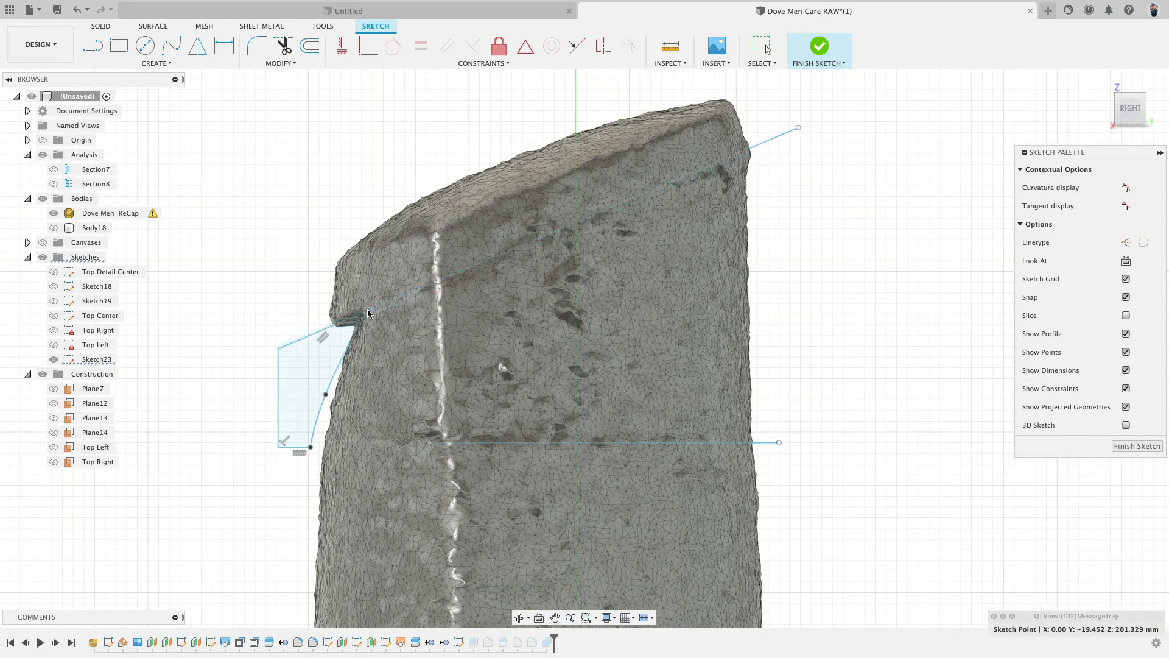
pyautogui.click(820, 47)
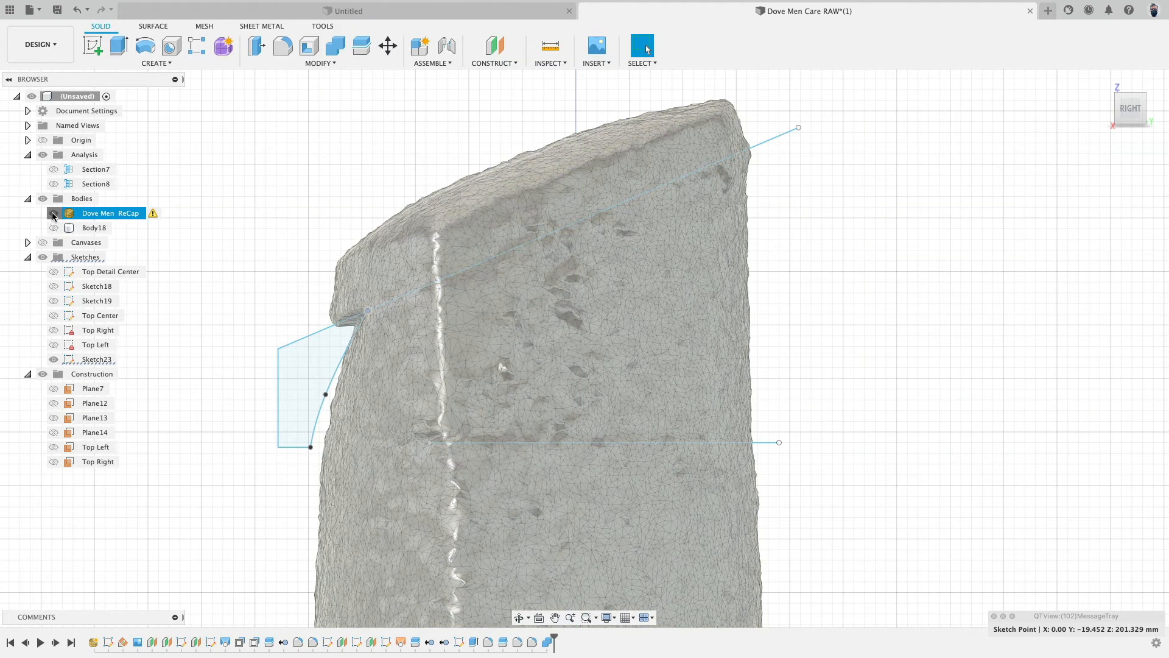
# - Swap back to the solid body and delete the fillet along the cut's upper edge from the timeline
pyautogui.click(54, 213)
pyautogui.click(53, 228)
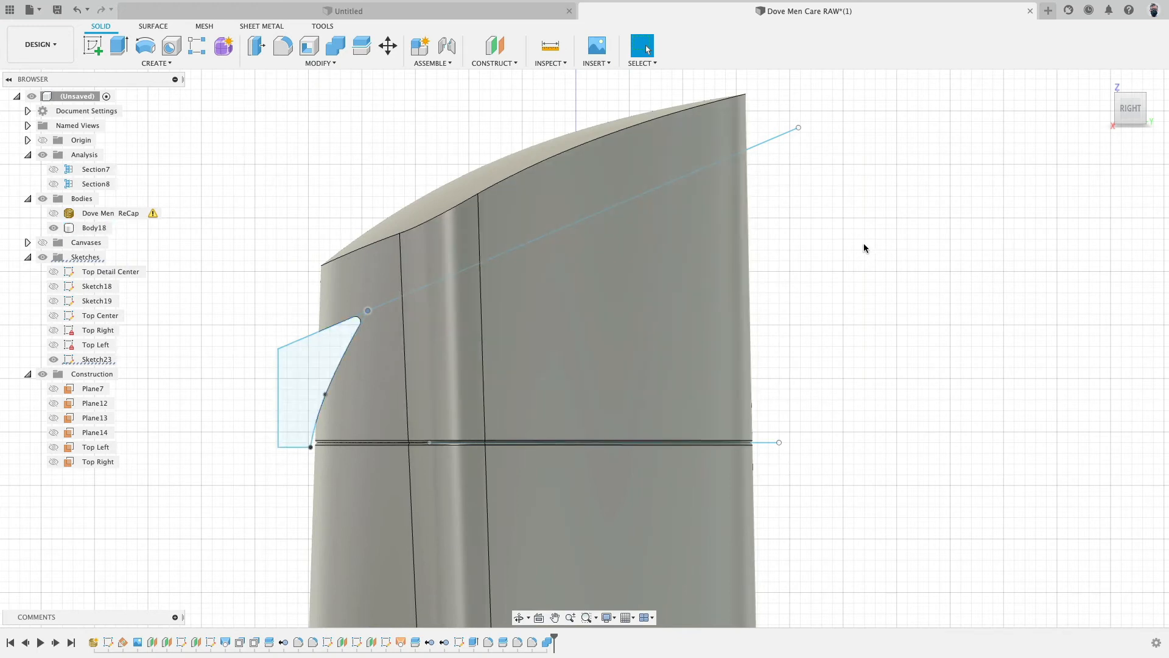
pyautogui.keyDown('shift'); pyautogui.moveTo(864, 248); pyautogui.dragTo(899, 229, button='middle'); pyautogui.keyUp('shift')
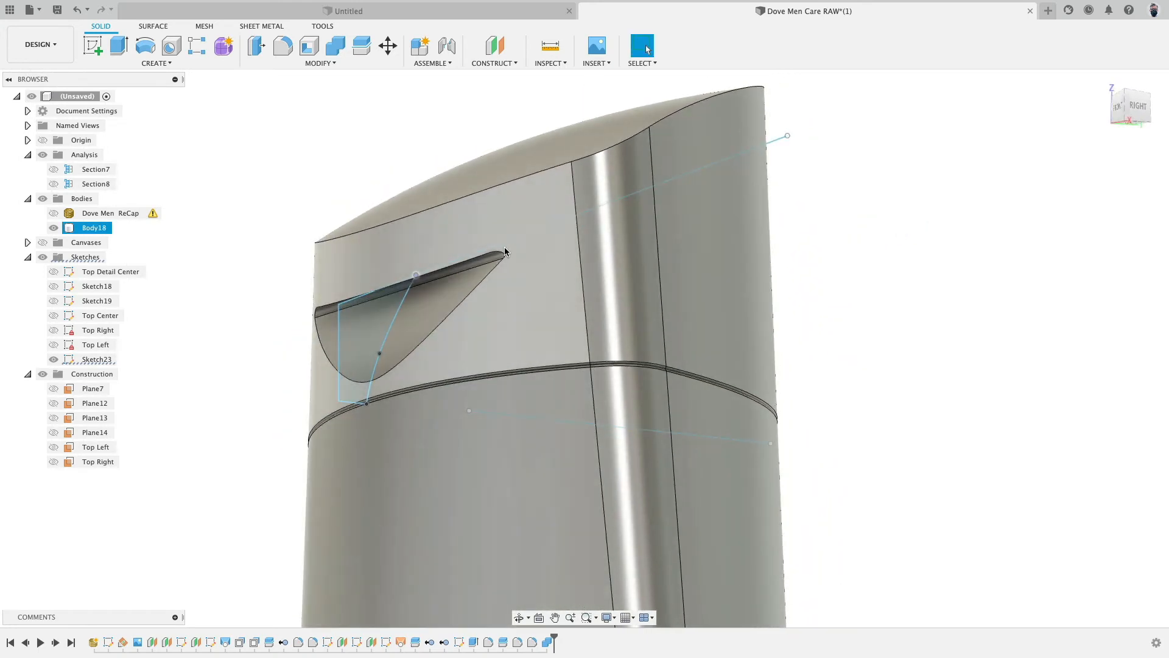
pyautogui.click(533, 643)
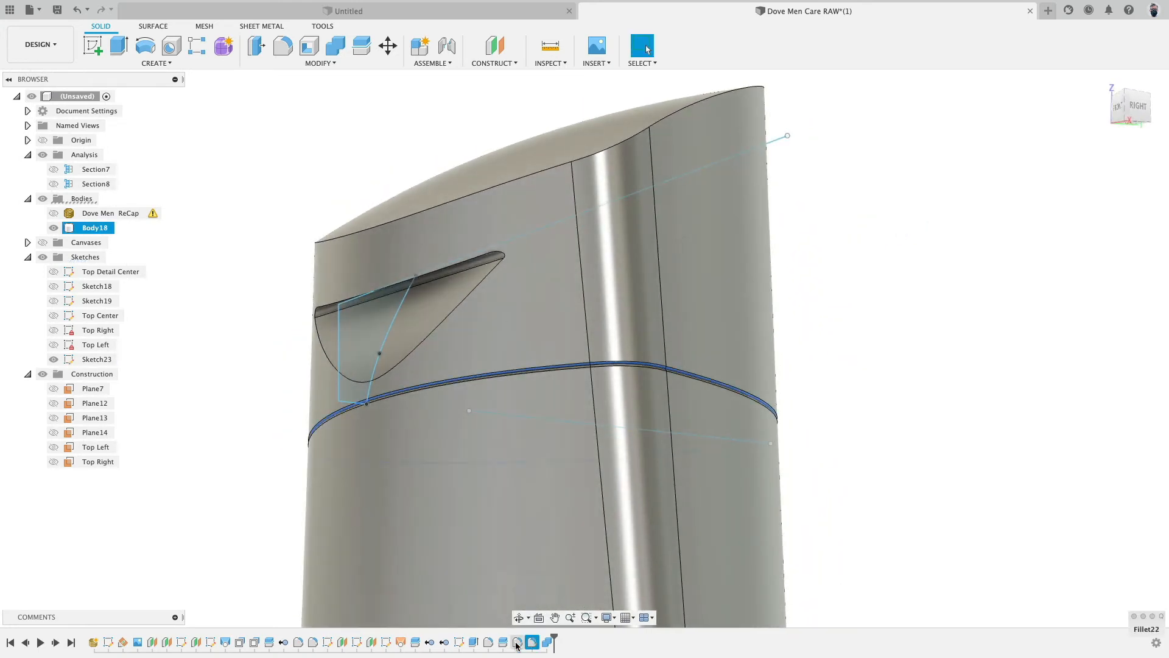
pyautogui.click(487, 643)
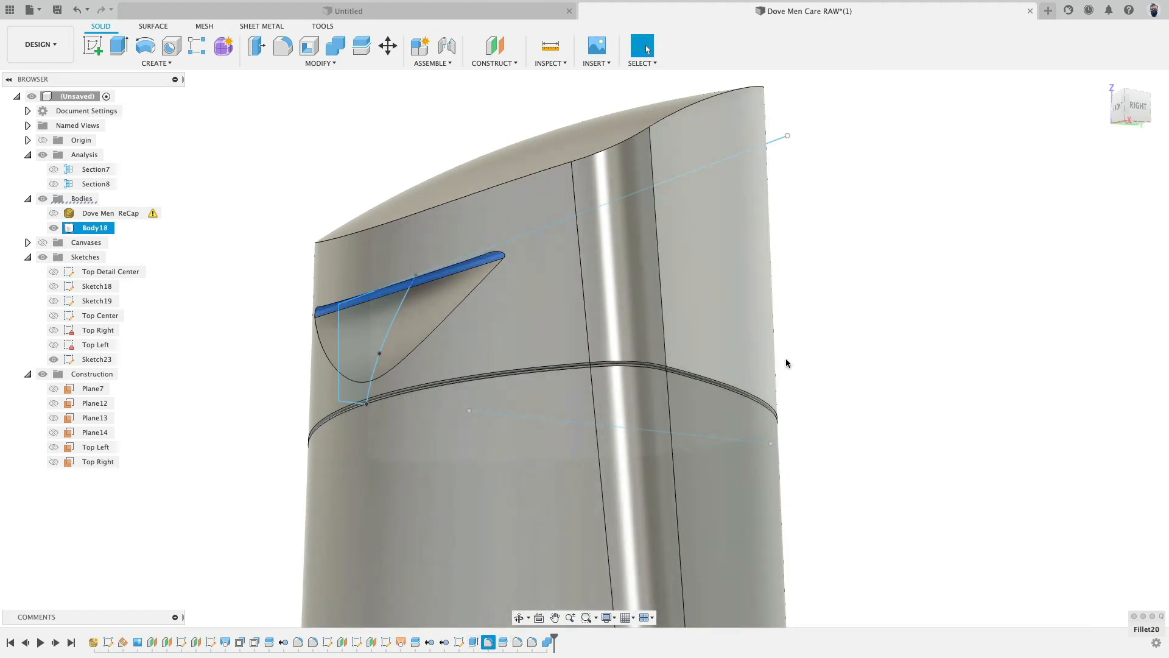
pyautogui.press('Delete')
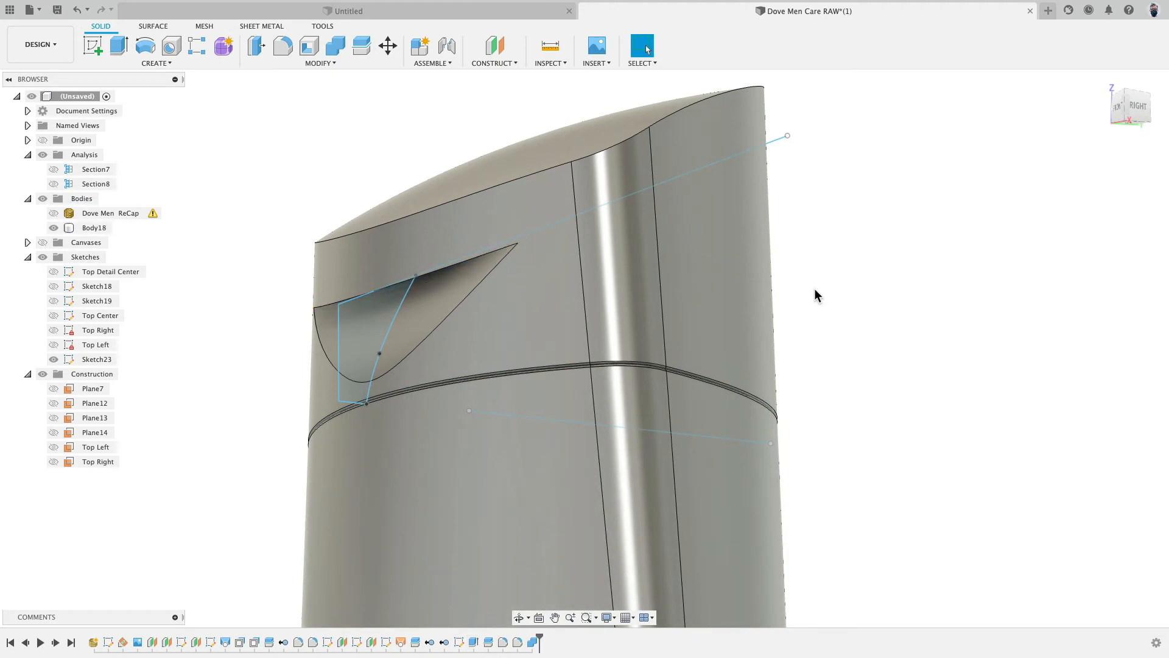
# - Split the body using the slanted sketch line as the splitting tool
pyautogui.keyDown('shift'); pyautogui.moveTo(815, 293); pyautogui.dragTo(791, 280, button='middle'); pyautogui.keyUp('shift')
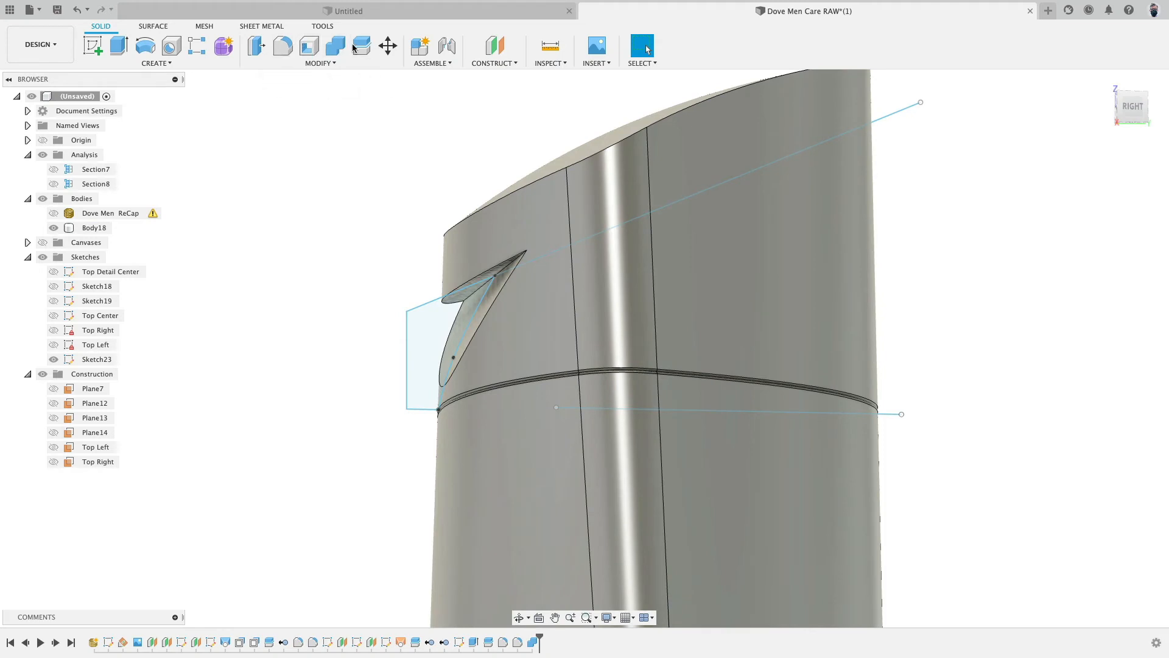
pyautogui.click(341, 63)
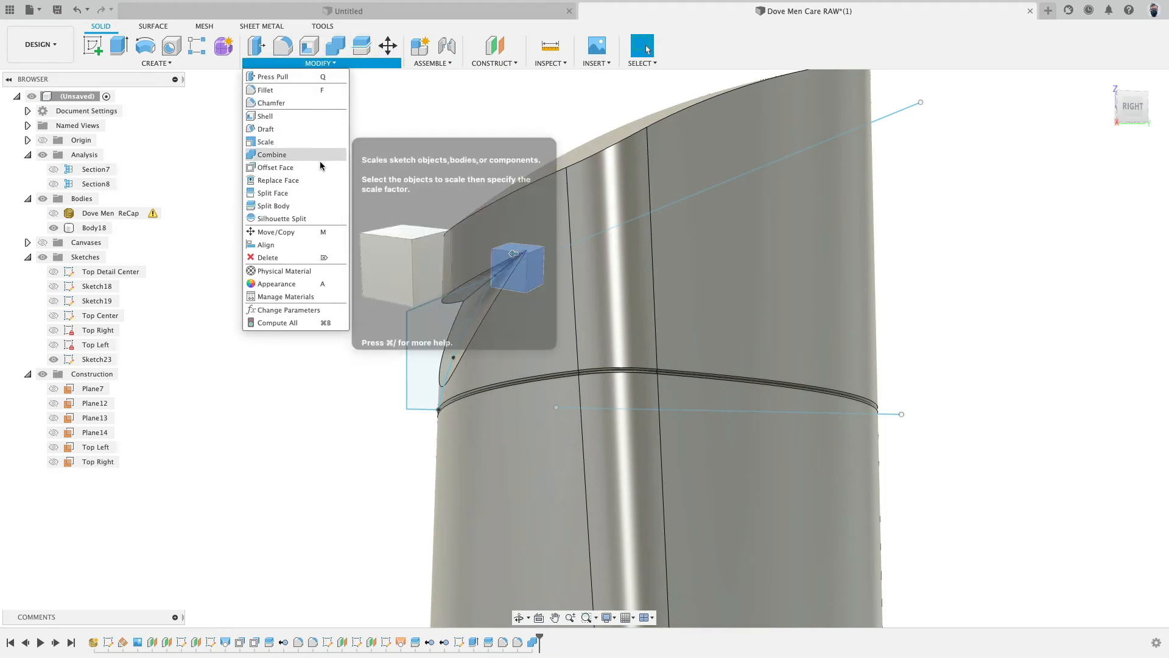
pyautogui.click(305, 206)
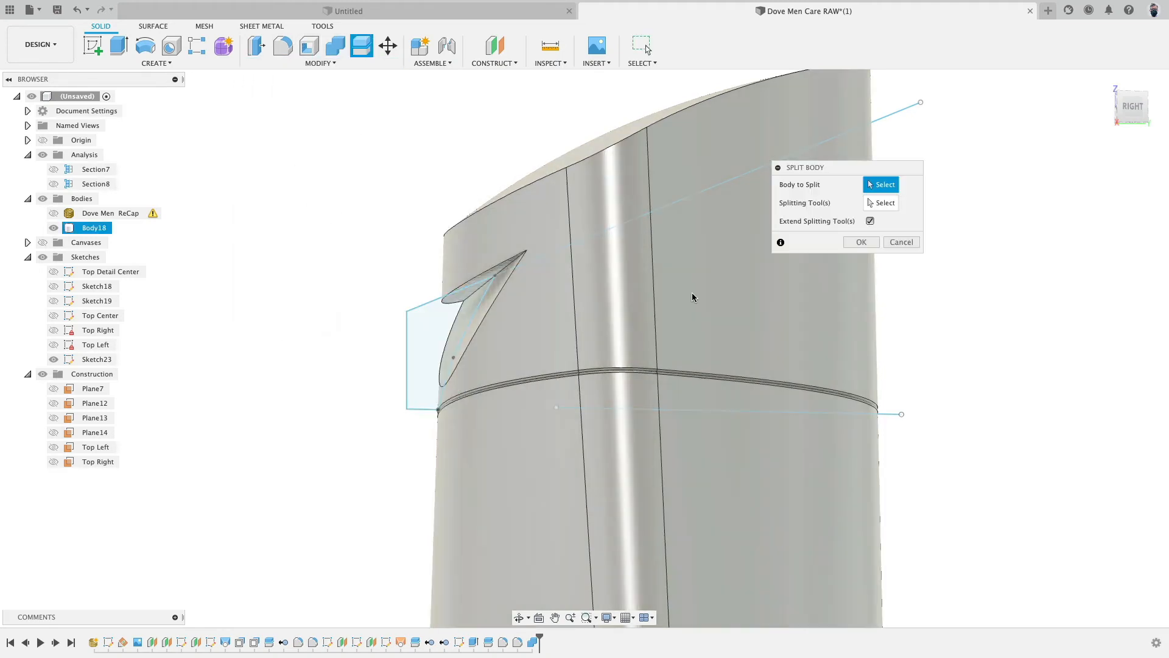
pyautogui.click(692, 291)
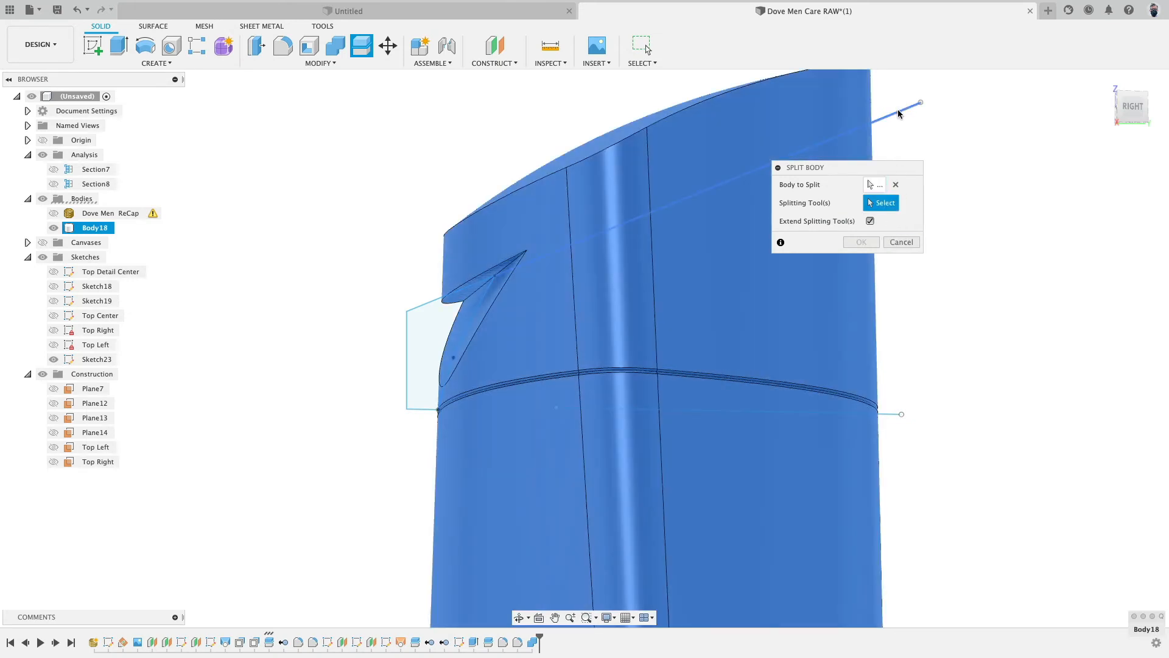
pyautogui.click(899, 114)
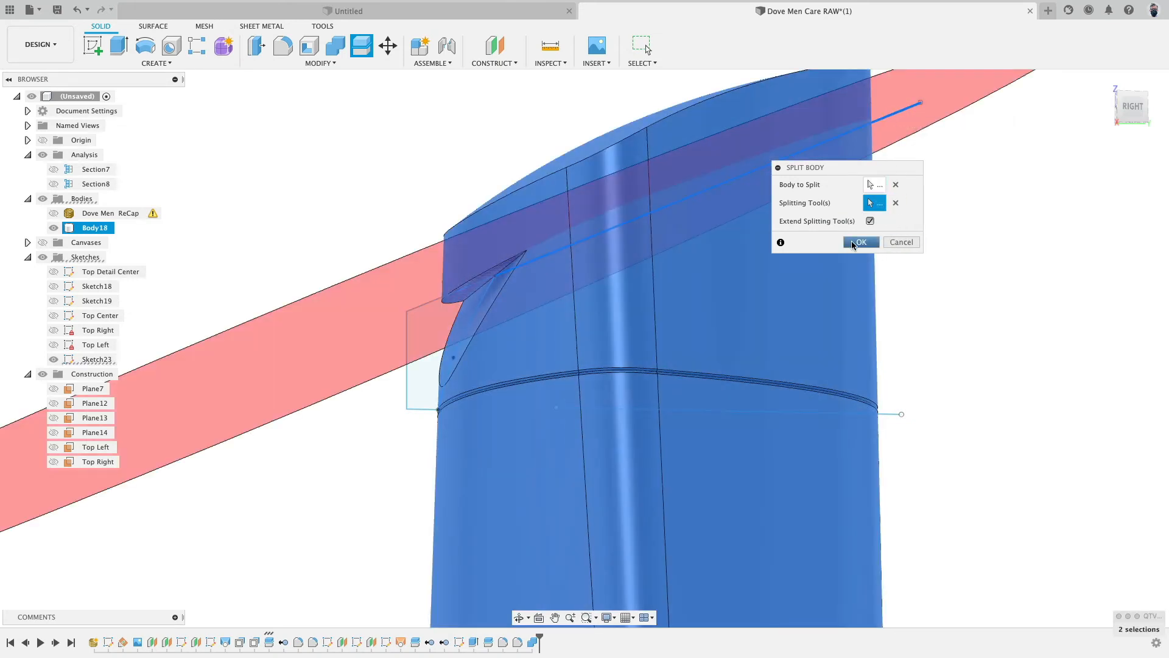
pyautogui.click(859, 242)
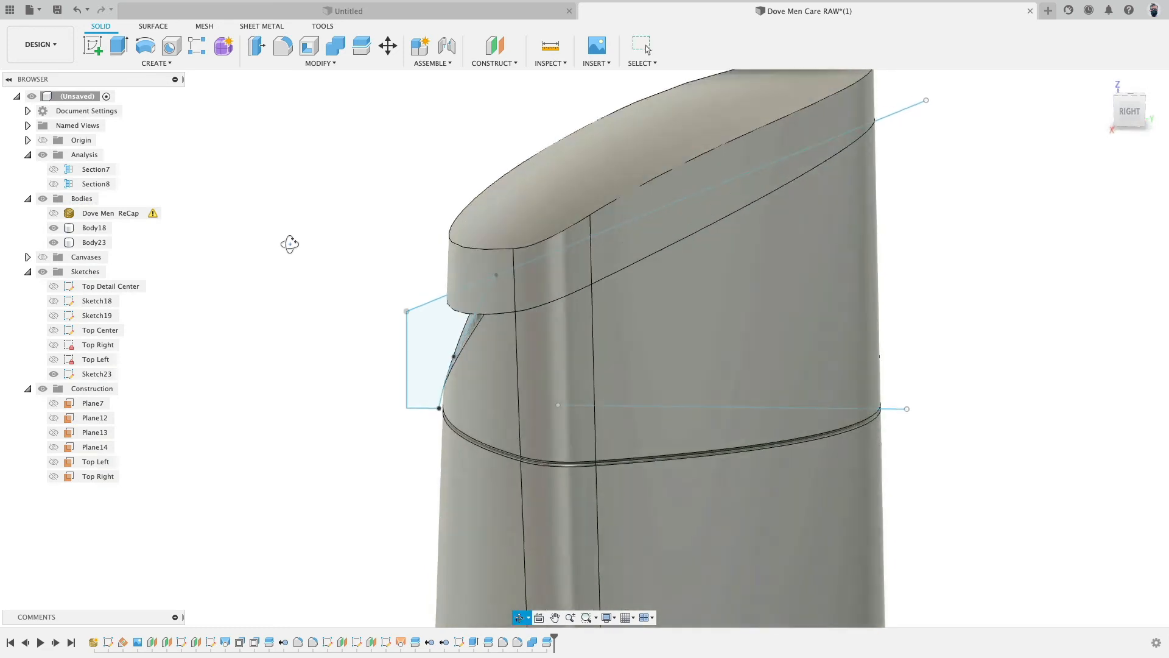
# - Isolate the lower split body and fillet its top edge loop with a 0.2 mm radius
pyautogui.click(53, 244)
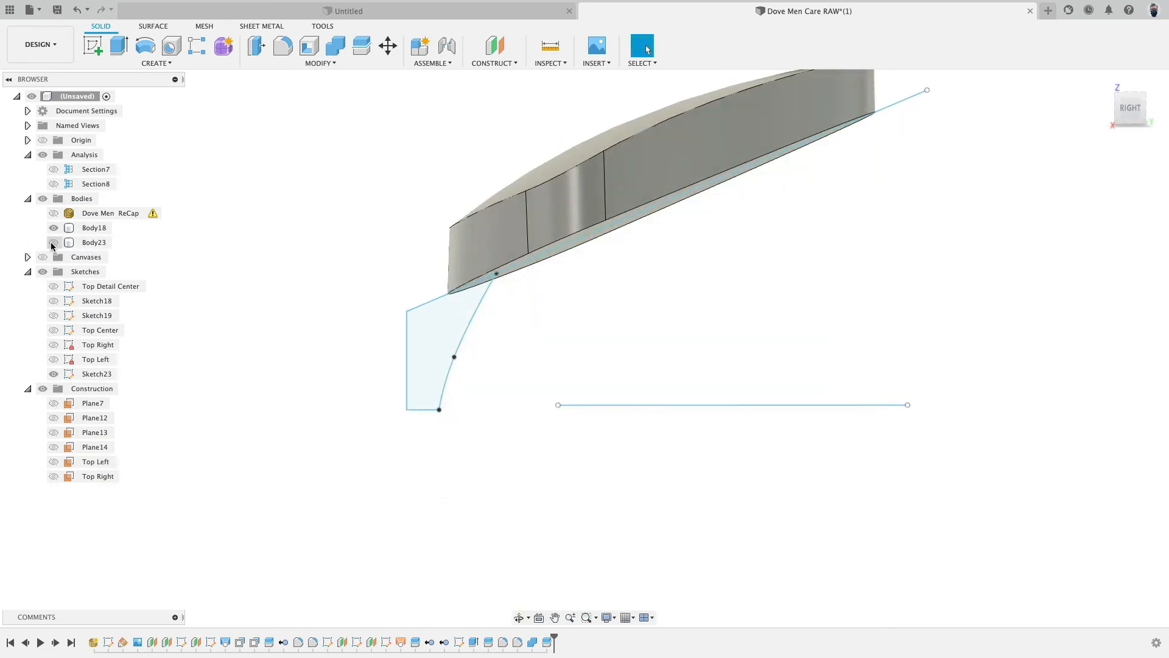
pyautogui.click(52, 230)
pyautogui.click(53, 245)
pyautogui.keyDown('shift'); pyautogui.moveTo(313, 176); pyautogui.dragTo(325, 211, button='middle'); pyautogui.keyUp('shift')
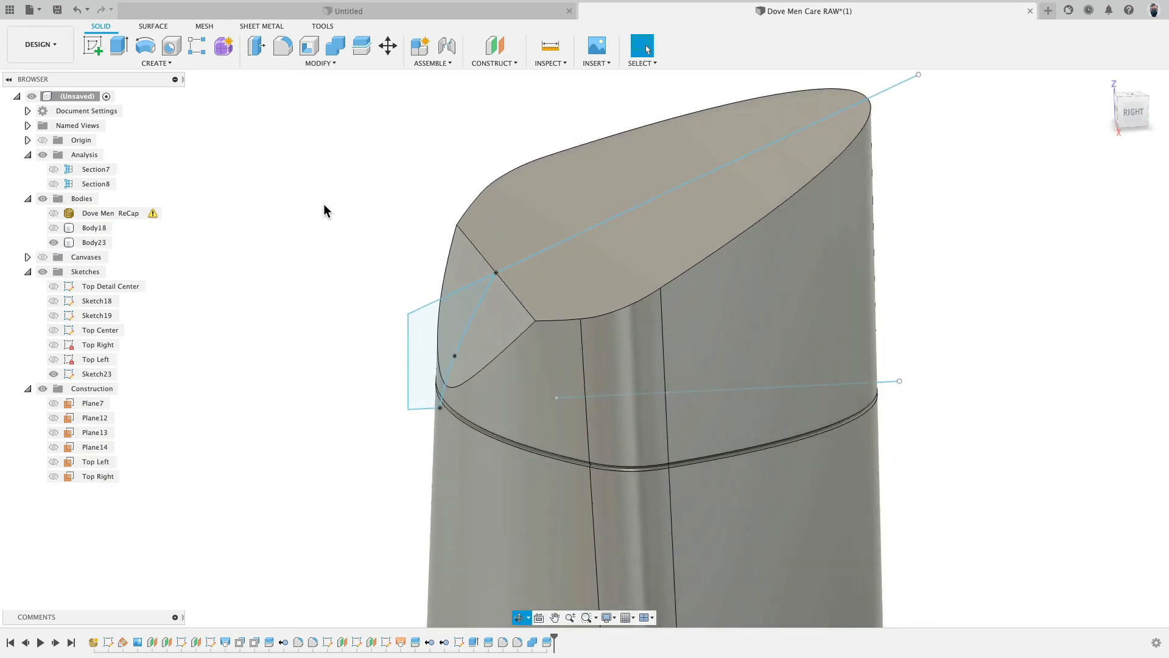
pyautogui.click(280, 45)
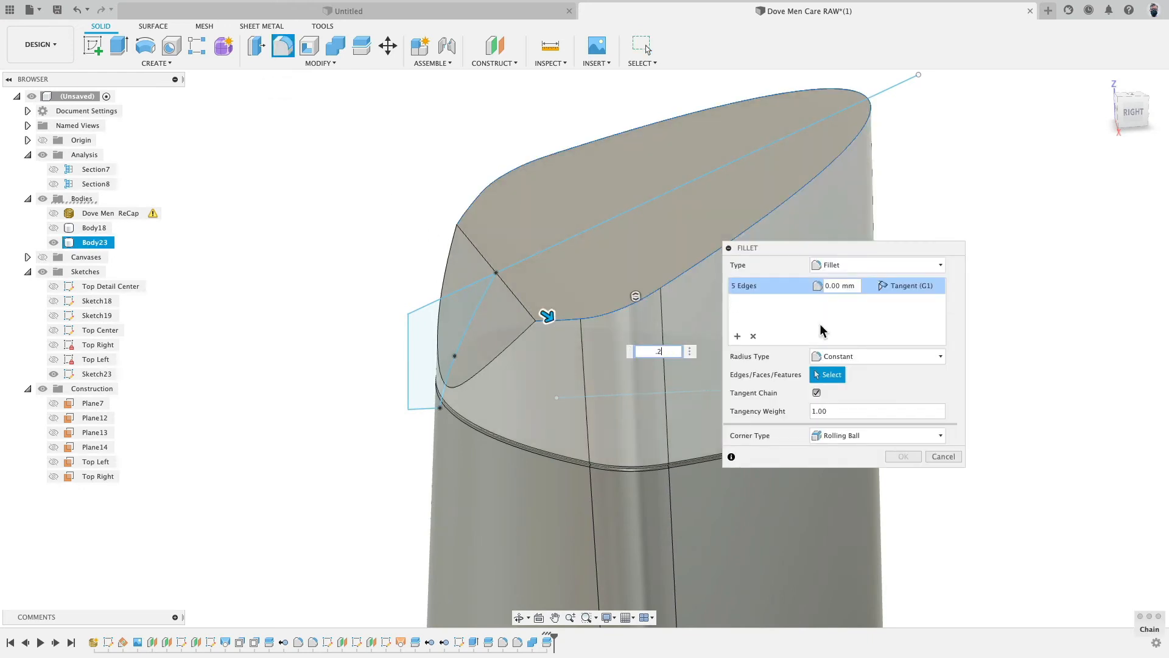
pyautogui.write('.2')
pyautogui.press('Return')
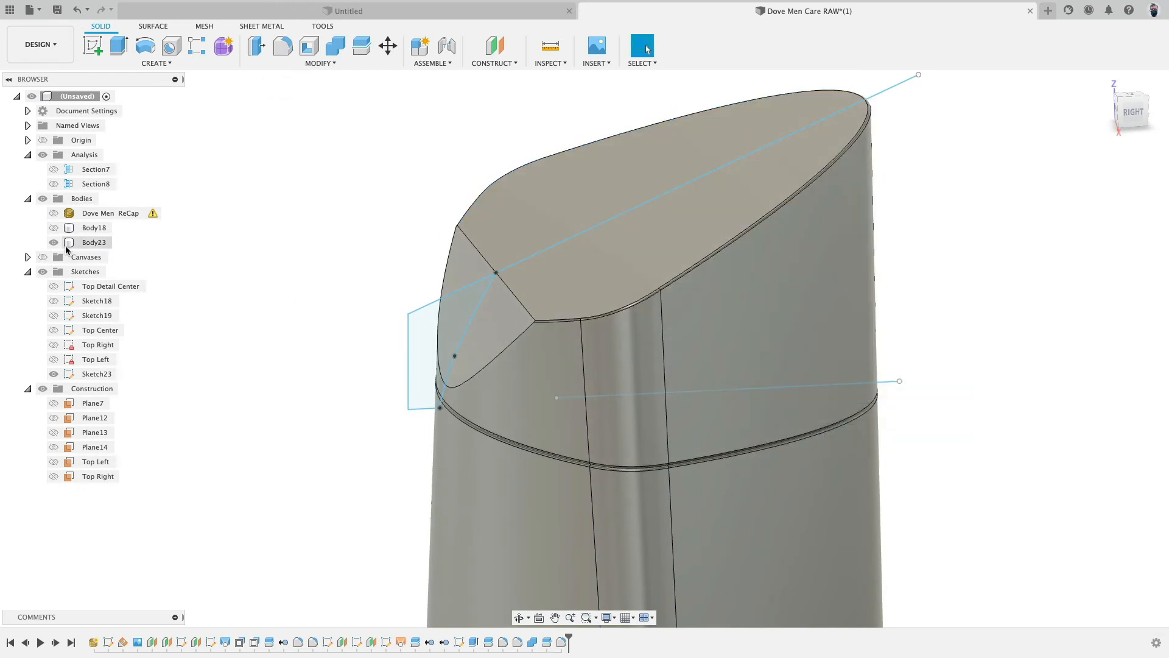
# - Isolate the upper cap body and fillet its bottom edge loop with a 0.2 mm radius
pyautogui.click(53, 243)
pyautogui.click(54, 228)
pyautogui.keyDown('shift'); pyautogui.moveTo(235, 369); pyautogui.dragTo(237, 330, button='middle'); pyautogui.keyUp('shift')
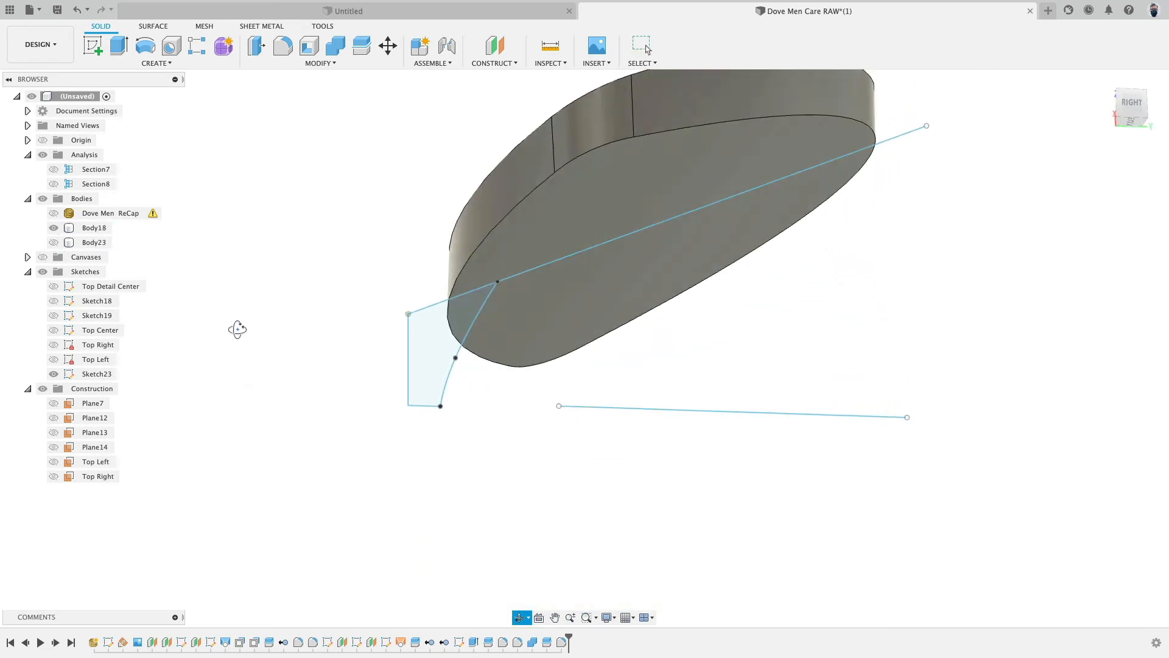
pyautogui.click(283, 45)
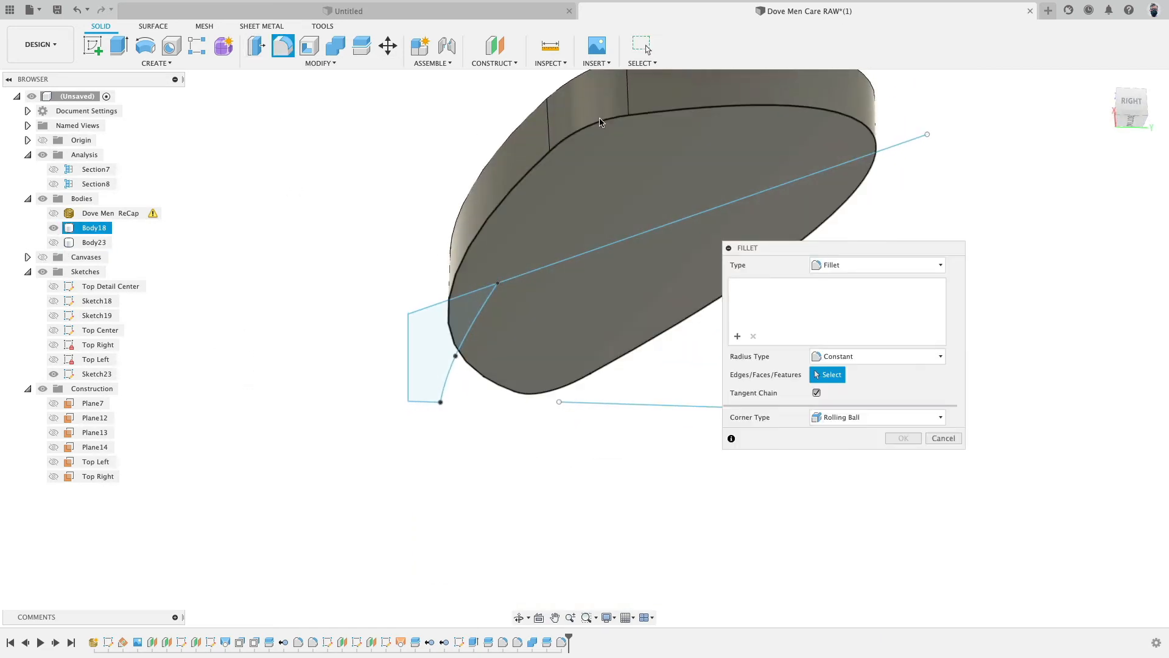
pyautogui.click(600, 121)
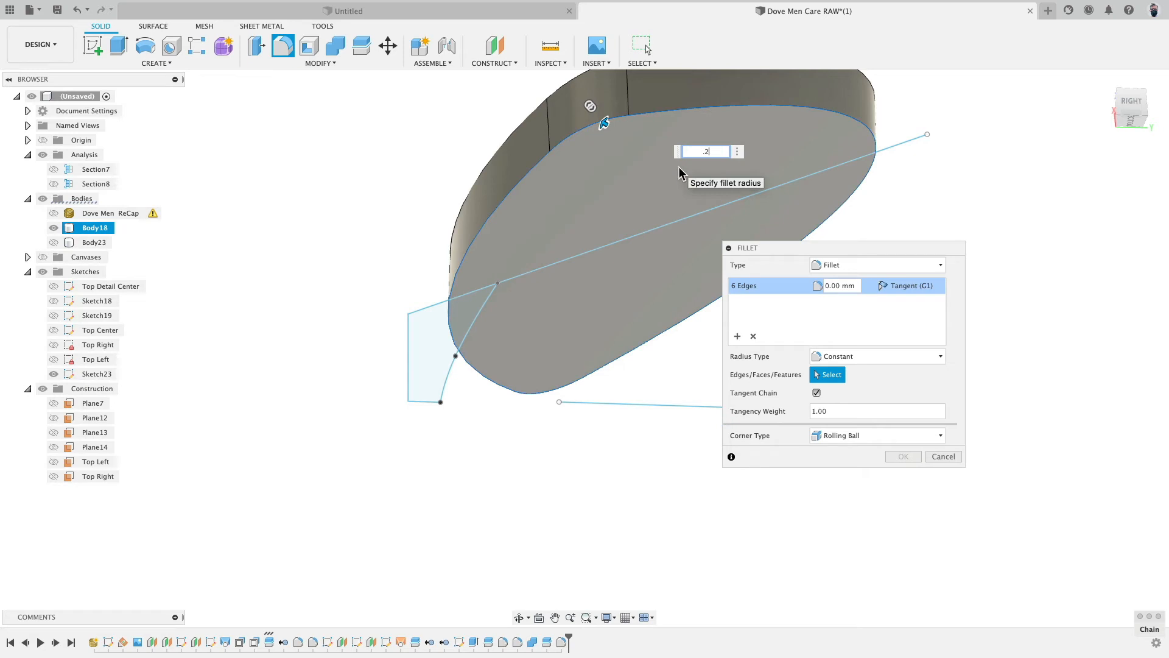
pyautogui.write('.2')
pyautogui.click(903, 456)
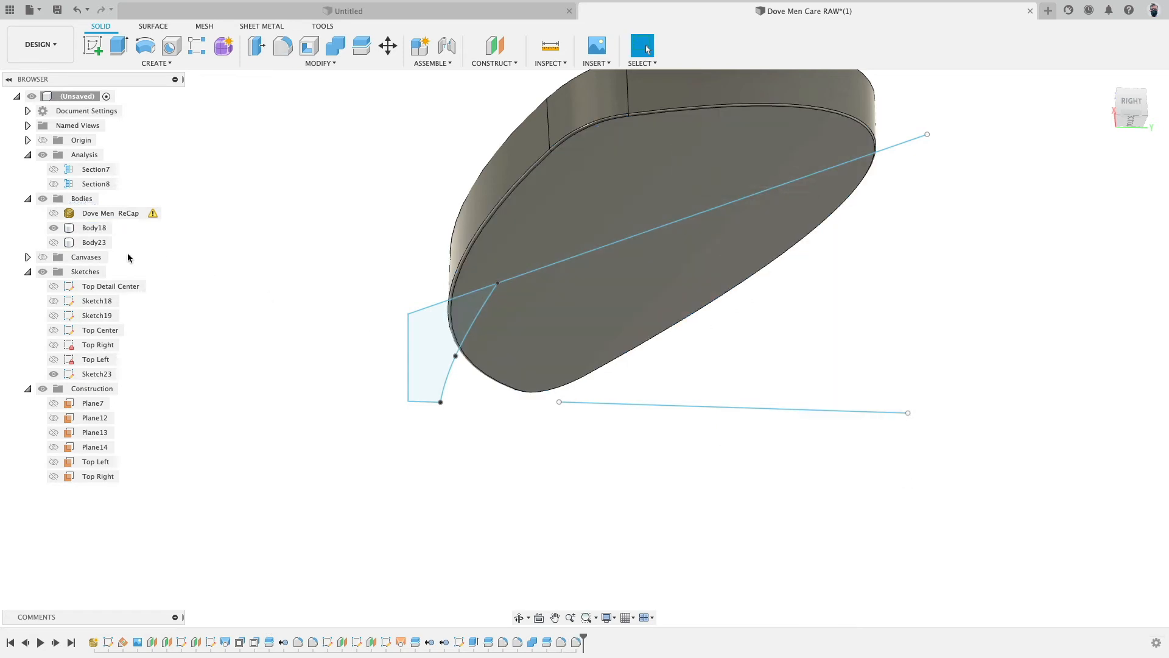
# - Show the cap body again and join it to the lower body with Combine
pyautogui.click(54, 242)
pyautogui.click(67, 227)
pyautogui.keyDown('shift'); pyautogui.click(67, 242); pyautogui.keyUp('shift')
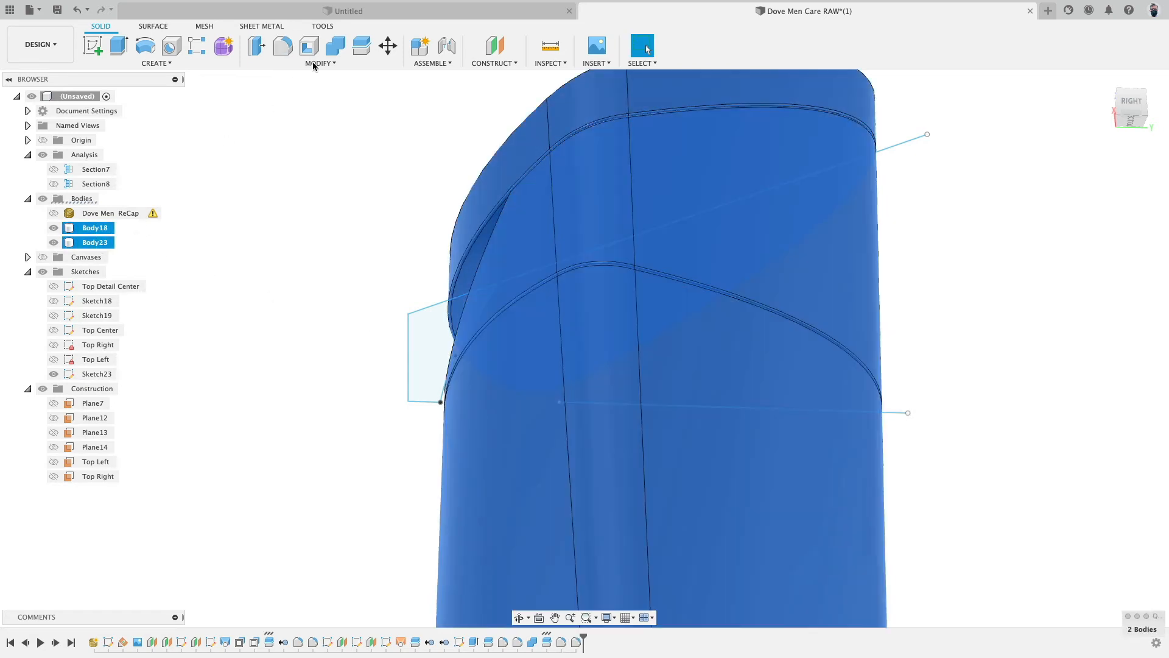
pyautogui.click(283, 45)
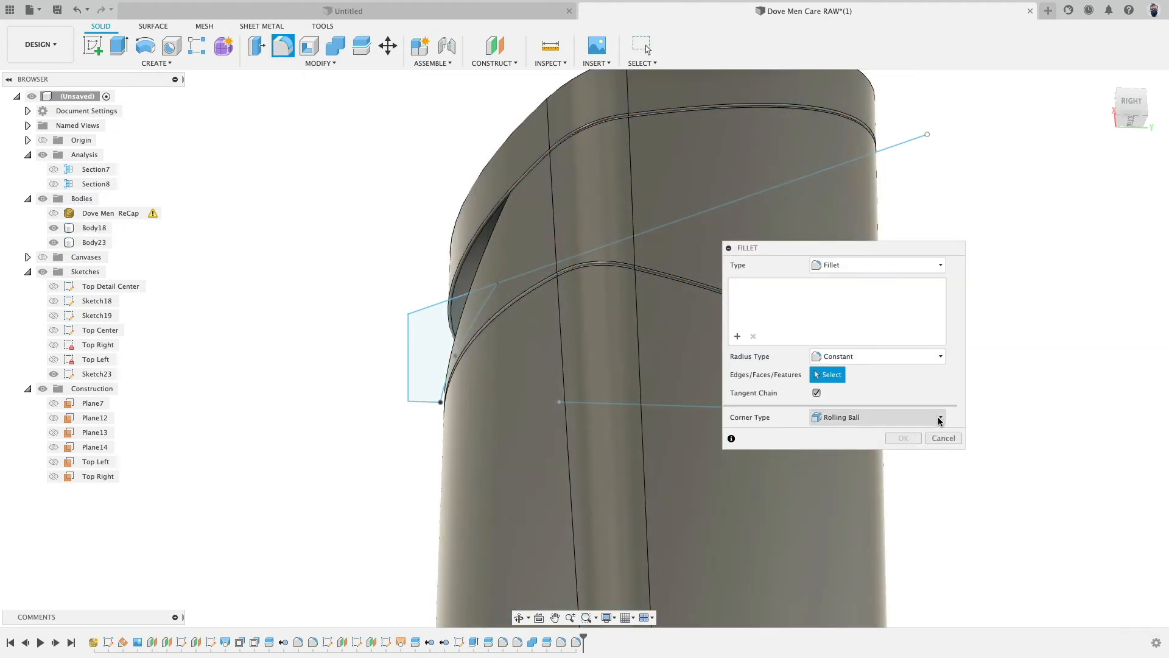
pyautogui.click(944, 438)
pyautogui.click(335, 47)
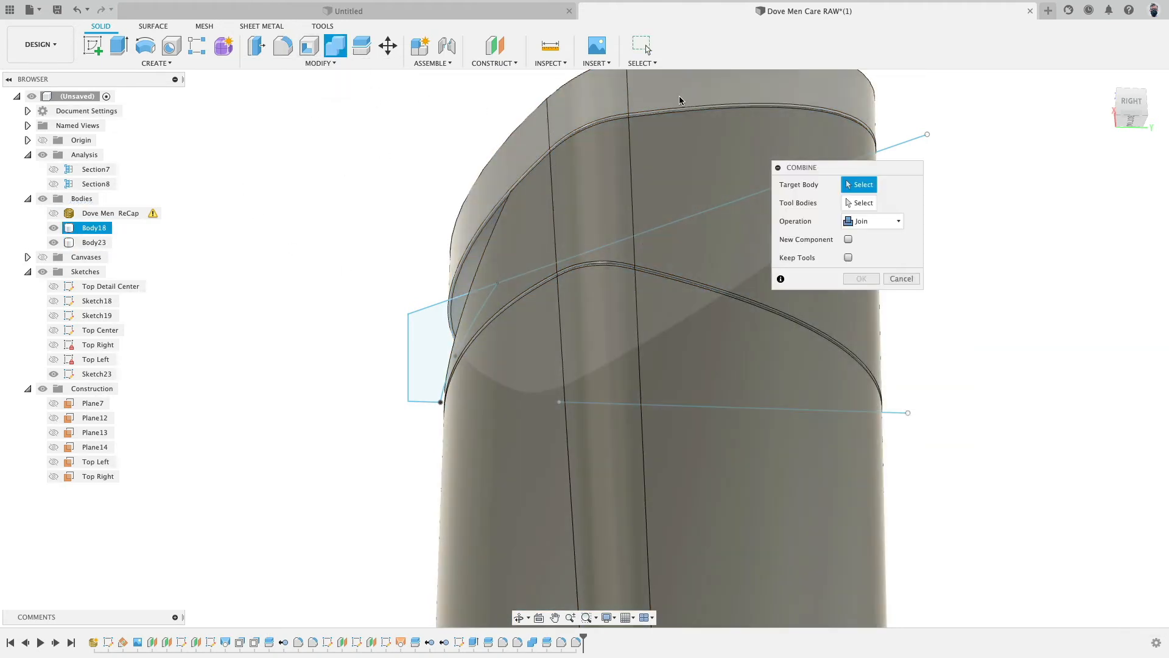
pyautogui.click(681, 100)
pyautogui.click(681, 137)
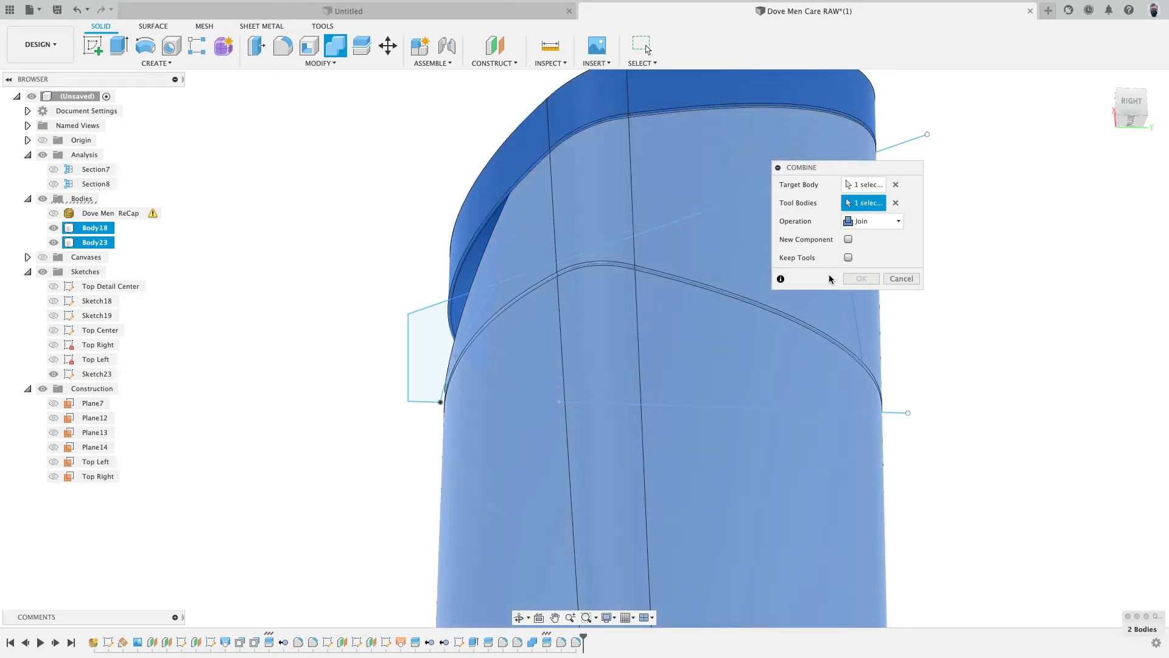
pyautogui.click(861, 278)
# - Start a fillet on the cut's edge chain and switch its radius type to Variable
pyautogui.moveTo(382, 227)
pyautogui.keyDown('shift'); pyautogui.mouseDown(button='middle')
pyautogui.moveTo(560, 261)
pyautogui.moveTo(514, 248)
pyautogui.moveTo(495, 209)
pyautogui.moveTo(487, 293)
pyautogui.mouseUp(button='middle'); pyautogui.keyUp('shift')
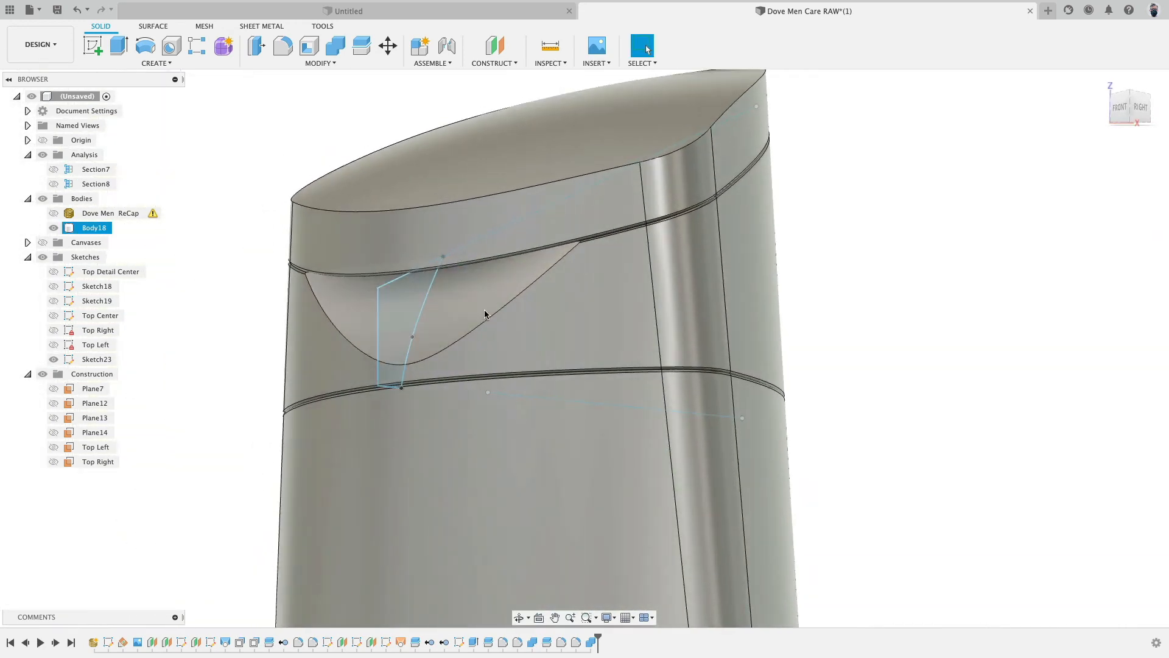
pyautogui.press('f')
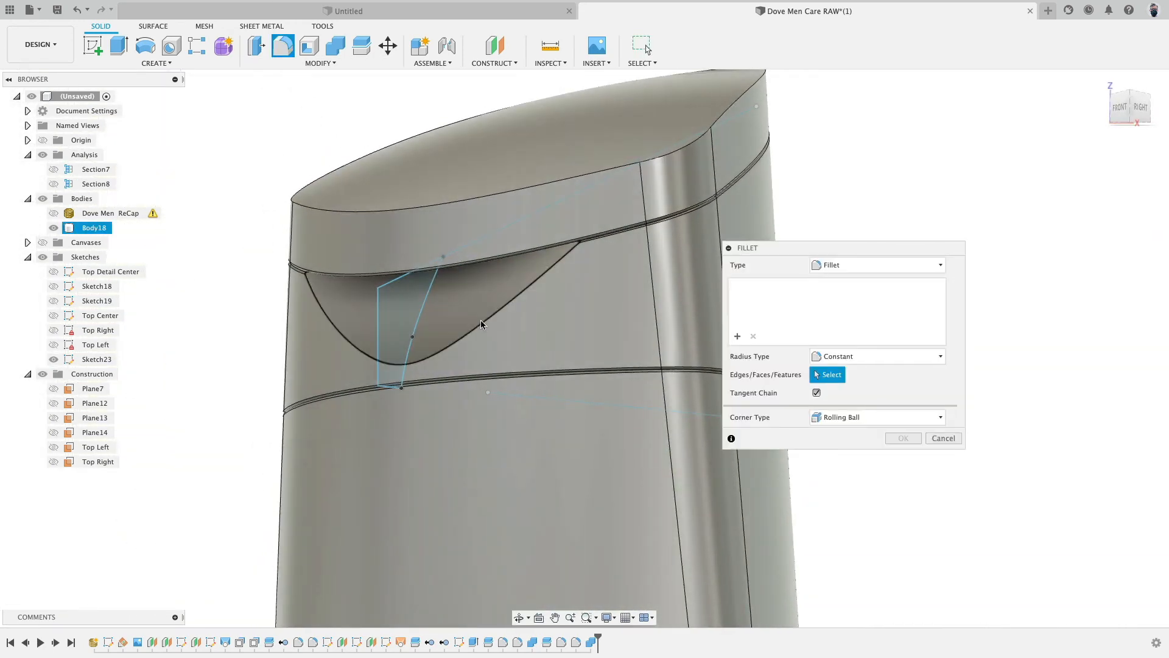
pyautogui.click(481, 320)
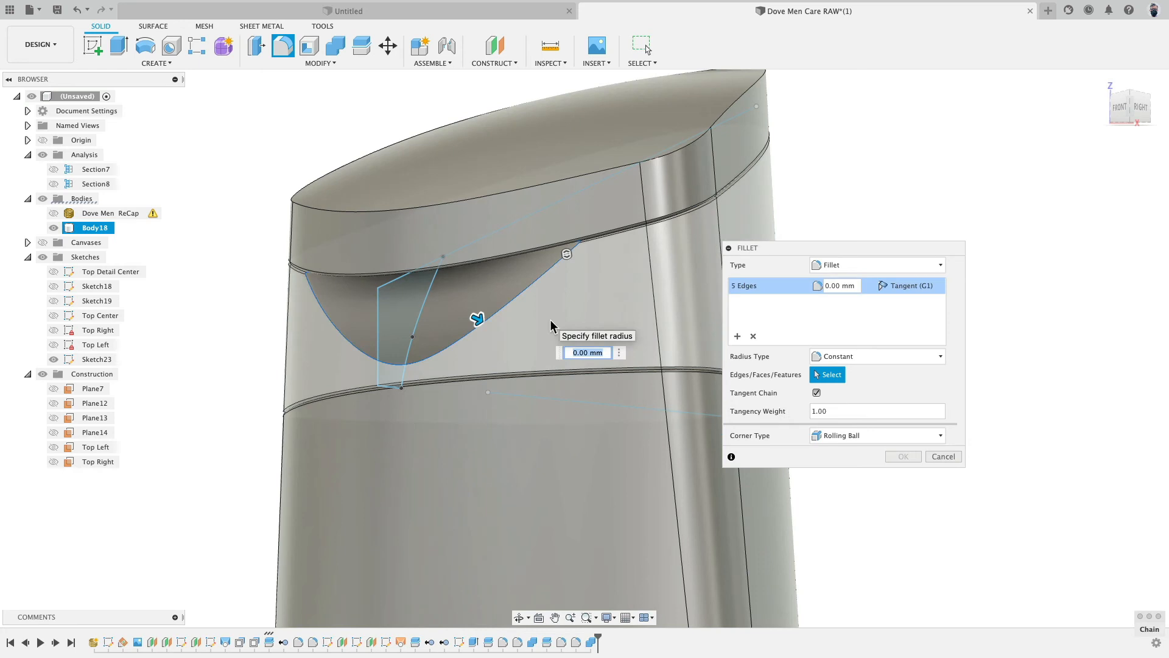
pyautogui.write('1')
pyautogui.press('Return')
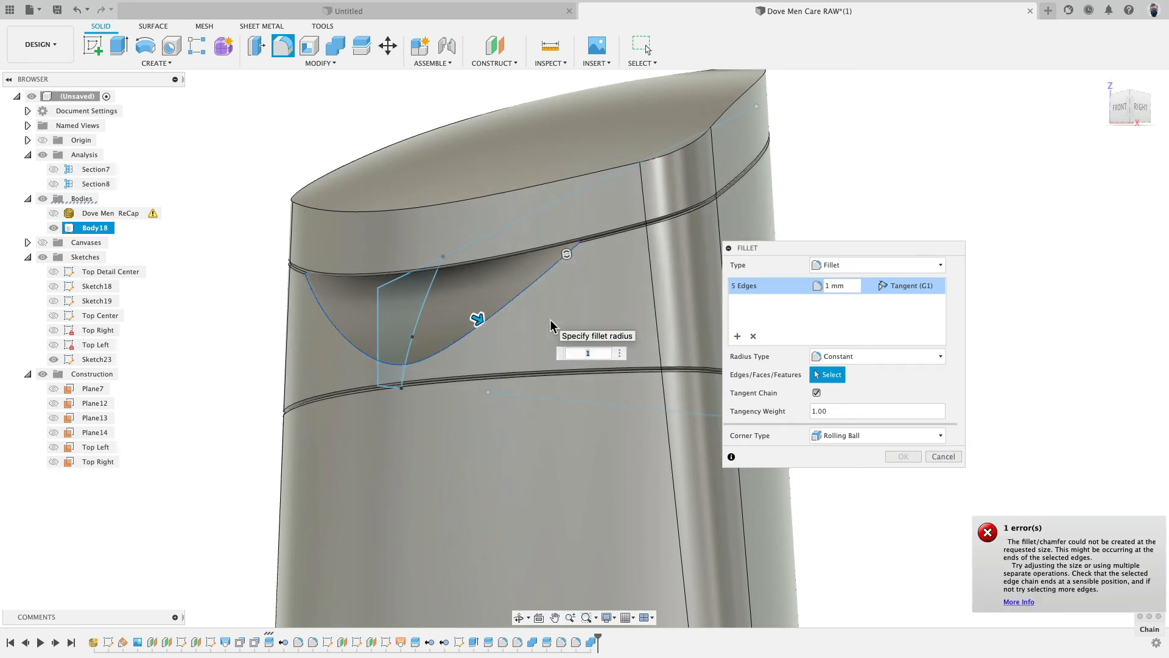
pyautogui.scroll(5, 566, 262)
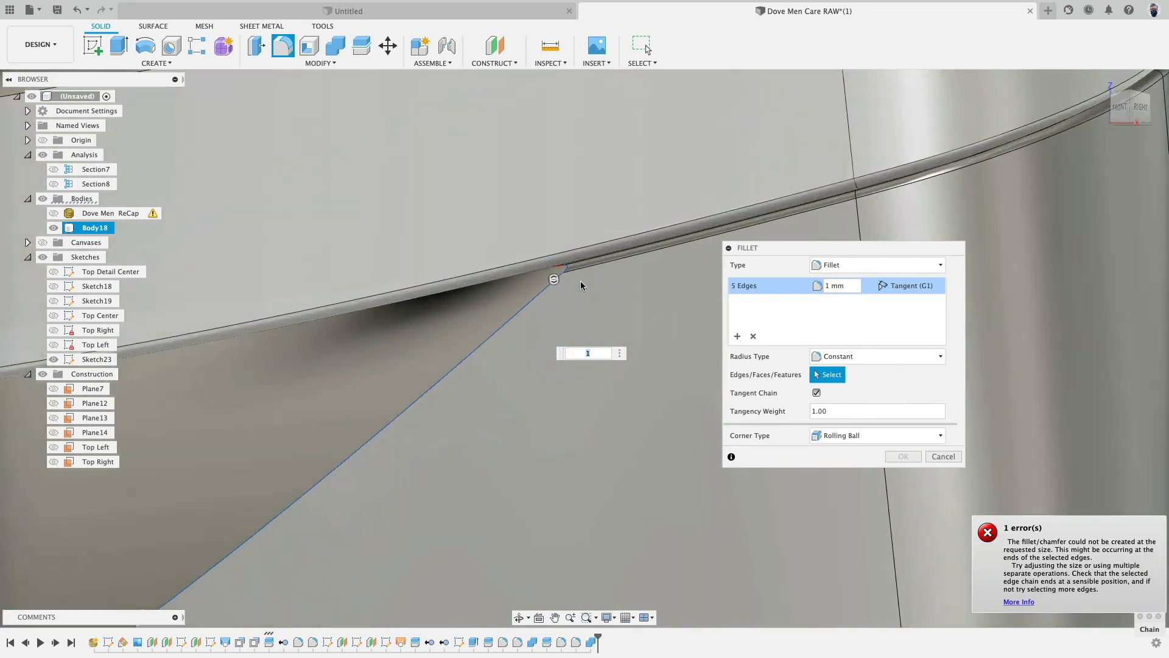
pyautogui.scroll(-8, 549, 280)
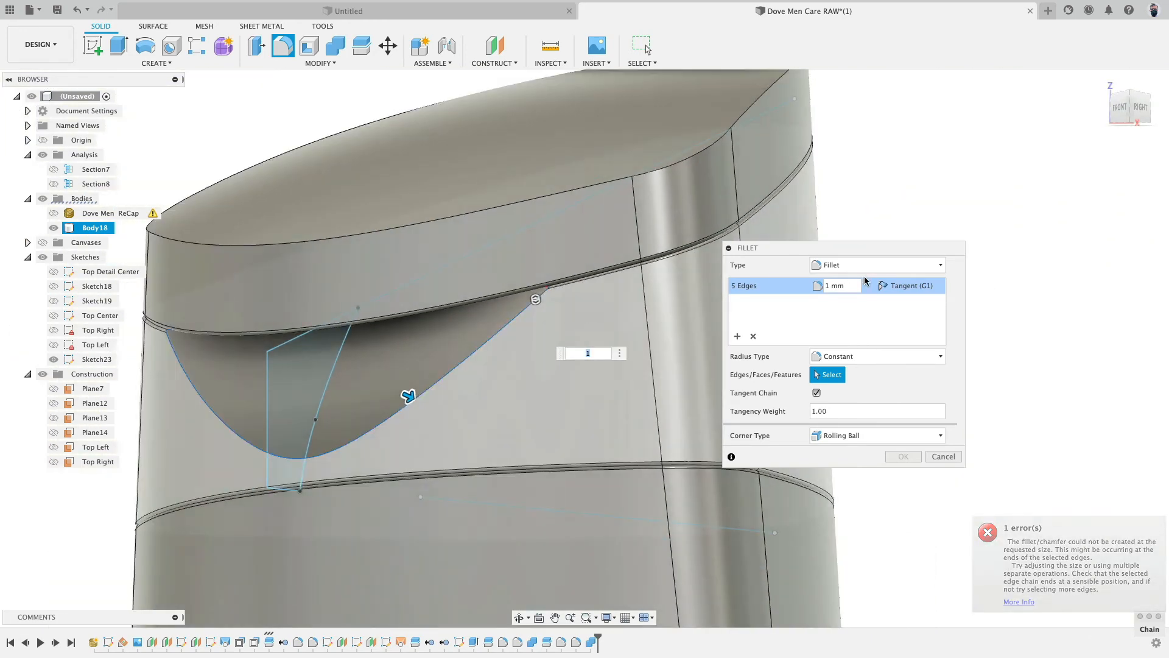
pyautogui.click(857, 270)
pyautogui.click(849, 307)
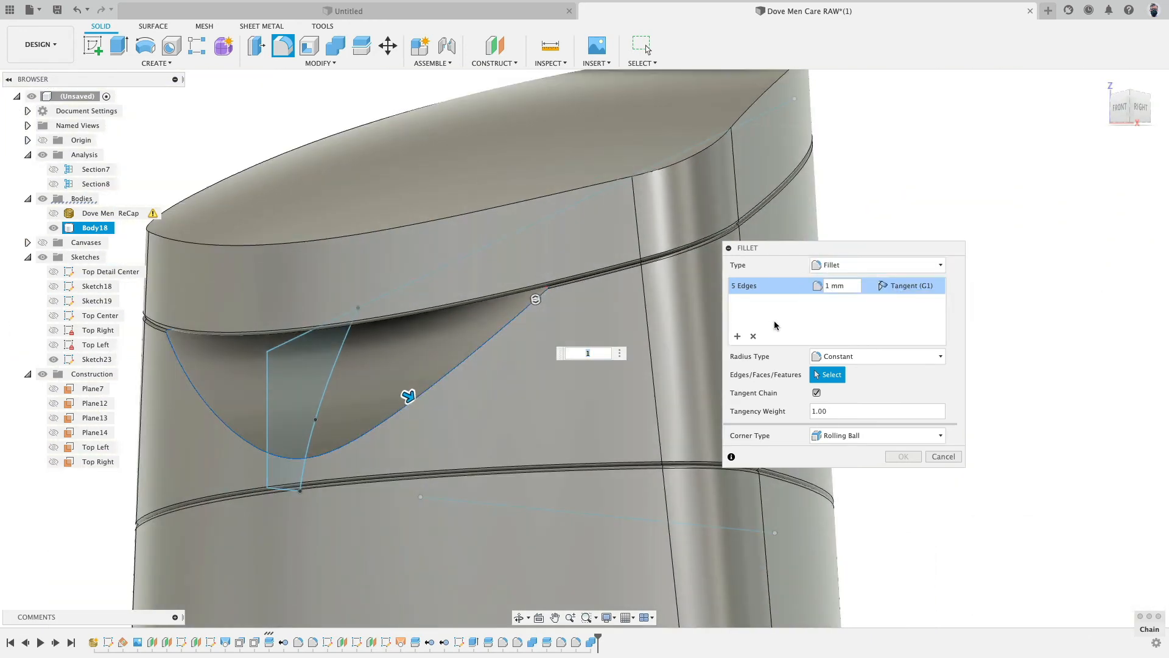
pyautogui.click(822, 357)
pyautogui.click(850, 399)
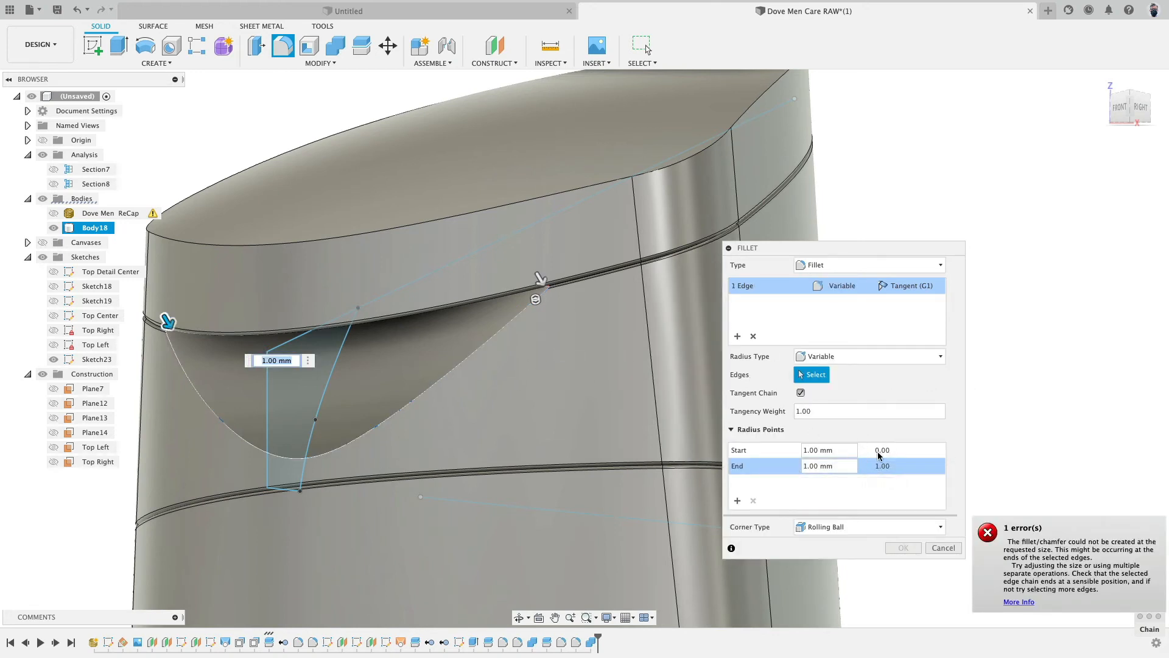
# - Set the start and end radii to 0 mm and add a midpoint at 0.5 with a 2 mm radius
pyautogui.click(829, 450)
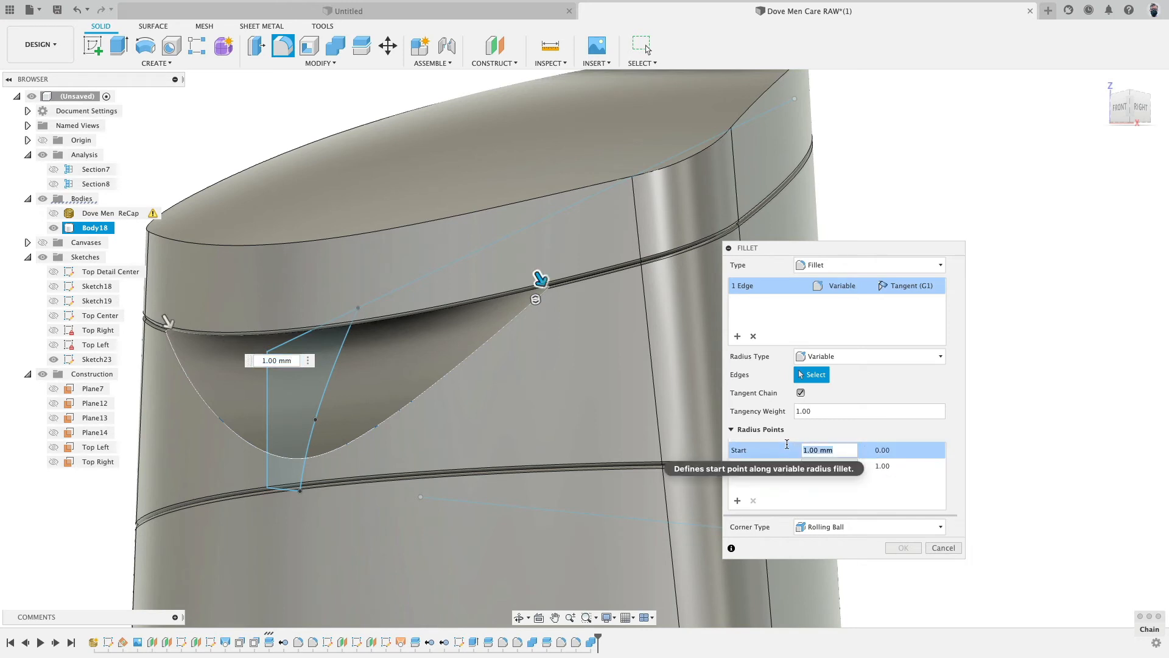
pyautogui.write('0')
pyautogui.press('Tab')
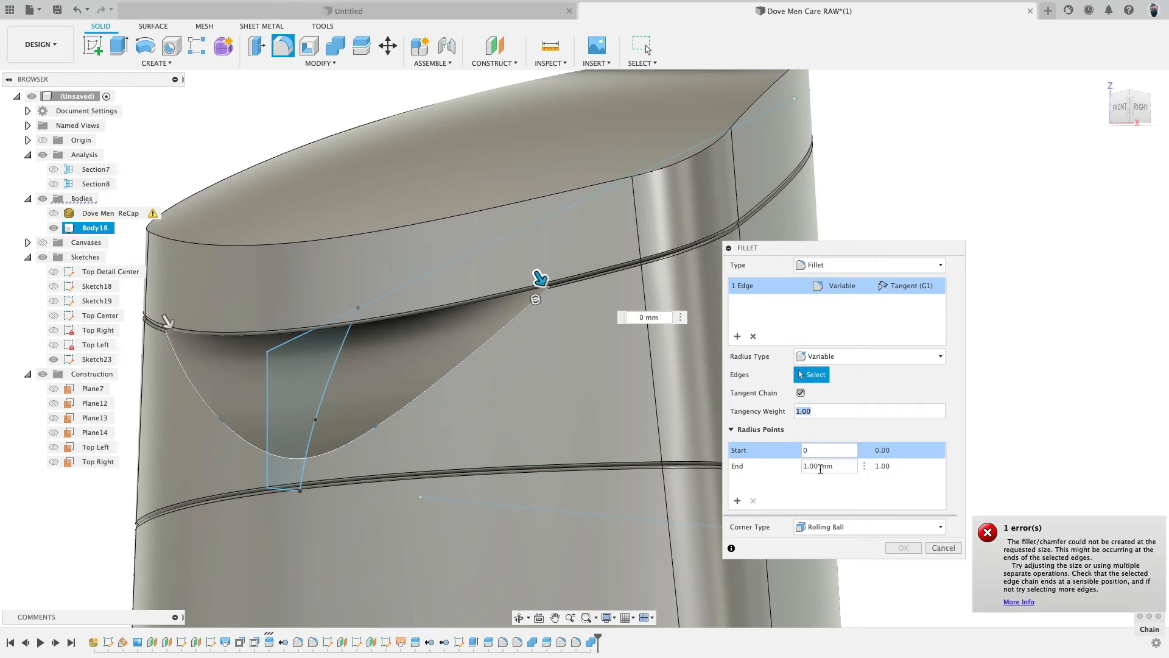
pyautogui.click(808, 466)
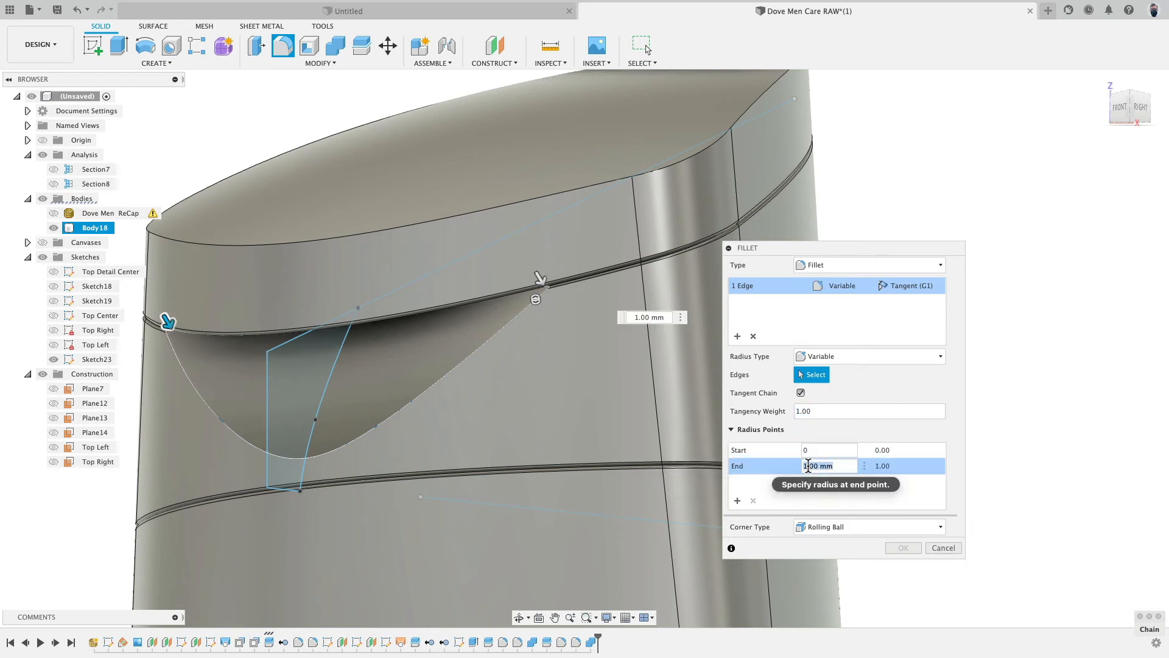
pyautogui.write('0')
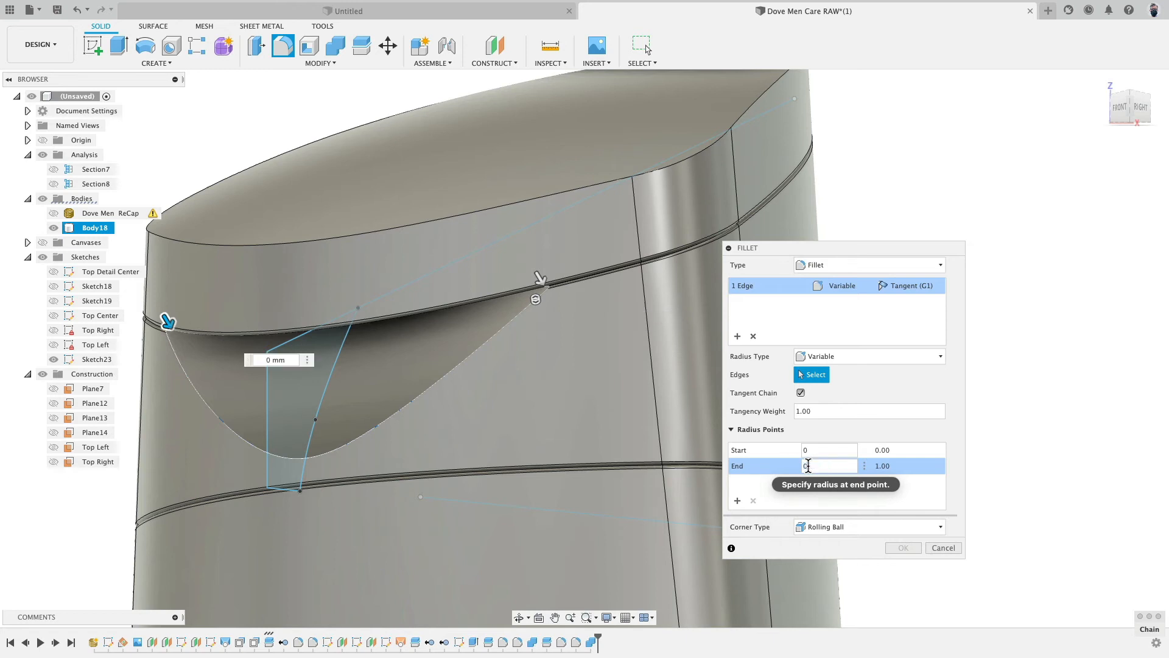
pyautogui.click(310, 458)
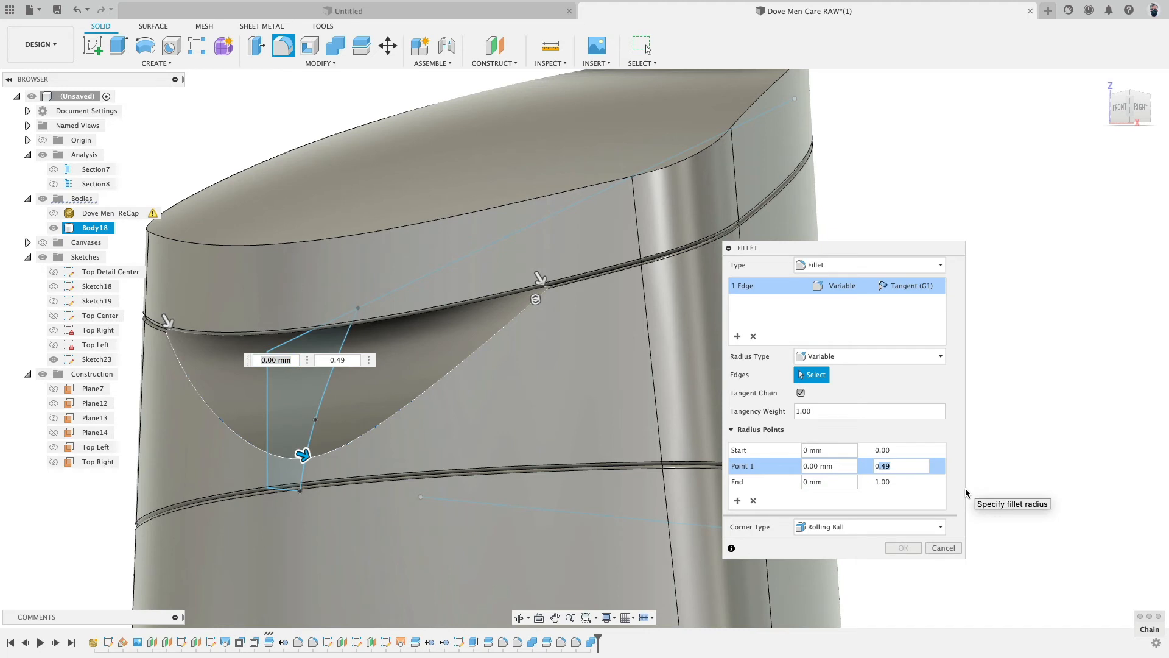
pyautogui.write('5')
pyautogui.click(847, 466)
pyautogui.write('1')
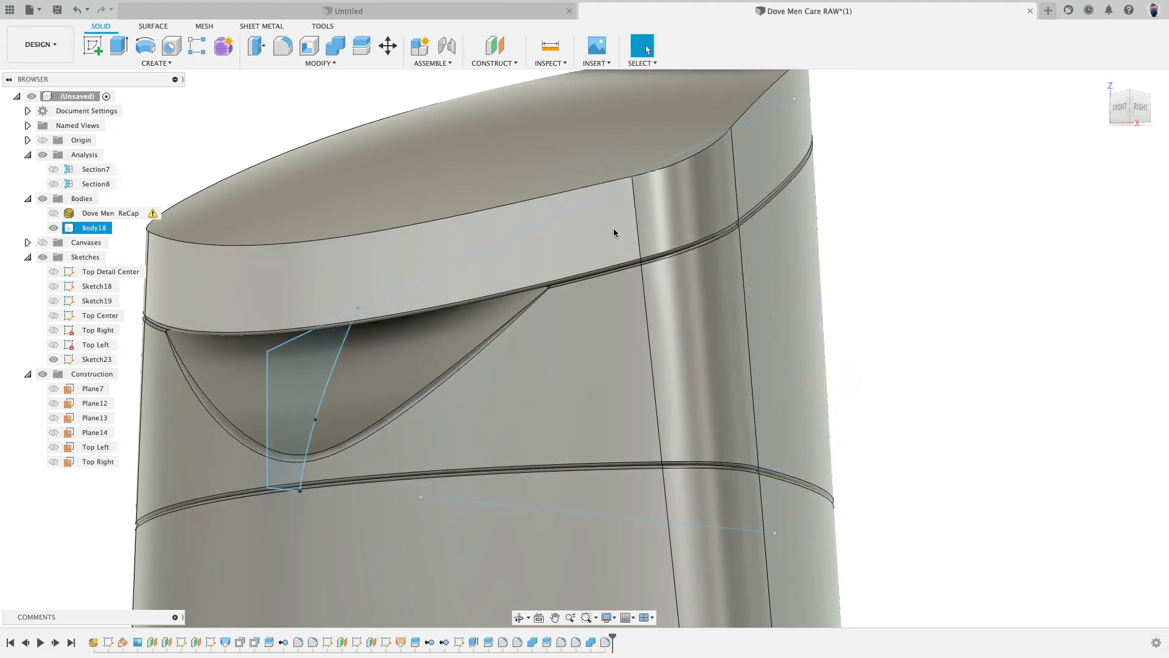
# - Zoom in and orbit to inspect the fillet's ends where it meets the shoulder groove
pyautogui.moveTo(638, 231)
pyautogui.keyDown('shift'); pyautogui.mouseDown(button='middle')
pyautogui.moveTo(692, 232)
pyautogui.moveTo(648, 251)
pyautogui.mouseUp(button='middle'); pyautogui.keyUp('shift')
pyautogui.scroll(8, 540, 295)
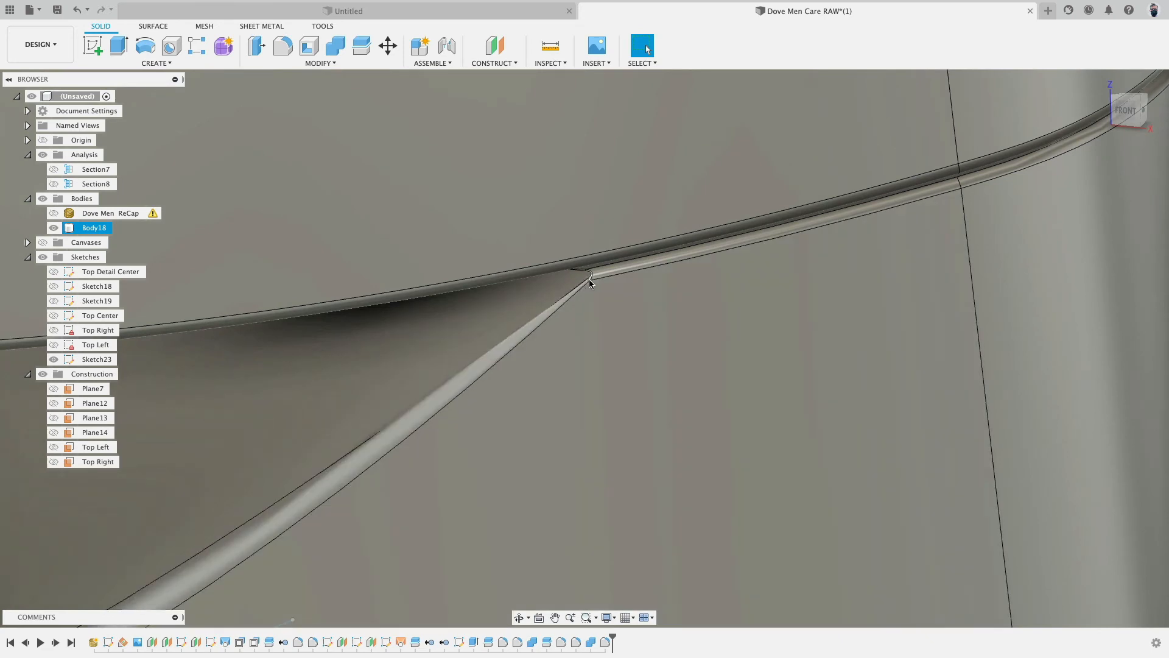
pyautogui.scroll(5, 590, 281)
pyautogui.scroll(-10, 475, 372)
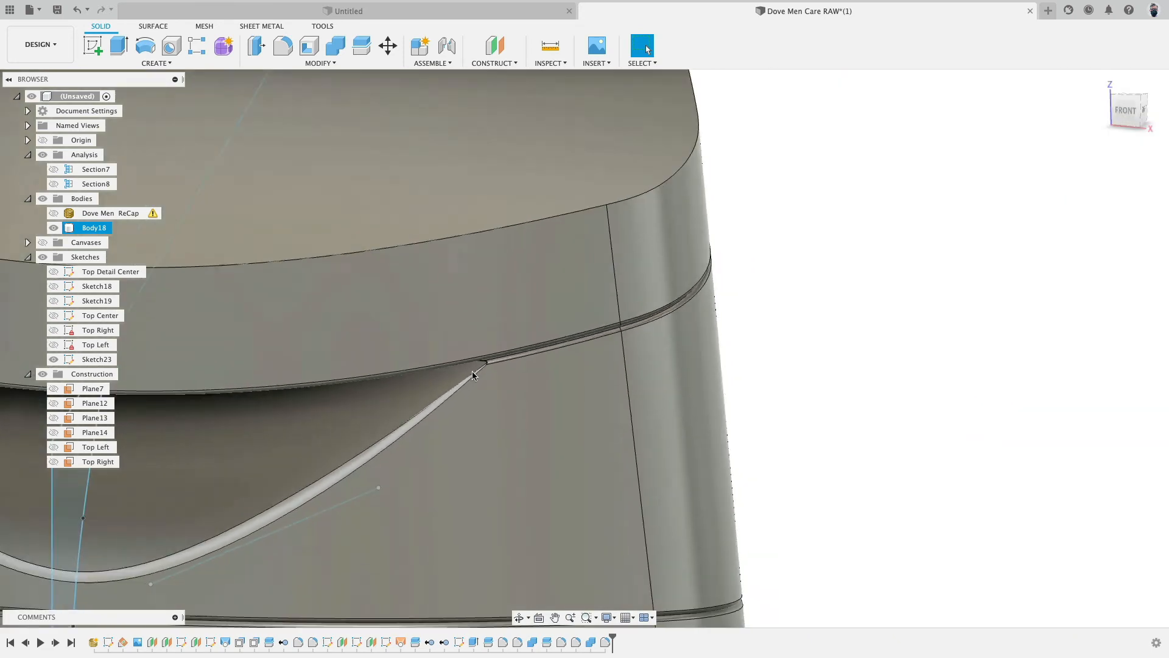
pyautogui.scroll(-1, 475, 374)
pyautogui.moveTo(475, 374); pyautogui.dragTo(953, 263, button='middle')
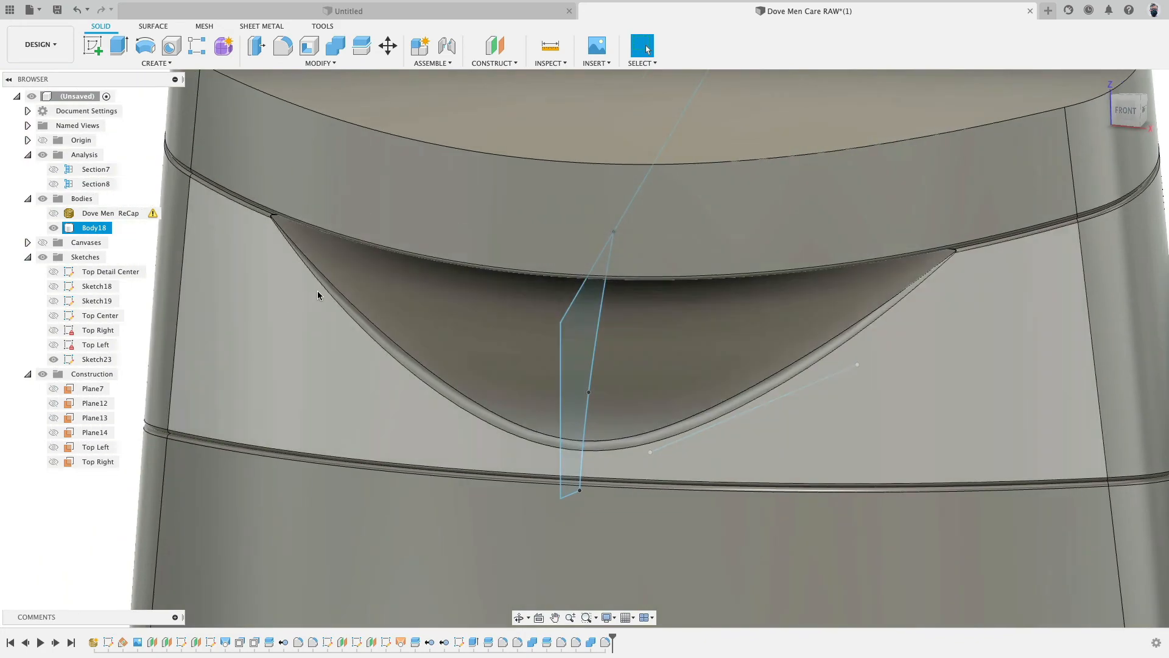
pyautogui.keyDown('shift'); pyautogui.moveTo(316, 292); pyautogui.dragTo(291, 277, button='middle'); pyautogui.keyUp('shift')
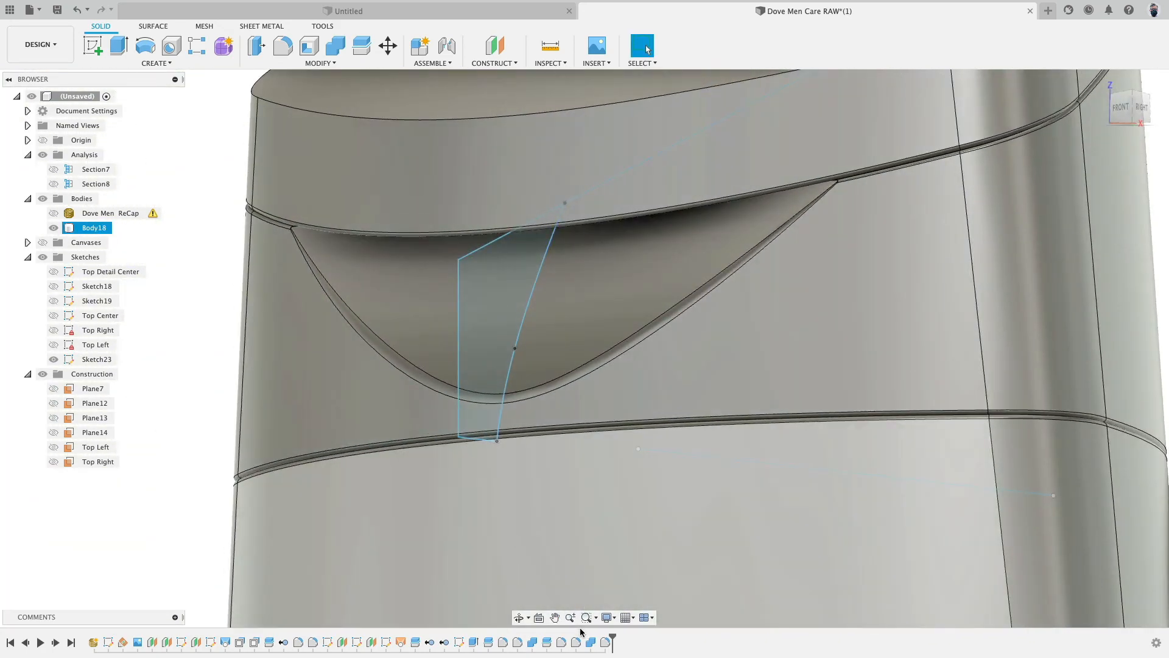
# - Edit the variable fillet and add two 0 mm radius points near each end of the edge
pyautogui.doubleClick(605, 642)
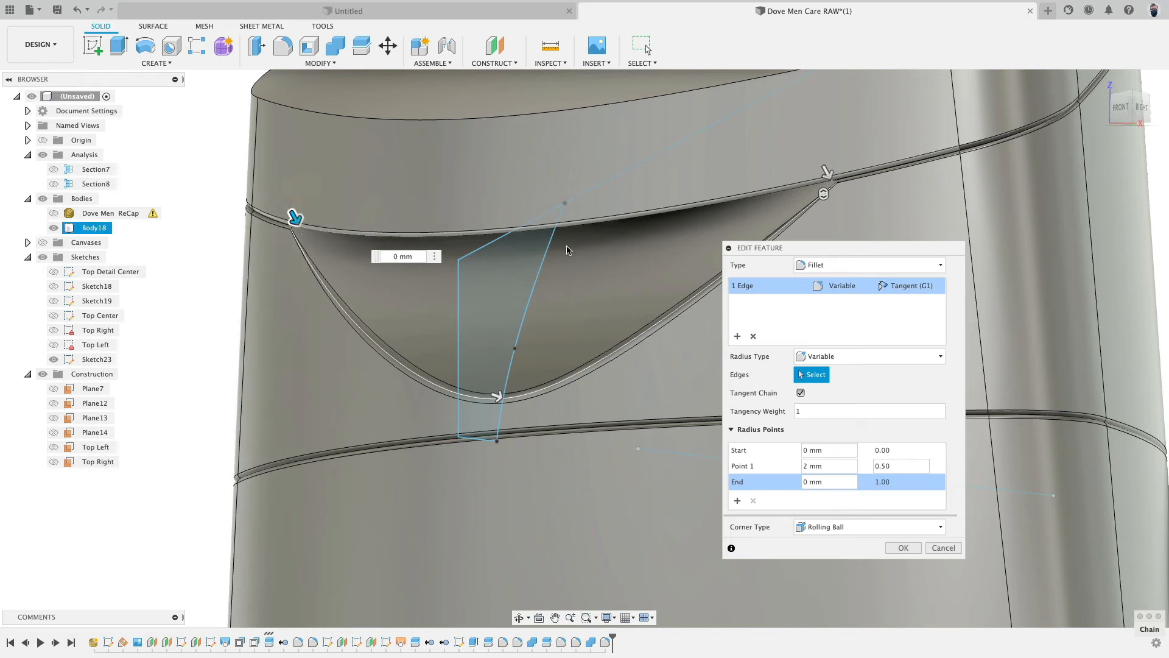
pyautogui.click(873, 451)
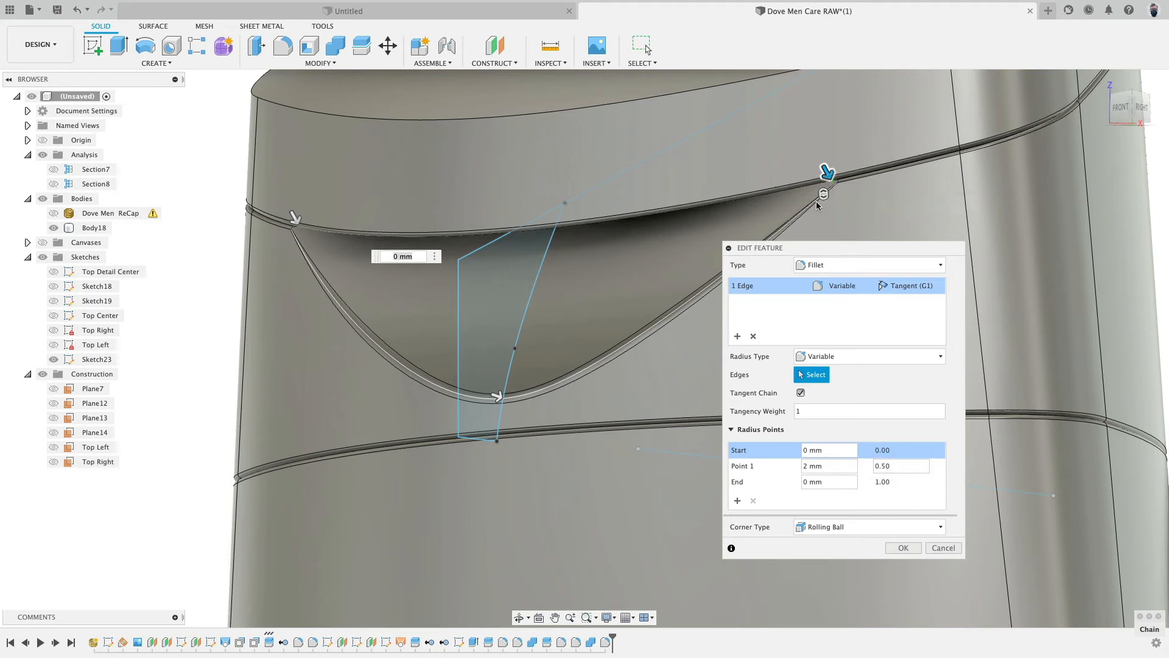
pyautogui.scroll(5, 835, 183)
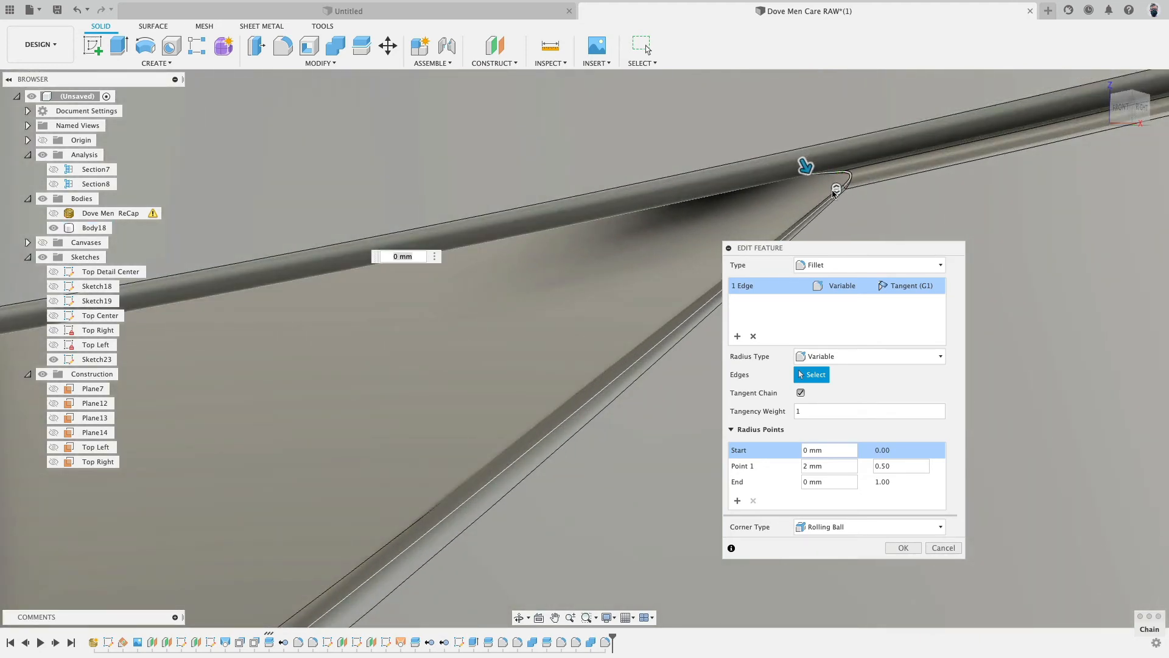
pyautogui.scroll(-6, 834, 193)
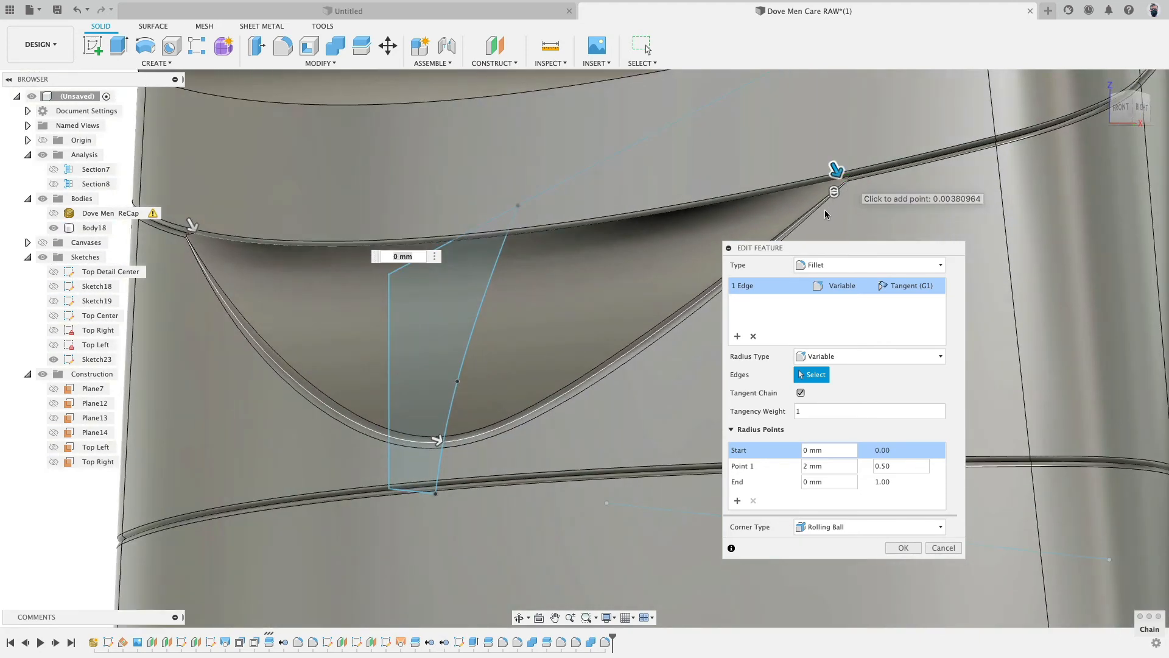
pyautogui.click(816, 203)
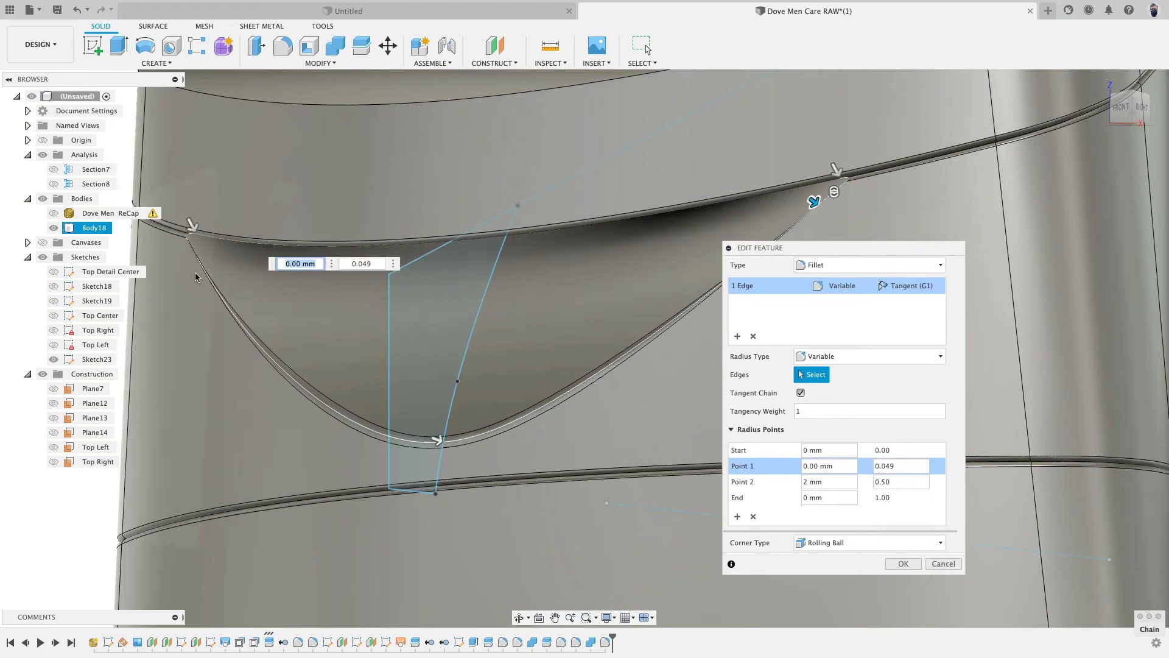
pyautogui.click(190, 253)
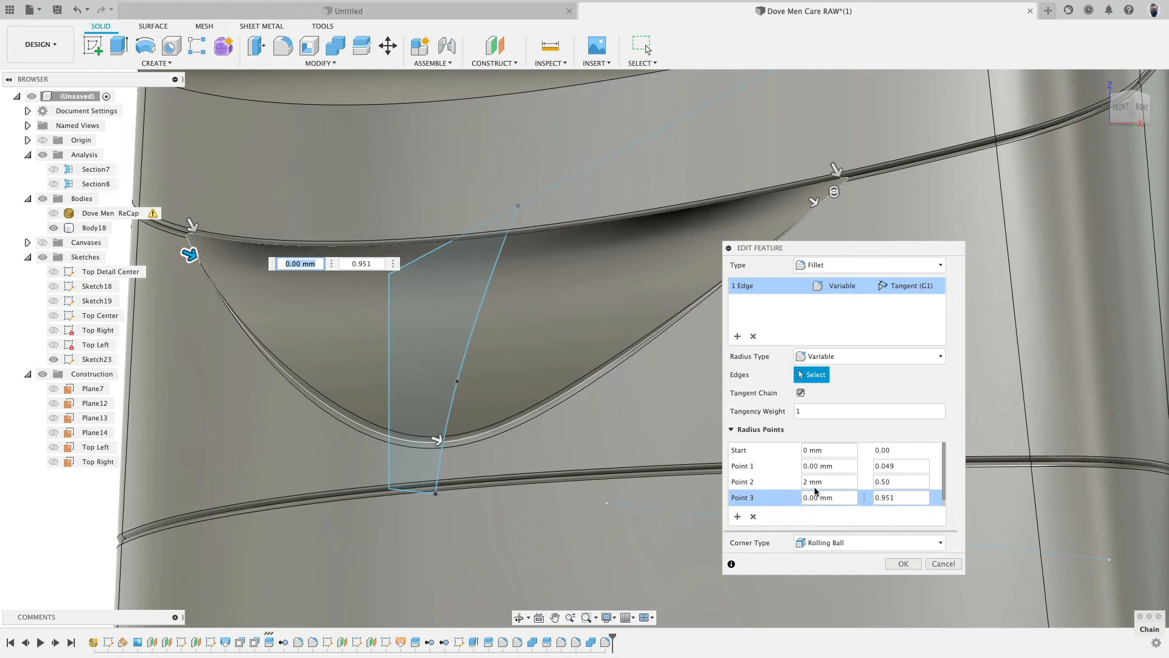
# - Set the new end points' positions to 0.97 and 0.03 and confirm the fillet
pyautogui.click(905, 498)
pyautogui.press('Return')
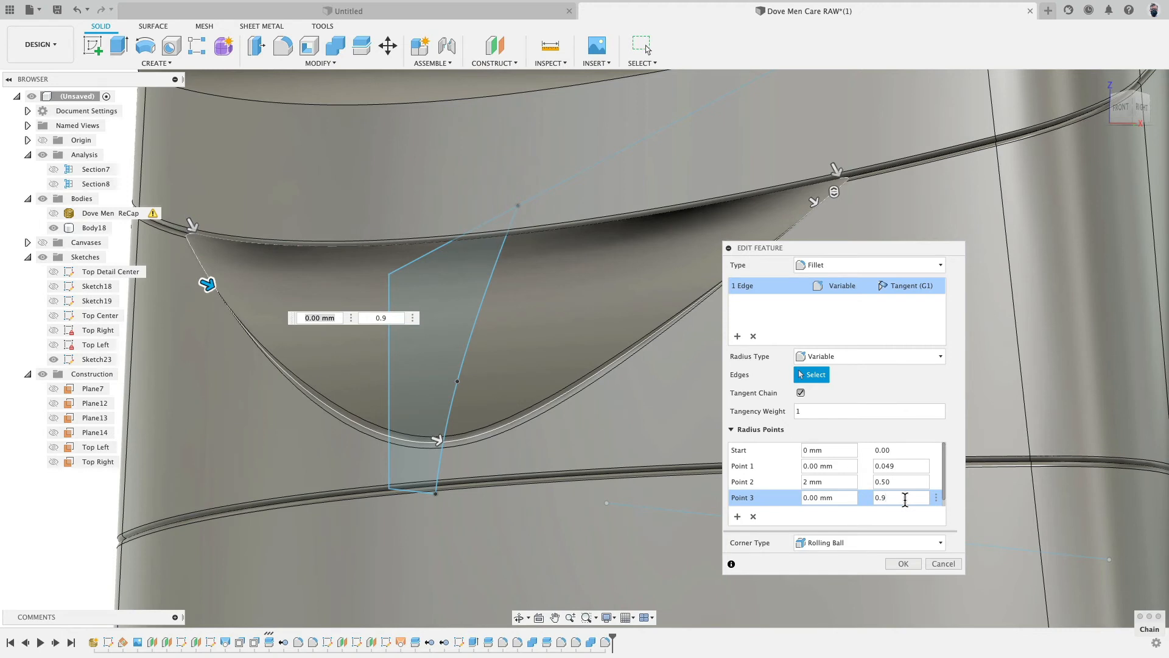
pyautogui.write('5')
pyautogui.press('Return')
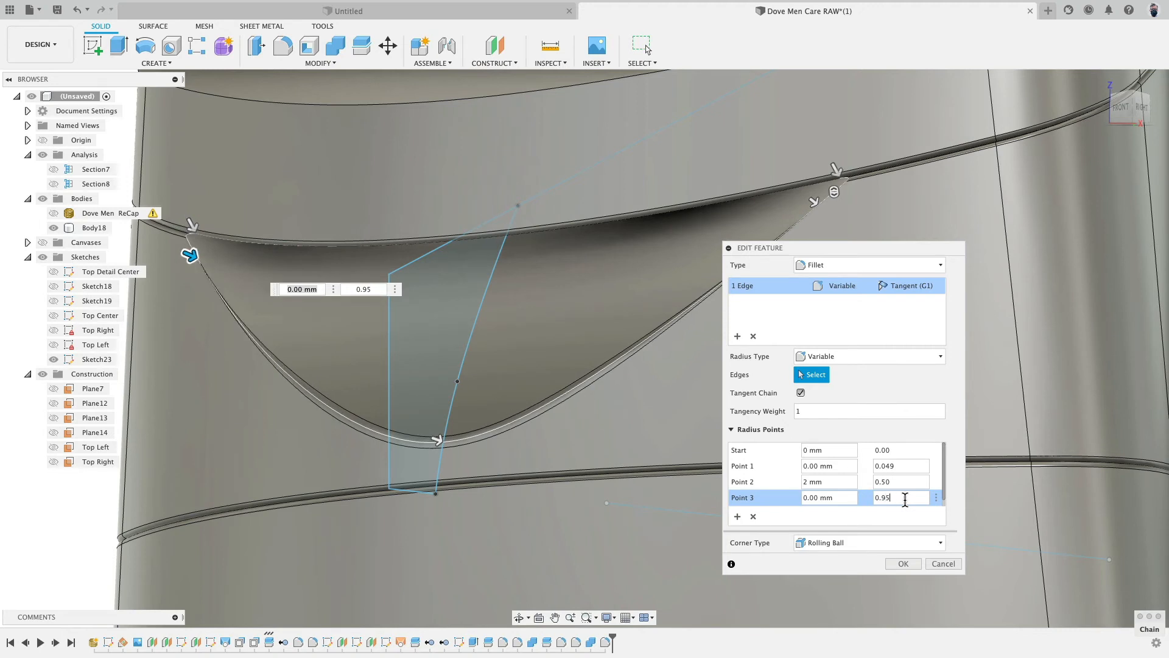
pyautogui.press('Return')
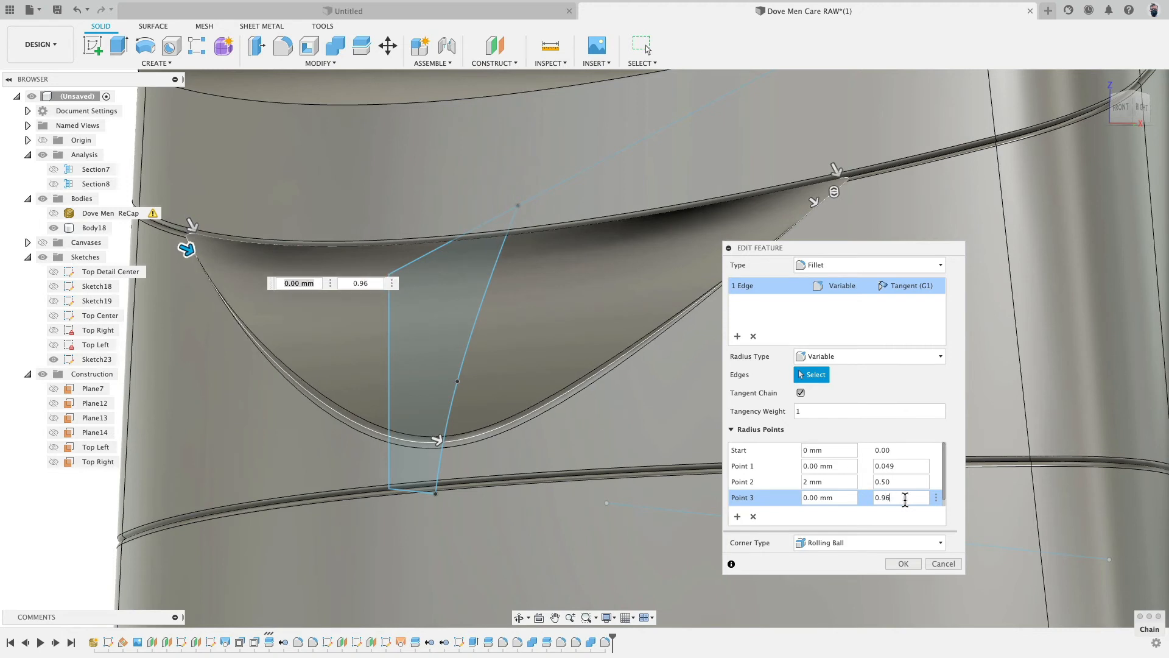
pyautogui.press('Return')
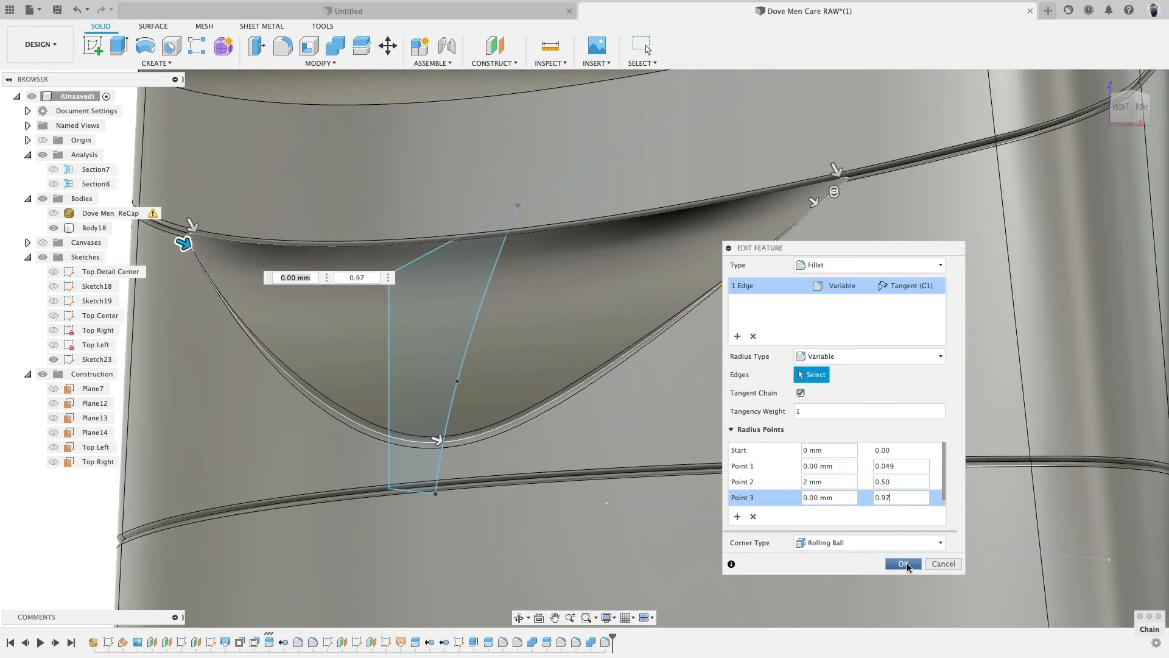
pyautogui.click(901, 466)
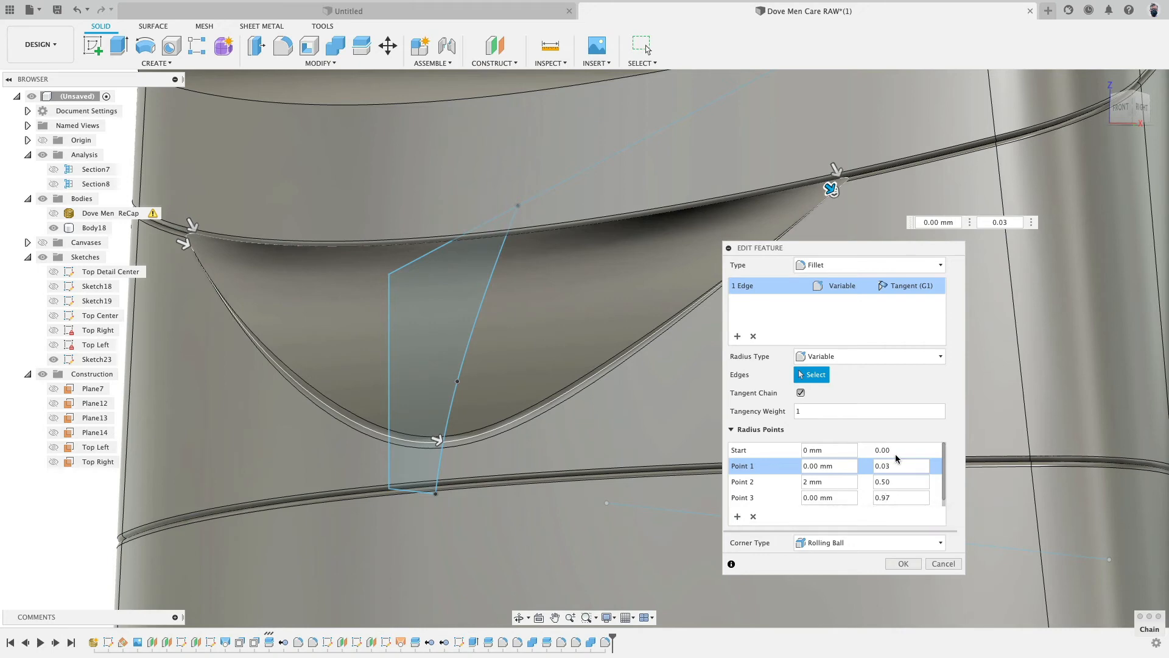
pyautogui.click(904, 562)
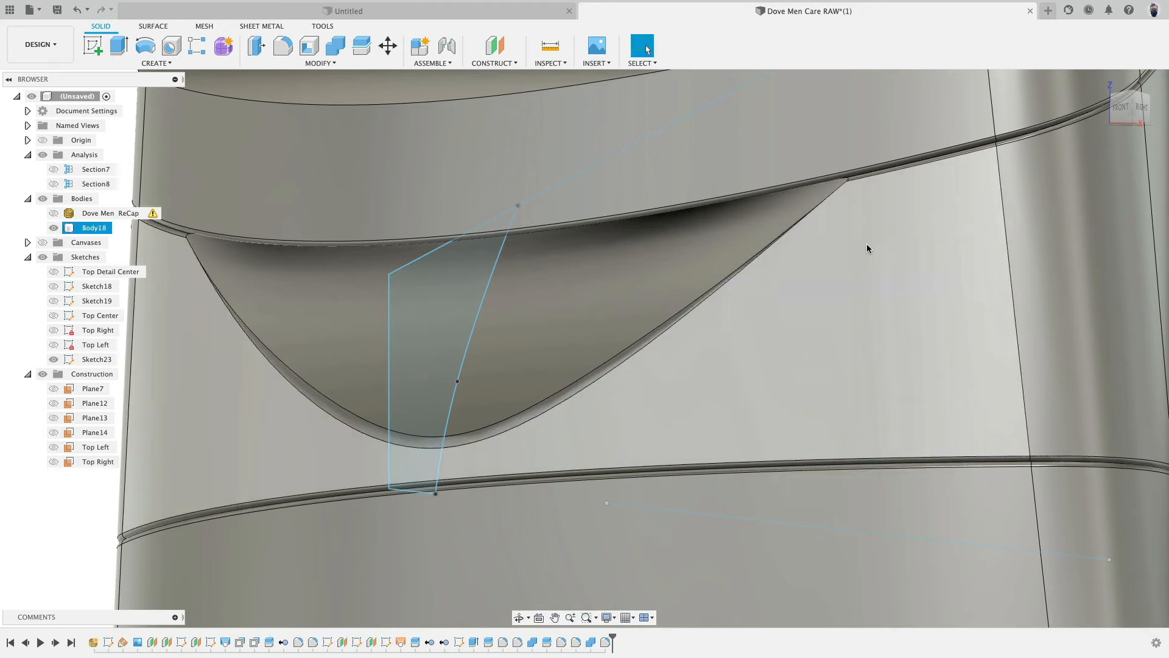
# - Zoom in to inspect the fillet's upper end at the shoulder groove
pyautogui.scroll(5, 853, 231)
pyautogui.keyDown('shift'); pyautogui.moveTo(839, 214); pyautogui.dragTo(780, 305, button='middle'); pyautogui.keyUp('shift')
pyautogui.scroll(-3, 778, 305)
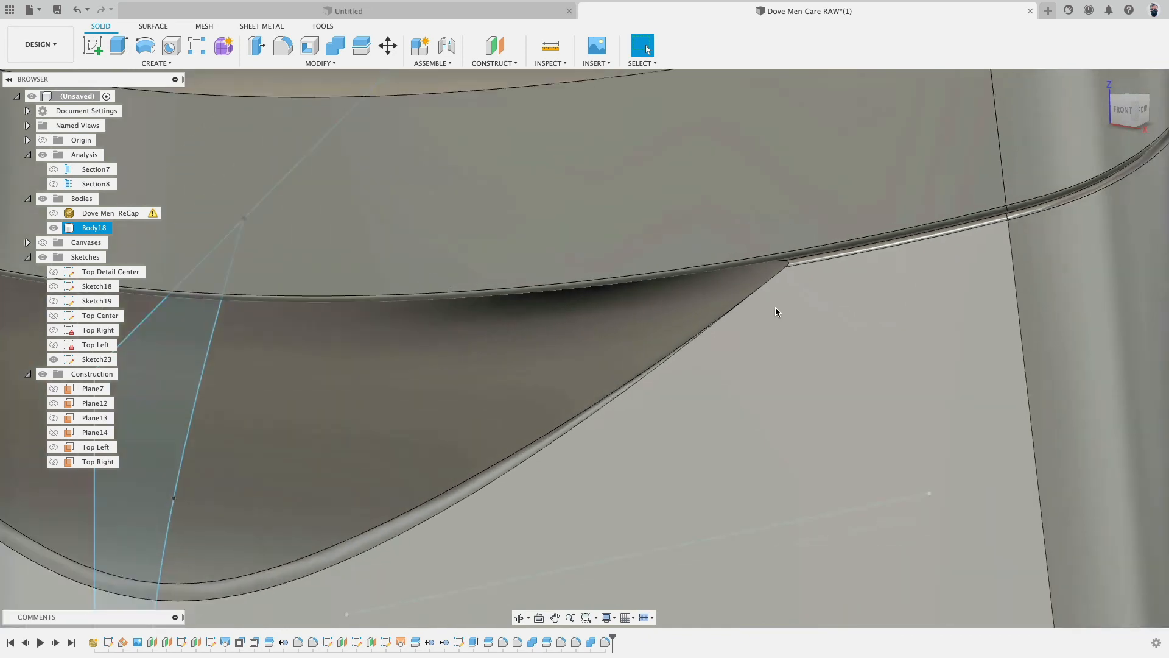
# - Start a fillet on the top cap's outer edge chain and set its radius type to Constant
pyautogui.scroll(3, 776, 307)
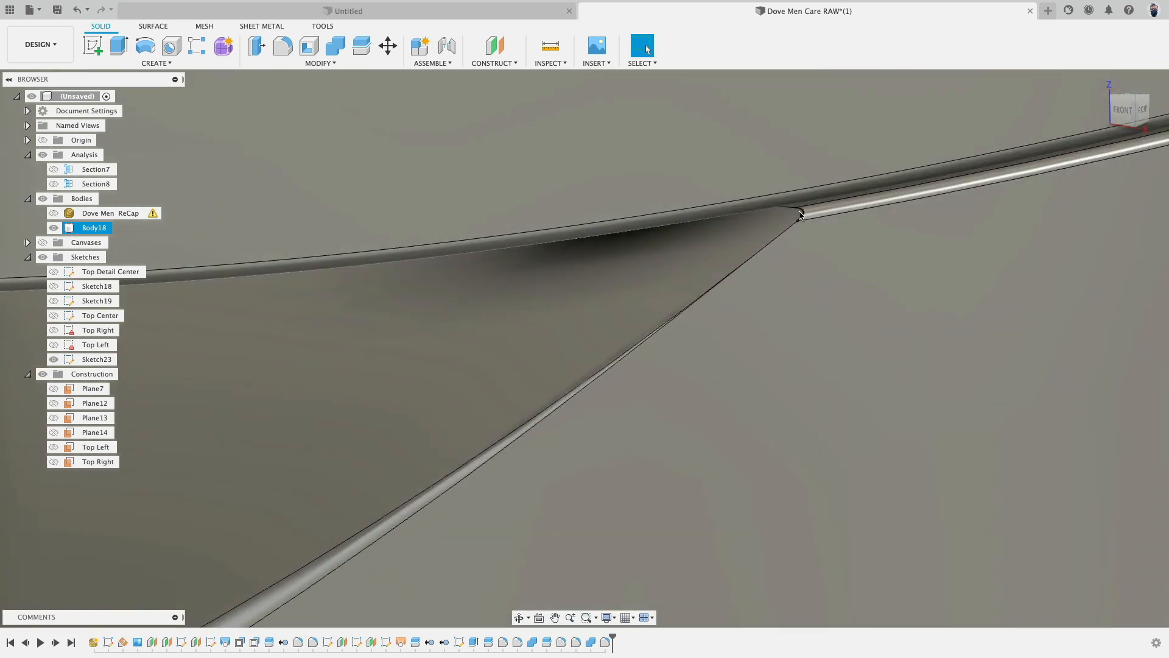
pyautogui.scroll(-10, 682, 346)
pyautogui.keyDown('shift'); pyautogui.moveTo(535, 361); pyautogui.dragTo(550, 385, button='middle'); pyautogui.keyUp('shift')
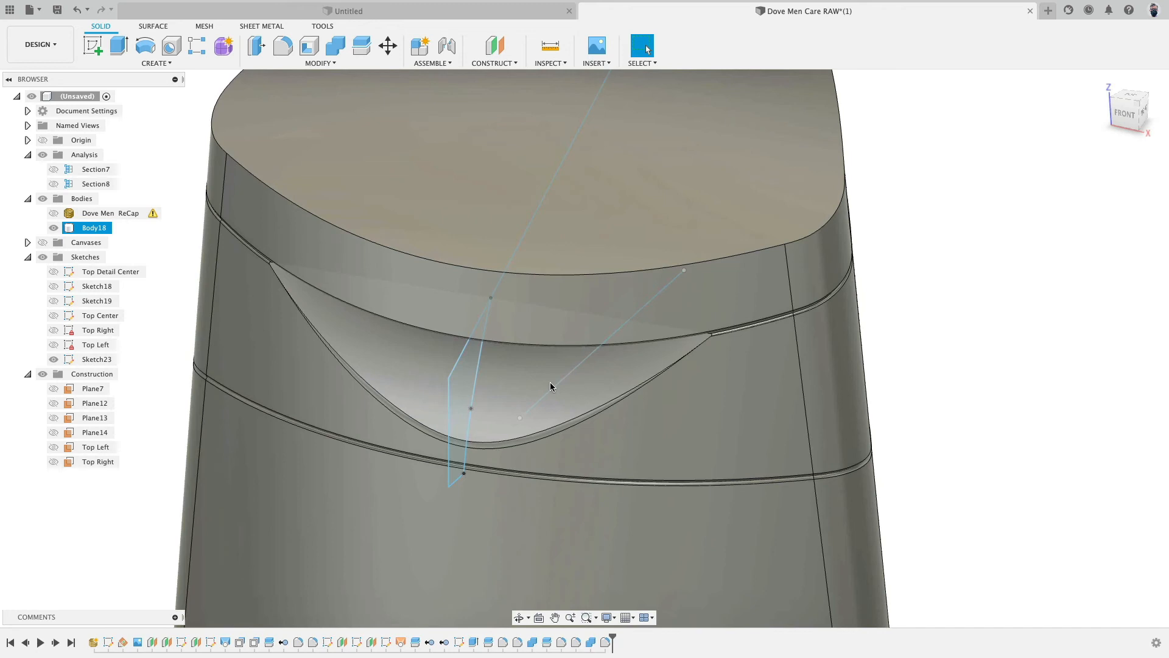
pyautogui.scroll(-5, 850, 342)
pyautogui.keyDown('shift'); pyautogui.moveTo(851, 342); pyautogui.dragTo(812, 330, button='middle'); pyautogui.keyUp('shift')
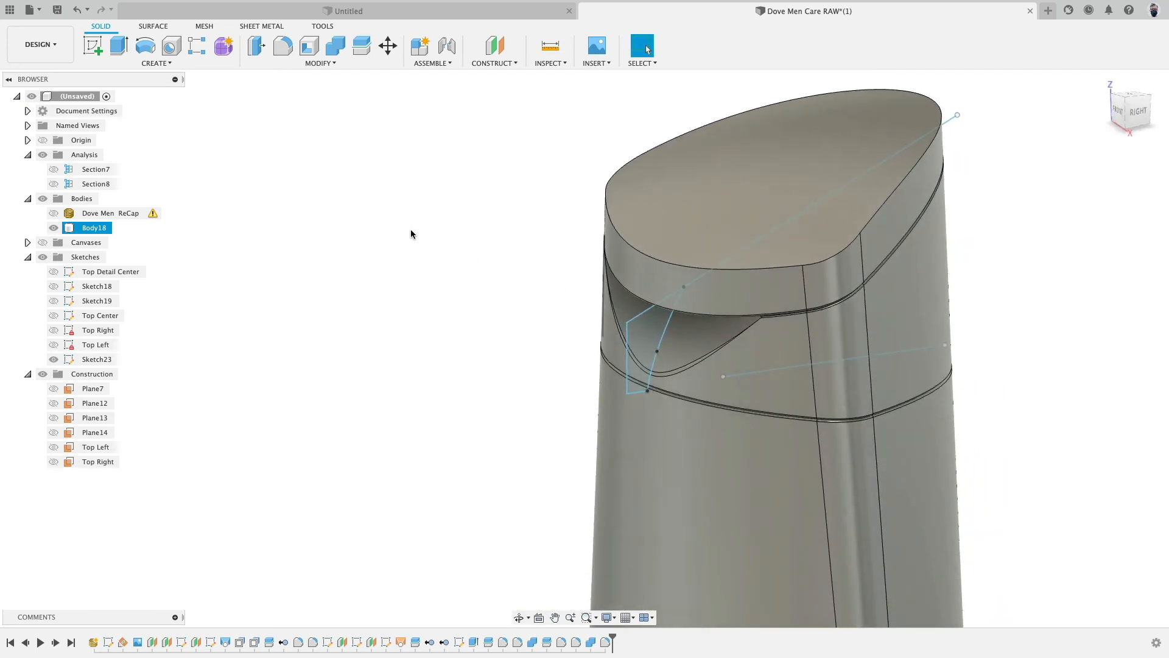
pyautogui.press('f')
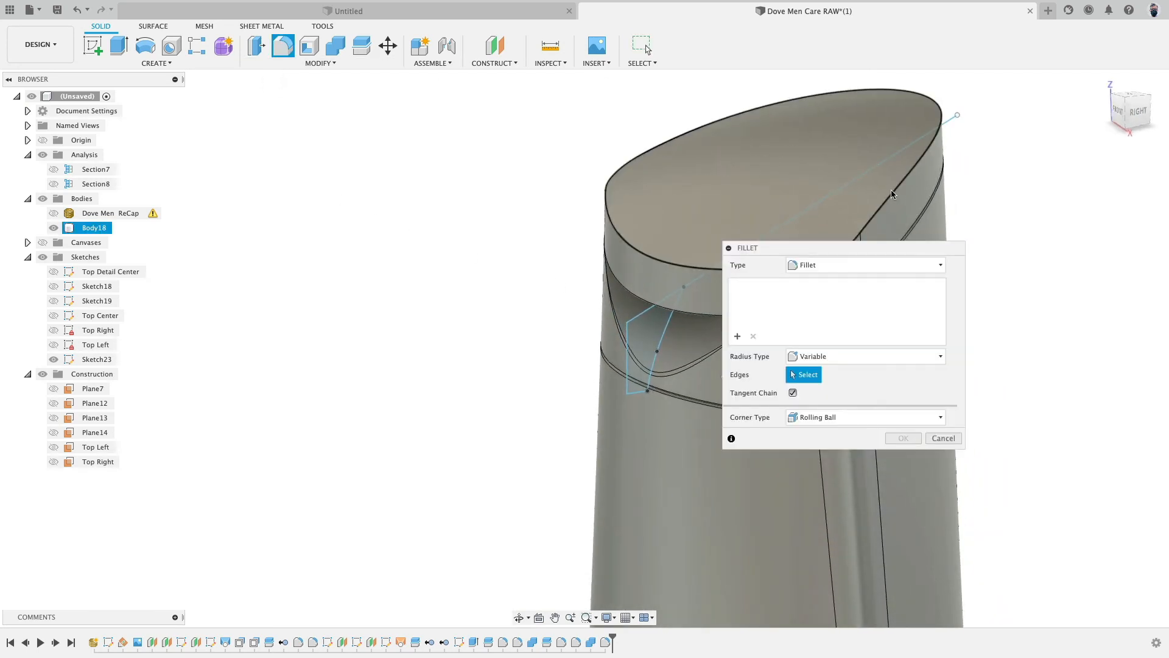
pyautogui.click(891, 193)
pyautogui.click(851, 360)
pyautogui.click(850, 372)
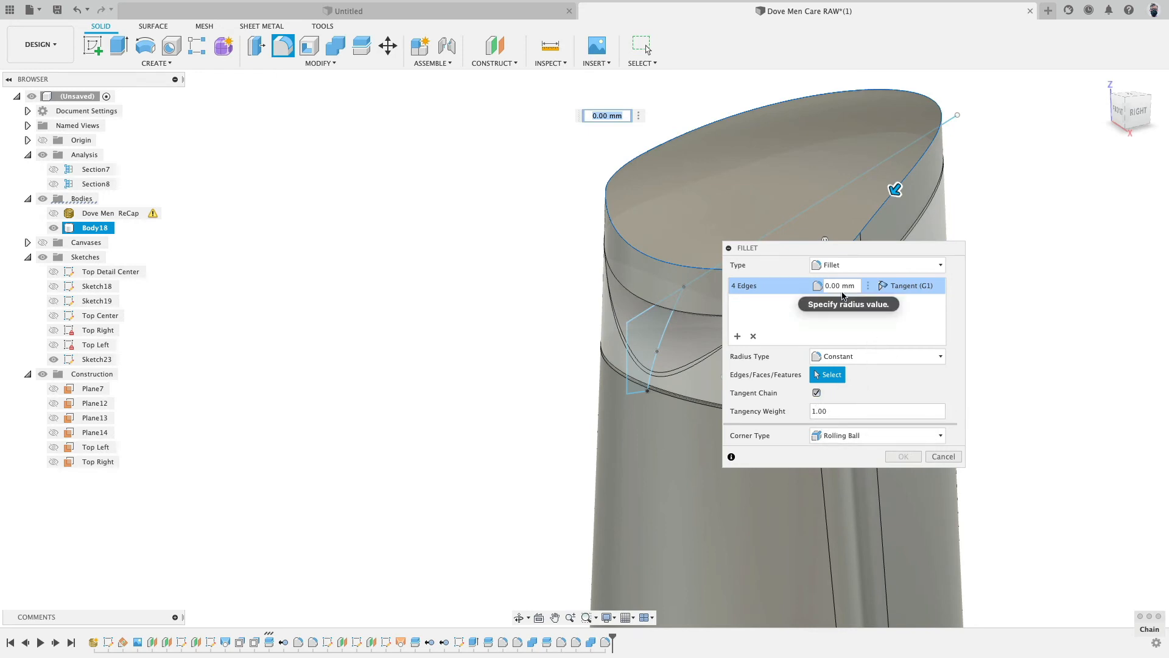
# - Switch the fillet's radius type to Chord Length, set it to 2.979 mm, and confirm
pyautogui.moveTo(864, 247); pyautogui.dragTo(382, 270)
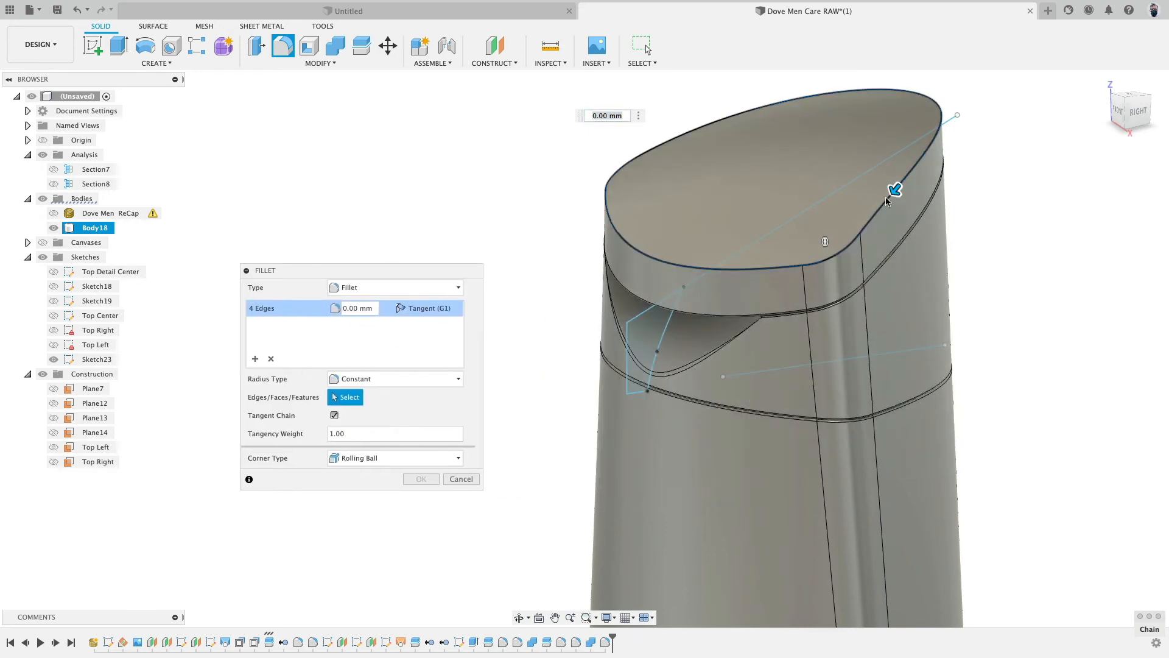
pyautogui.moveTo(894, 190); pyautogui.dragTo(893, 194)
pyautogui.keyDown('shift'); pyautogui.moveTo(979, 324); pyautogui.dragTo(962, 274, button='middle'); pyautogui.keyUp('shift')
pyautogui.click(387, 379)
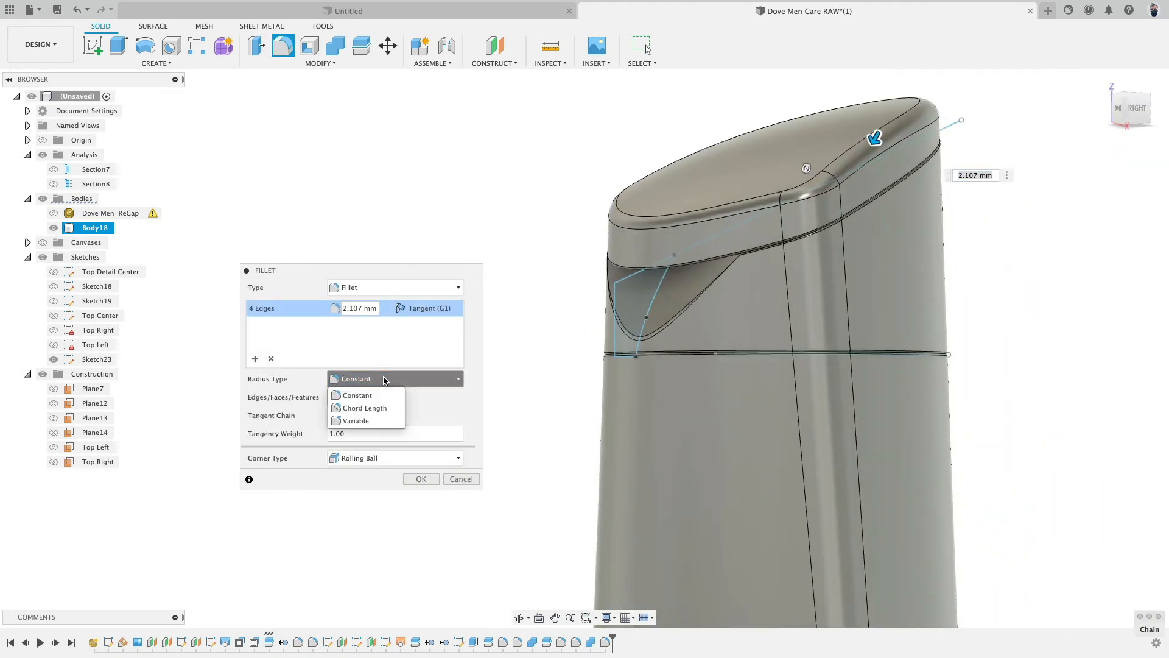
pyautogui.click(384, 408)
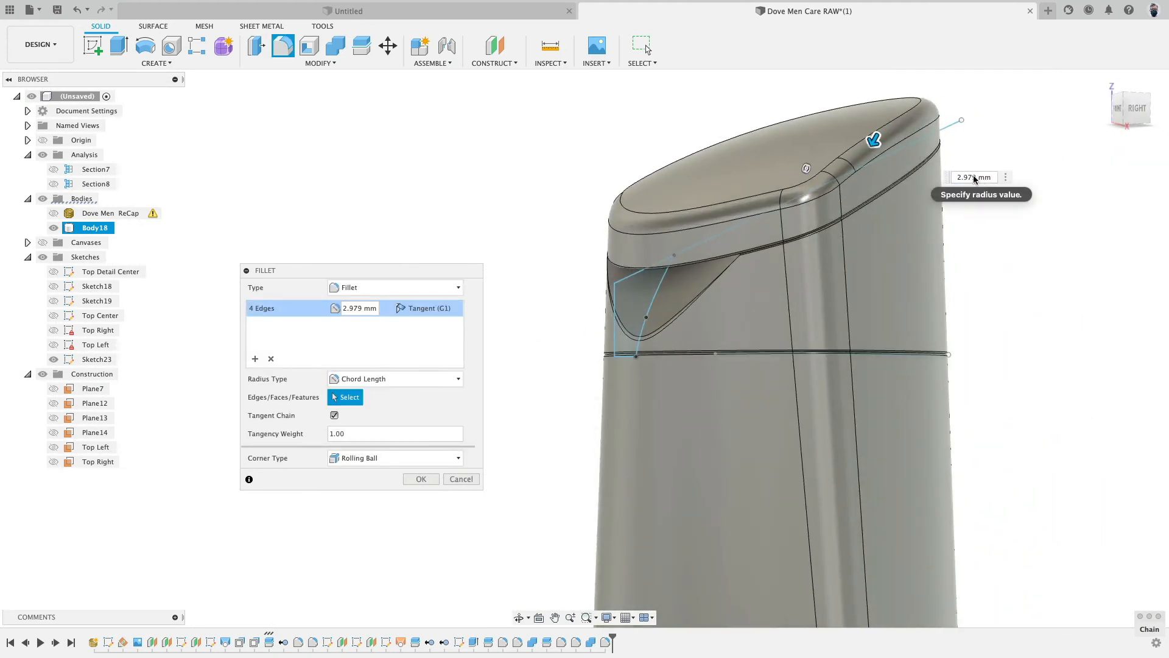
pyautogui.keyDown('shift'); pyautogui.moveTo(871, 158); pyautogui.dragTo(1023, 169, button='middle'); pyautogui.keyUp('shift')
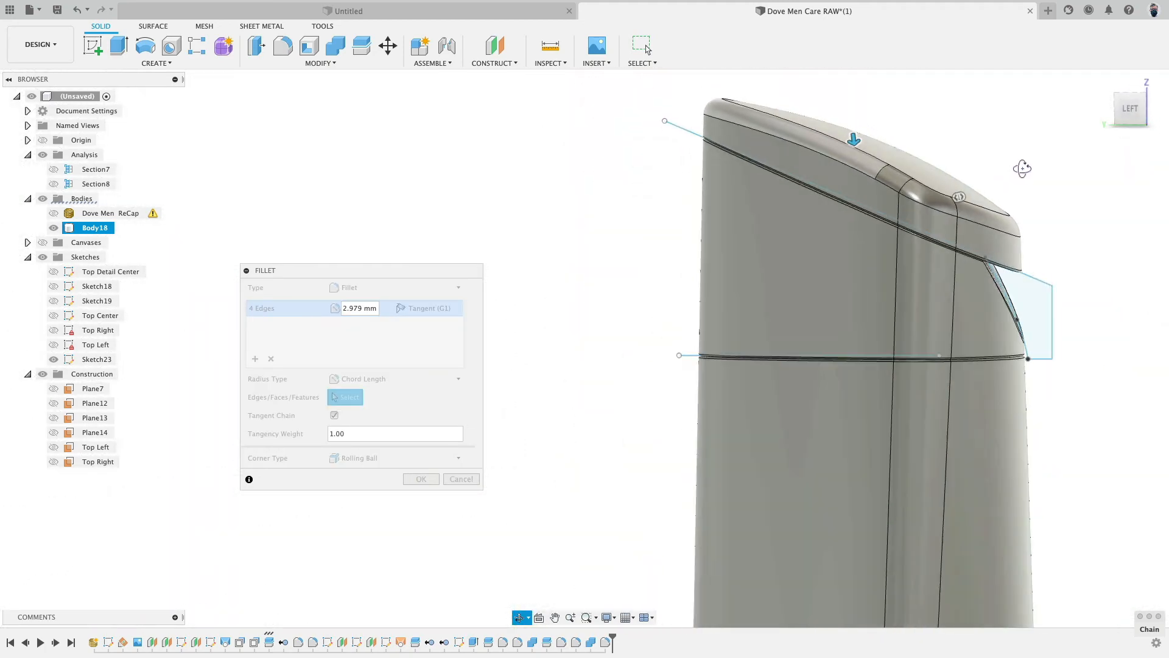
pyautogui.press('Return')
# - Show the dove logo canvas and Plane7, then start a new sketch on Plane7 above the cap
pyautogui.keyDown('shift'); pyautogui.moveTo(585, 269); pyautogui.dragTo(513, 306, button='middle'); pyautogui.keyUp('shift')
pyautogui.scroll(-5, 546, 330)
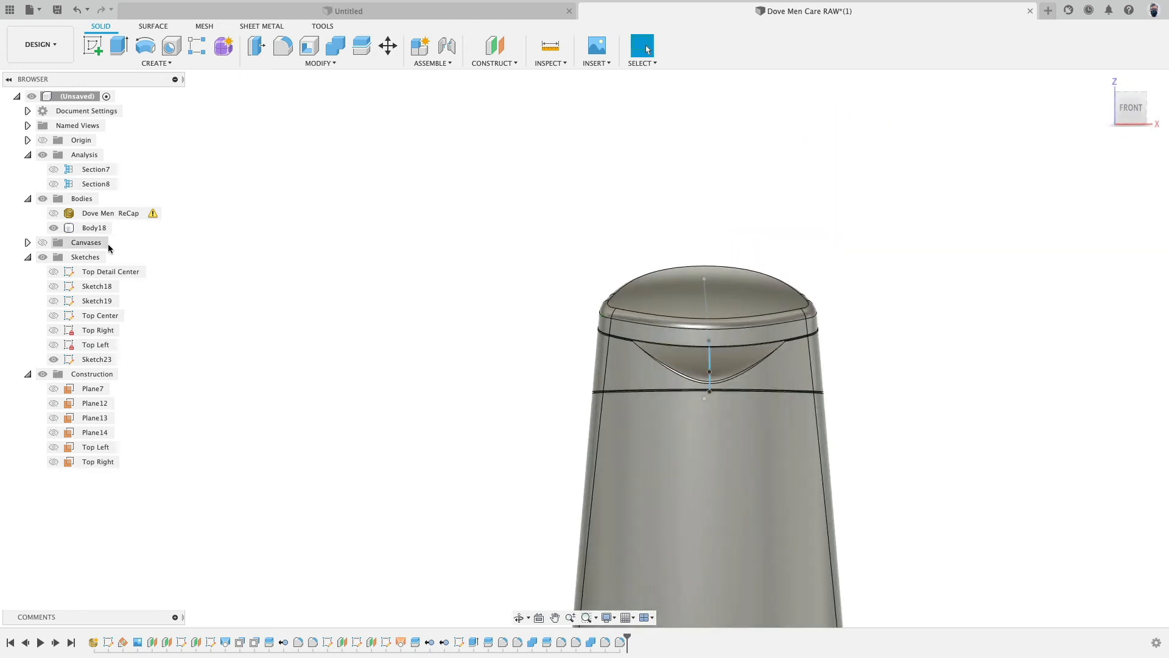
pyautogui.click(42, 243)
pyautogui.keyDown('shift'); pyautogui.moveTo(465, 254); pyautogui.dragTo(388, 267, button='middle'); pyautogui.keyUp('shift')
pyautogui.click(56, 392)
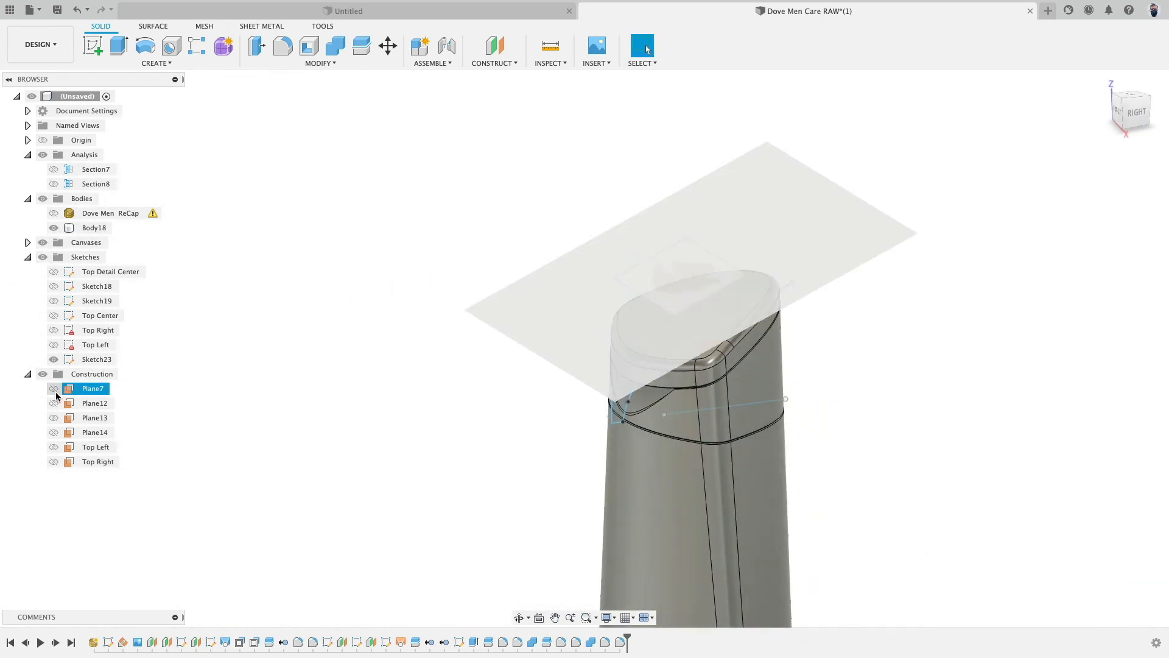
pyautogui.click(53, 389)
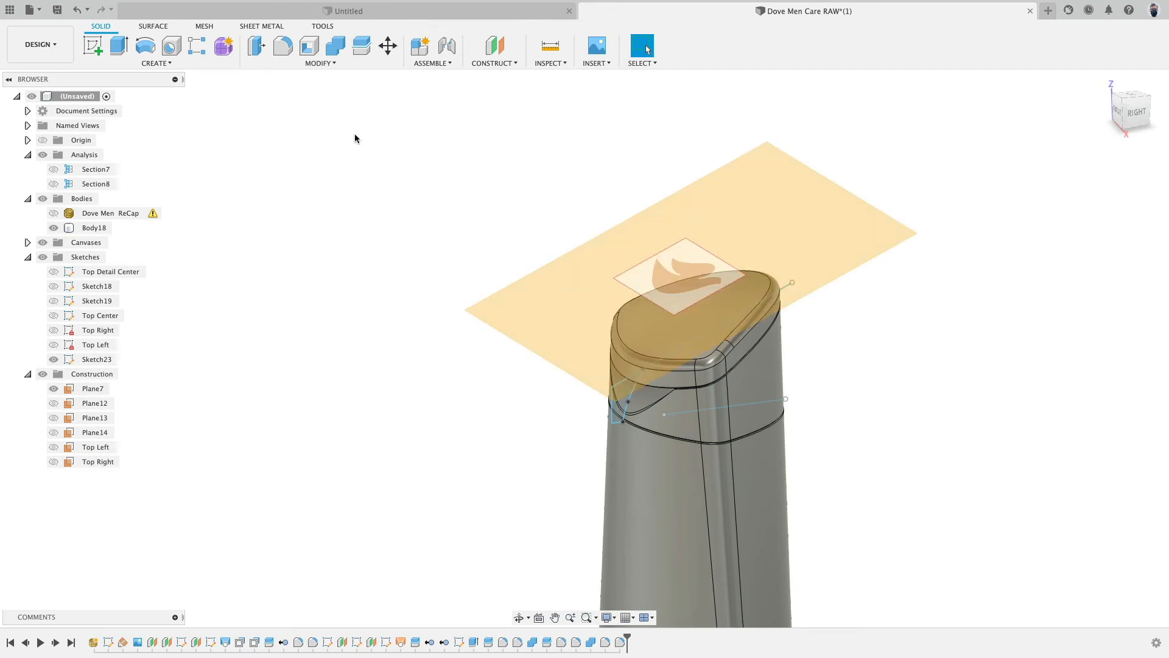
pyautogui.click(94, 47)
pyautogui.click(763, 186)
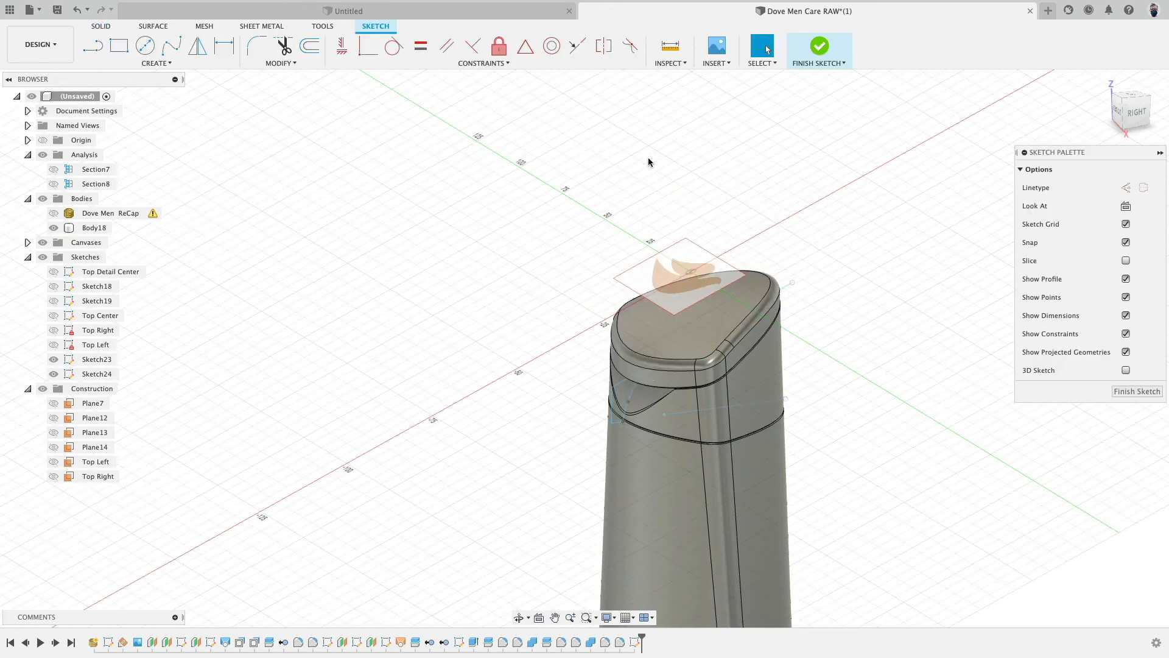
# - Trace the dove's lower outline with a fit point spline from the tail tip to the beak tip
pyautogui.scroll(4, 631, 161)
pyautogui.keyDown('shift'); pyautogui.moveTo(633, 169); pyautogui.dragTo(731, 220, button='middle'); pyautogui.keyUp('shift')
pyautogui.scroll(4, 762, 229)
pyautogui.moveTo(890, 245); pyautogui.dragTo(780, 134, button='middle')
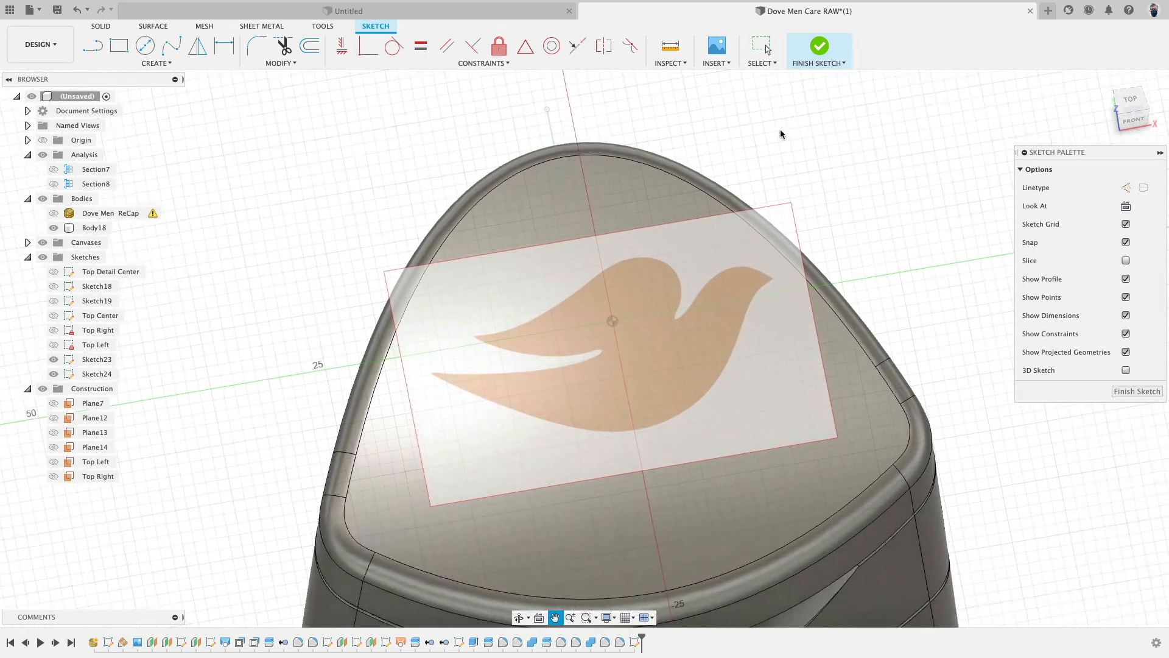
pyautogui.scroll(2, 777, 138)
pyautogui.moveTo(847, 195); pyautogui.dragTo(905, 141, button='middle')
pyautogui.scroll(2, 854, 185)
pyautogui.scroll(4, 854, 187)
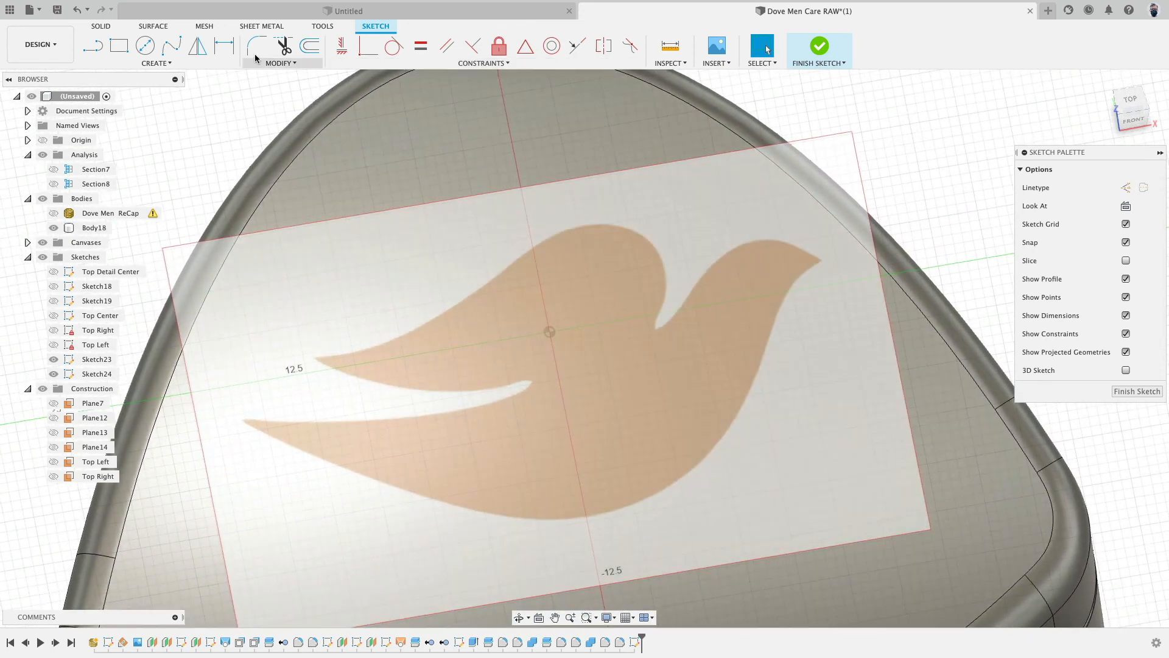
pyautogui.click(172, 46)
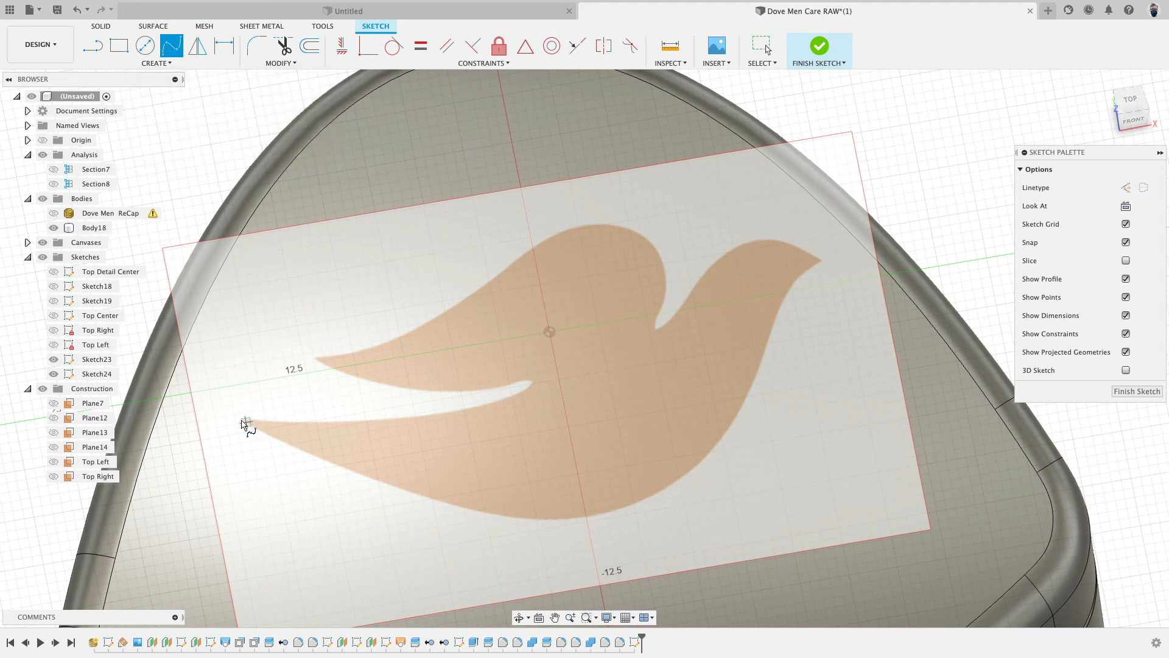
pyautogui.click(246, 423)
pyautogui.click(595, 510)
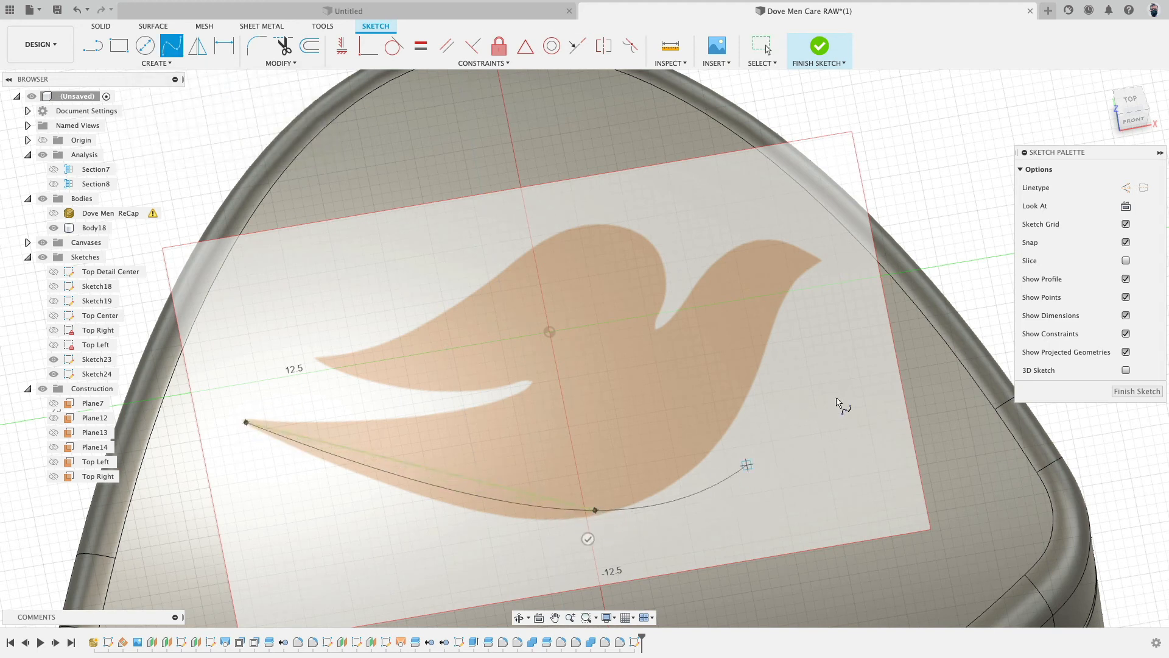
pyautogui.click(791, 282)
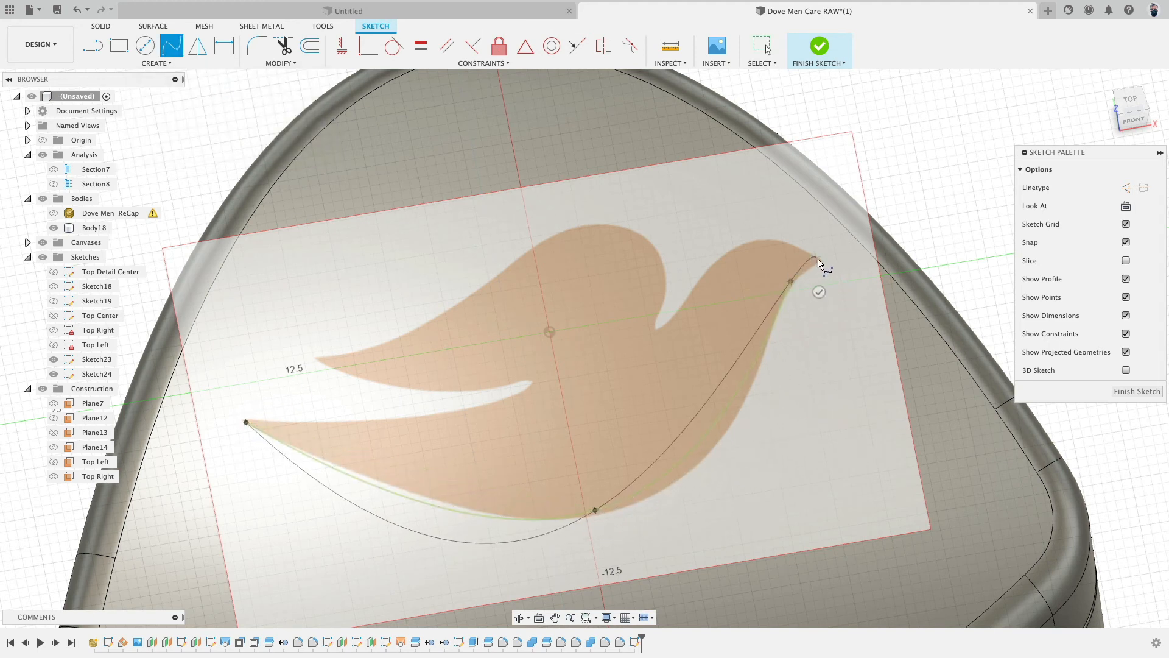
pyautogui.click(822, 262)
pyautogui.click(802, 282)
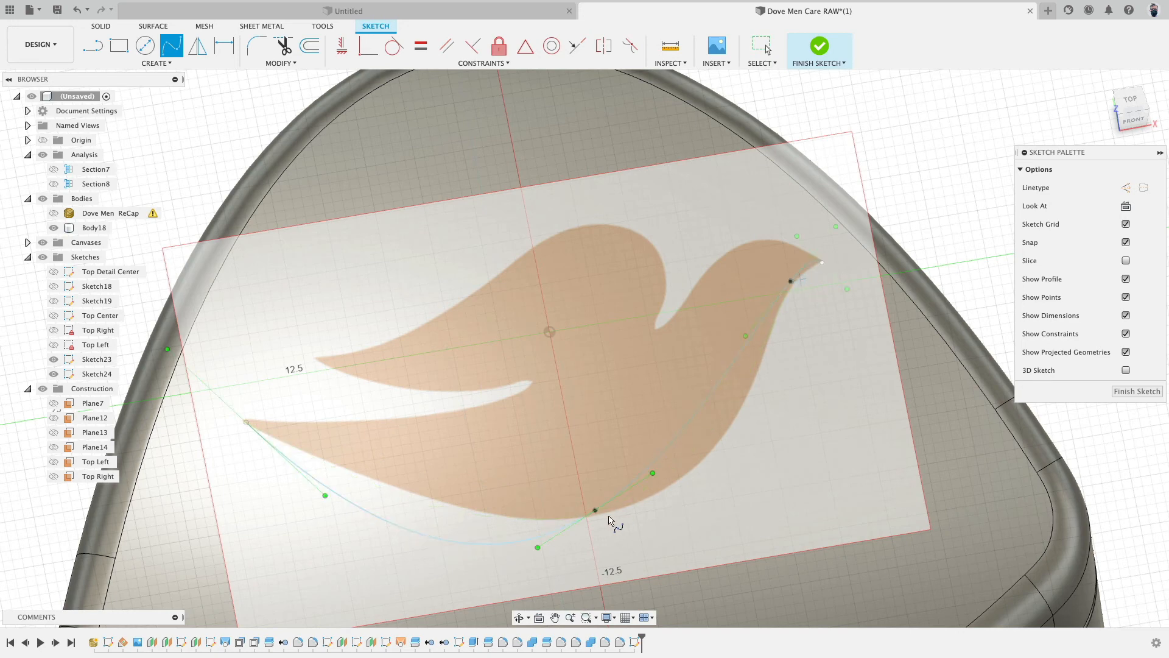
pyautogui.press('Escape')
# - Adjust the spline's belly tangent handle and fit point to follow the dove outline
pyautogui.moveTo(595, 510); pyautogui.dragTo(687, 470)
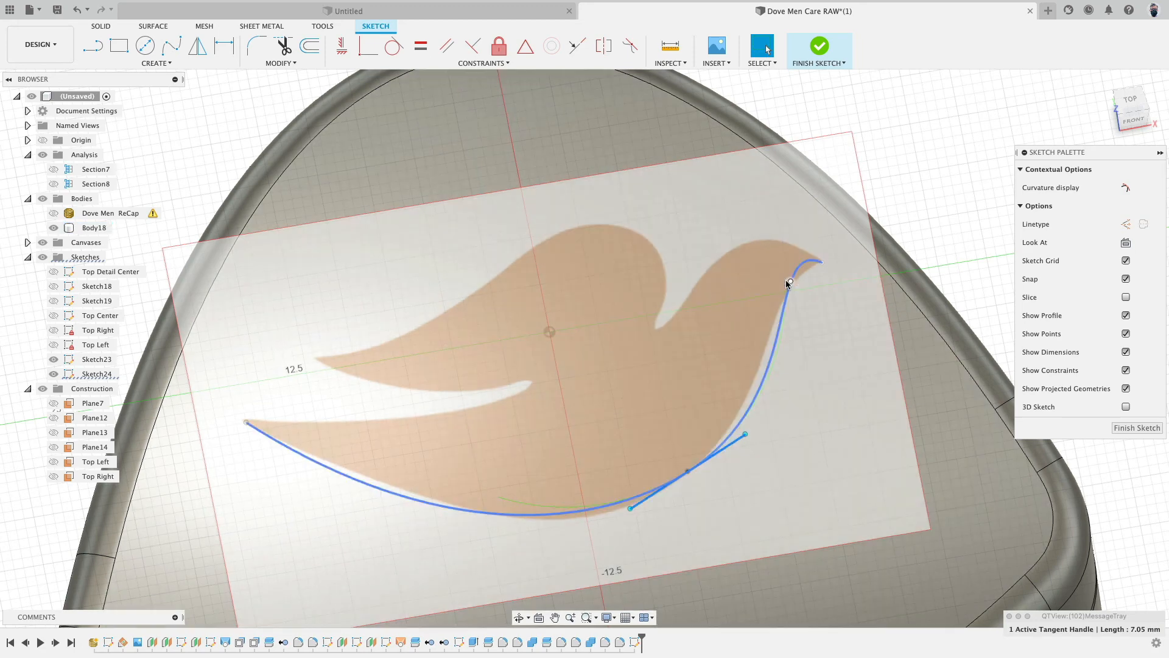
pyautogui.click(790, 284)
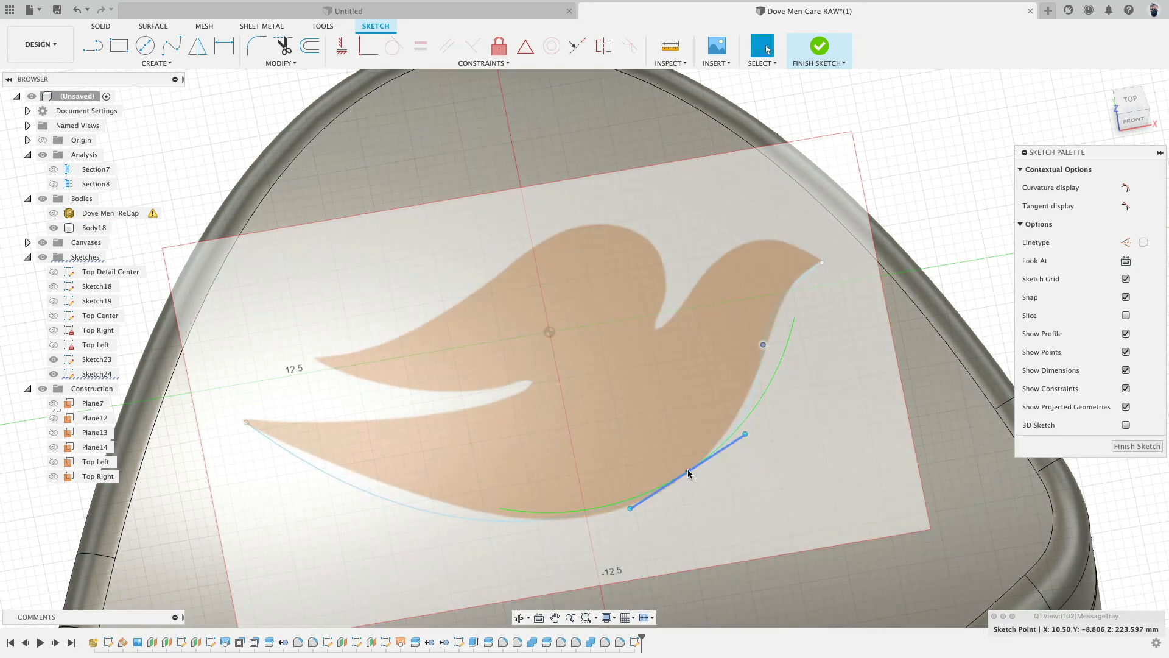
pyautogui.moveTo(689, 471)
pyautogui.mouseDown()
pyautogui.moveTo(656, 494)
pyautogui.moveTo(670, 483)
pyautogui.mouseUp()
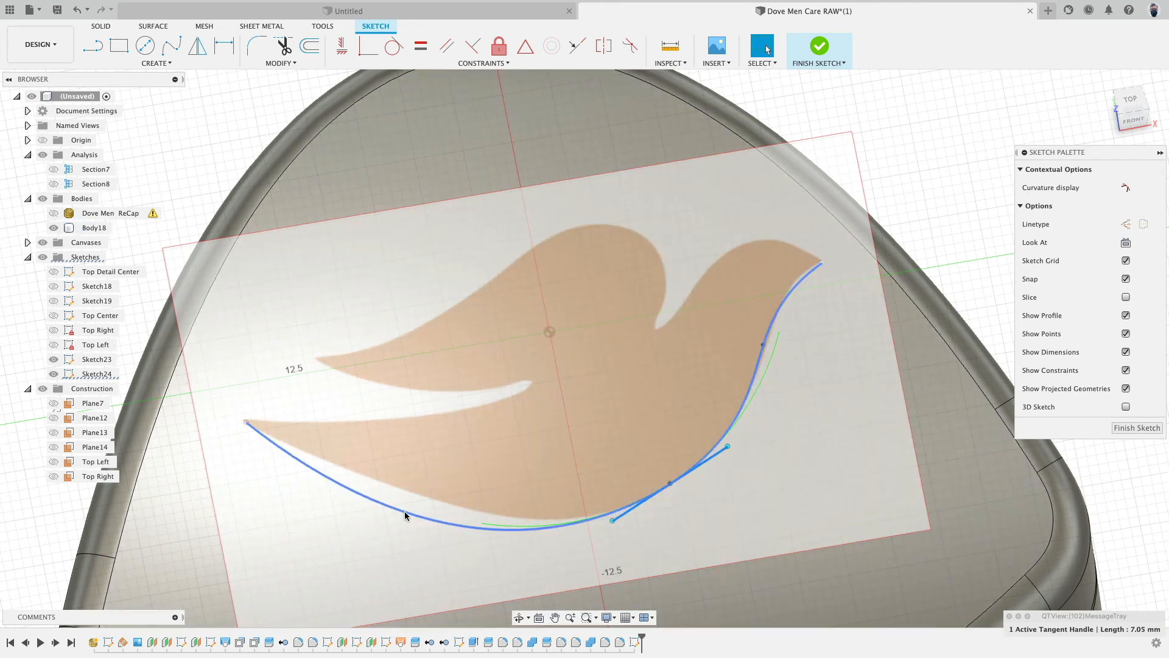
# - Insert an extra spline fit point near the tail, move it, and delete it
pyautogui.rightClick(406, 515)
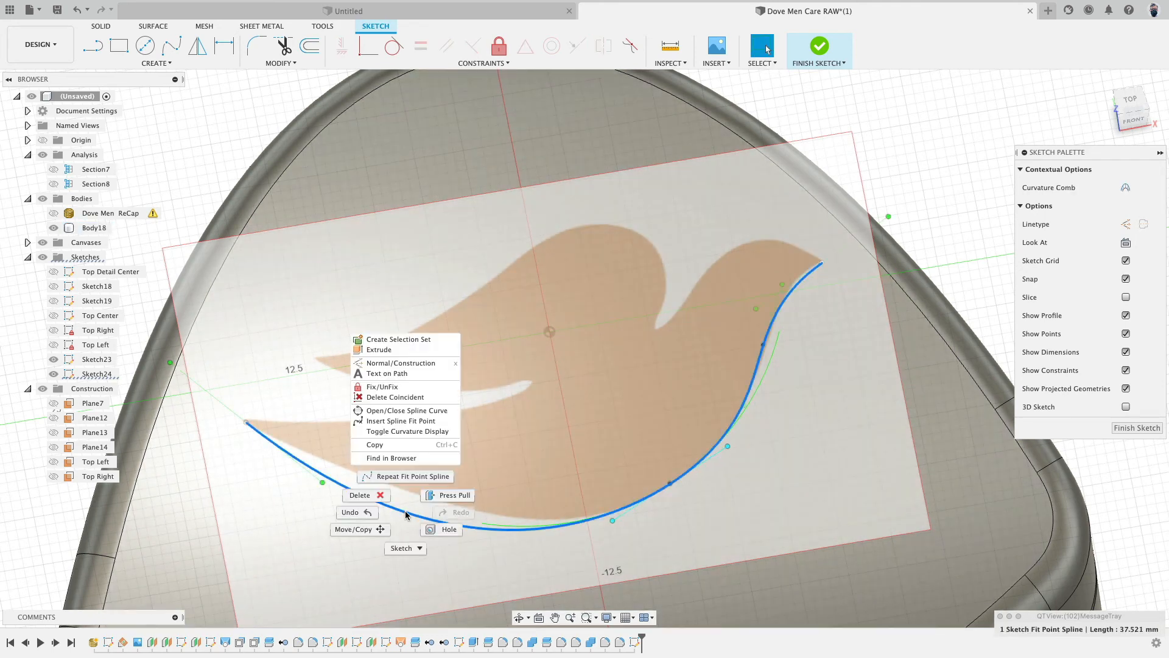
pyautogui.click(420, 421)
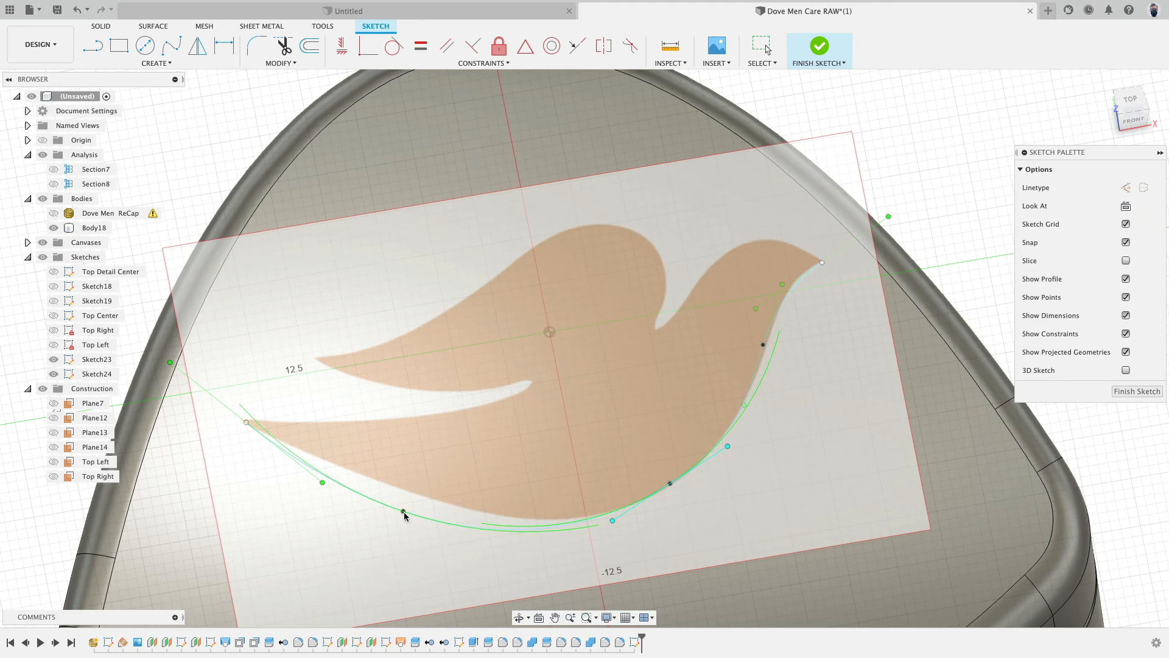
pyautogui.click(398, 514)
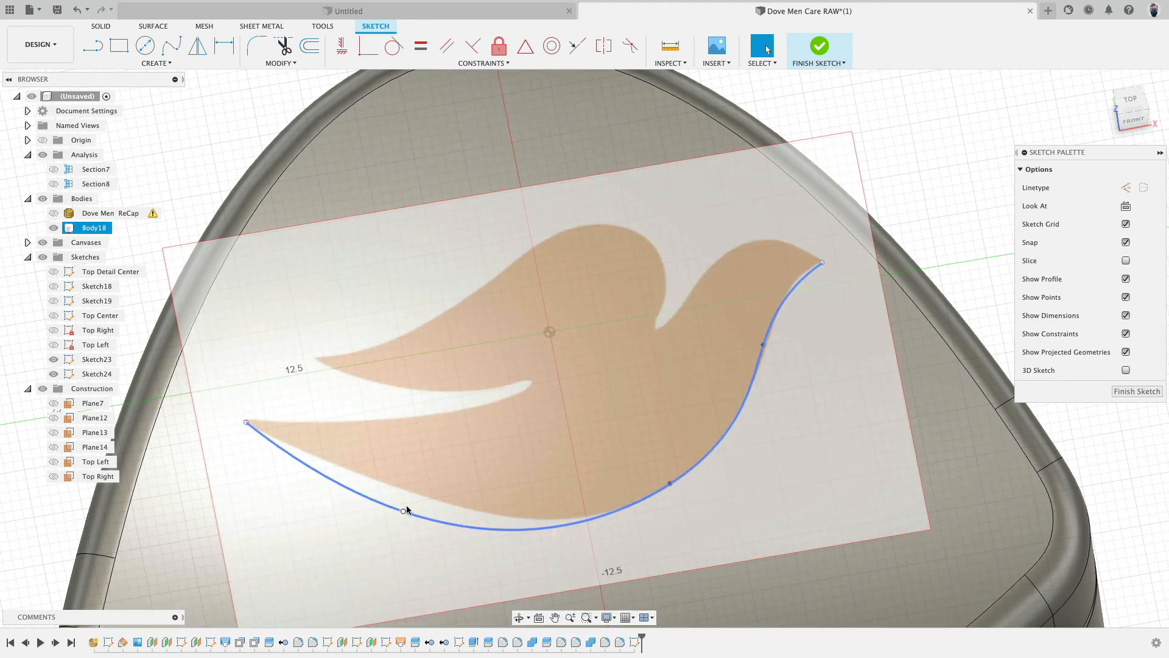
pyautogui.moveTo(412, 500); pyautogui.dragTo(349, 472)
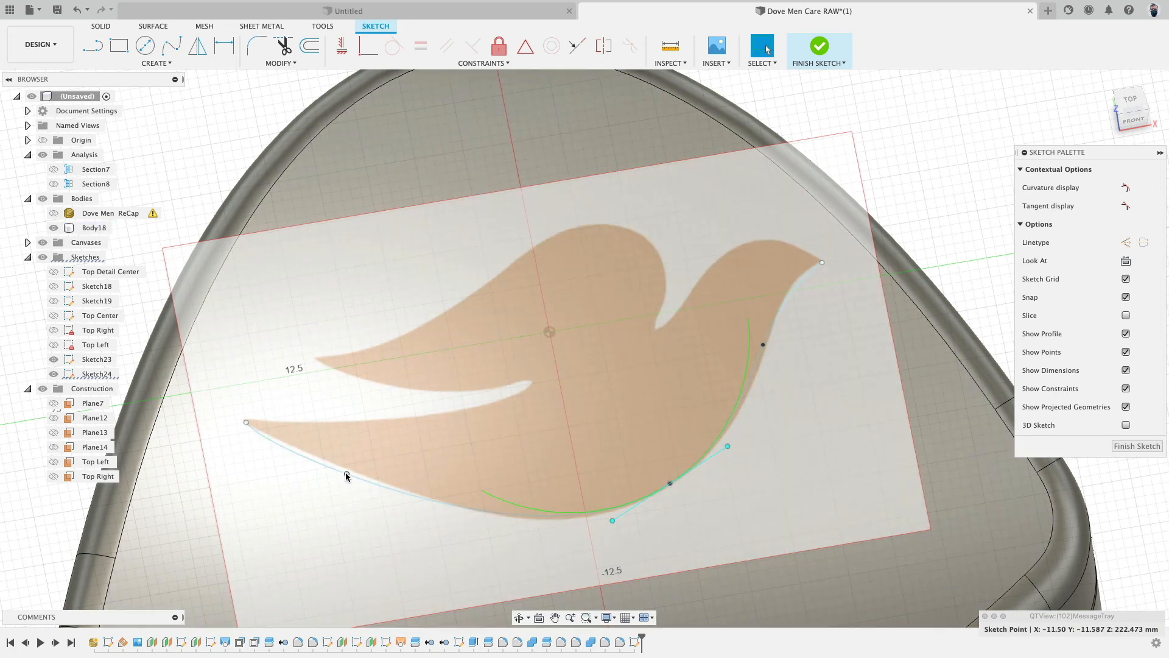
pyautogui.click(347, 474)
pyautogui.press('Delete')
# - Adjust the tangent handles at the spline's tail and beak ends to match the dove outline
pyautogui.click(247, 422)
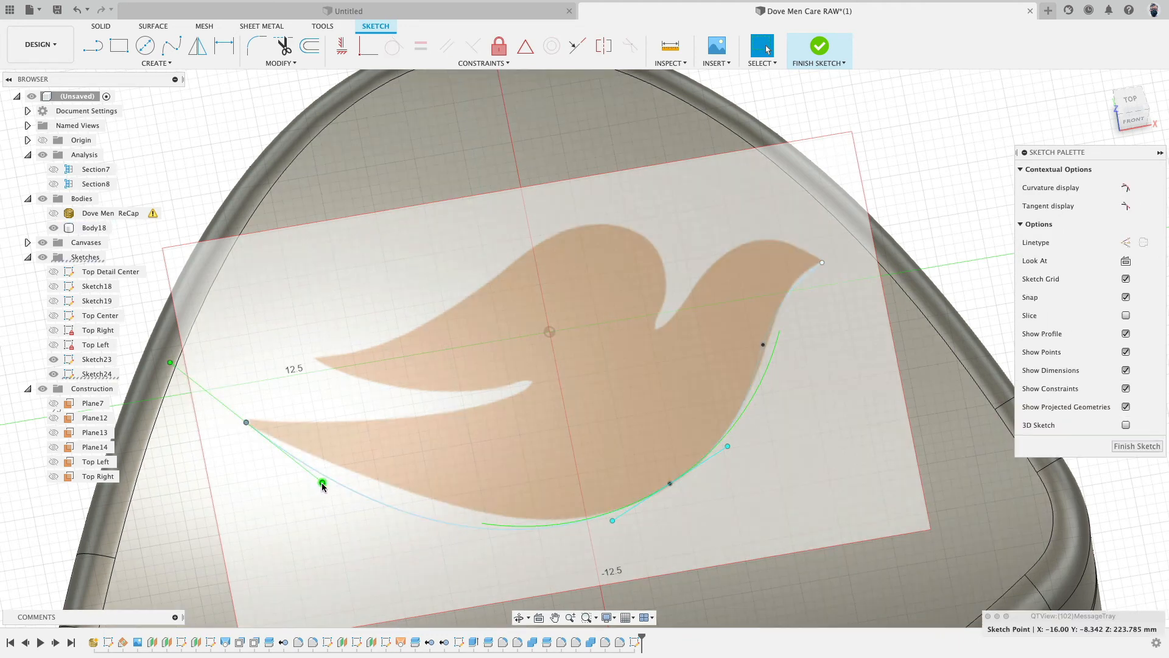
pyautogui.moveTo(322, 478); pyautogui.dragTo(322, 459)
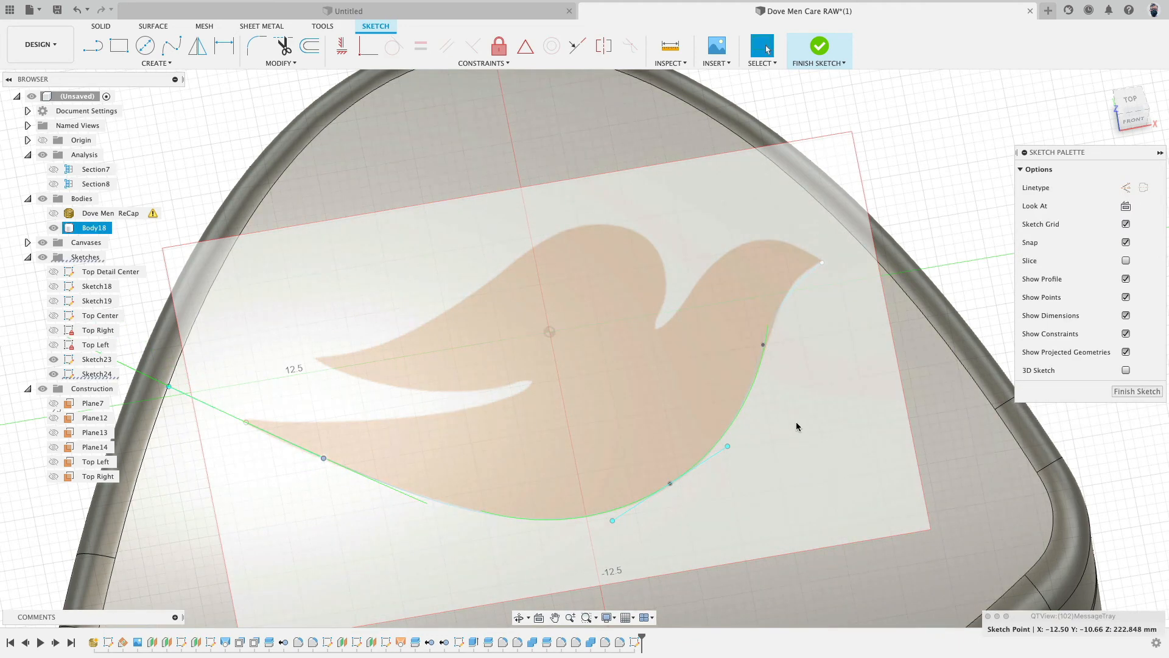
pyautogui.moveTo(799, 426); pyautogui.dragTo(836, 436, button='middle')
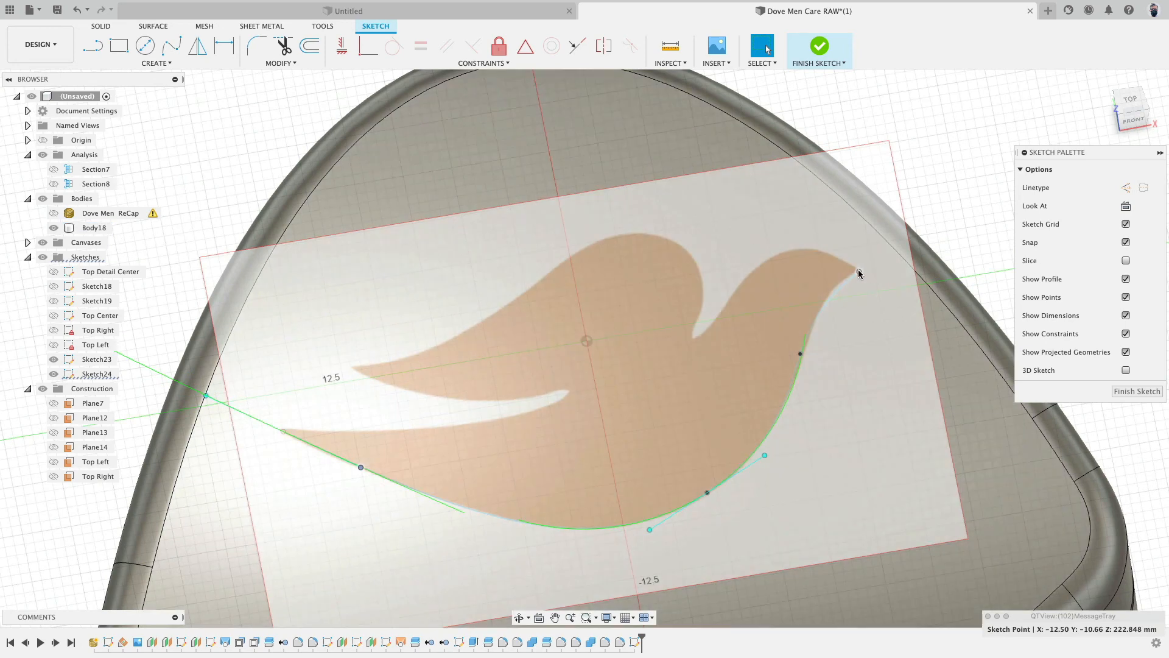
pyautogui.click(859, 272)
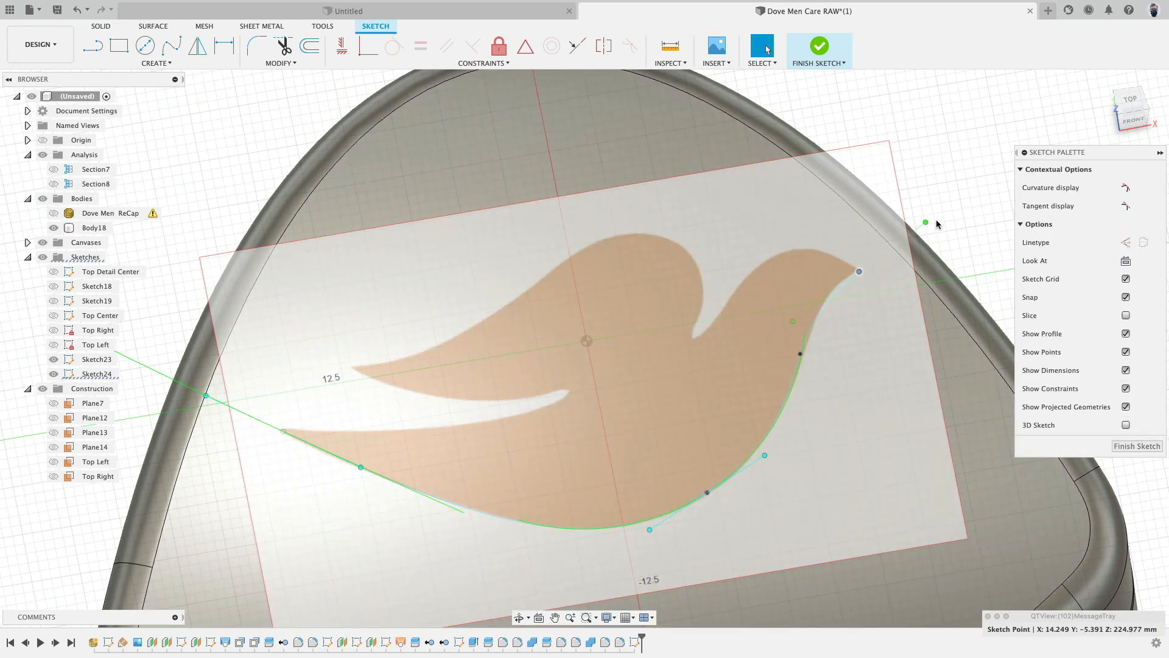
pyautogui.moveTo(926, 222); pyautogui.dragTo(926, 238)
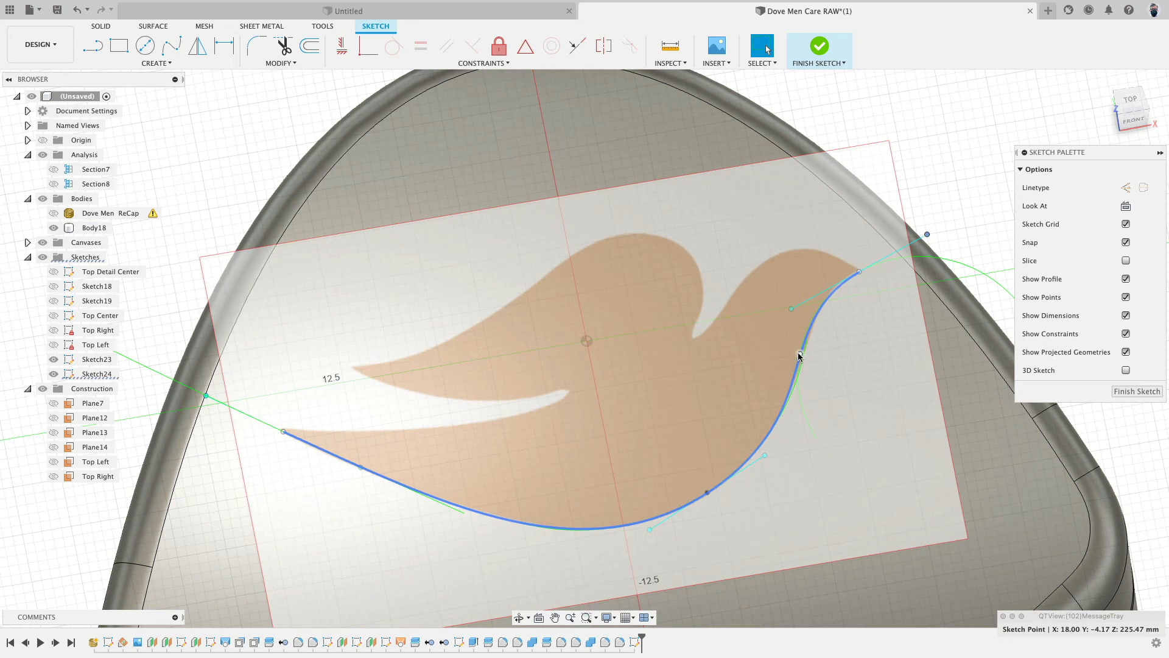
# - Move the chest fit point and tweak the belly tangent handle to hug the dove outline
pyautogui.moveTo(801, 357); pyautogui.dragTo(807, 367)
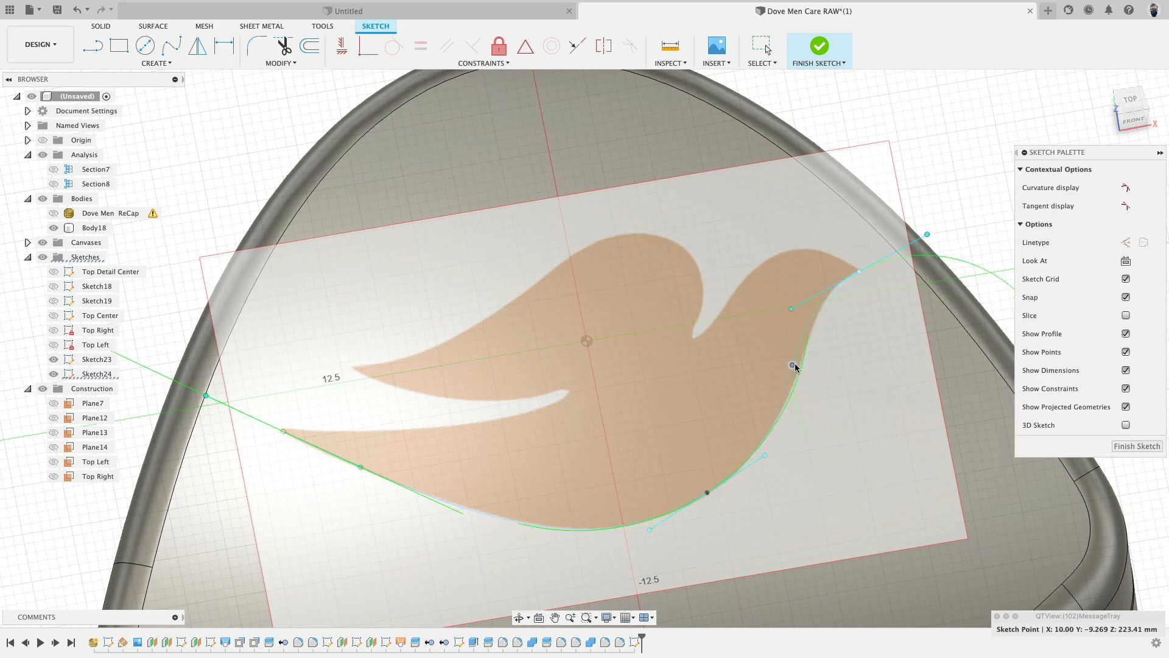
pyautogui.scroll(5, 800, 364)
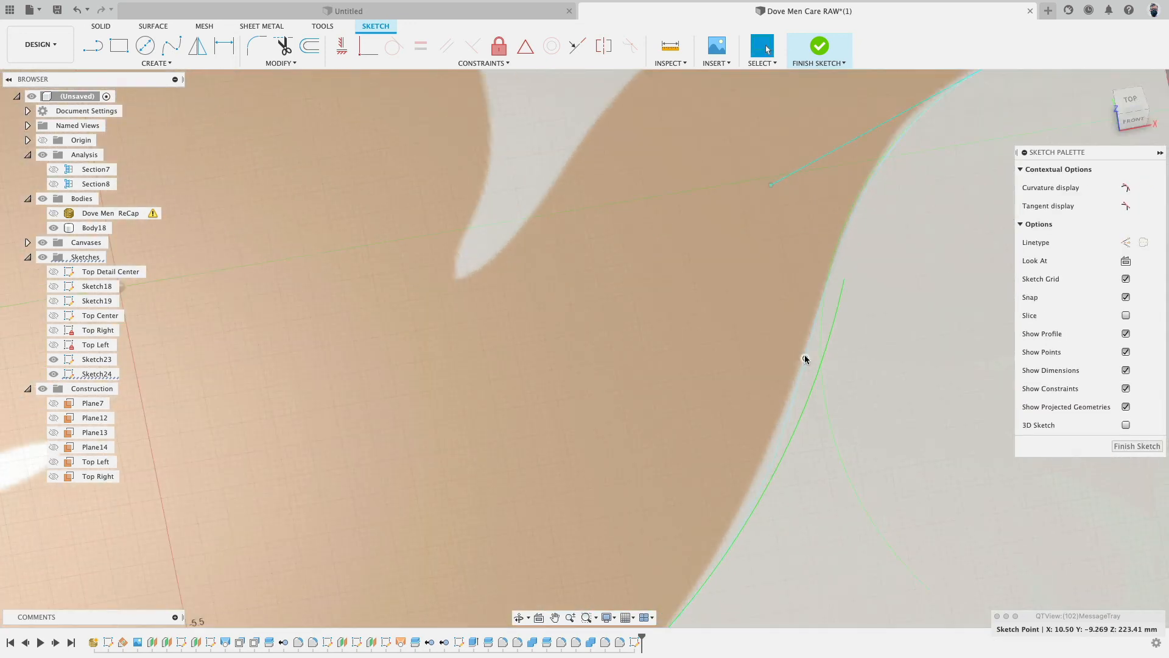
pyautogui.scroll(-6, 804, 360)
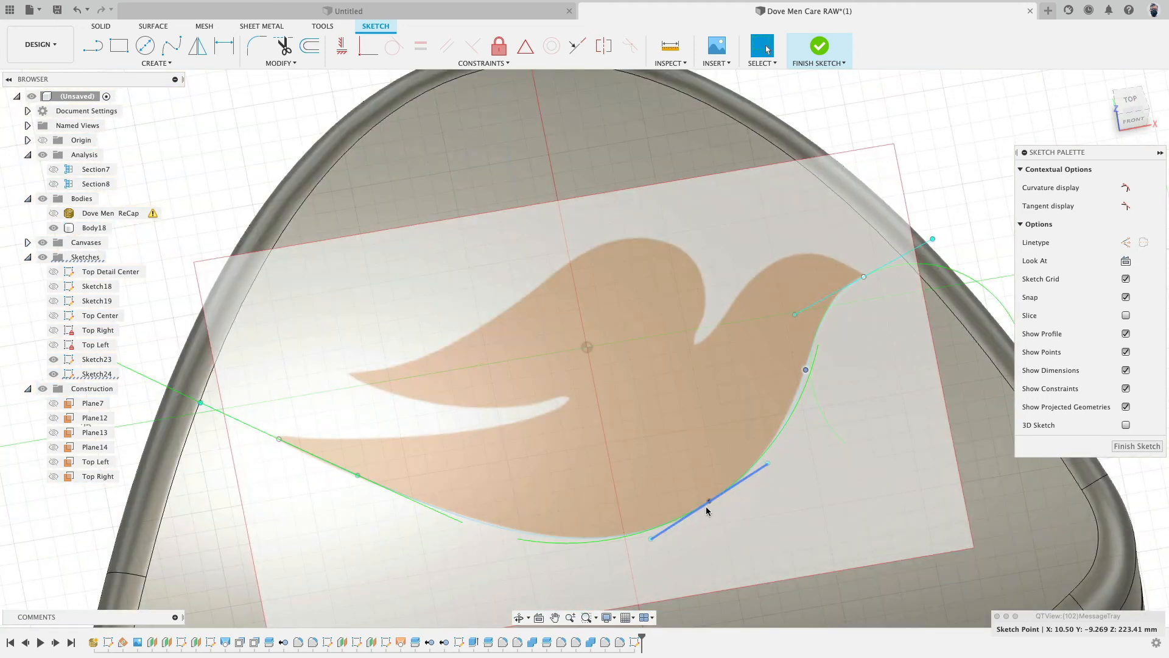
pyautogui.moveTo(708, 507); pyautogui.dragTo(691, 515)
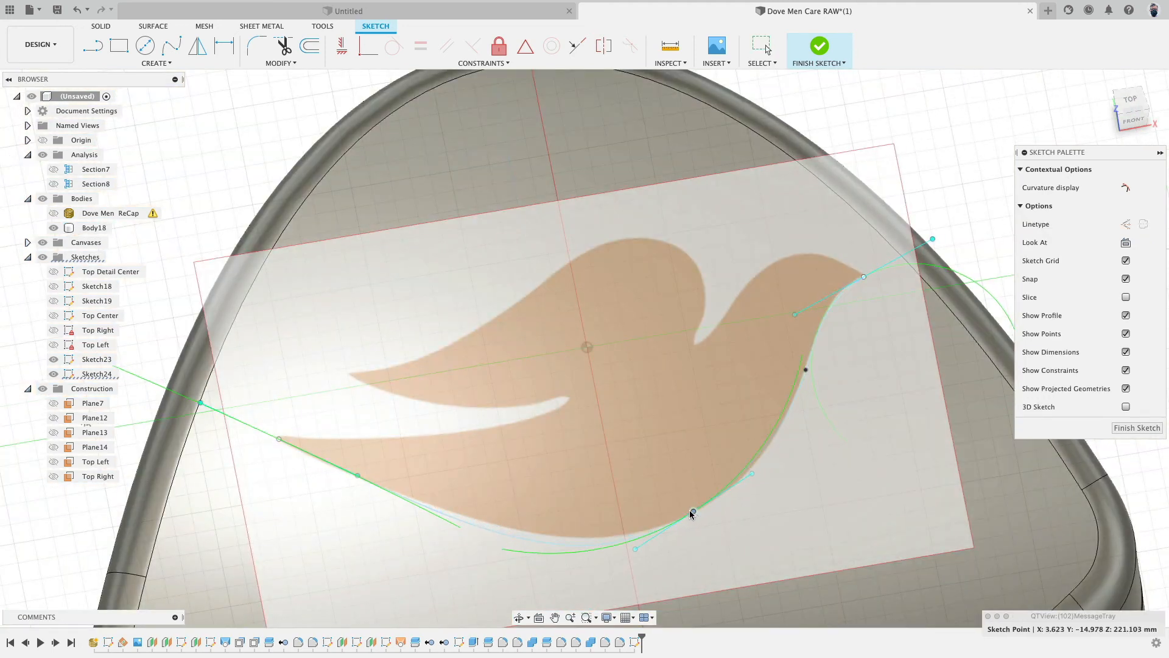
# - Adjust the belly tangent handle and its fit point so the spline follows the dove's underside
pyautogui.moveTo(752, 474); pyautogui.dragTo(756, 486)
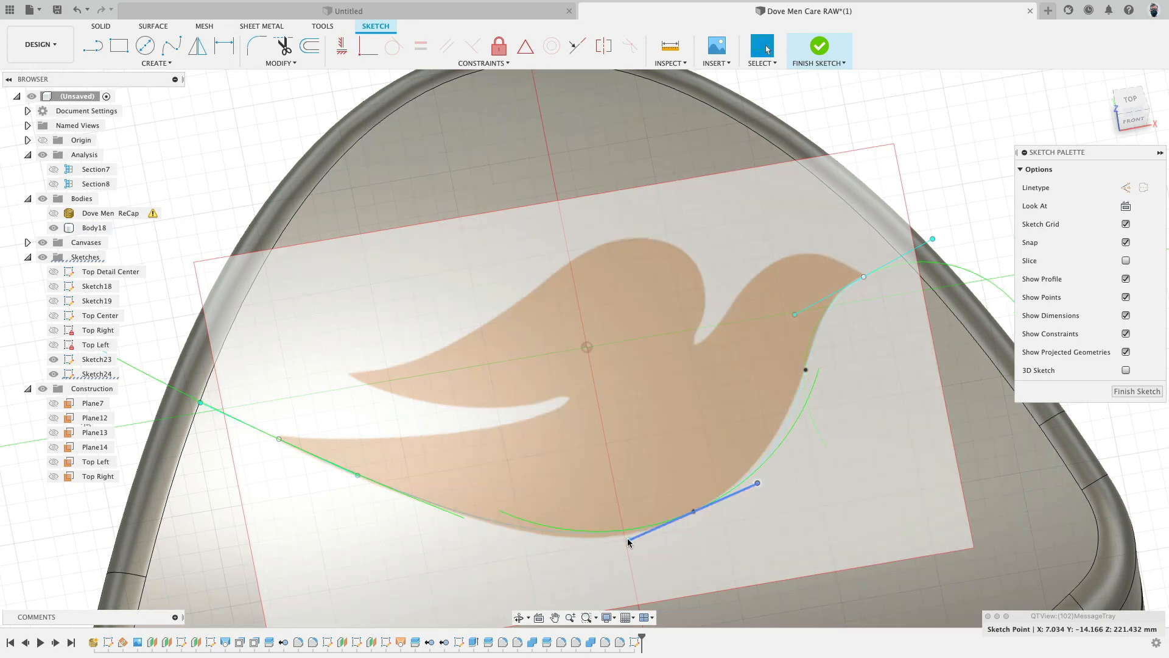
pyautogui.moveTo(629, 542); pyautogui.dragTo(624, 547)
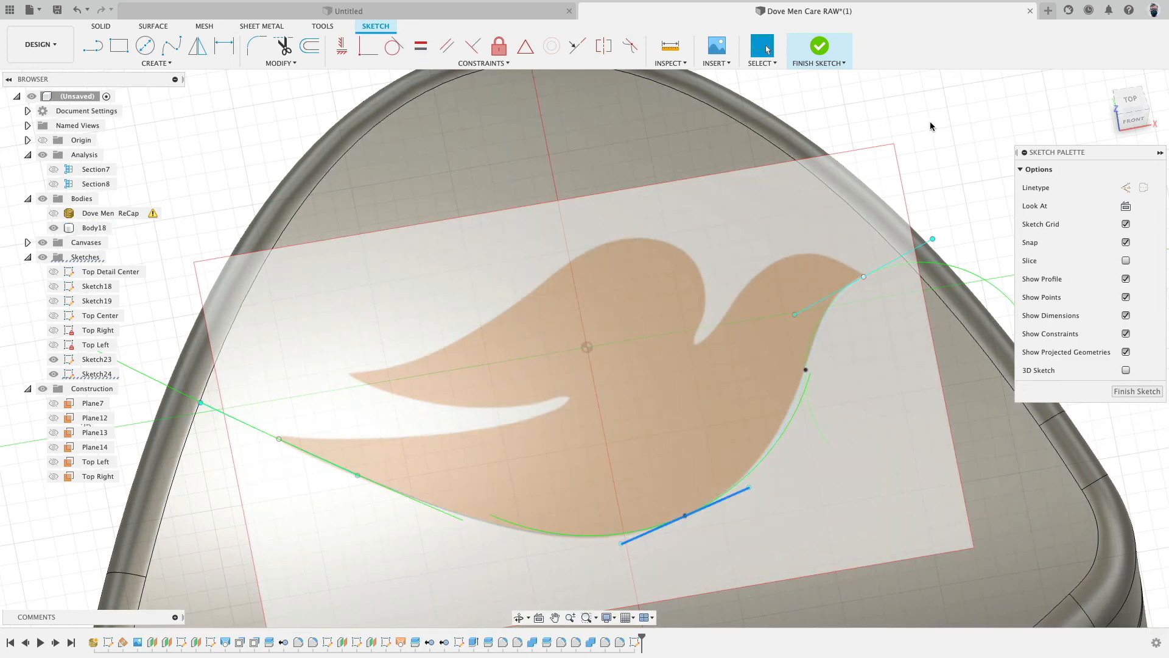
pyautogui.click(930, 122)
# - Draw a spline from the tail along the lower wing edge to the wing tip and back along the upper wing edge
pyautogui.click(172, 45)
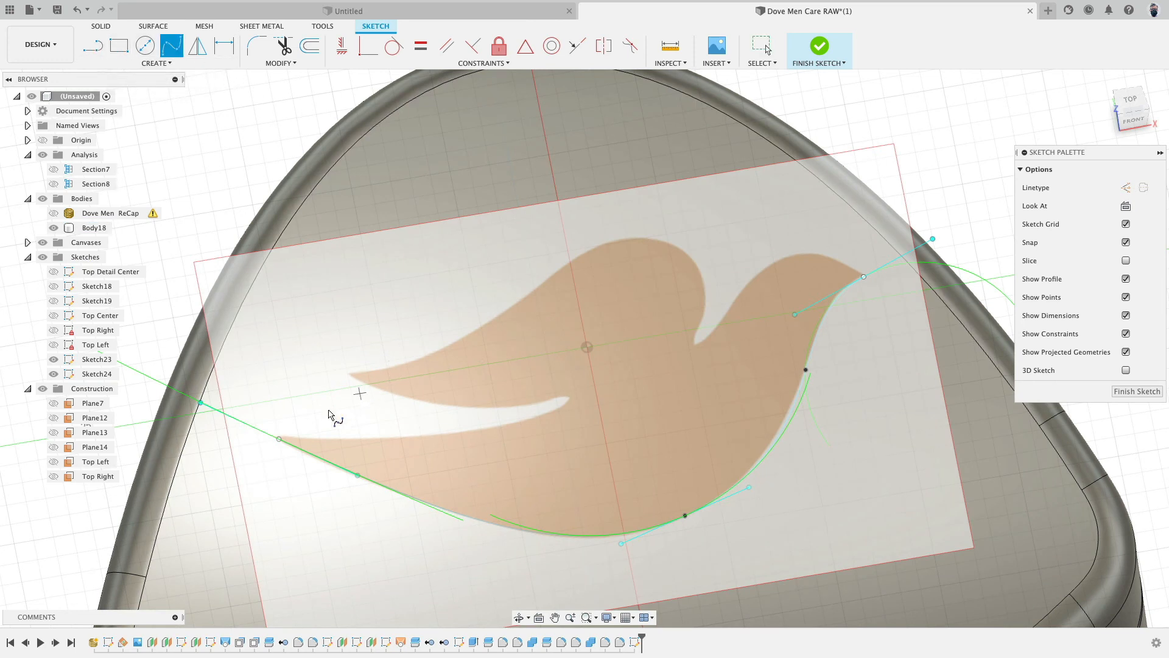
pyautogui.click(279, 439)
pyautogui.click(470, 432)
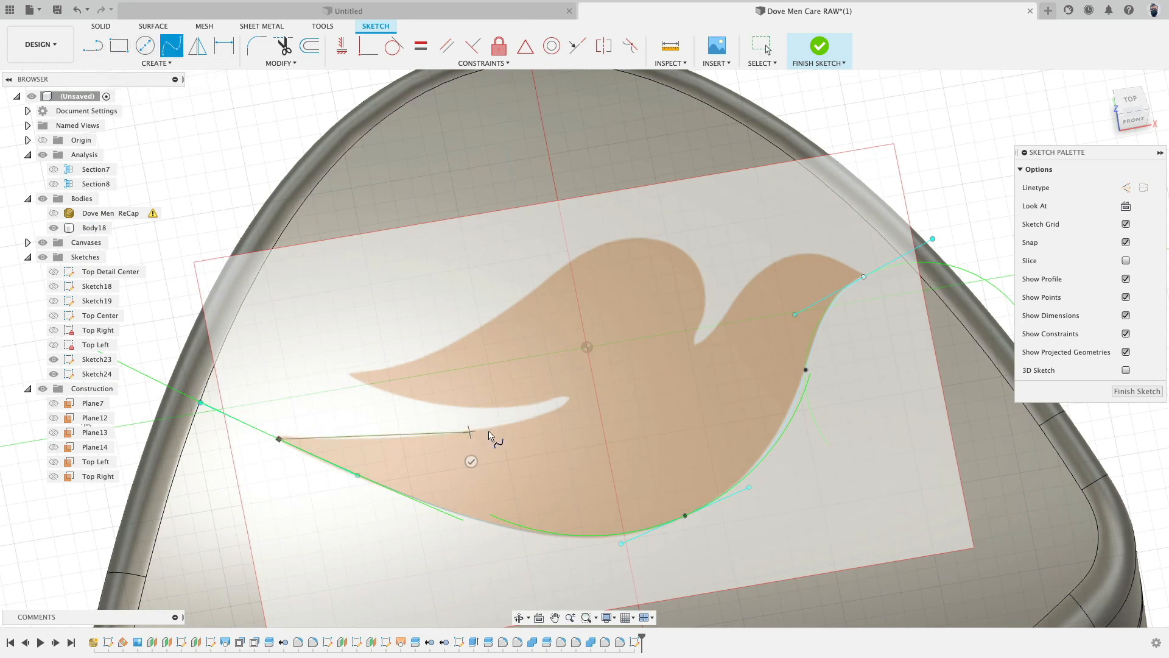
pyautogui.click(571, 398)
pyautogui.doubleClick(565, 401)
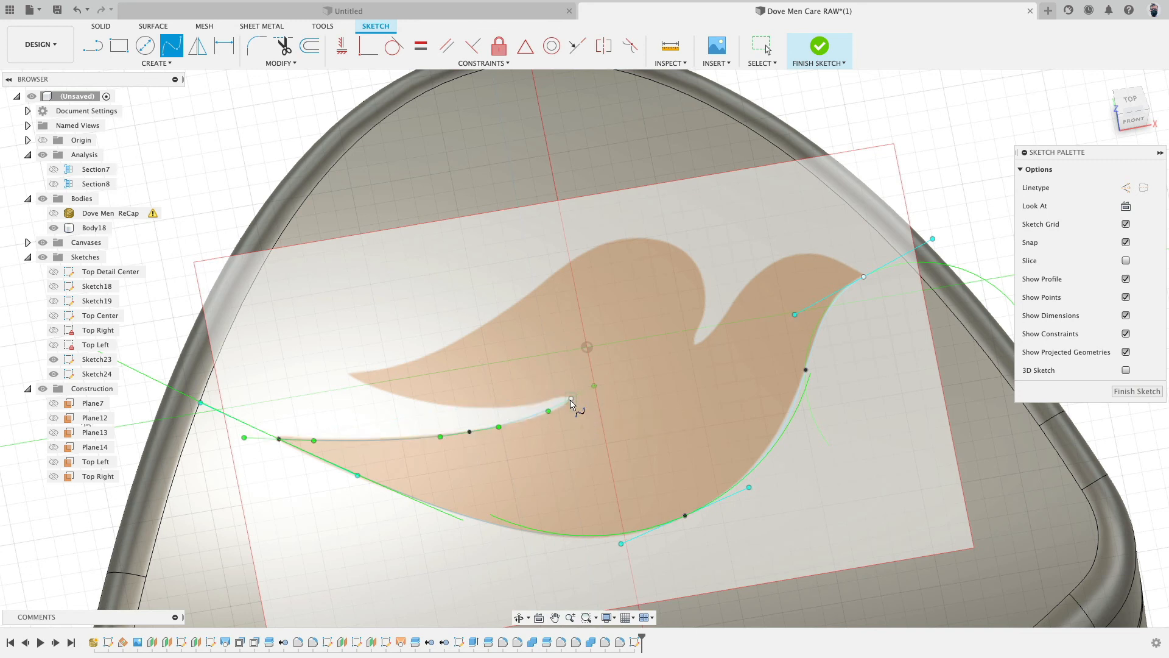
pyautogui.click(572, 399)
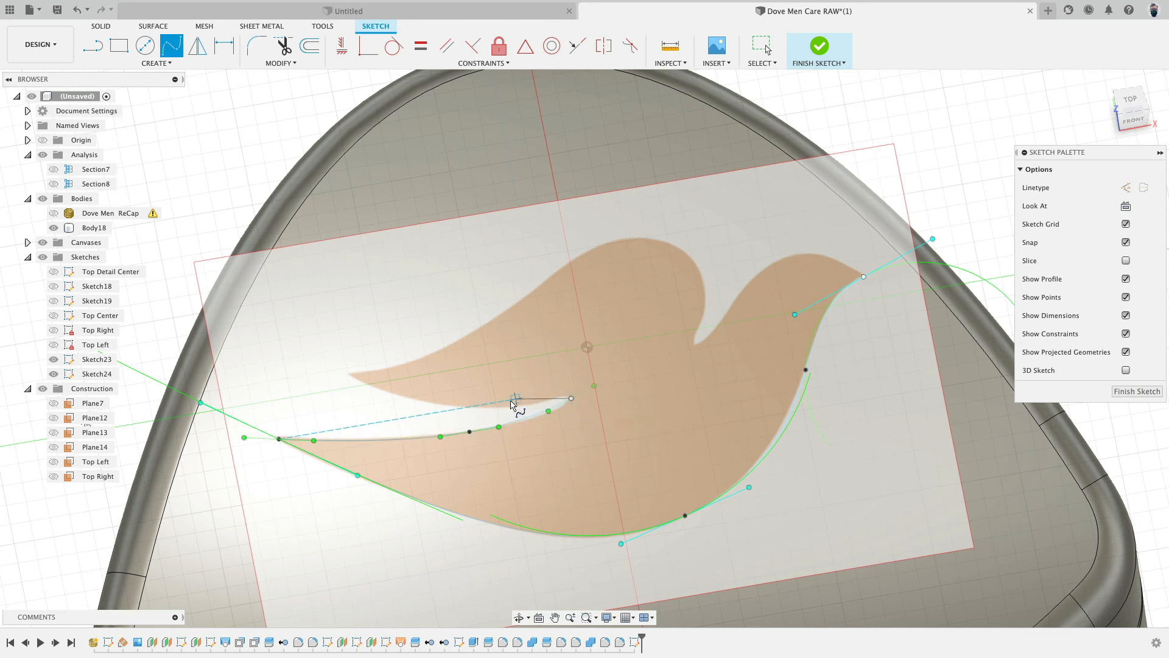
pyautogui.click(476, 405)
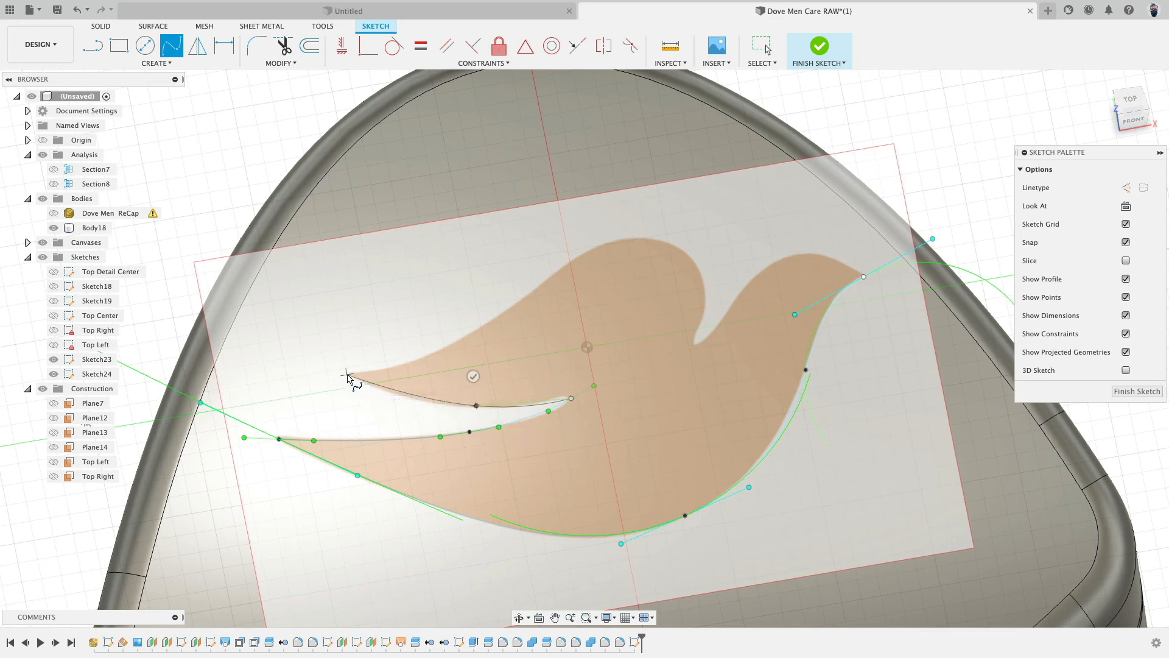
pyautogui.click(348, 374)
pyautogui.click(358, 346)
# - Finish the wing spline and adjust its tangent handle along the upper wing edge
pyautogui.scroll(3, 478, 408)
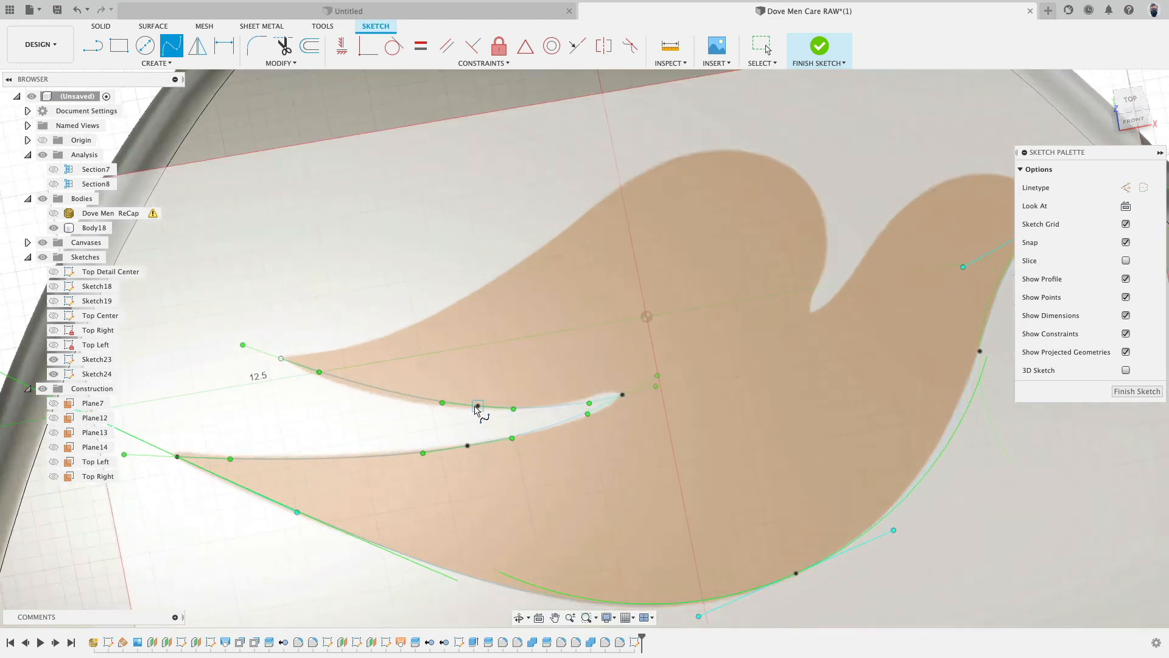
pyautogui.press('Escape')
pyautogui.moveTo(478, 407); pyautogui.dragTo(463, 408)
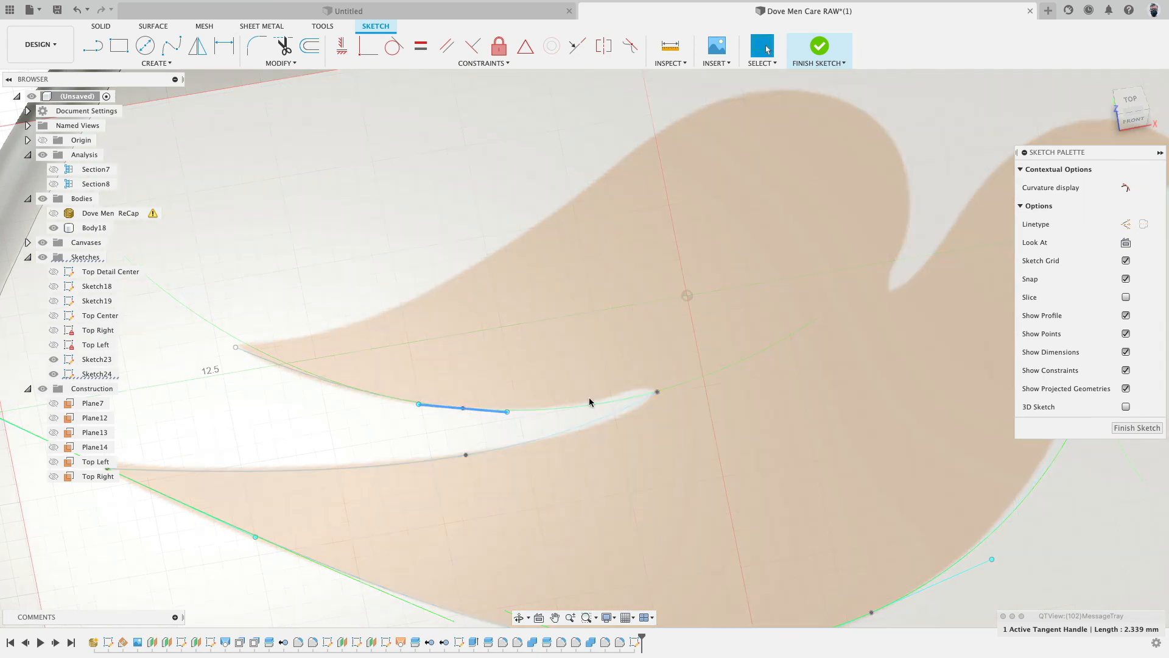
pyautogui.scroll(-4, 371, 295)
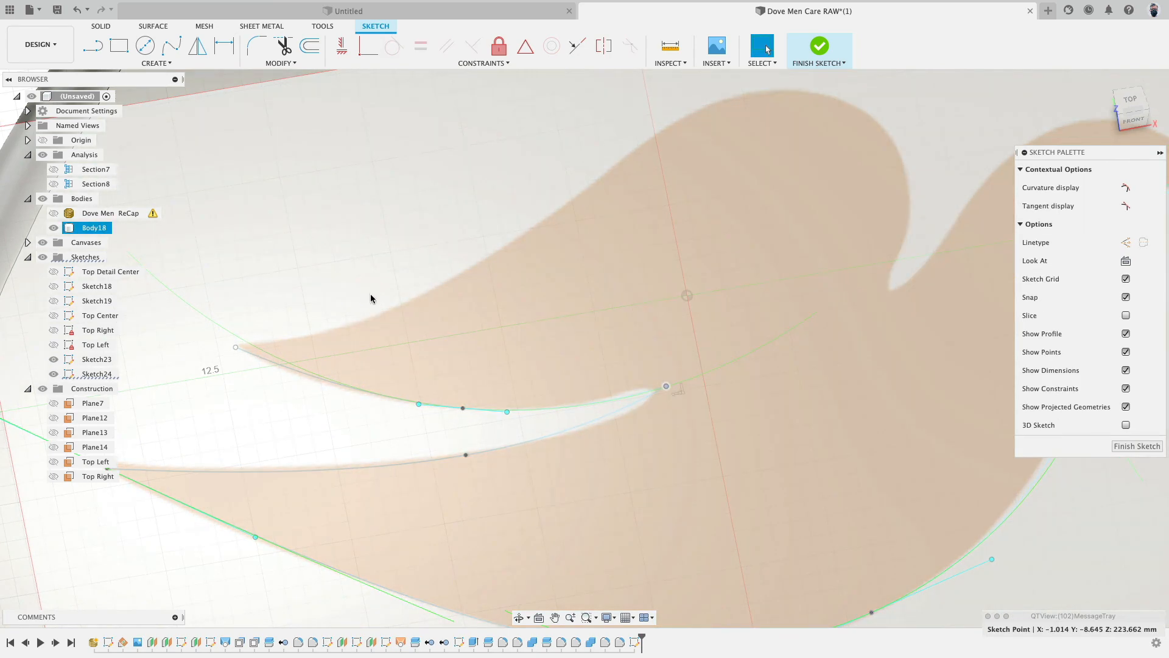
# - Draw a spline from the wing's rear point over the back and head down to the neck notch
pyautogui.click(171, 43)
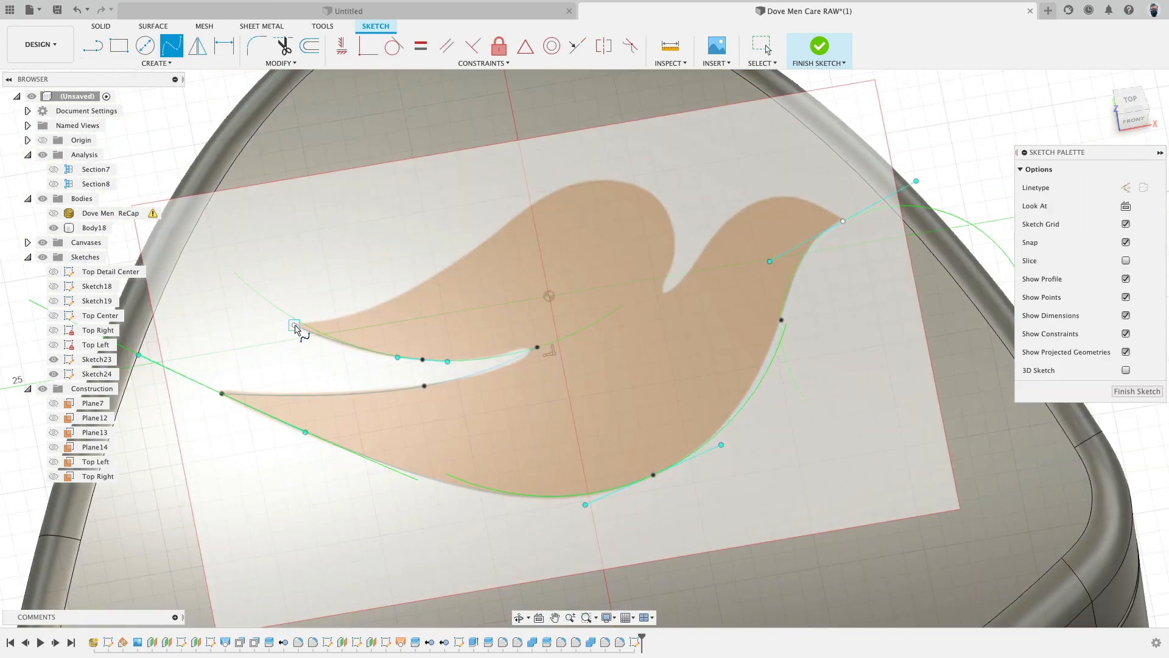
pyautogui.click(295, 325)
pyautogui.click(445, 269)
pyautogui.click(638, 187)
pyautogui.doubleClick(664, 290)
pyautogui.press('Escape')
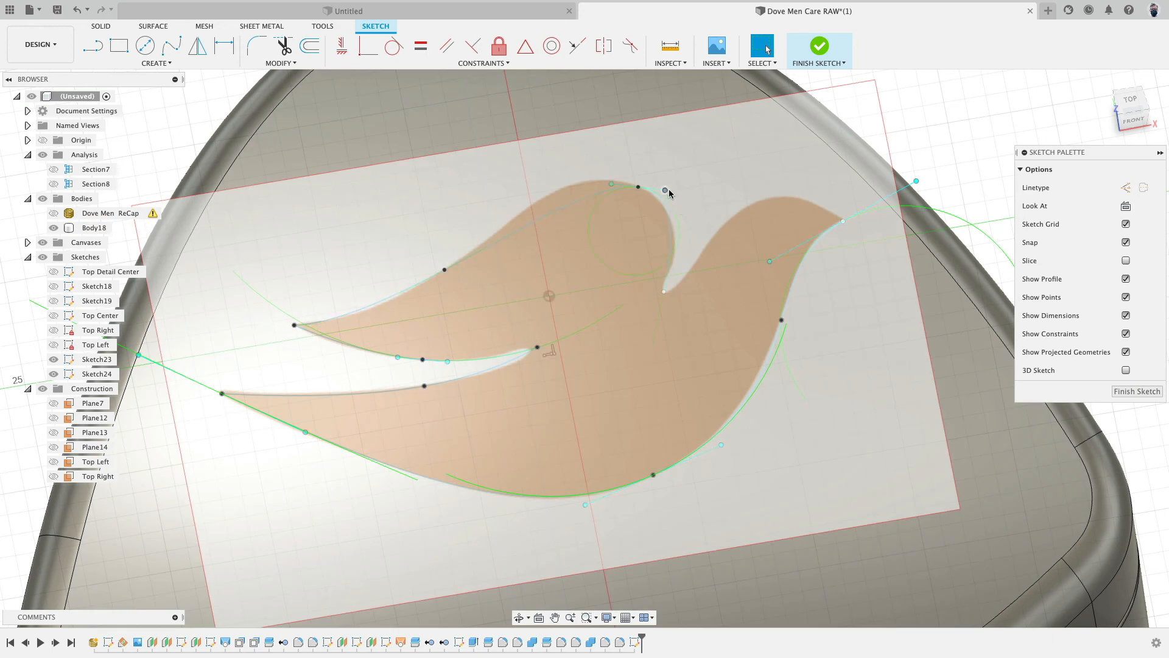
# - Adjust the head tangent handle and move the back fit point to follow the dove outline
pyautogui.moveTo(669, 192); pyautogui.dragTo(670, 206)
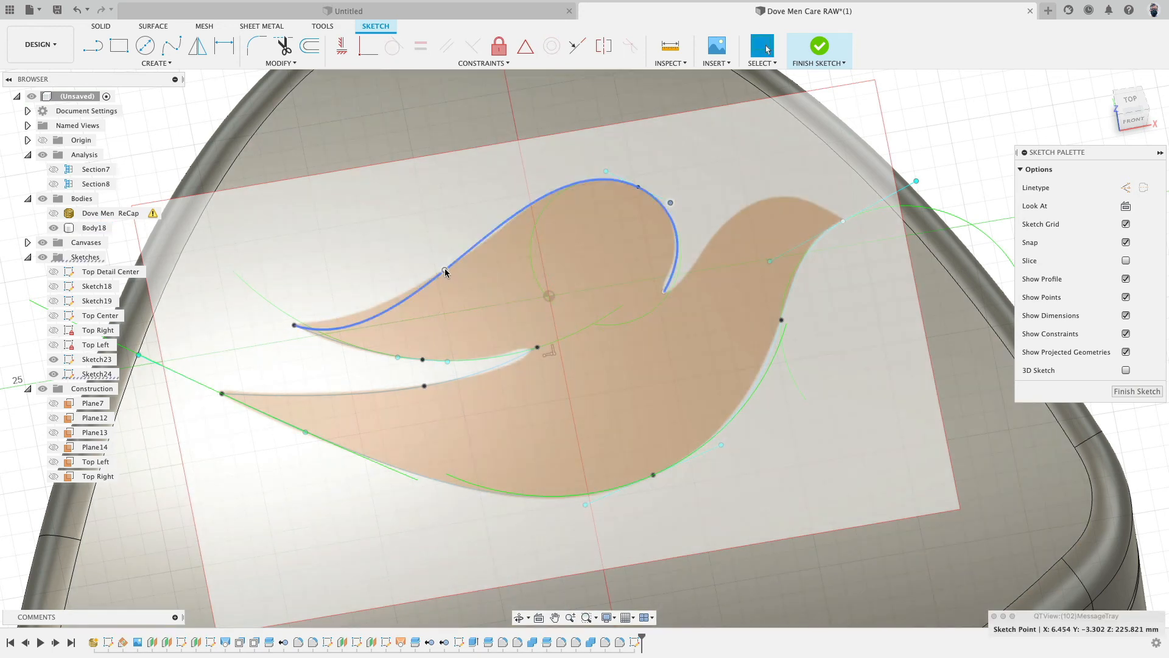
pyautogui.moveTo(445, 270); pyautogui.dragTo(489, 236)
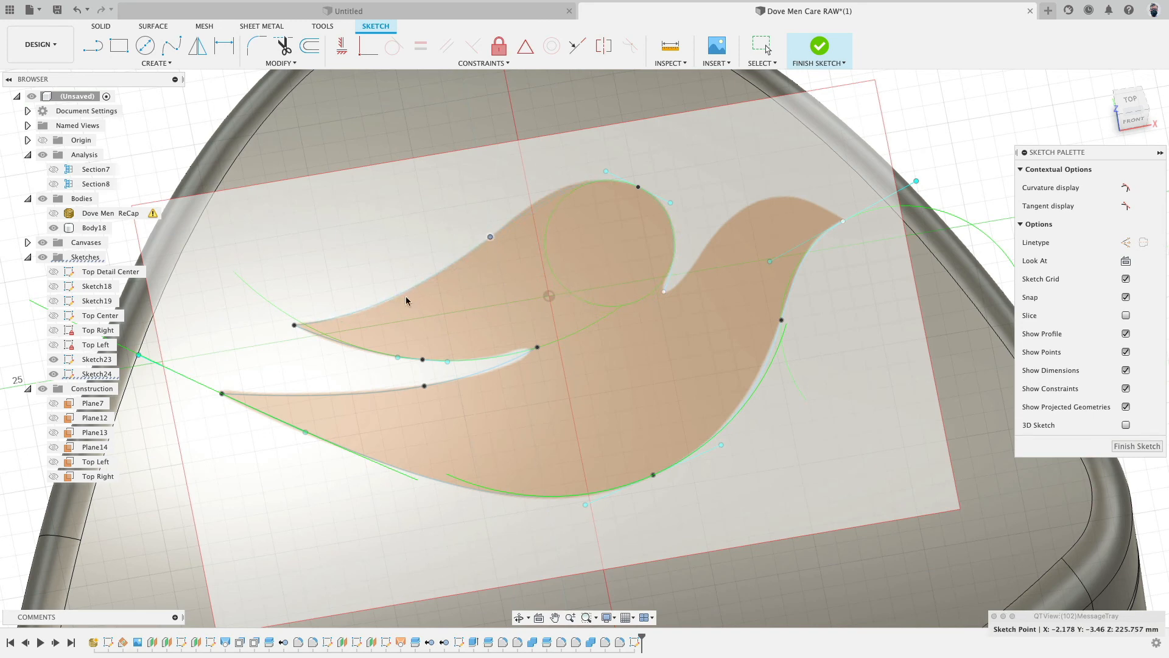
pyautogui.click(687, 226)
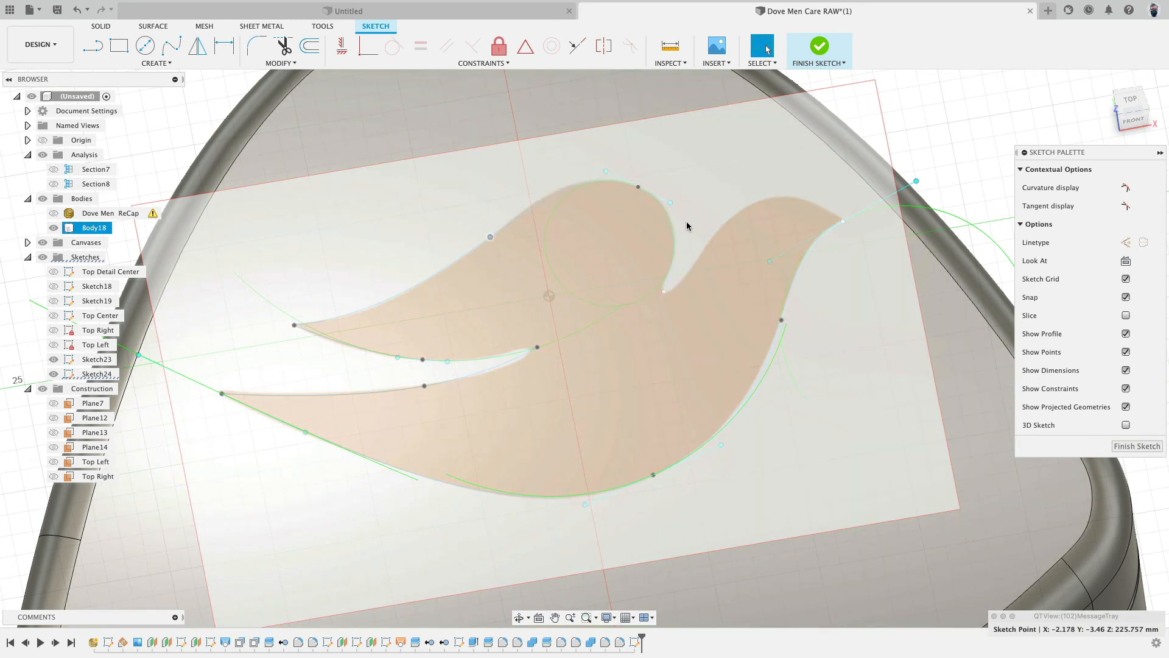
pyautogui.press('Escape')
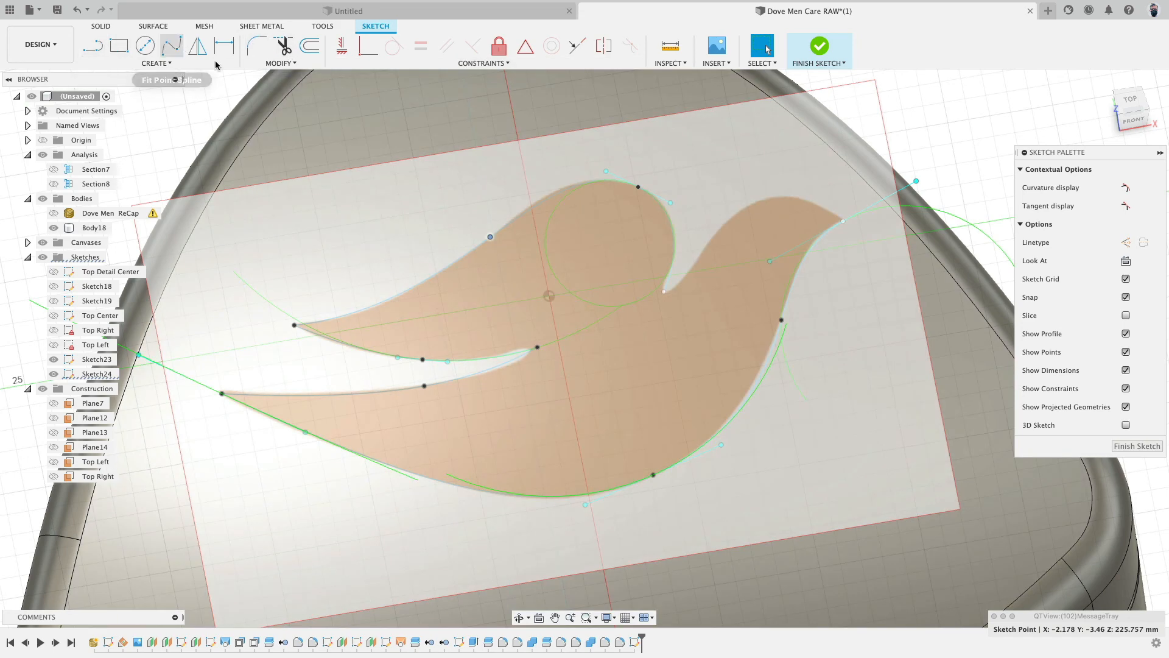
# - Draw a spline from the neck notch over the head to the beak tip
pyautogui.click(171, 45)
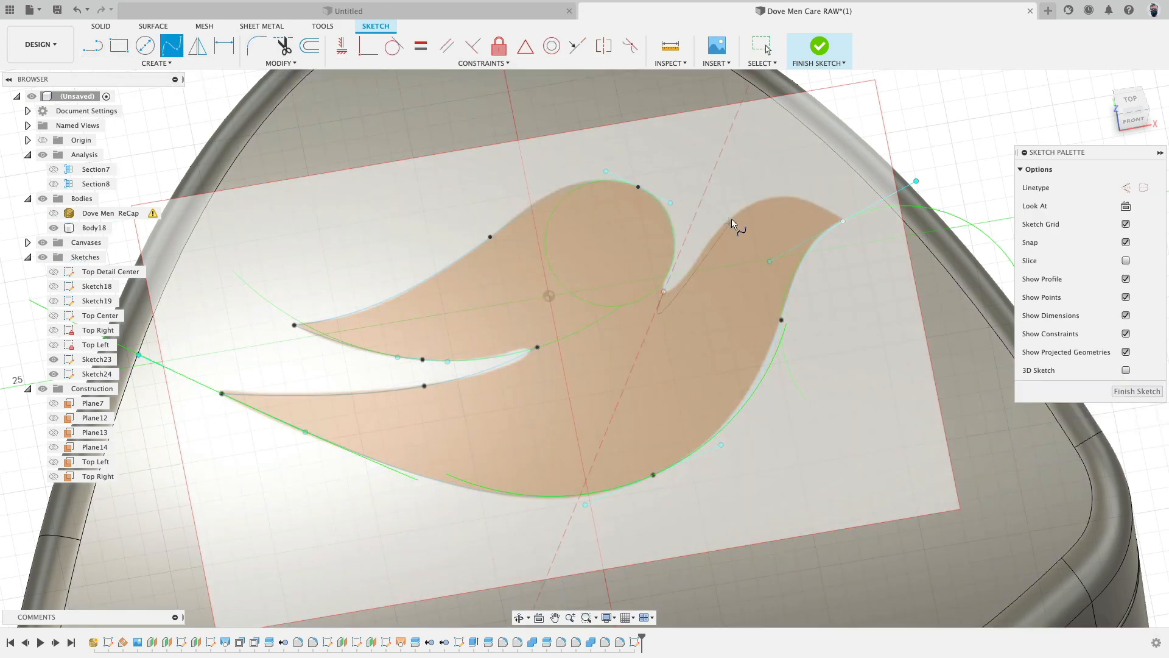
pyautogui.press('Escape')
pyautogui.click(739, 193)
pyautogui.press('Escape')
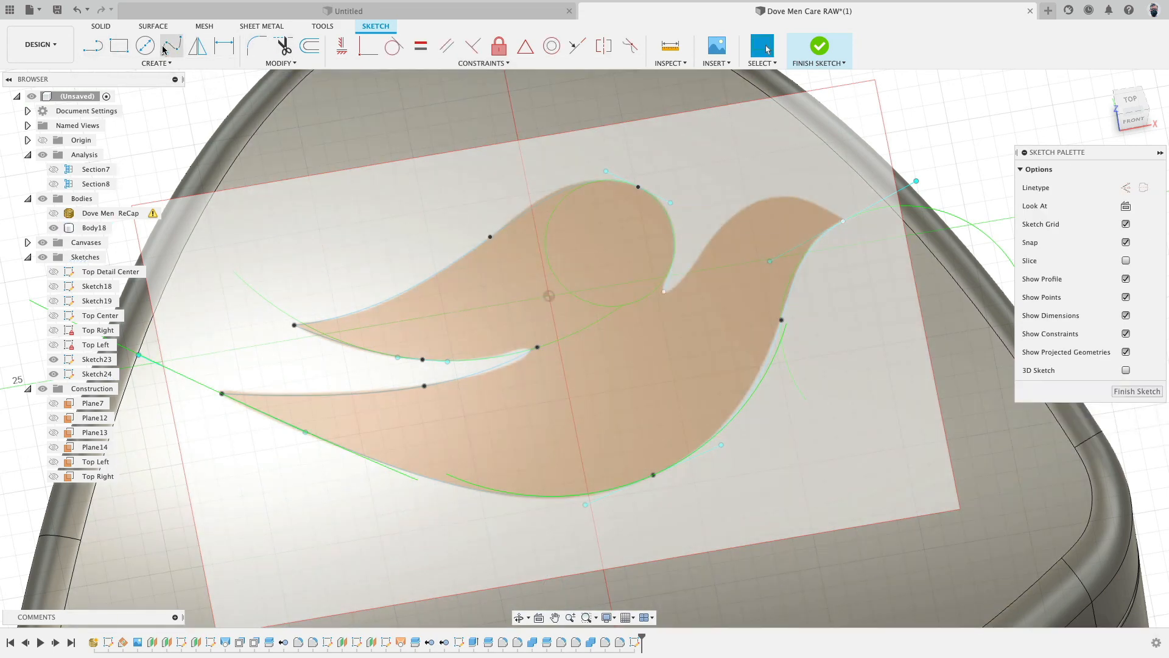
pyautogui.click(172, 45)
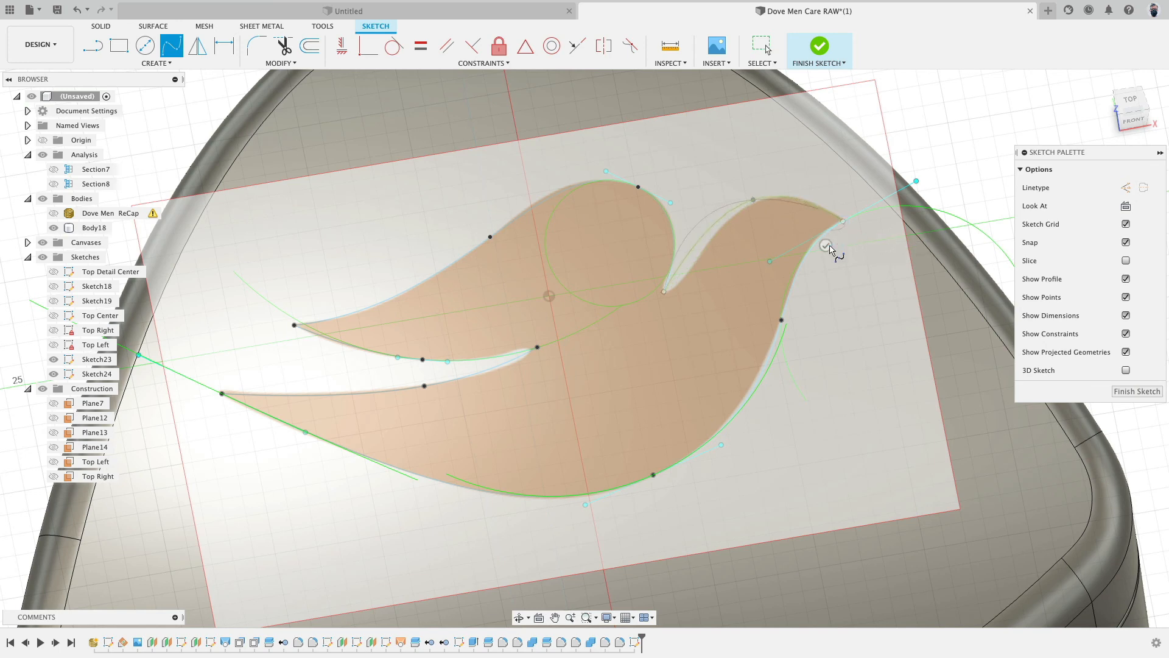
pyautogui.click(826, 246)
pyautogui.press('Escape')
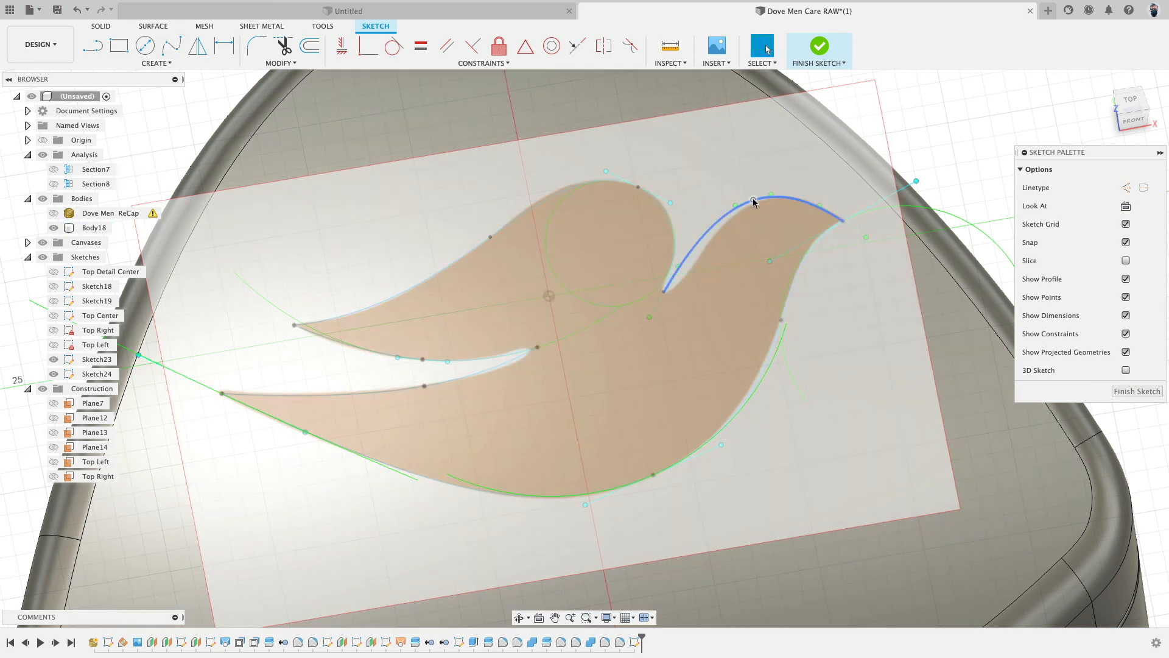
# - Adjust the tangent handle at the neck notch so the head curve meets the back spline and closes the dove profile
pyautogui.click(763, 196)
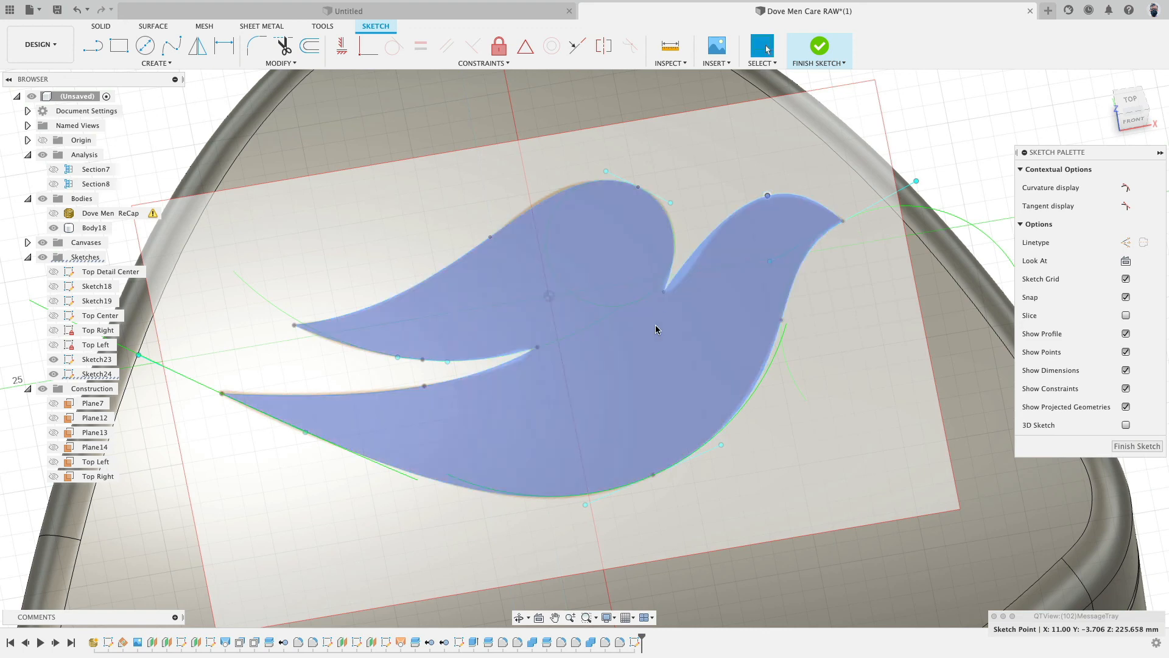
pyautogui.click(665, 292)
pyautogui.scroll(5, 678, 296)
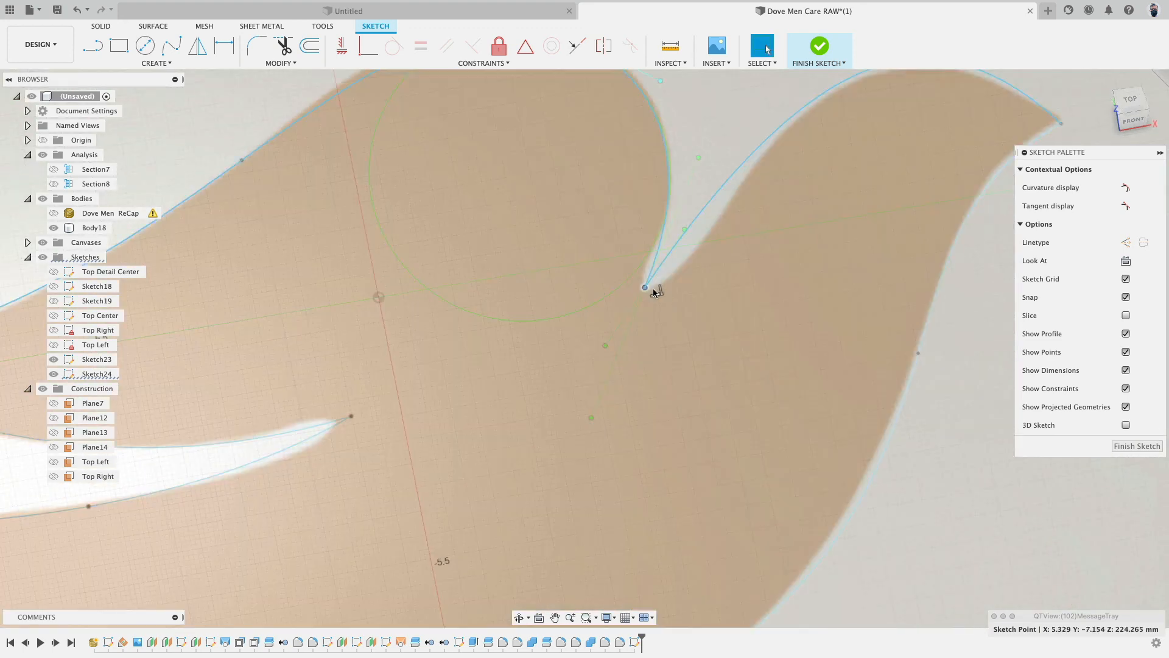
pyautogui.moveTo(684, 230); pyautogui.dragTo(680, 266)
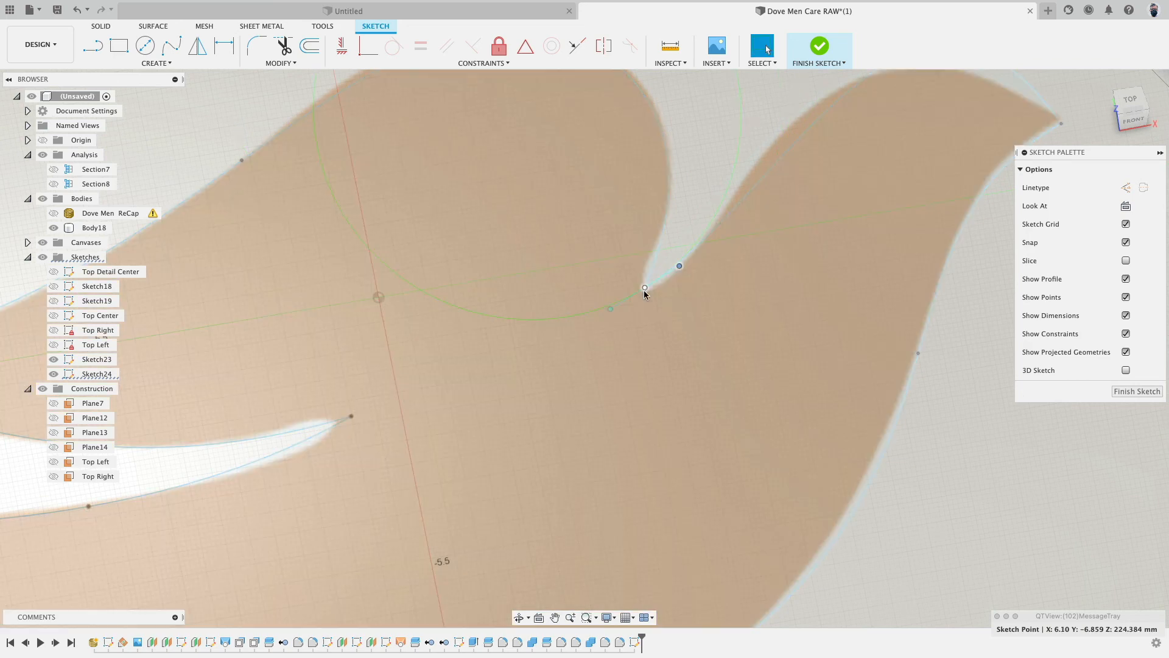
pyautogui.click(645, 289)
pyautogui.scroll(-4, 644, 301)
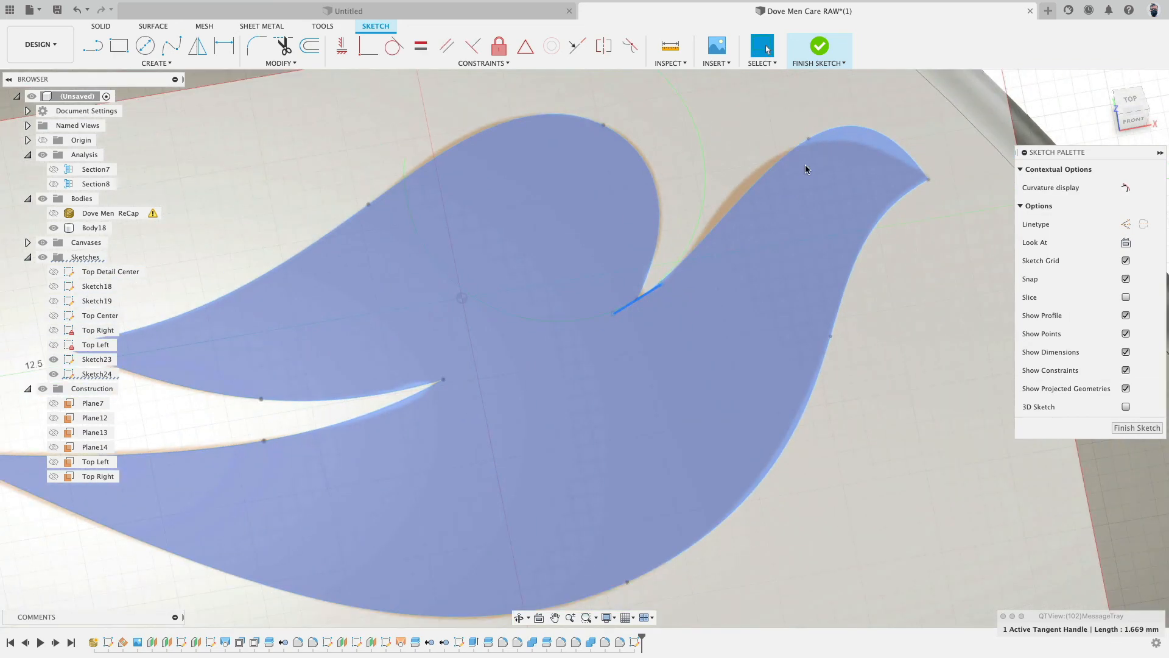
pyautogui.click(807, 142)
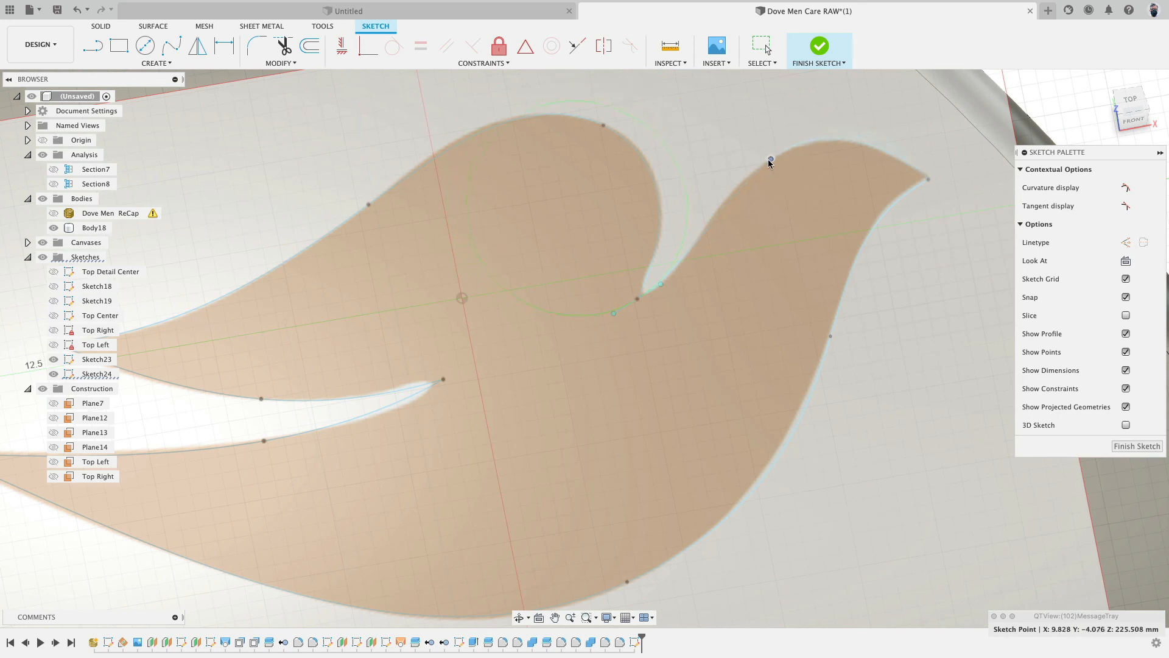
pyautogui.scroll(-5, 804, 329)
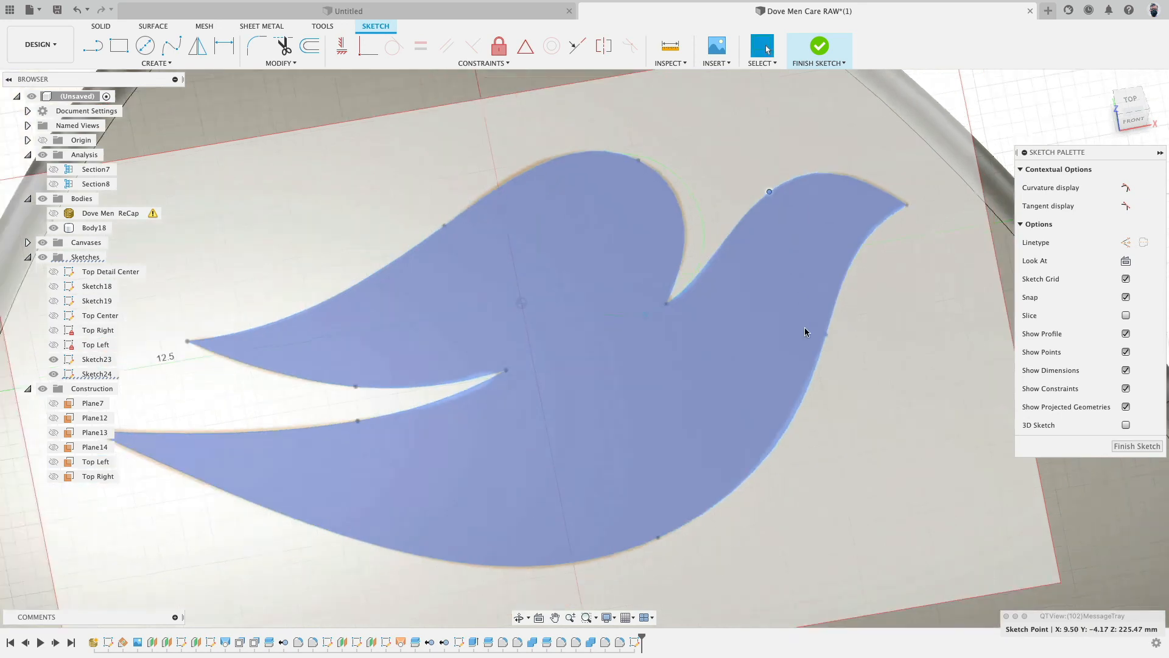
# - Finish the sketch and hide the logo canvas image
pyautogui.click(819, 48)
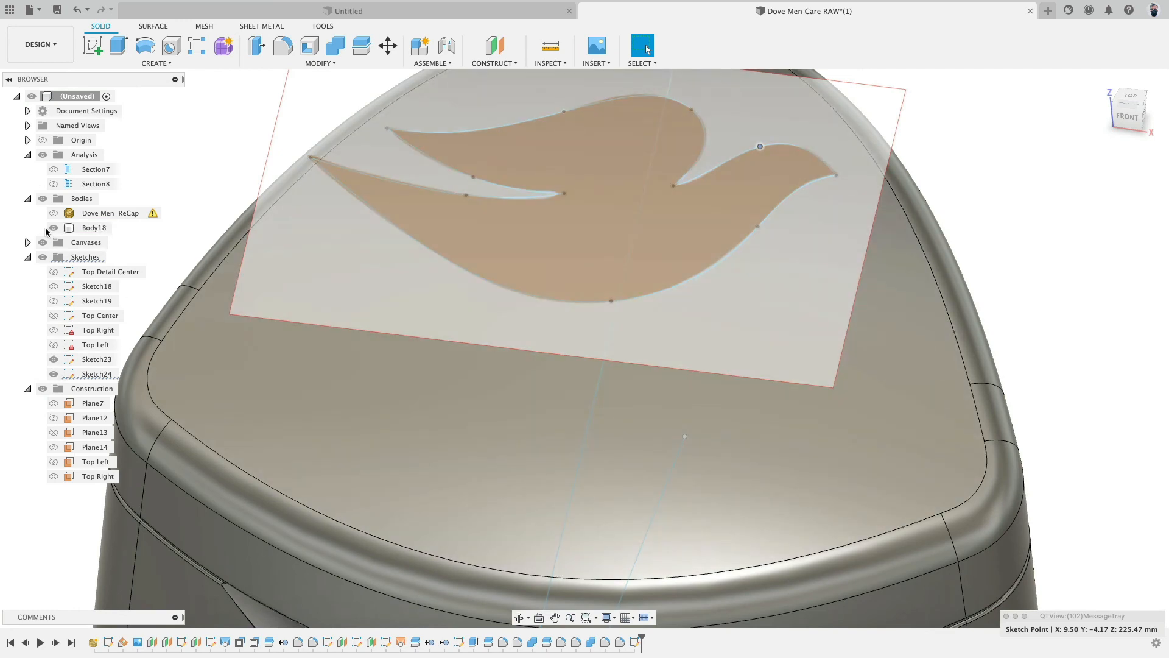
pyautogui.click(42, 242)
pyautogui.scroll(-4, 316, 372)
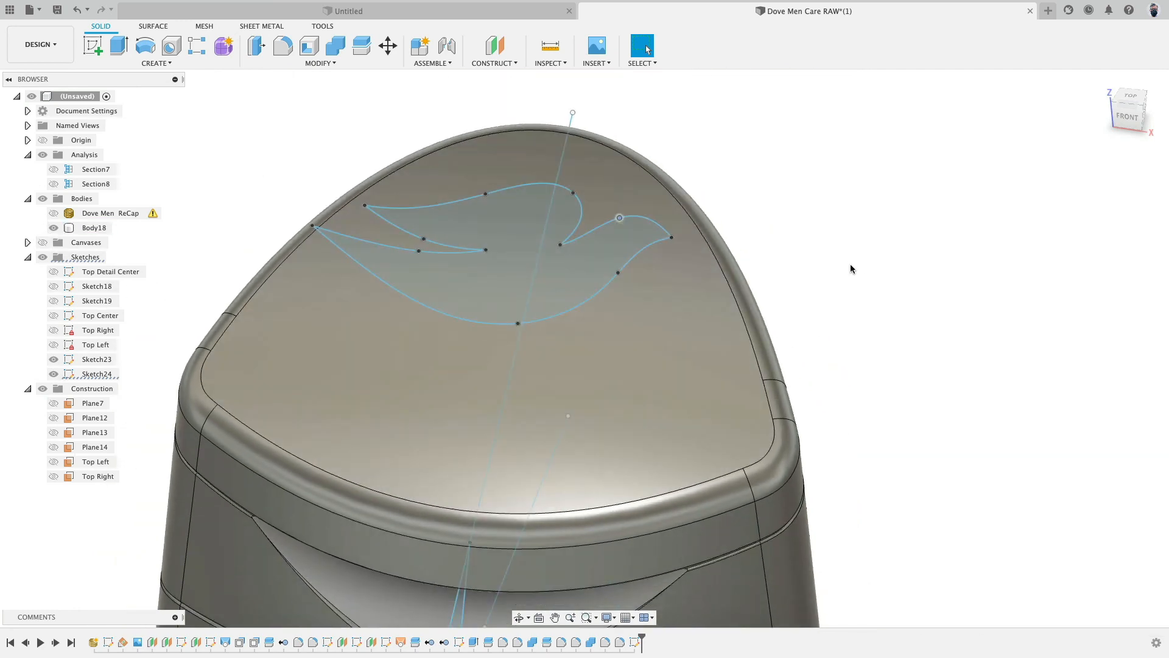
pyautogui.keyDown('shift'); pyautogui.moveTo(850, 265); pyautogui.dragTo(828, 257, button='middle'); pyautogui.keyUp('shift')
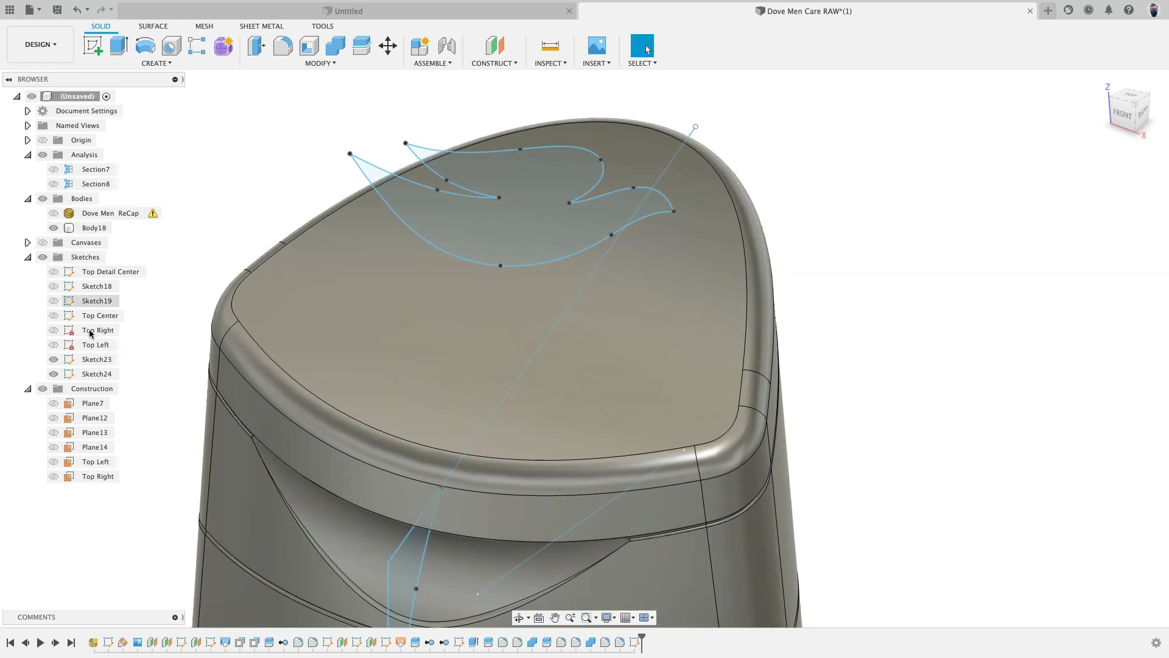
# - Show the Top Left, Top Right and Top Center sketches and hide Body18 and Sketch23
pyautogui.click(53, 346)
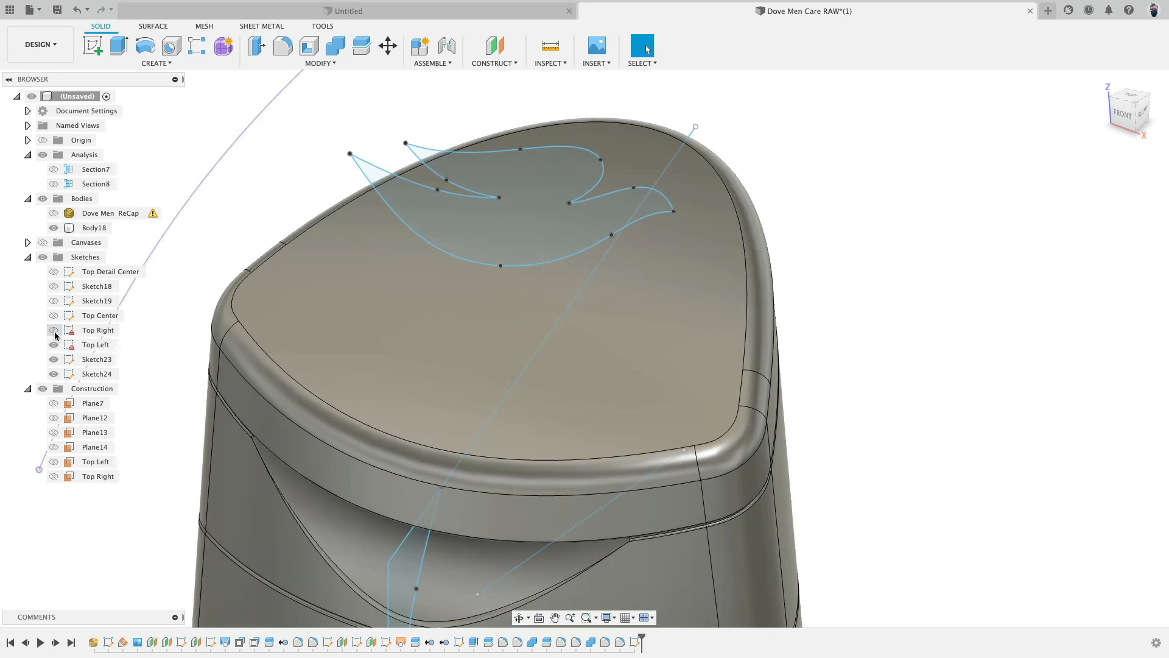
pyautogui.click(53, 332)
pyautogui.click(53, 318)
pyautogui.scroll(-5, 725, 224)
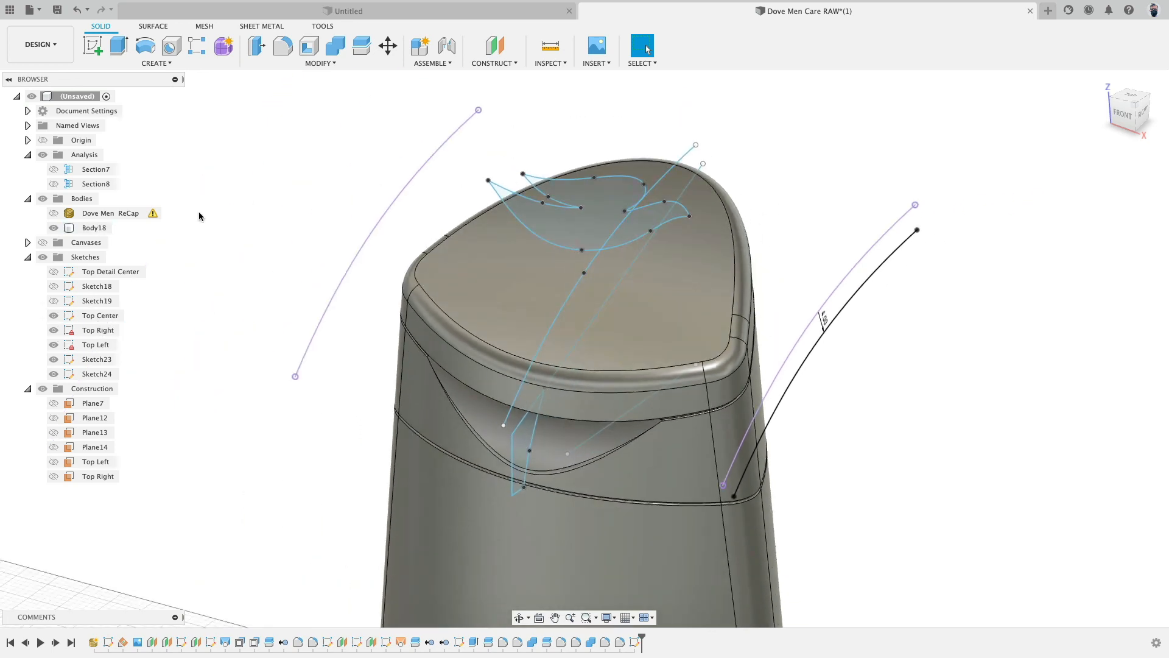
pyautogui.click(53, 227)
pyautogui.moveTo(318, 235)
pyautogui.keyDown('shift'); pyautogui.mouseDown(button='middle')
pyautogui.moveTo(295, 210)
pyautogui.moveTo(311, 229)
pyautogui.mouseUp(button='middle'); pyautogui.keyUp('shift')
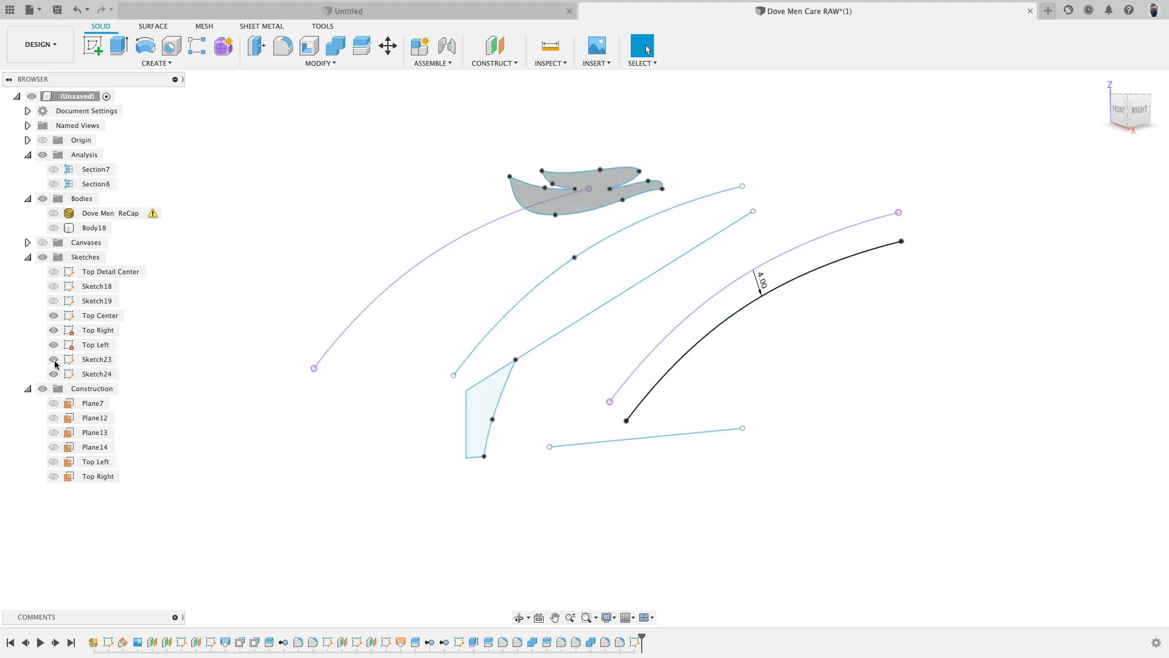
pyautogui.click(53, 359)
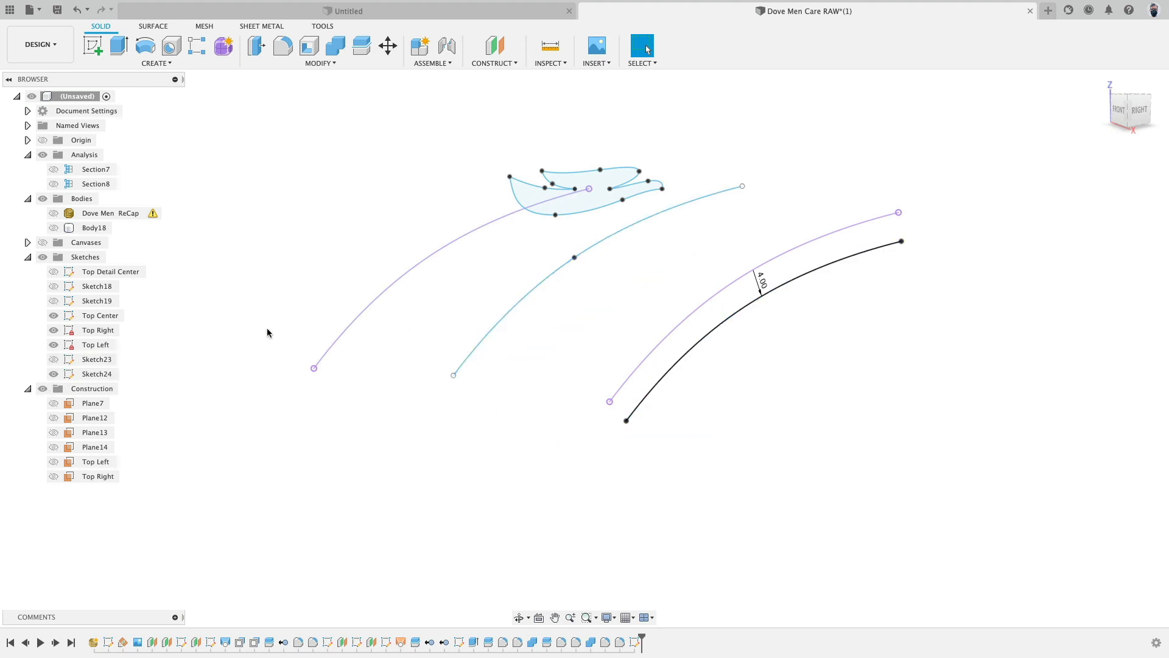
# - Loft a new surface body through the three splines running across the bottle top
pyautogui.click(153, 27)
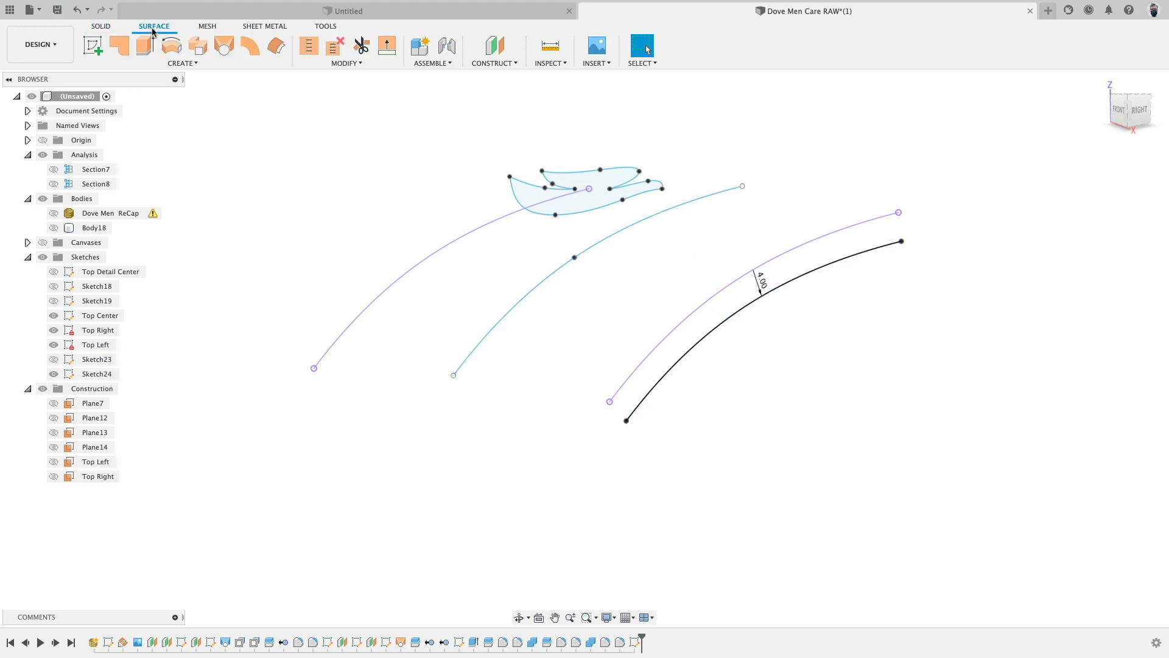
pyautogui.click(225, 47)
pyautogui.click(468, 236)
pyautogui.click(525, 300)
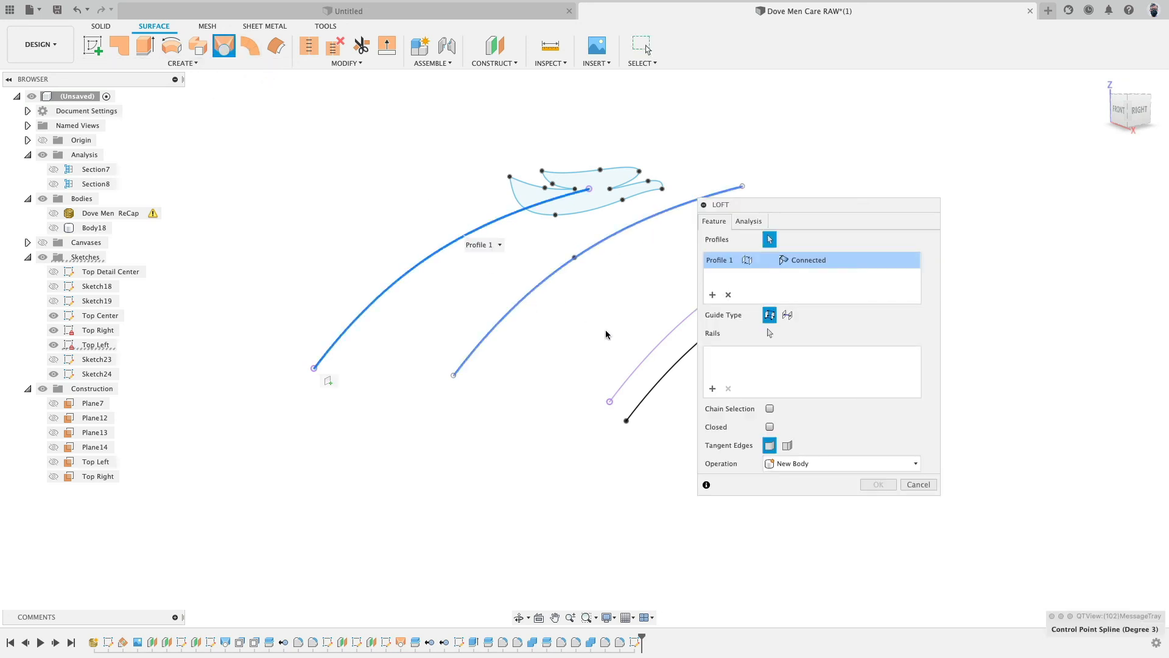
pyautogui.moveTo(632, 339); pyautogui.dragTo(477, 313, button='middle')
pyautogui.click(559, 306)
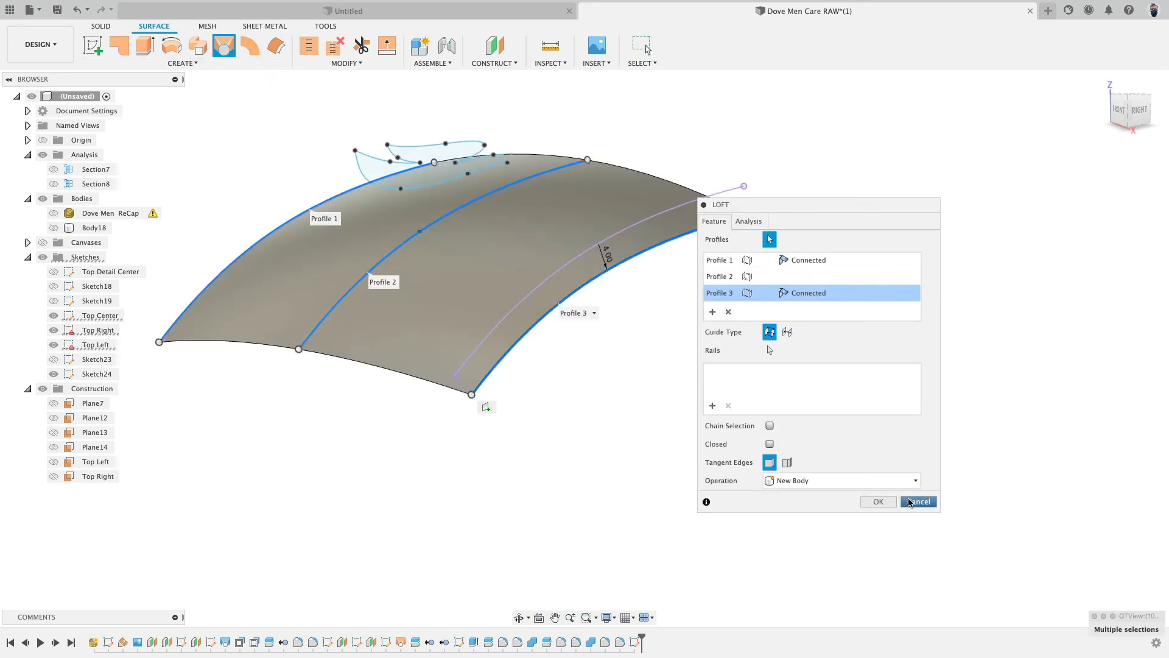
pyautogui.click(879, 485)
pyautogui.moveTo(684, 359)
pyautogui.keyDown('shift'); pyautogui.mouseDown(button='middle')
pyautogui.moveTo(695, 332)
pyautogui.moveTo(697, 353)
pyautogui.mouseUp(button='middle'); pyautogui.keyUp('shift')
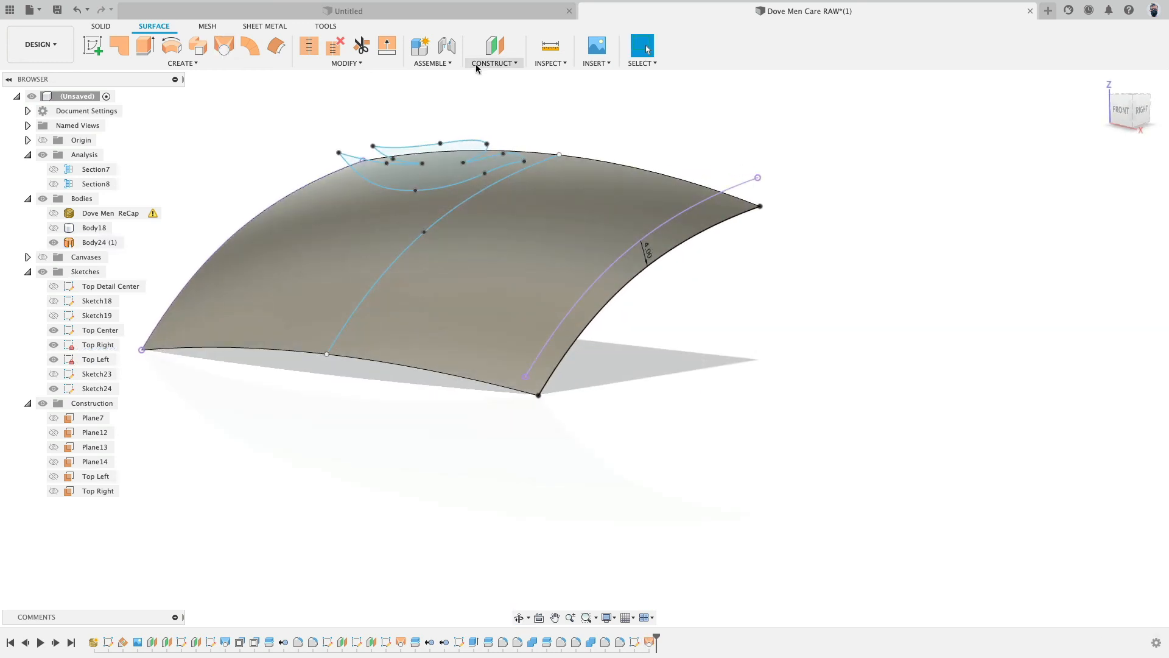
# - Trim the lofted surface with the dove logo sketch, keeping only the dove-shaped piece
pyautogui.click(360, 50)
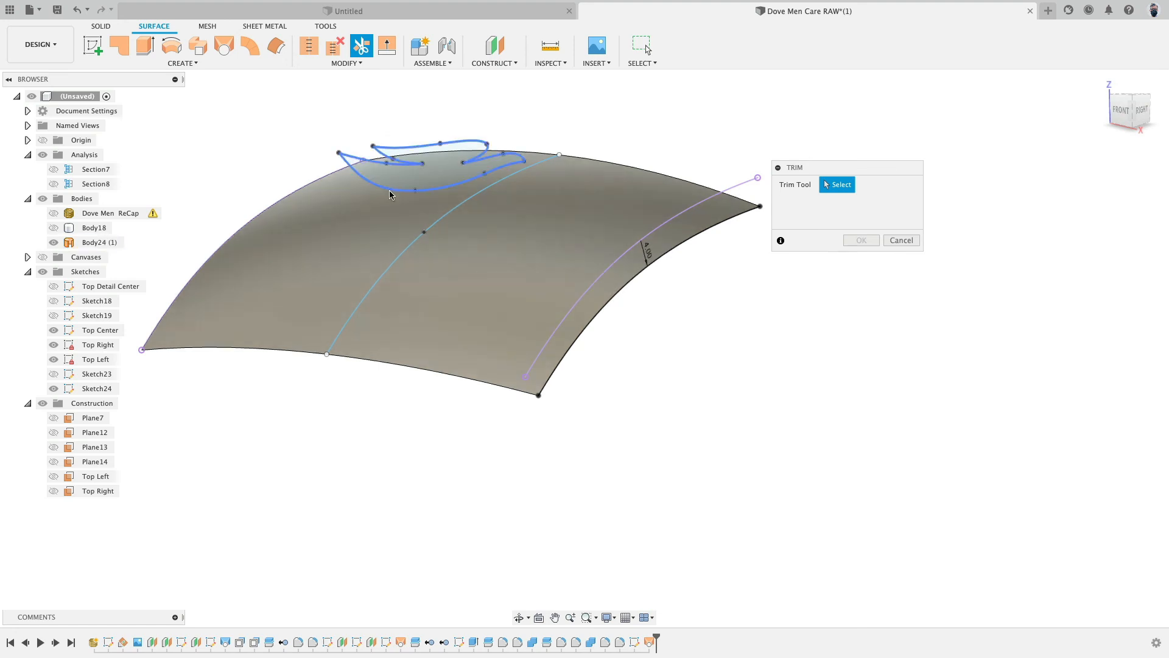
pyautogui.click(626, 195)
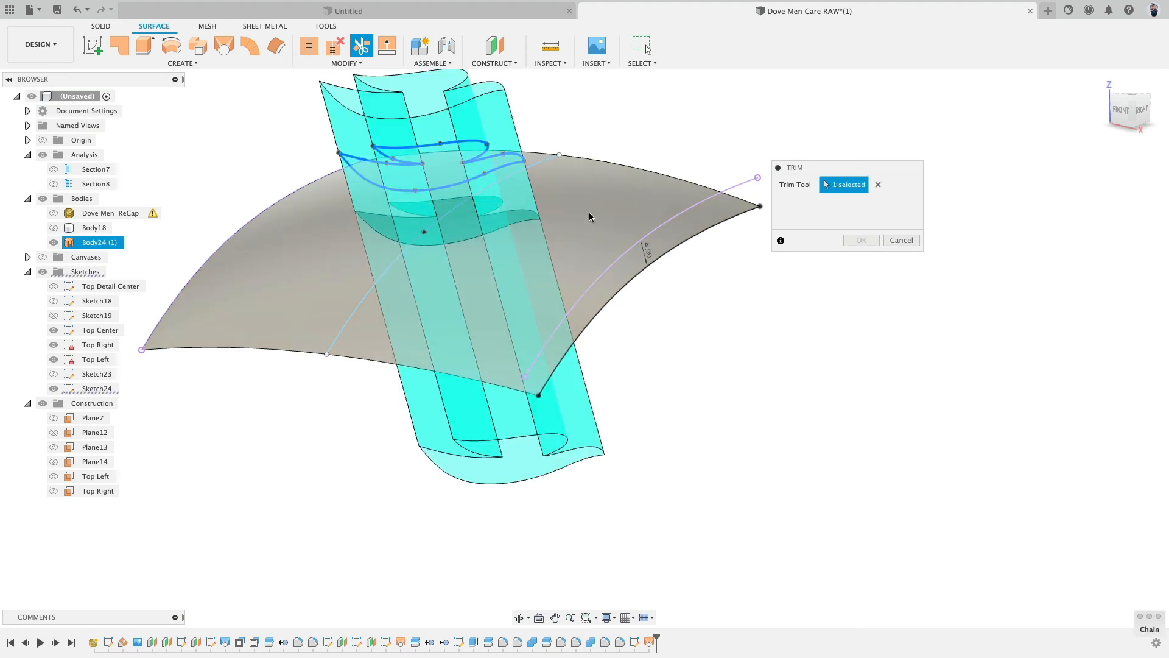
pyautogui.click(627, 203)
pyautogui.press('Return')
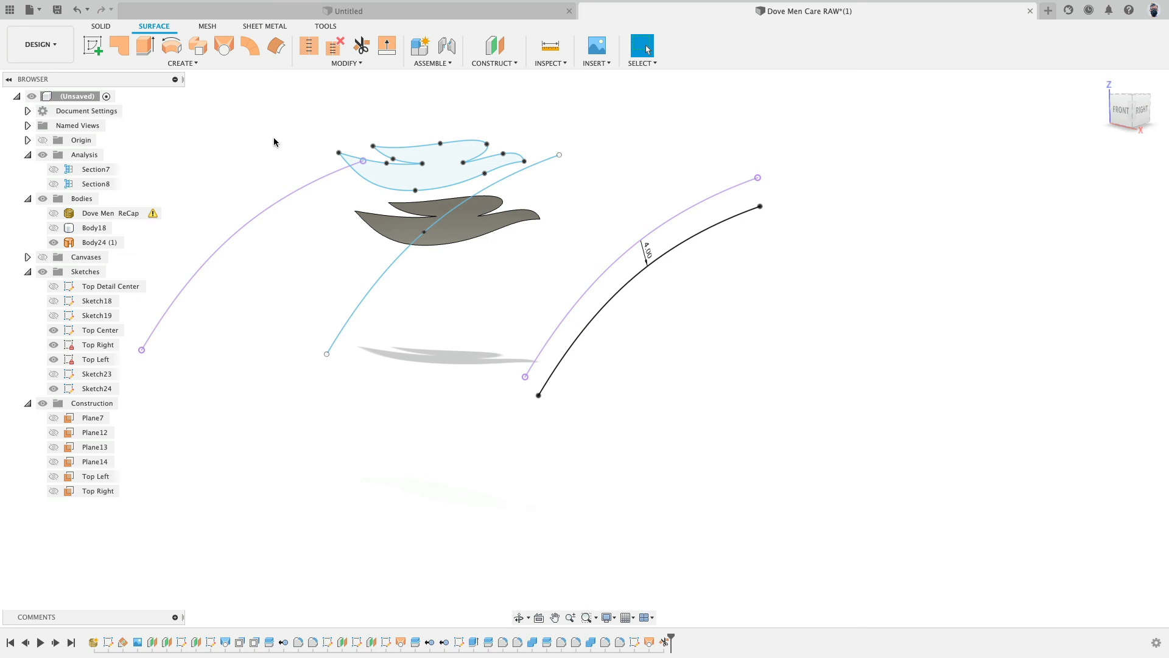
pyautogui.click(145, 48)
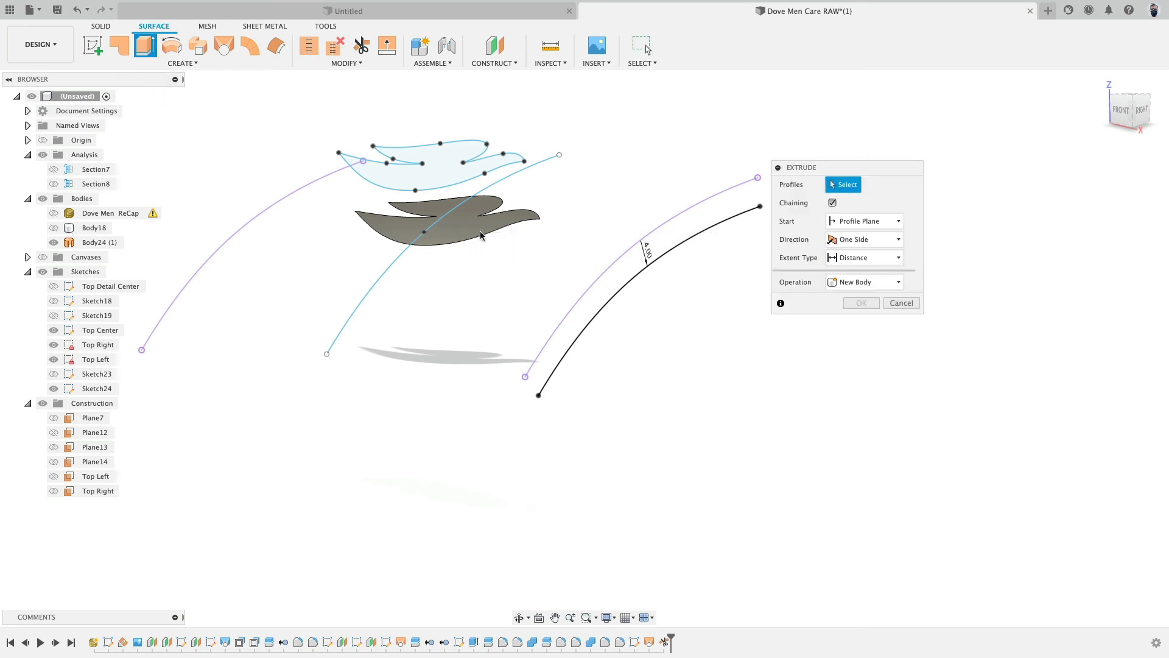
pyautogui.click(895, 302)
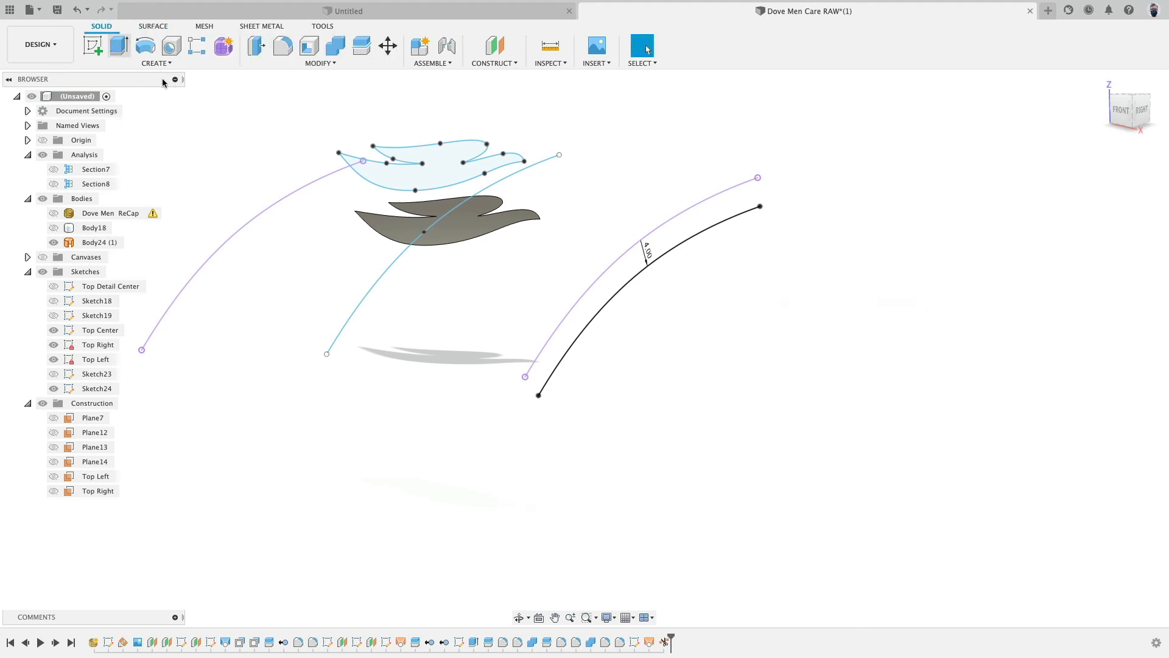
pyautogui.click(257, 46)
pyautogui.click(467, 237)
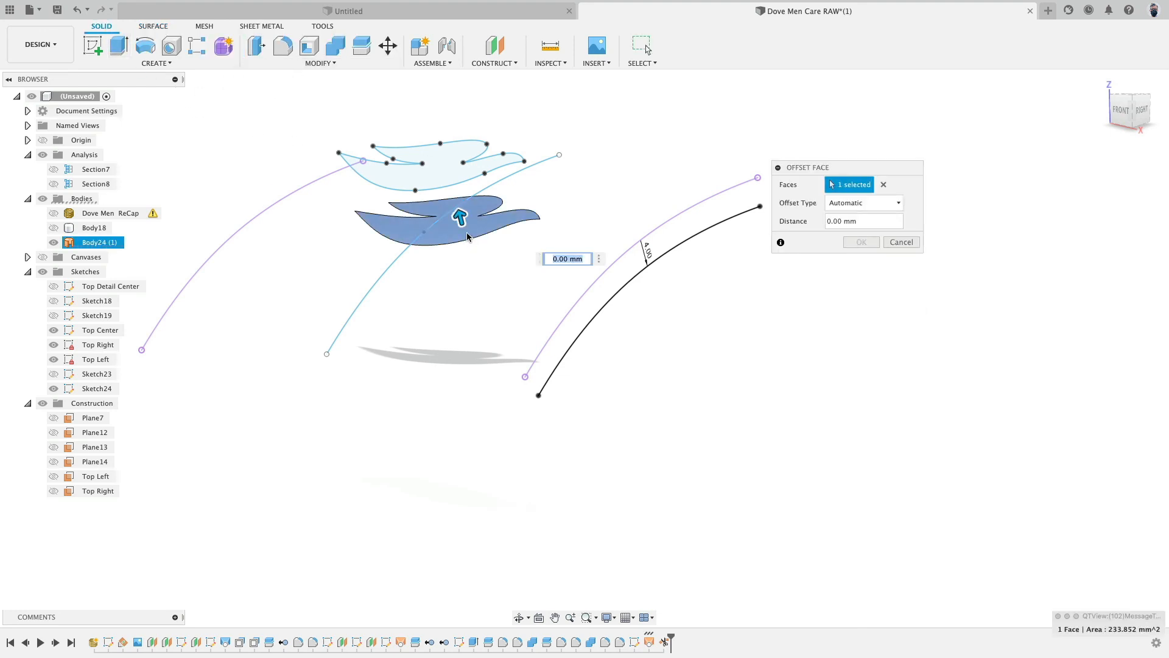
pyautogui.moveTo(461, 221); pyautogui.dragTo(471, 251)
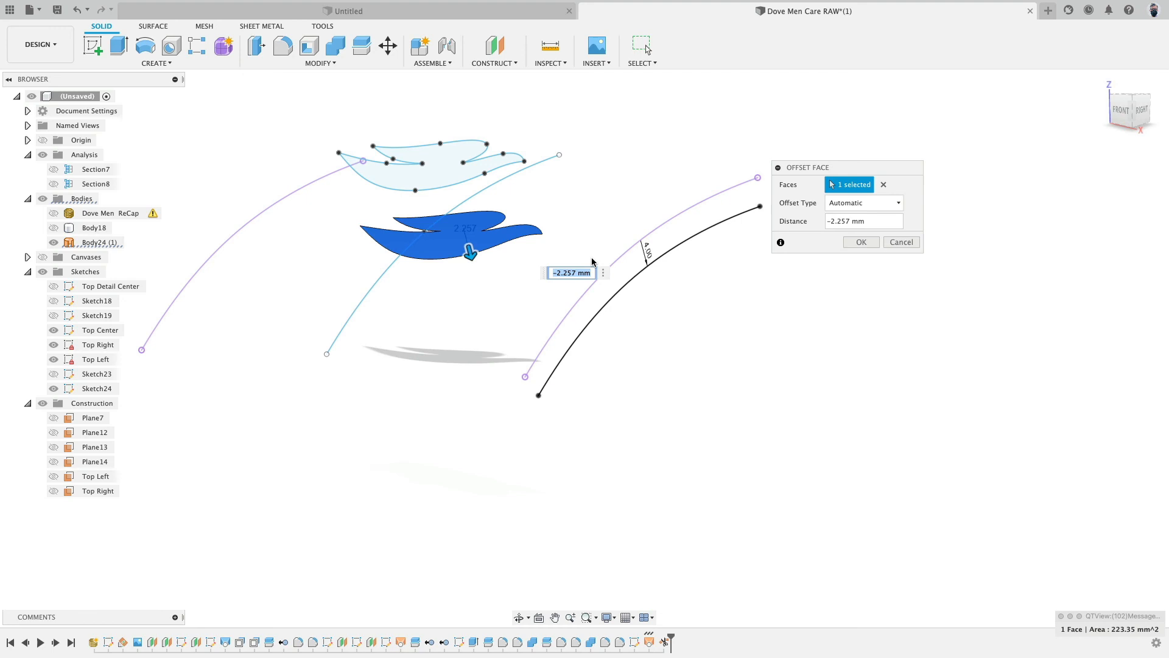
pyautogui.click(901, 242)
pyautogui.click(475, 222)
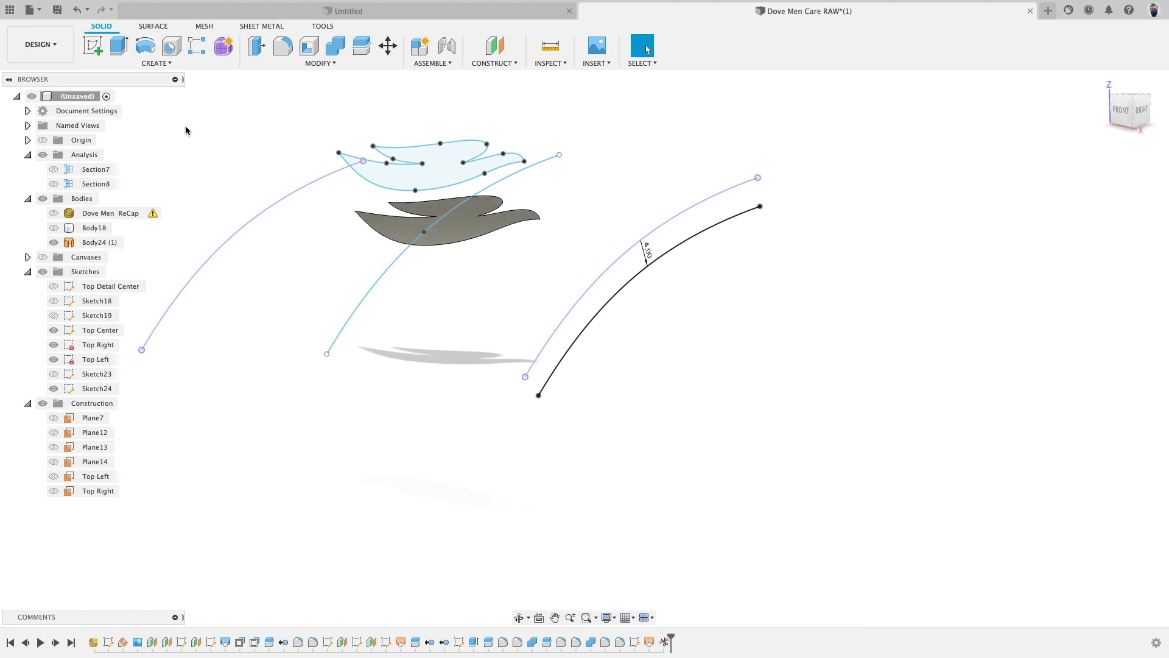
# - Thicken the dove-shaped surface by -1.5 mm into a new solid body
pyautogui.click(191, 64)
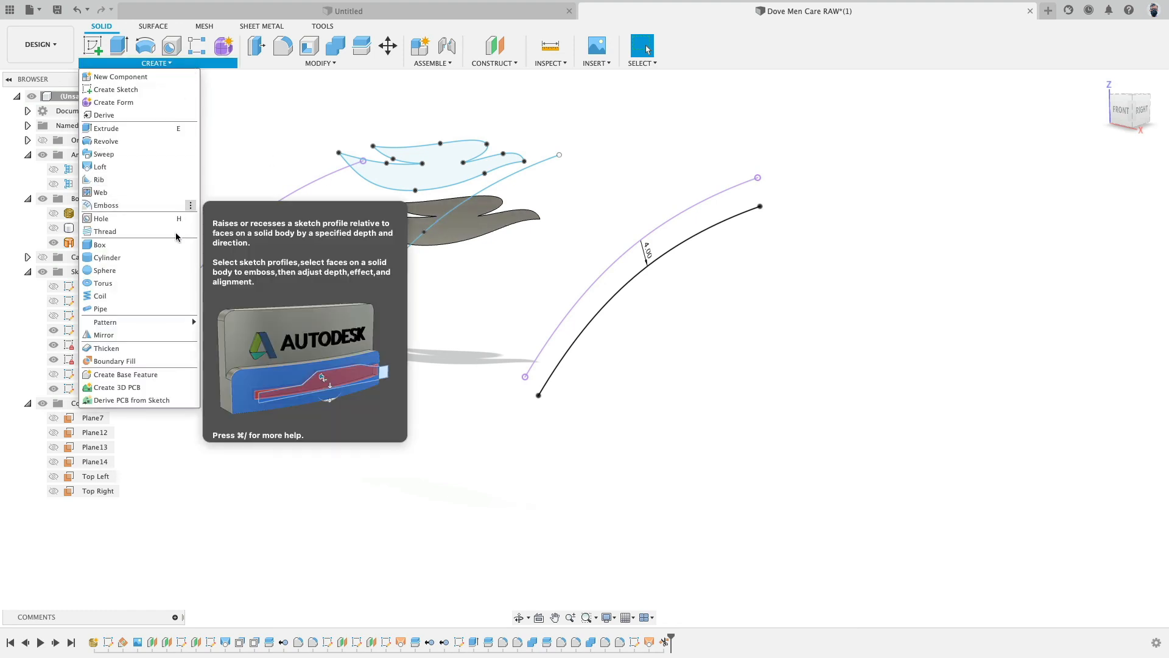
pyautogui.click(149, 354)
pyautogui.click(465, 208)
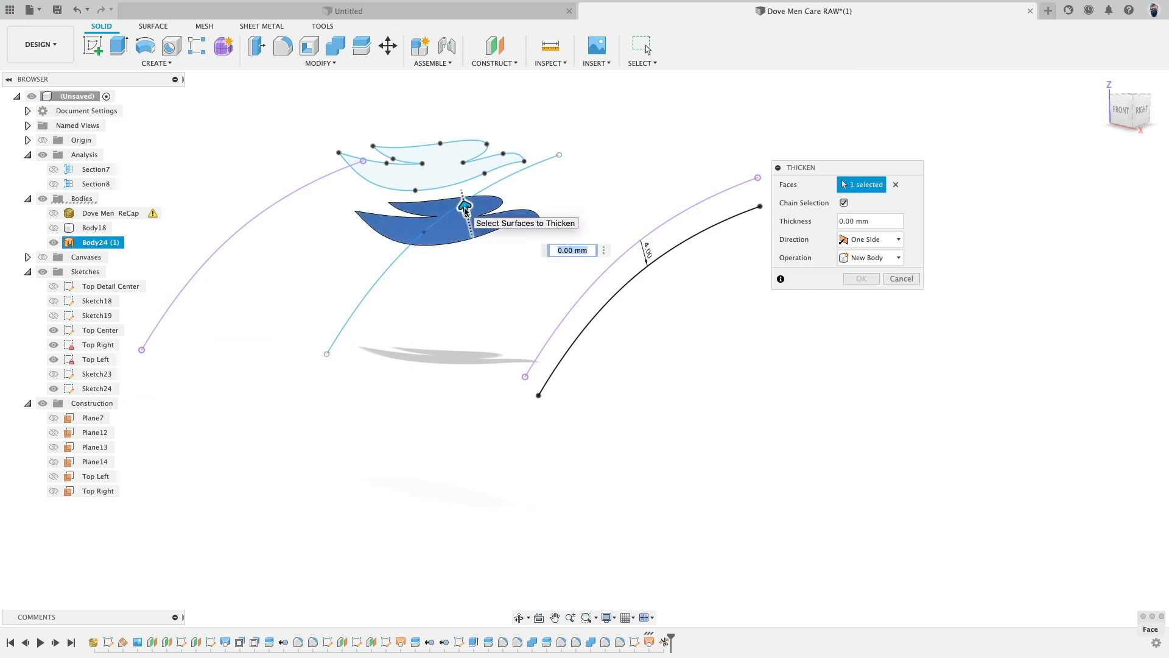
pyautogui.moveTo(464, 208); pyautogui.dragTo(474, 238)
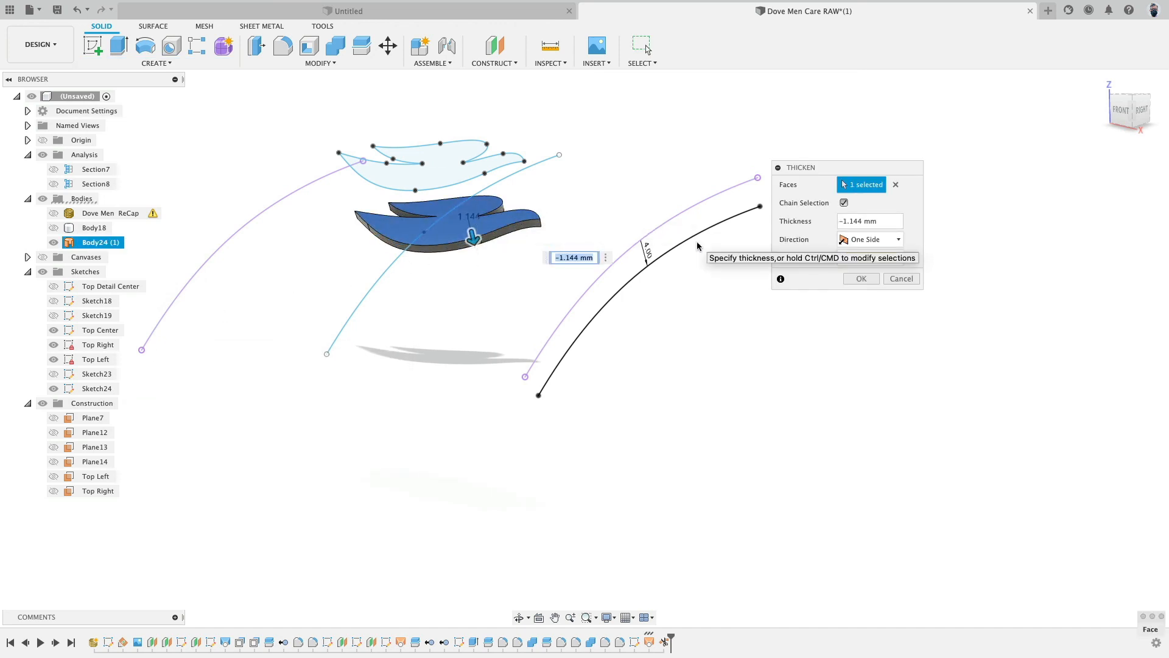
pyautogui.write('-1.')
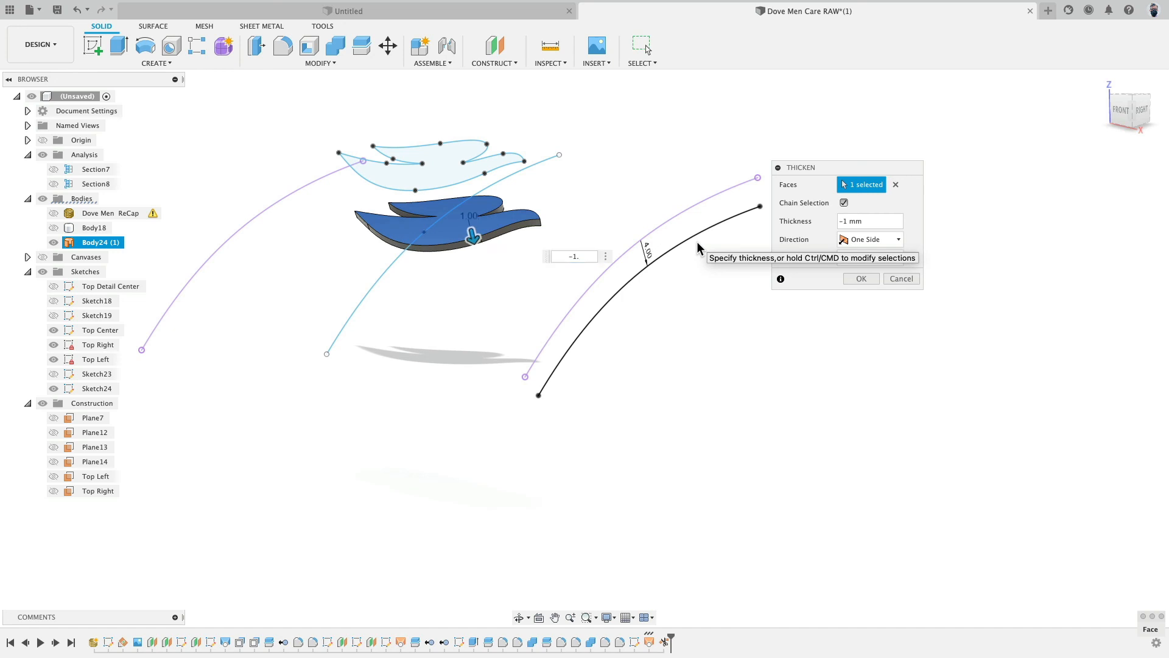
pyautogui.write('5')
pyautogui.press('Return')
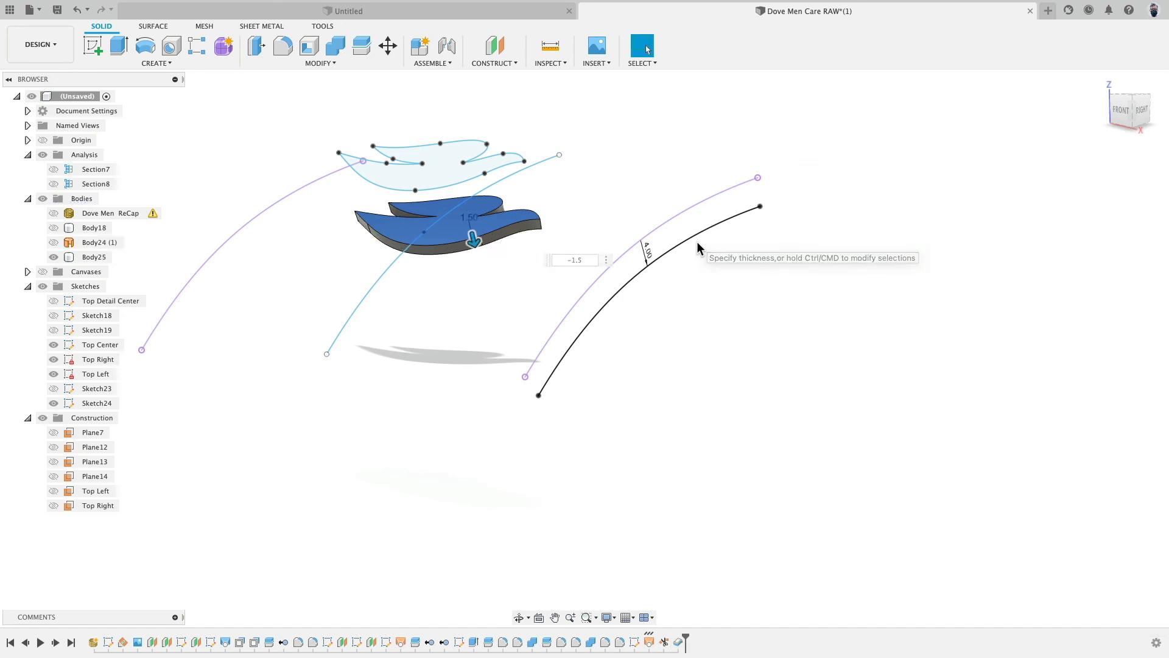
pyautogui.moveTo(595, 196)
pyautogui.keyDown('shift'); pyautogui.mouseDown(button='middle')
pyautogui.moveTo(543, 196)
pyautogui.moveTo(543, 182)
pyautogui.moveTo(470, 191)
pyautogui.moveTo(446, 209)
pyautogui.moveTo(518, 189)
pyautogui.moveTo(590, 191)
pyautogui.mouseUp(button='middle'); pyautogui.keyUp('shift')
pyautogui.scroll(5, 349, 99)
pyautogui.click(256, 49)
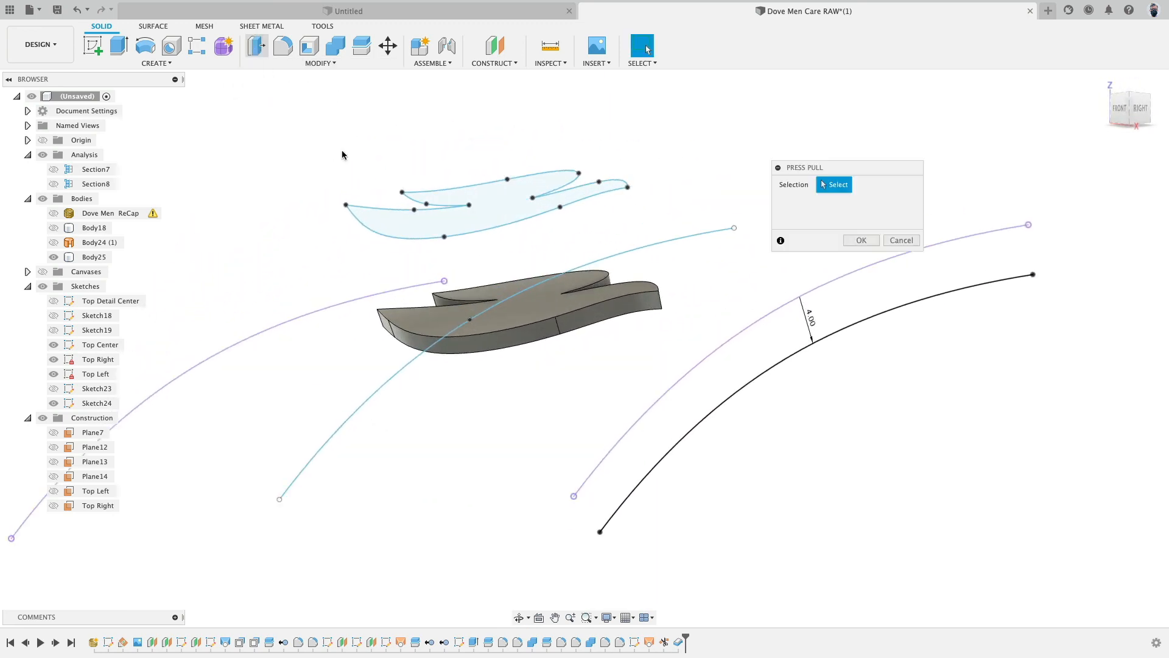
pyautogui.click(645, 291)
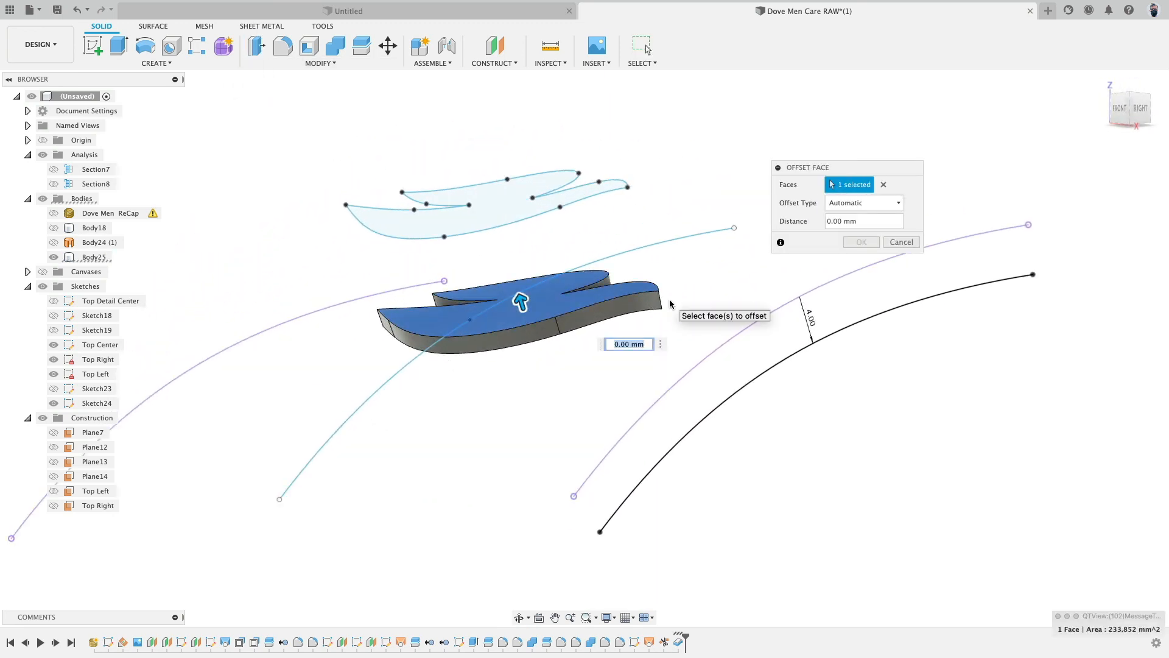
pyautogui.press('Return')
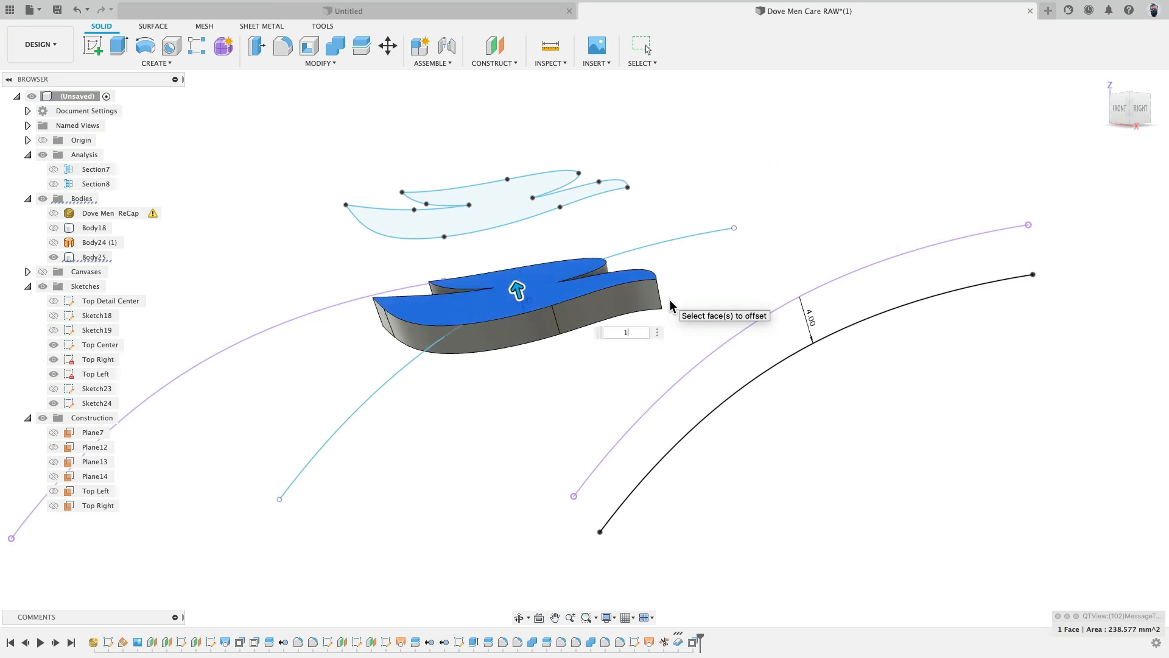
# - Show Body18 and roll the timeline marker back and forward across the Thicken feature
pyautogui.click(54, 228)
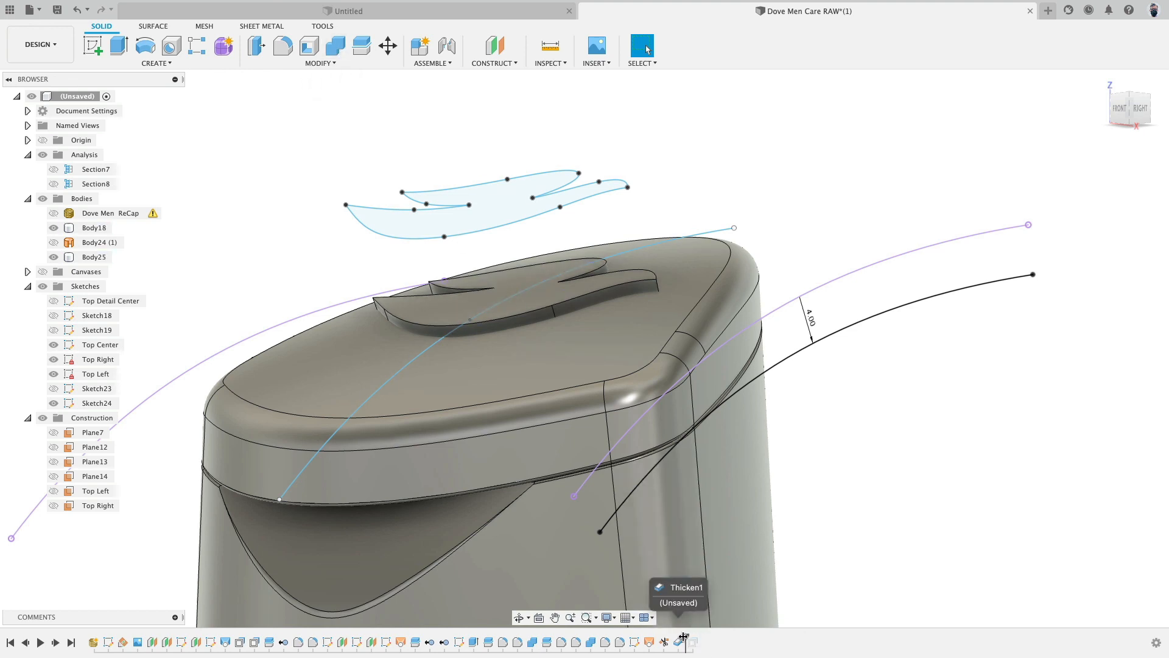
pyautogui.moveTo(690, 637); pyautogui.dragTo(683, 636)
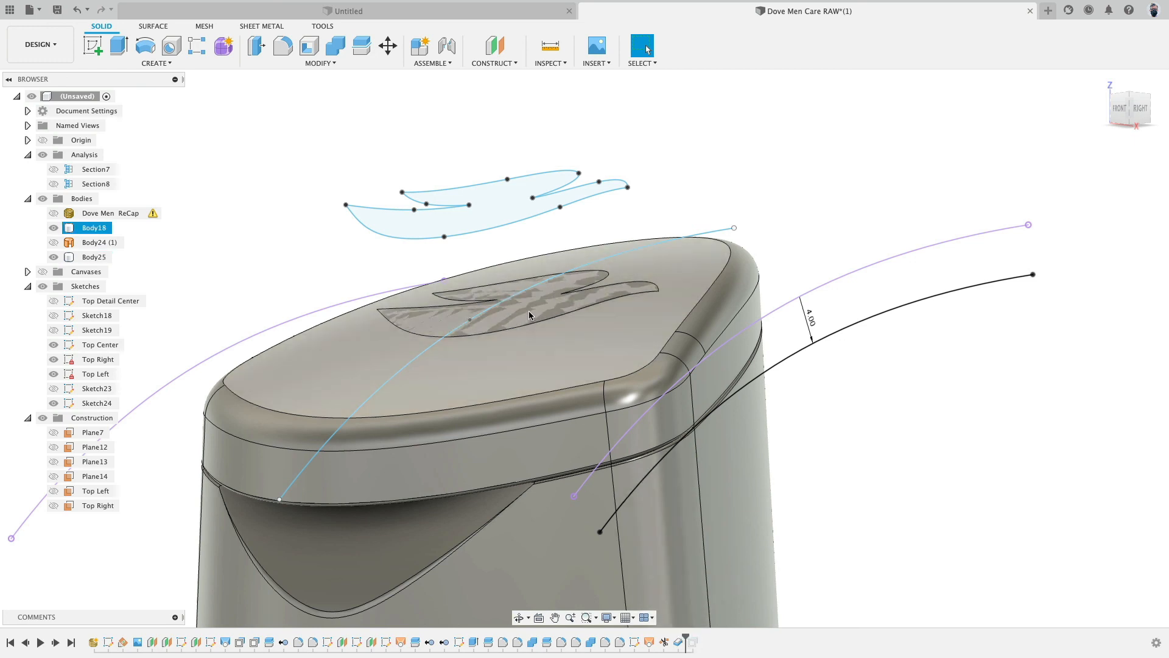
pyautogui.moveTo(686, 637); pyautogui.dragTo(700, 636)
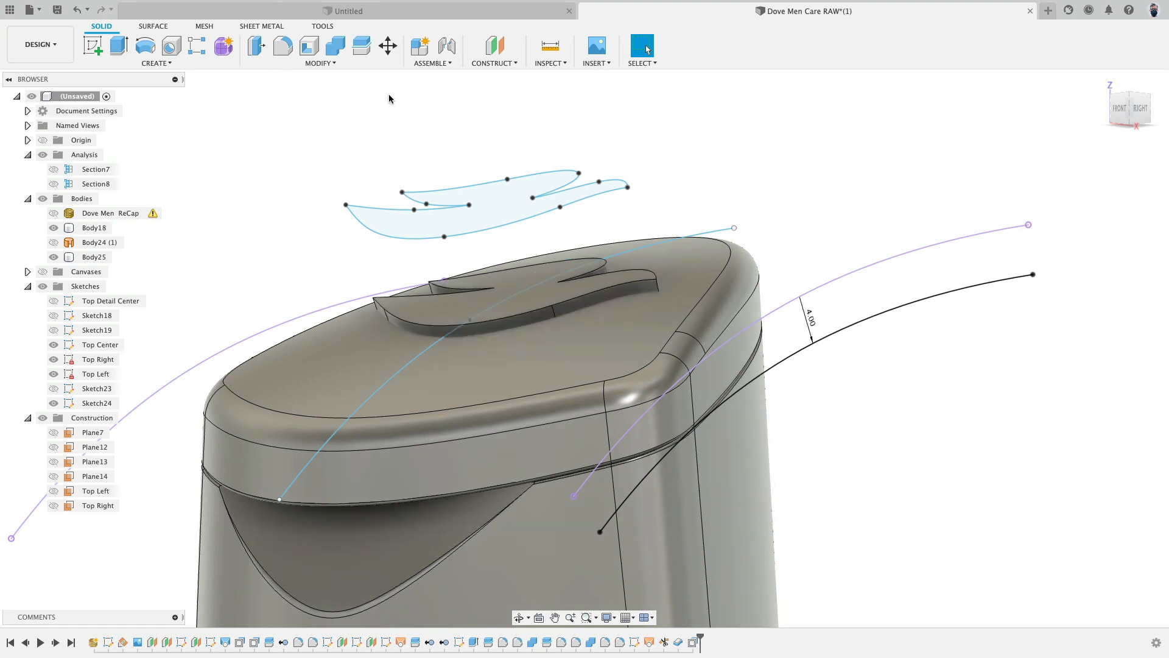
# - Combine with Cut, using Body18 as target and the thickened dove as tool, to recess the logo
pyautogui.click(336, 48)
pyautogui.click(603, 335)
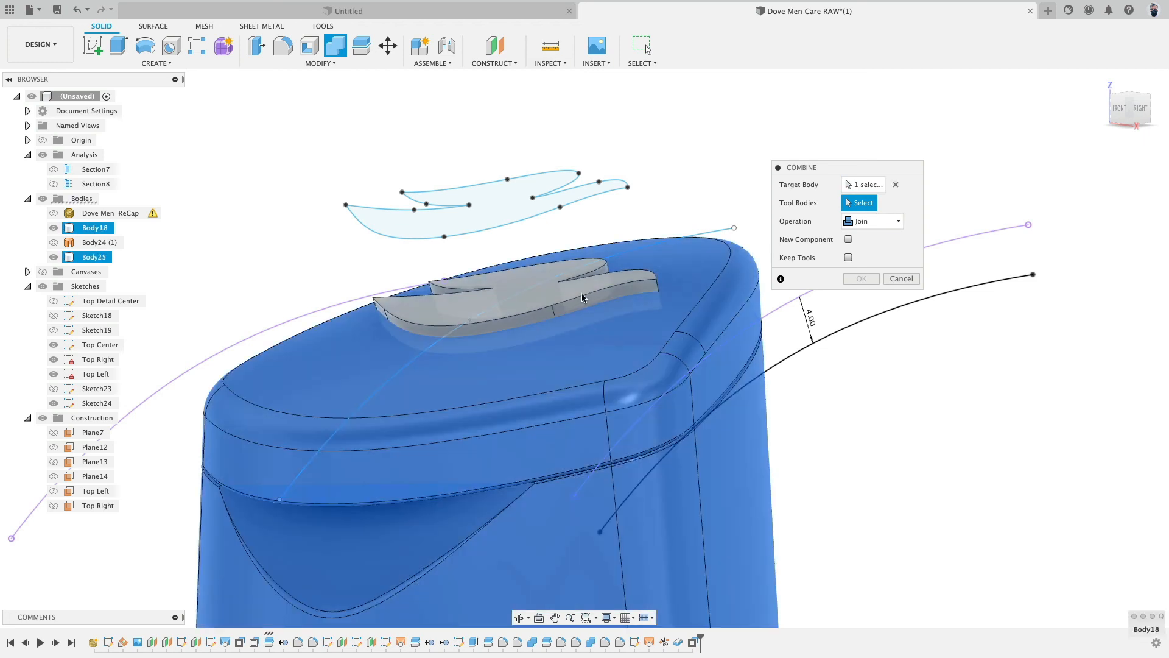
pyautogui.click(583, 297)
pyautogui.click(868, 223)
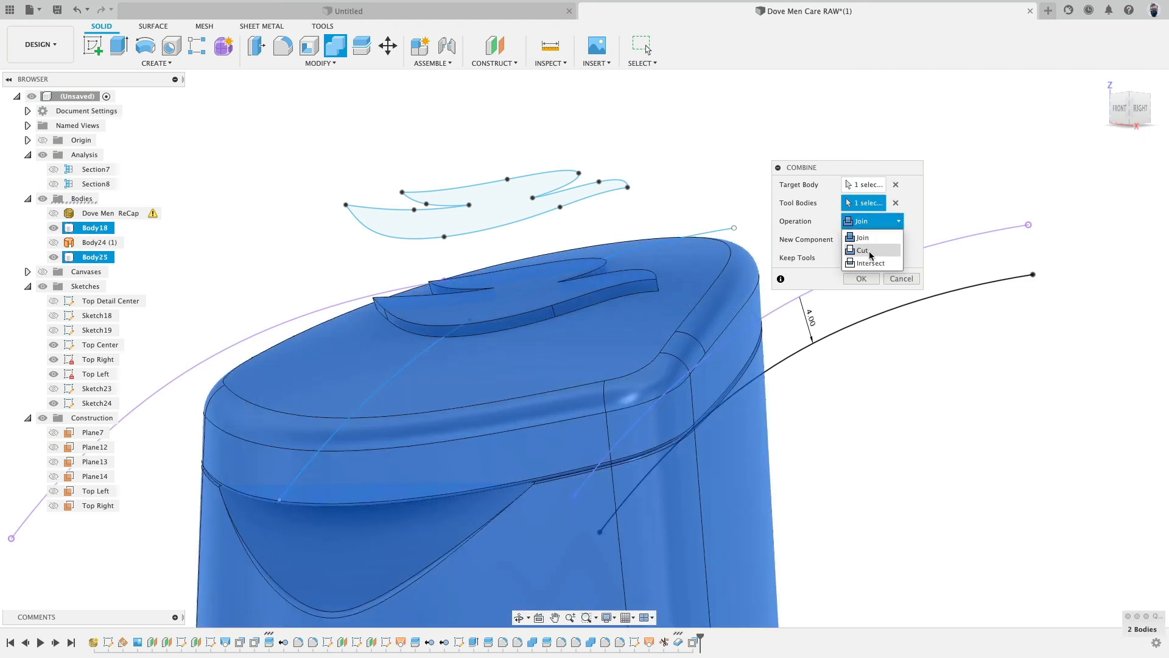
pyautogui.click(870, 251)
pyautogui.click(868, 284)
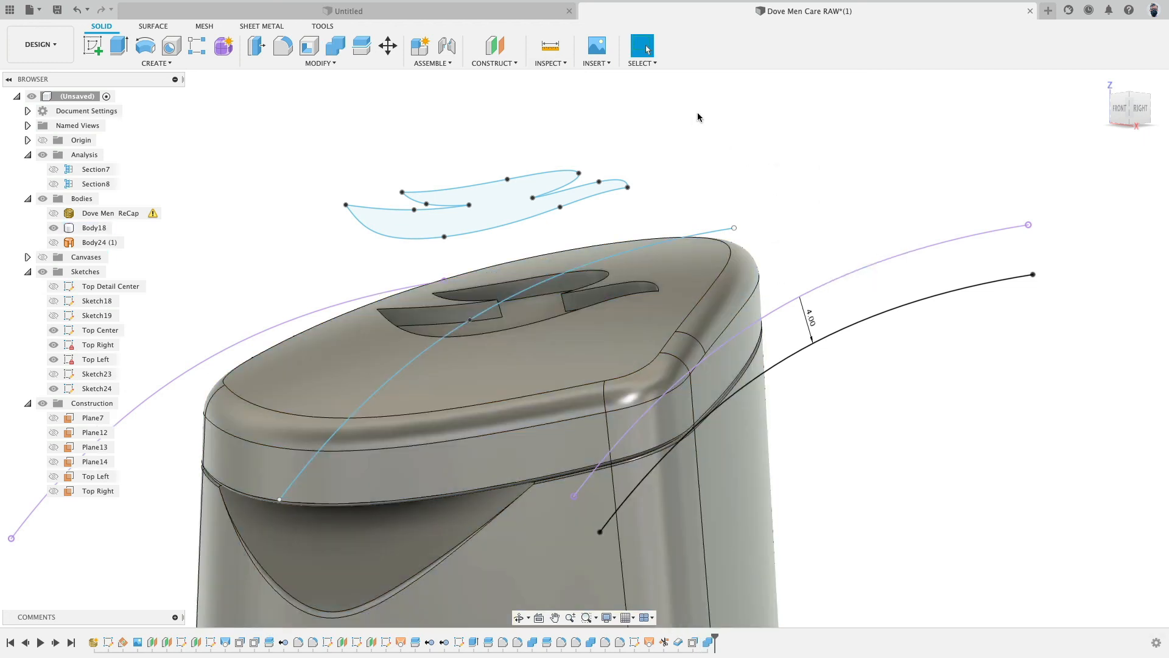
pyautogui.keyDown('shift'); pyautogui.moveTo(674, 126); pyautogui.dragTo(639, 149, button='middle'); pyautogui.keyUp('shift')
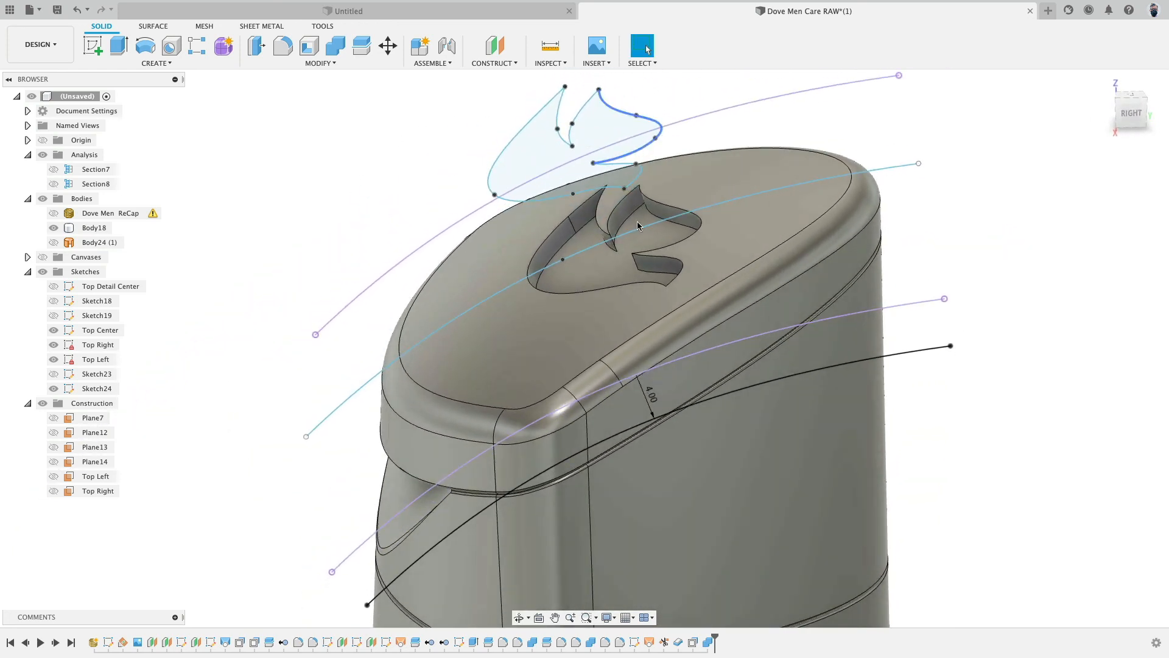
# - Edit the Thicken feature's thickness to -0.5 mm and undo the edit
pyautogui.doubleClick(678, 642)
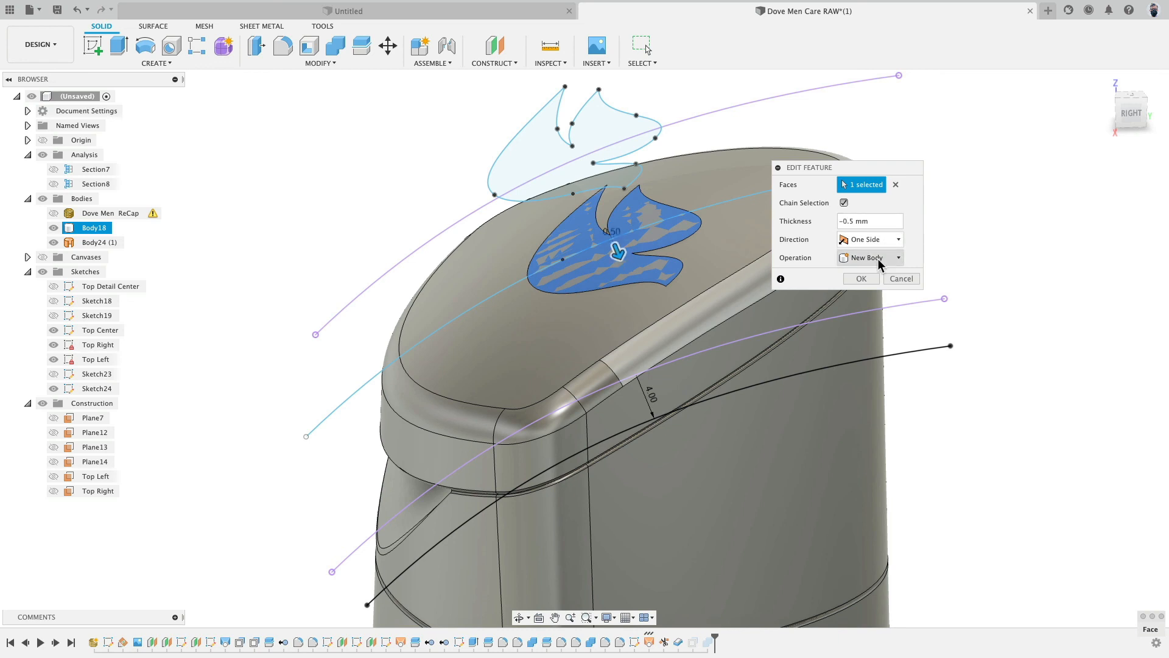
pyautogui.press('Return')
pyautogui.press('super+z')
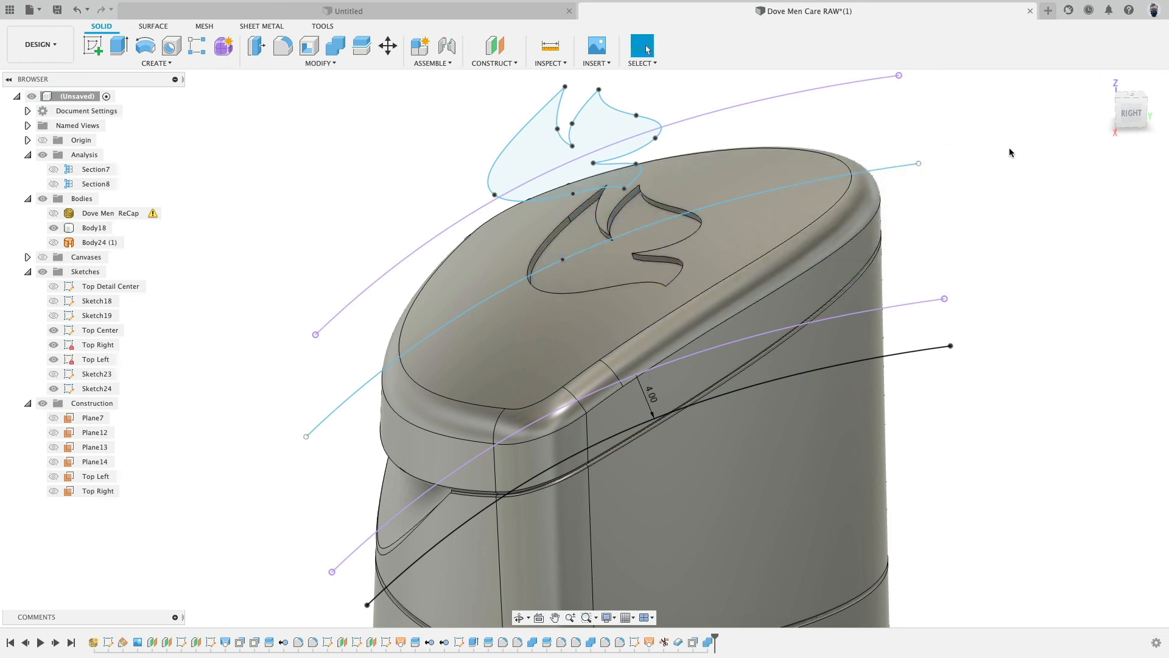
# - Hide all sketches in the browser
pyautogui.keyDown('shift'); pyautogui.moveTo(1011, 148); pyautogui.dragTo(1033, 139, button='middle'); pyautogui.keyUp('shift')
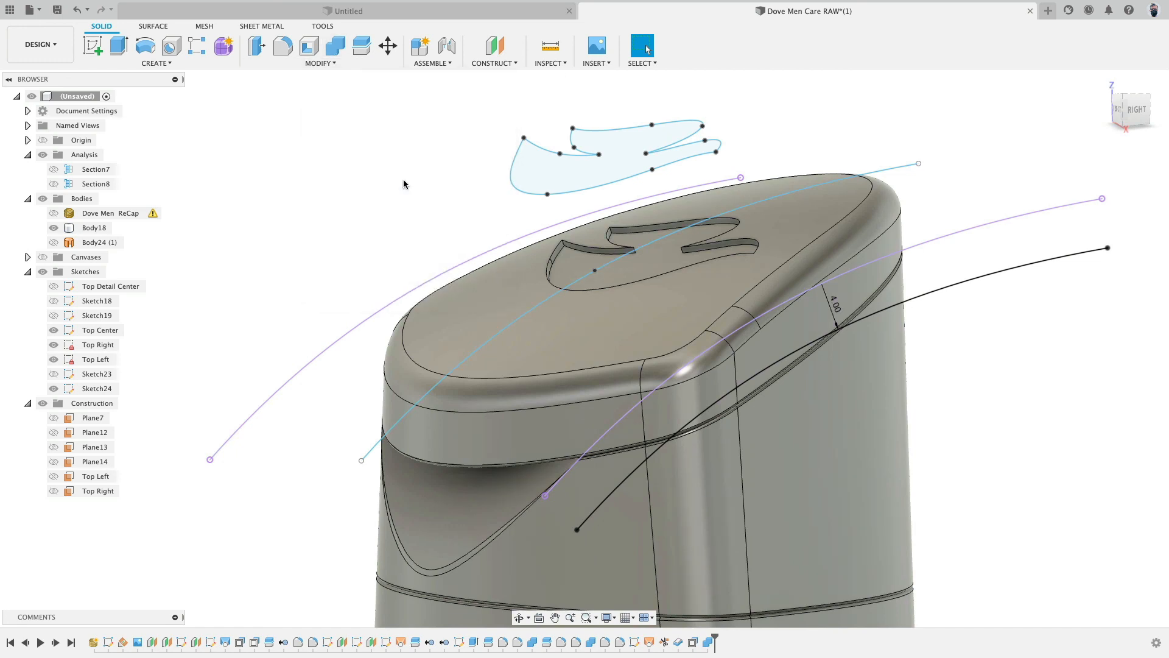
pyautogui.scroll(-3, 405, 182)
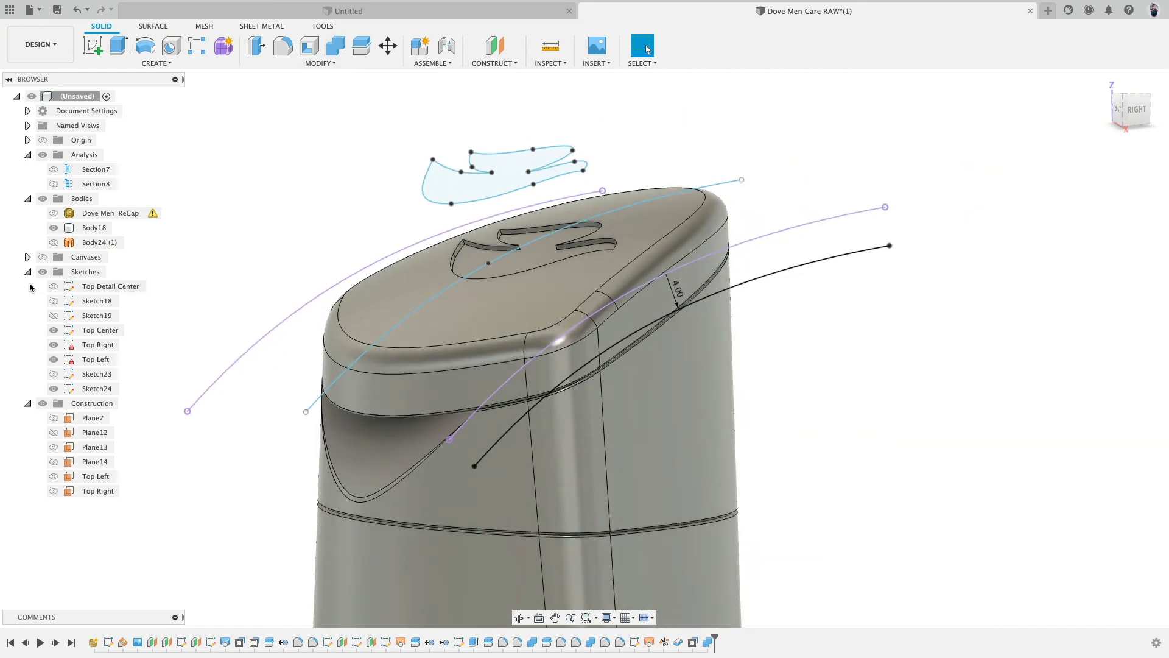
pyautogui.click(42, 272)
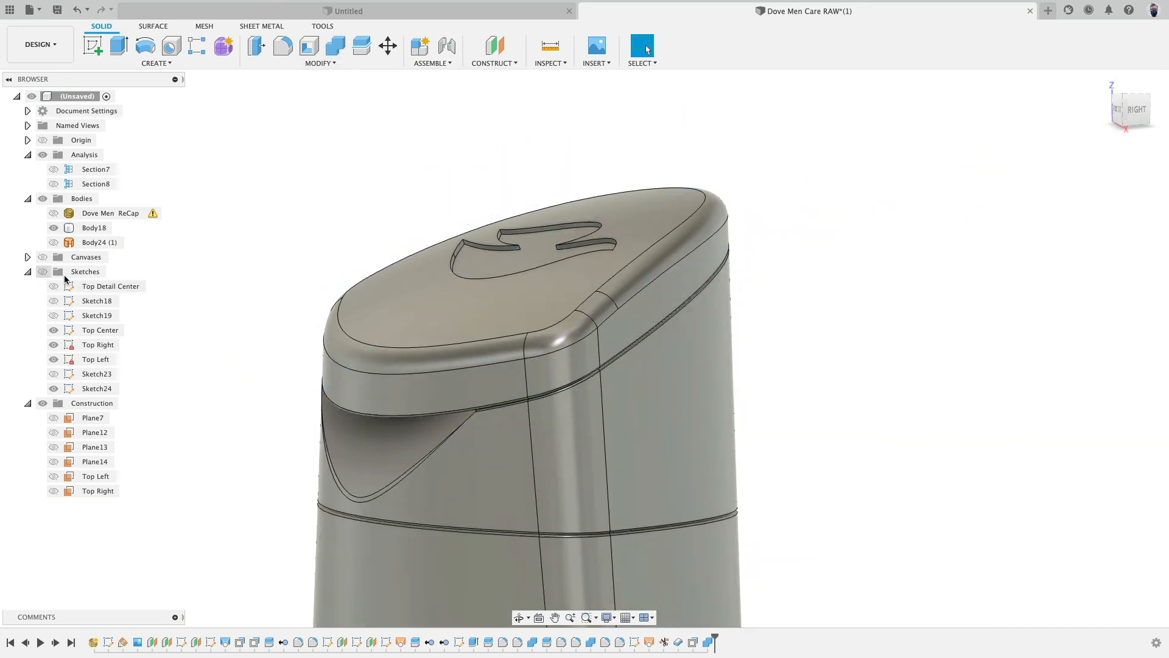
pyautogui.scroll(-5, 229, 257)
pyautogui.keyDown('shift'); pyautogui.moveTo(647, 229); pyautogui.dragTo(533, 188, button='middle'); pyautogui.keyUp('shift')
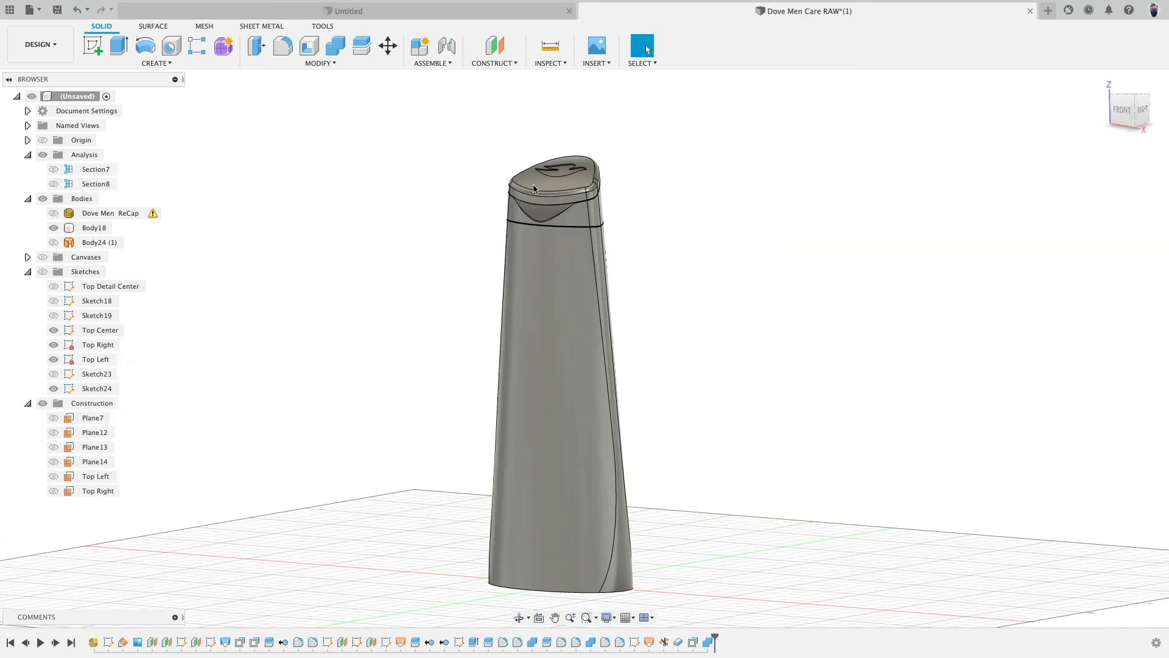
# - Fillet the bottle's bottom edge loop with a 5 mm tangent fillet
pyautogui.click(283, 48)
pyautogui.click(616, 591)
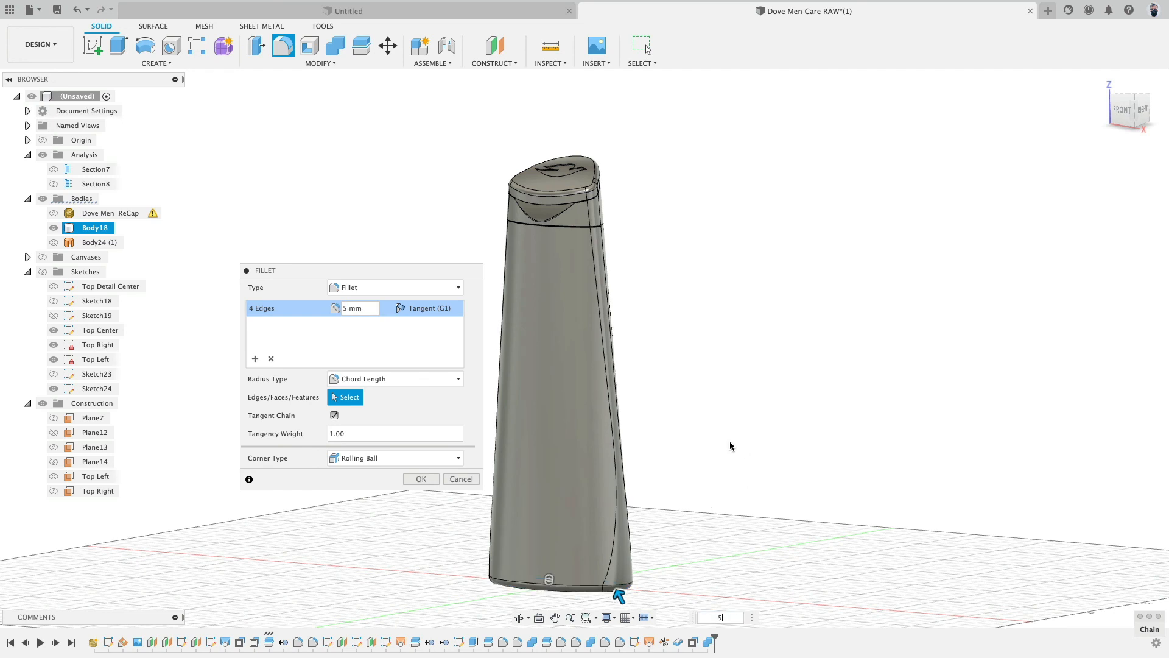
pyautogui.click(426, 310)
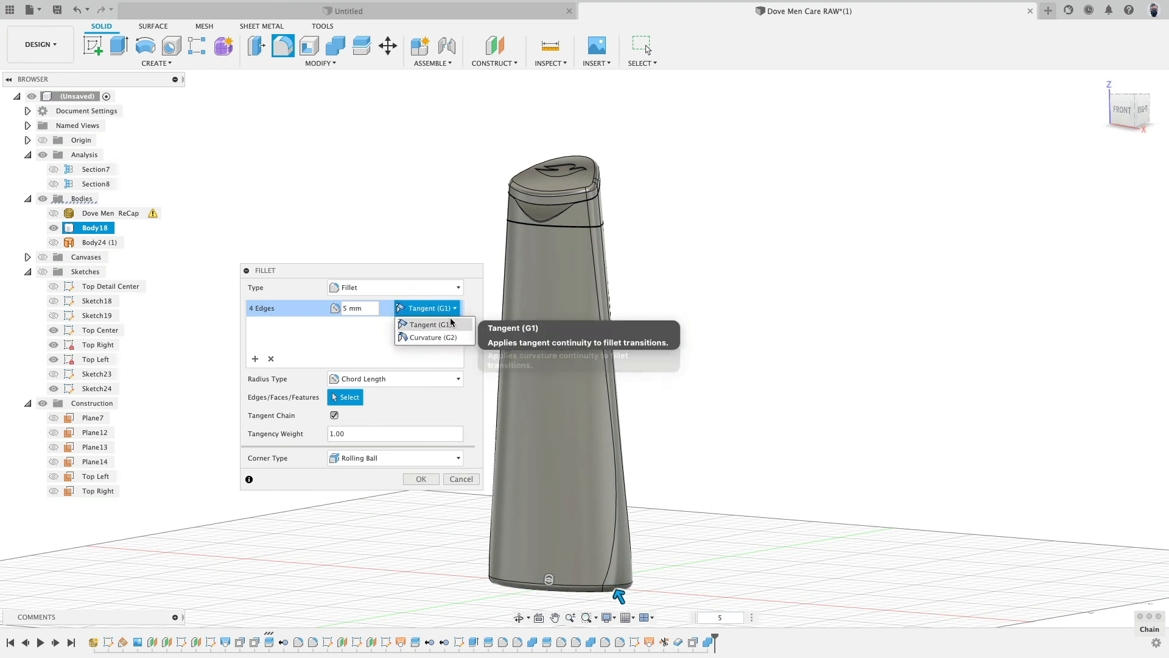
pyautogui.click(400, 479)
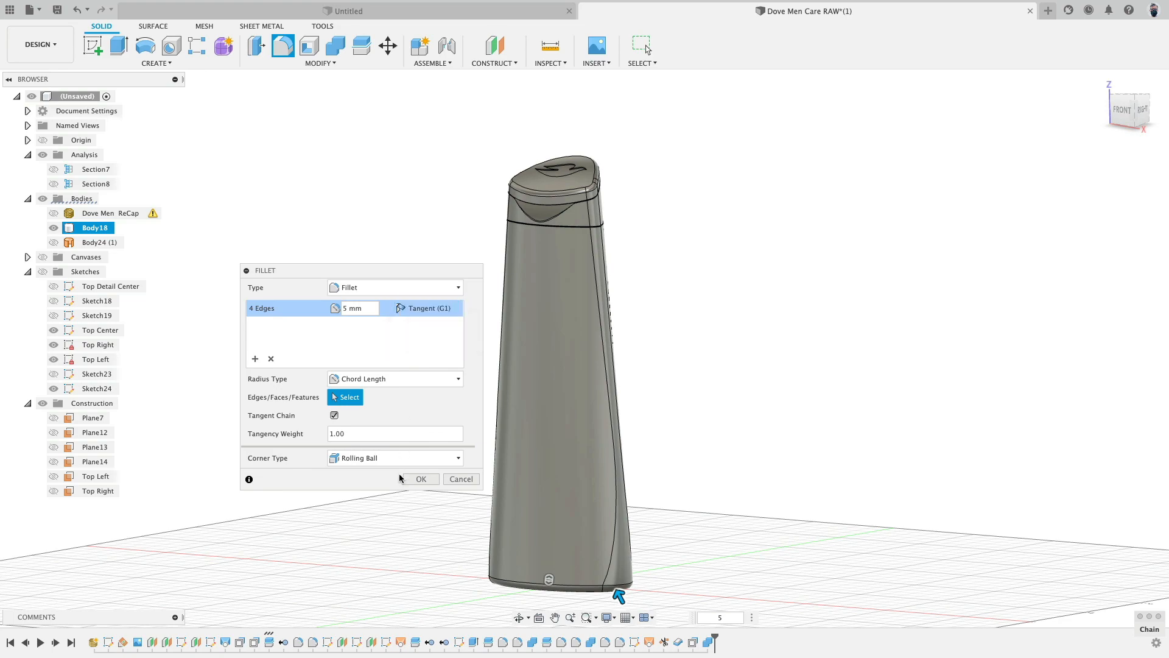
# - Confirm the 5 mm tangent fillet on the bottle's bottom edge loop
pyautogui.click(437, 480)
pyautogui.keyDown('shift'); pyautogui.moveTo(681, 462); pyautogui.dragTo(716, 461, button='middle'); pyautogui.keyUp('shift')
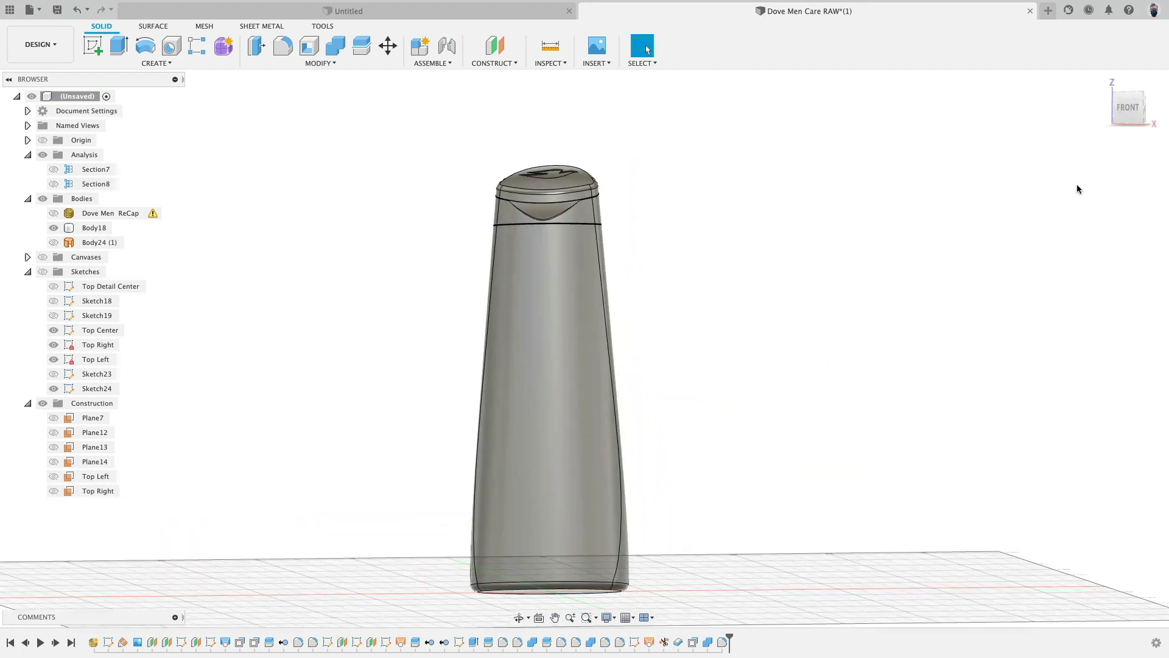
# - Examine the bottle from the front, right side and angled views, checking its edges and the top
pyautogui.click(1128, 107)
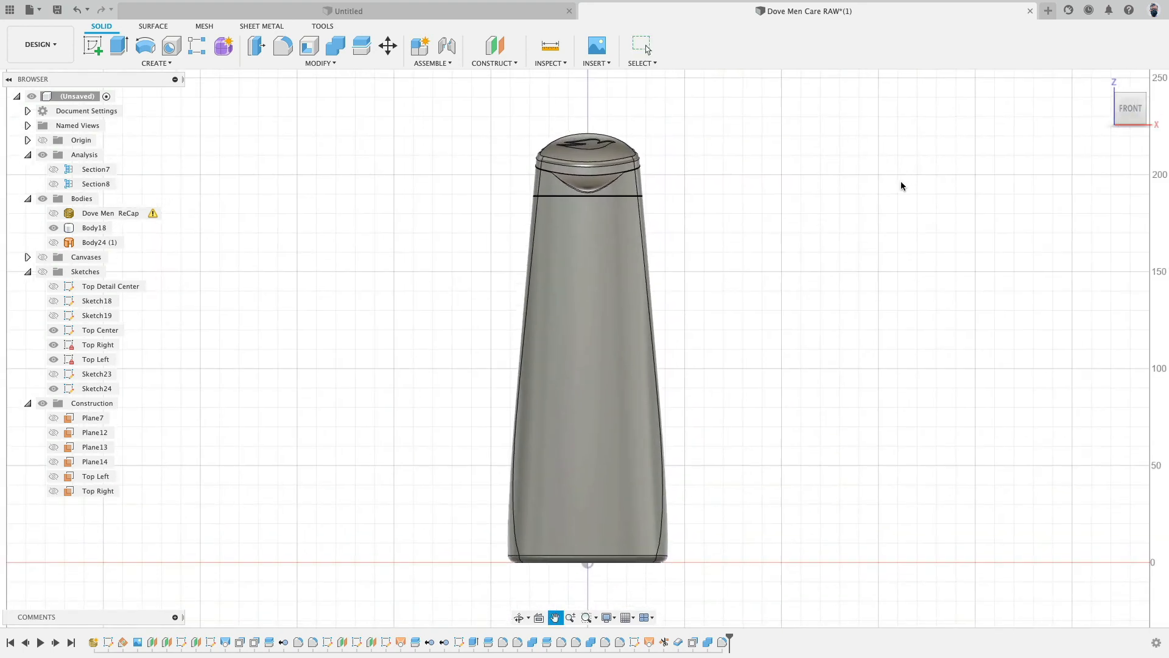
pyautogui.press('Escape')
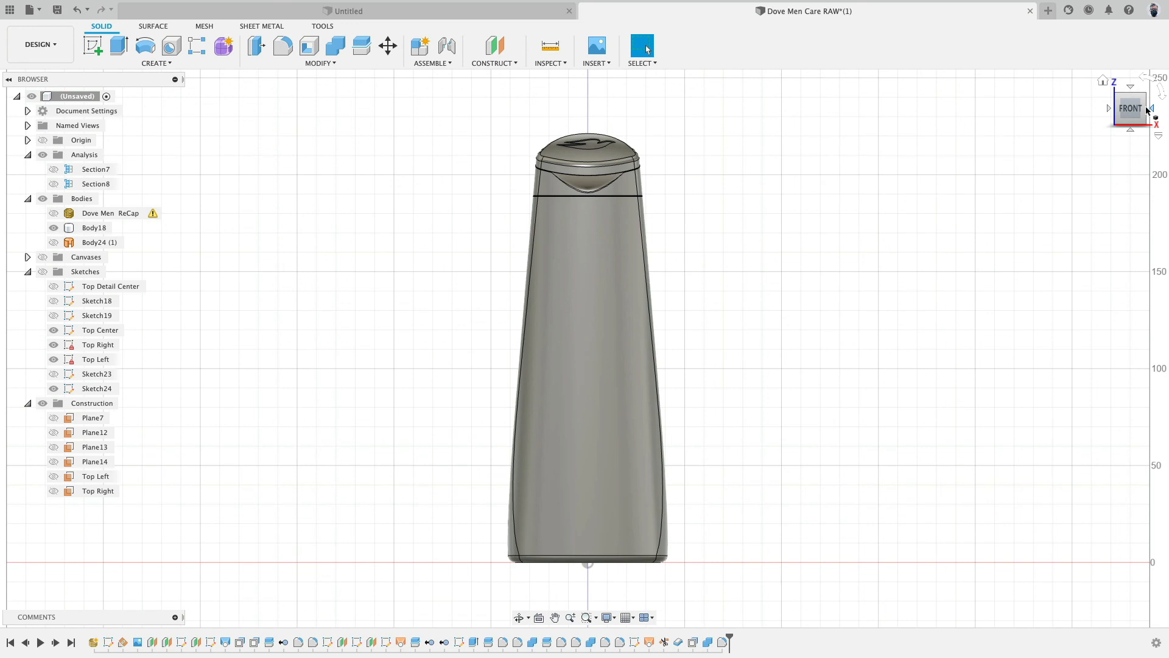
pyautogui.click(1152, 109)
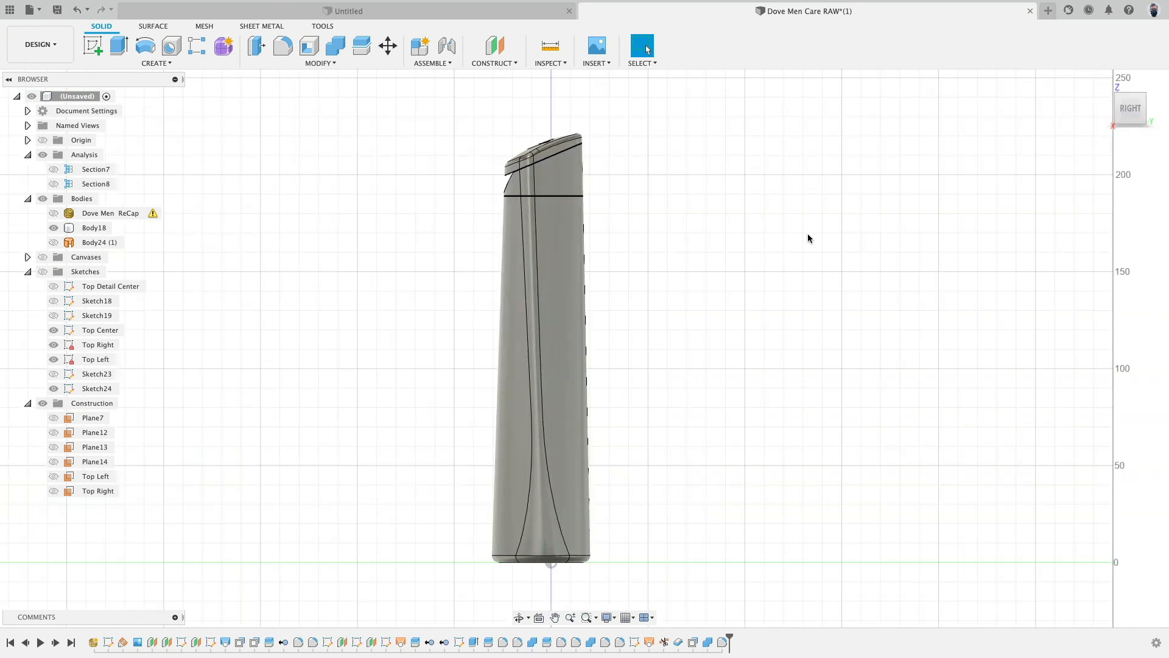
pyautogui.keyDown('shift'); pyautogui.moveTo(634, 261); pyautogui.dragTo(684, 293, button='middle'); pyautogui.keyUp('shift')
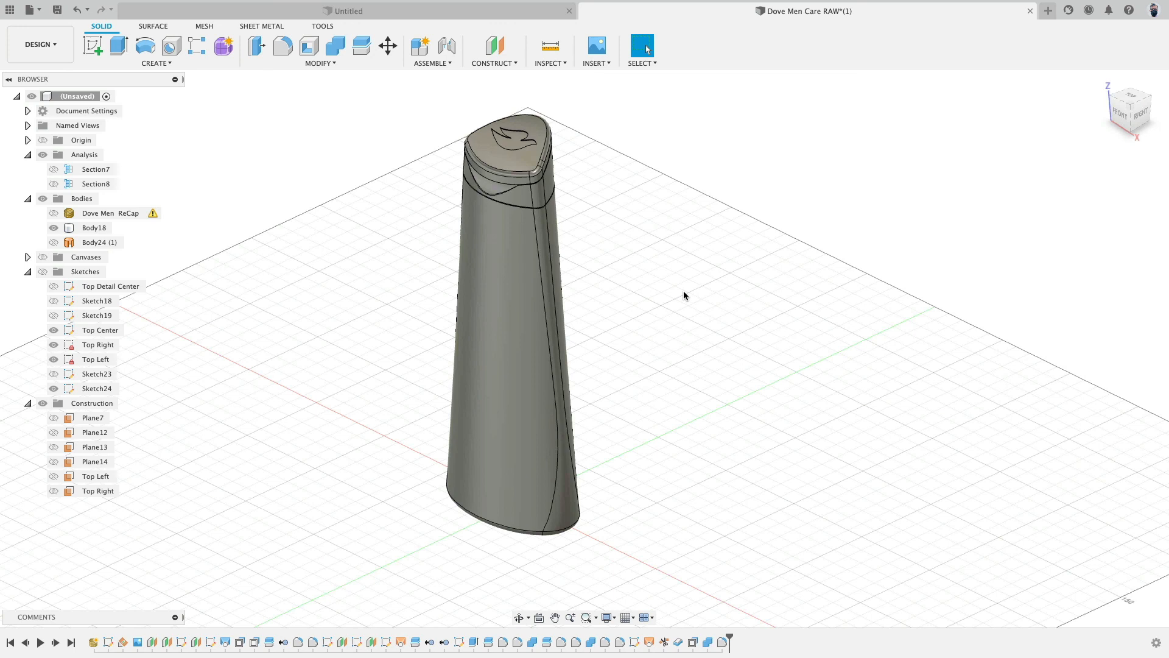
pyautogui.click(573, 475)
pyautogui.scroll(5, 620, 220)
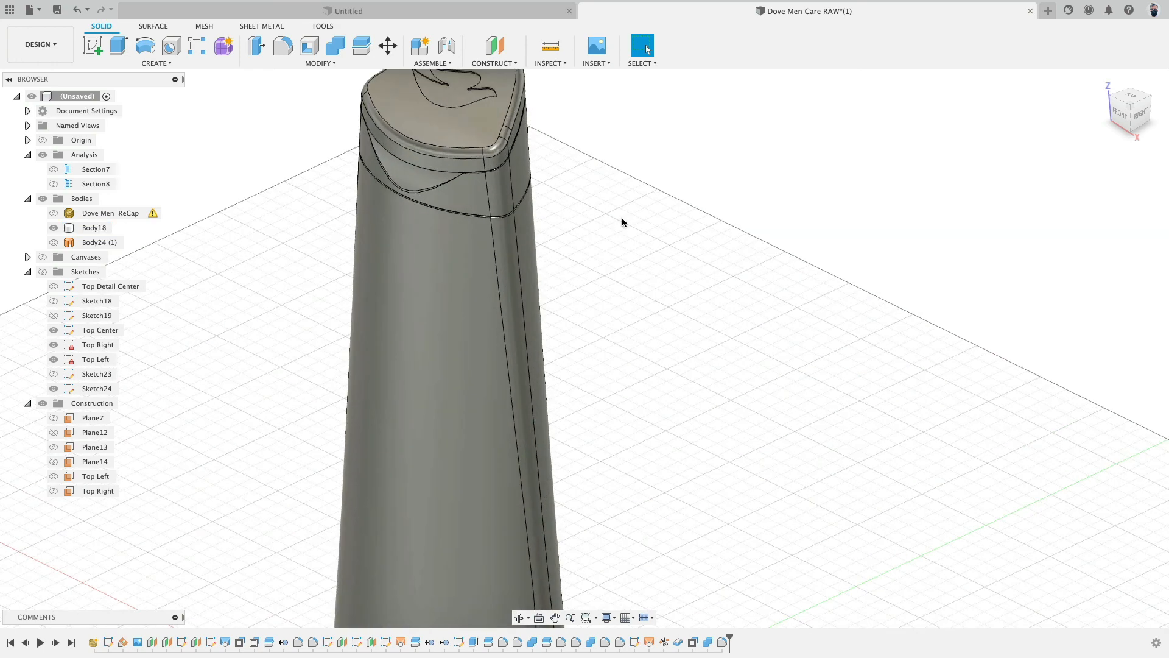
pyautogui.keyDown('shift'); pyautogui.moveTo(622, 220); pyautogui.dragTo(575, 189, button='middle'); pyautogui.keyUp('shift')
pyautogui.moveTo(585, 135); pyautogui.dragTo(617, 221, button='middle')
pyautogui.click(617, 222)
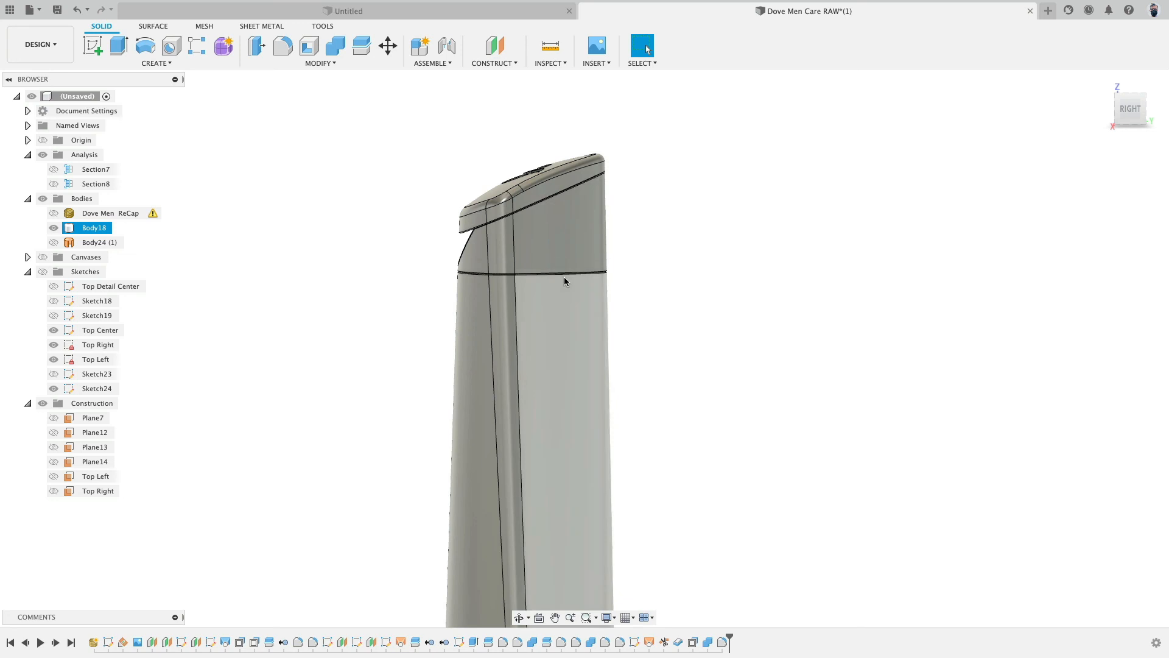
pyautogui.click(616, 261)
pyautogui.keyDown('shift'); pyautogui.moveTo(718, 246); pyautogui.dragTo(754, 240, button='middle'); pyautogui.keyUp('shift')
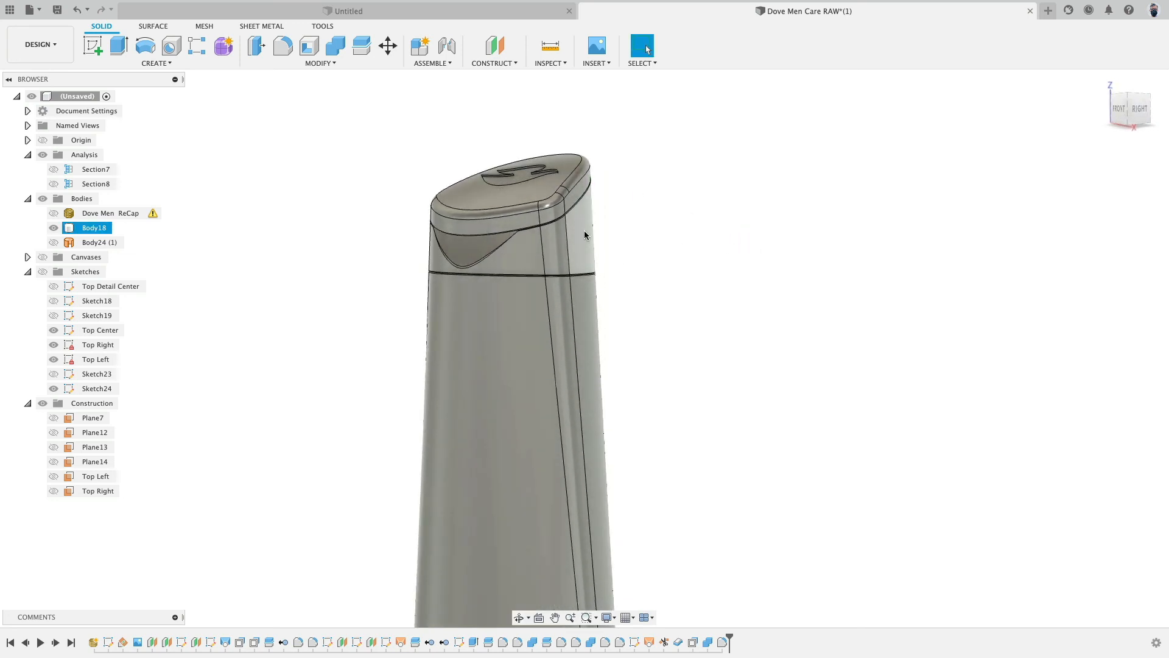
pyautogui.keyDown('shift'); pyautogui.moveTo(639, 292); pyautogui.dragTo(586, 291, button='middle'); pyautogui.keyUp('shift')
pyautogui.keyDown('shift'); pyautogui.moveTo(525, 344); pyautogui.dragTo(545, 325, button='middle'); pyautogui.keyUp('shift')
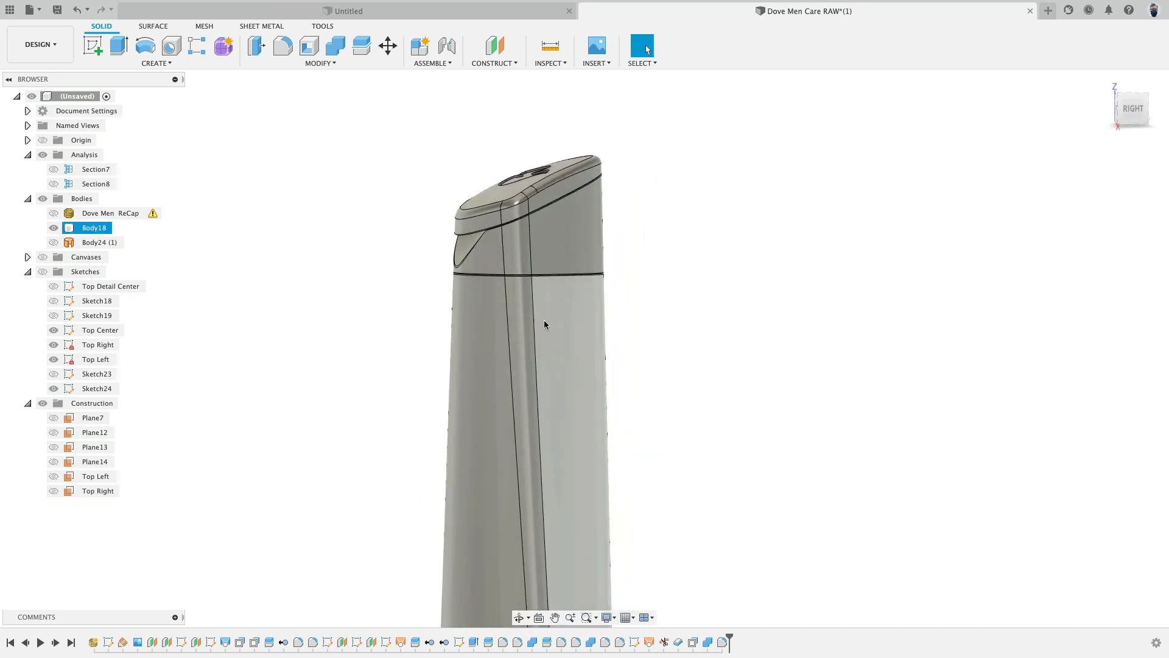
pyautogui.scroll(-5, 715, 343)
pyautogui.keyDown('shift'); pyautogui.moveTo(716, 345); pyautogui.dragTo(773, 378, button='middle'); pyautogui.keyUp('shift')
pyautogui.moveTo(774, 378); pyautogui.dragTo(773, 271, button='middle')
pyautogui.scroll(-3, 709, 323)
pyautogui.scroll(5, 709, 326)
pyautogui.scroll(2, 746, 270)
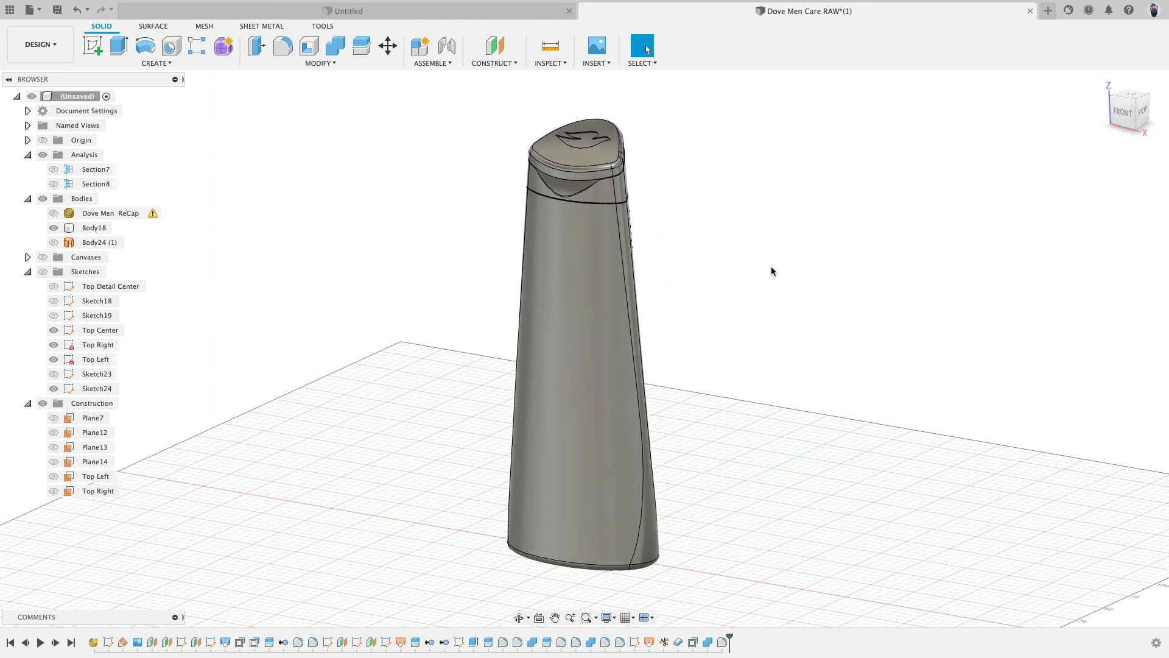